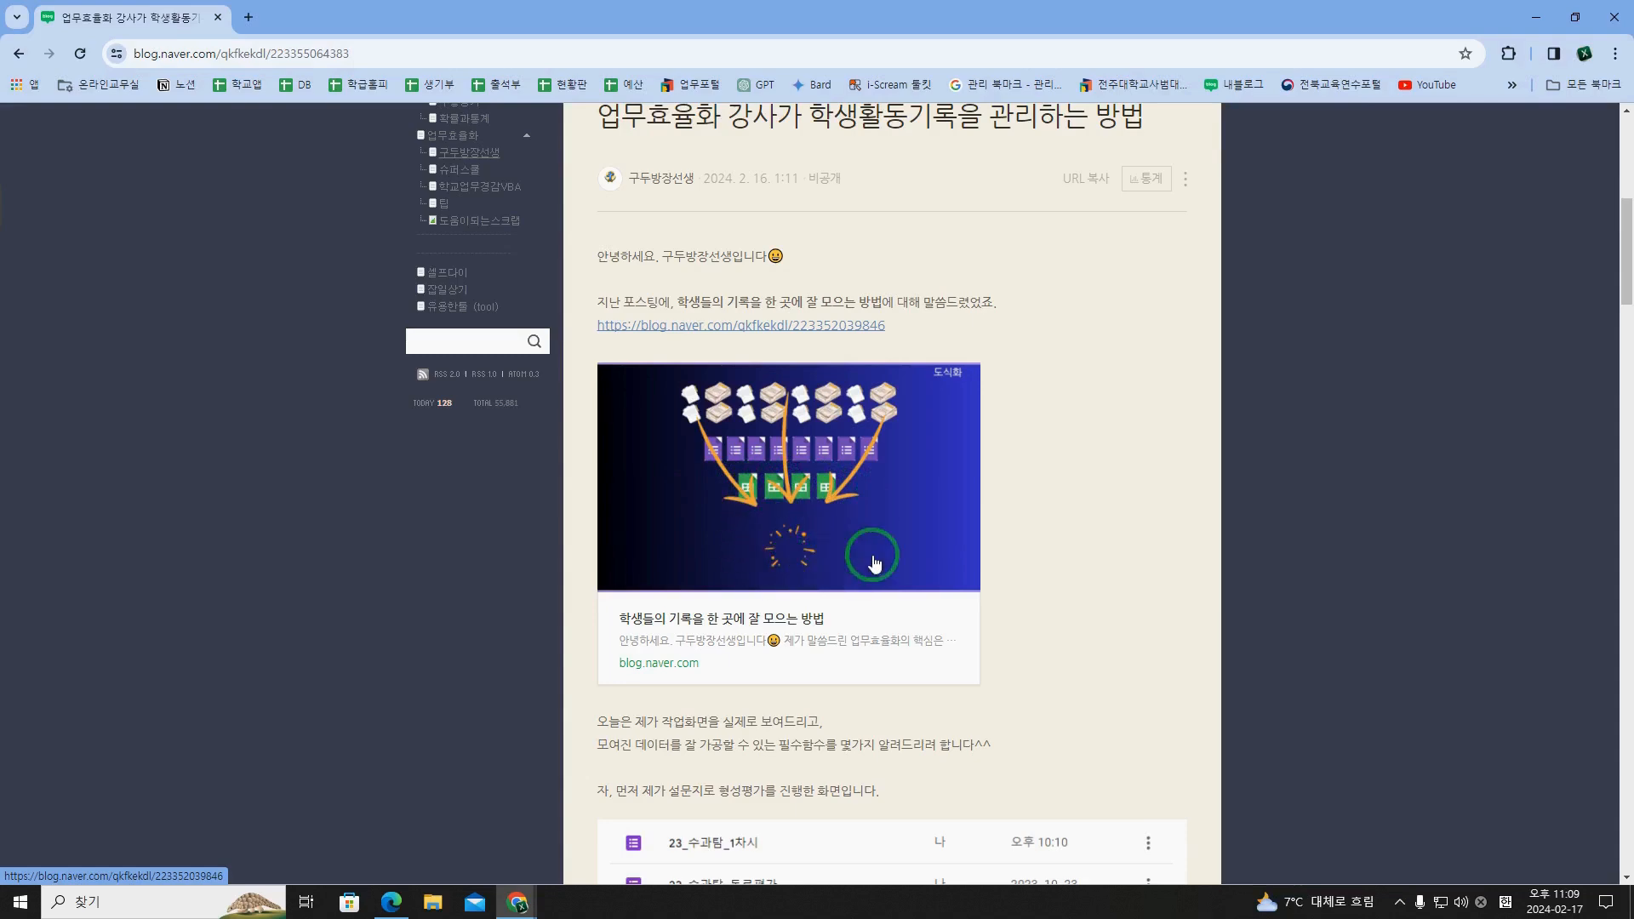
Step: Read the blog post's introduction and its reference to the earlier post on gathering student records in one place
scroll(874, 553, down, 2)
scroll(847, 502, up, 2)
scroll(852, 540, down, 1)
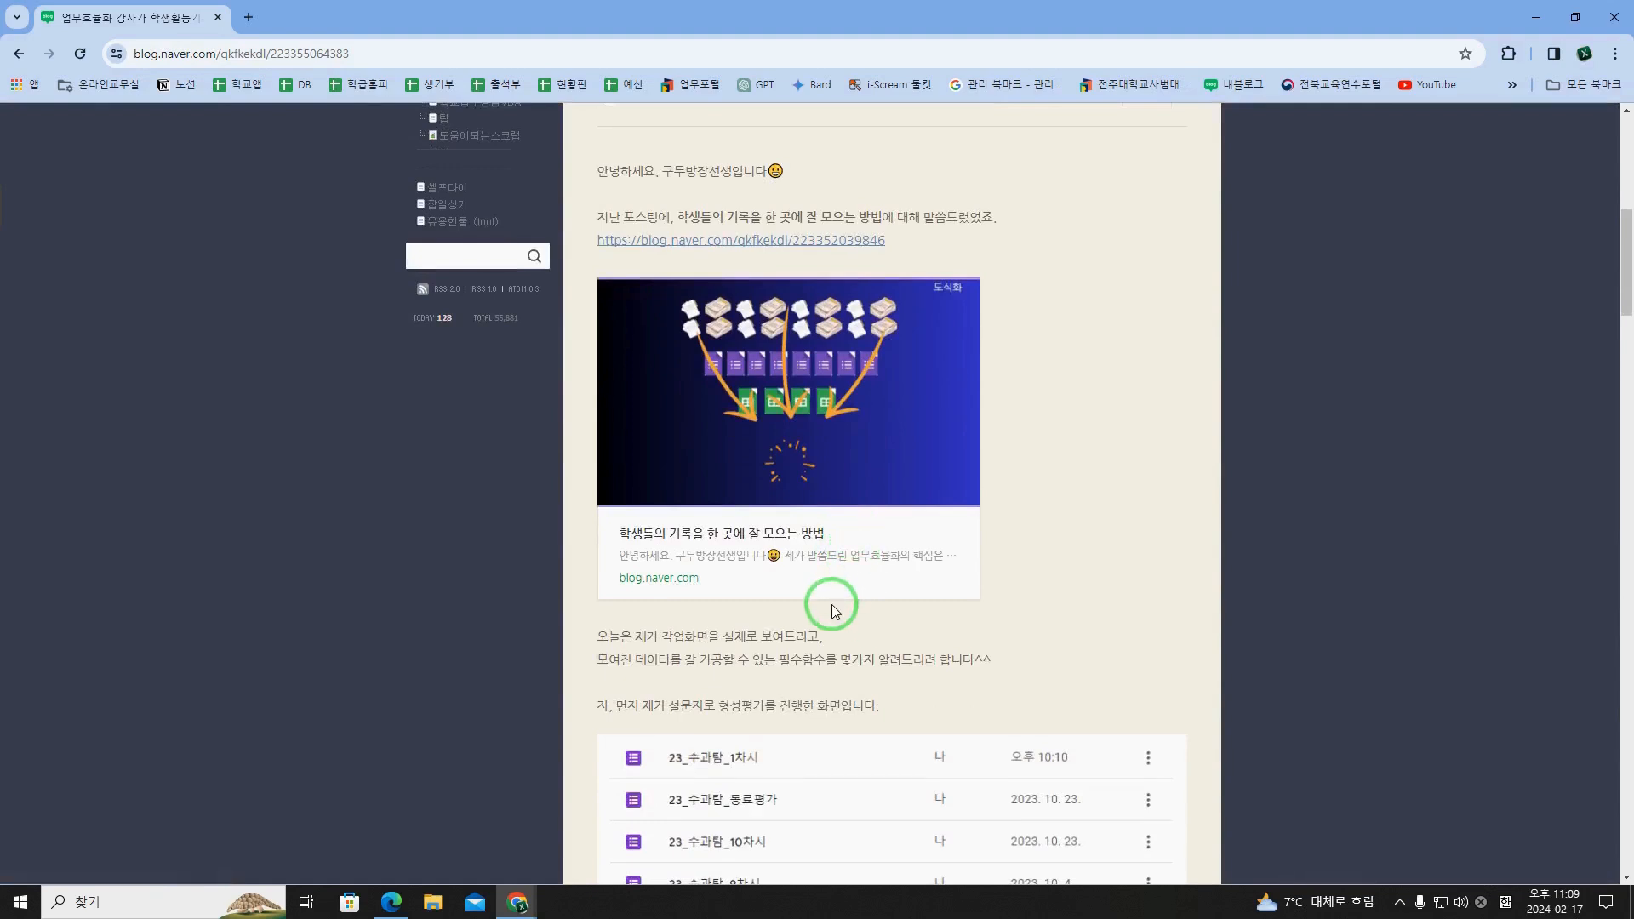
scroll(833, 611, down, 1)
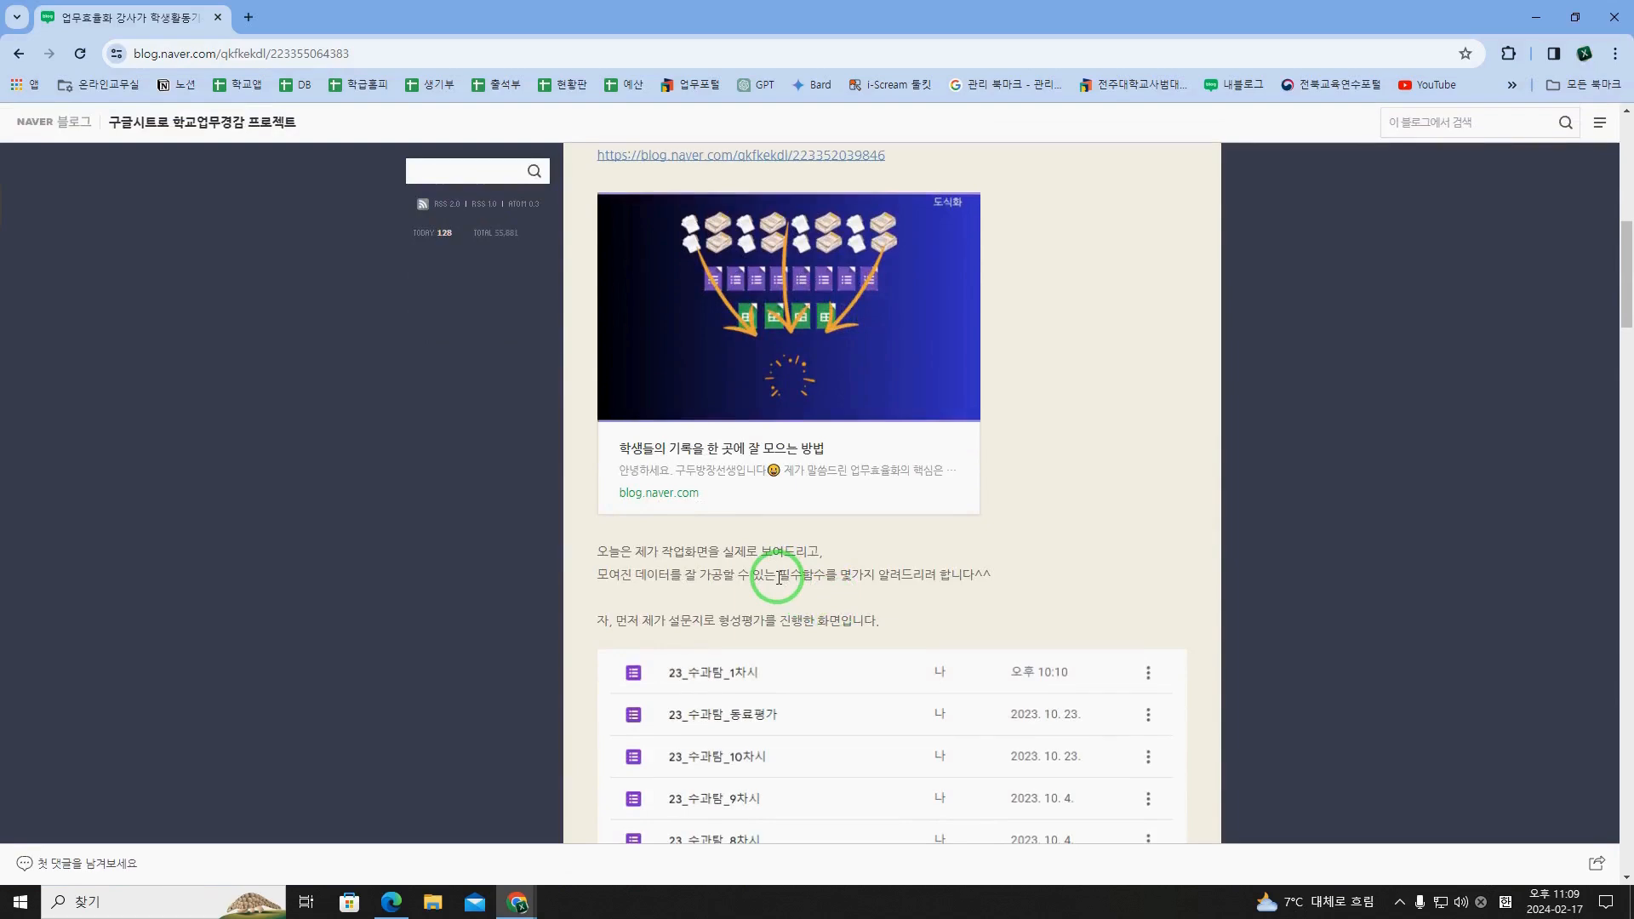
scroll(779, 579, up, 5)
click(910, 374)
drag(936, 374, 843, 375)
click(844, 376)
scroll(903, 408, down, 2)
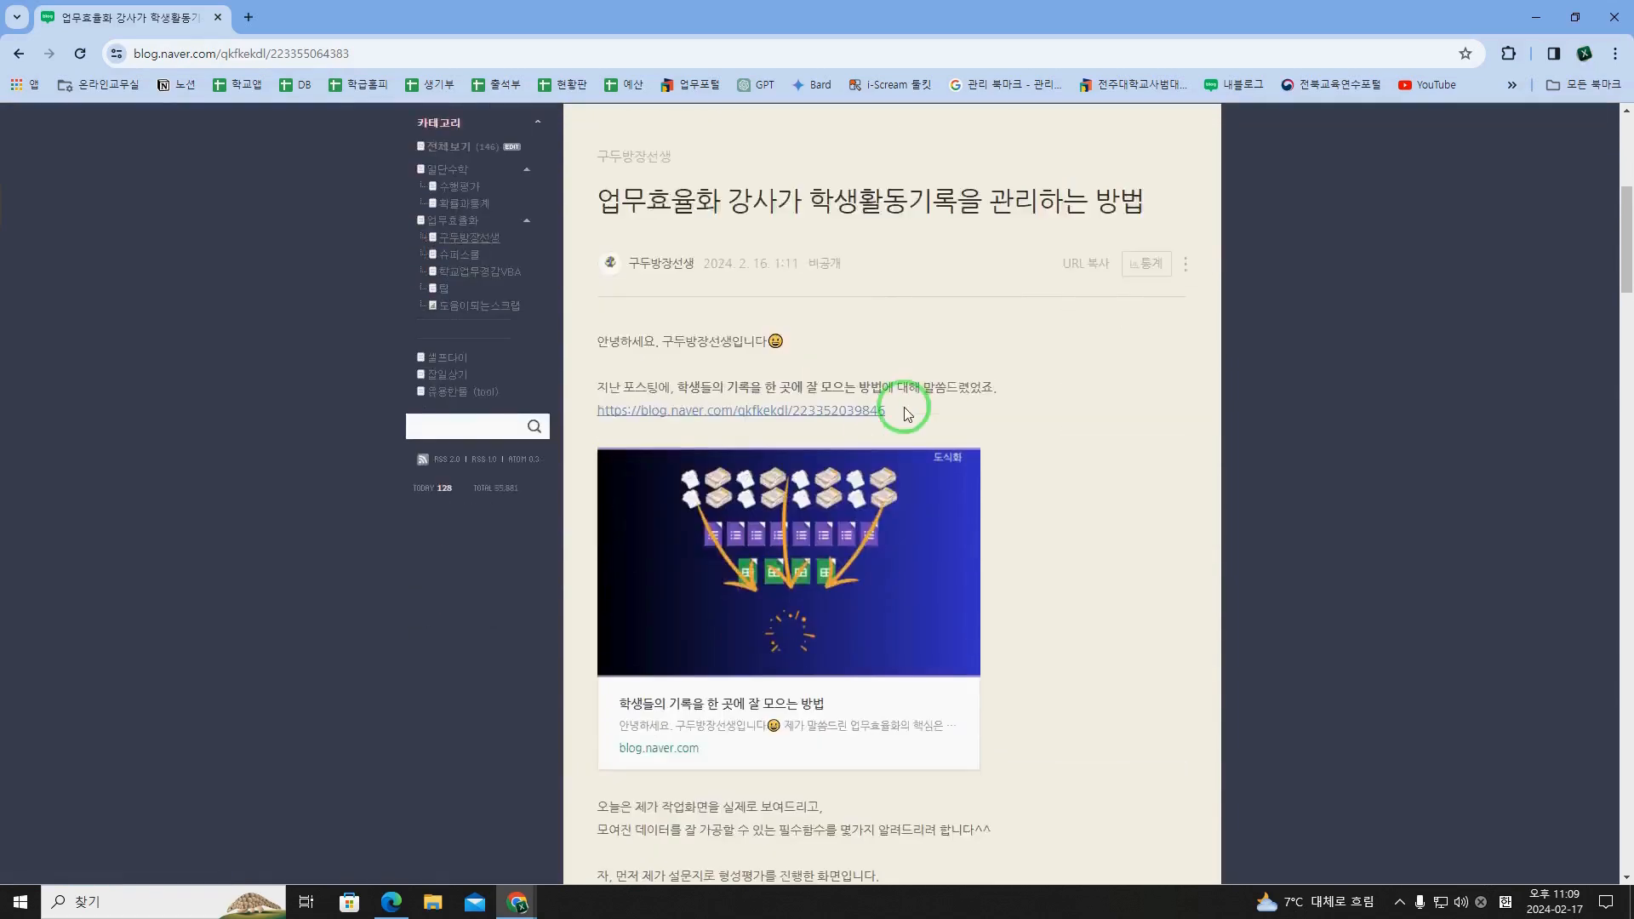
scroll(904, 413, down, 4)
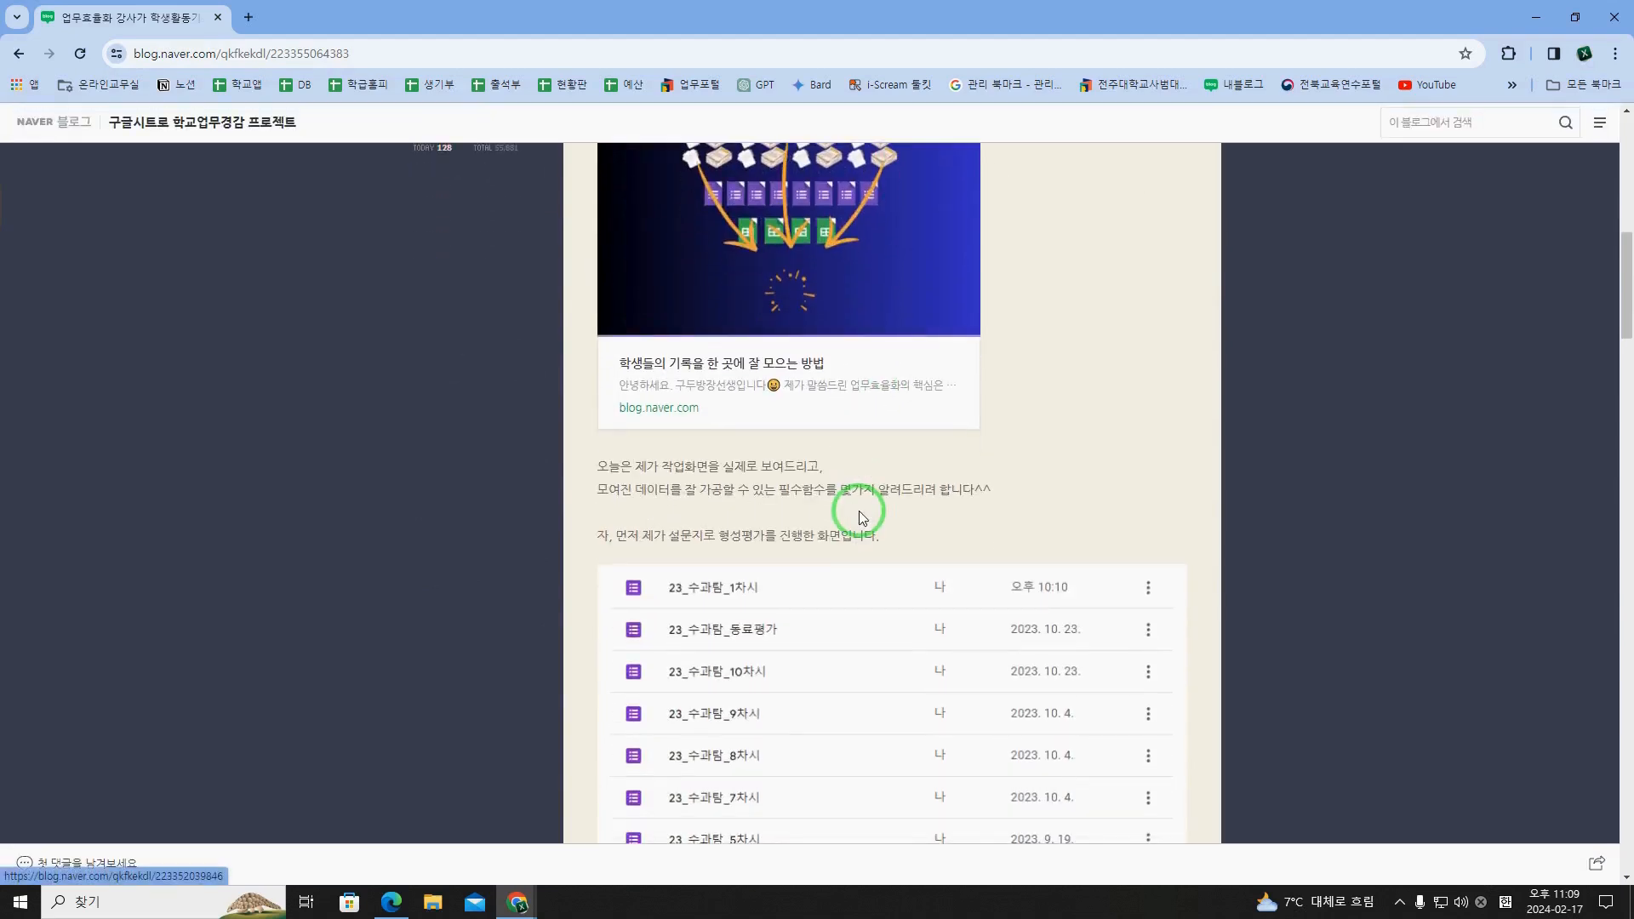
Step: Examine the post's list of 23_수과탐 survey forms and the 2023 수학주제탐구 수행평가 spreadsheet collecting their responses
scroll(830, 513, down, 2)
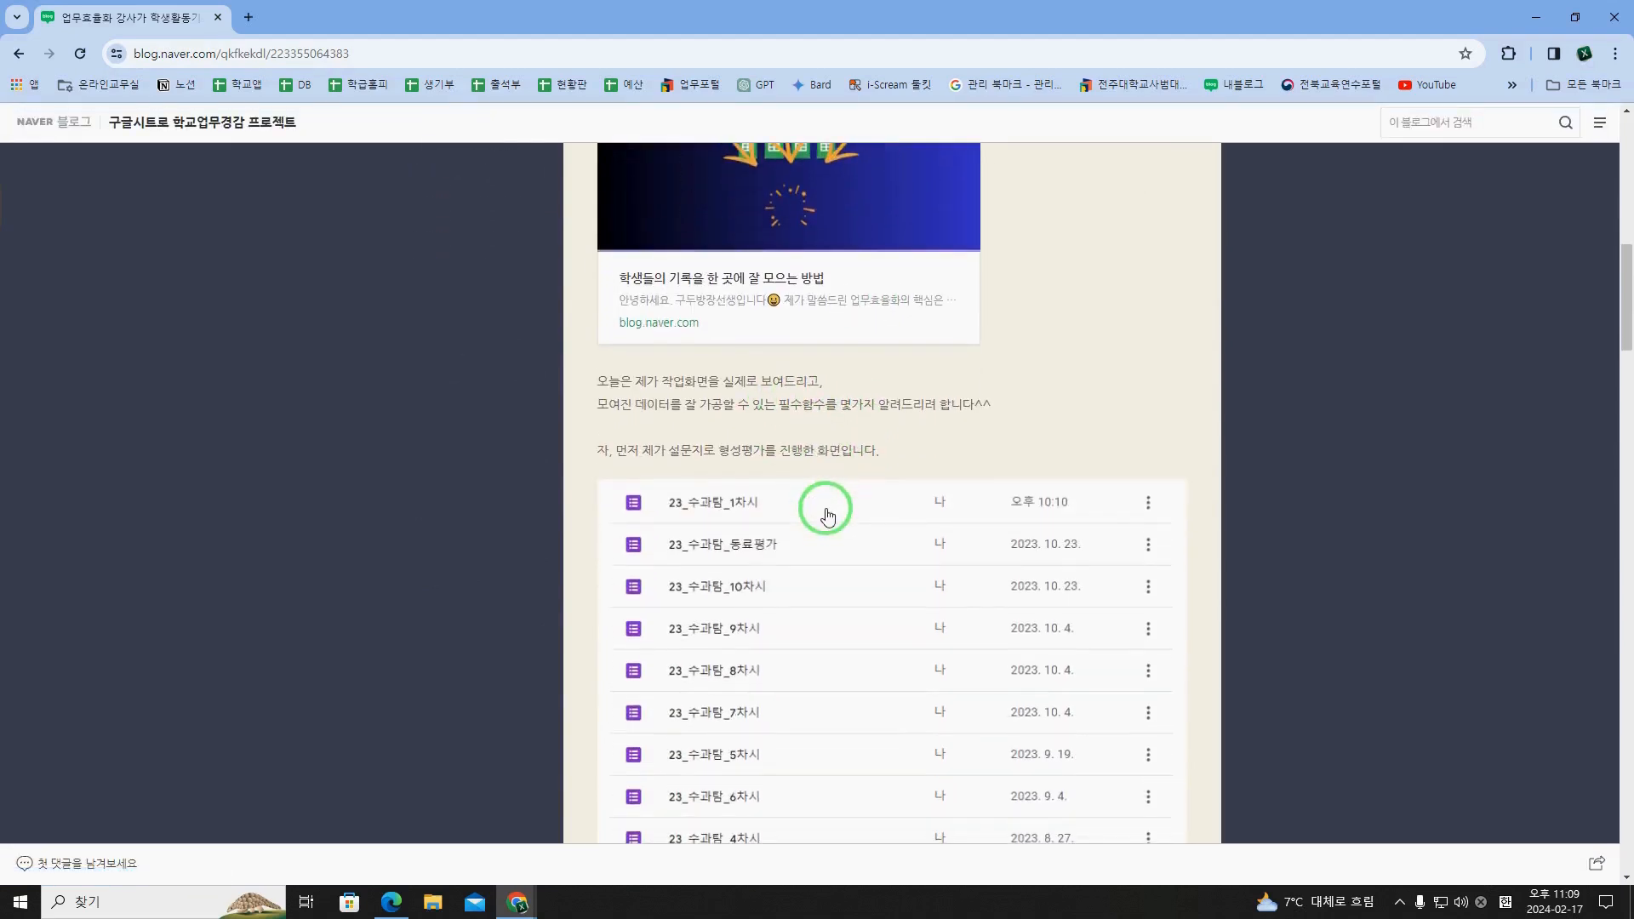
scroll(822, 519, down, 2)
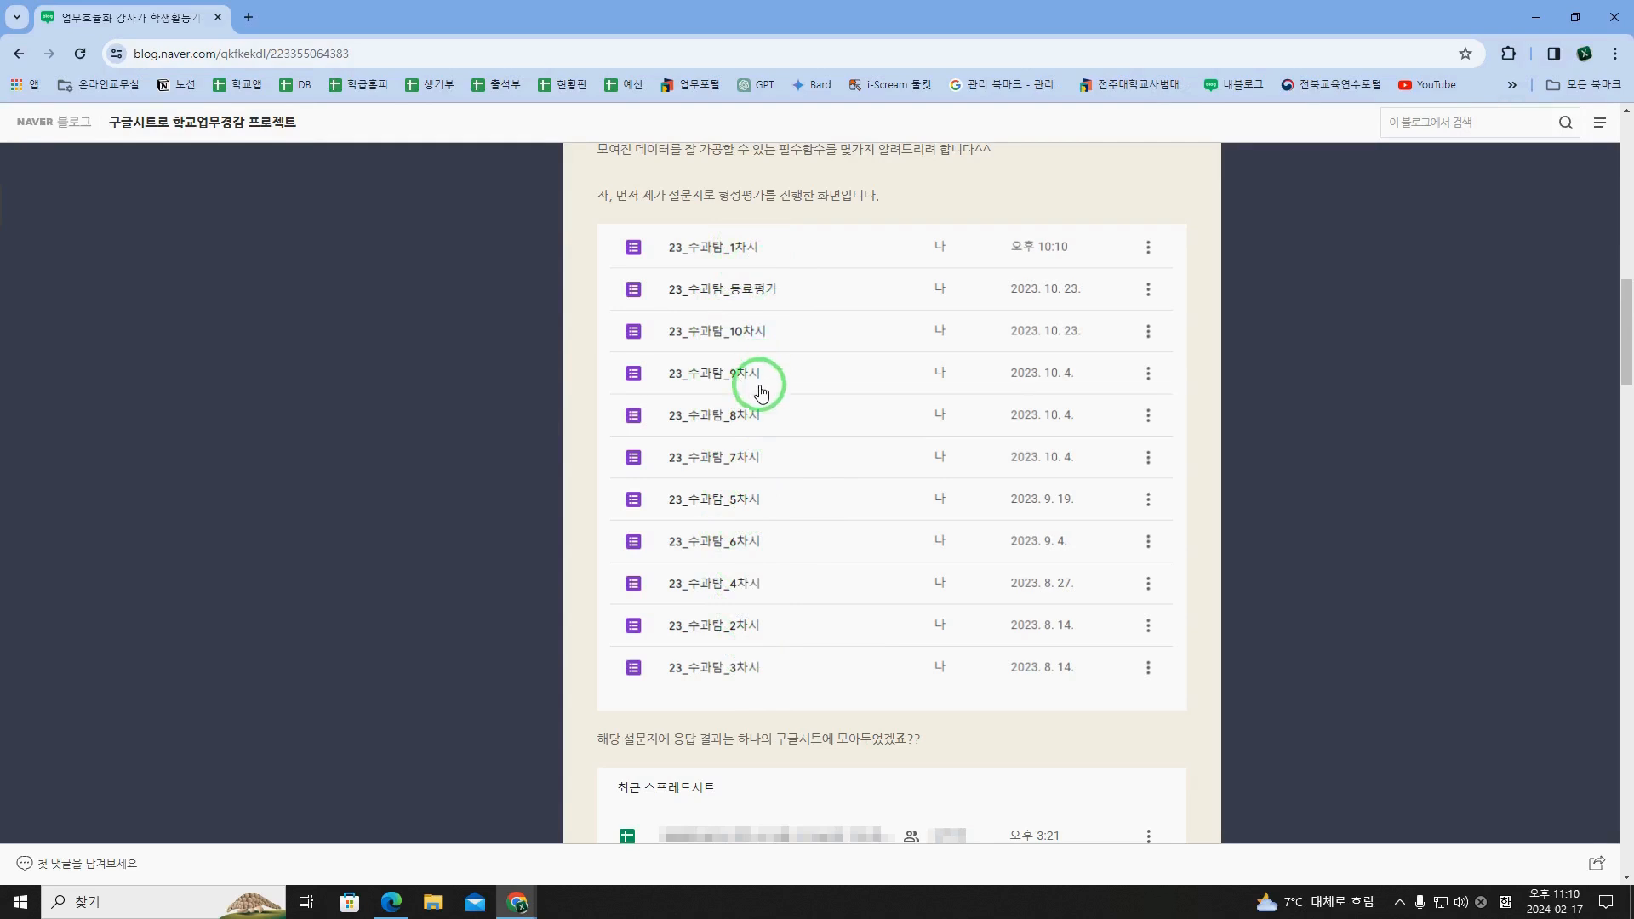
scroll(760, 690, down, 4)
scroll(766, 678, up, 4)
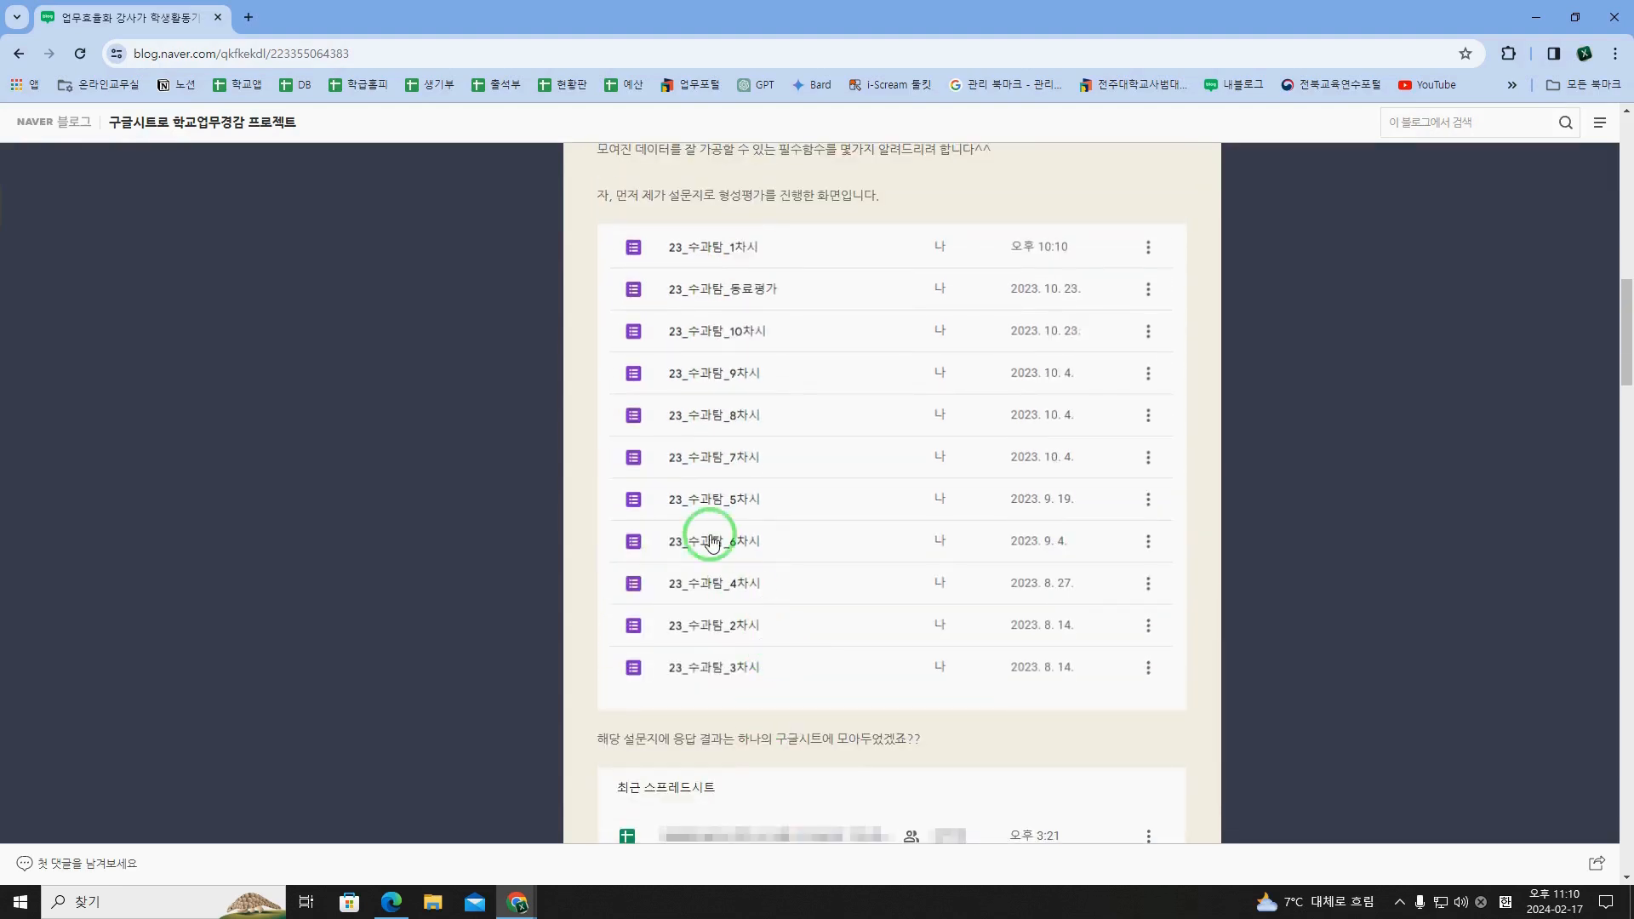
scroll(690, 658, down, 2)
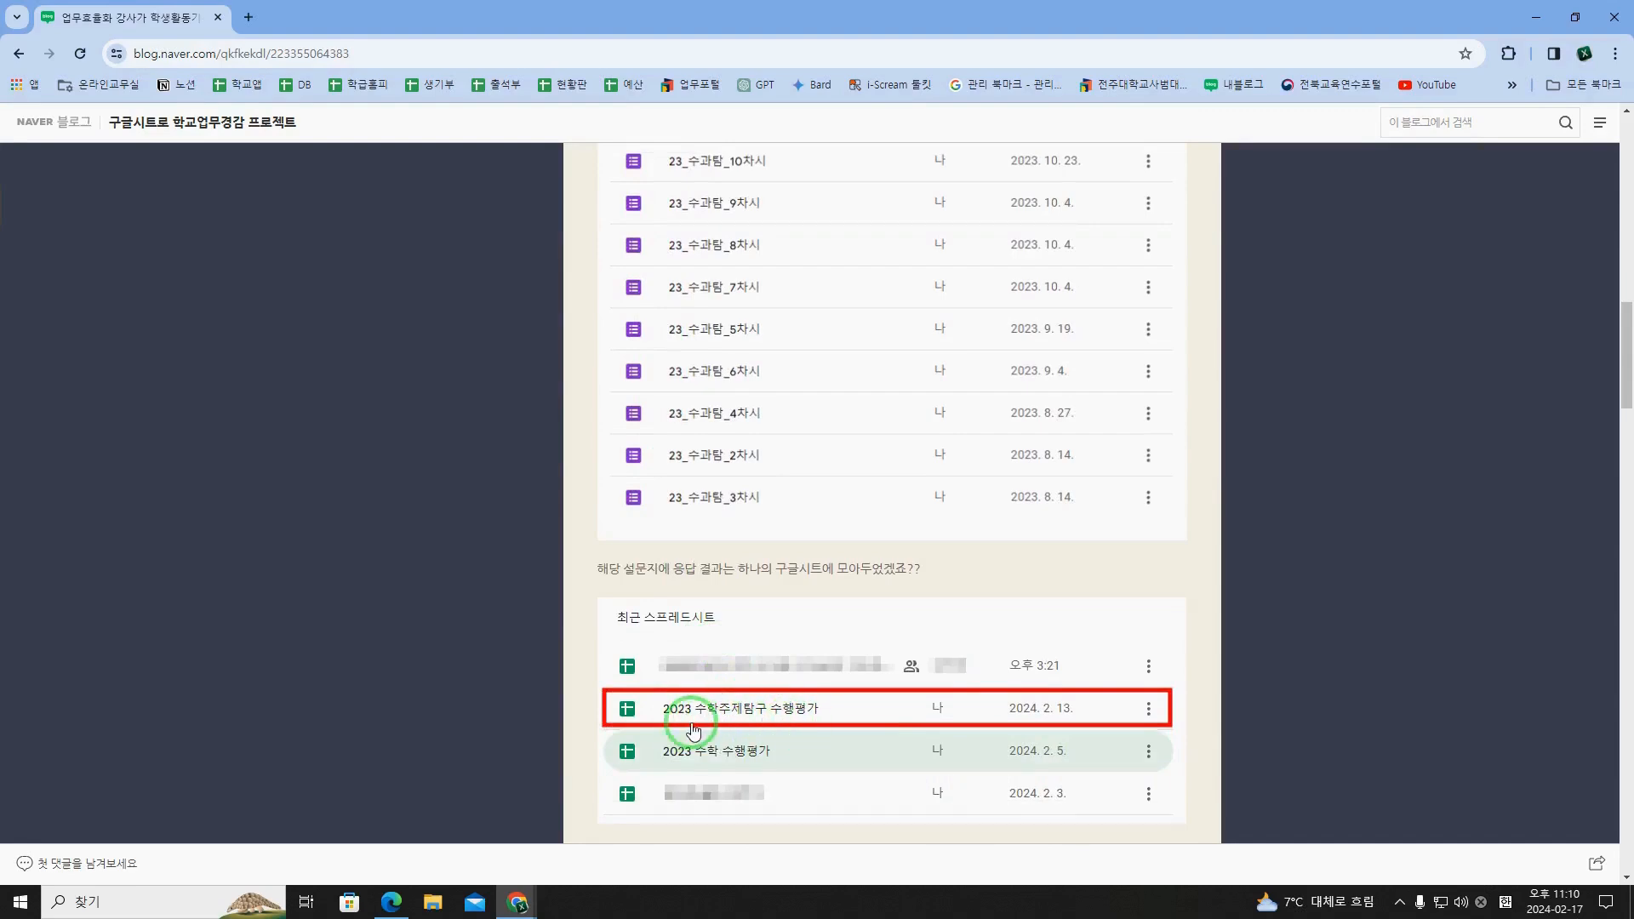
scroll(808, 709, down, 1)
scroll(807, 708, down, 14)
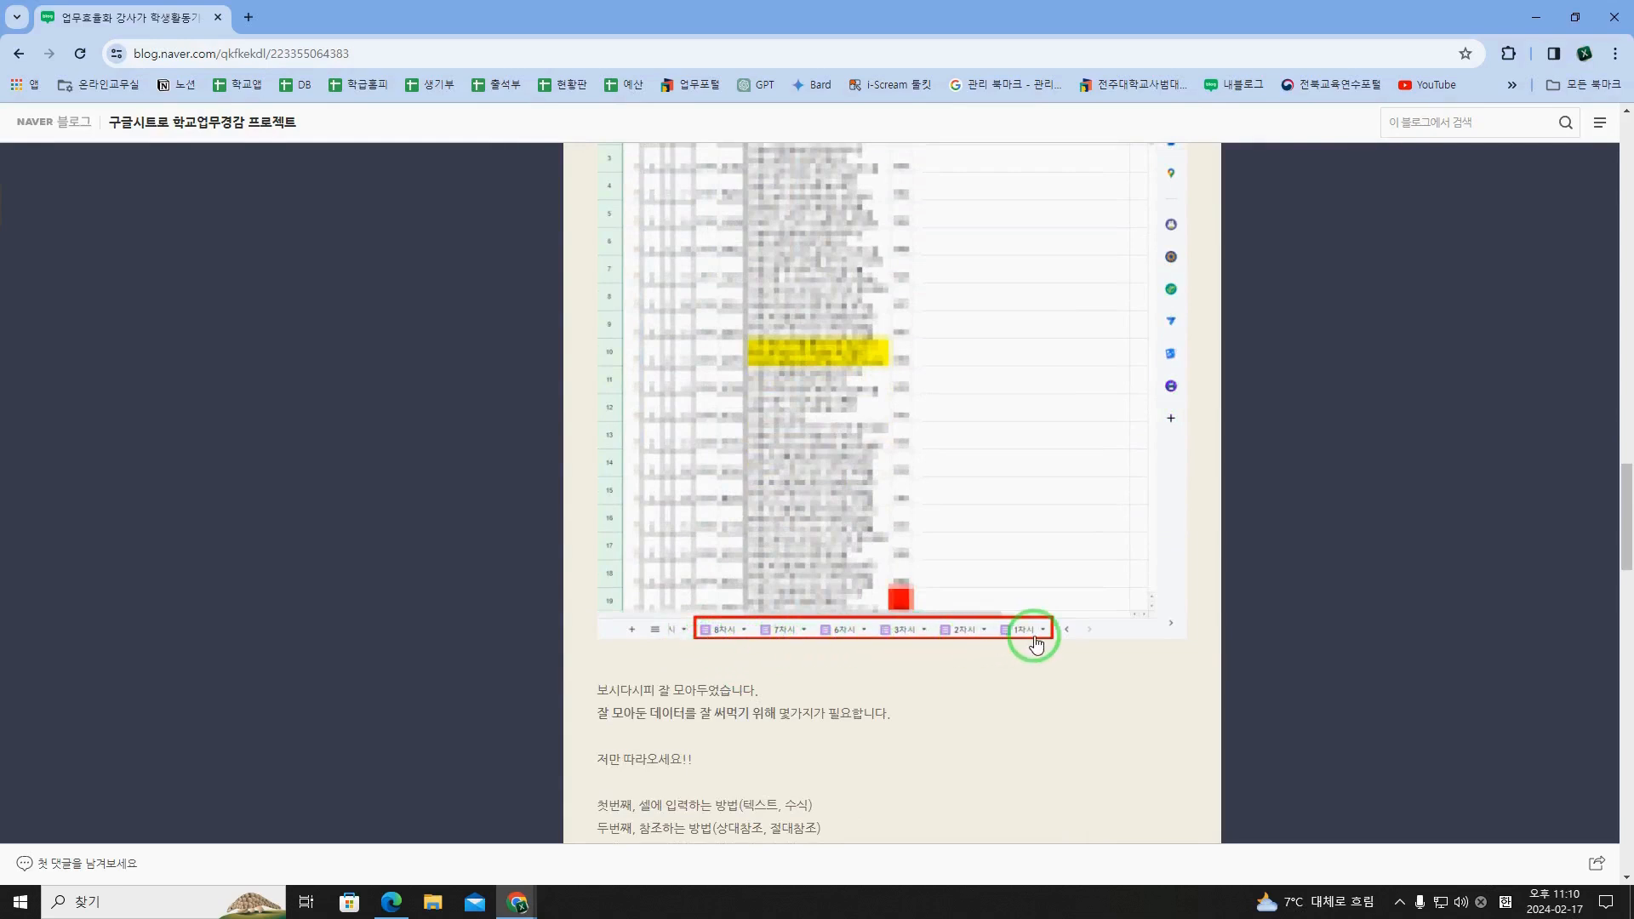
scroll(1035, 644, up, 2)
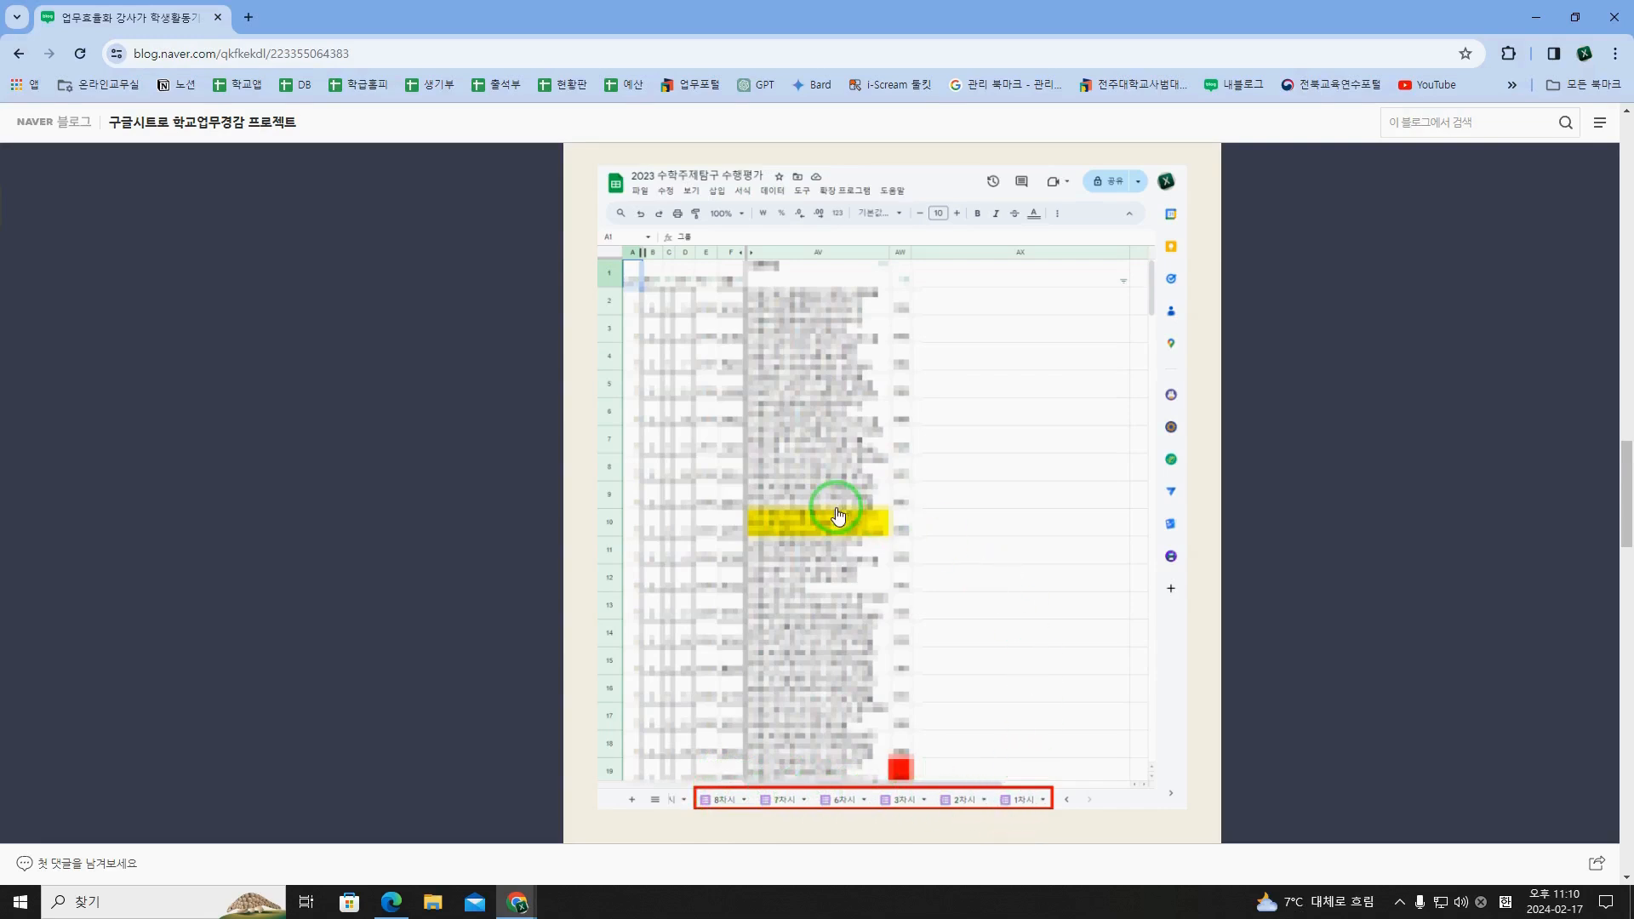
scroll(838, 515, down, 3)
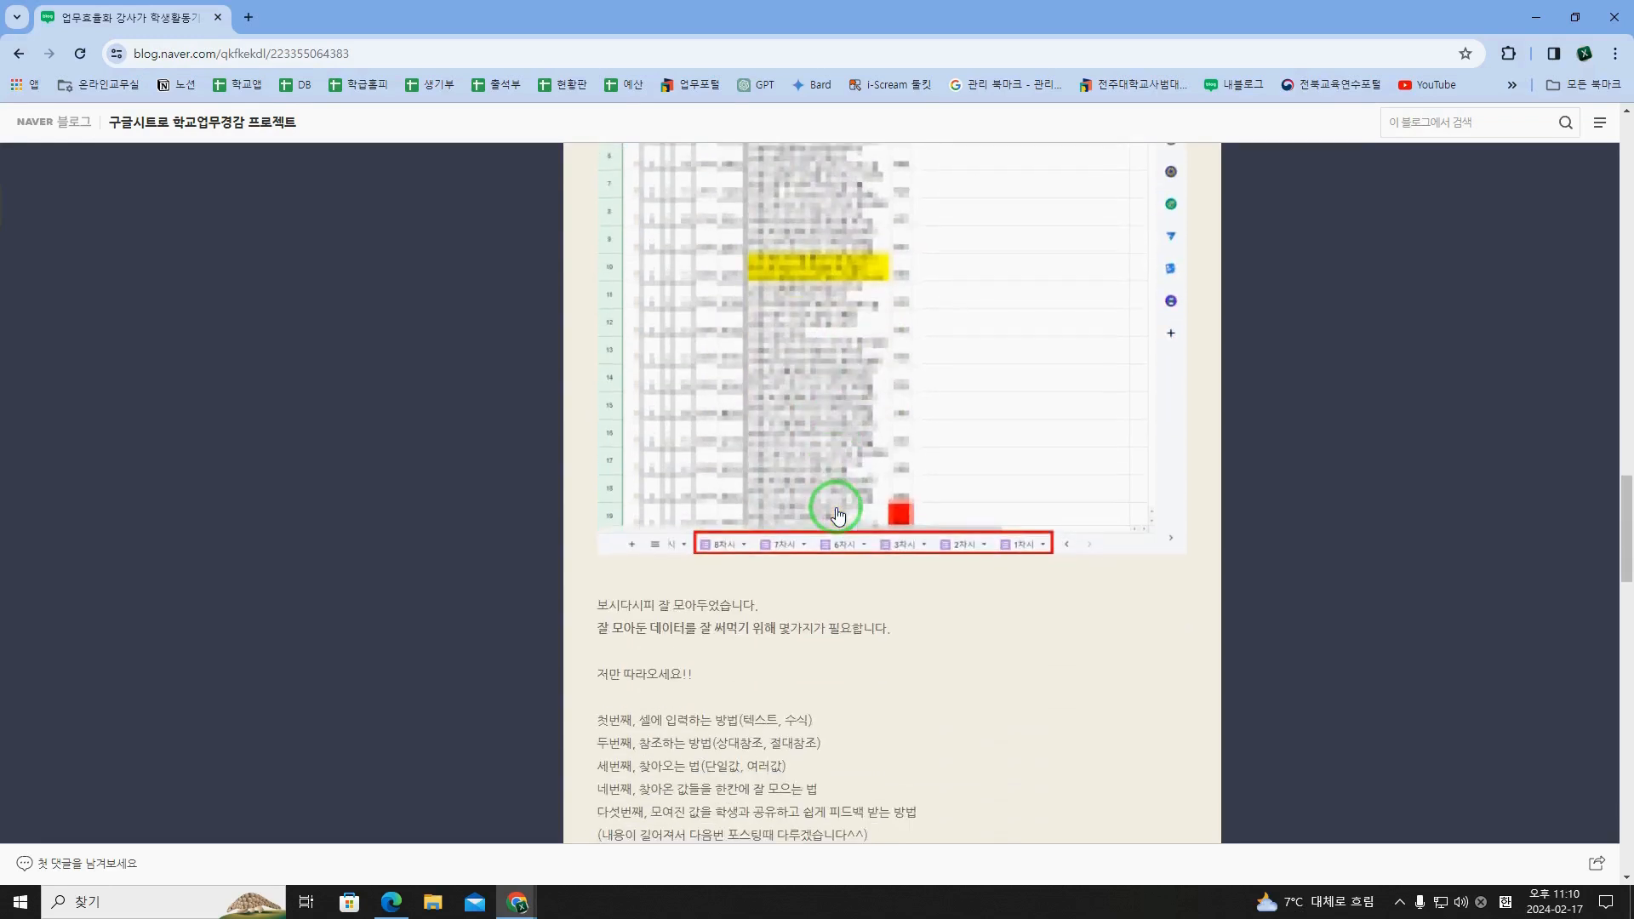
Step: Read the post's list of five methods for making good use of the collected data
drag(593, 640, 778, 643)
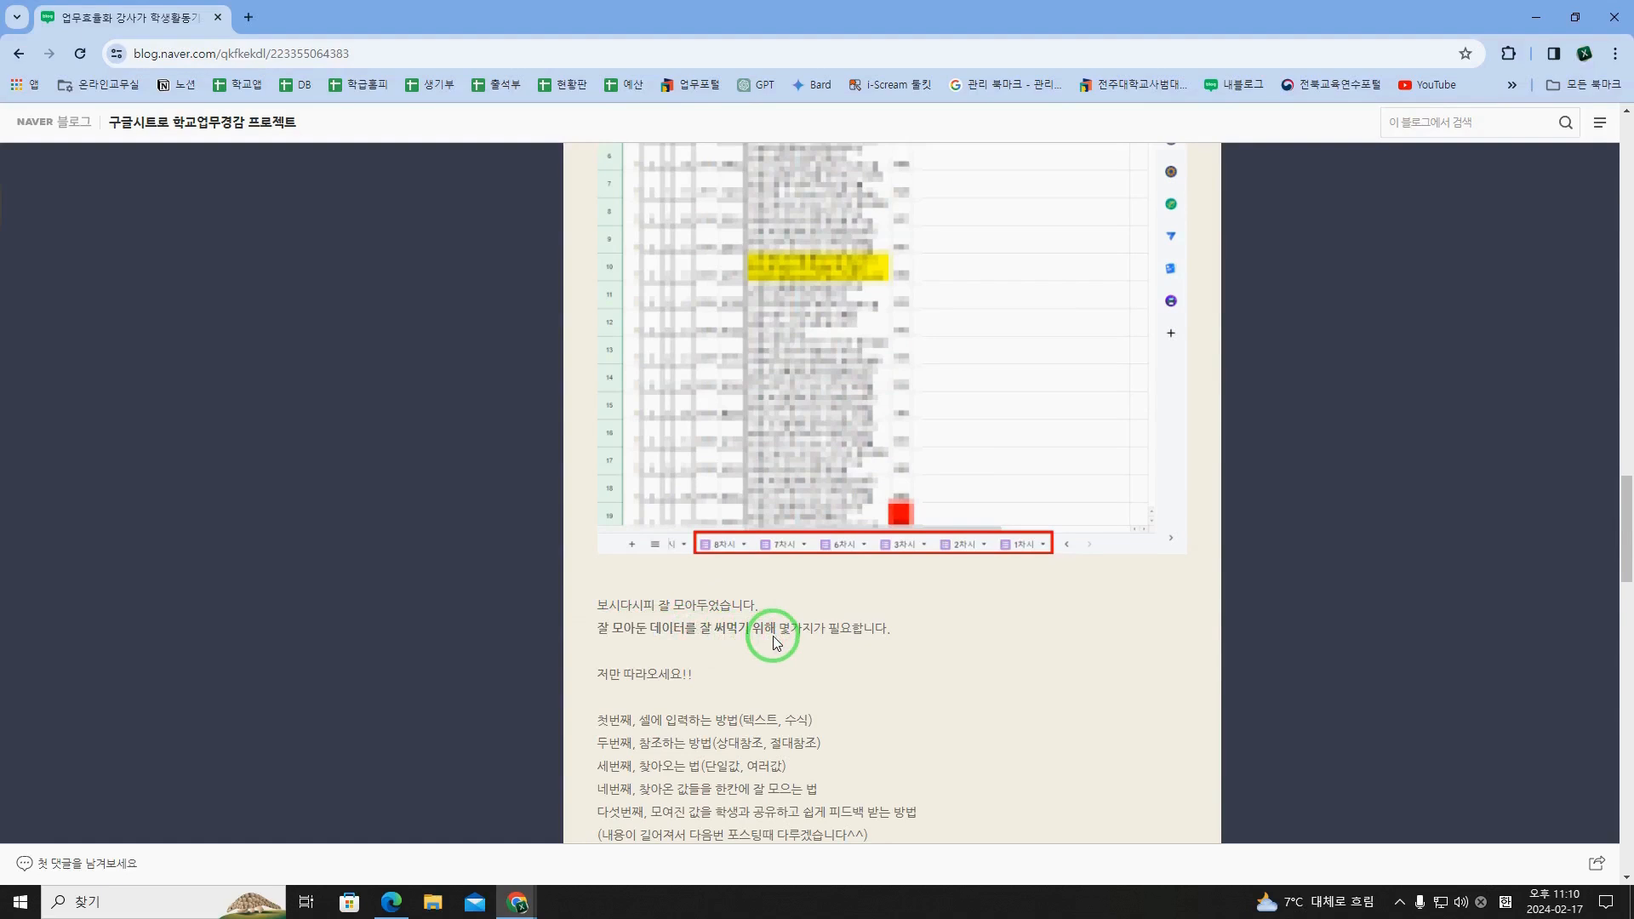
scroll(770, 637, down, 2)
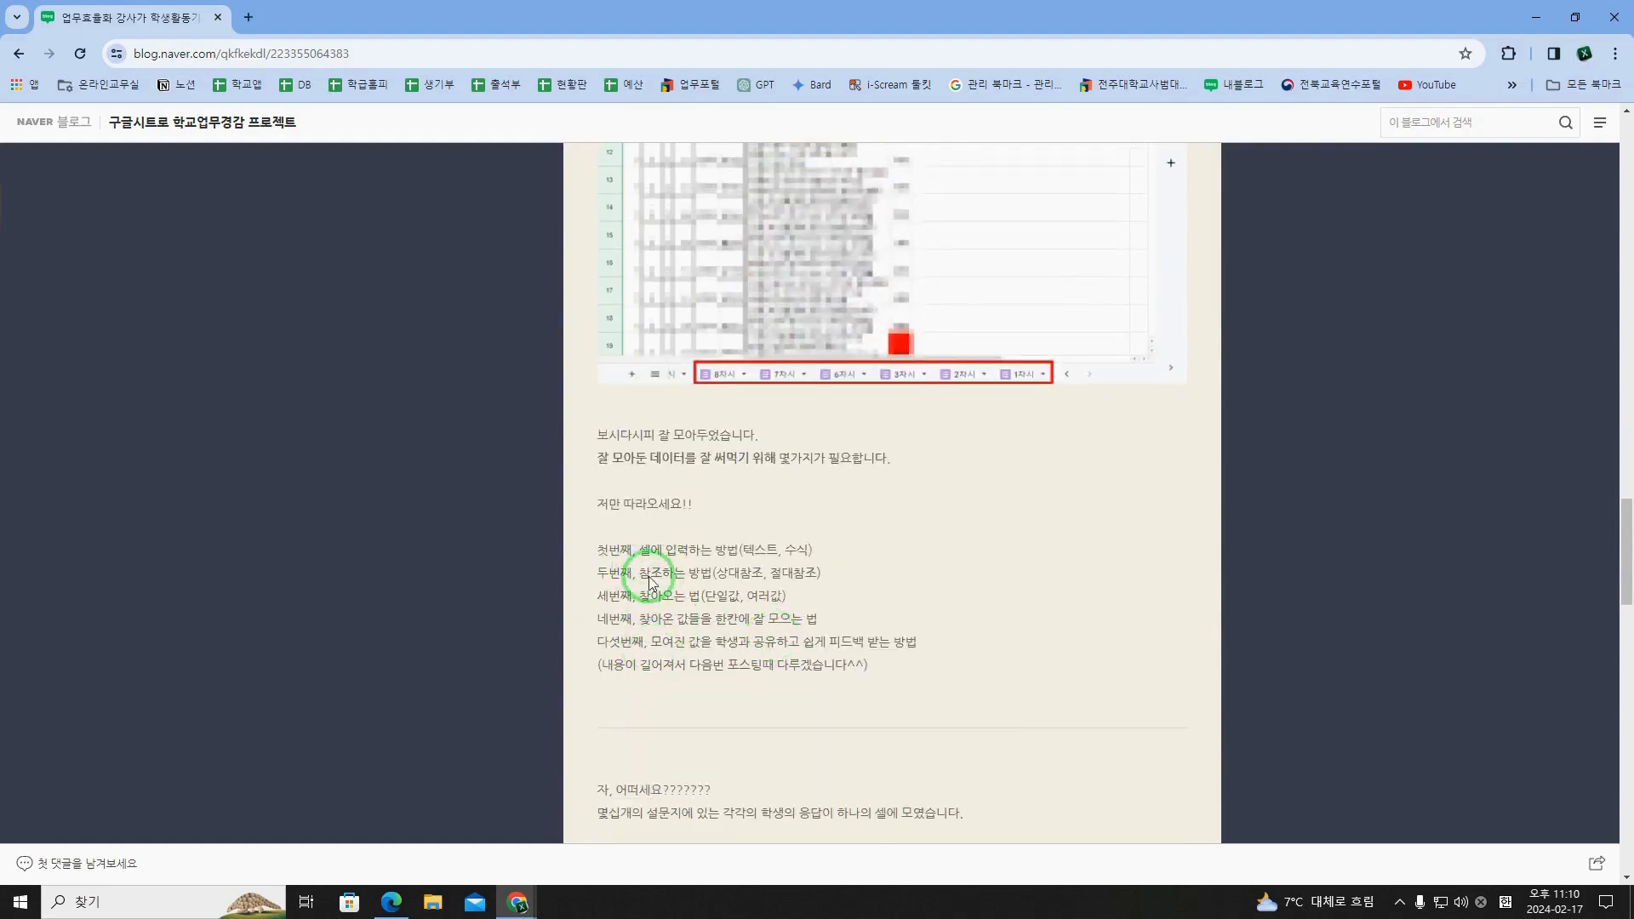
scroll(827, 416, up, 2)
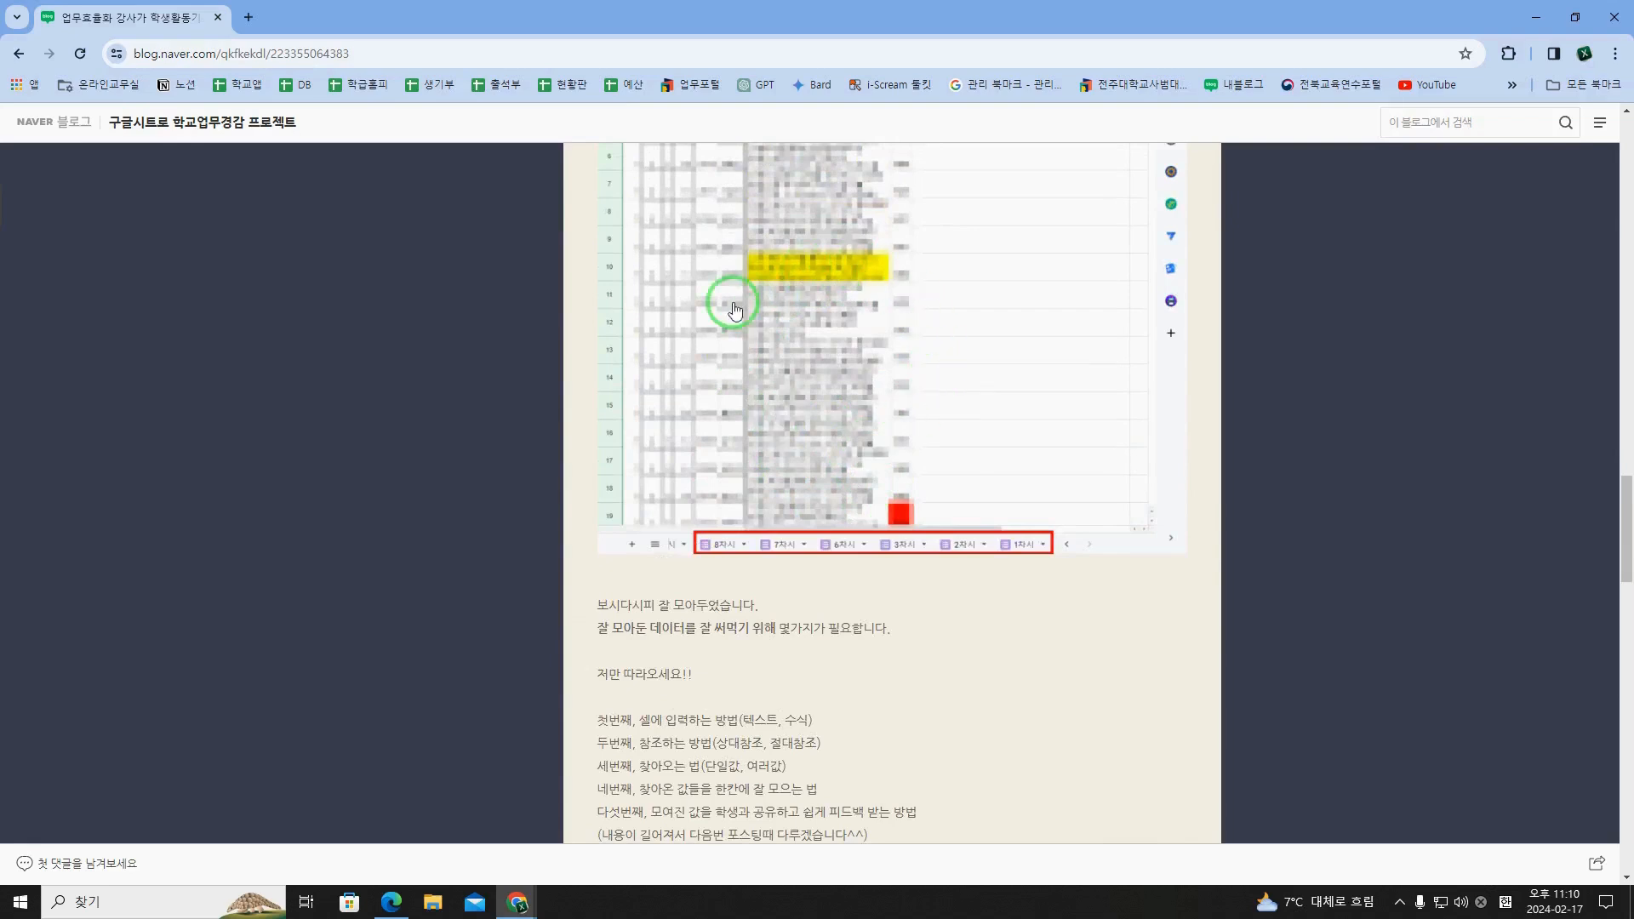
scroll(930, 456, down, 2)
drag(598, 548, 951, 650)
click(960, 647)
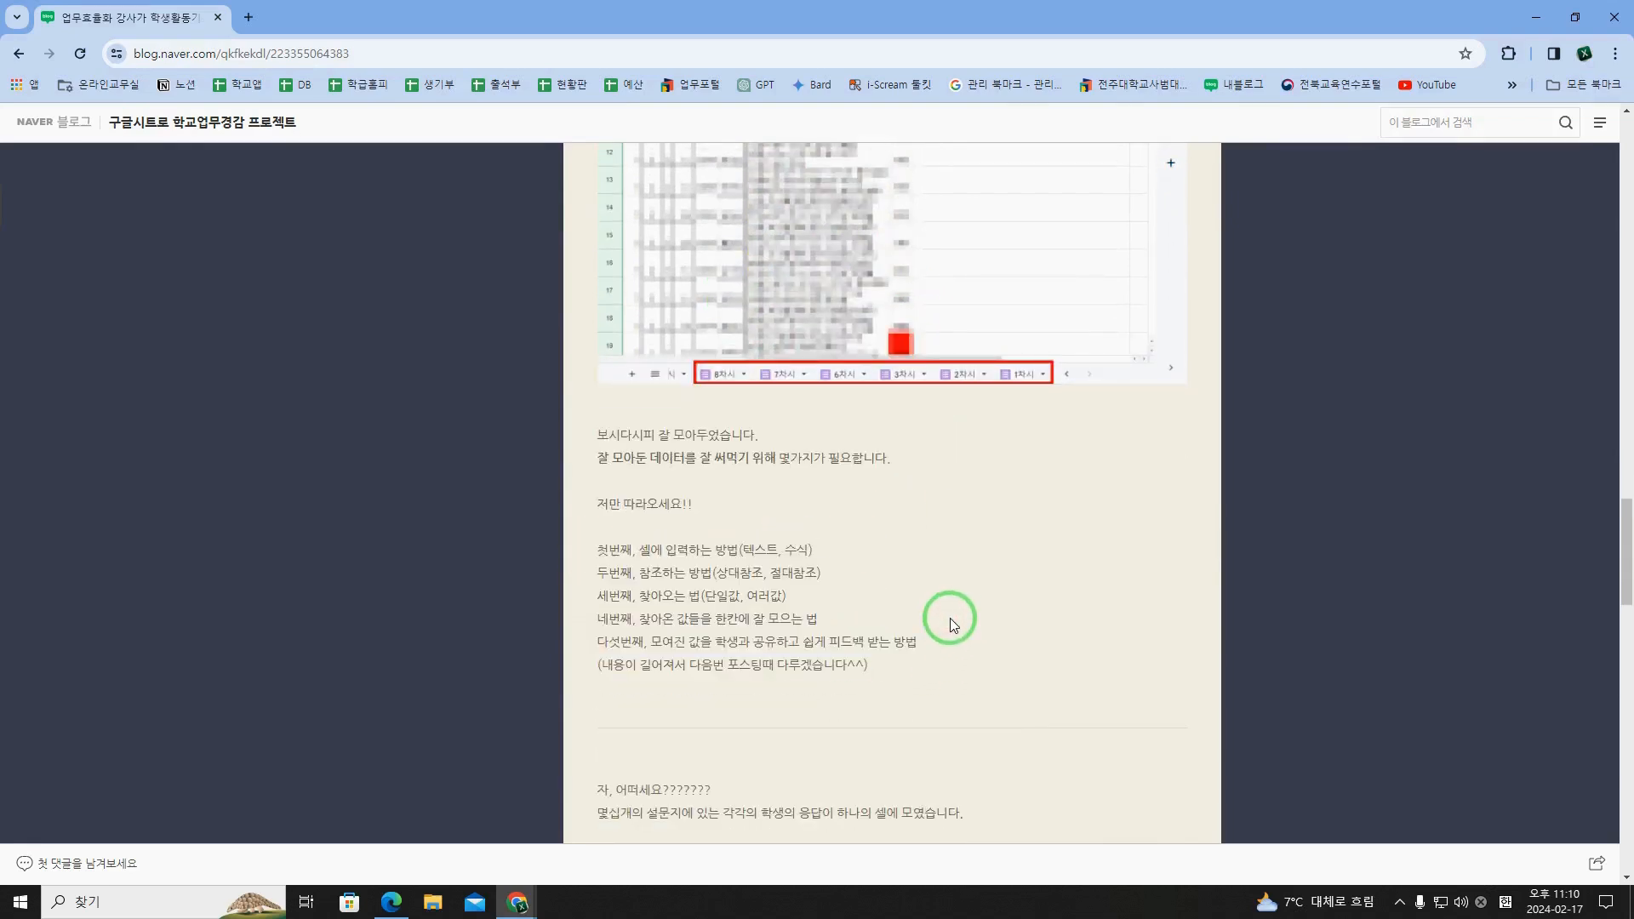
scroll(951, 618, down, 2)
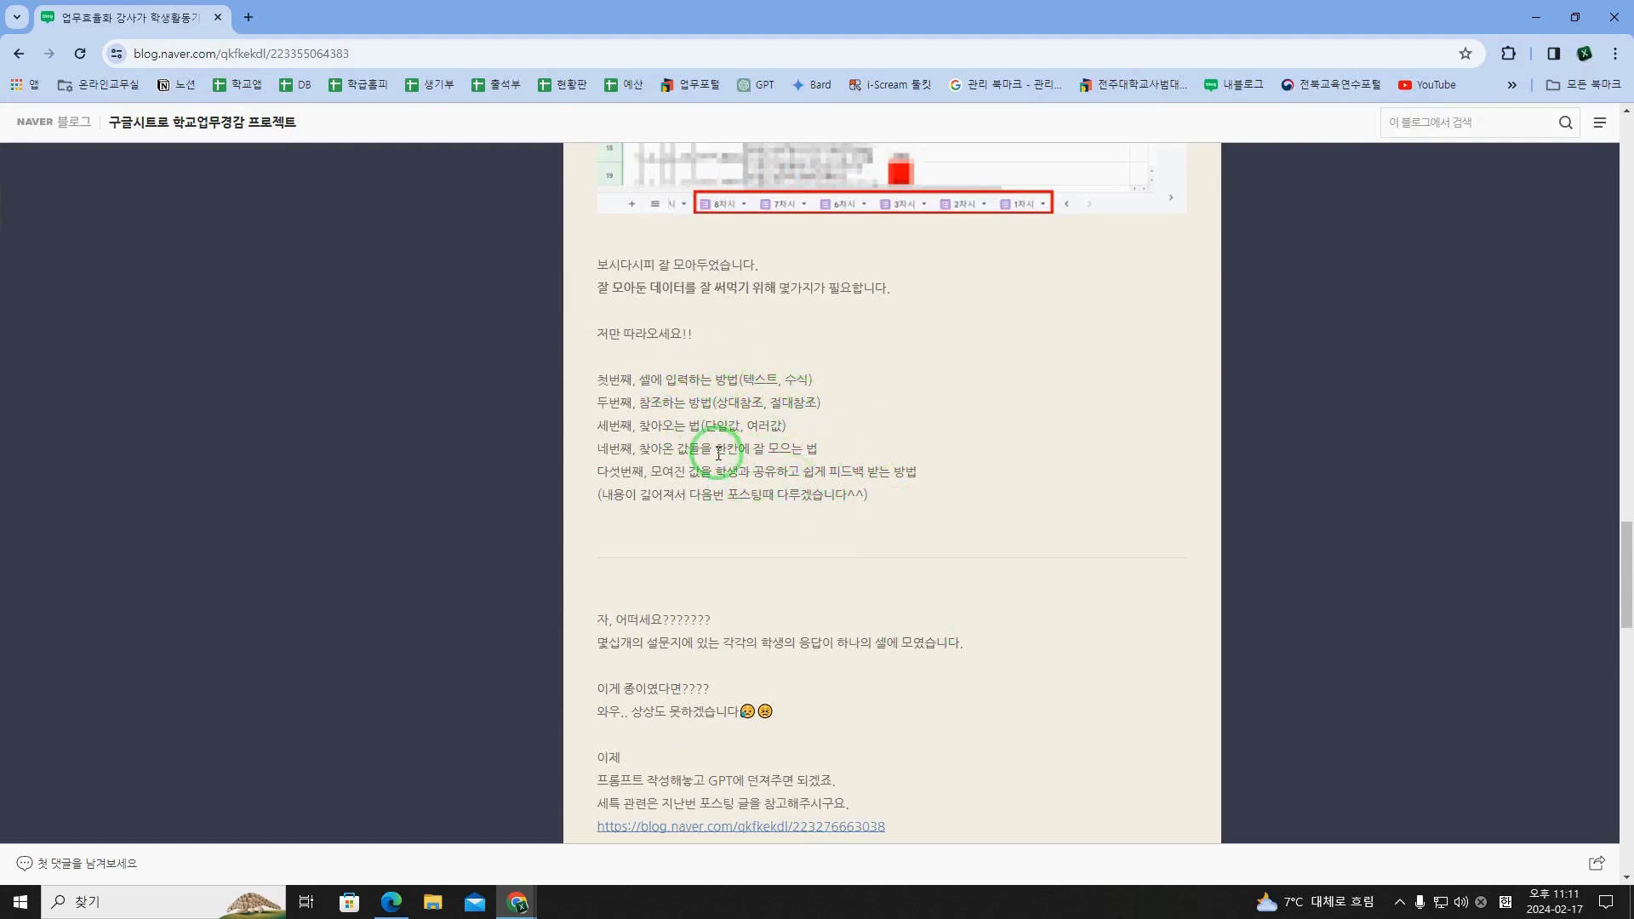
scroll(777, 475, up, 2)
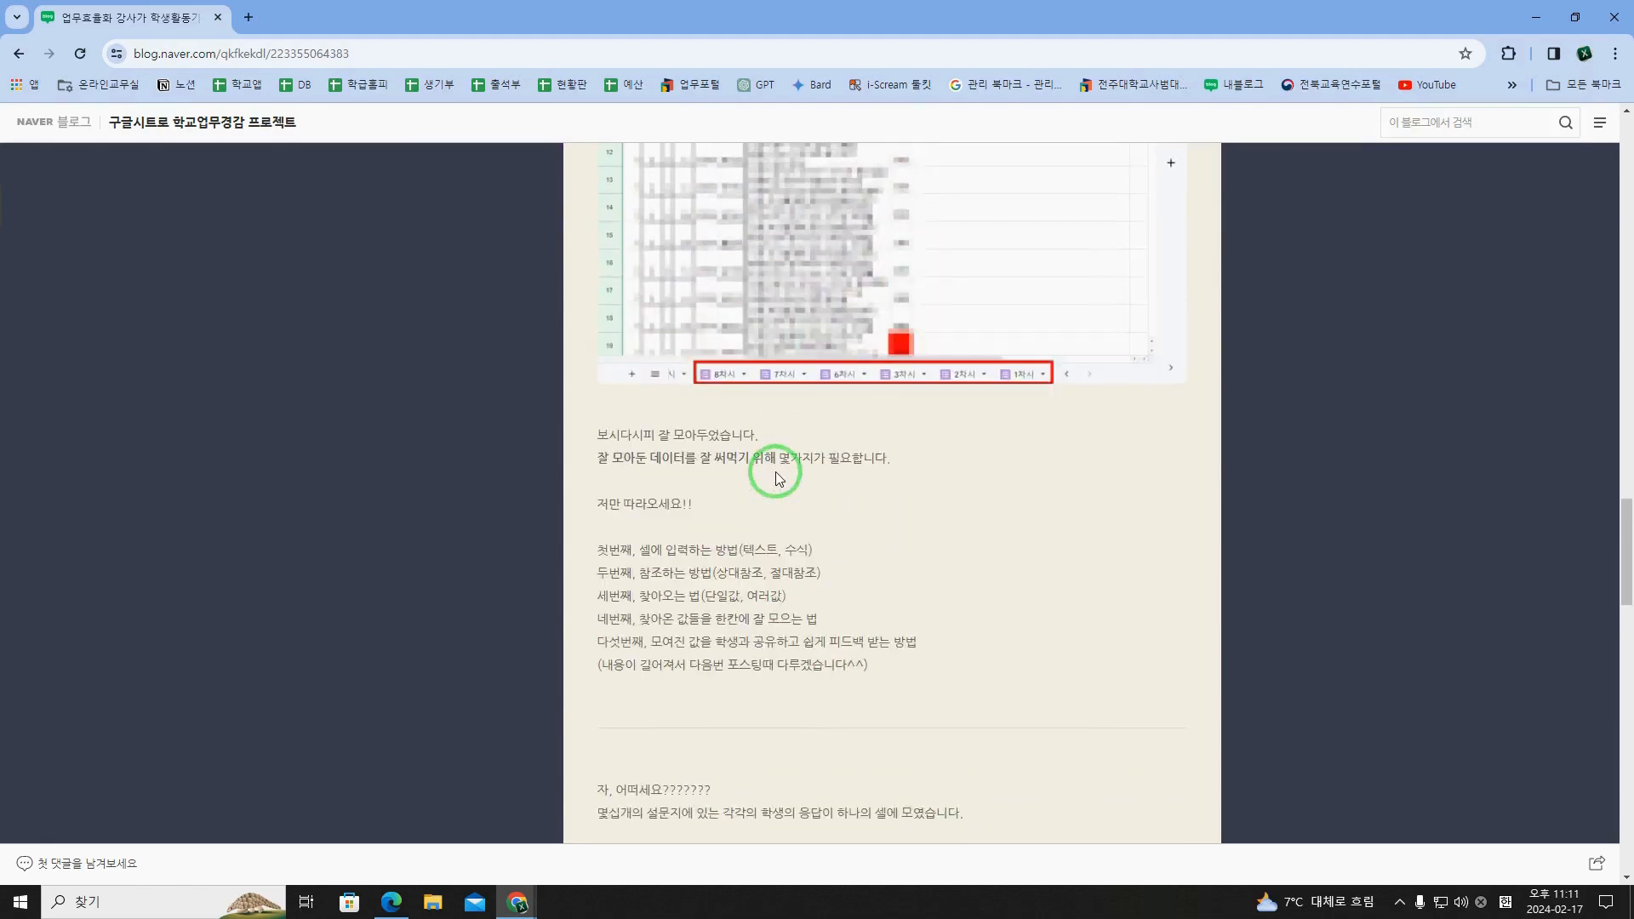
Step: Dock the blog window to the left half of the screen and open the Google Sheets home page in a separate window
key(super+Left)
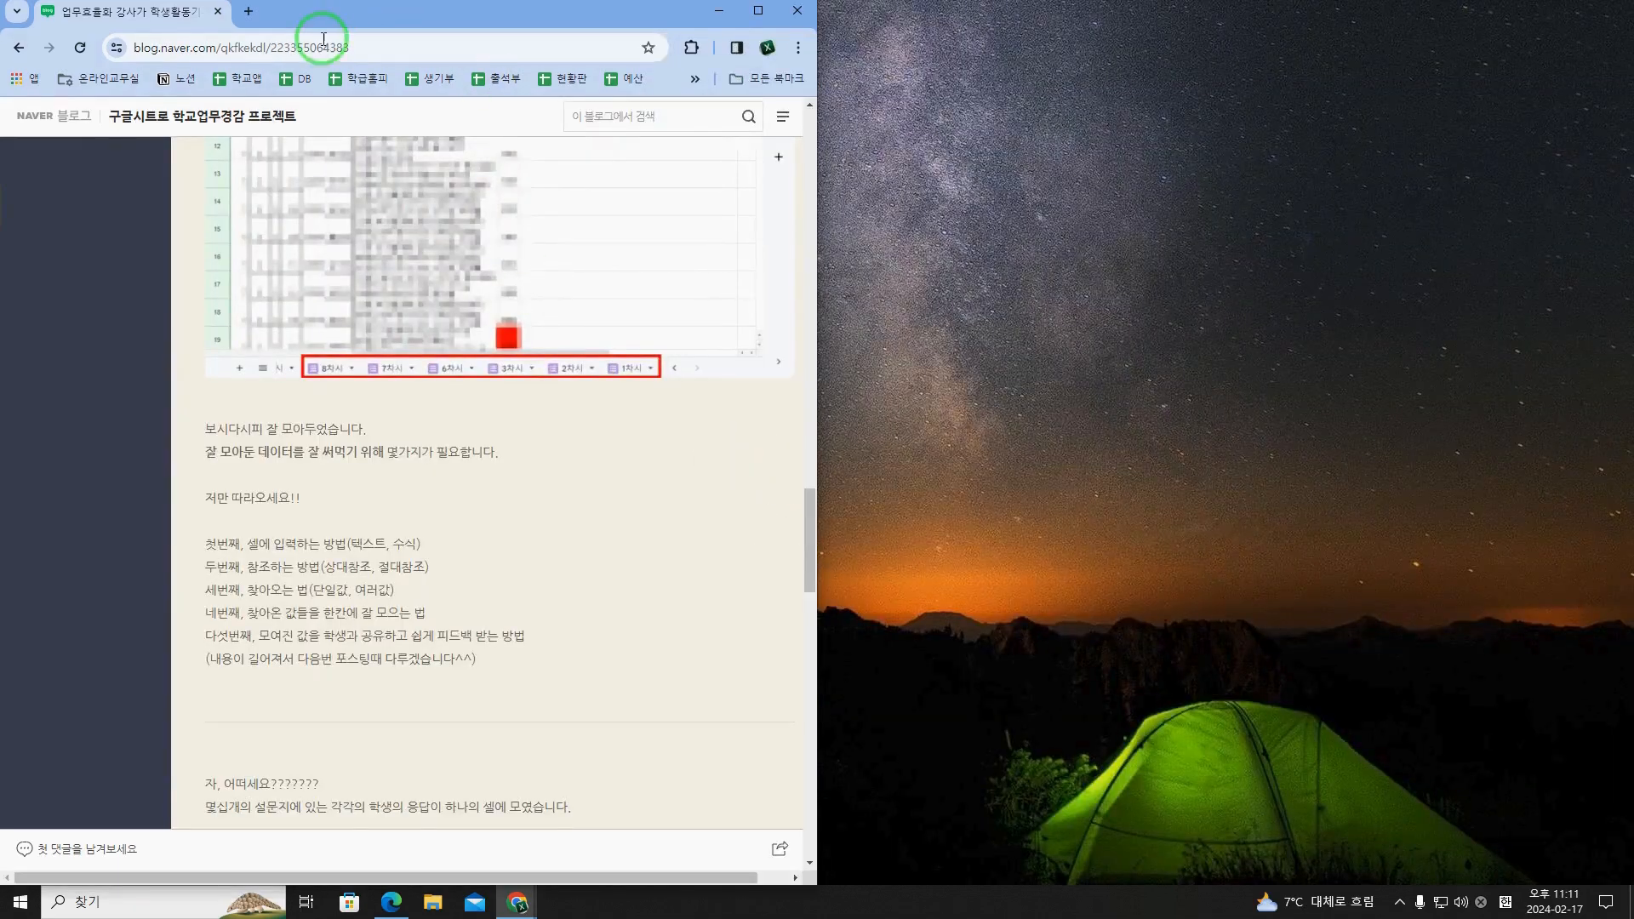
click(245, 12)
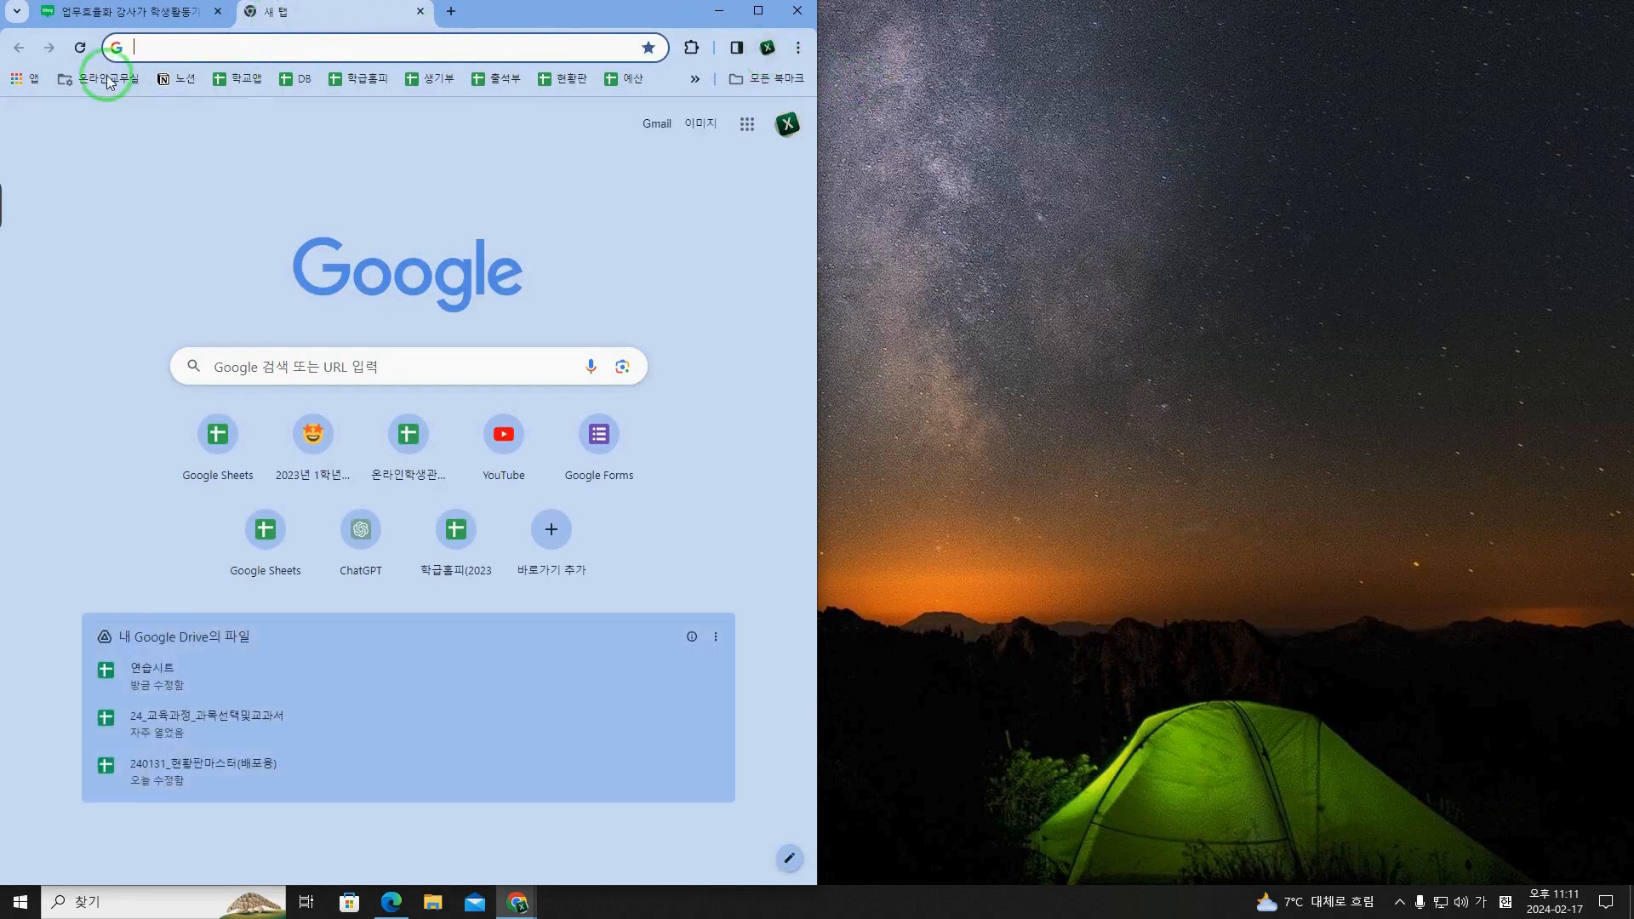
click(748, 126)
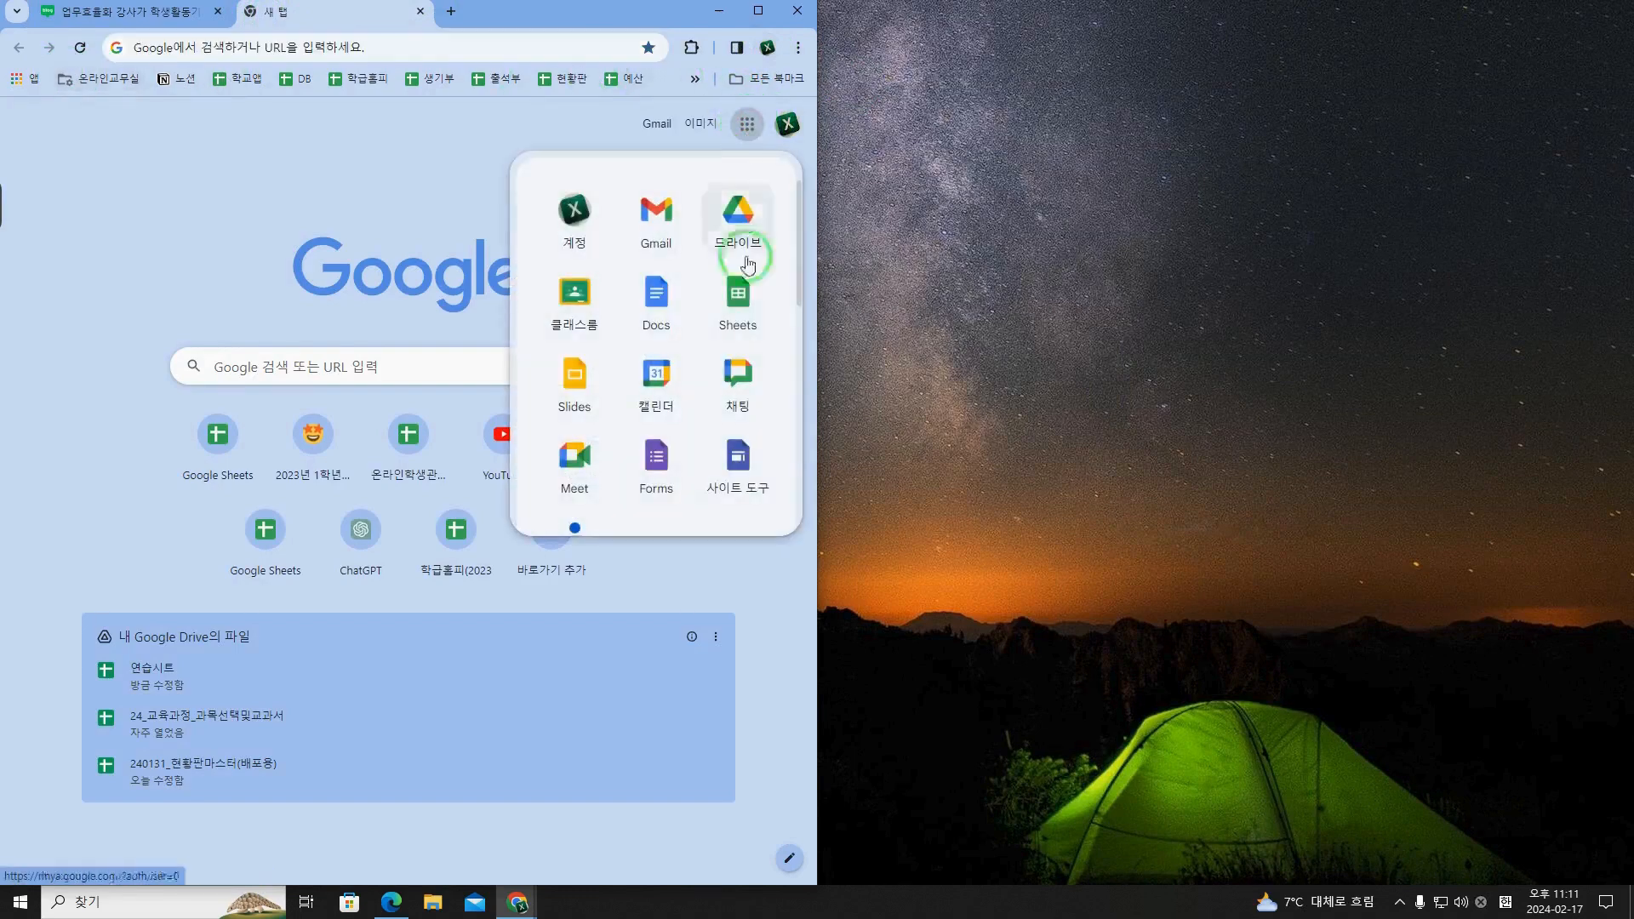
click(749, 305)
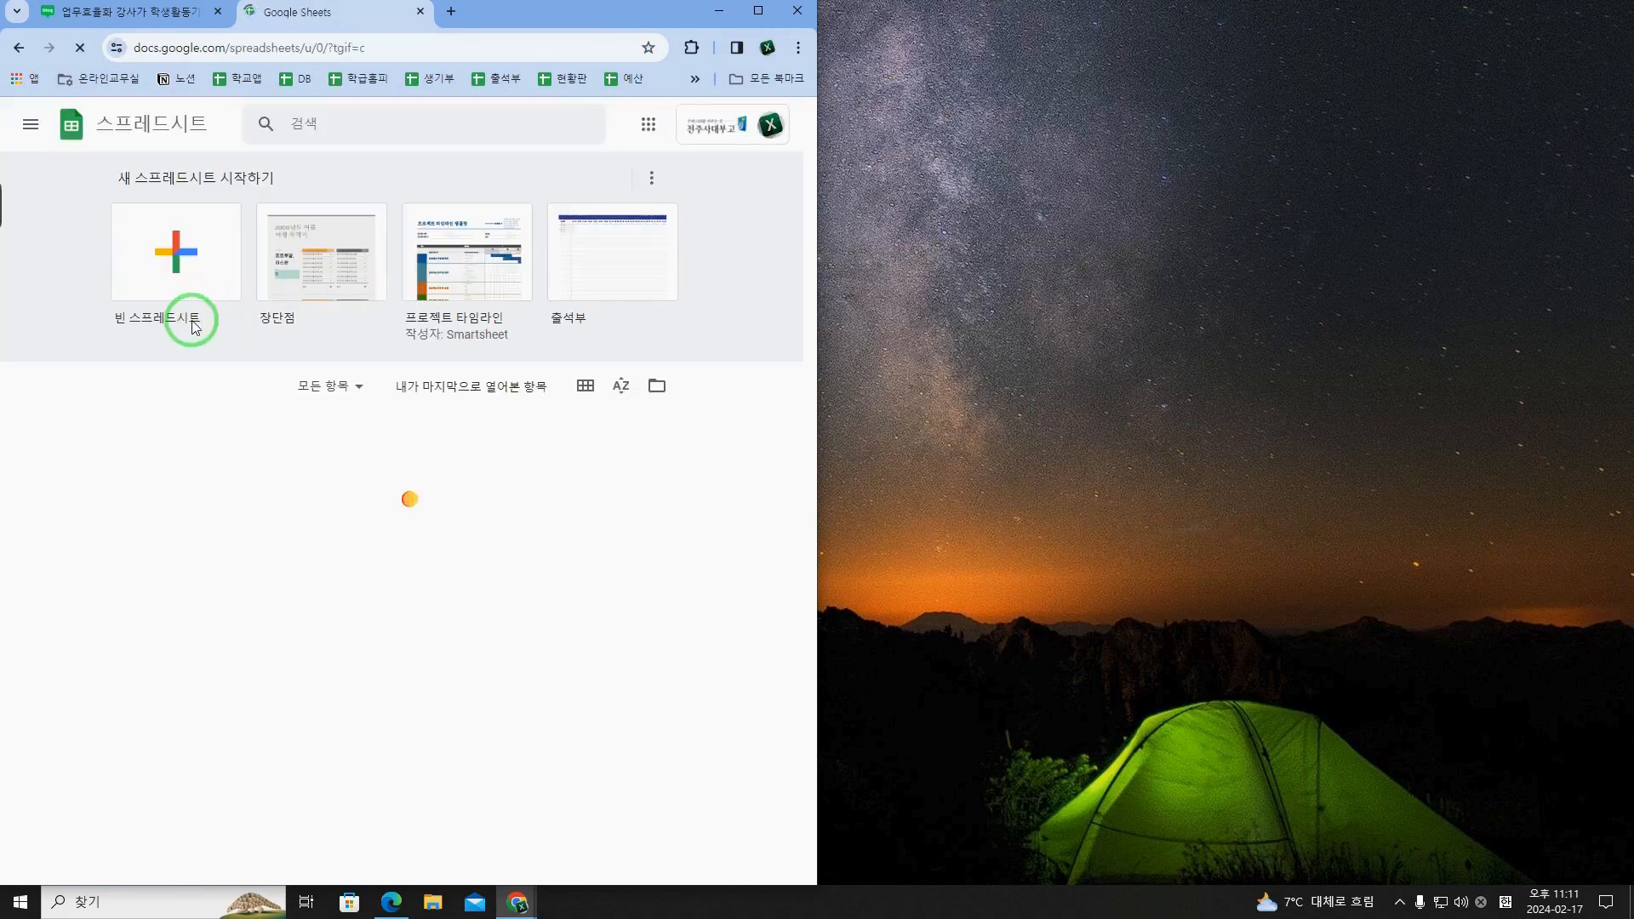
drag(356, 28, 953, 0)
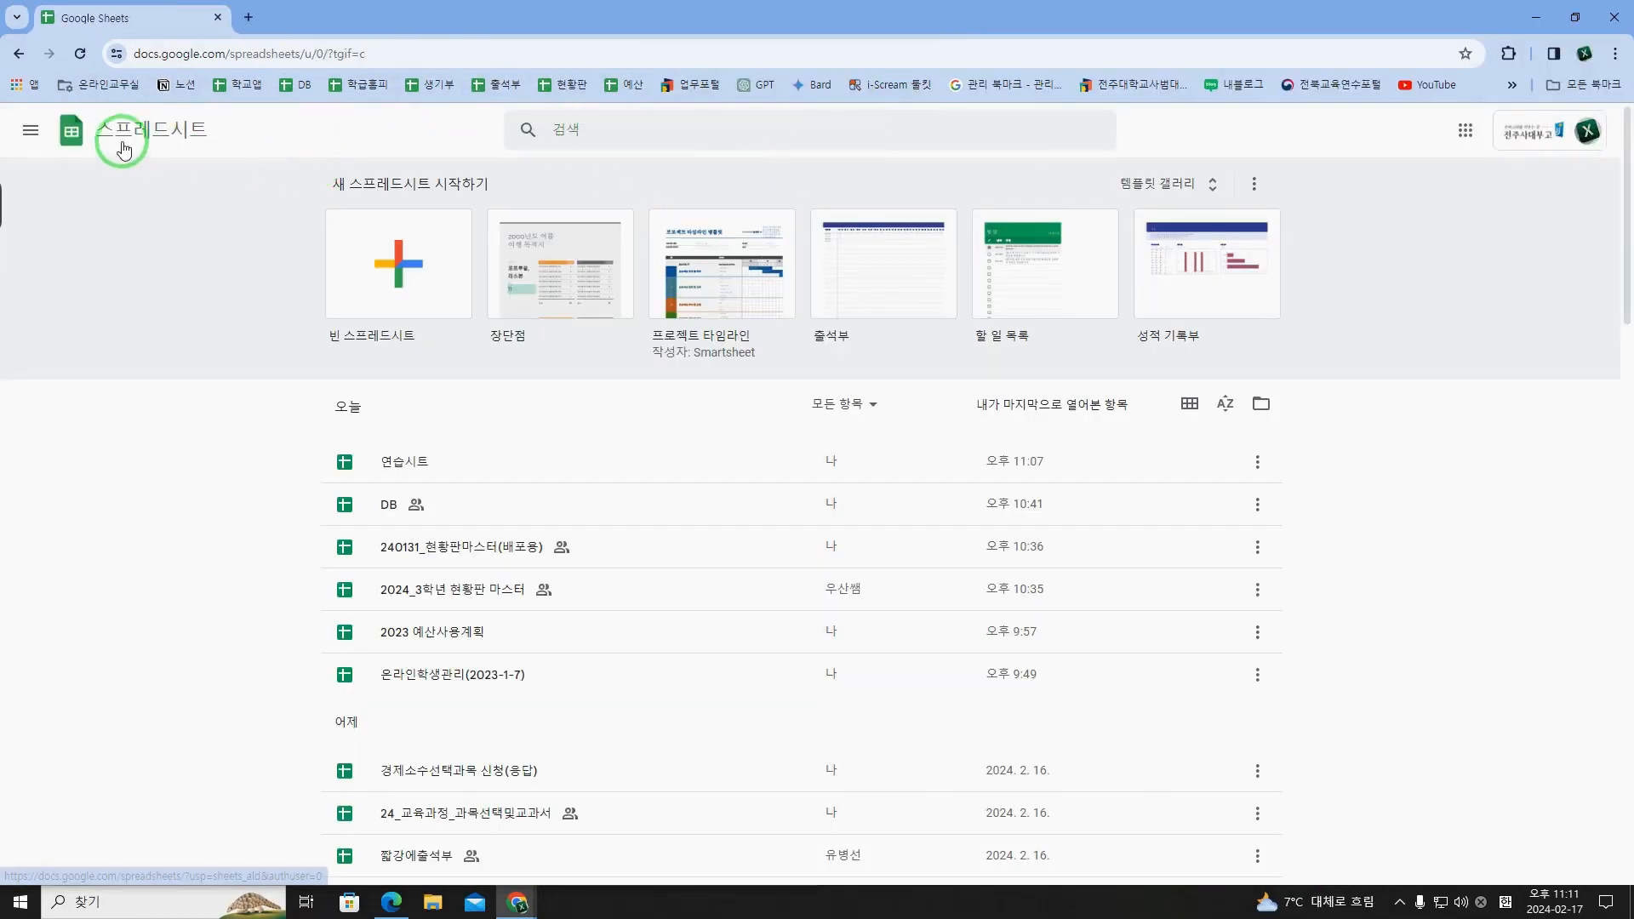
Step: Open the 연습시트 spreadsheet and arrange its window side by side with the blog post
click(31, 136)
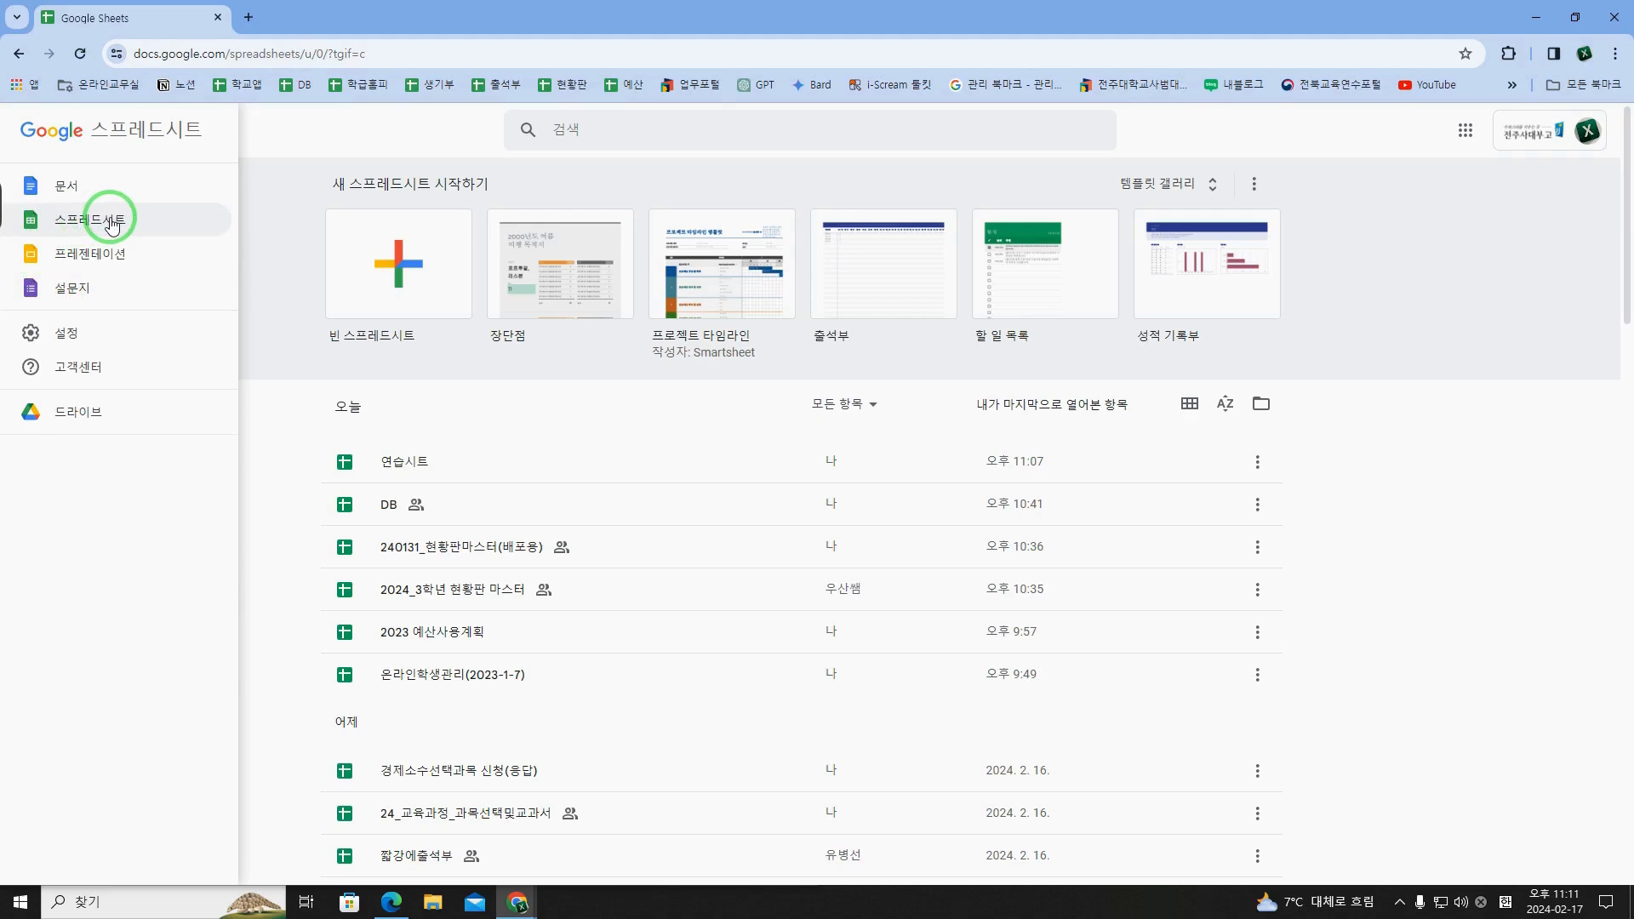
click(406, 465)
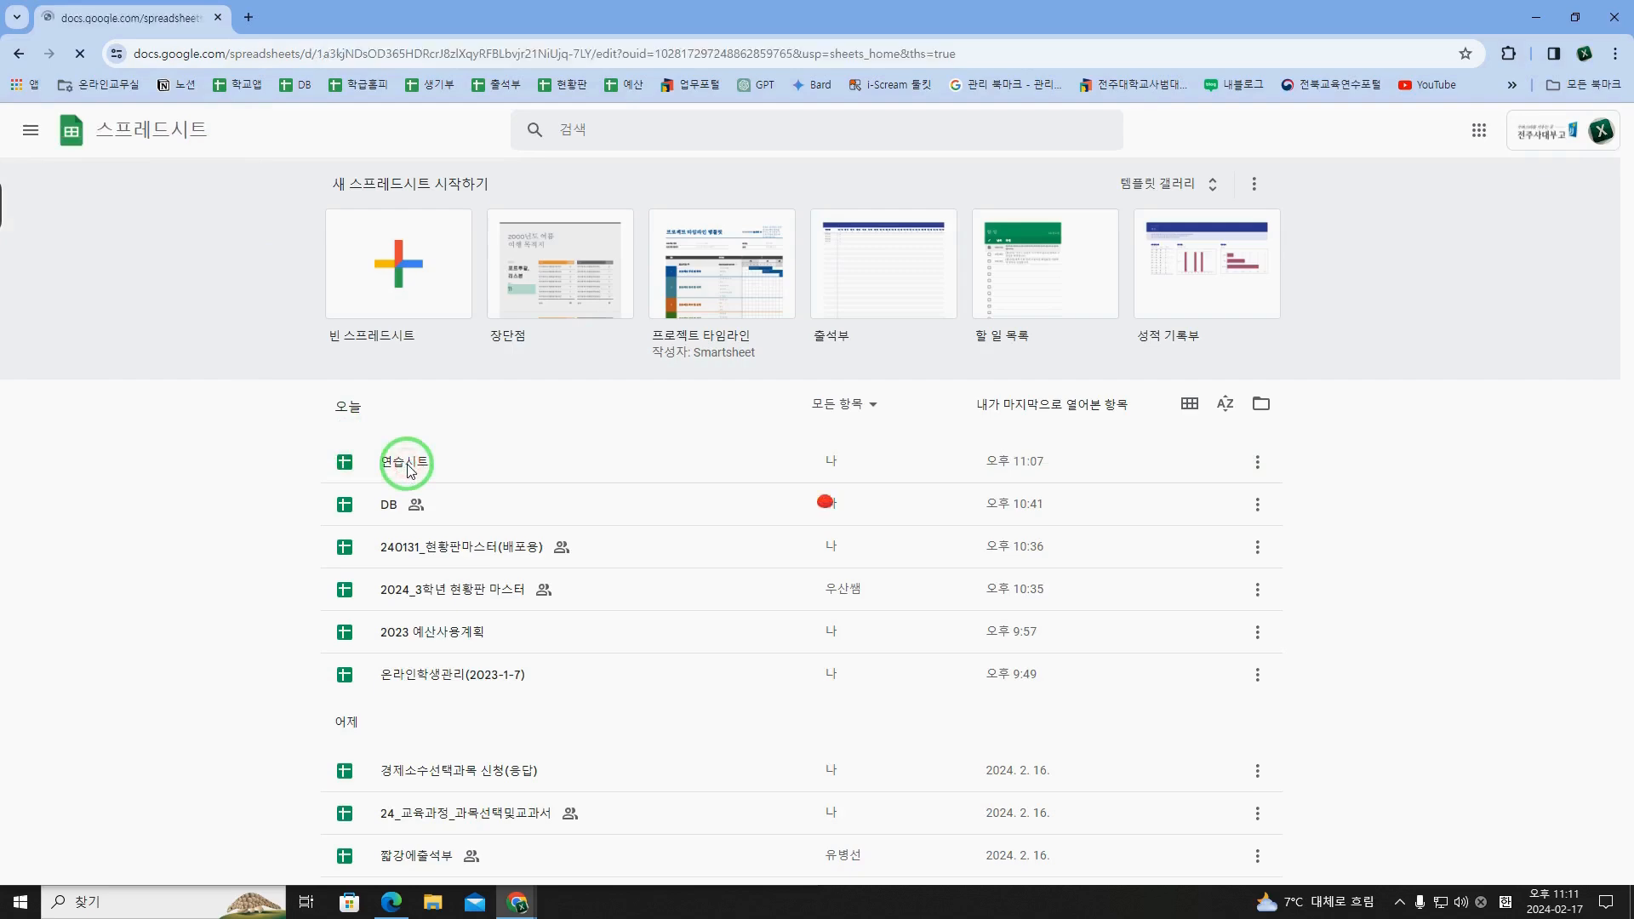
double_click(361, 17)
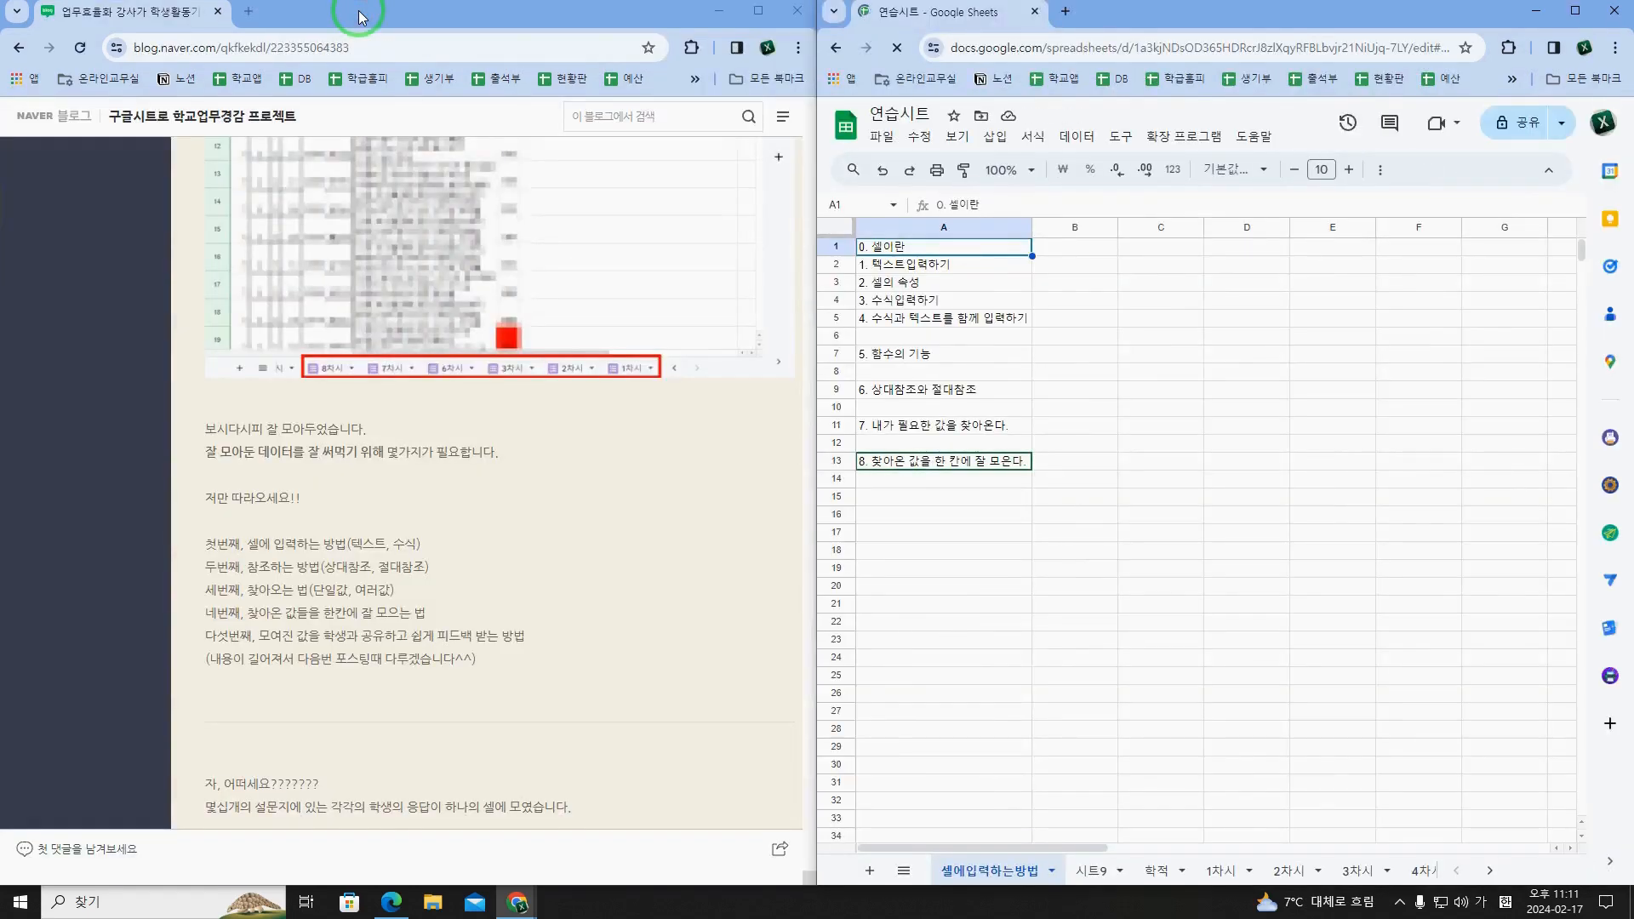
mouse_move(518, 902)
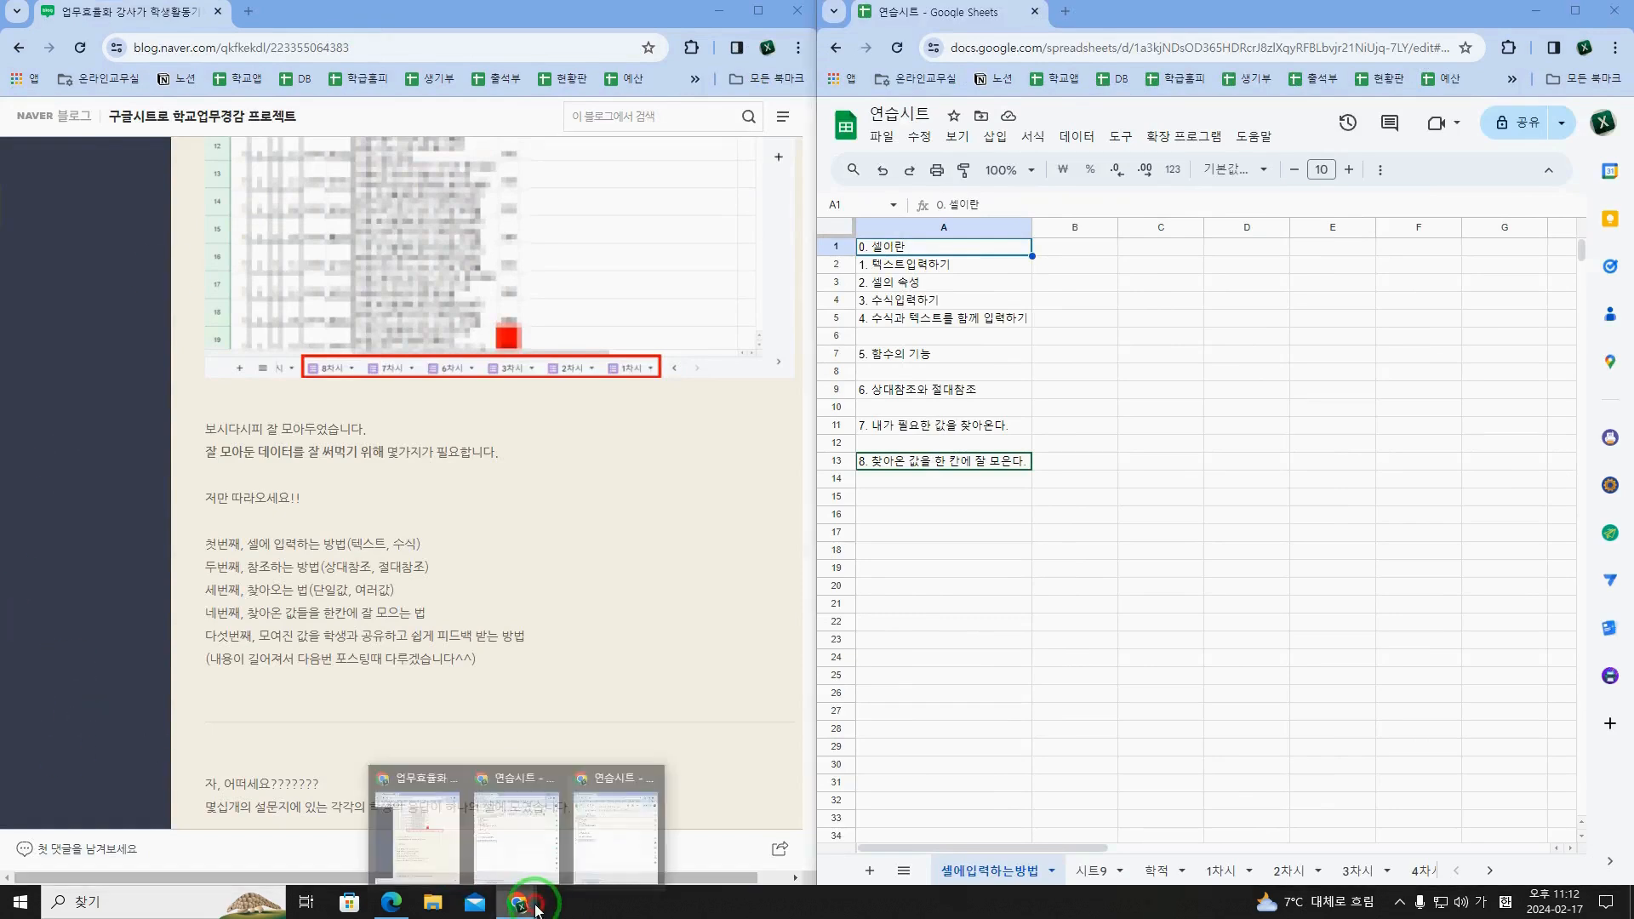
click(1382, 460)
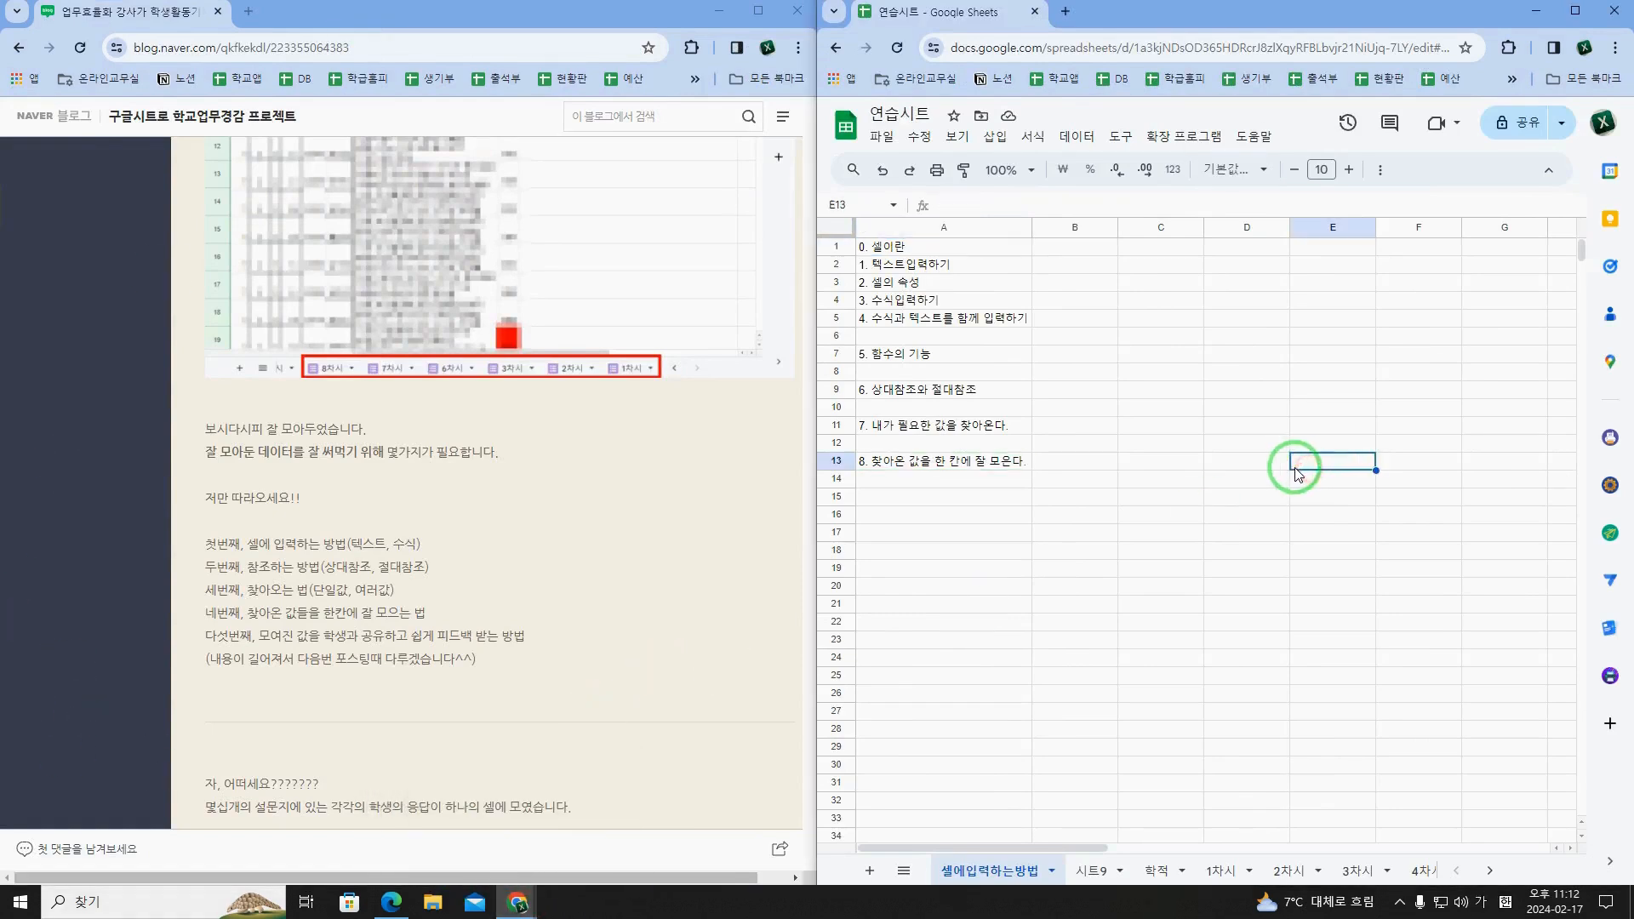
click(1015, 318)
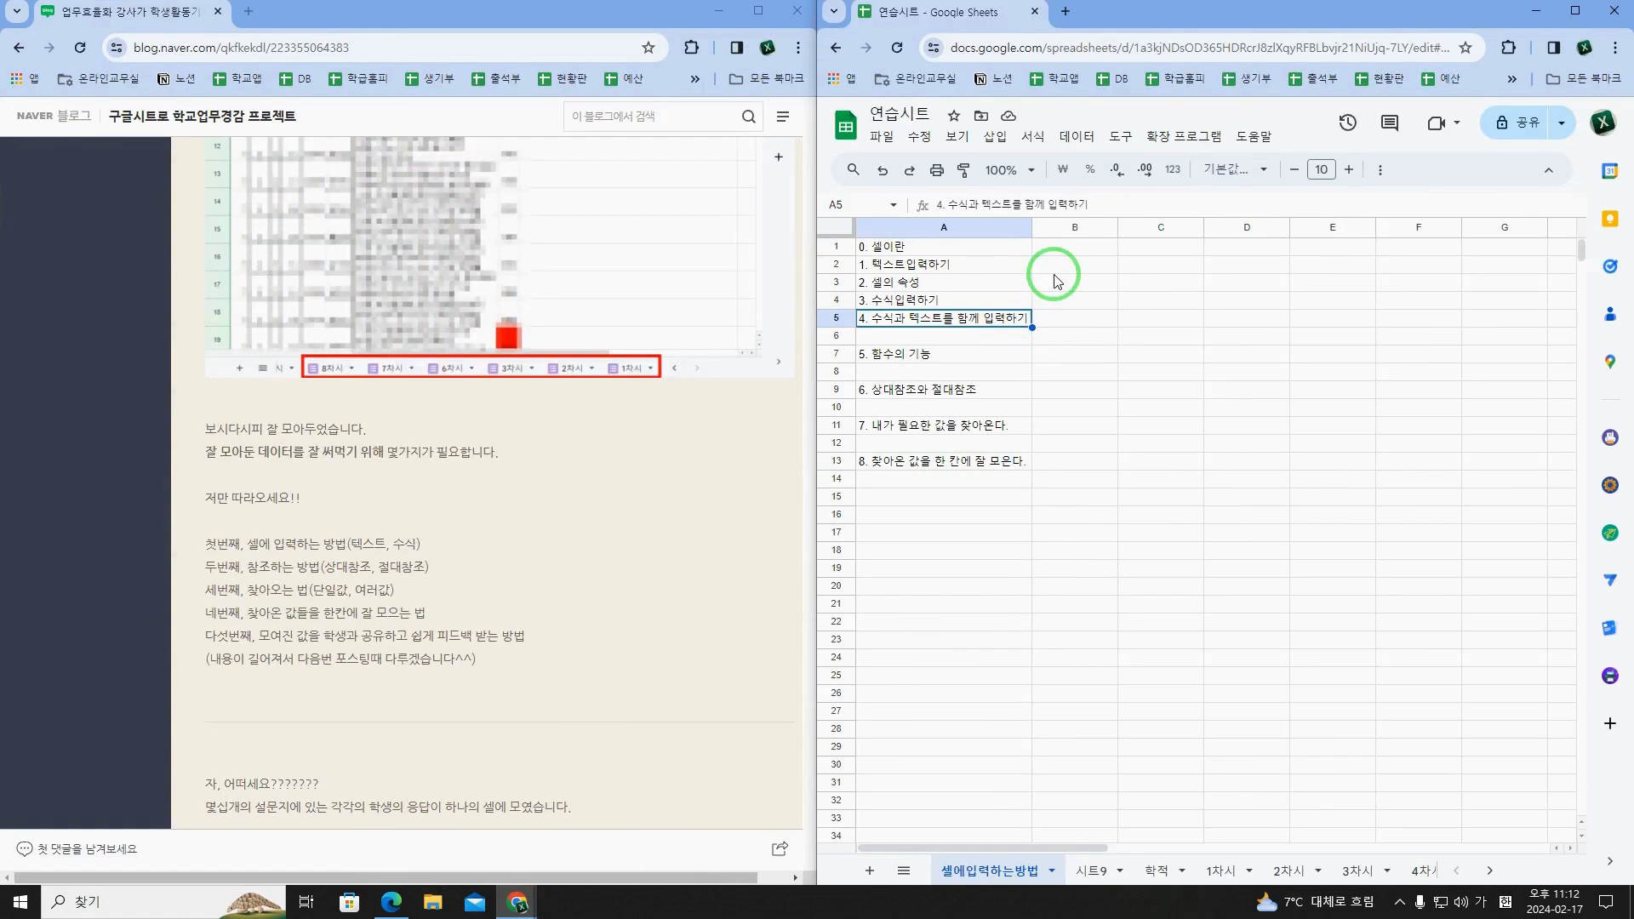
Step: Review the blog's topic list from cell input methods to sharing collected values with students, alongside the practice sheet
scroll(452, 531, down, 1)
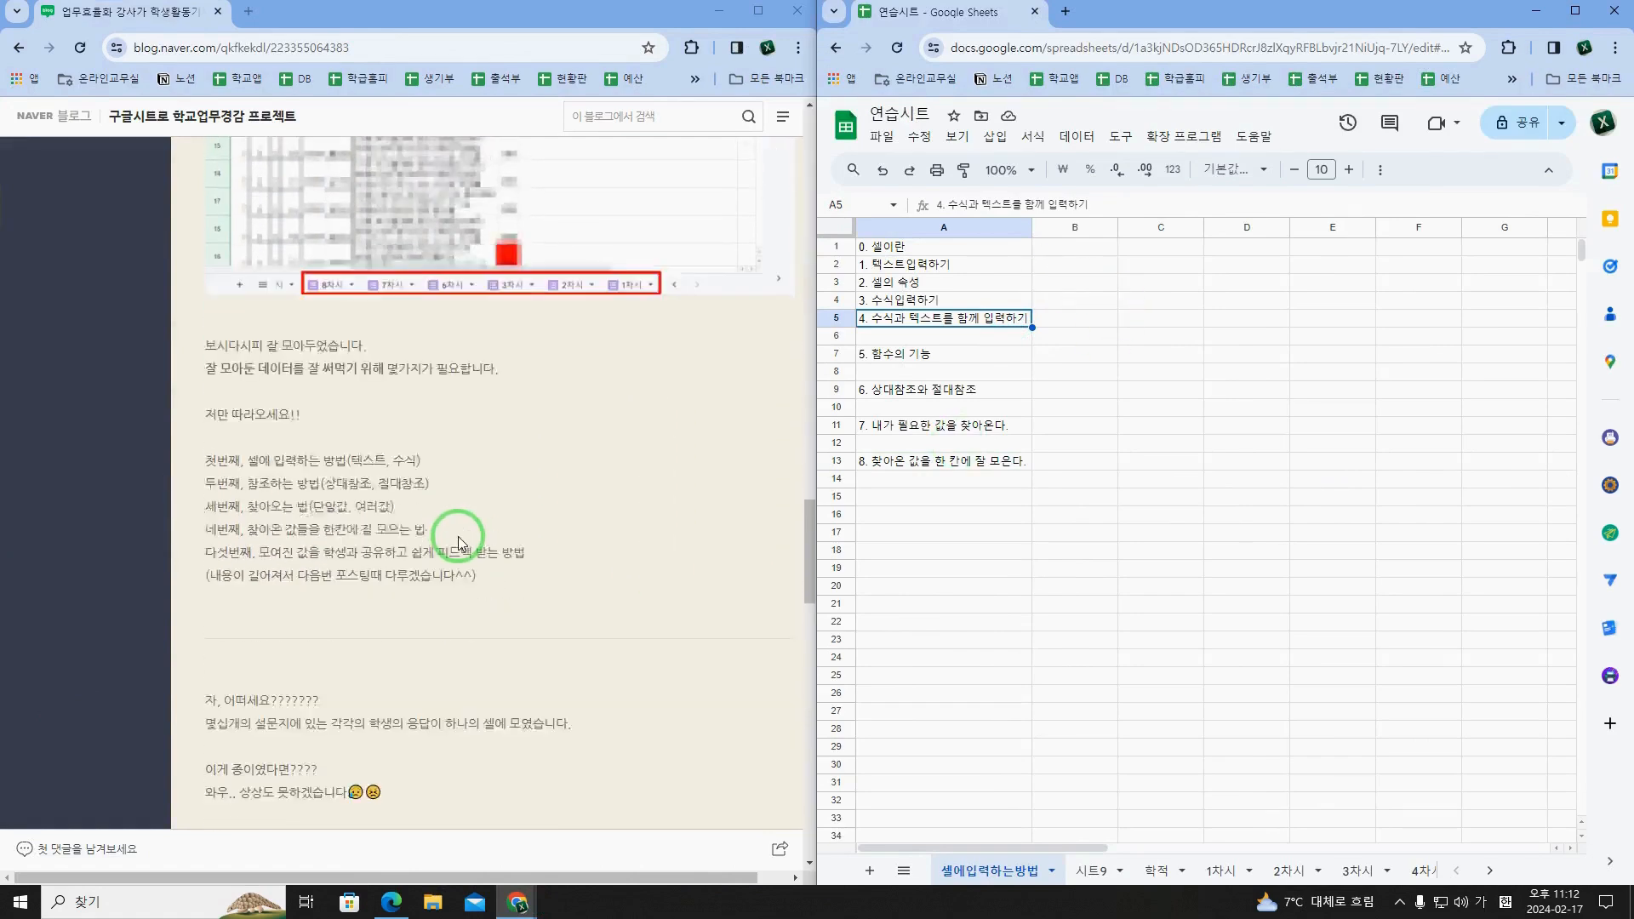
scroll(457, 543, down, 1)
drag(249, 374, 357, 379)
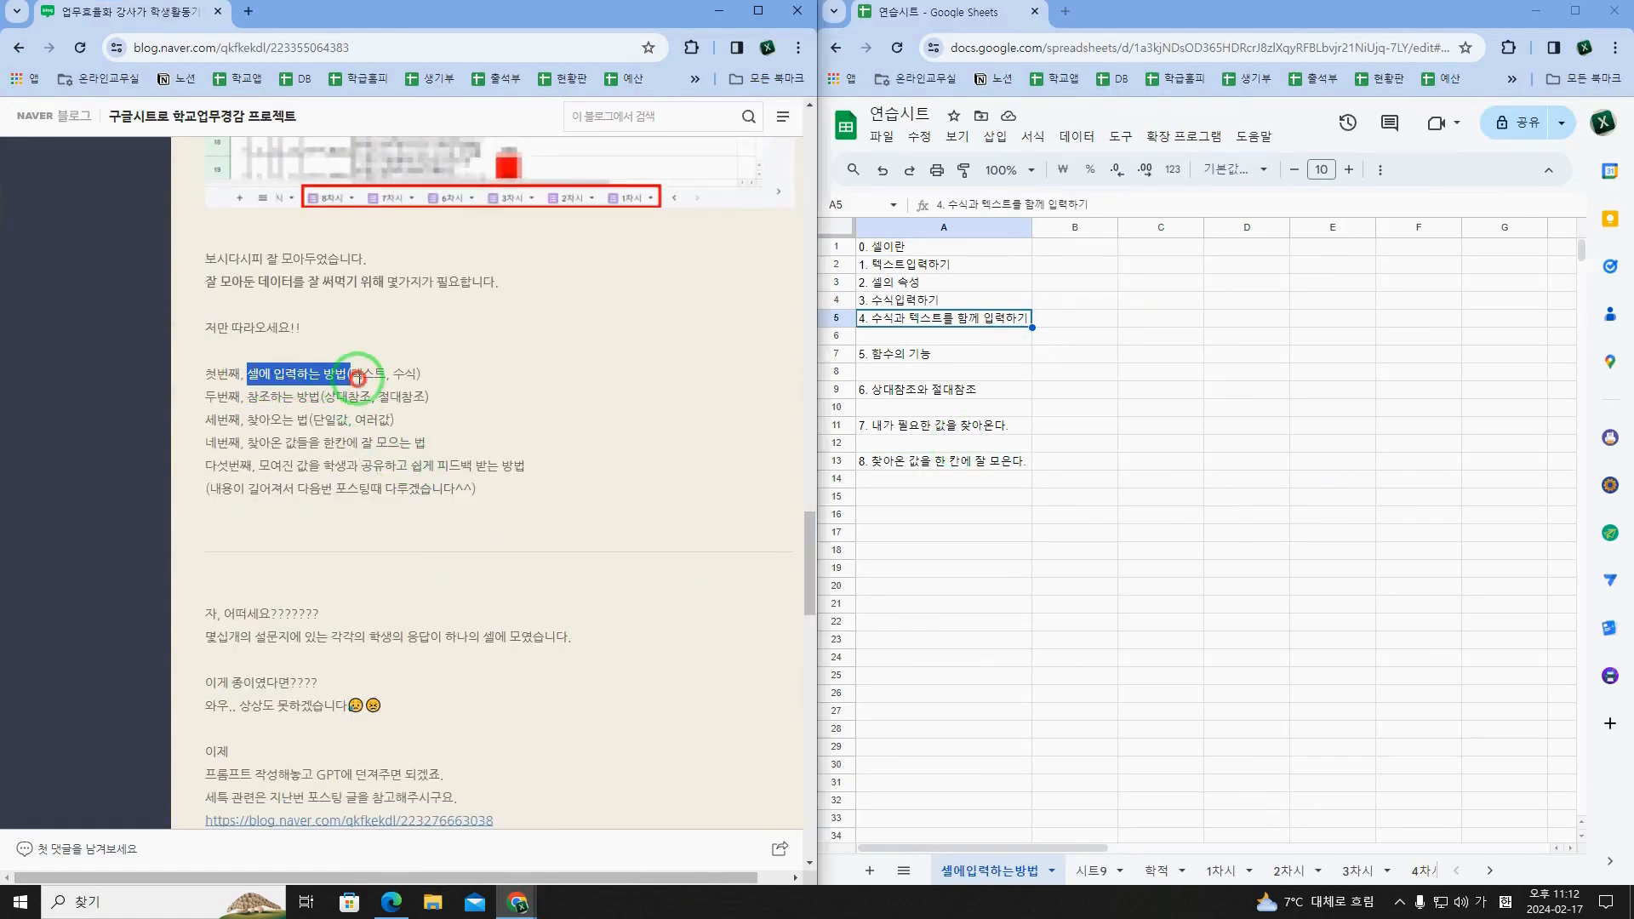
click(349, 411)
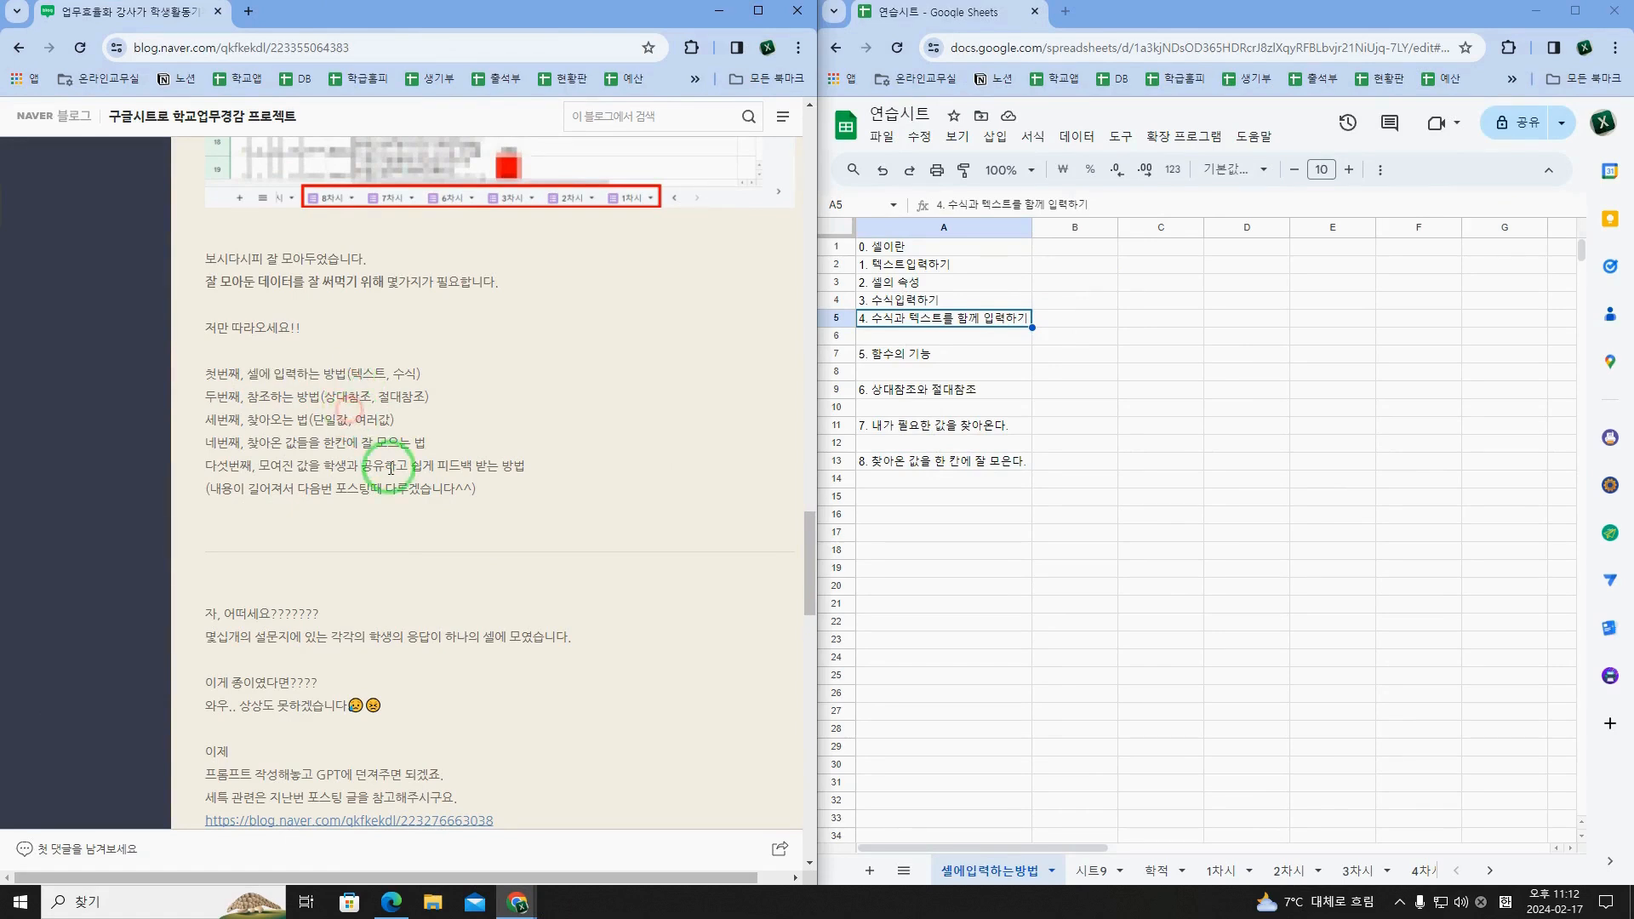
drag(558, 465, 479, 456)
click(479, 457)
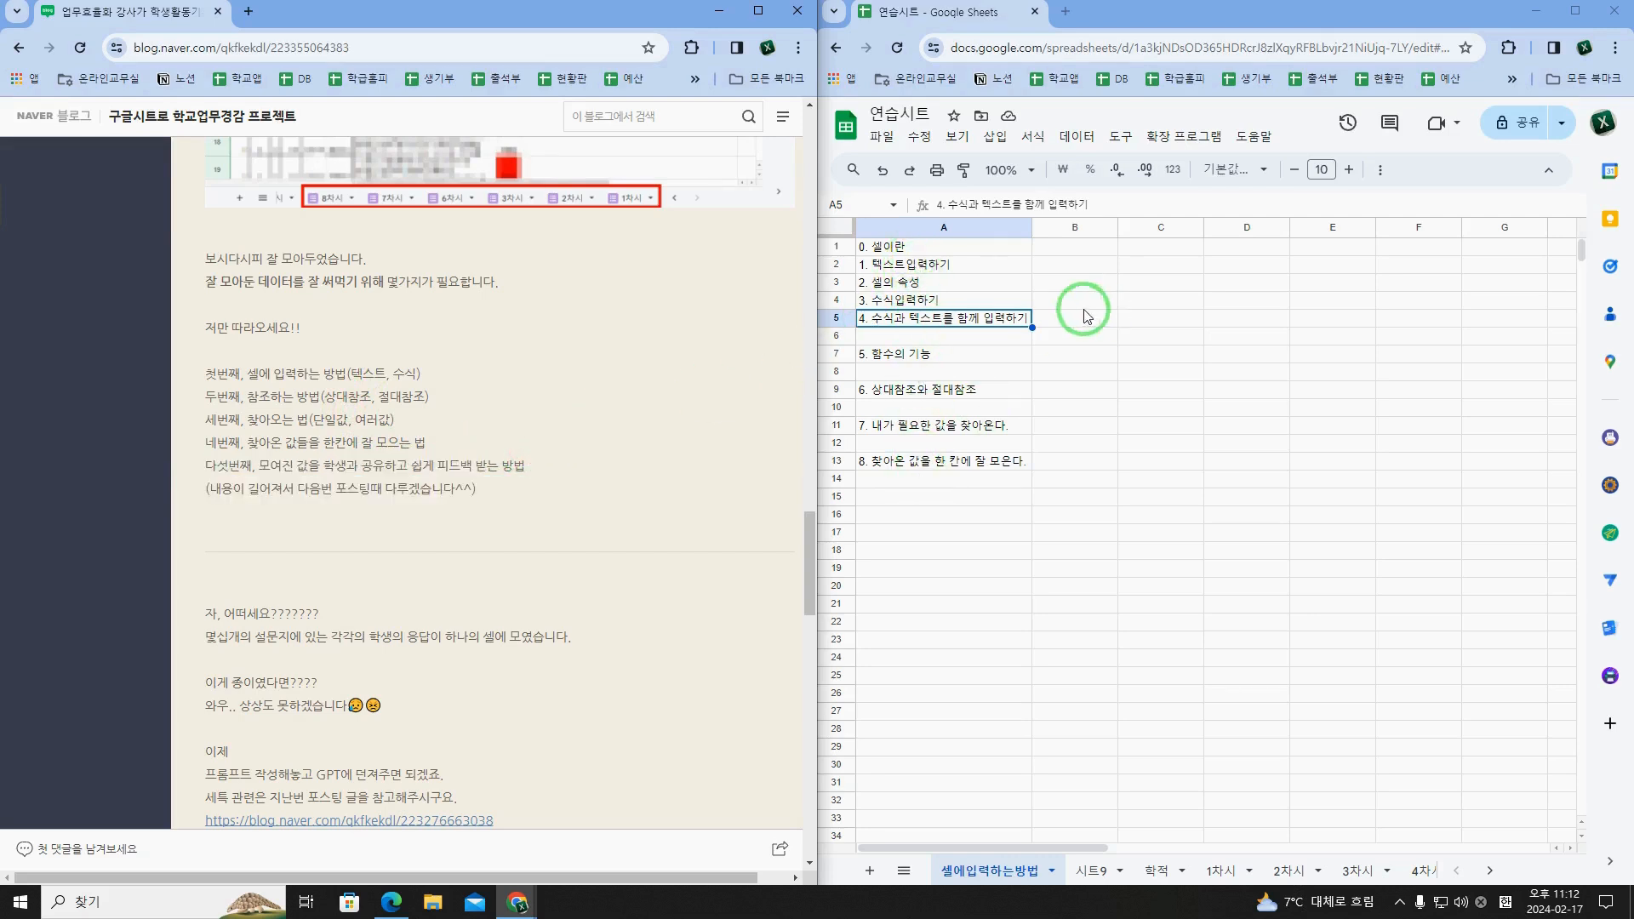
Step: Examine what a cell is by selecting A1 (0. 셀이란) and various empty cells across the 셀에입력하는방법 sheet
click(990, 249)
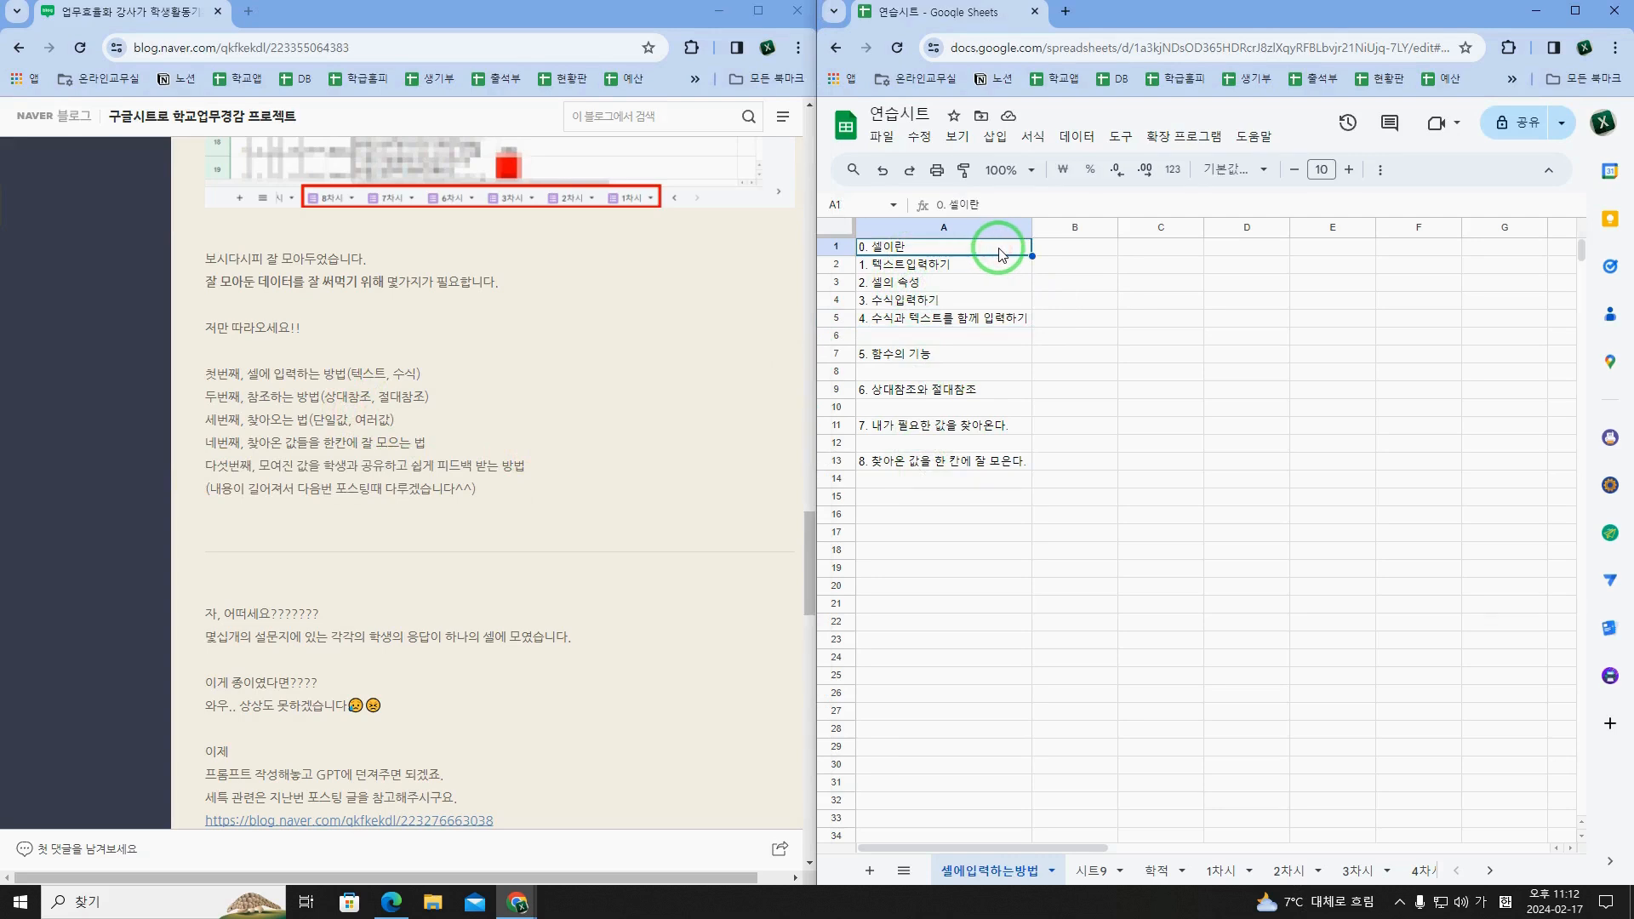
click(1149, 477)
click(1166, 553)
click(1363, 565)
click(1357, 439)
click(1253, 517)
click(1178, 332)
click(1280, 323)
click(1334, 466)
click(1198, 532)
click(1160, 576)
click(1433, 653)
click(1498, 426)
click(1349, 351)
click(1261, 378)
click(1171, 466)
click(1149, 517)
click(1279, 575)
click(1379, 485)
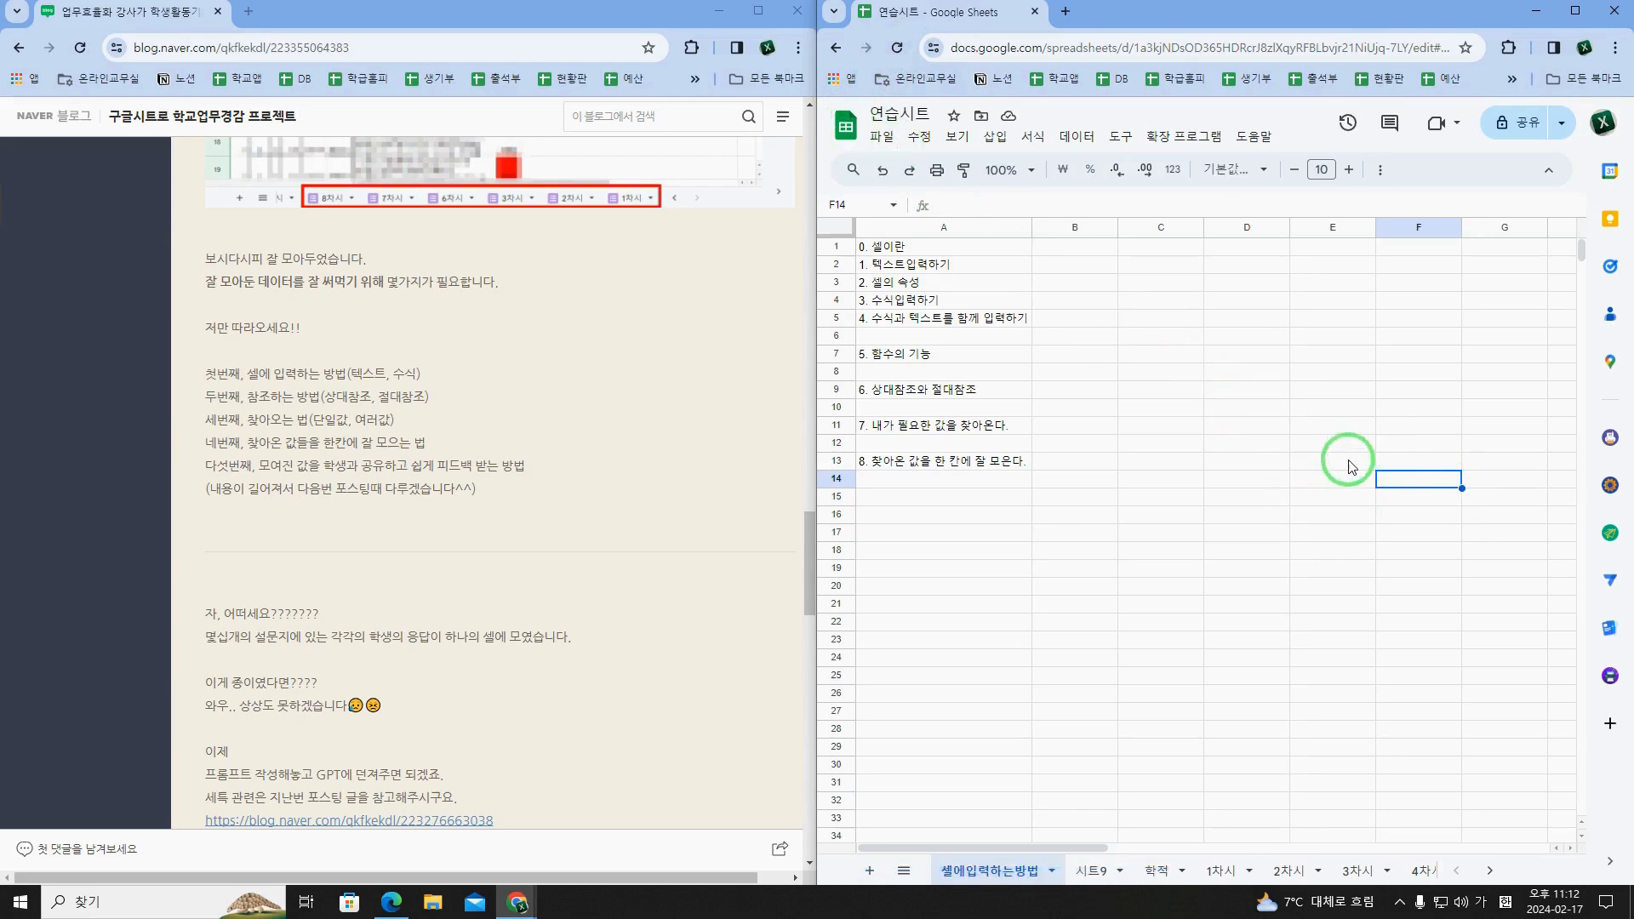
click(1303, 409)
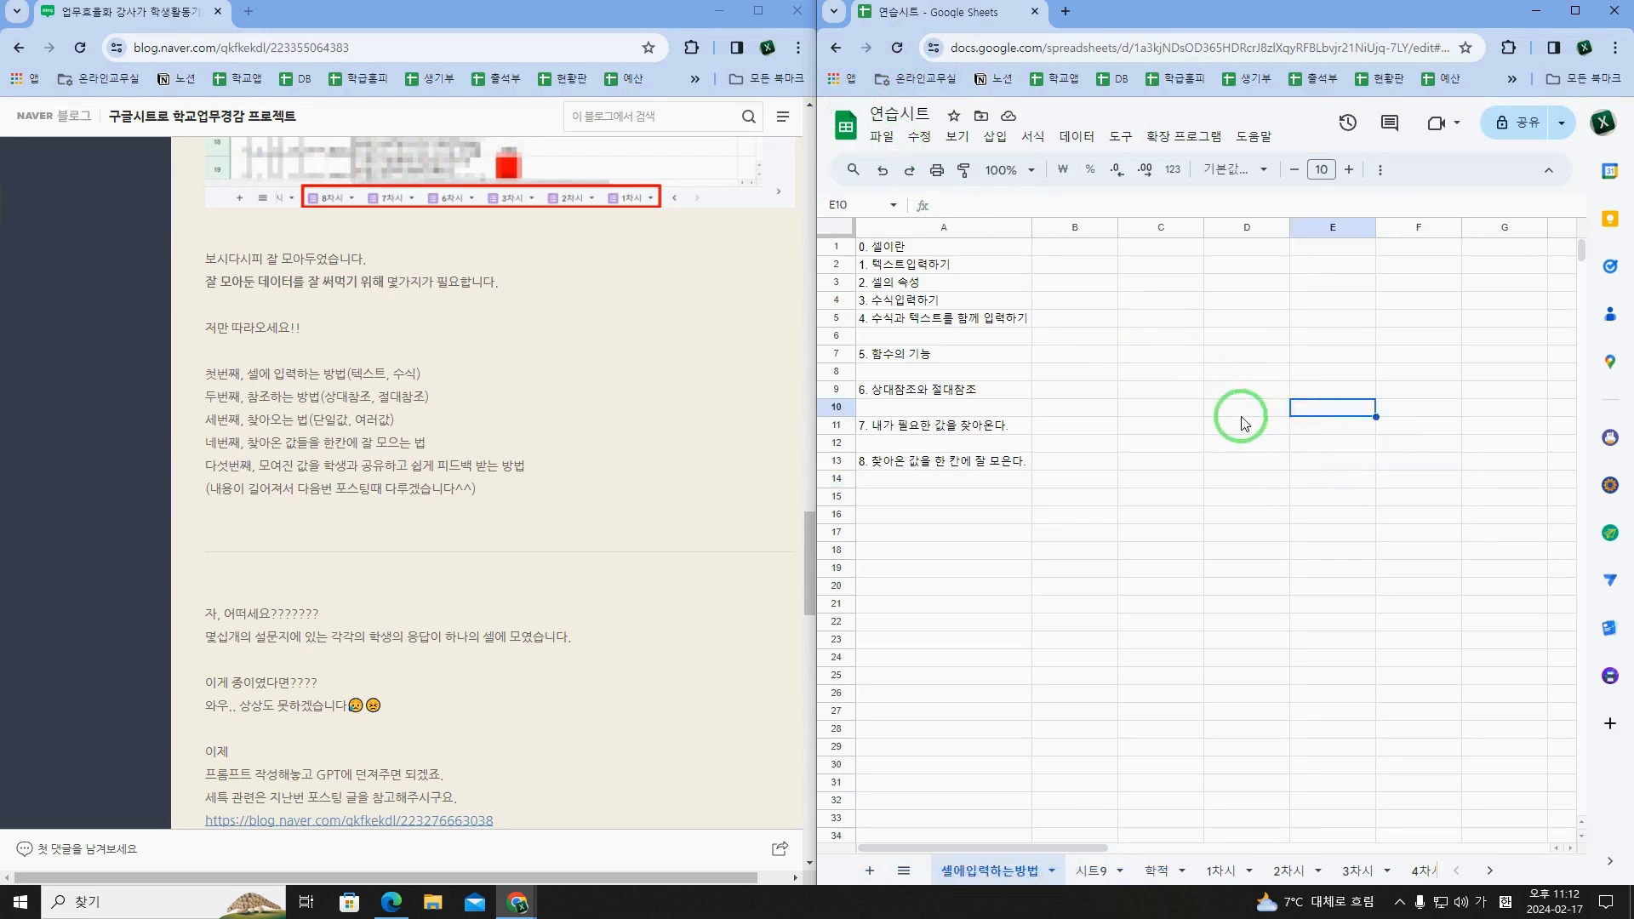
Step: Examine how a cell's address comes from its column and row by selecting various empty cells and A1
click(1240, 412)
click(1238, 481)
click(1344, 514)
click(1344, 590)
click(1421, 587)
click(1330, 442)
click(1401, 410)
click(1281, 371)
click(1268, 443)
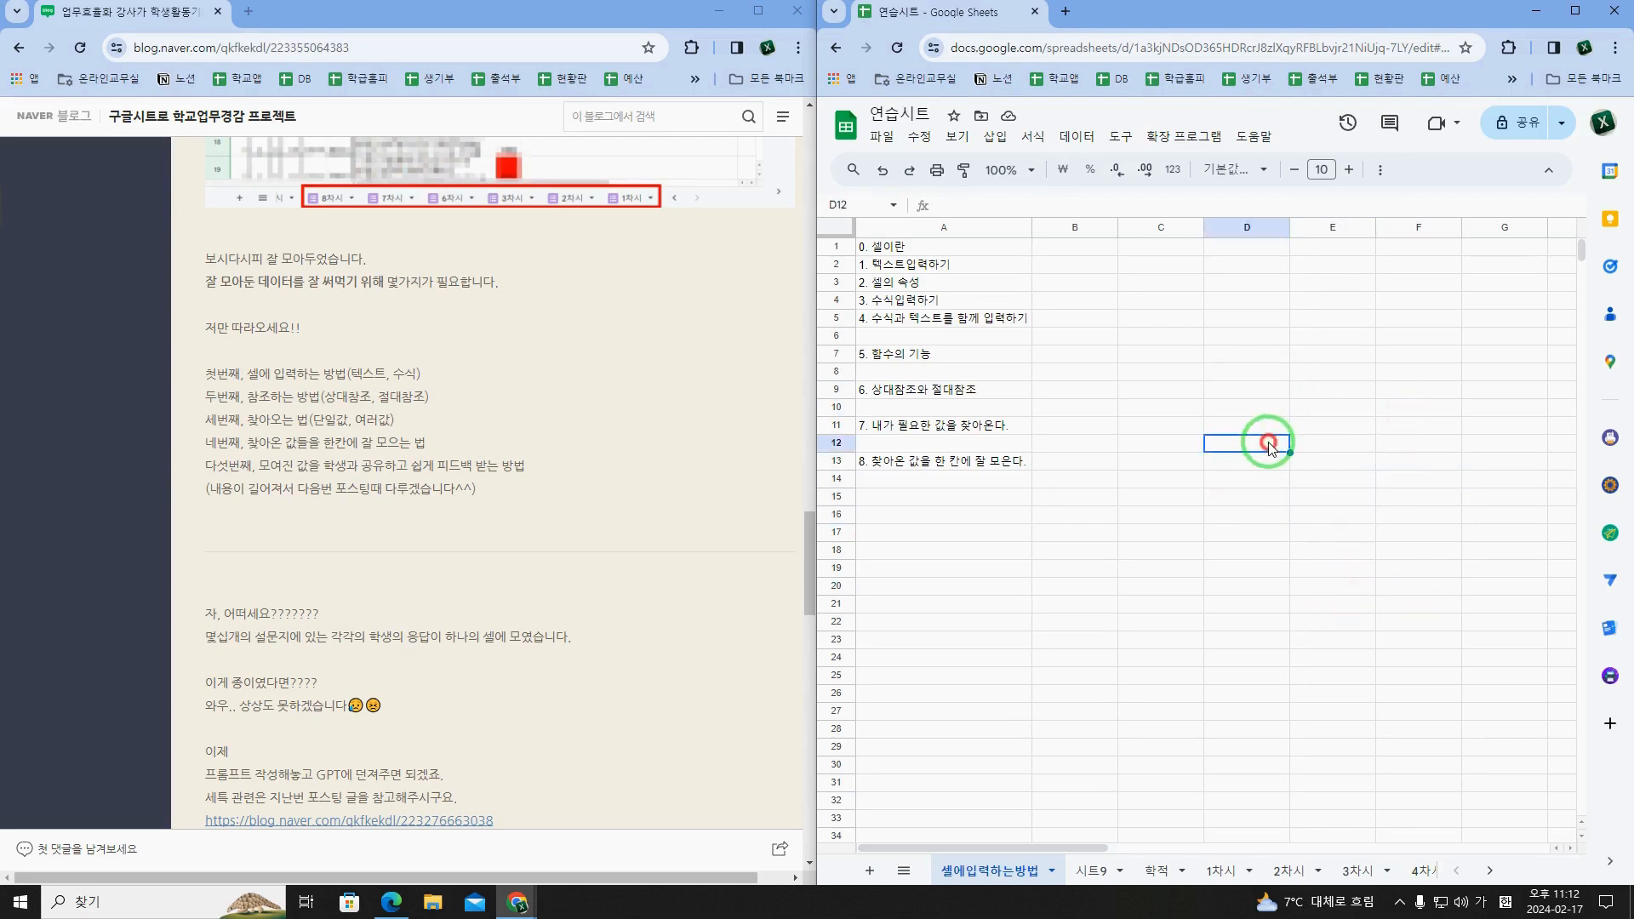
click(1294, 515)
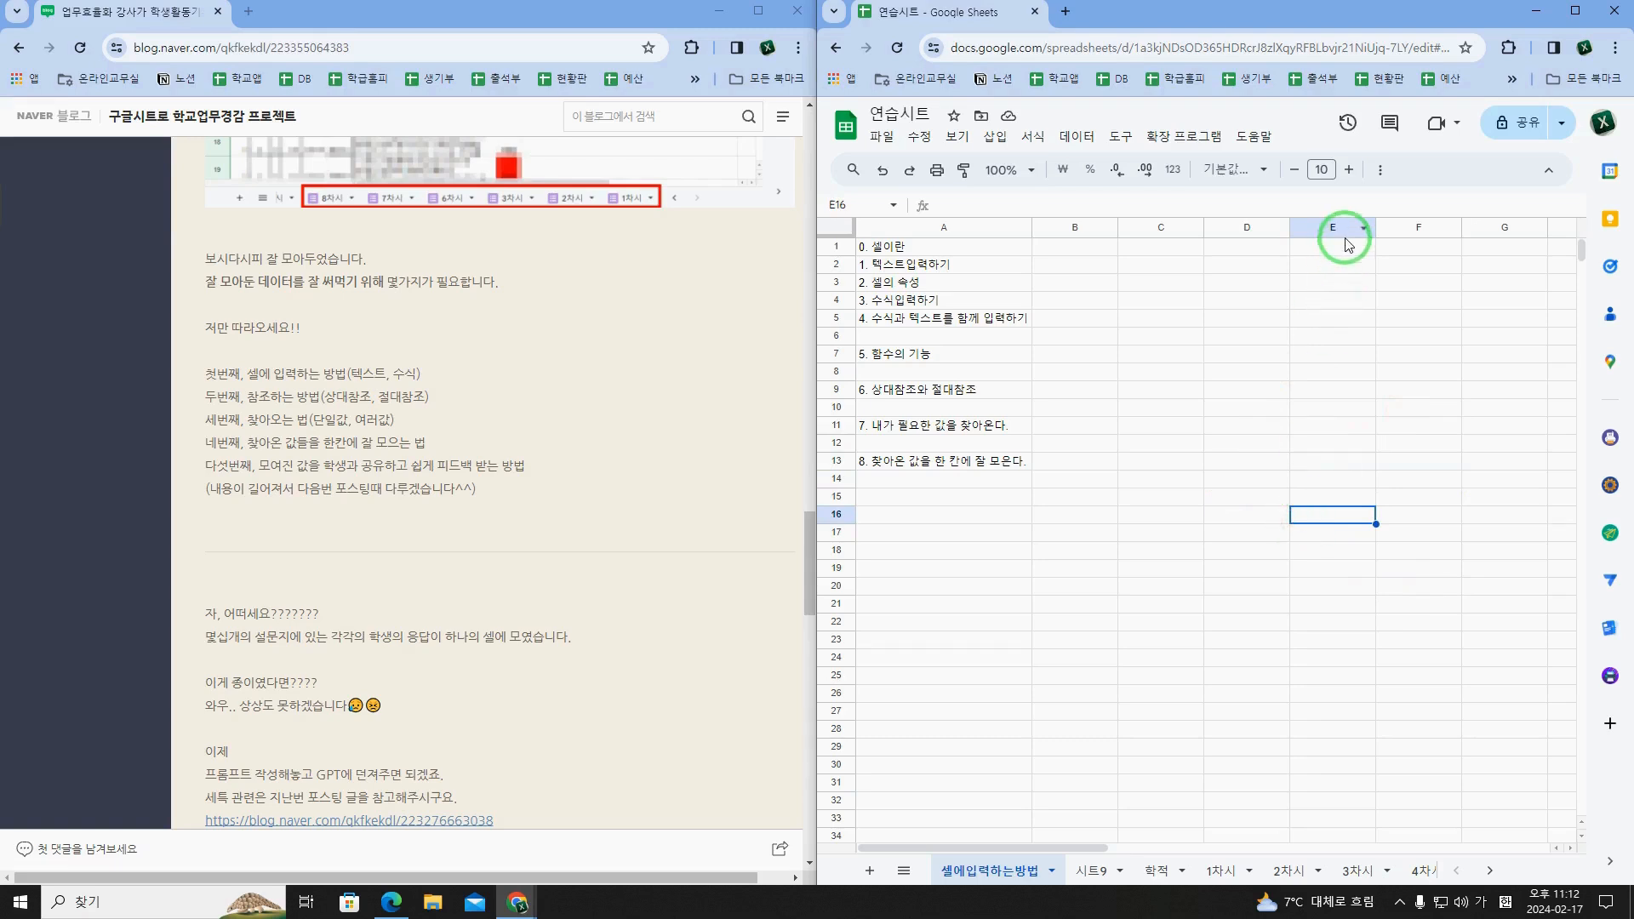
click(1179, 655)
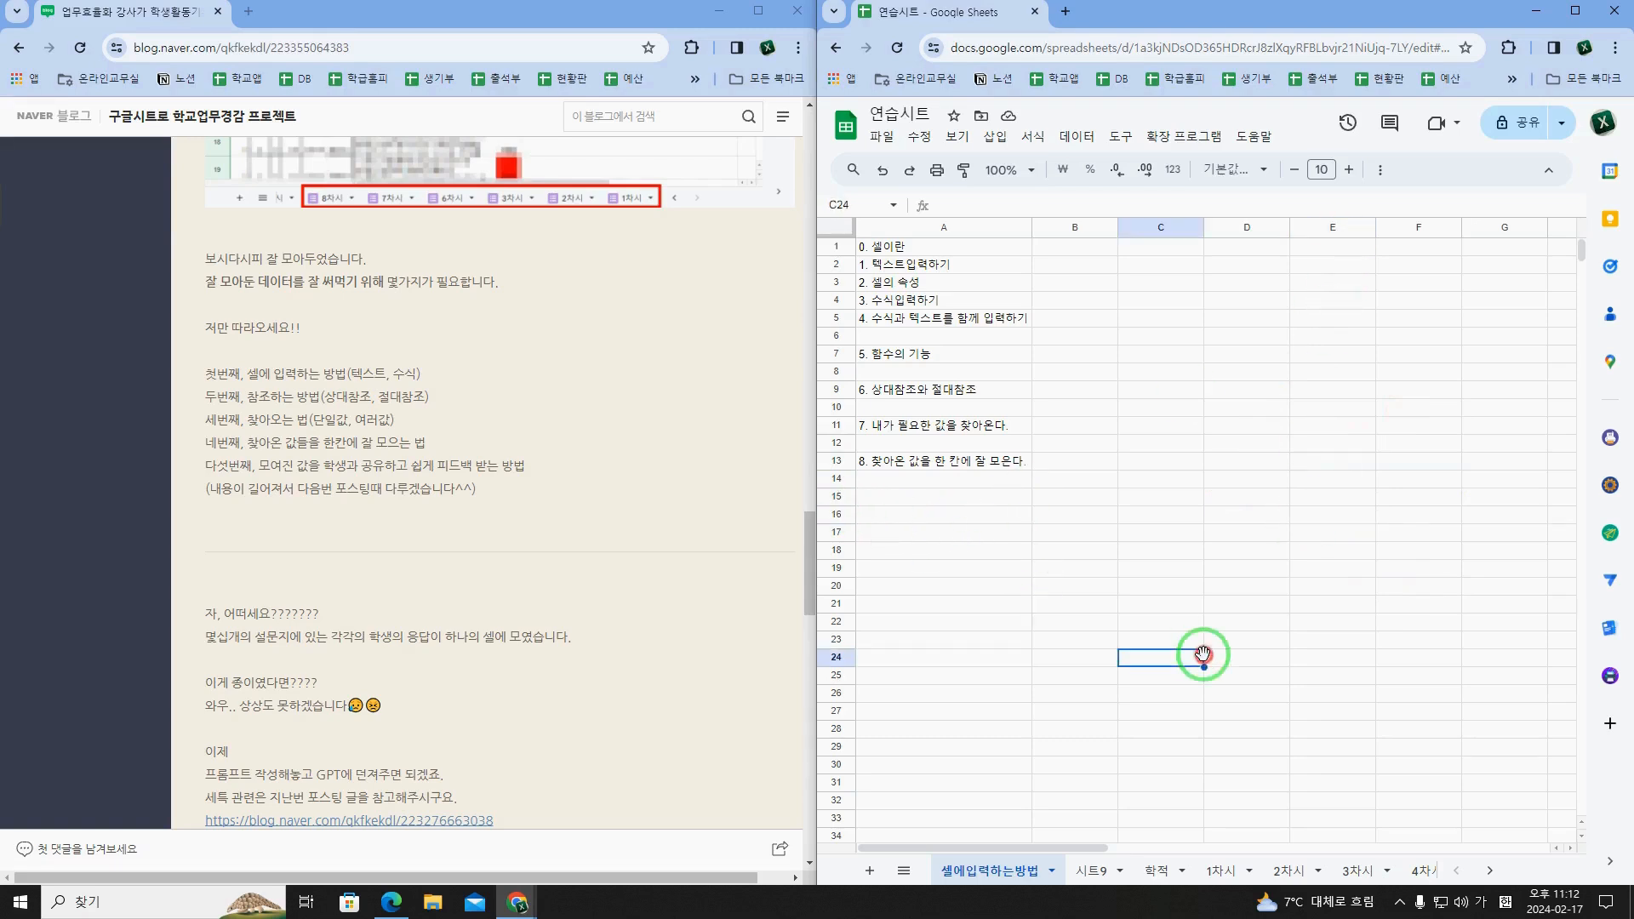
click(1405, 522)
click(1408, 389)
click(1243, 356)
click(1218, 426)
click(1215, 535)
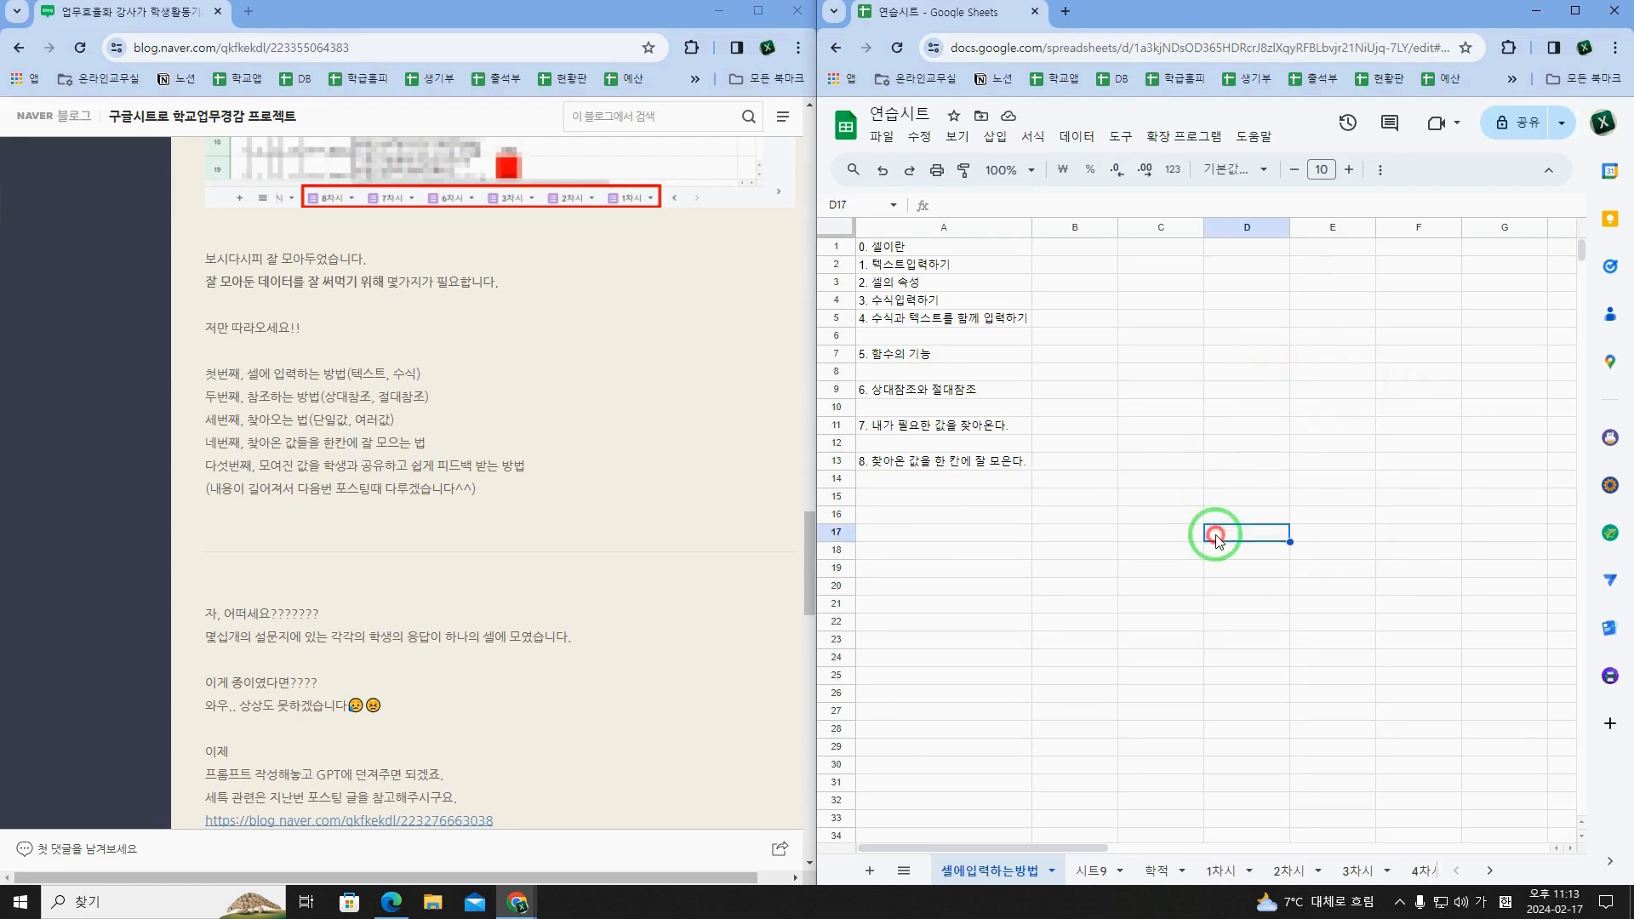
click(1363, 484)
click(1294, 557)
click(1200, 464)
click(1153, 563)
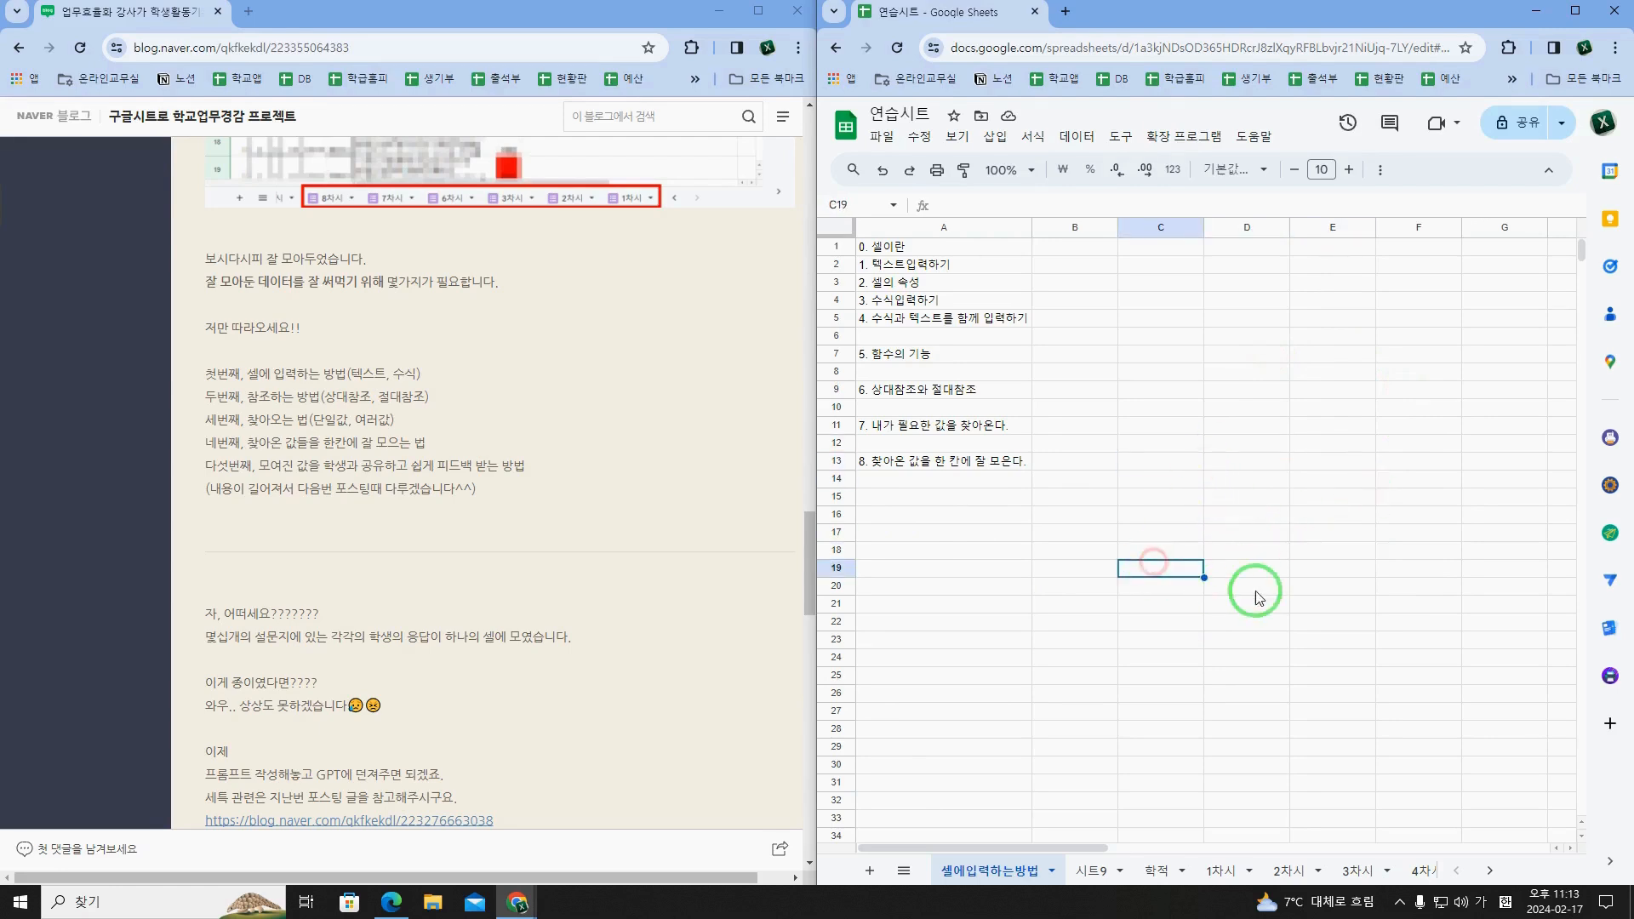
click(1257, 593)
click(1372, 570)
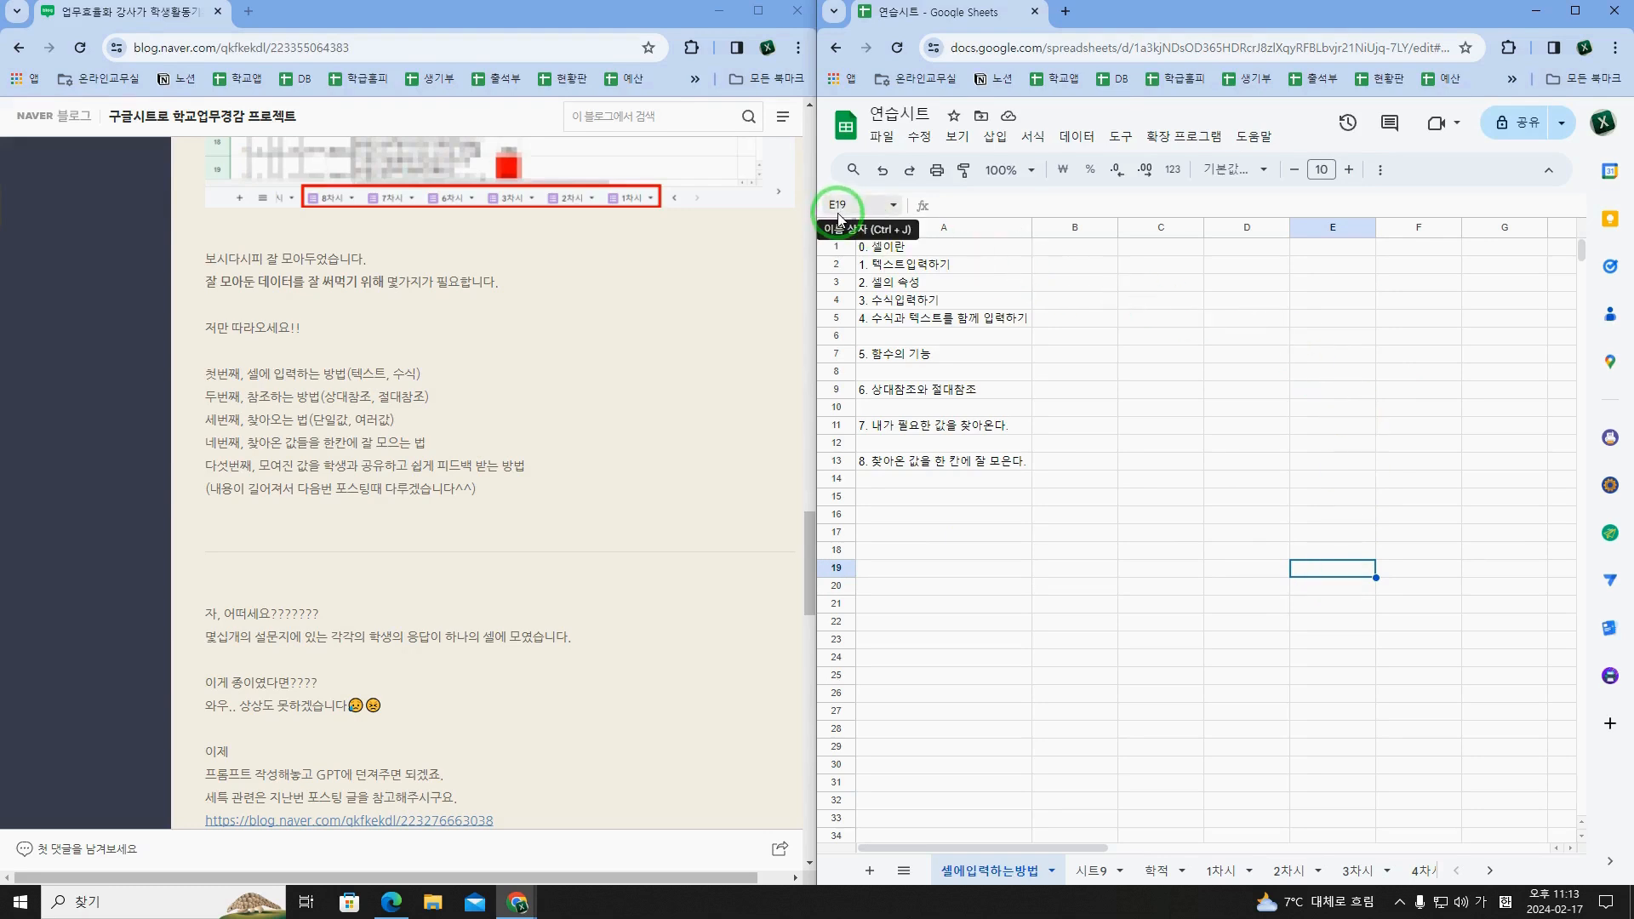
click(1068, 408)
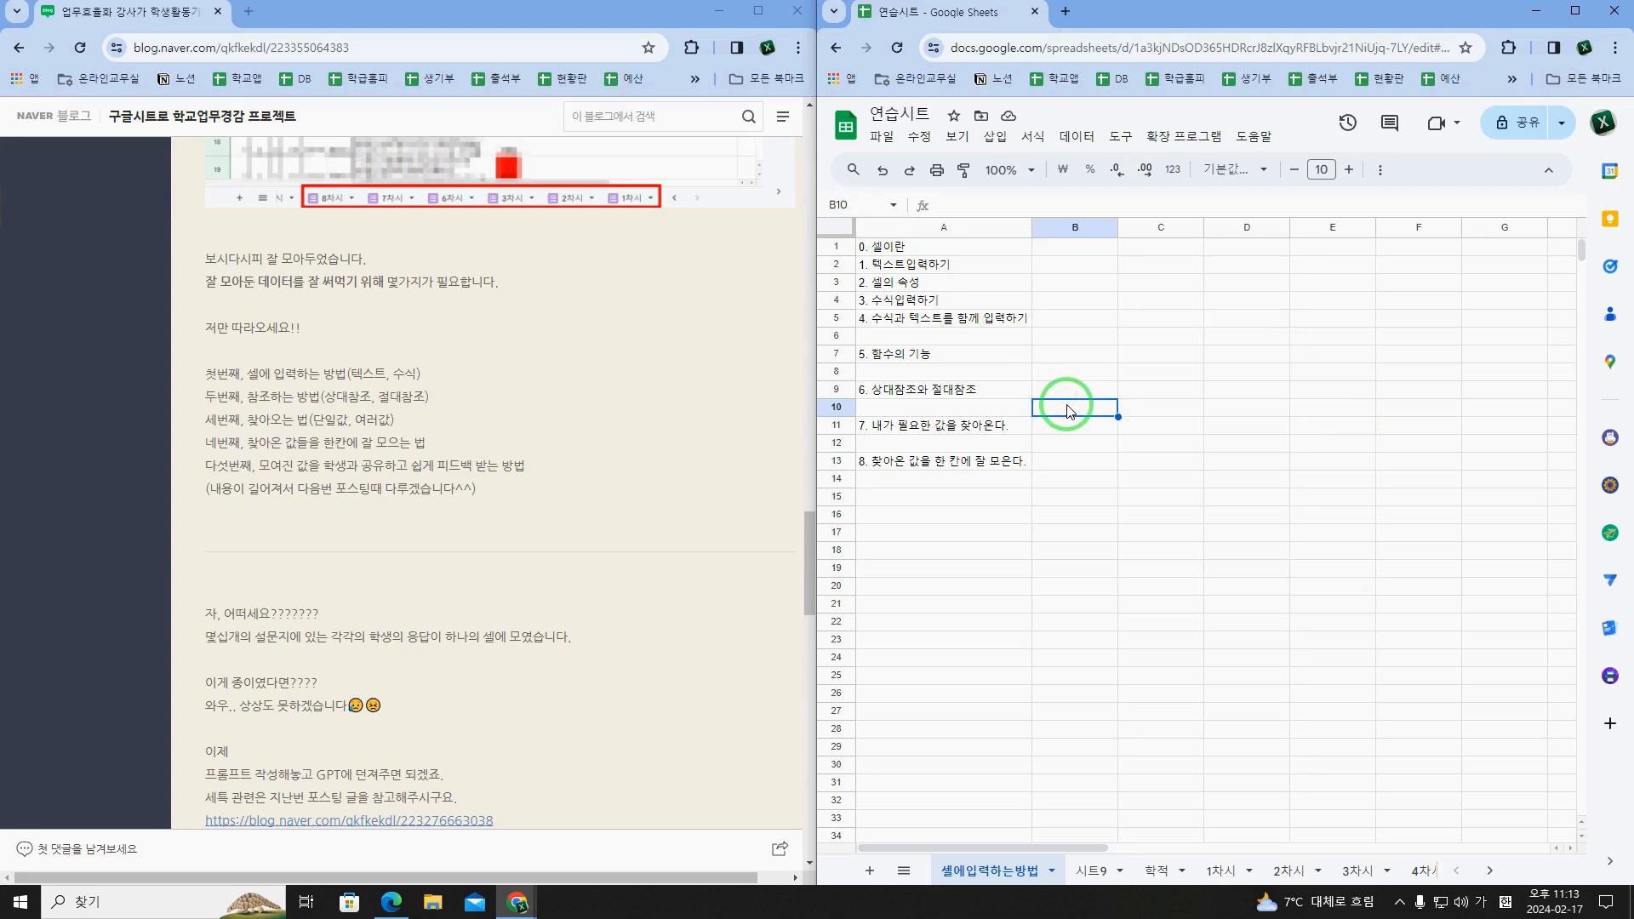
click(1179, 274)
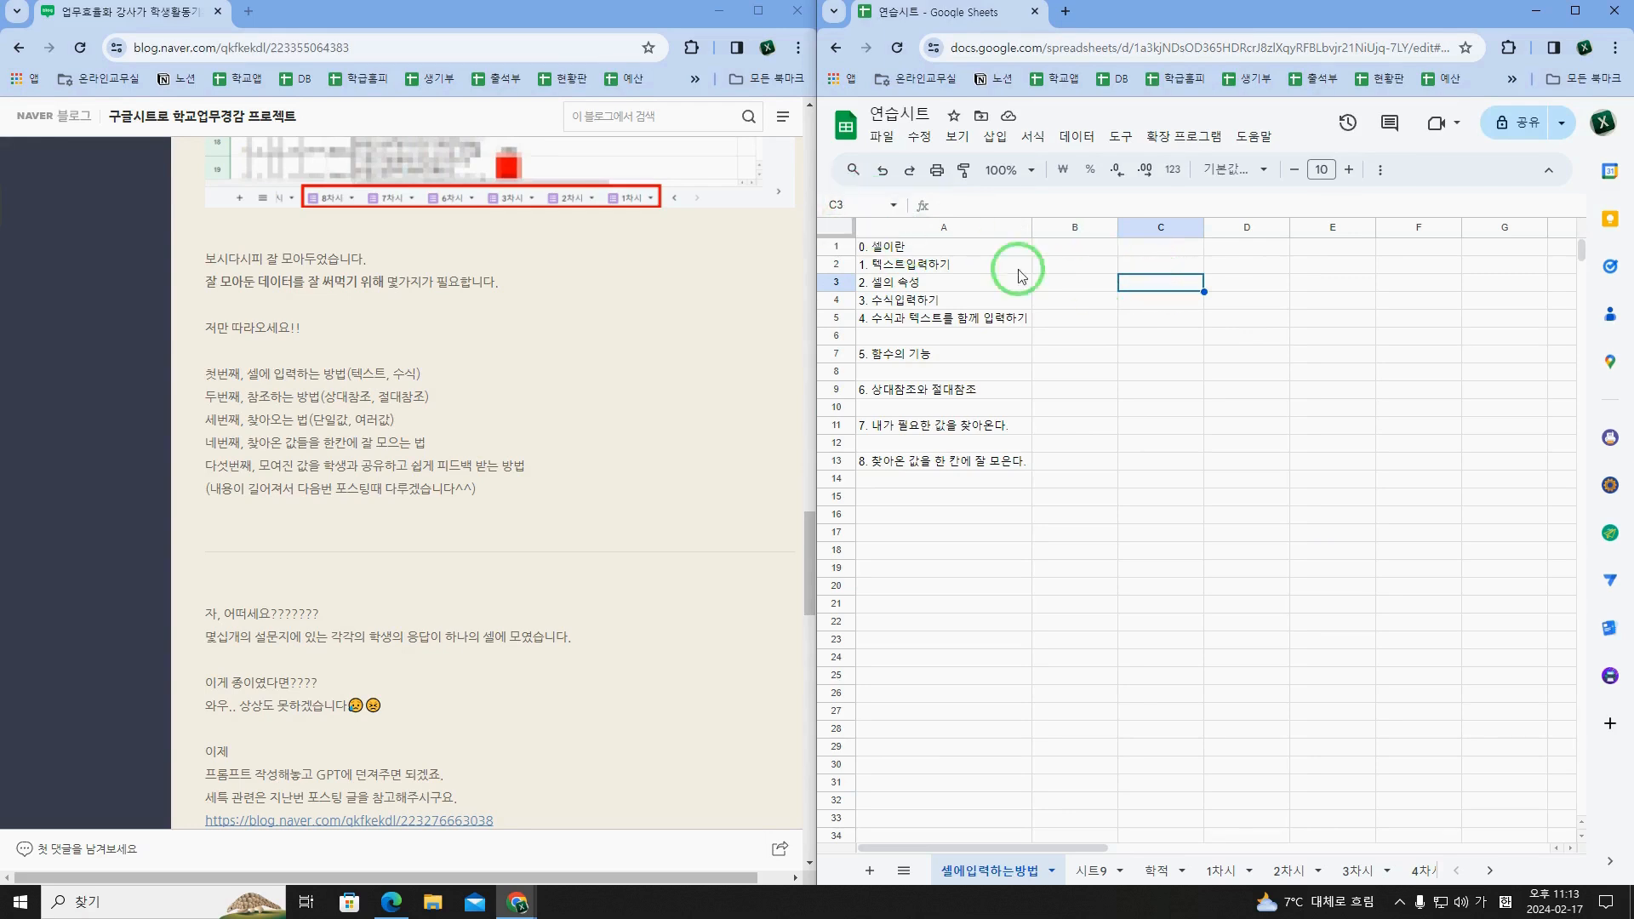
click(937, 246)
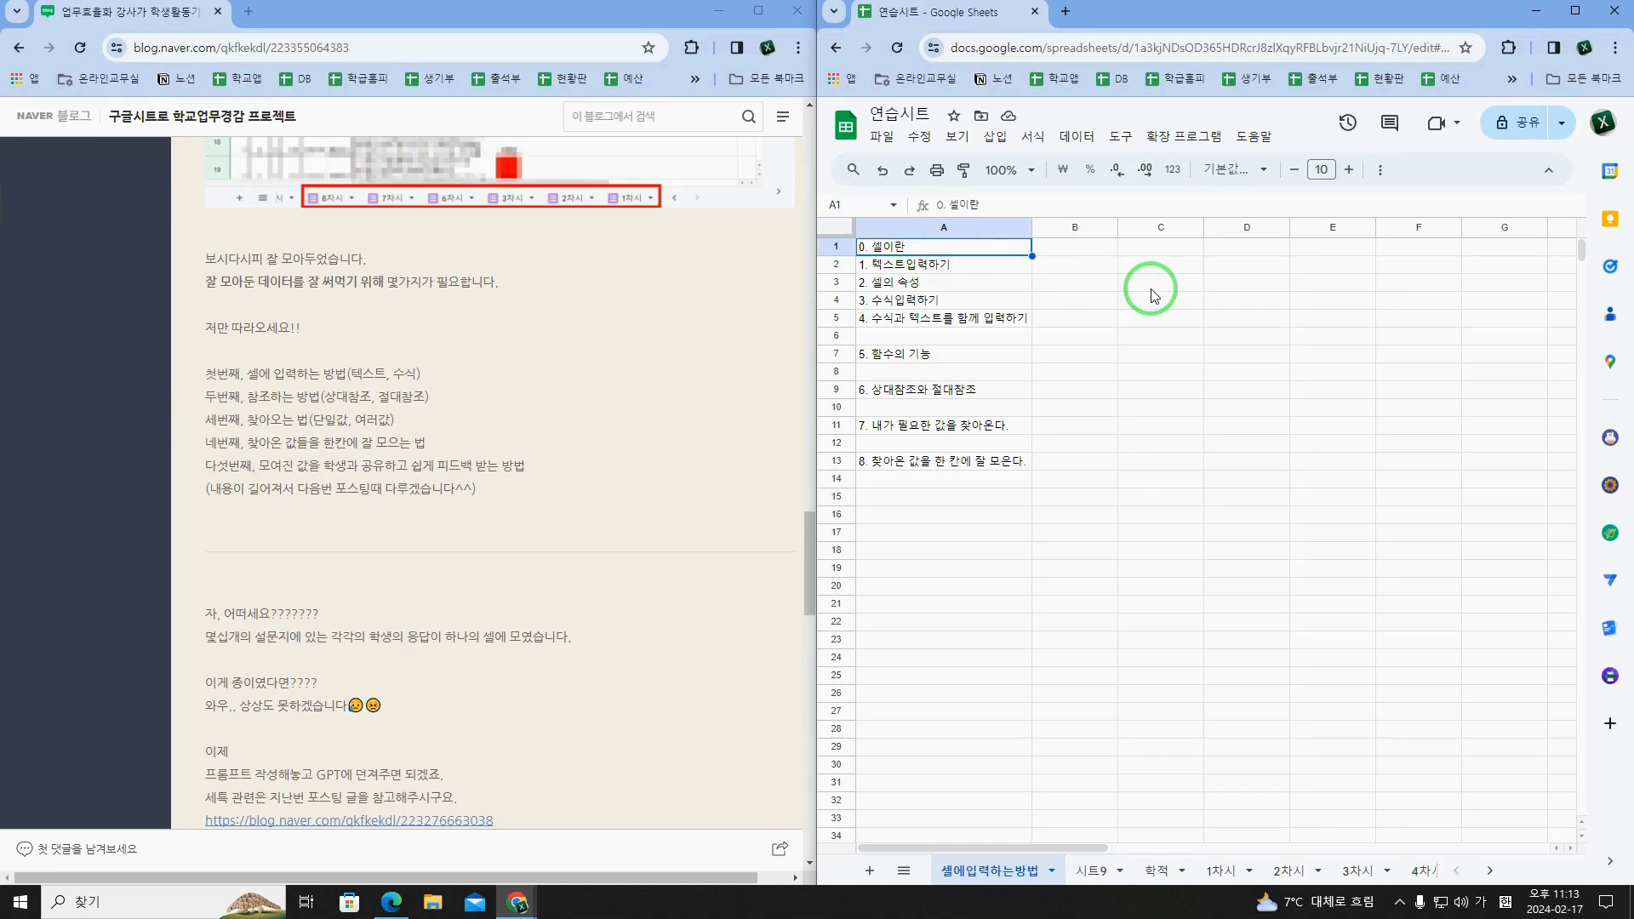
Step: Open the same 연습시트 spreadsheet in the blog's browser window and arrange both spreadsheet windows side by side
click(999, 44)
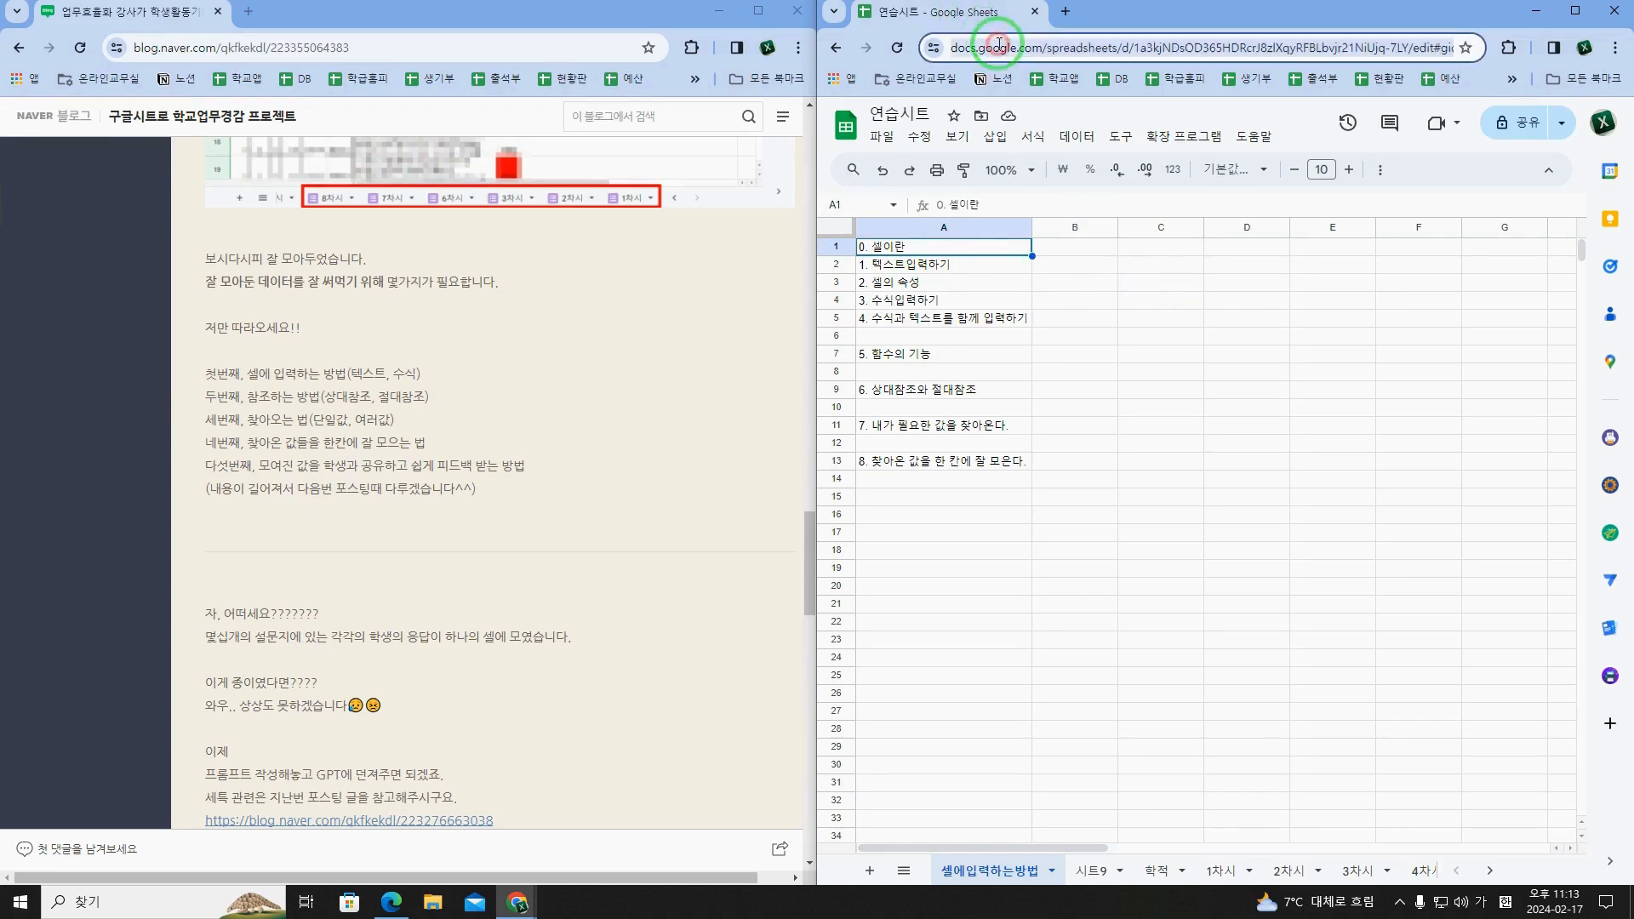
drag(978, 11, 509, 28)
click(453, 14)
key(ctrl+v)
key(Return)
drag(520, 36, 941, 51)
Step: Clear all contents of 시트9 and select its cell A1
click(1075, 398)
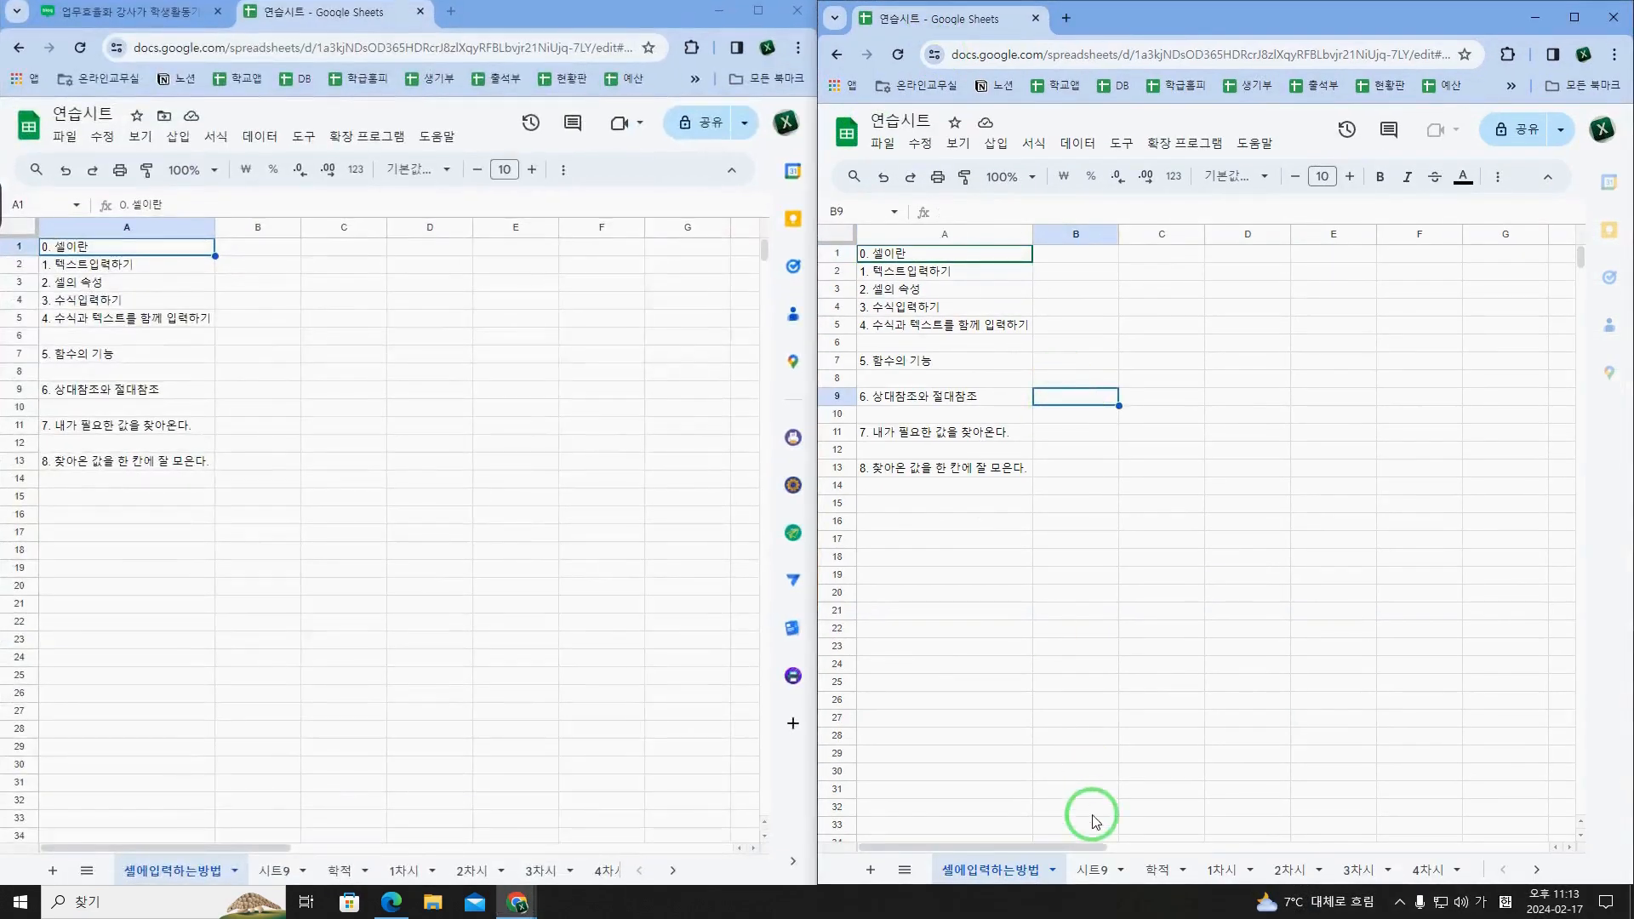
click(1095, 868)
click(1021, 433)
key(ctrl+a)
key(Delete)
click(1003, 390)
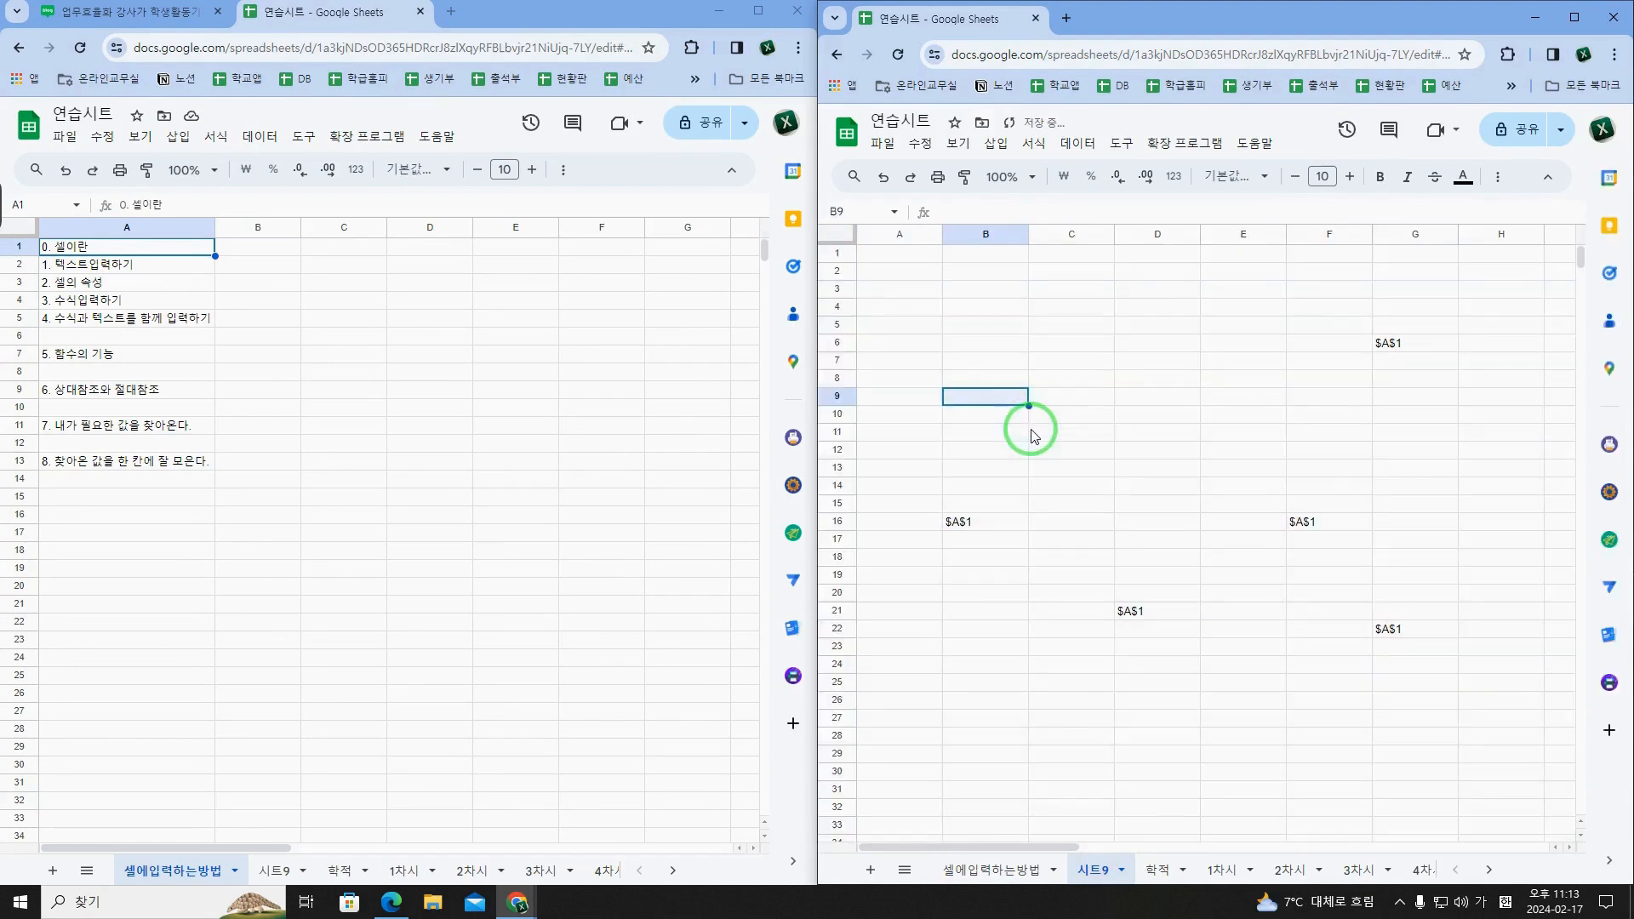
key(ctrl+a)
key(Delete)
click(1032, 431)
click(905, 255)
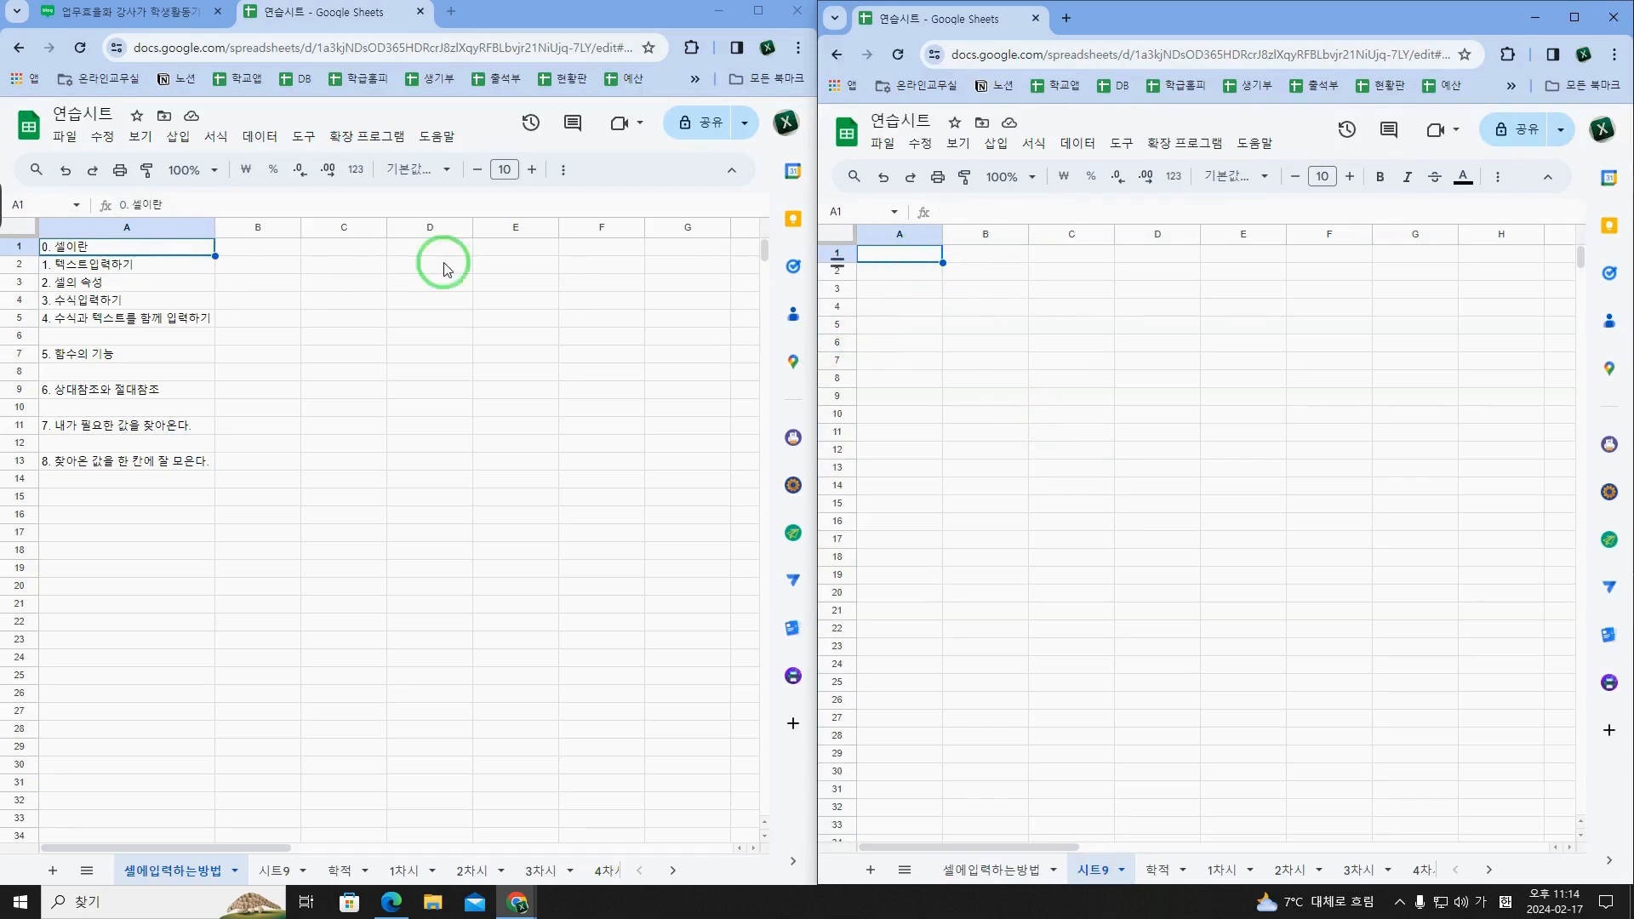
Step: Practise topic 1 (텍스트입력하기) by entering 구두방장선생, 입력하세요 and 아이폰 in cells A1 to A3 of 시트9
click(137, 264)
click(898, 262)
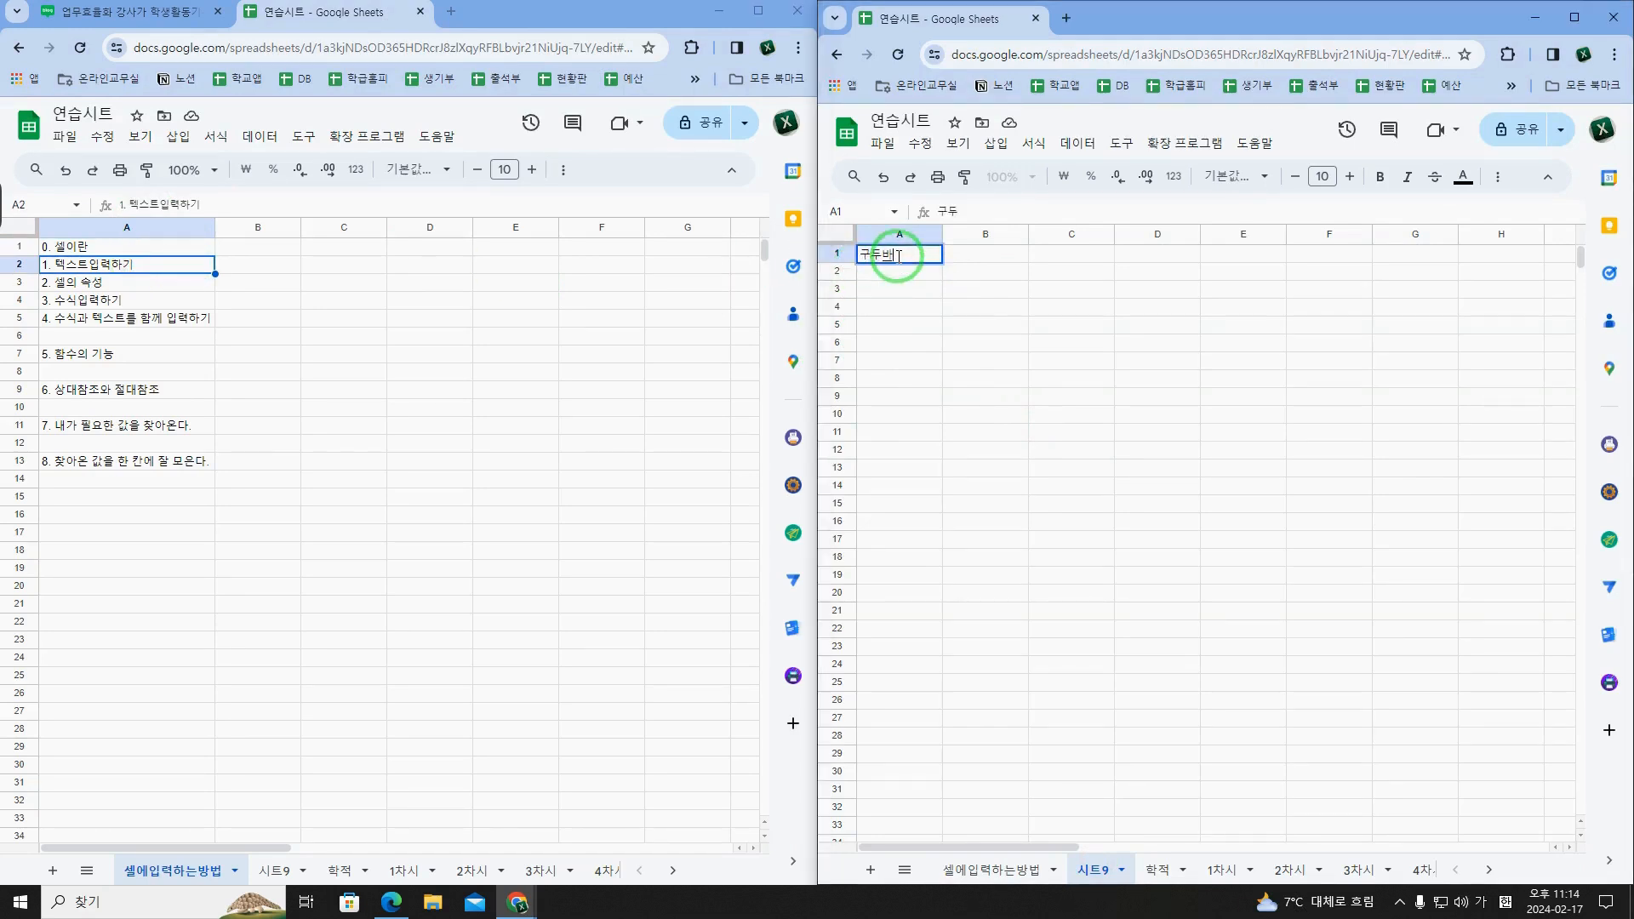
text(구두방장선생)
key(Return)
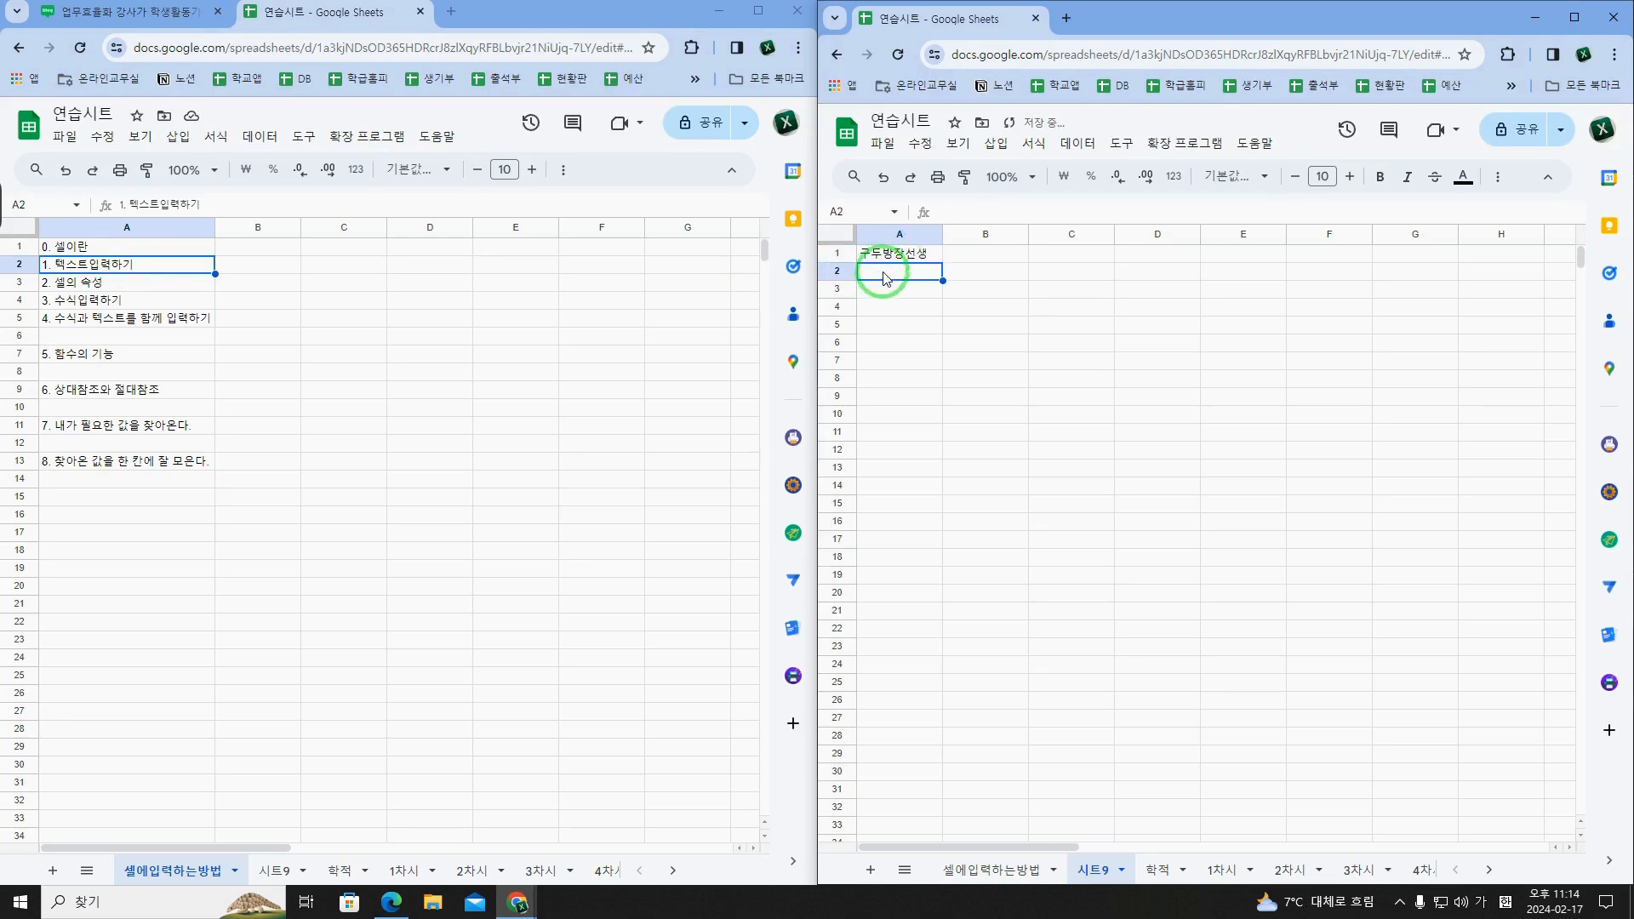
text(입력하세요)
key(Return)
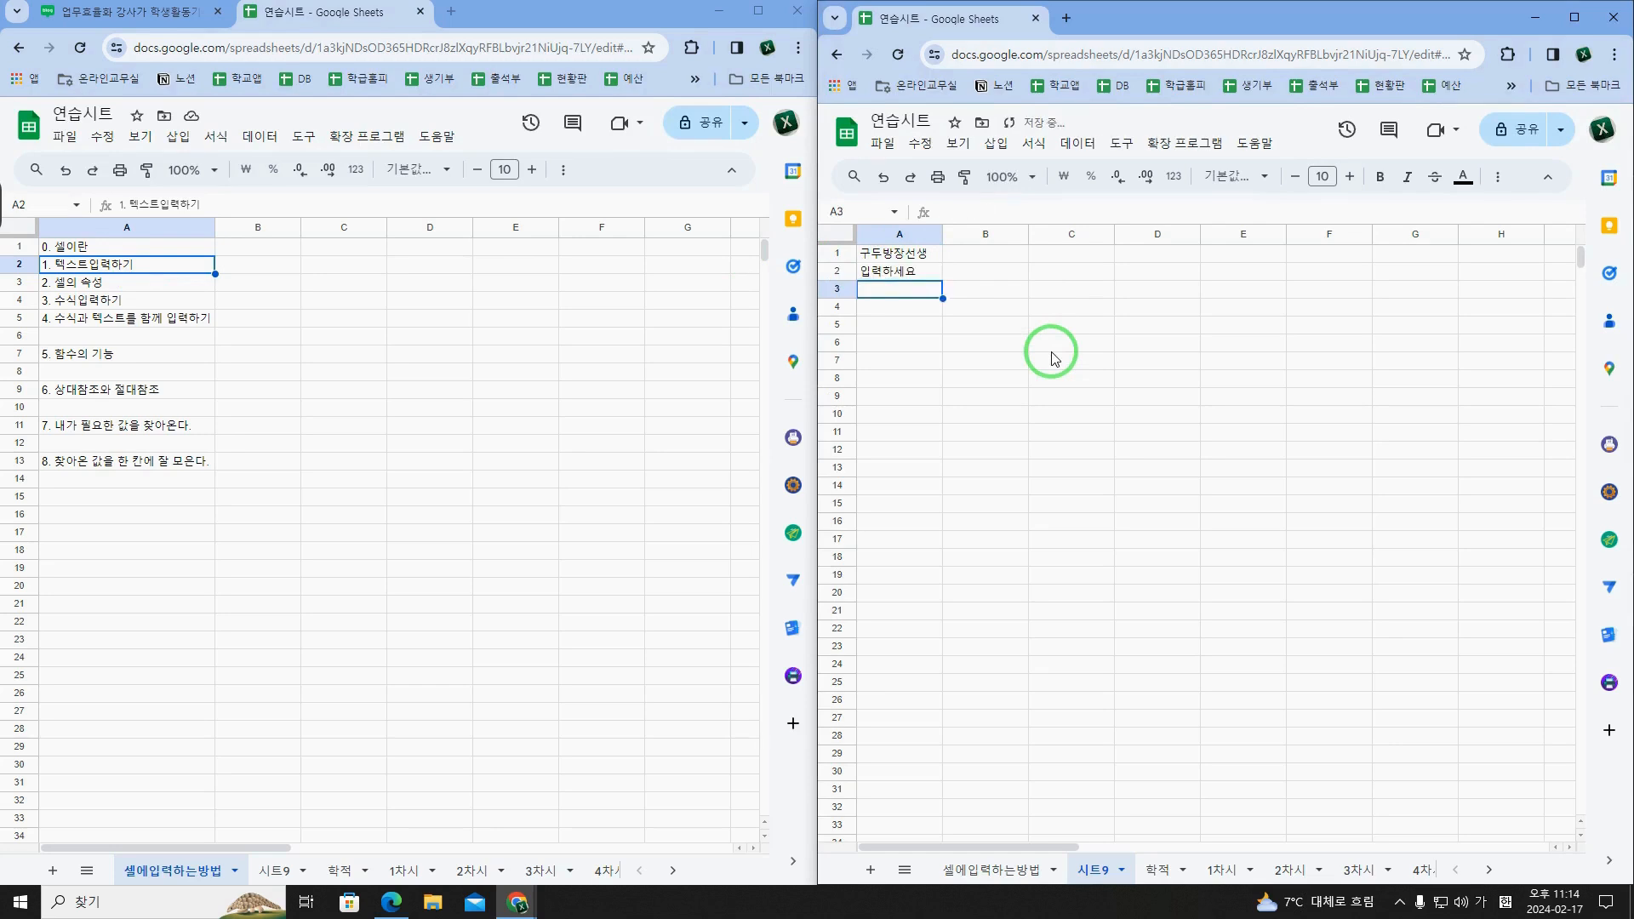
text(아이폰)
key(Return)
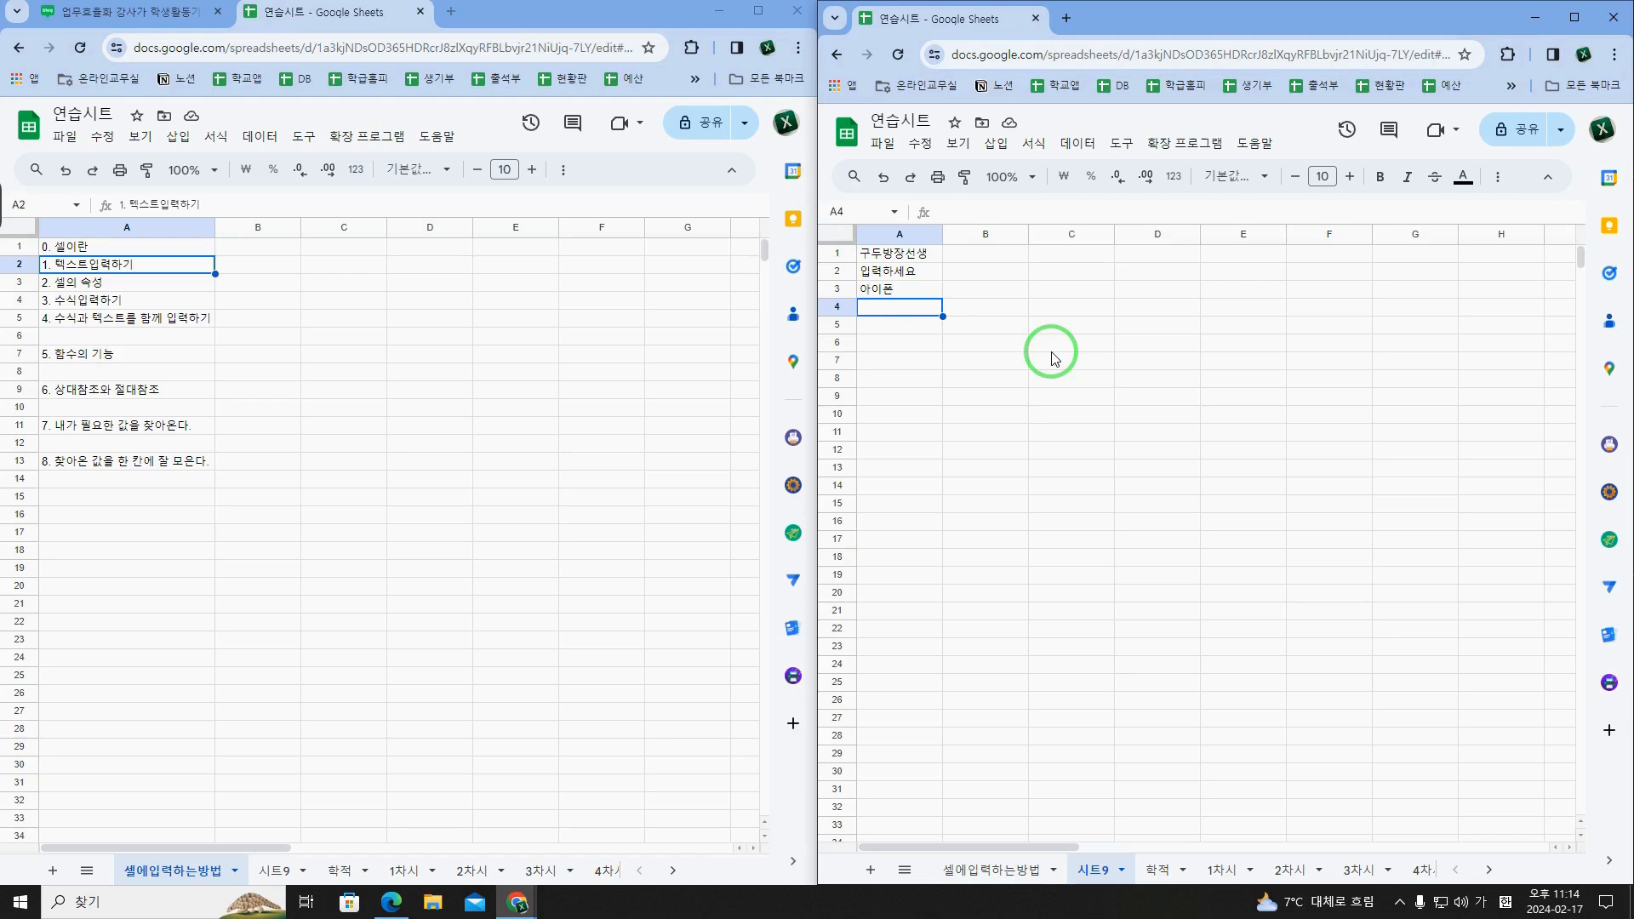
Step: Enter a long string of random Korean characters in cell A4 that exceeds the column width
text(ㄴ이랜)
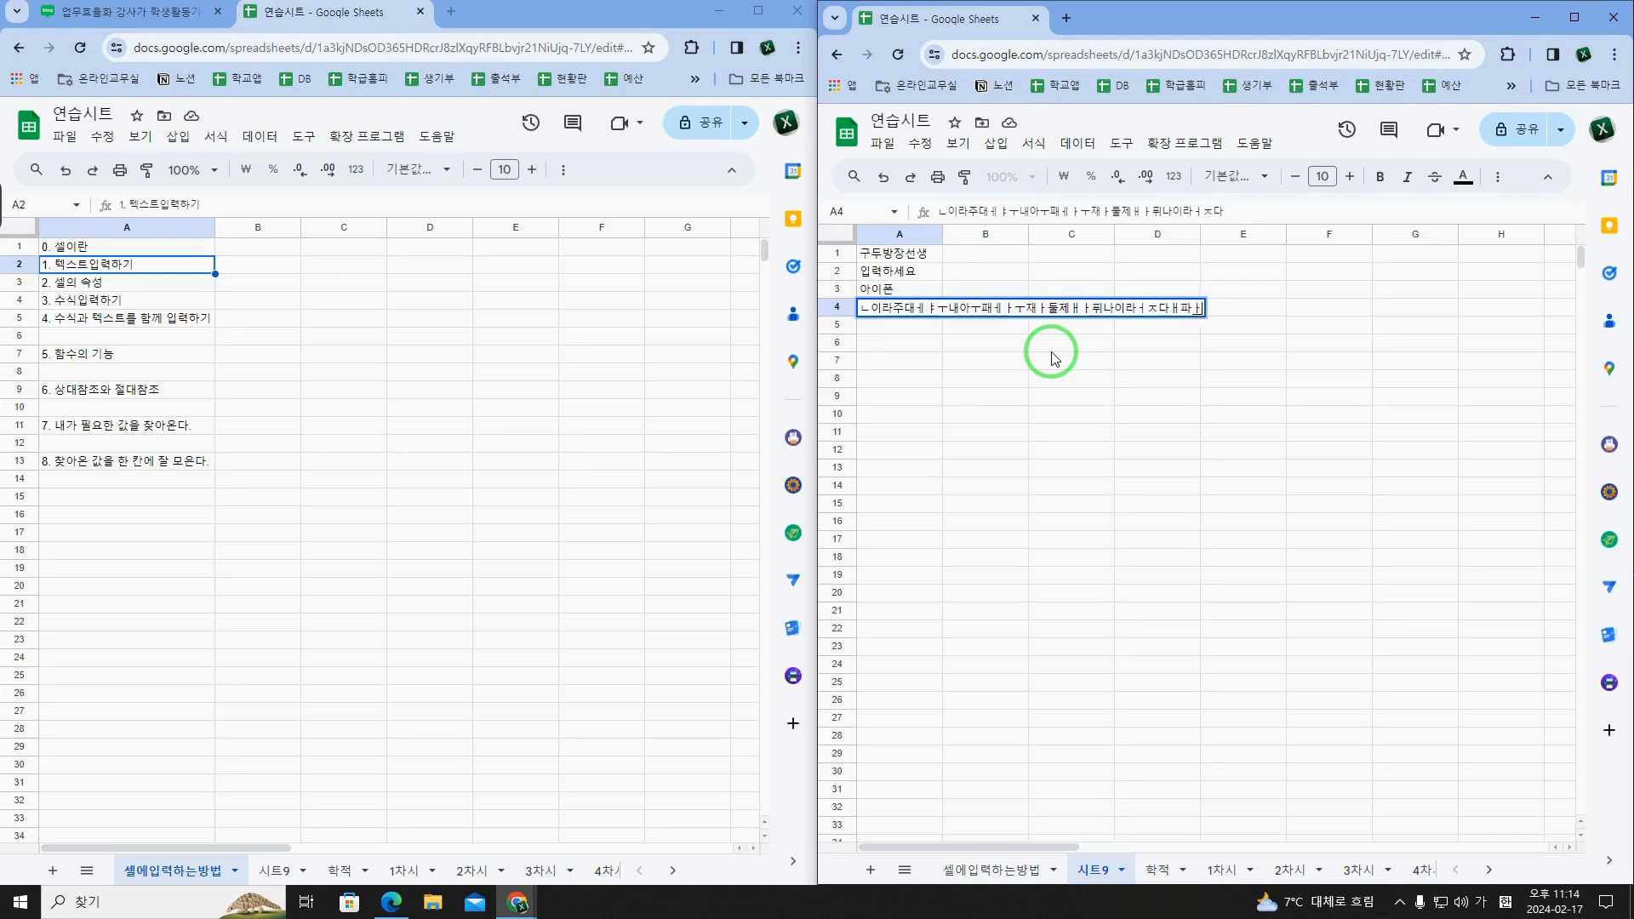
text(ㅈㄷ)
key(Return)
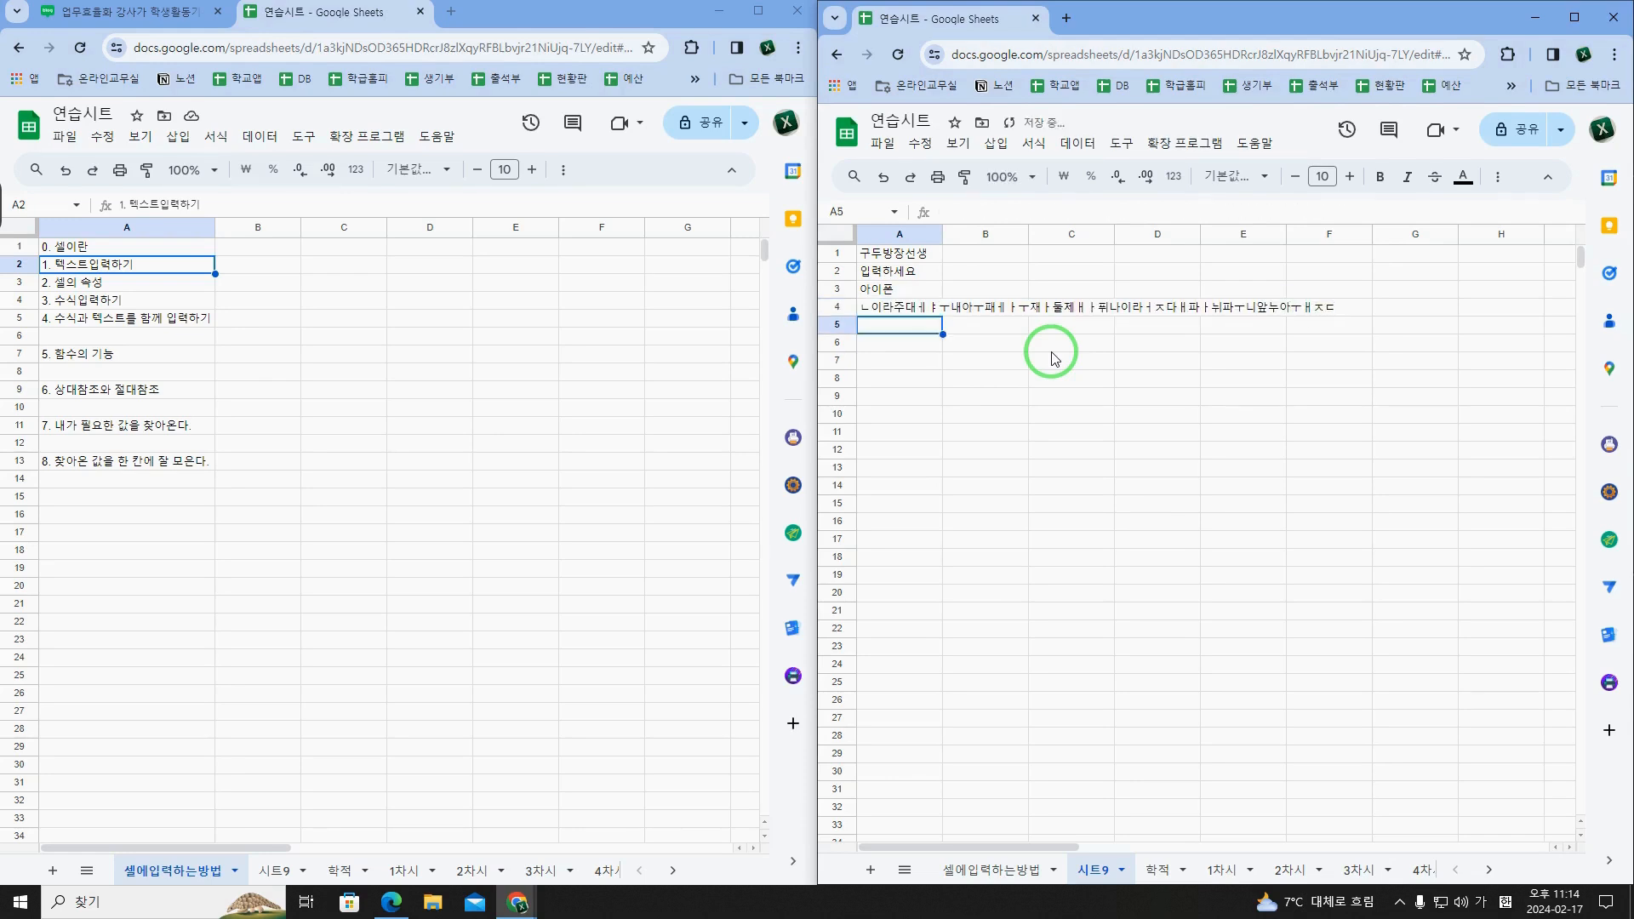
Step: Try the overflow text setting and the wrap setting on the long text in A4
click(905, 314)
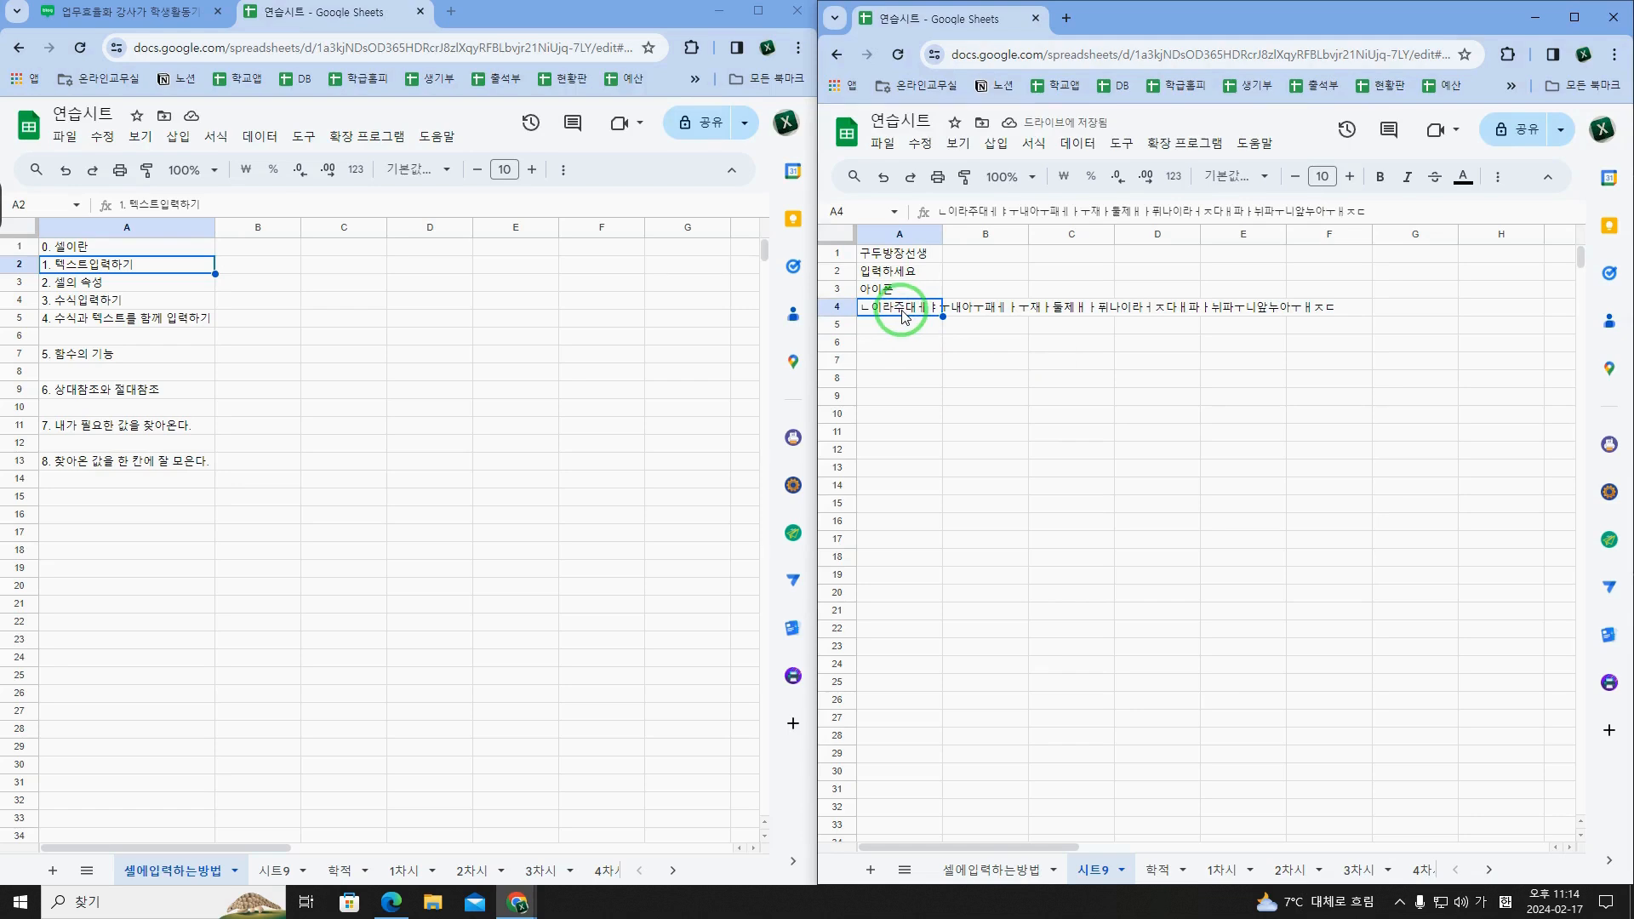
click(1498, 176)
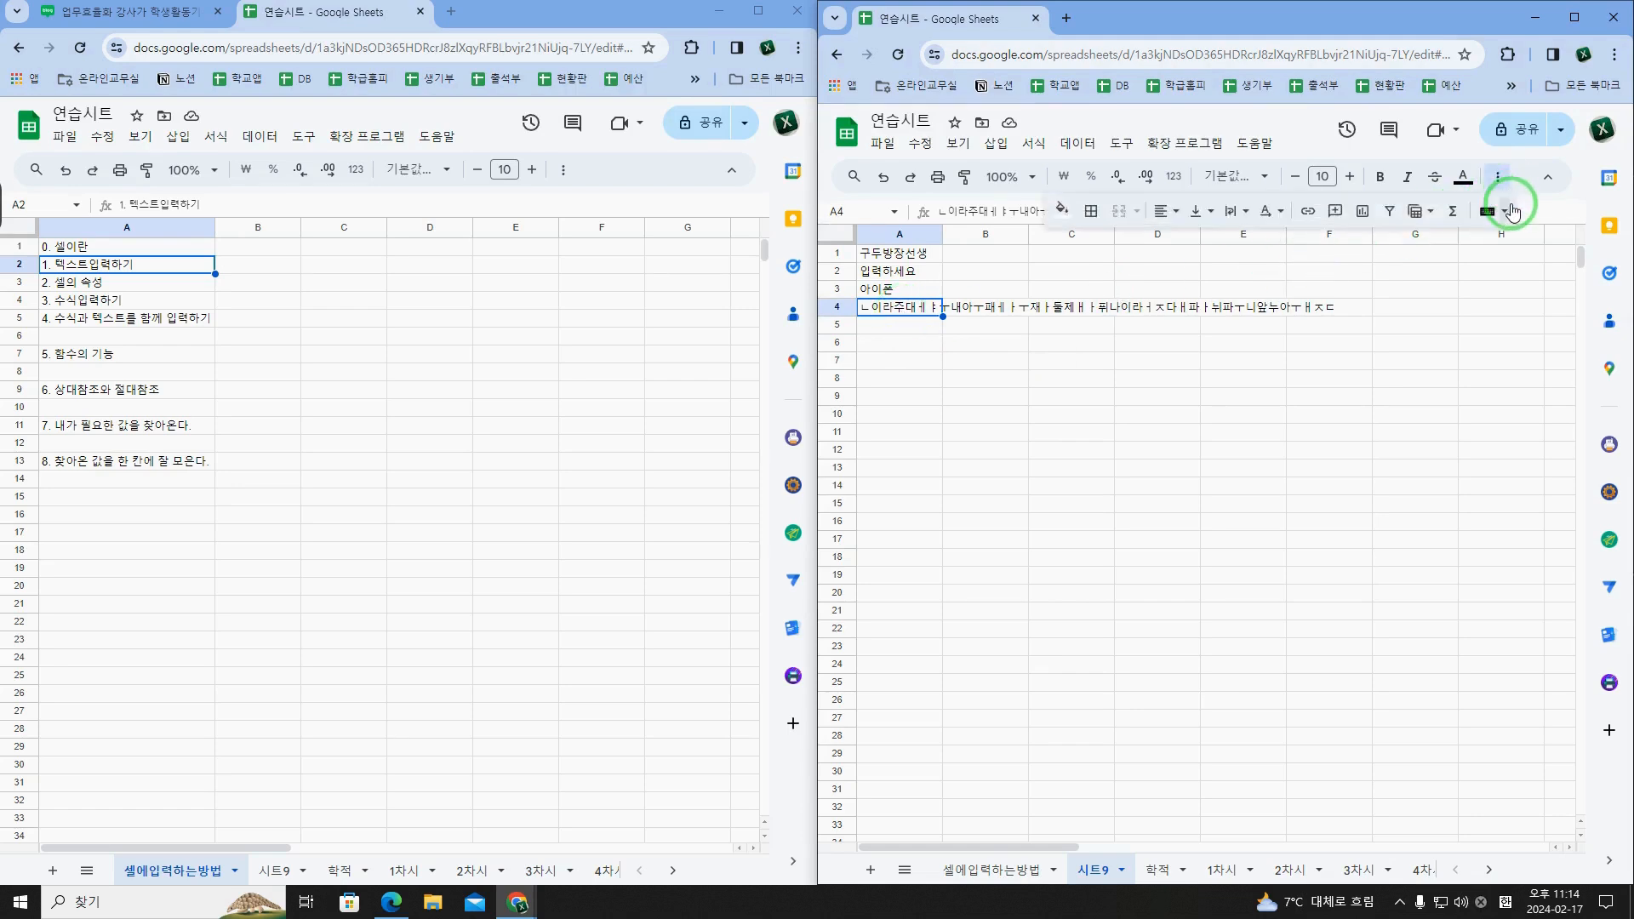
click(1234, 211)
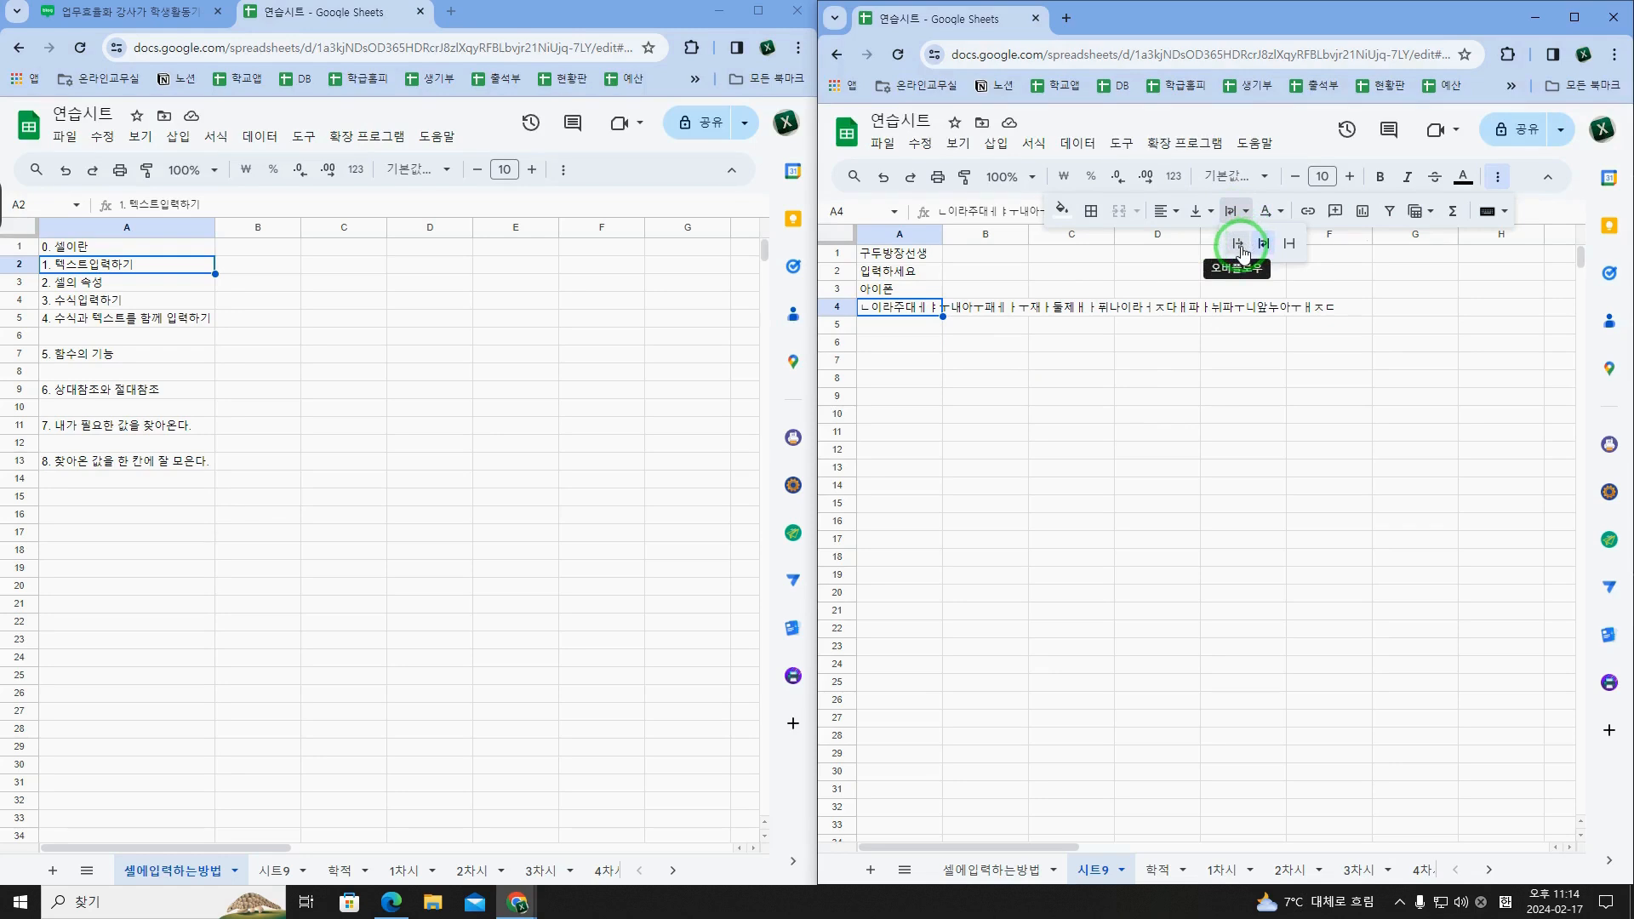
click(1238, 245)
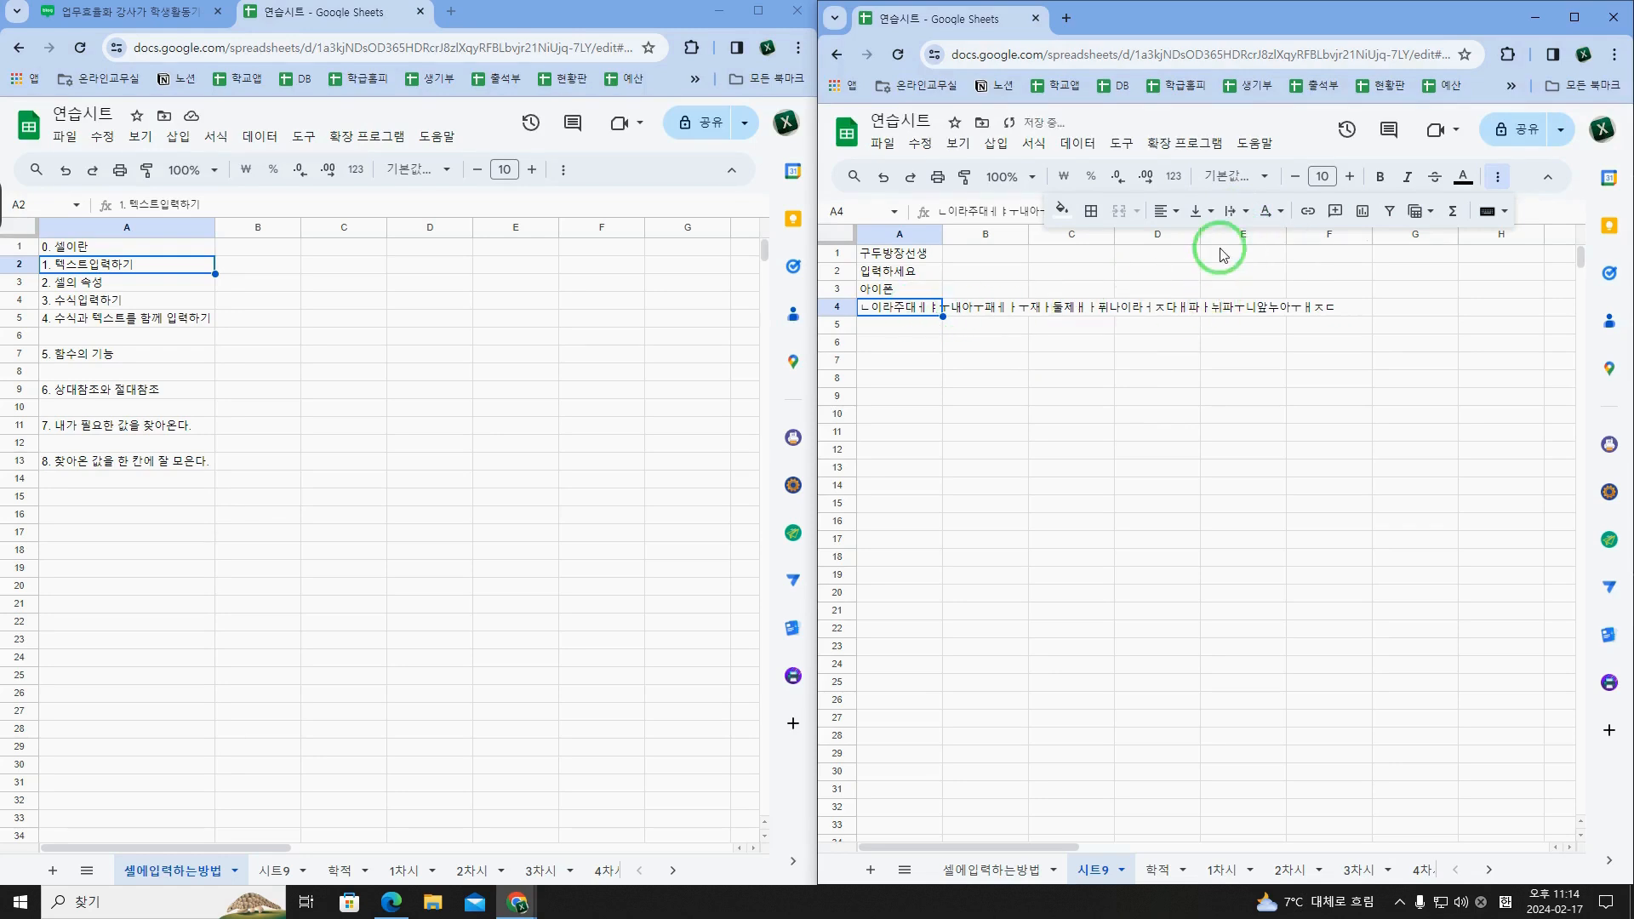
click(1233, 225)
click(1256, 246)
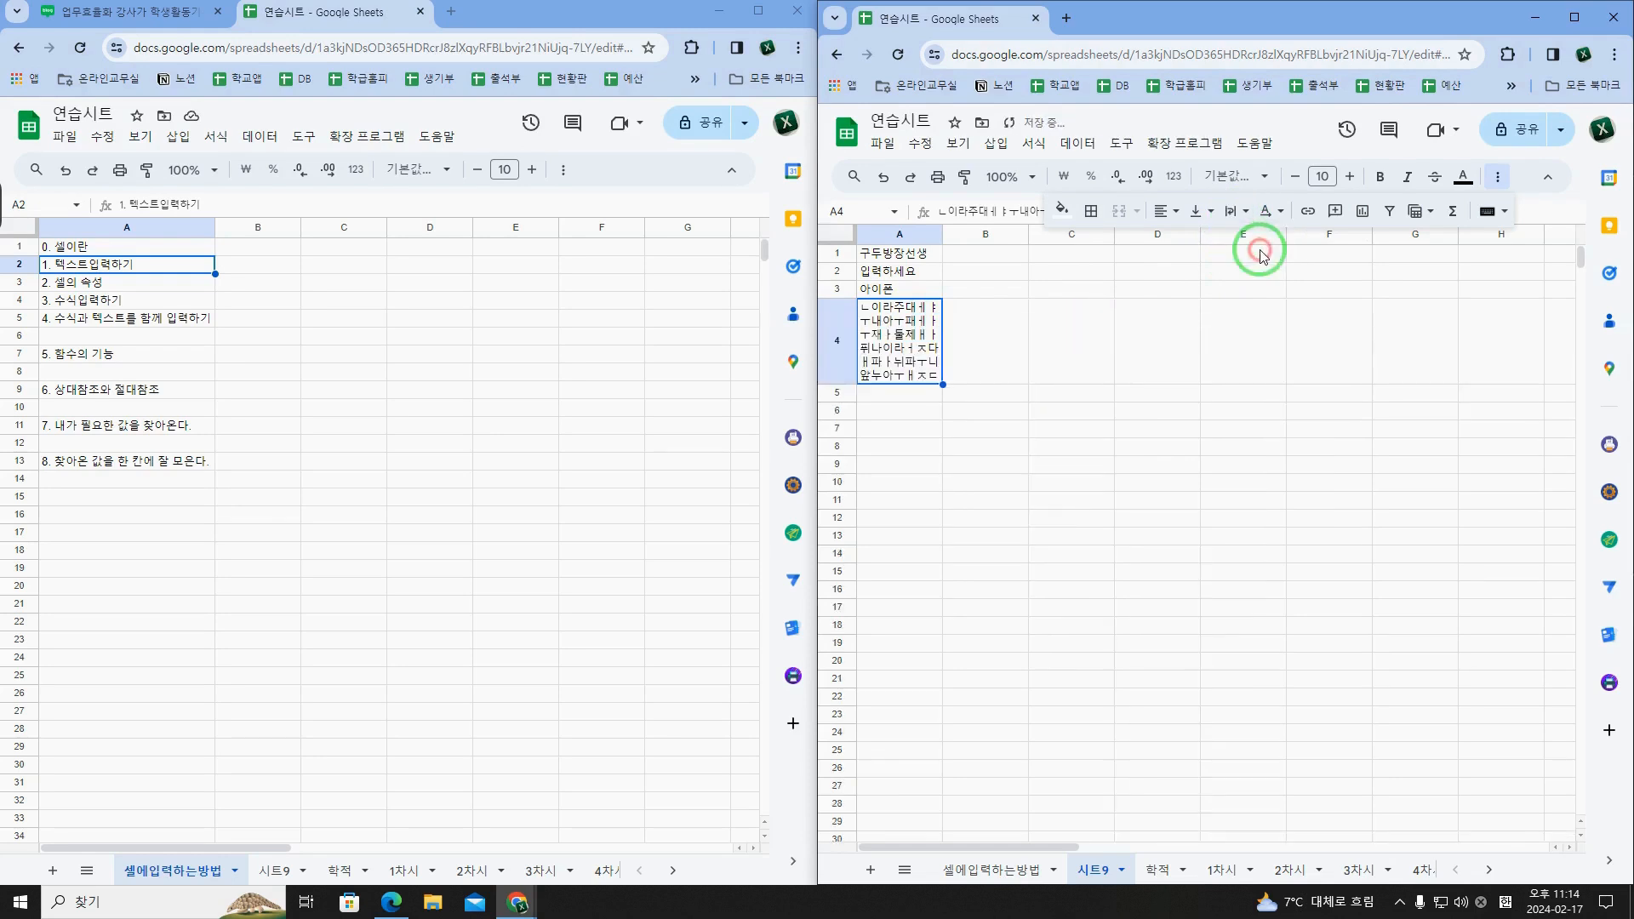
Step: Set the text wrapping of A4 to clip and check the cell against its empty neighbour B4
click(1229, 211)
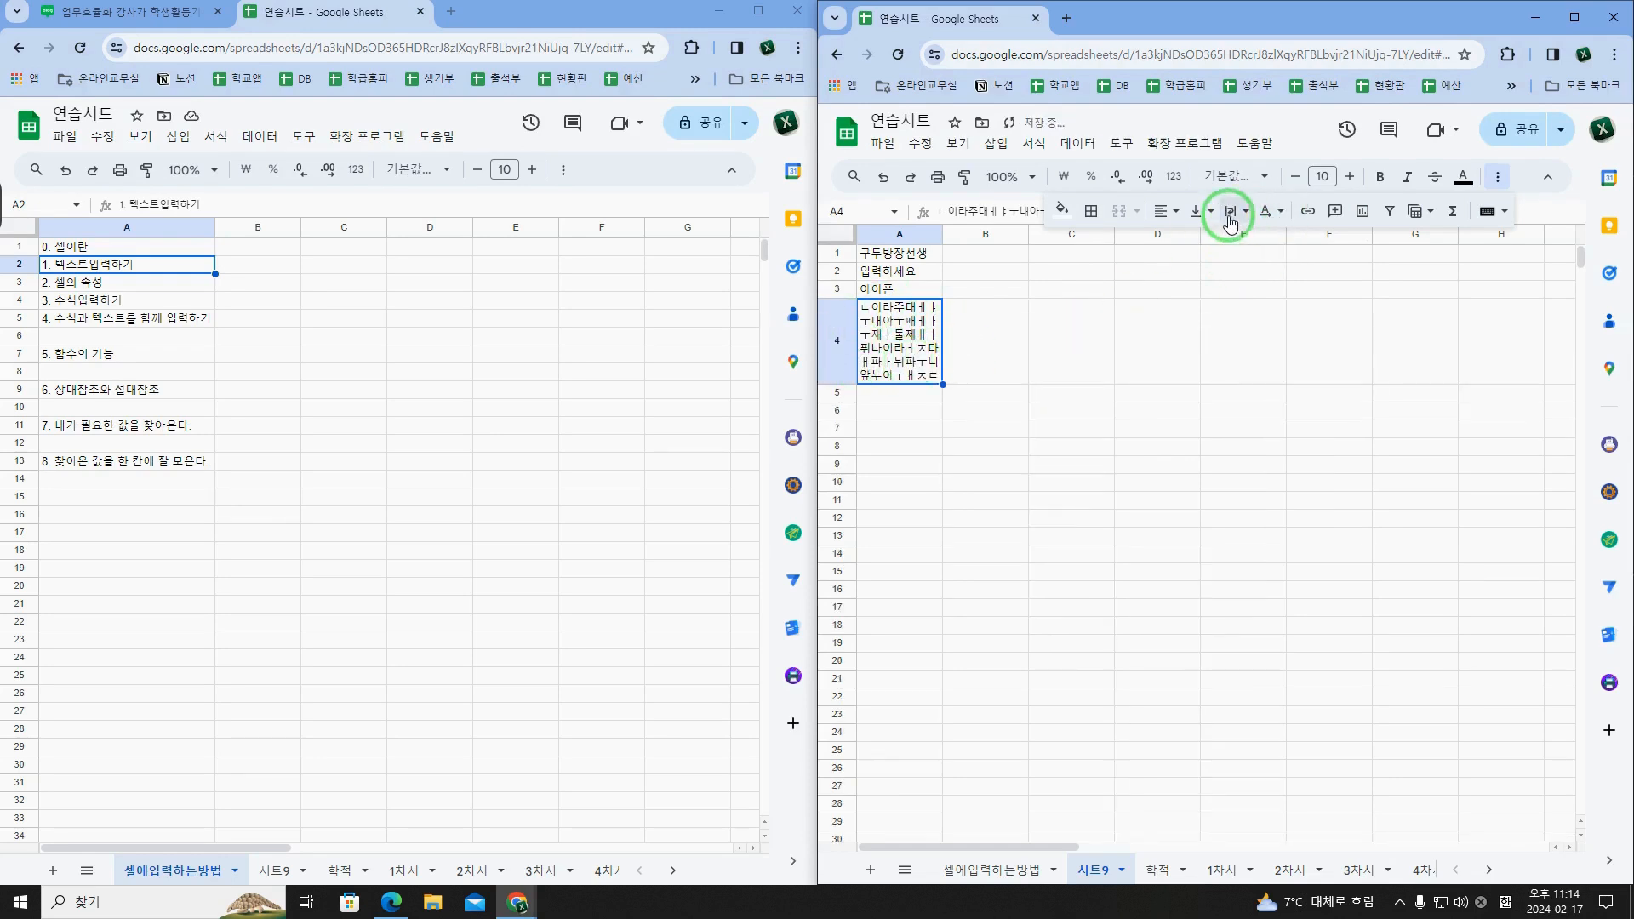
click(1290, 246)
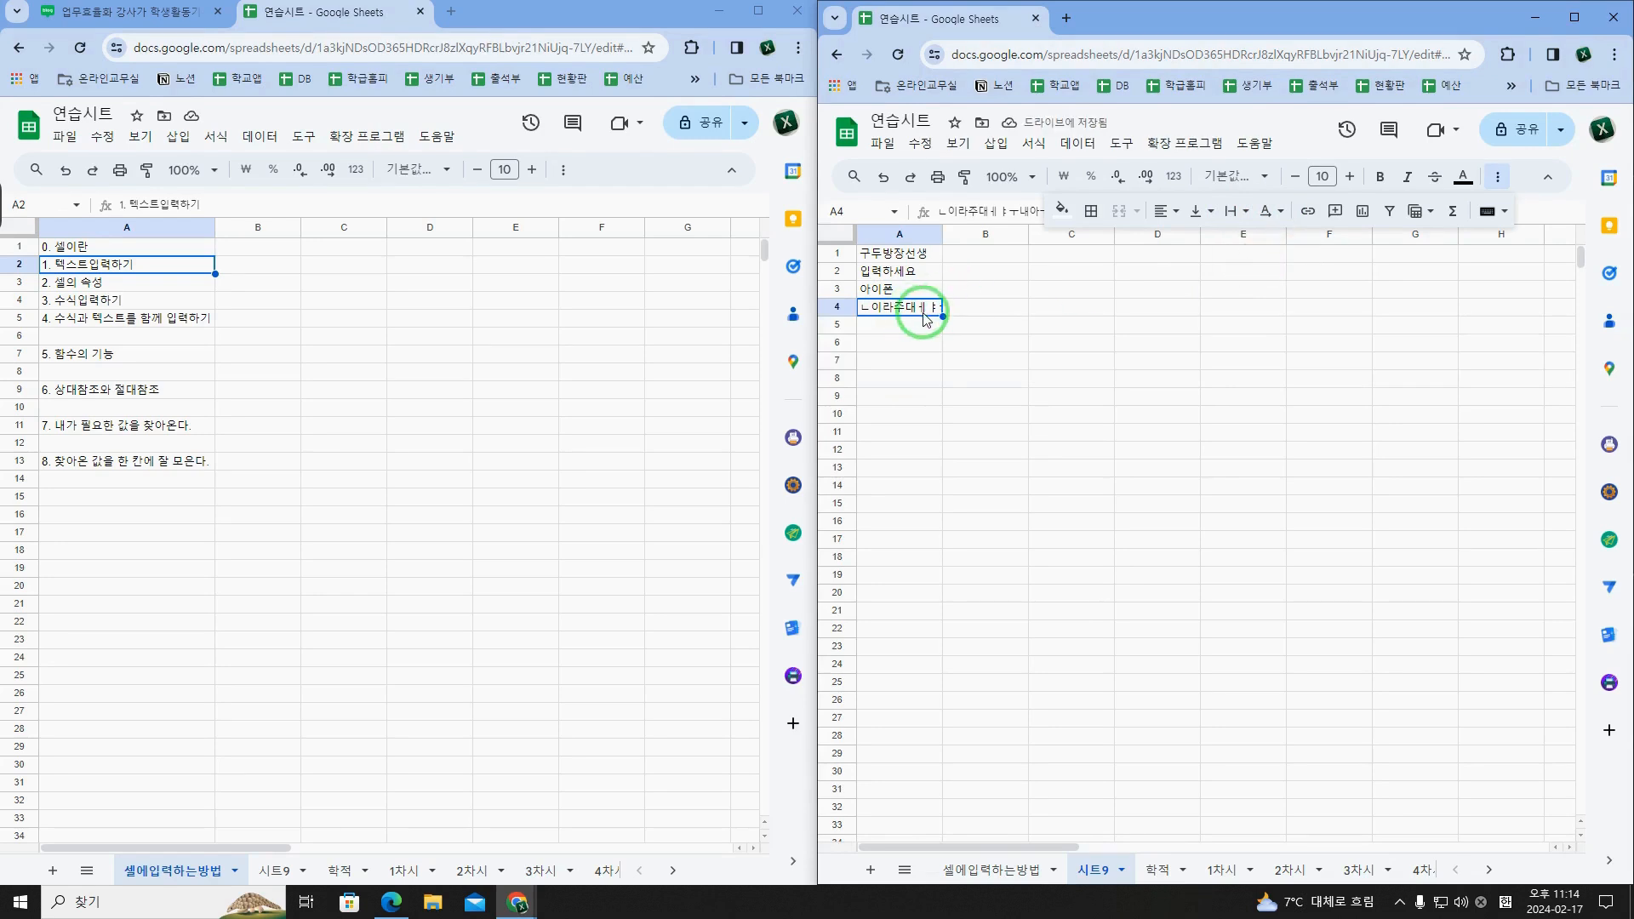
click(967, 312)
click(916, 309)
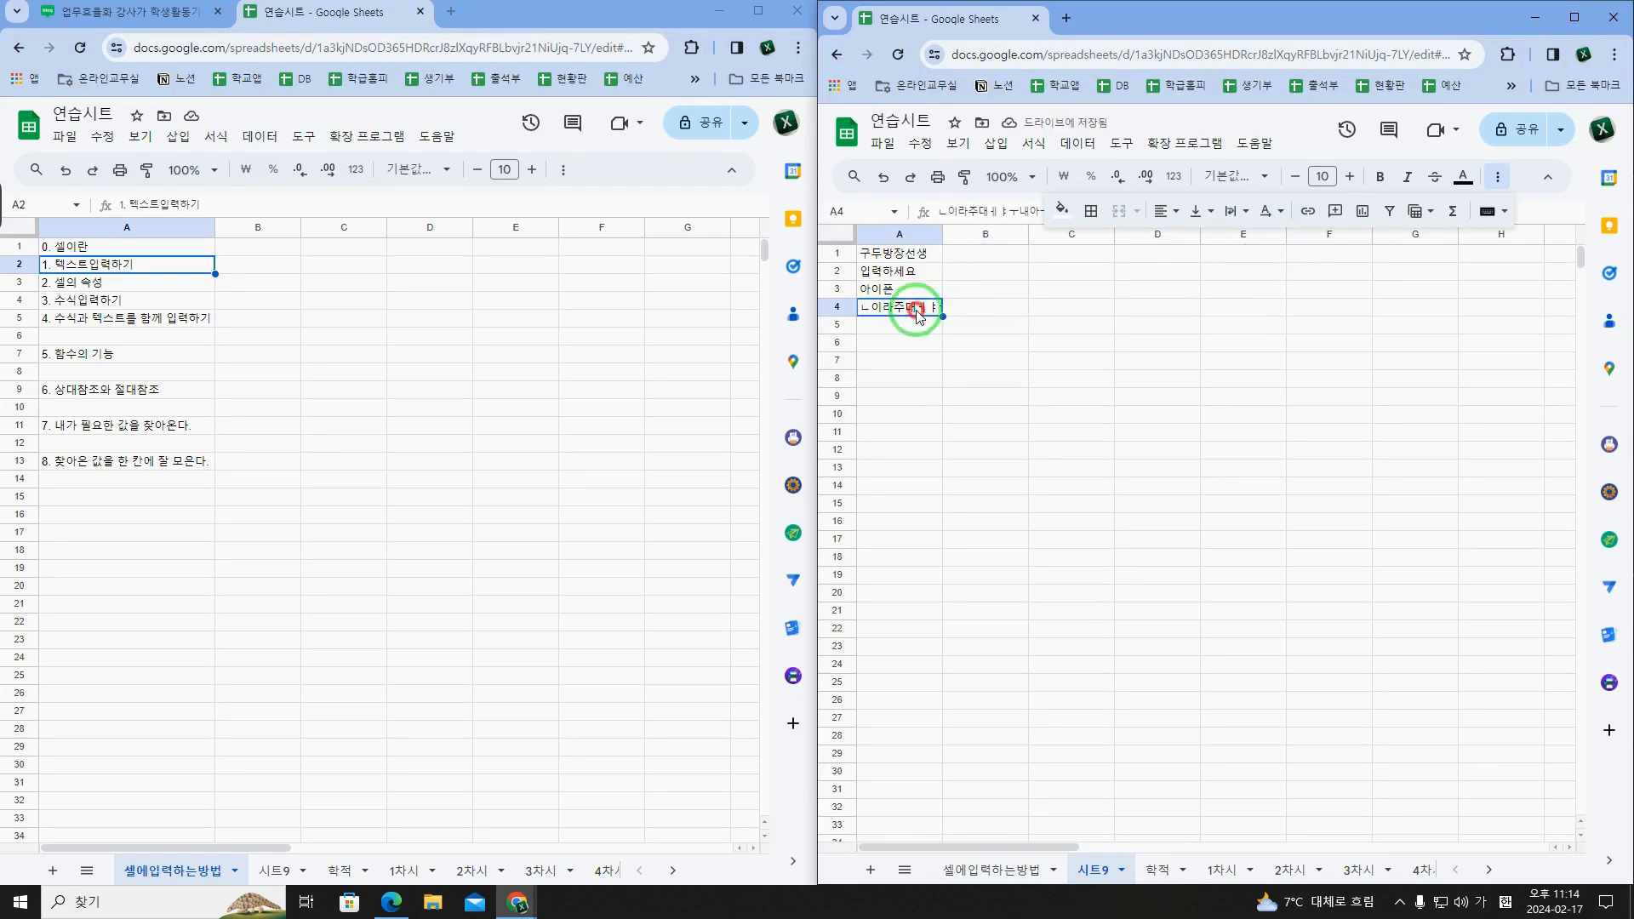
click(1497, 177)
click(964, 306)
click(911, 306)
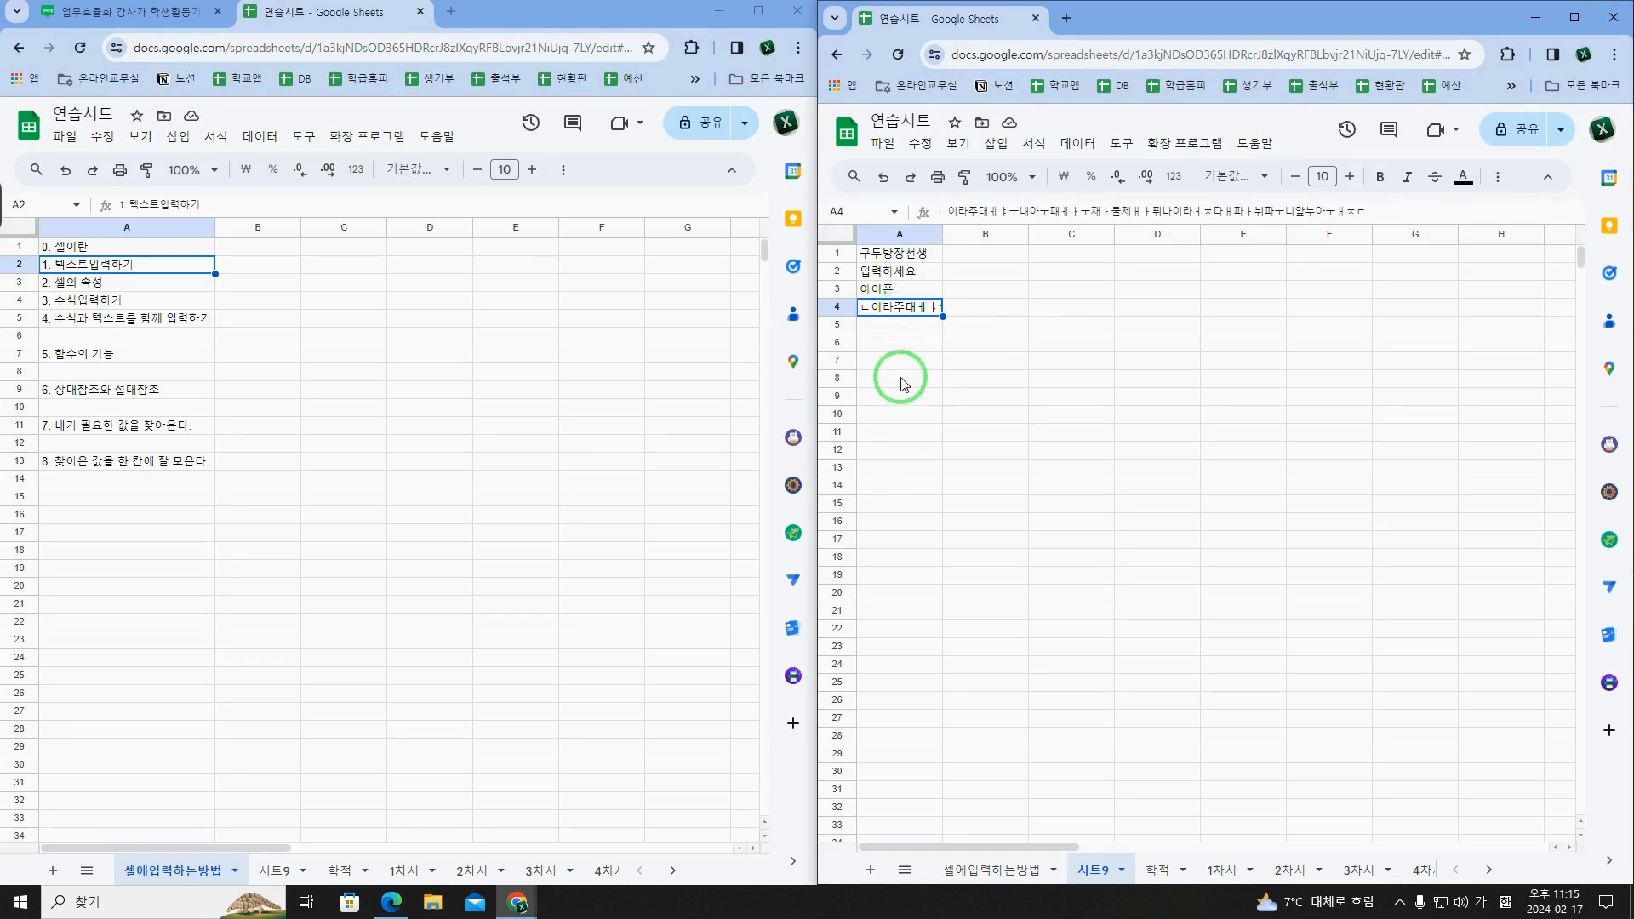
Step: Copy the long text from A4 into E8 of the 셀에입력하는방법 sheet, then delete the pasted copy
click(973, 304)
click(936, 310)
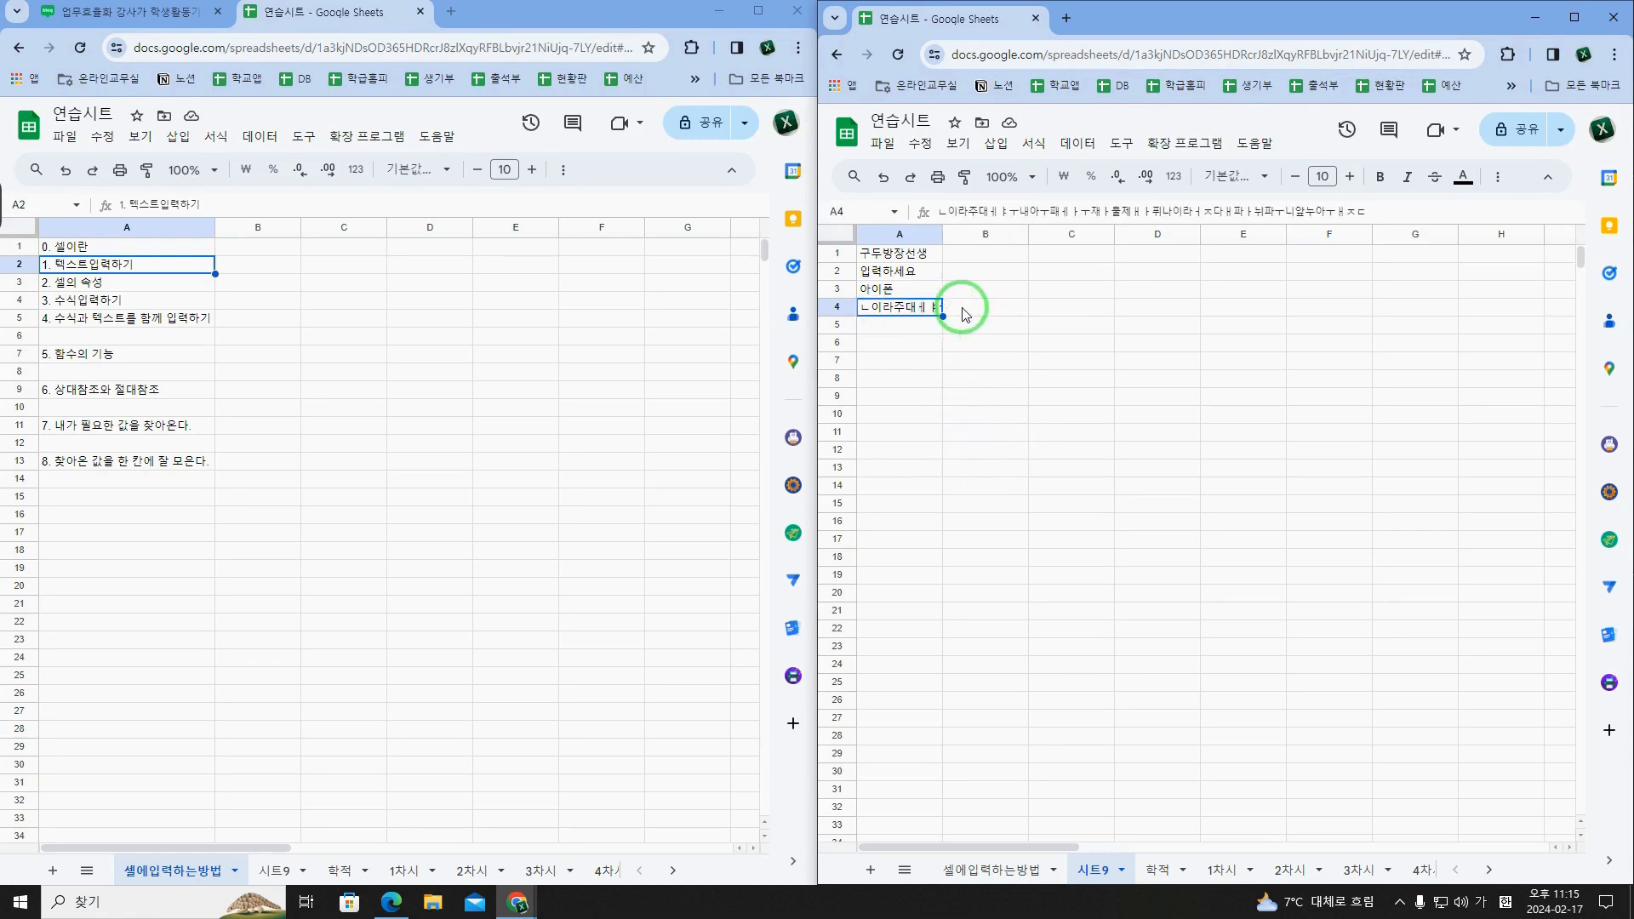
click(929, 313)
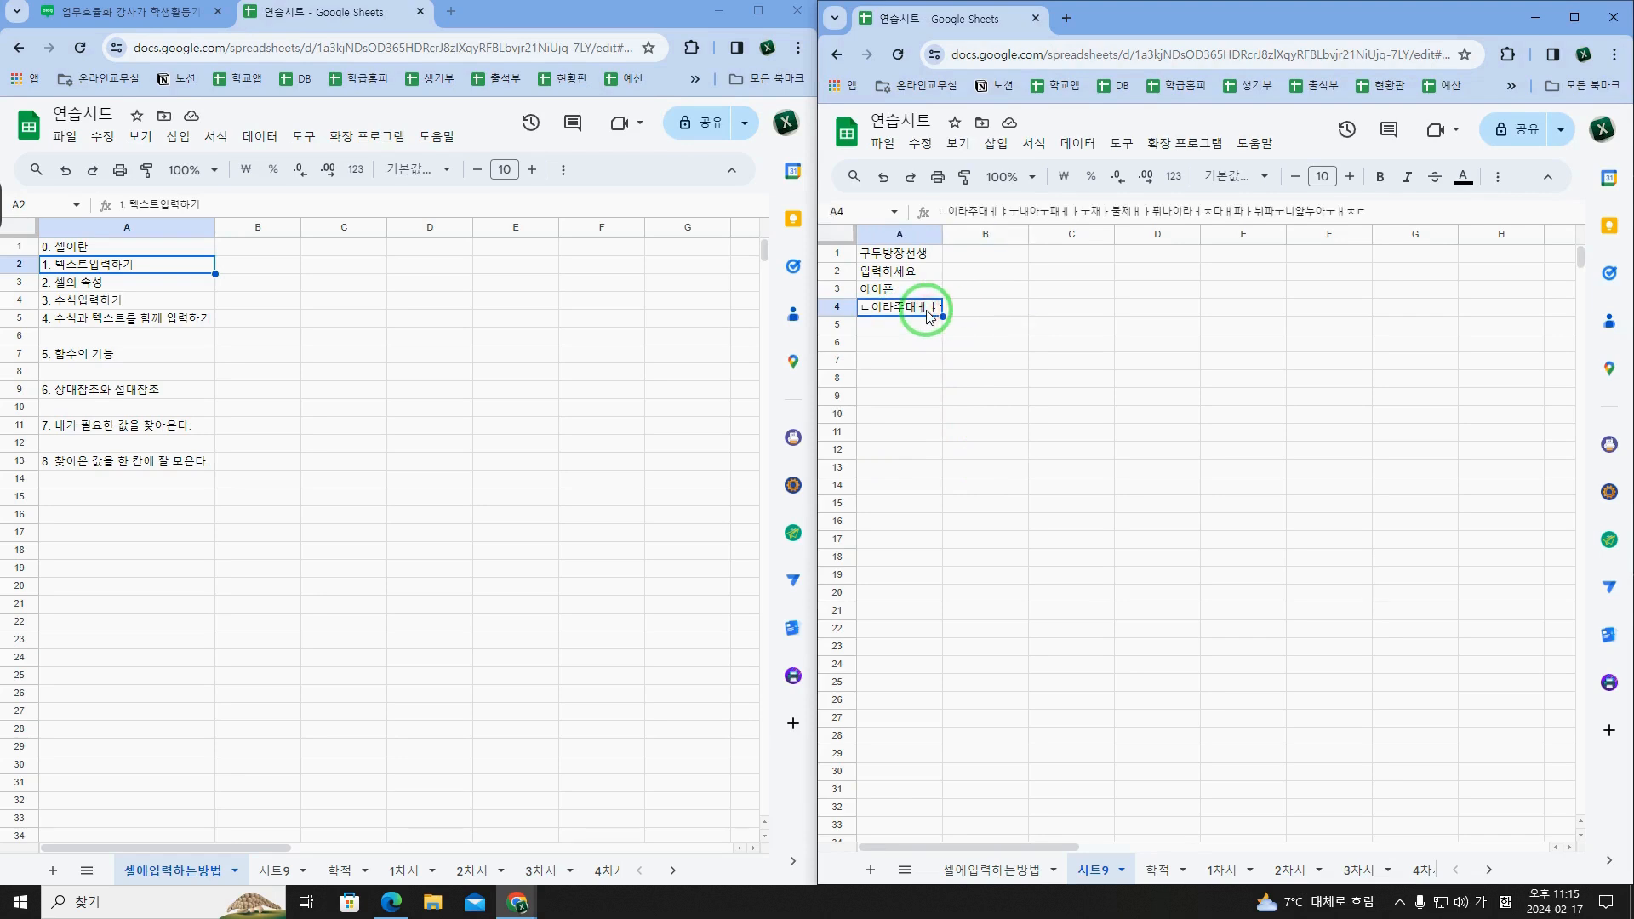
key(ctrl+c)
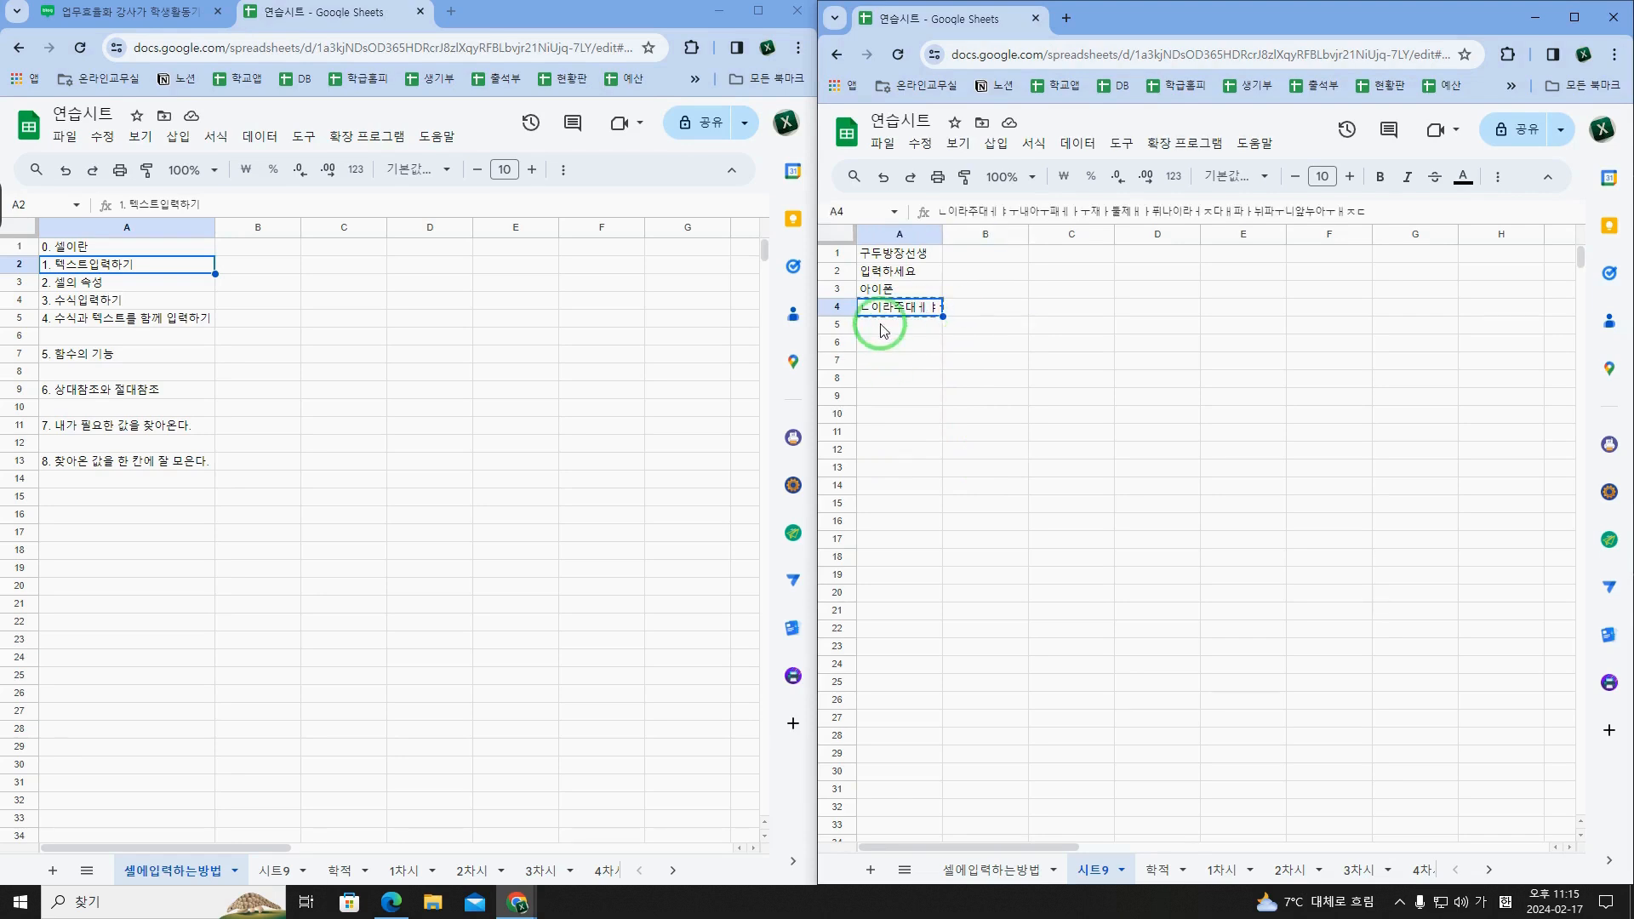
click(489, 372)
key(ctrl+v)
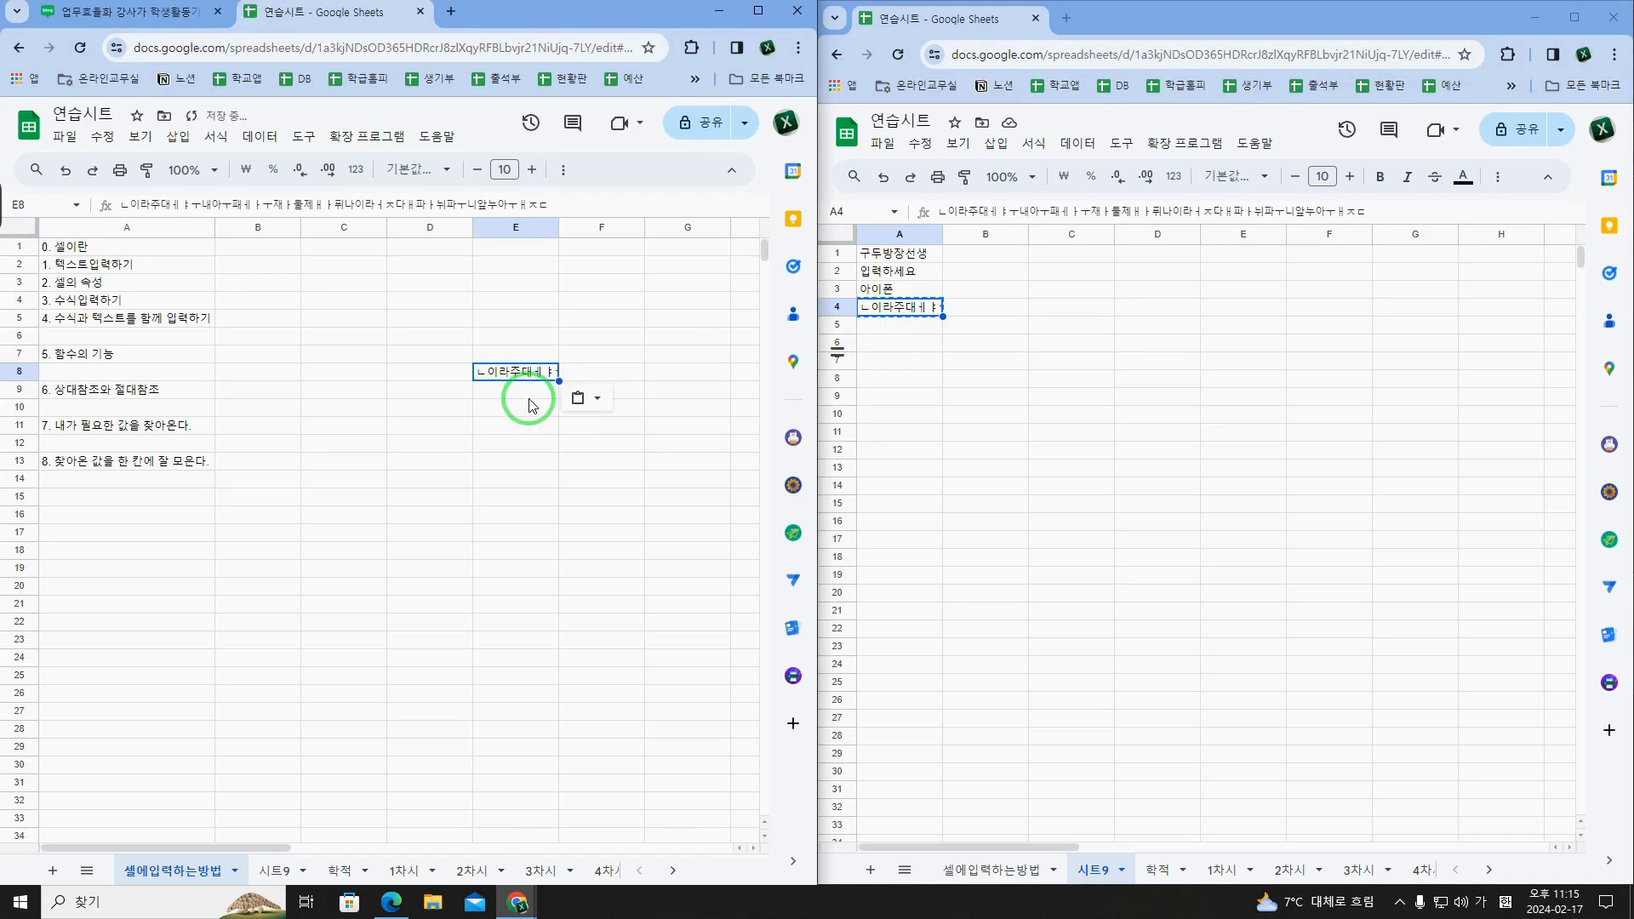
key(Delete)
Step: Examine cells A1 to A4 of 시트9, comparing each cell's displayed text with its address and full content
click(944, 331)
click(924, 312)
click(1013, 313)
click(922, 314)
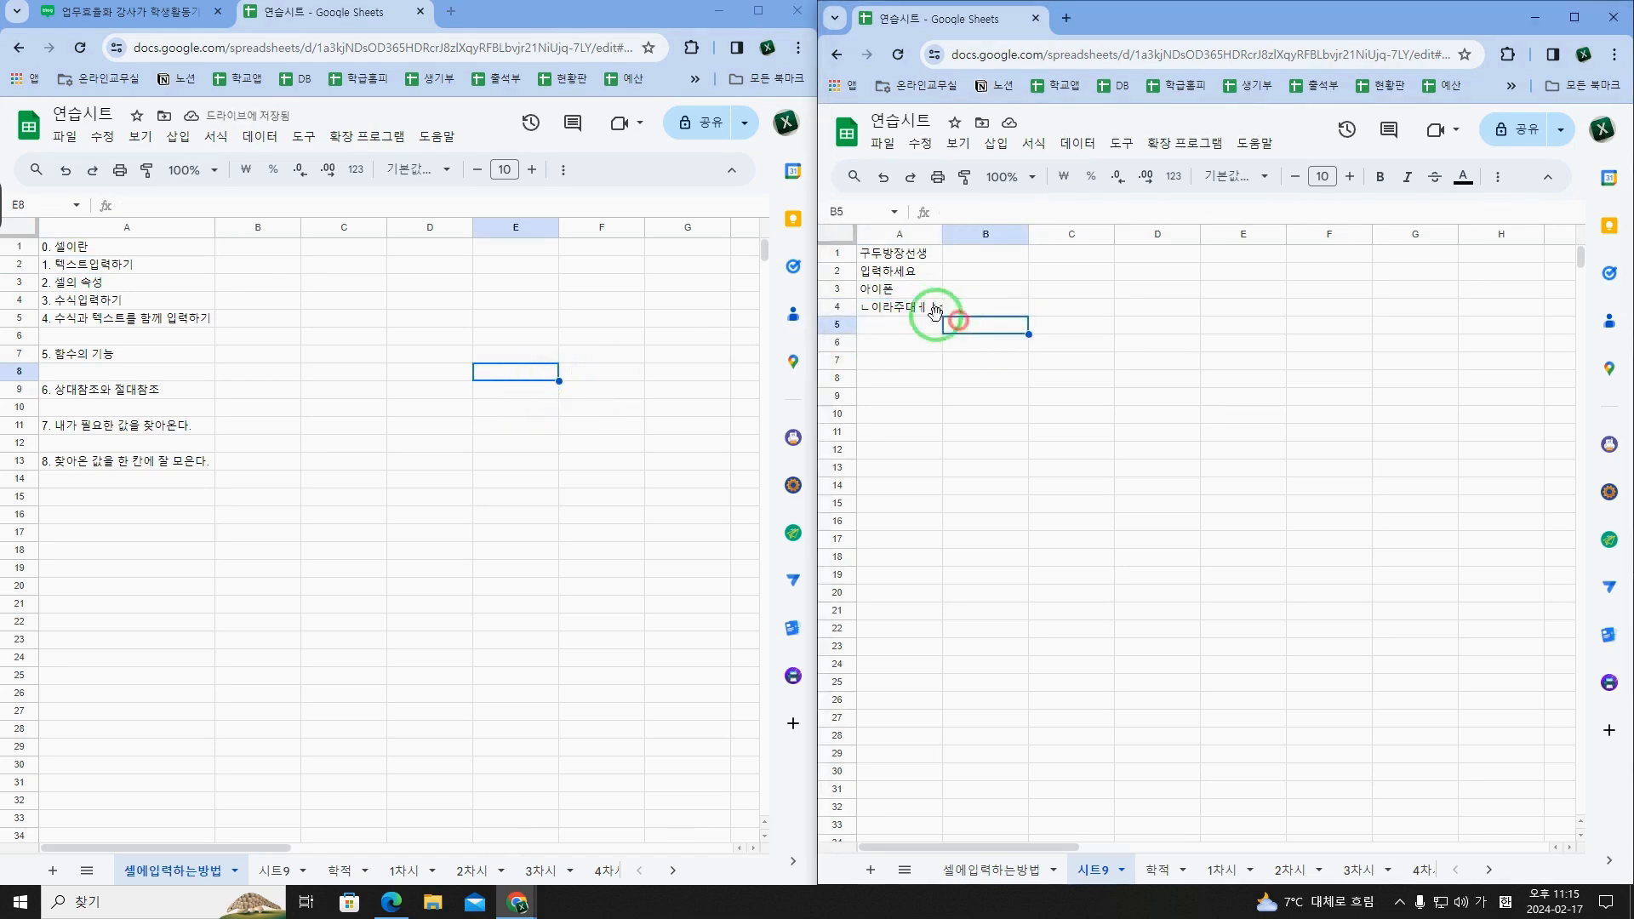
click(105, 267)
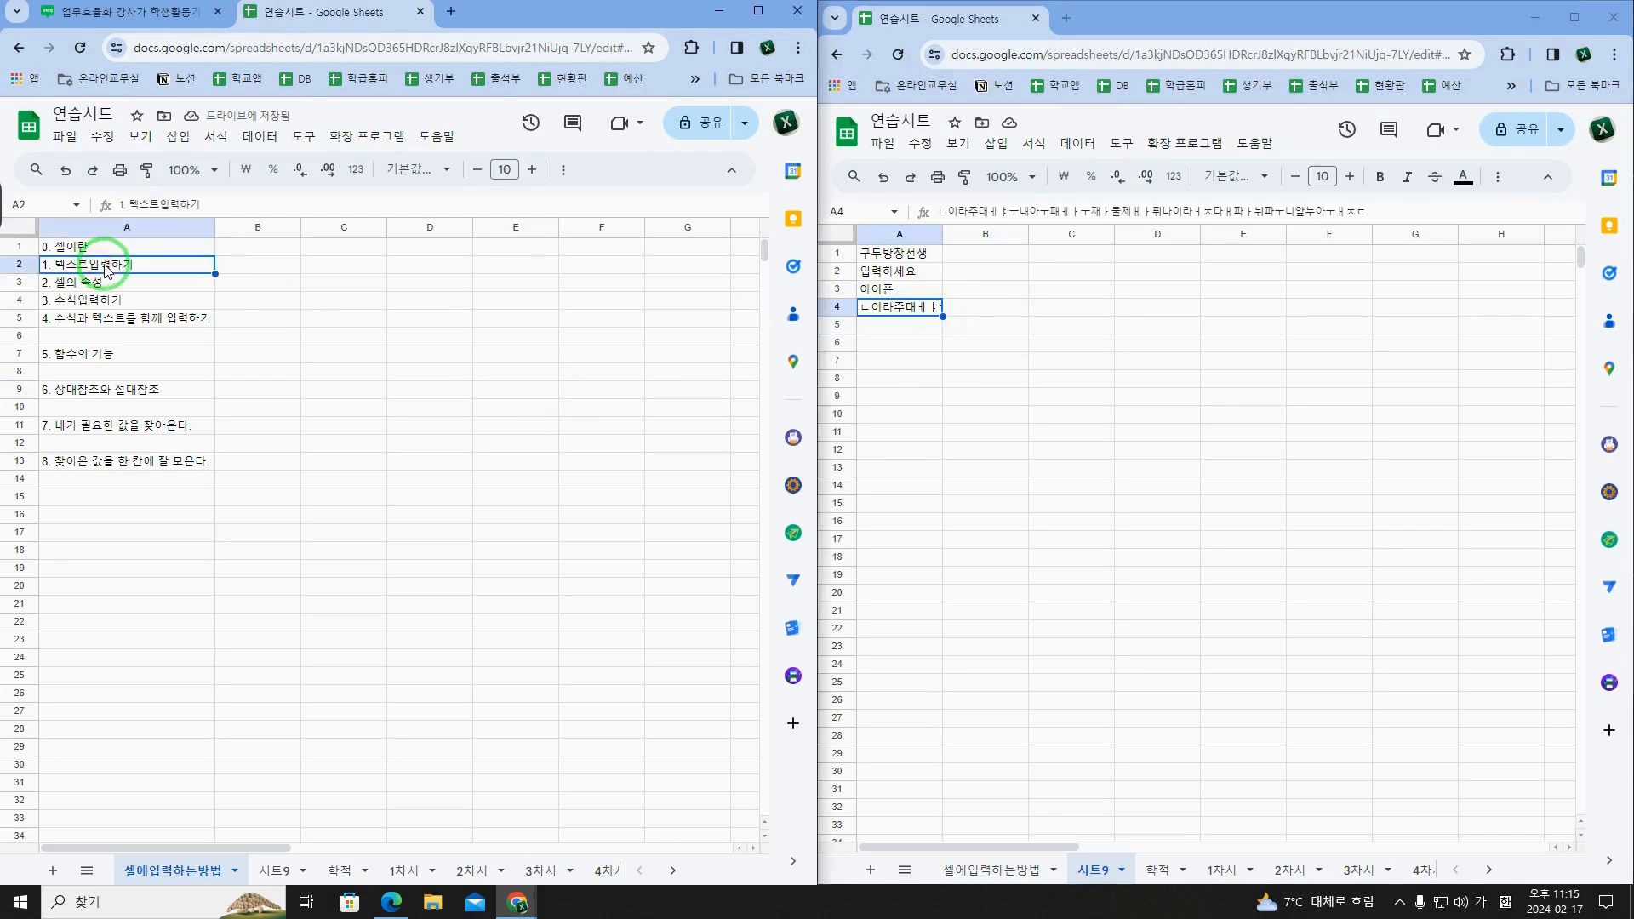
click(908, 315)
click(904, 257)
click(904, 273)
click(900, 292)
click(904, 255)
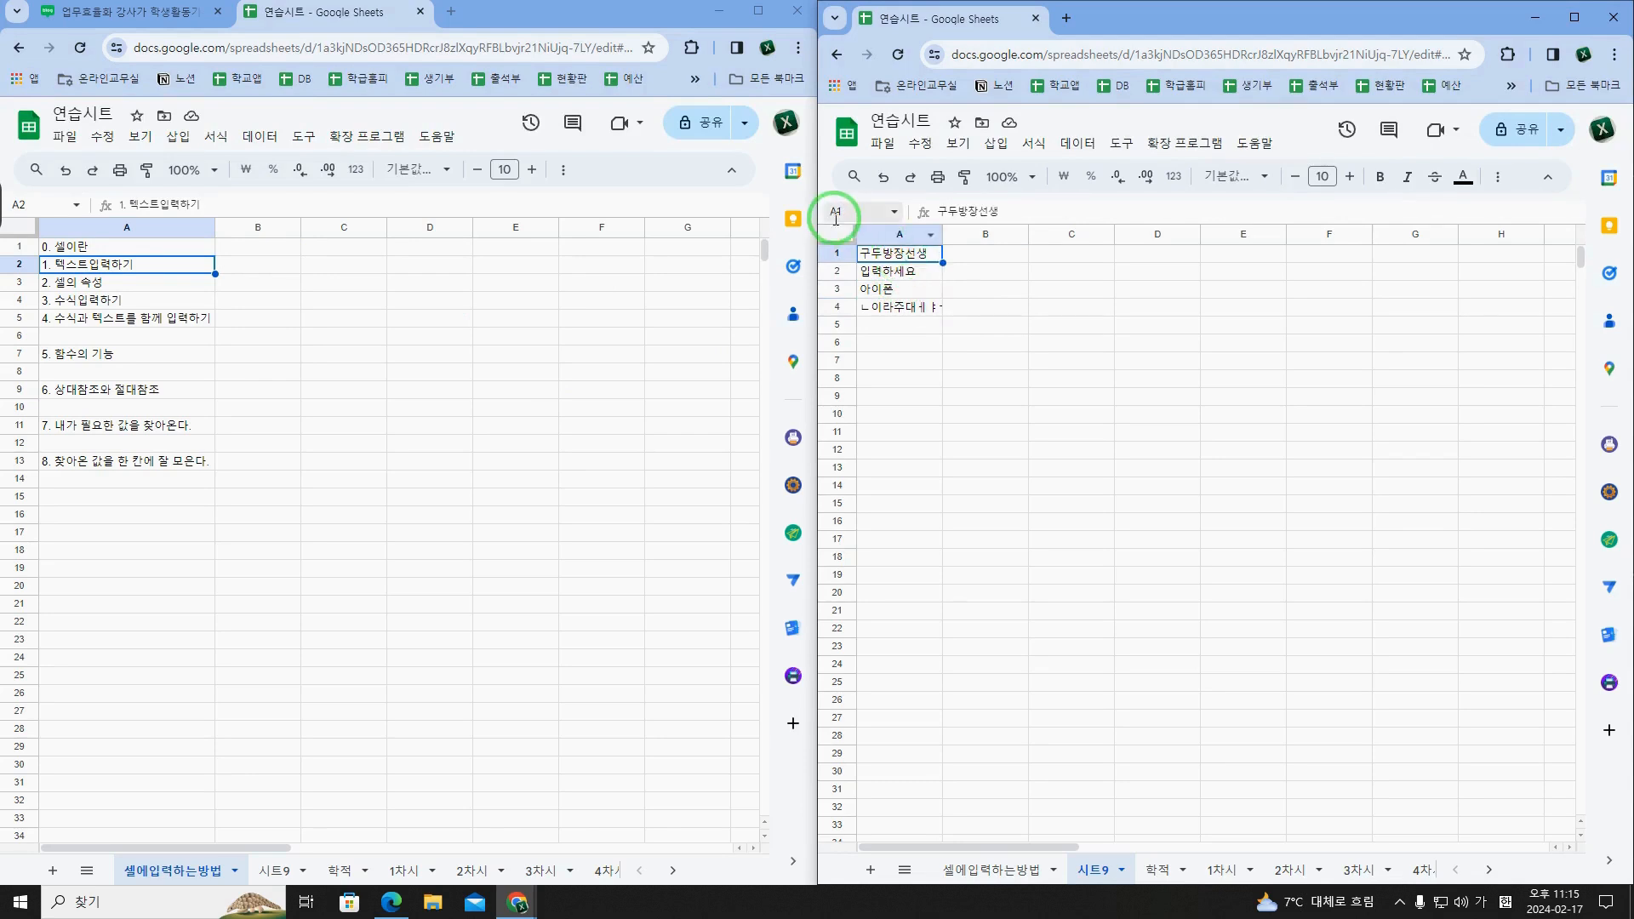
click(998, 209)
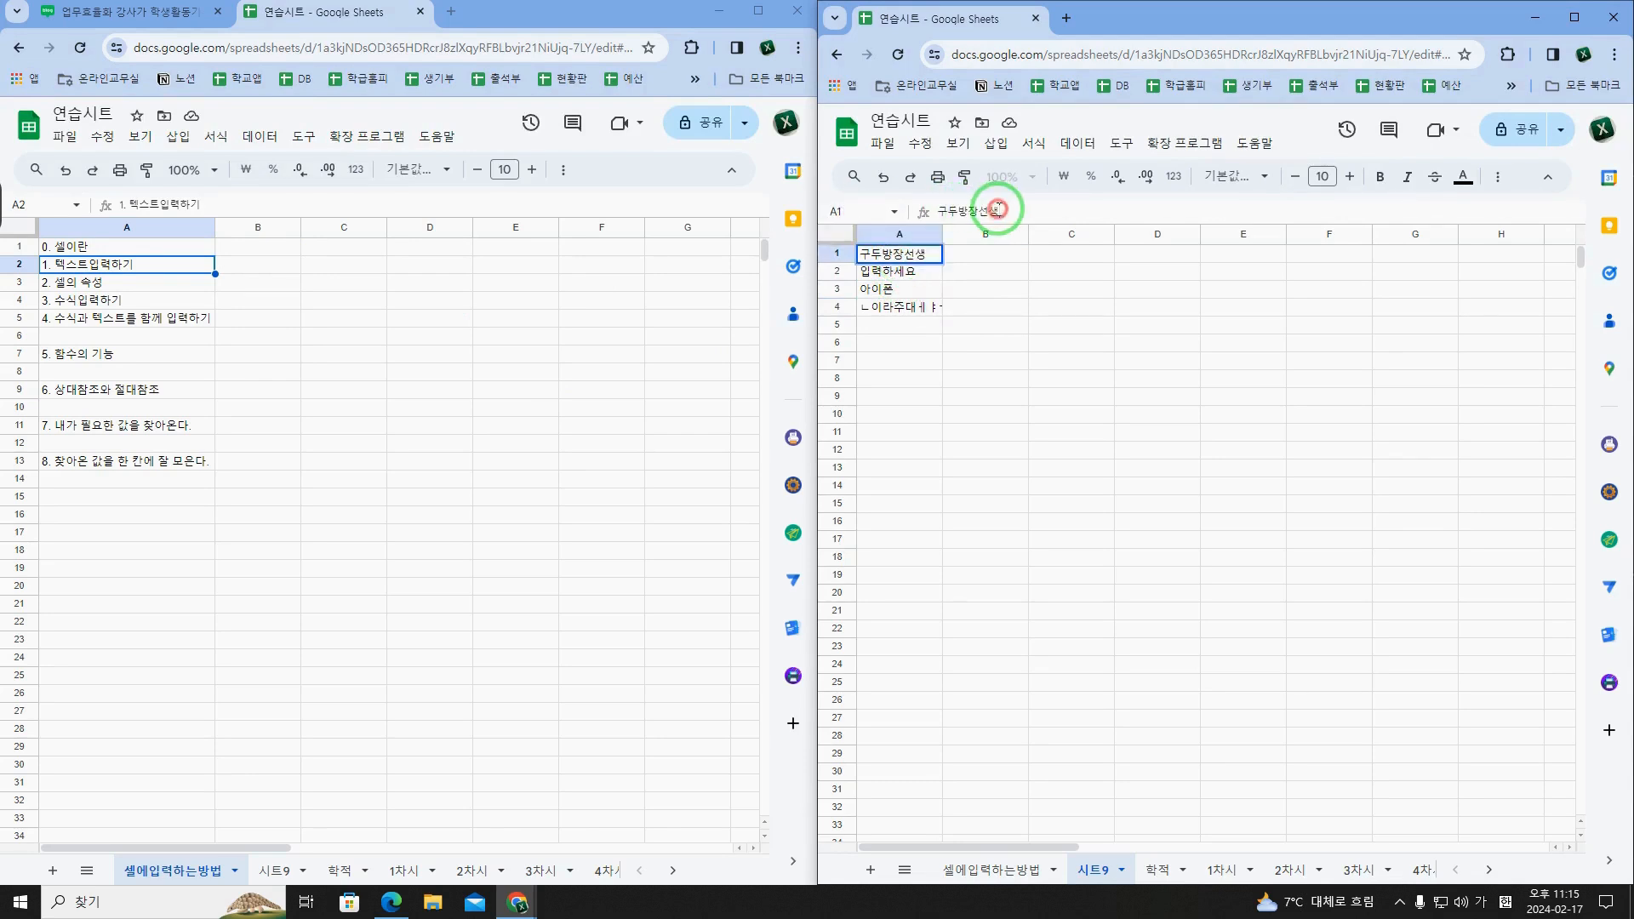
click(974, 309)
click(916, 311)
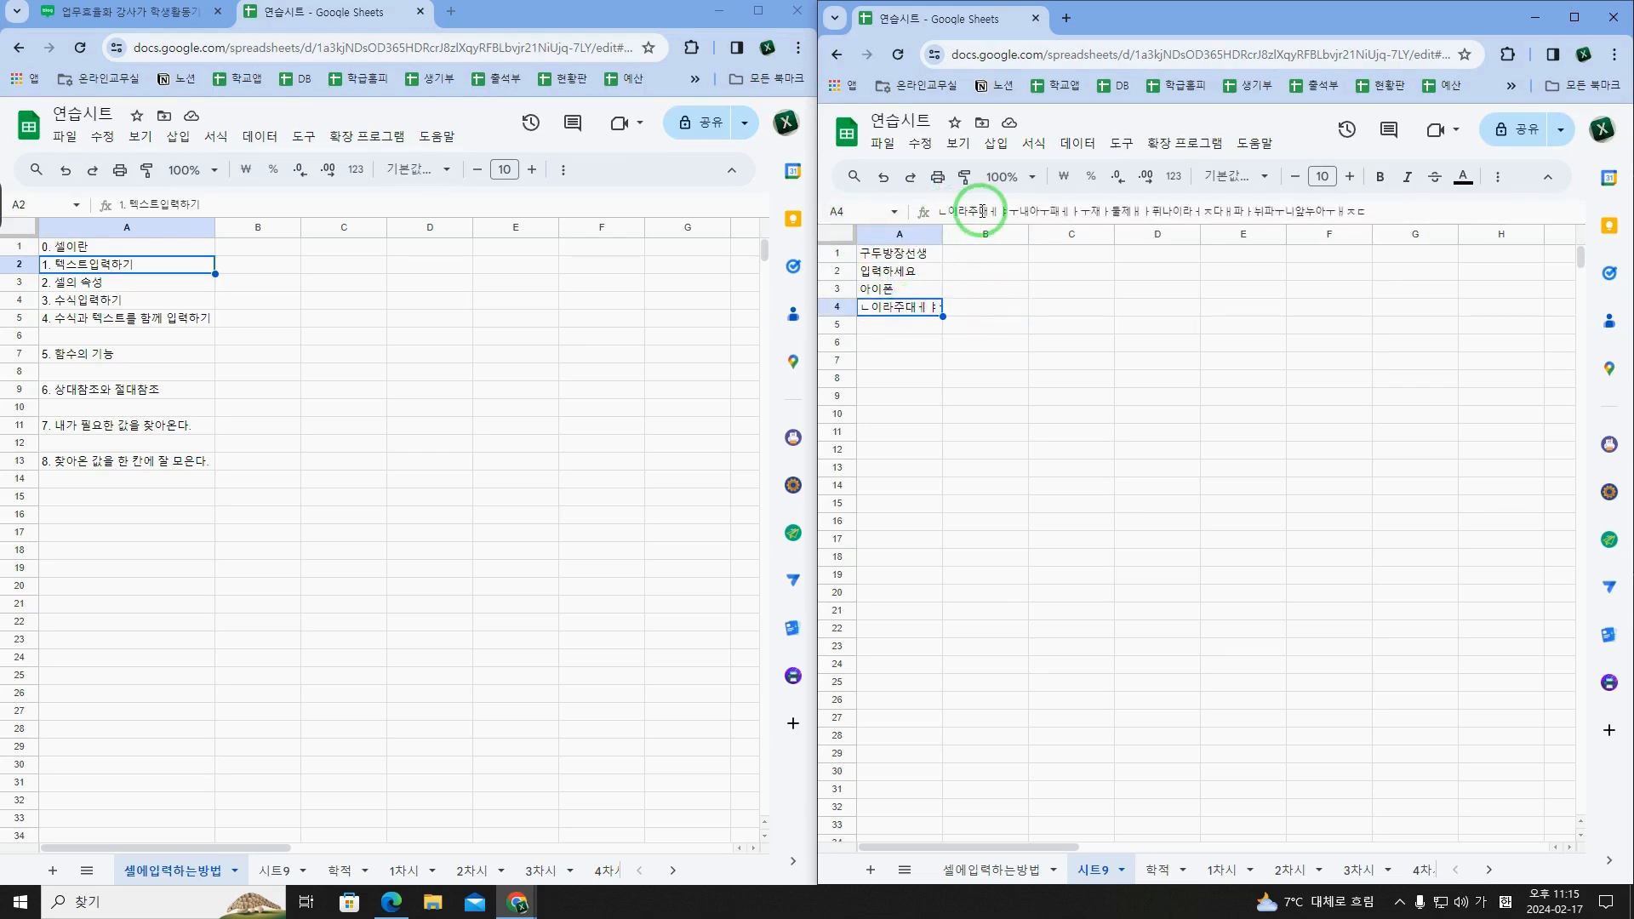
Step: Format the text in A1 of 시트9 as bold, italic, red and struck through
click(921, 260)
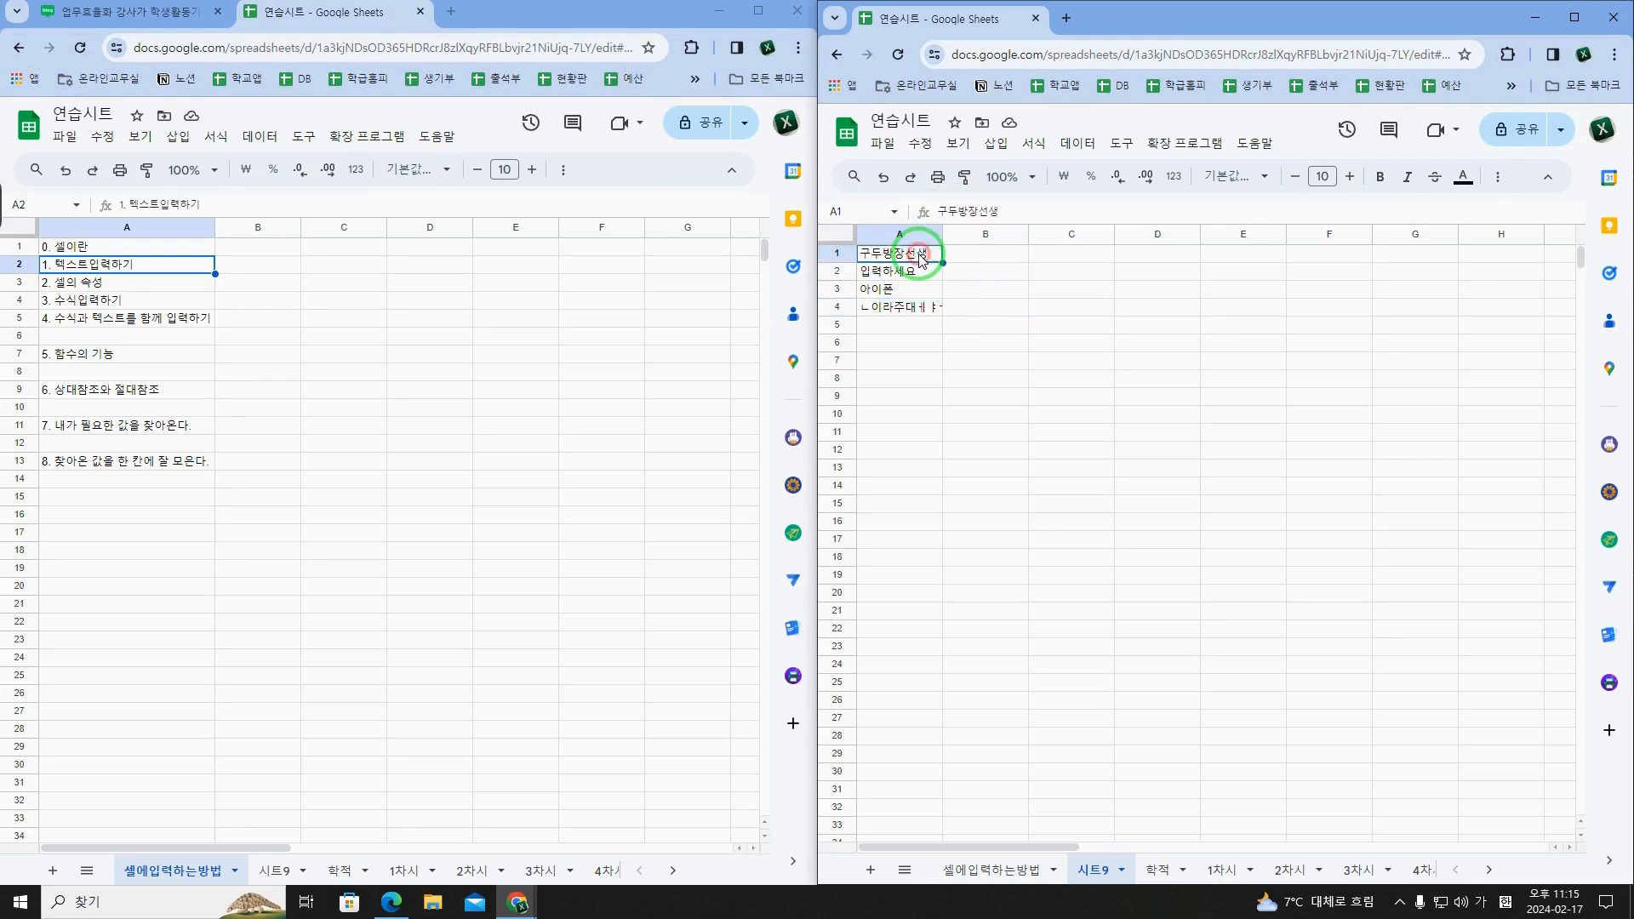
click(1385, 178)
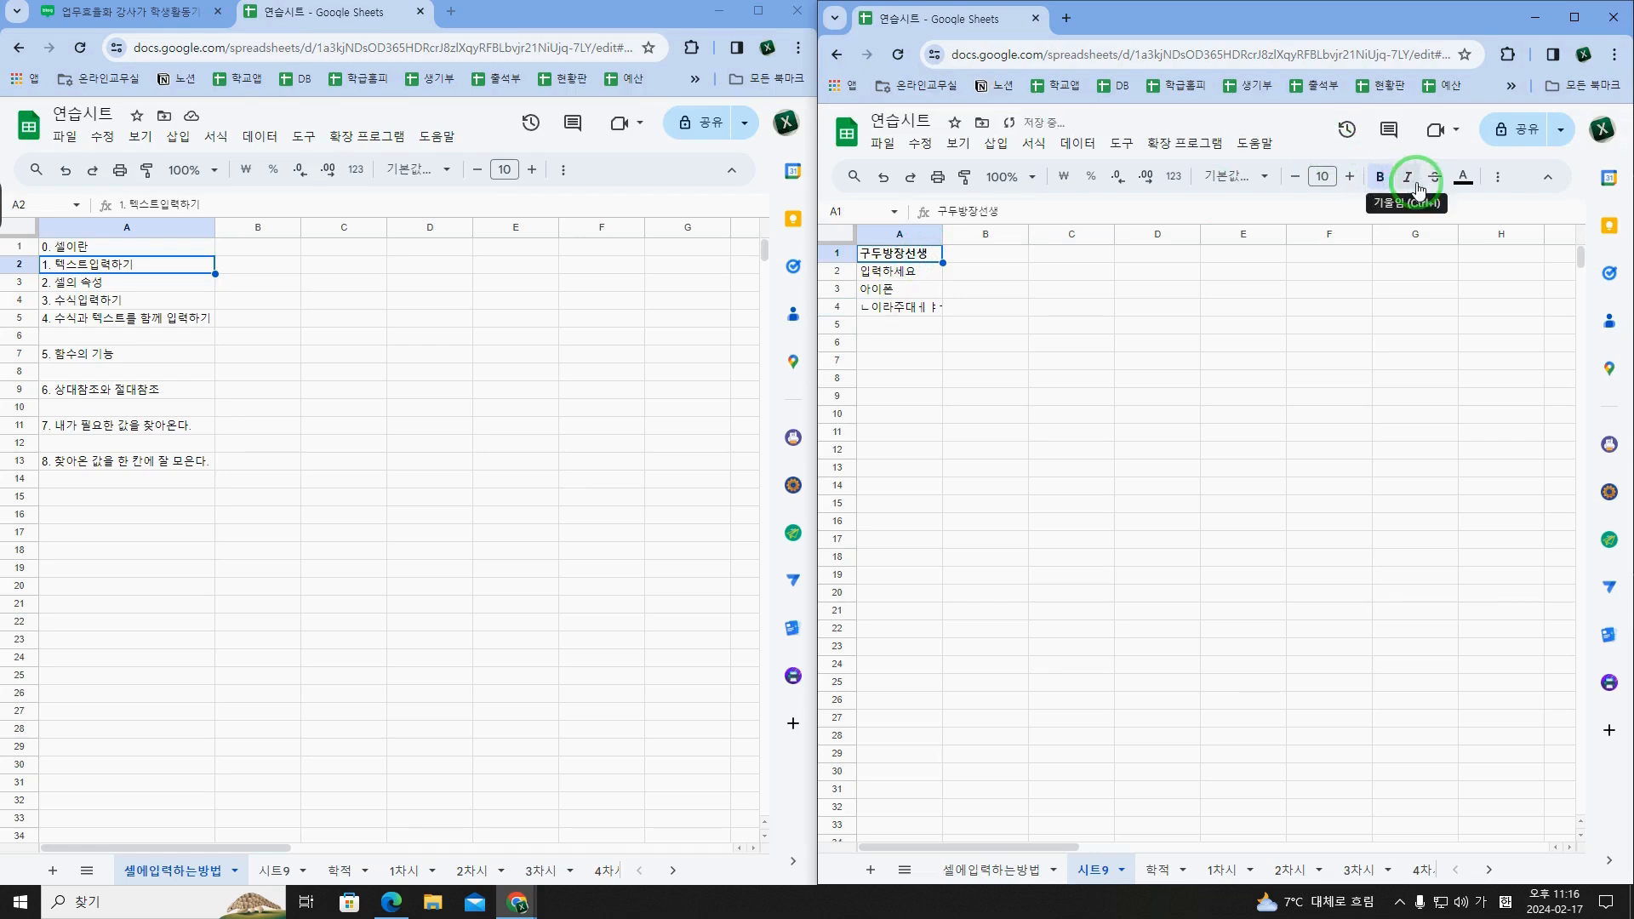
click(1408, 177)
click(1496, 177)
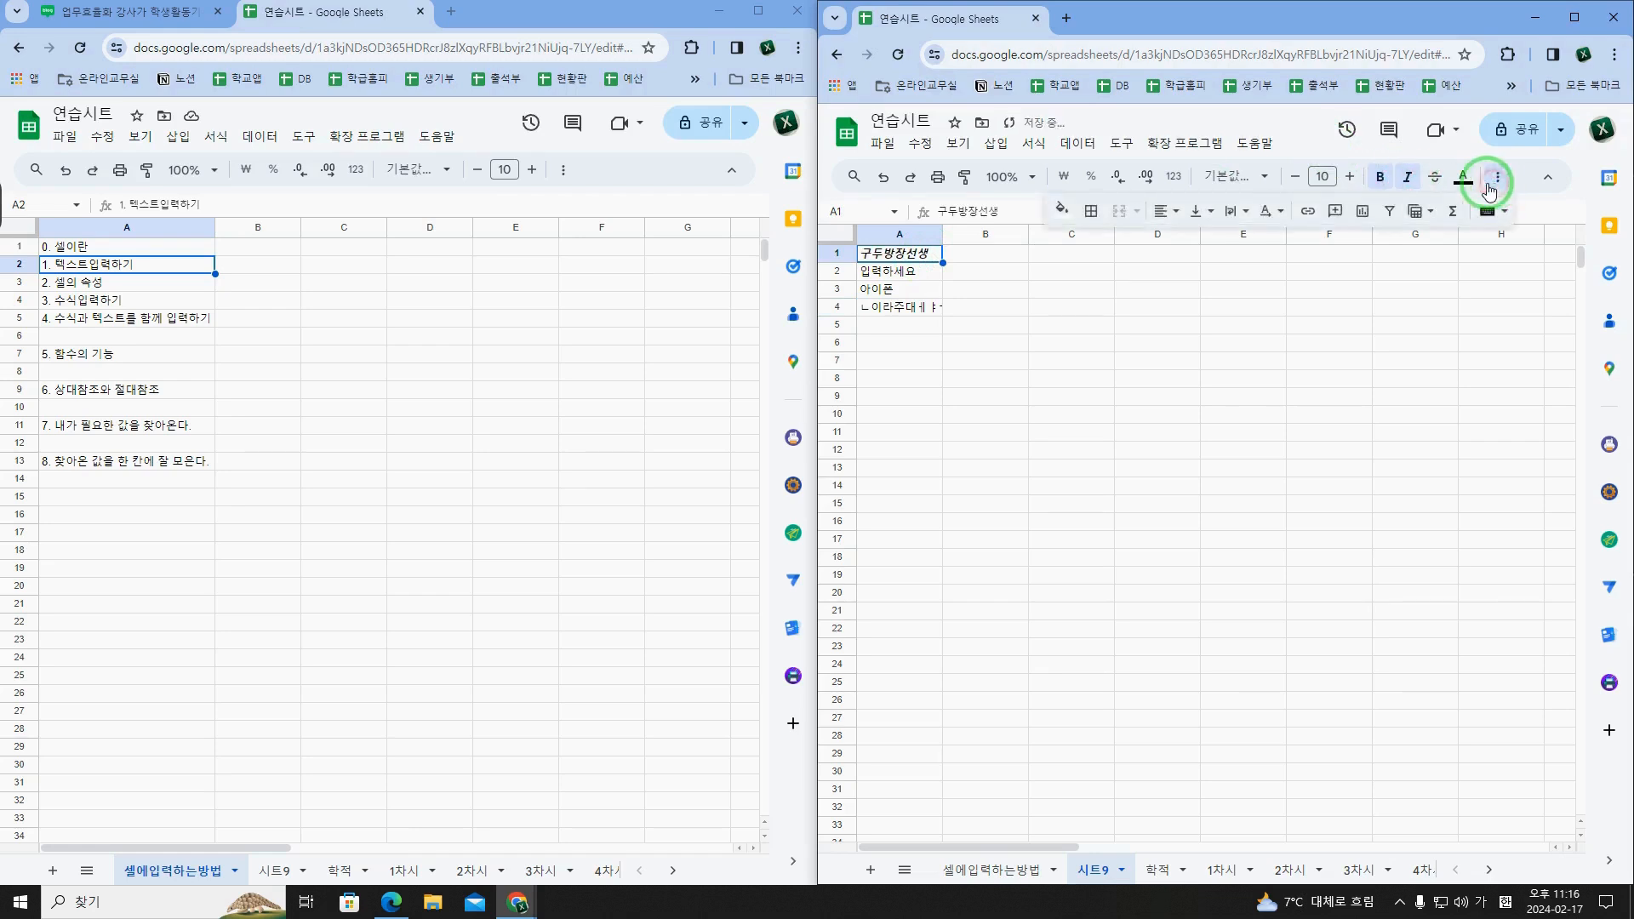
click(1463, 177)
click(1307, 256)
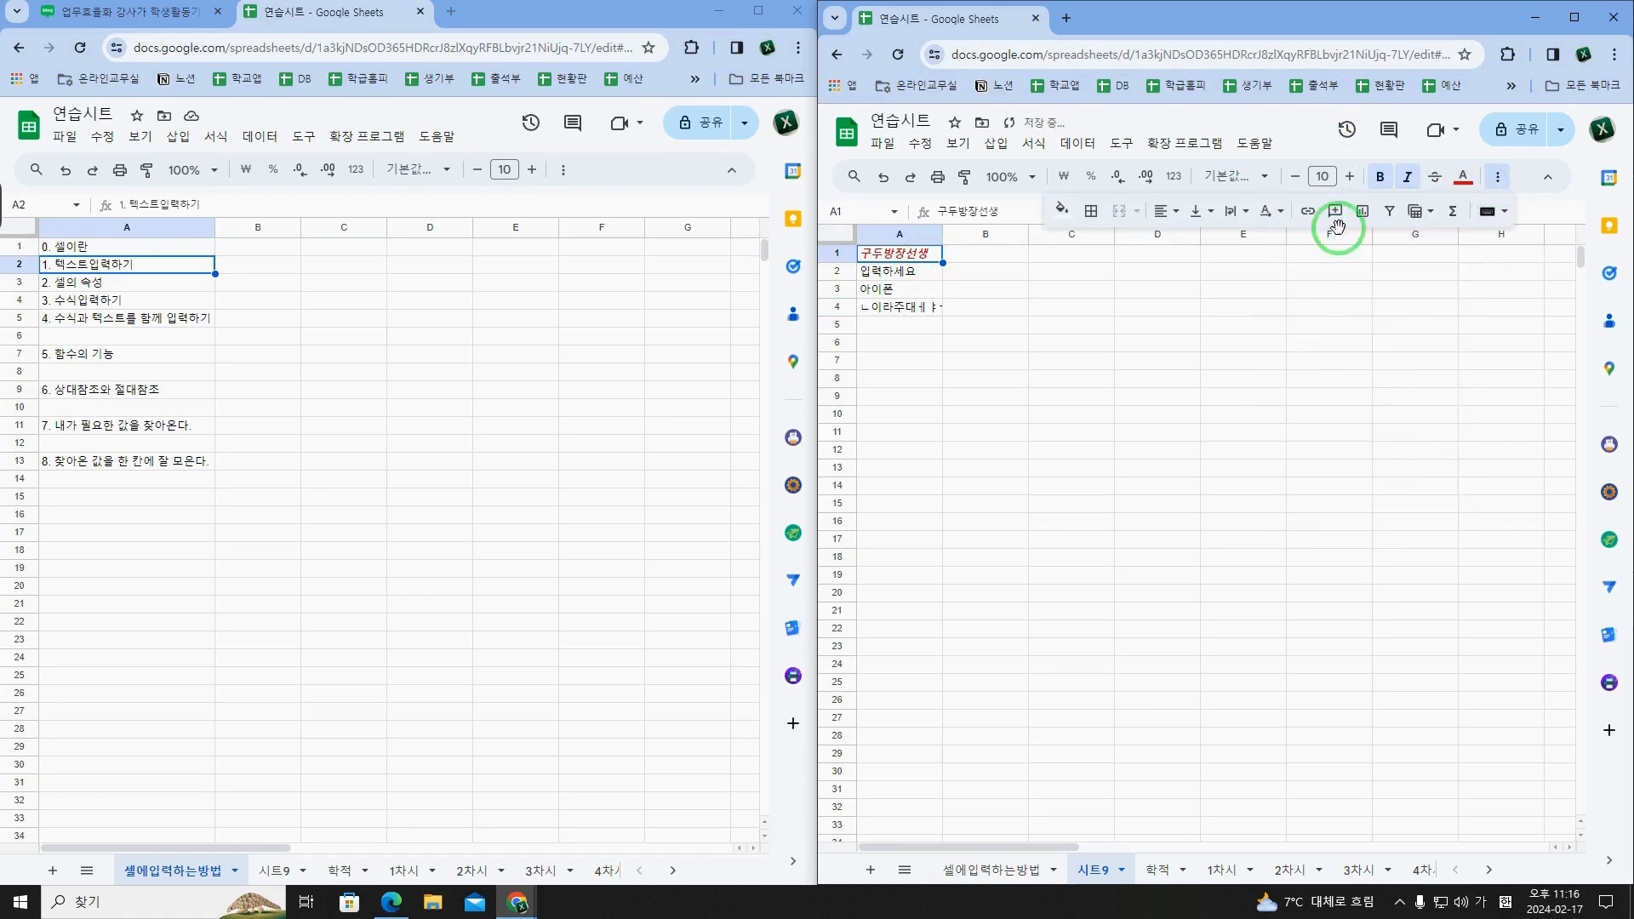
click(1435, 178)
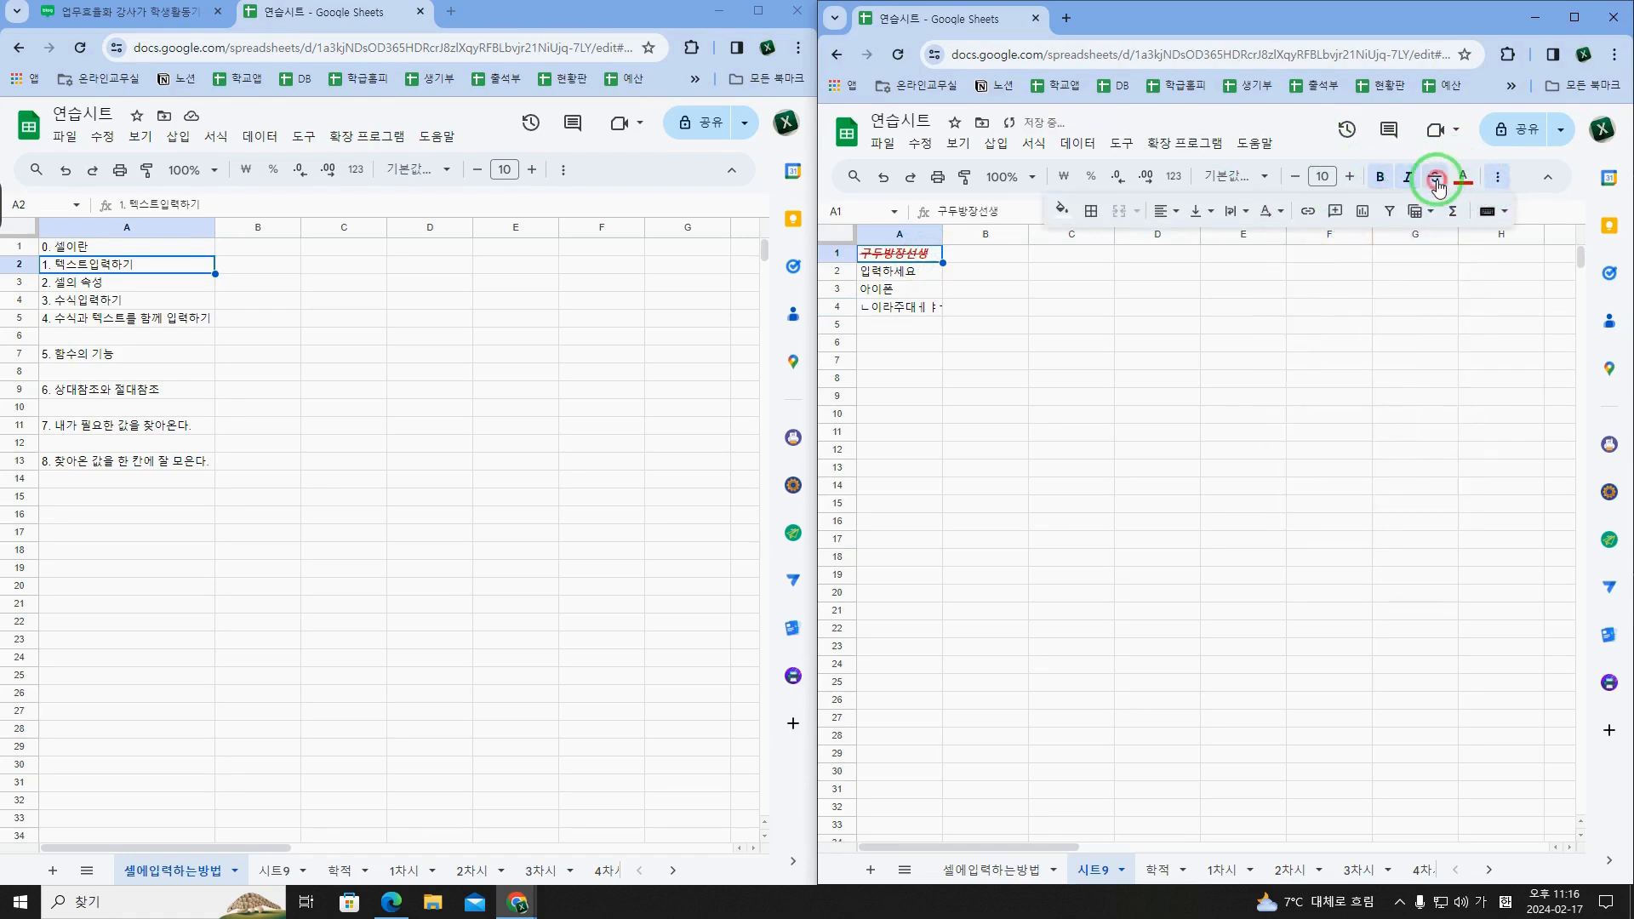
click(1503, 183)
drag(1161, 12, 1026, 7)
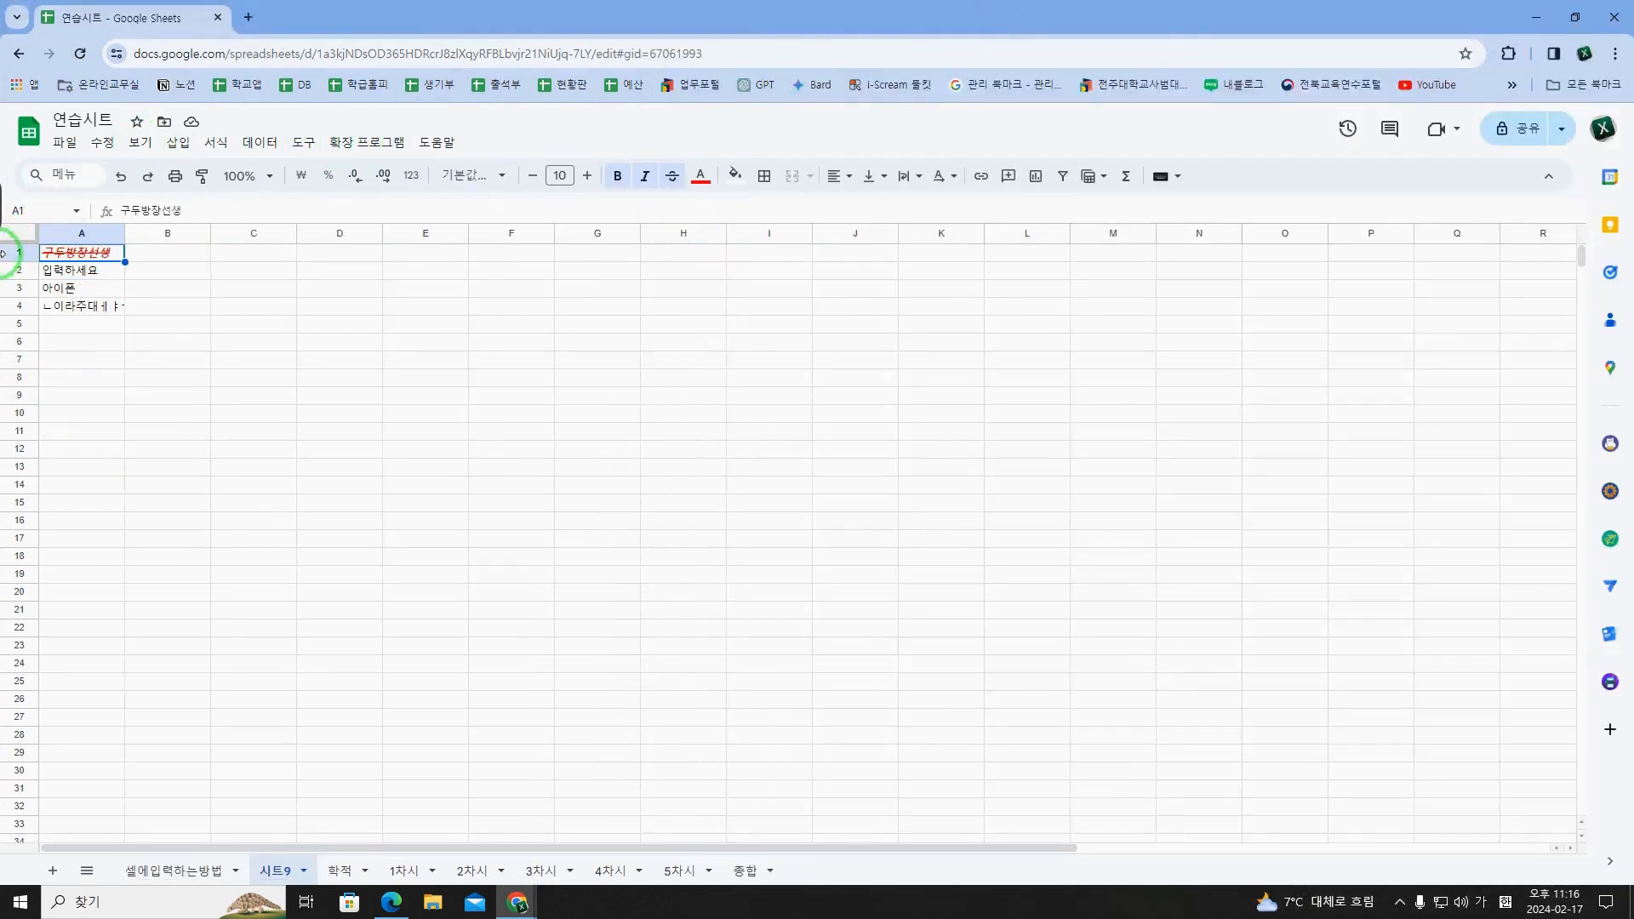
drag(298, 18, 686, 4)
click(207, 604)
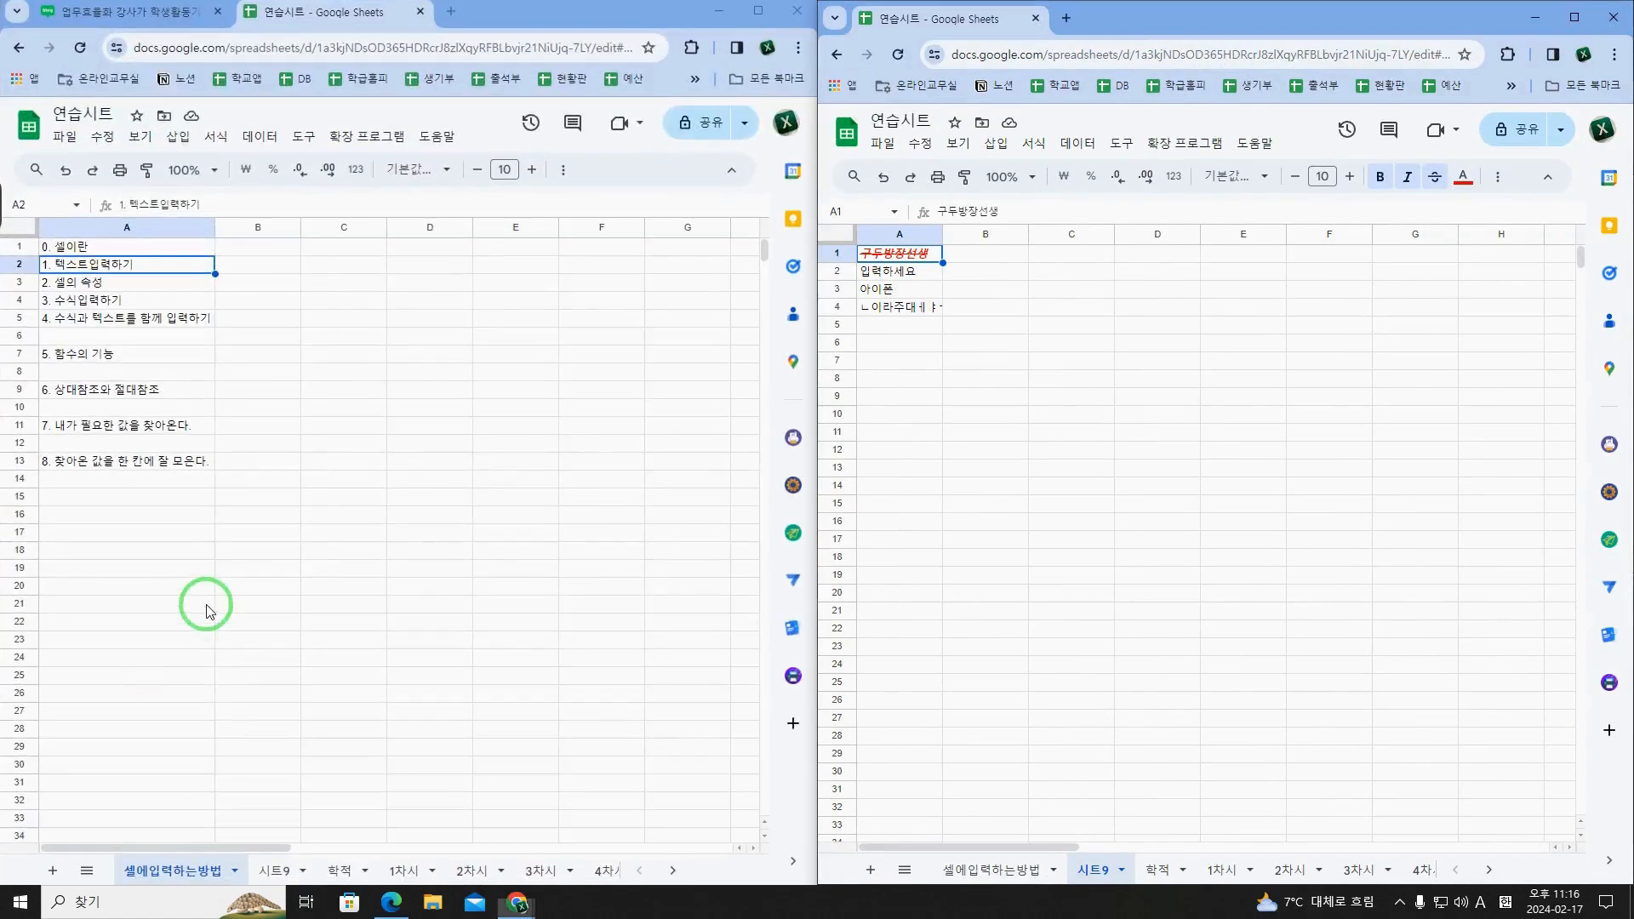
Step: Rearrange the two browser windows side by side, with the 셀에입력하는방법 window about a quarter wide and 시트9 filling the rest
click(810, 393)
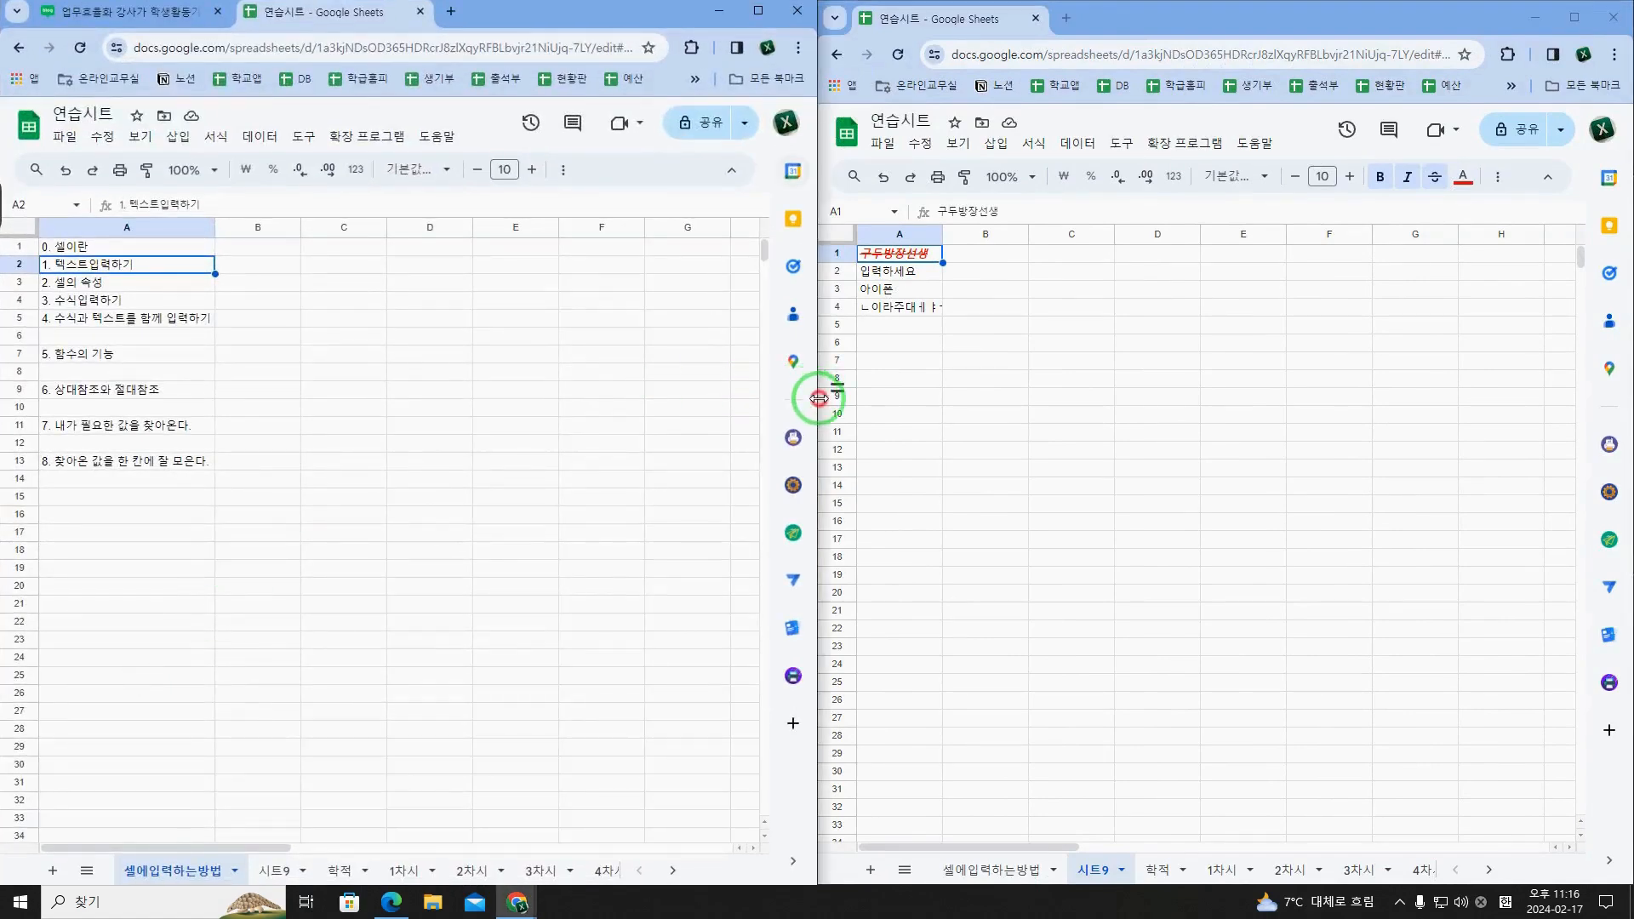
drag(819, 398, 365, 536)
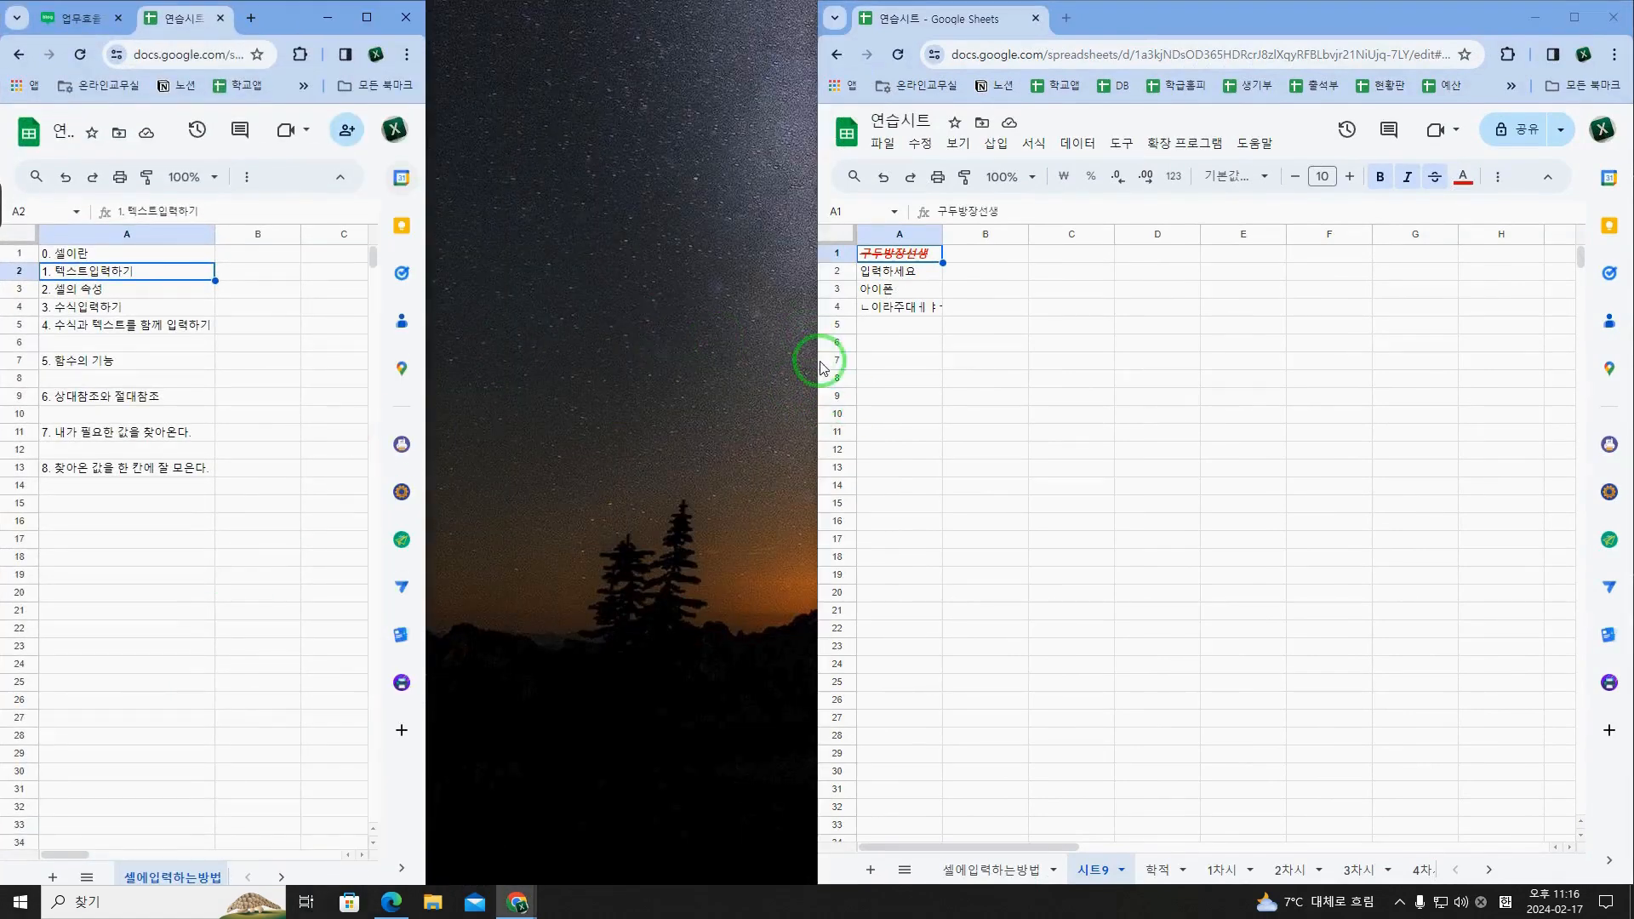
click(821, 361)
drag(814, 360, 425, 368)
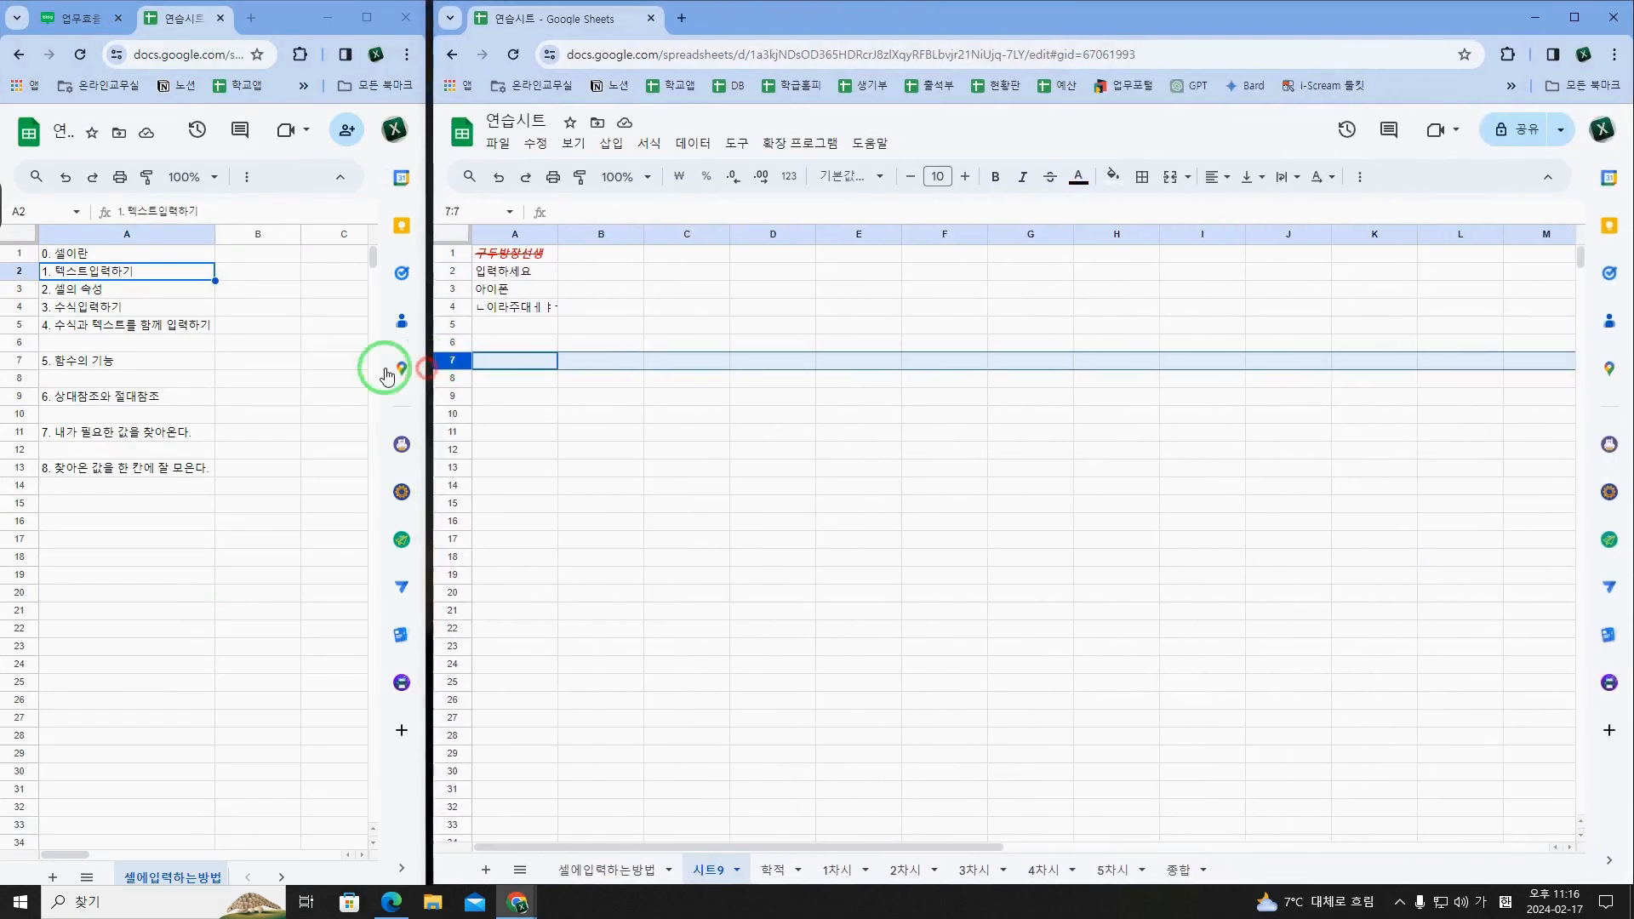
click(309, 367)
key(super+Left)
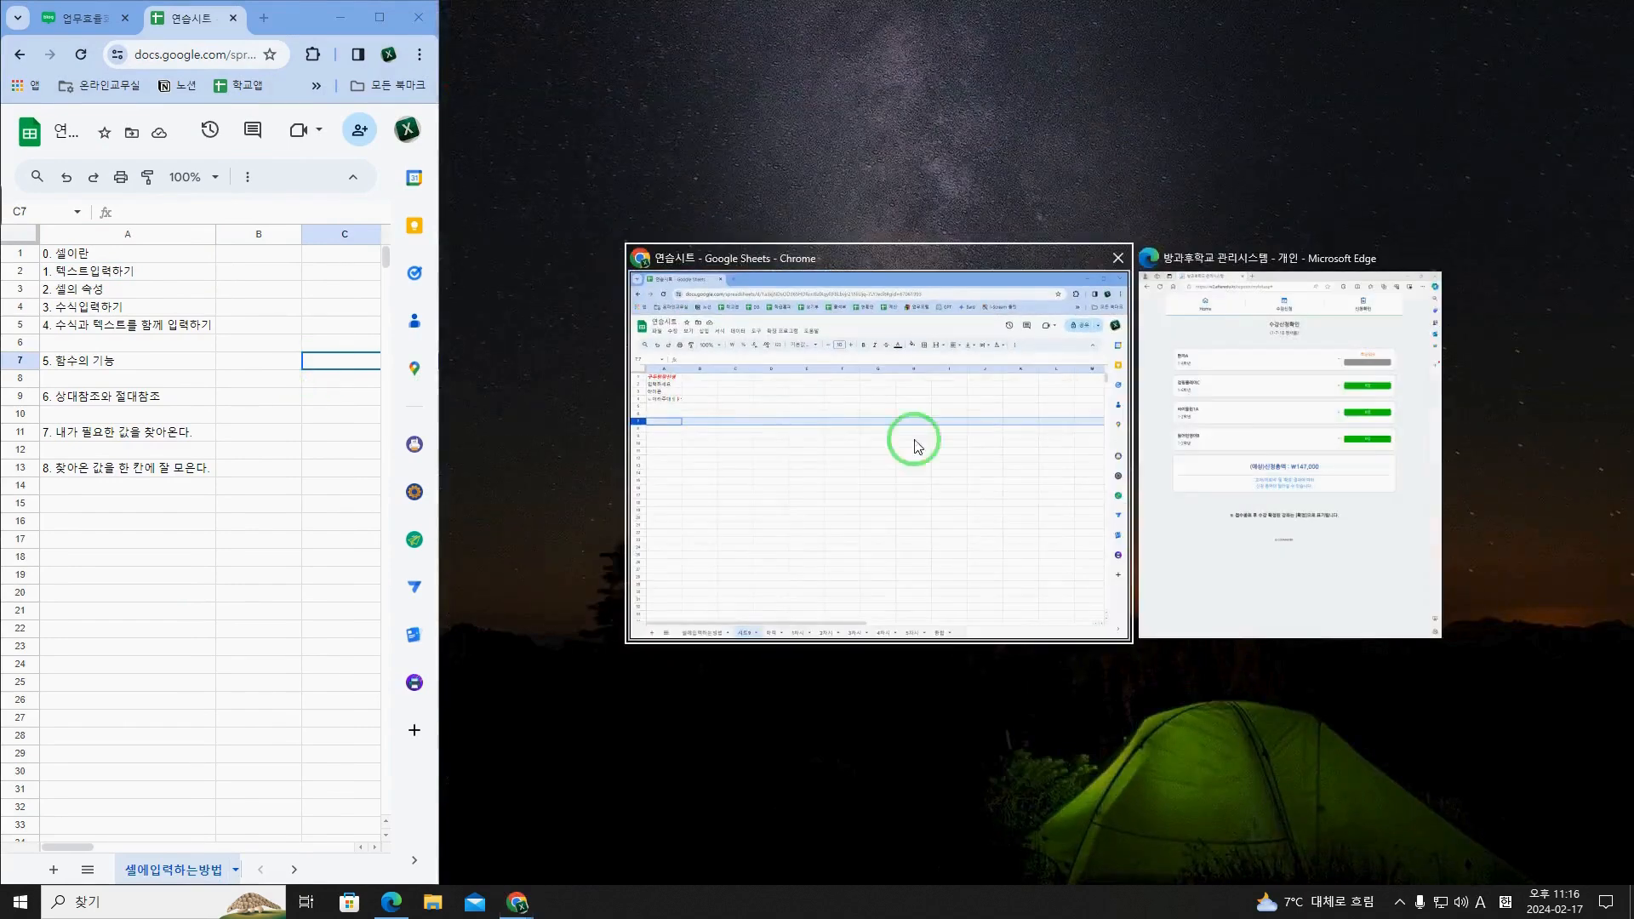
click(977, 521)
click(747, 437)
Step: Fill cell A1 of 시트9 with cyan
click(555, 306)
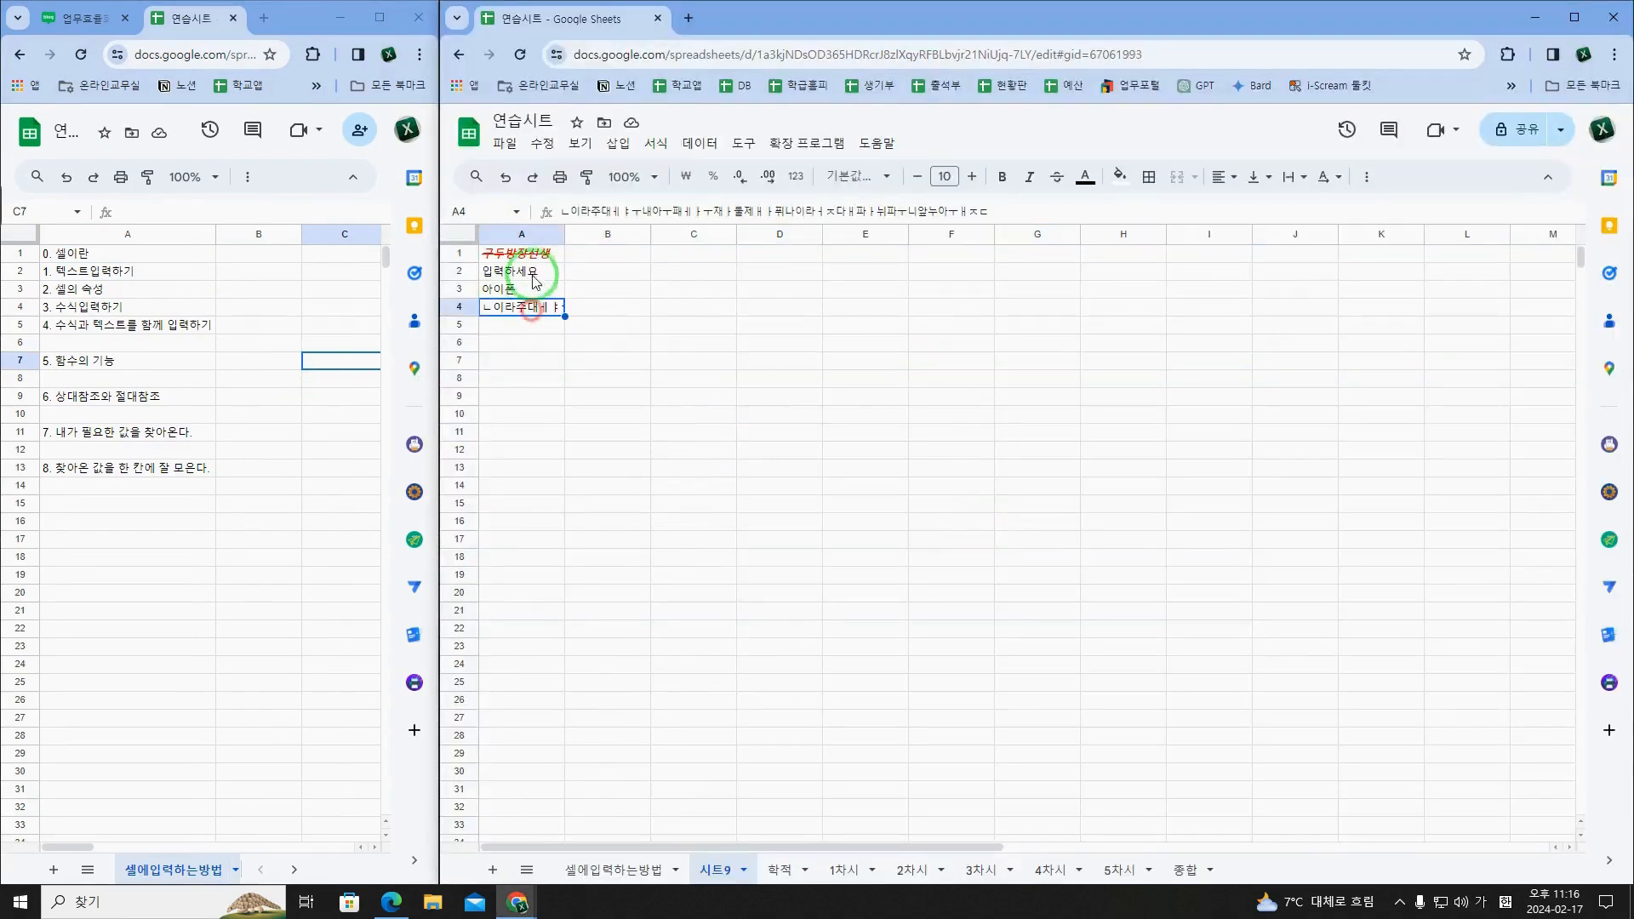
click(528, 255)
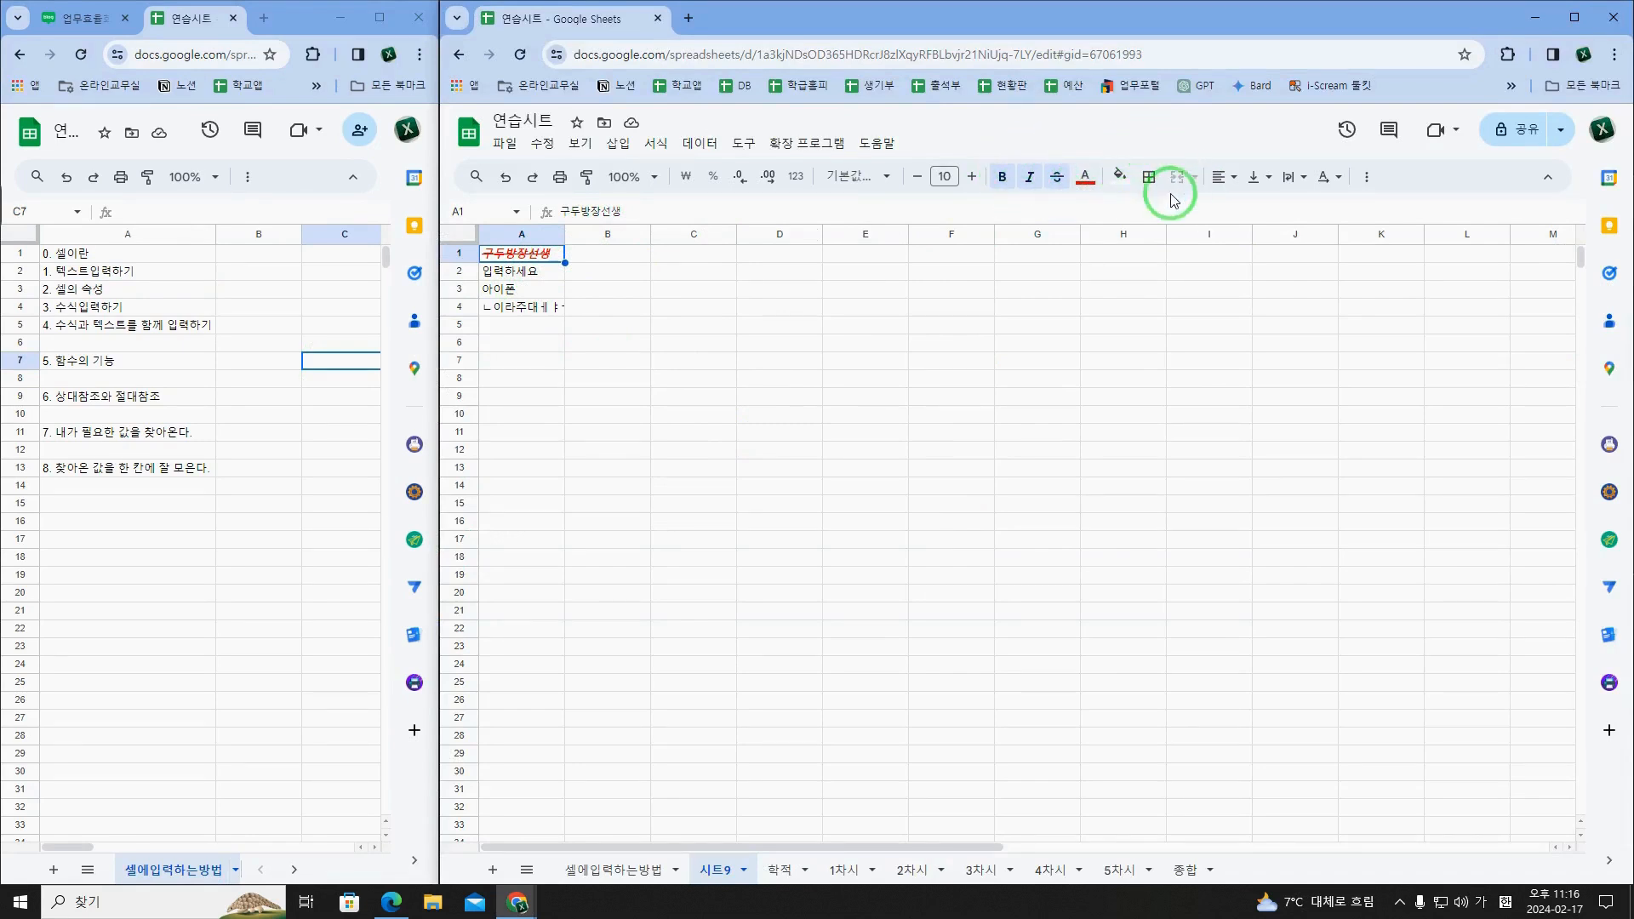
click(1120, 176)
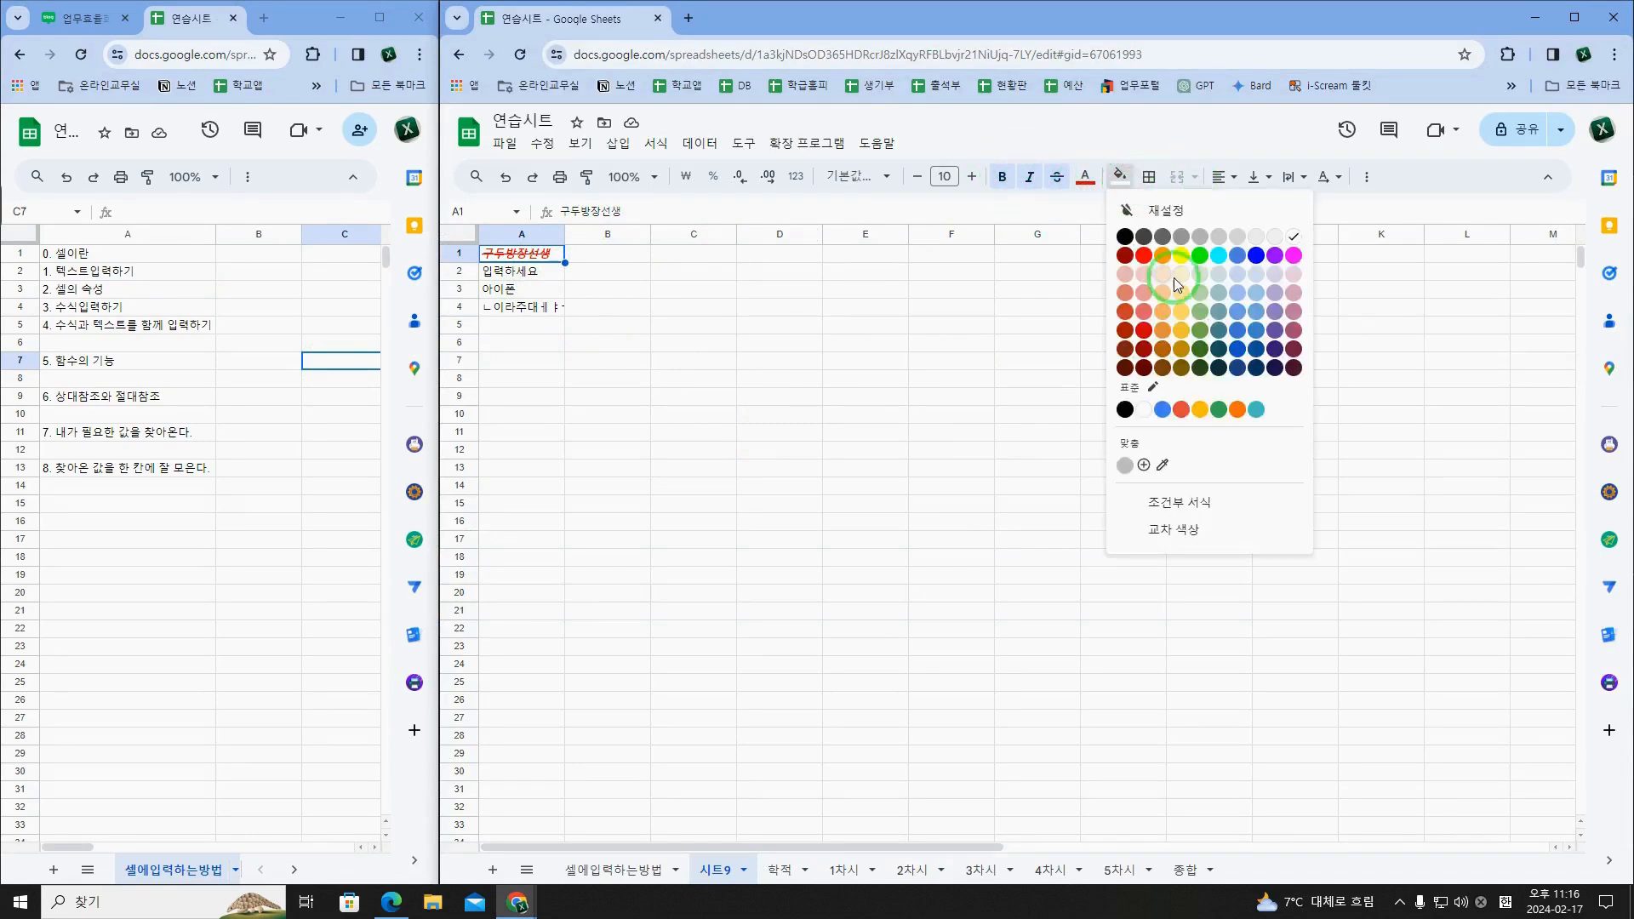
click(1219, 257)
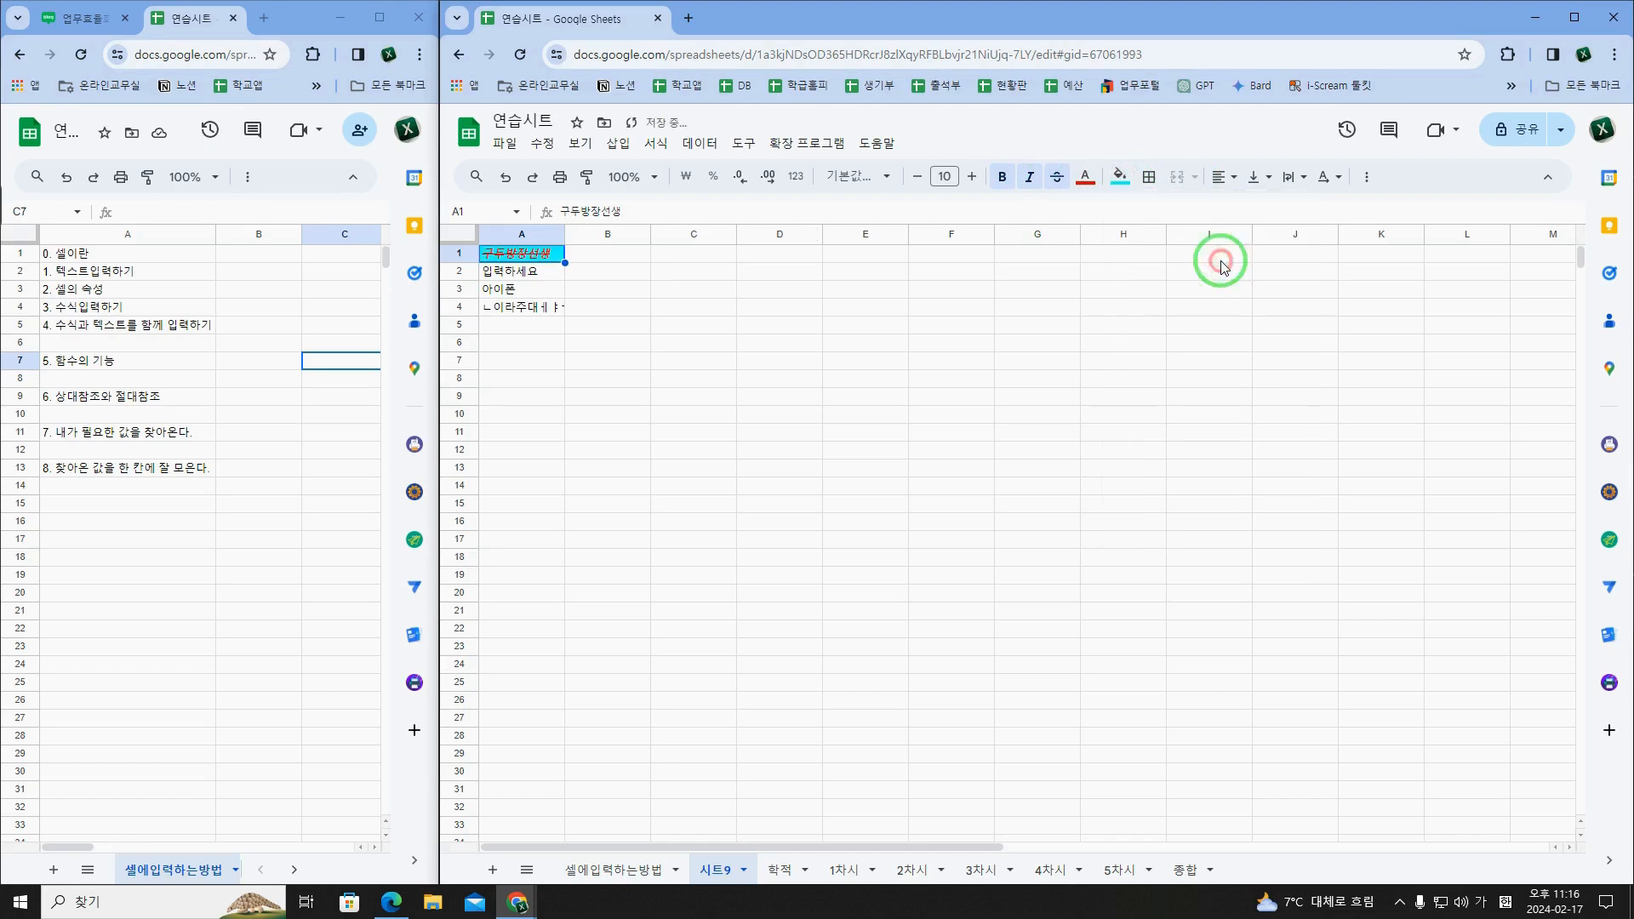
Step: Choose green and a line style for the borders, and apply them to the top and right edges of A1
click(1148, 176)
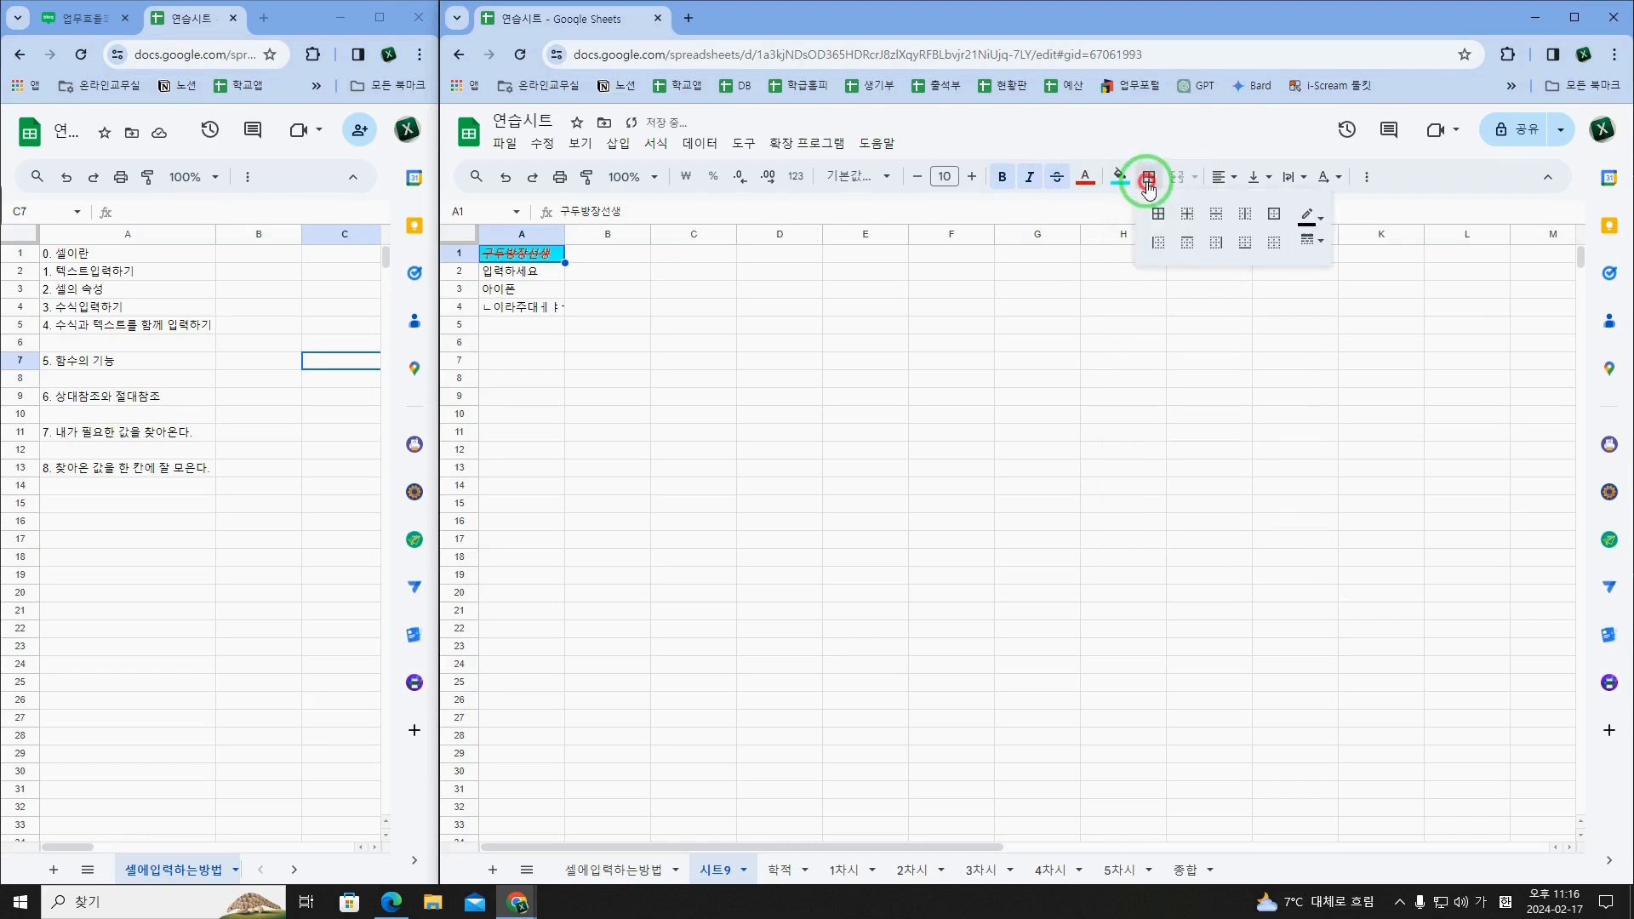
click(1307, 216)
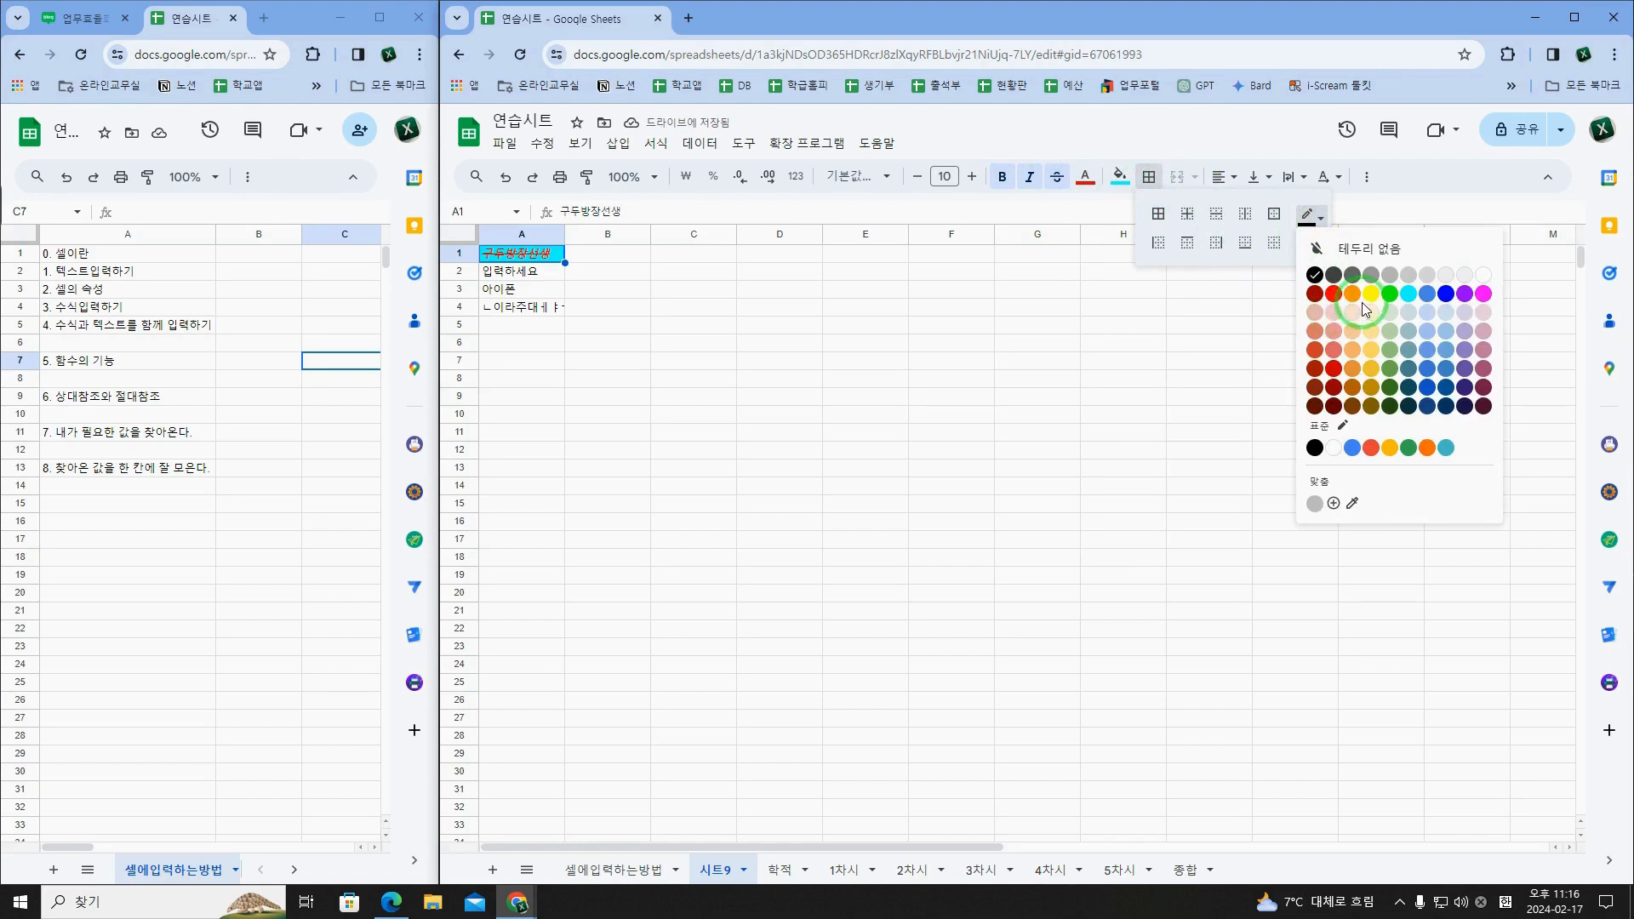
click(1392, 299)
click(1311, 242)
click(1342, 306)
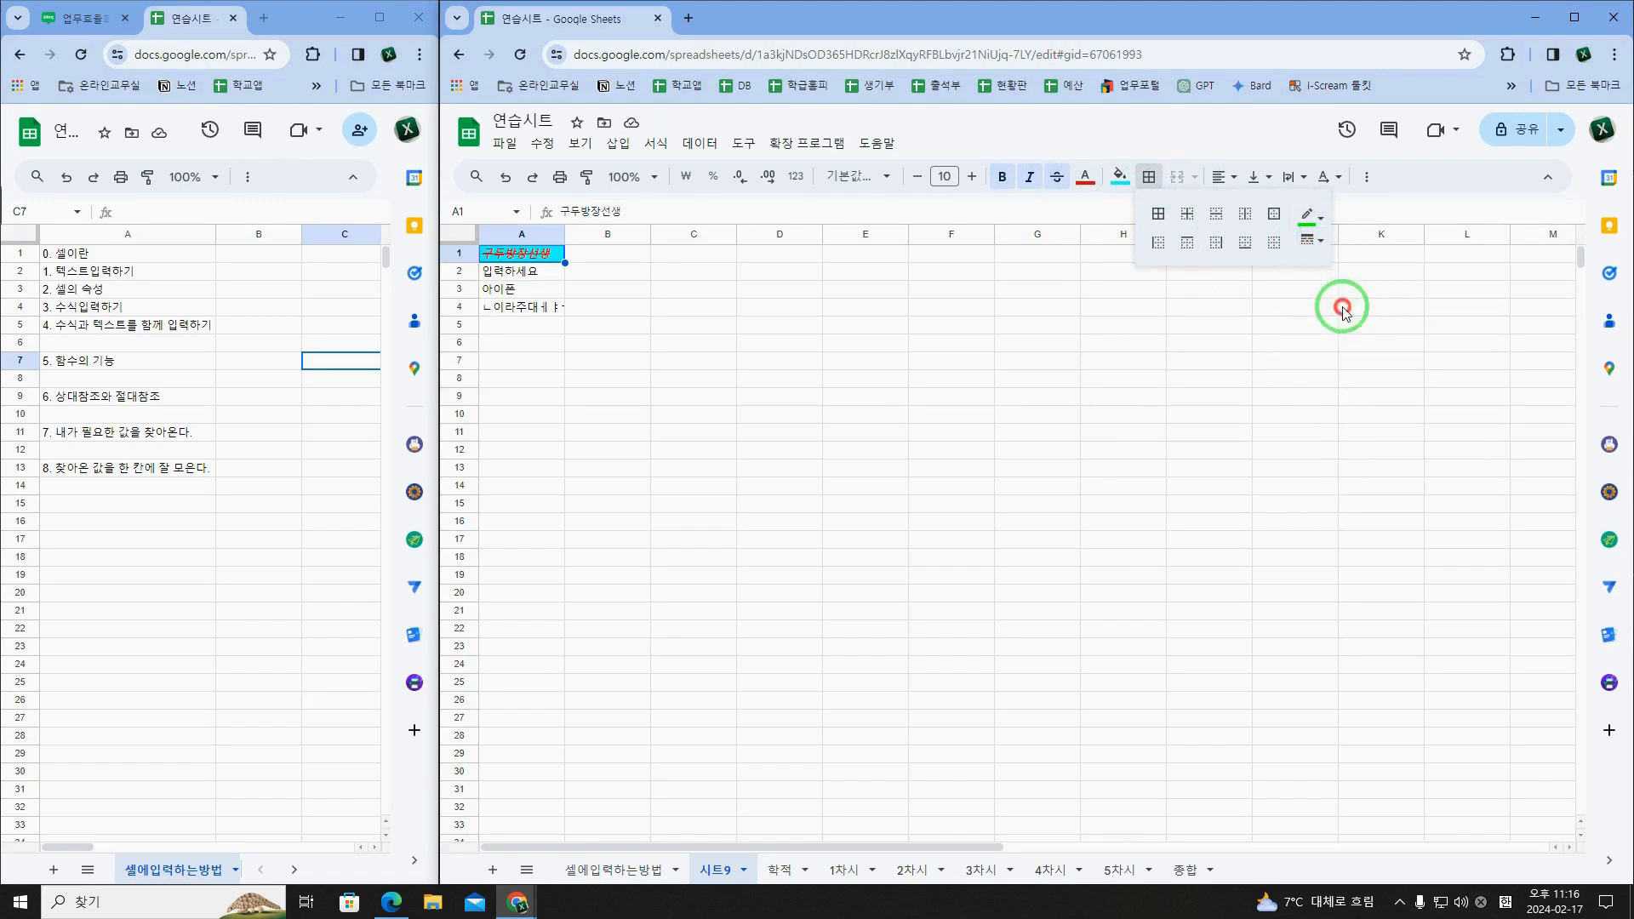
click(1187, 244)
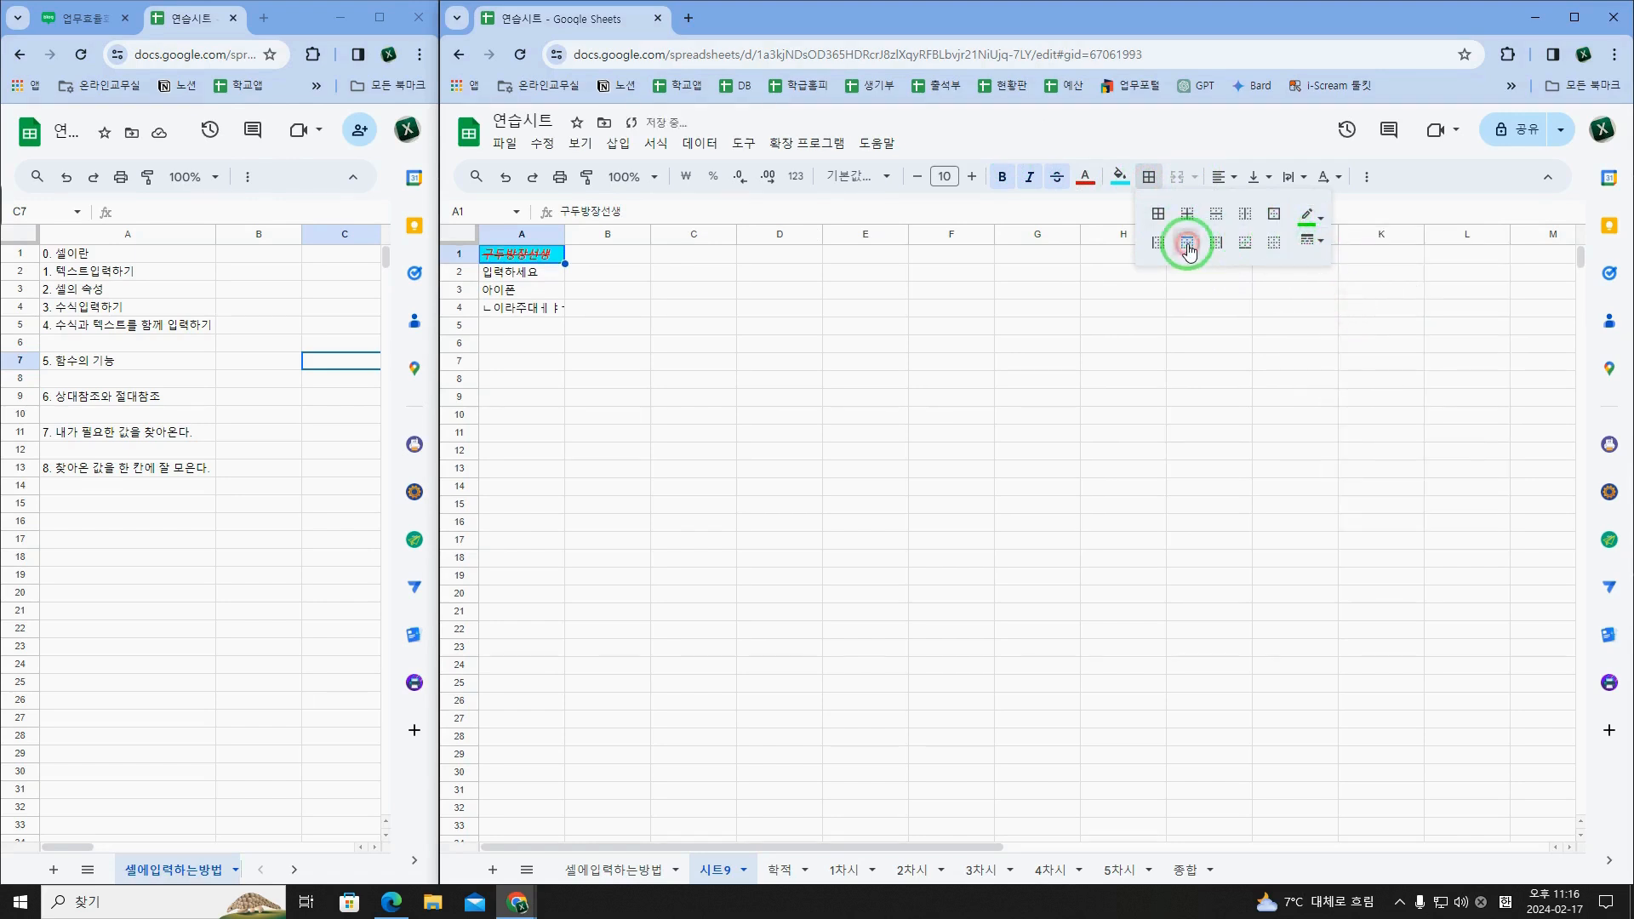
click(676, 311)
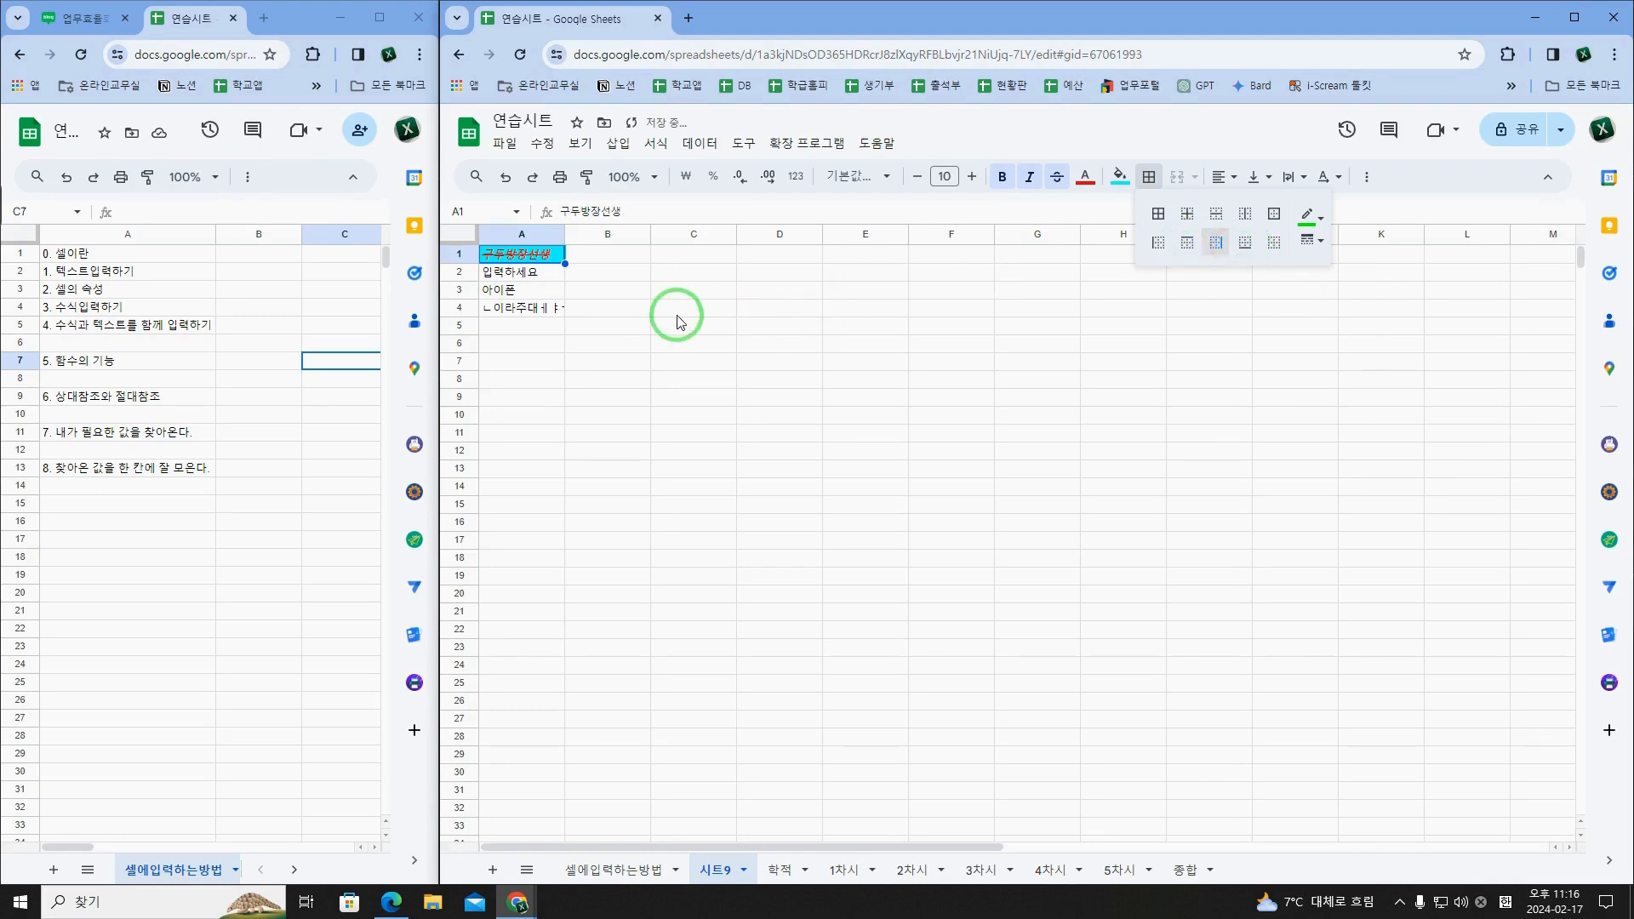
click(558, 258)
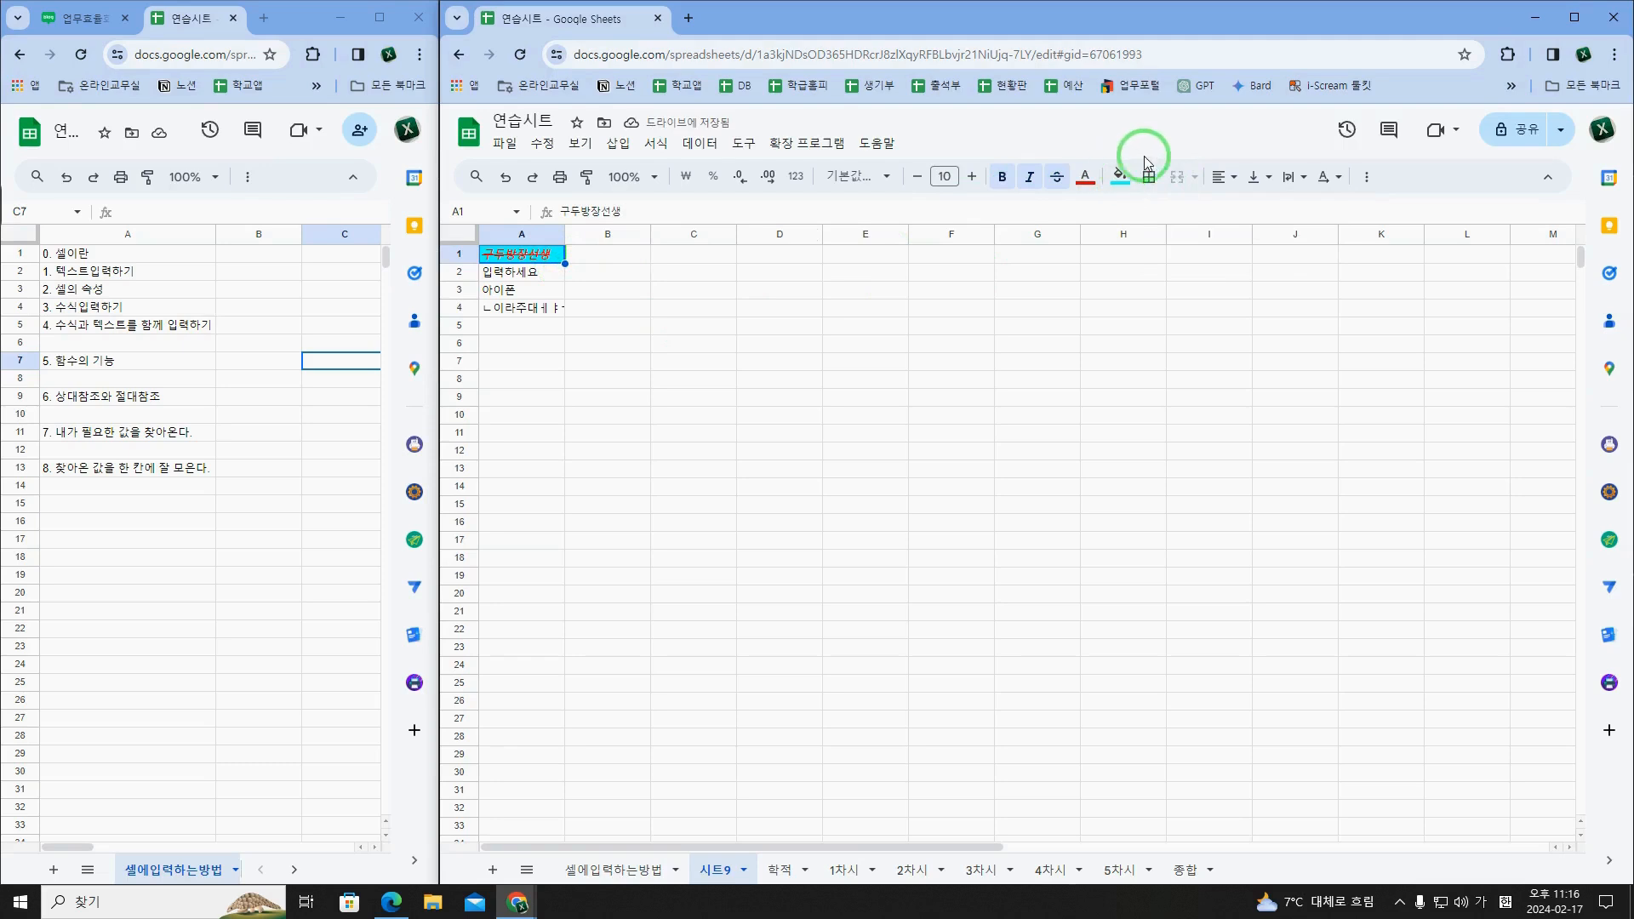
Step: Centre the text of A1 horizontally and align it vertically to the top of the cell
click(1233, 179)
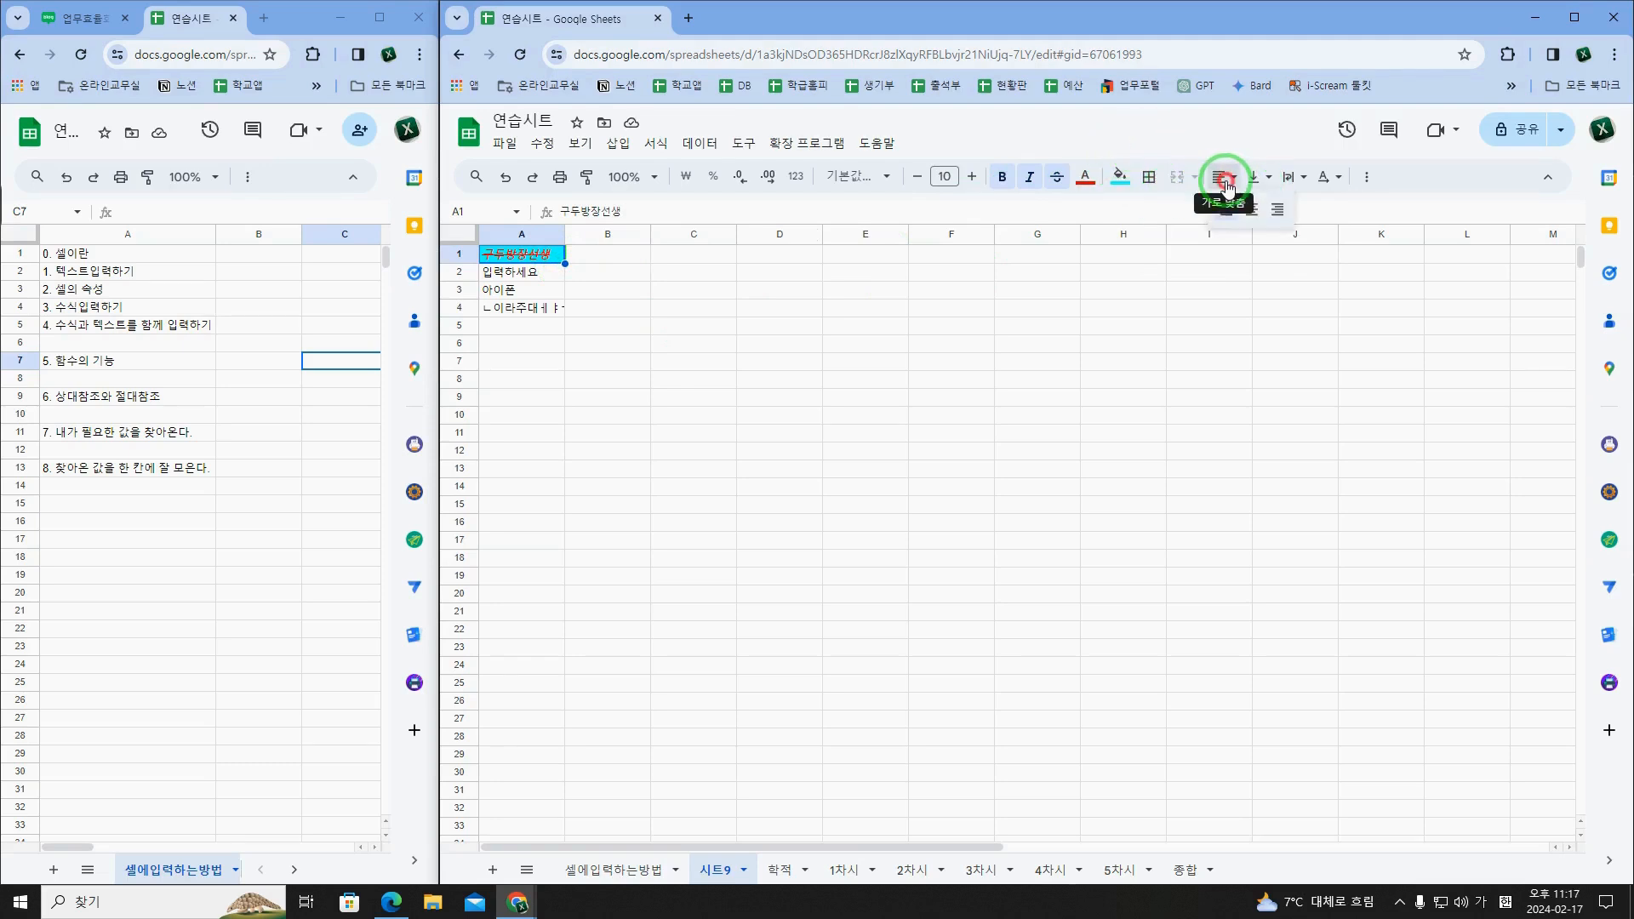
click(1251, 209)
click(1255, 177)
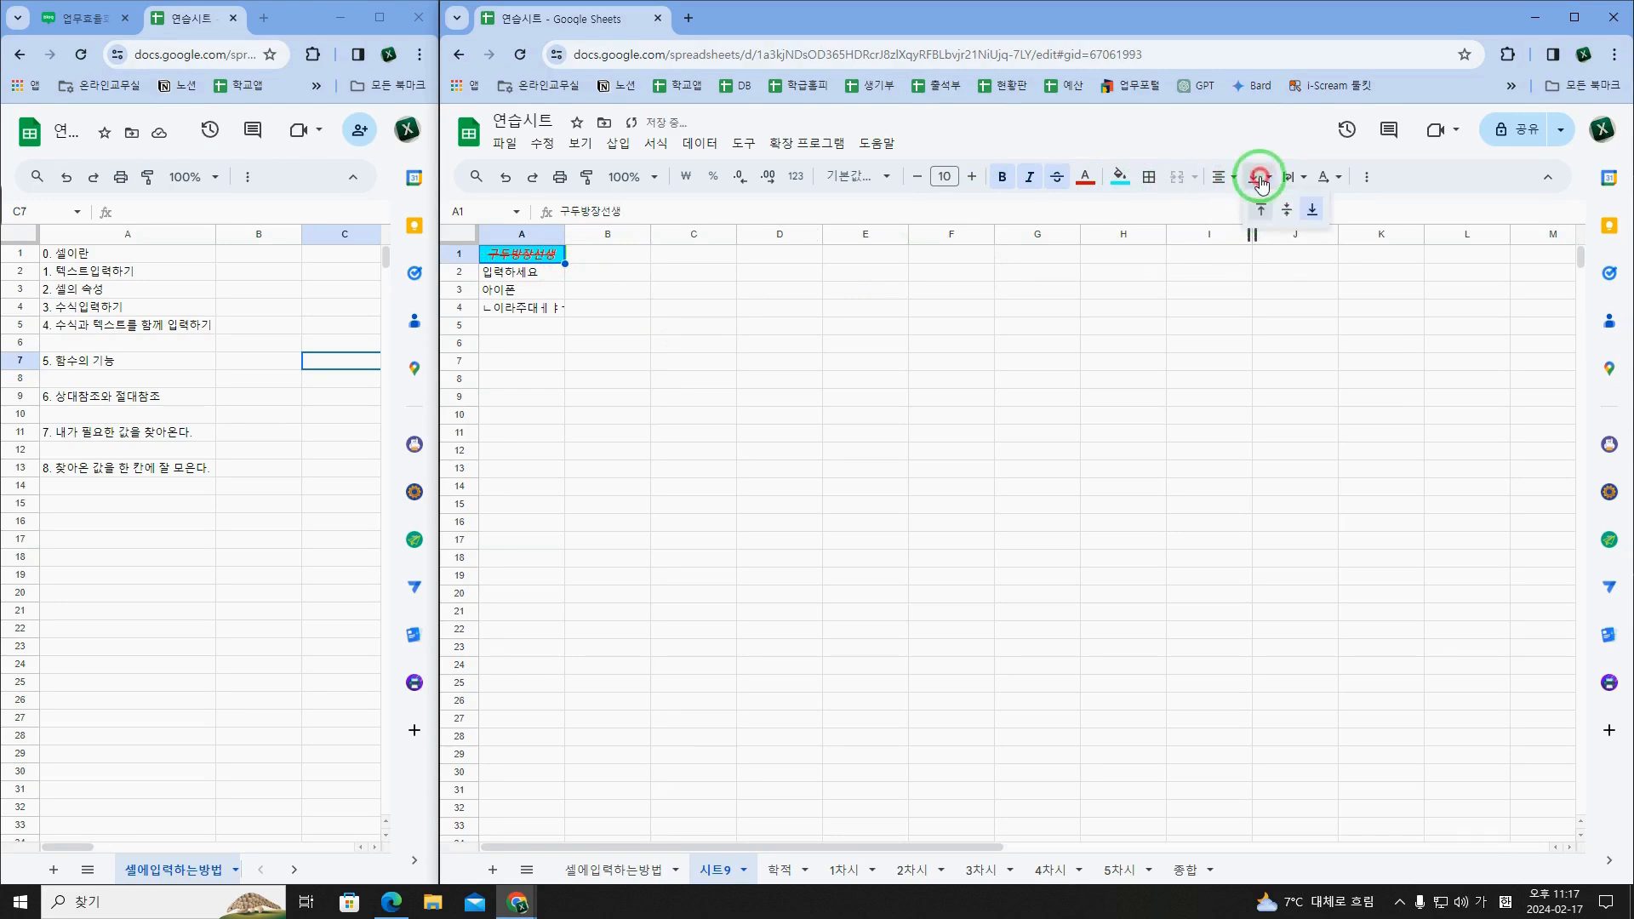
click(1264, 218)
Step: Increase the height of row 1 to several times its size and try middle and bottom vertical alignment on it
click(459, 254)
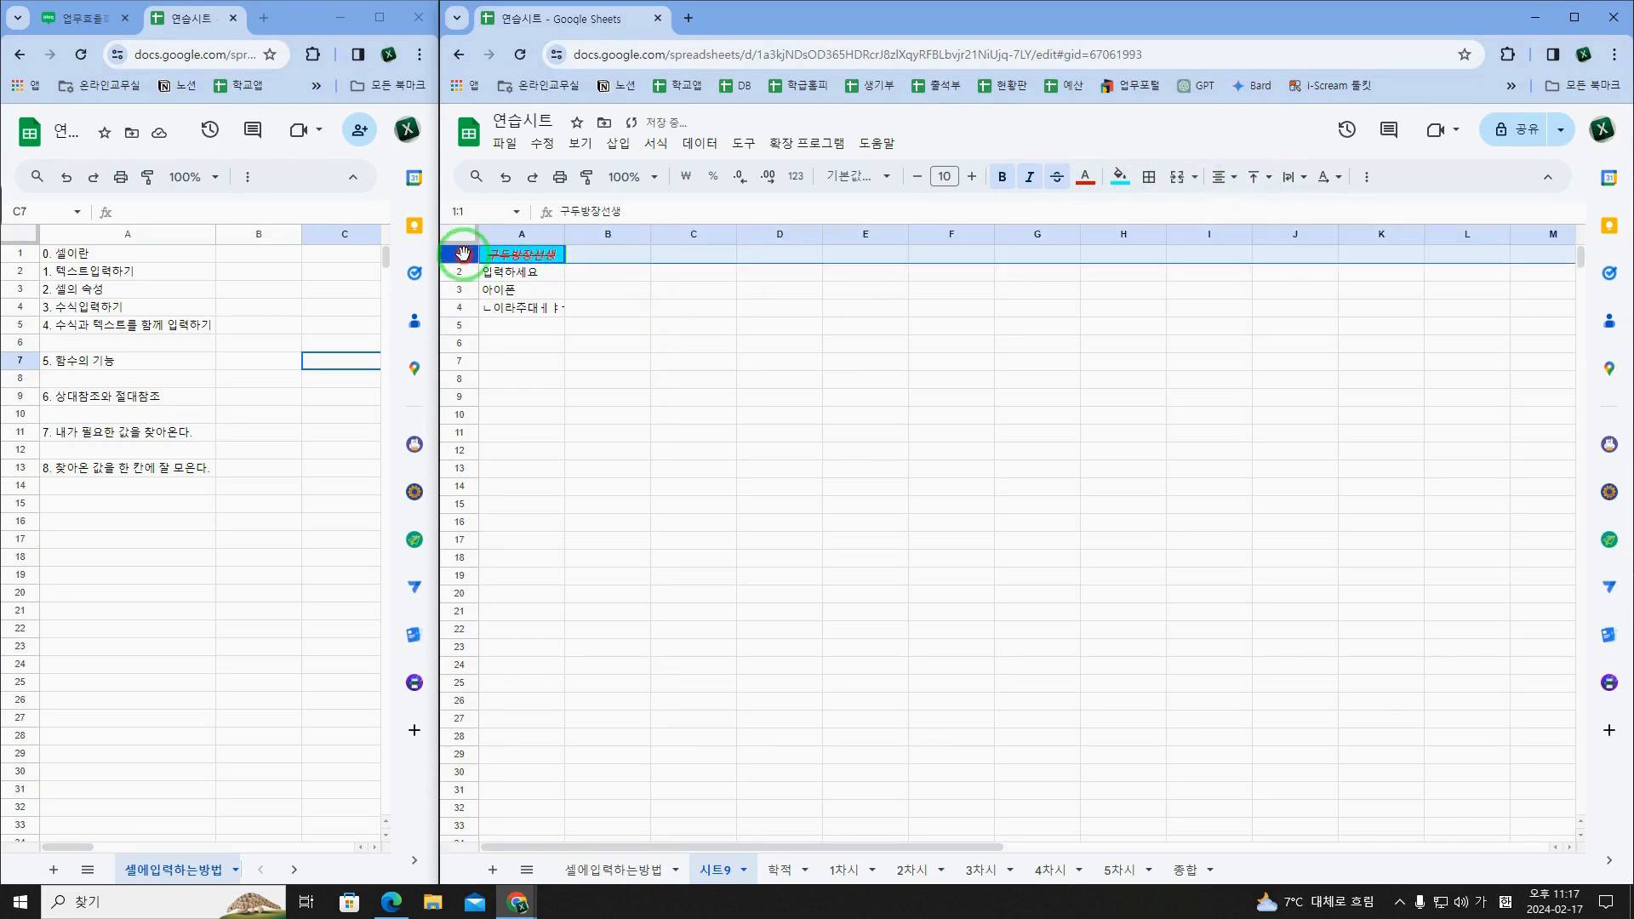
drag(460, 263, 473, 368)
click(1254, 177)
click(1281, 209)
click(1254, 177)
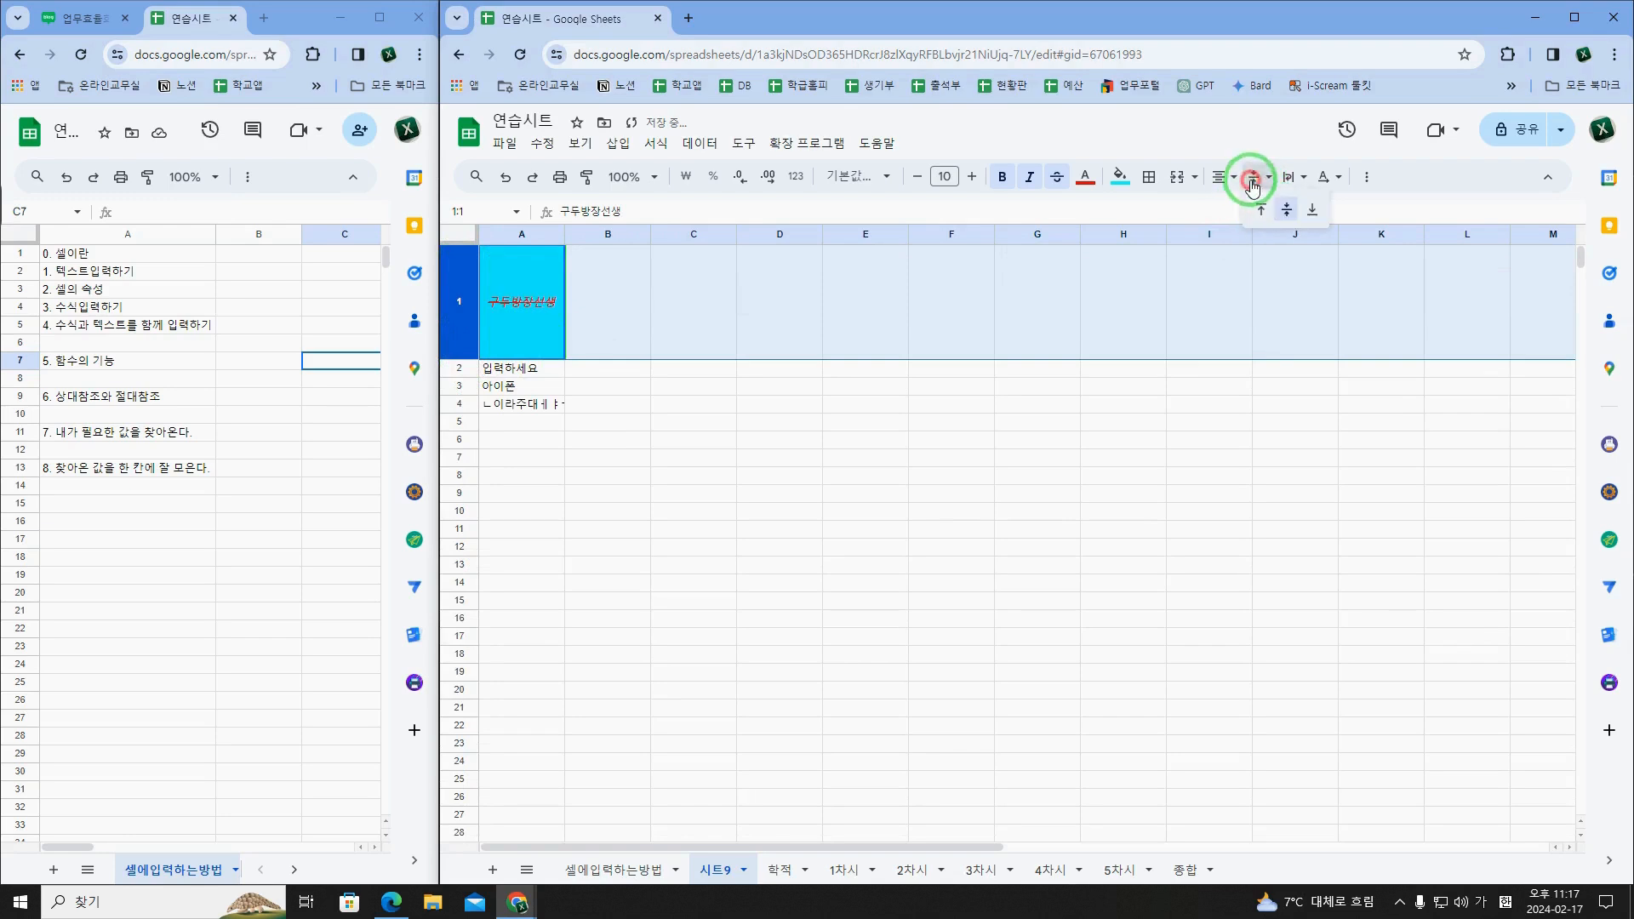
click(1310, 216)
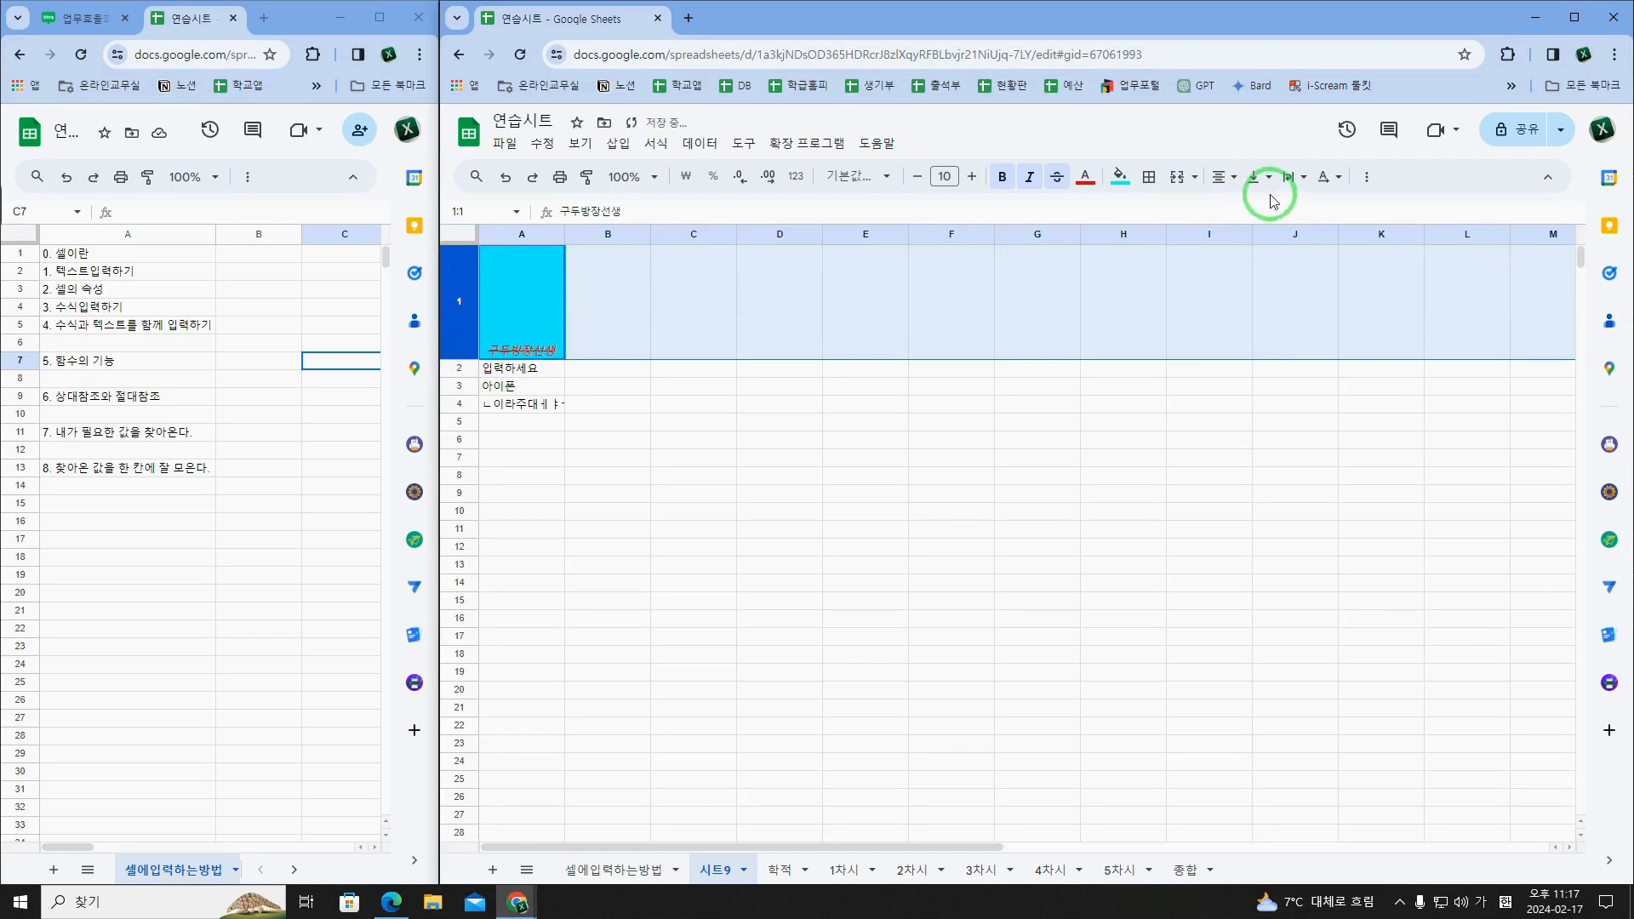
click(1293, 177)
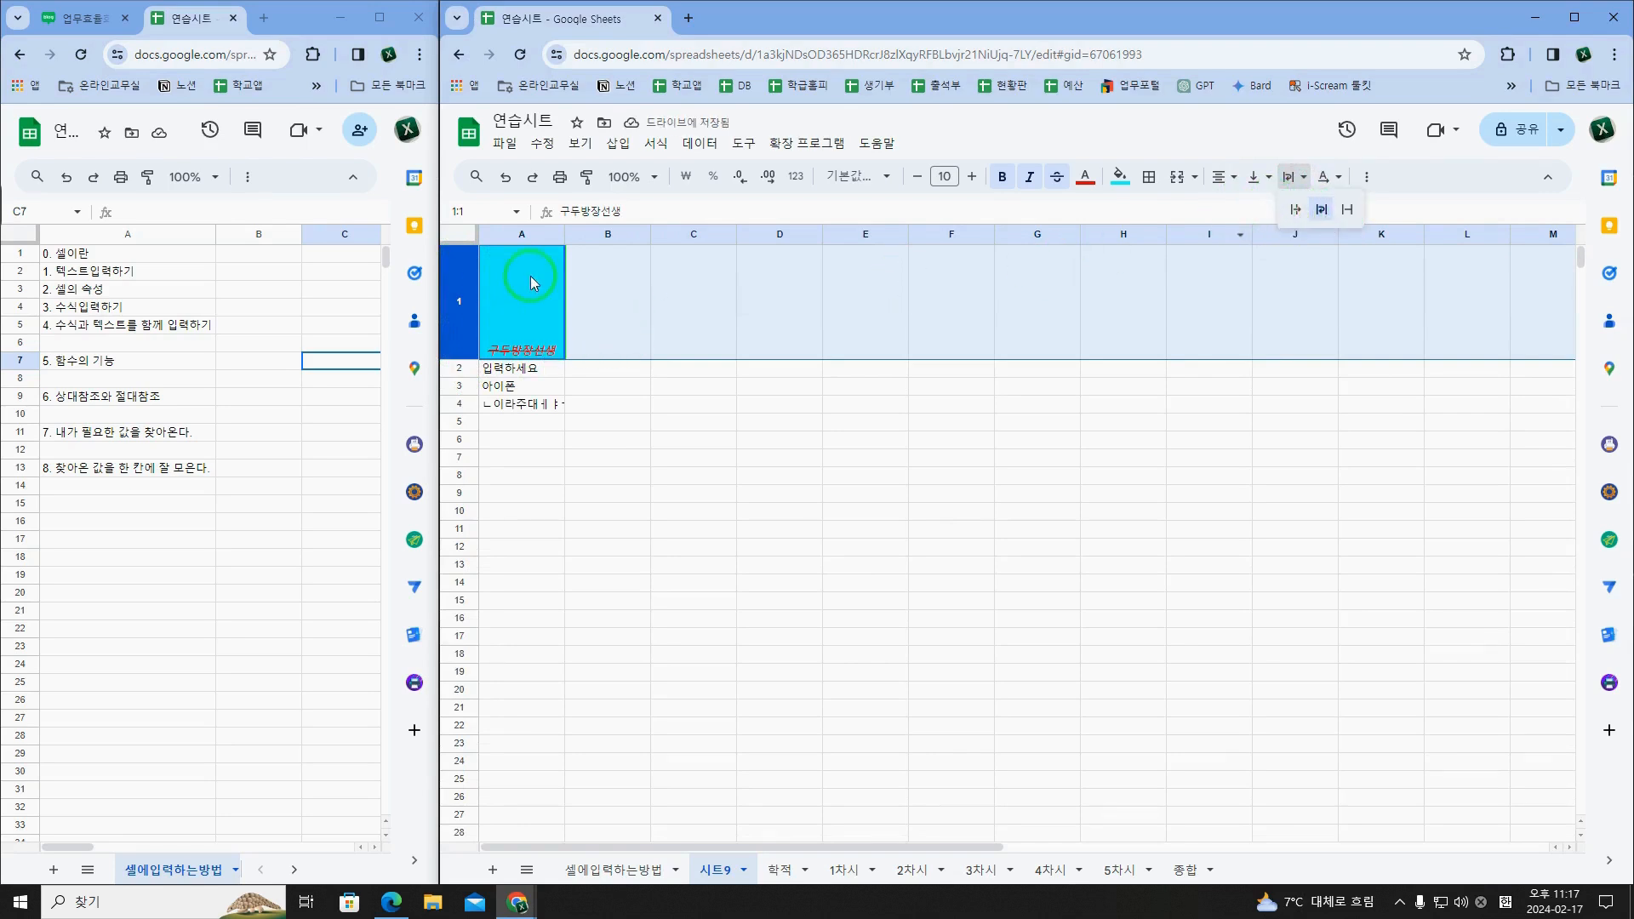
Step: Try left alignment on row 1, and set the row to middle vertical and centre horizontal alignment
click(1220, 177)
click(1226, 209)
click(1251, 177)
click(1280, 209)
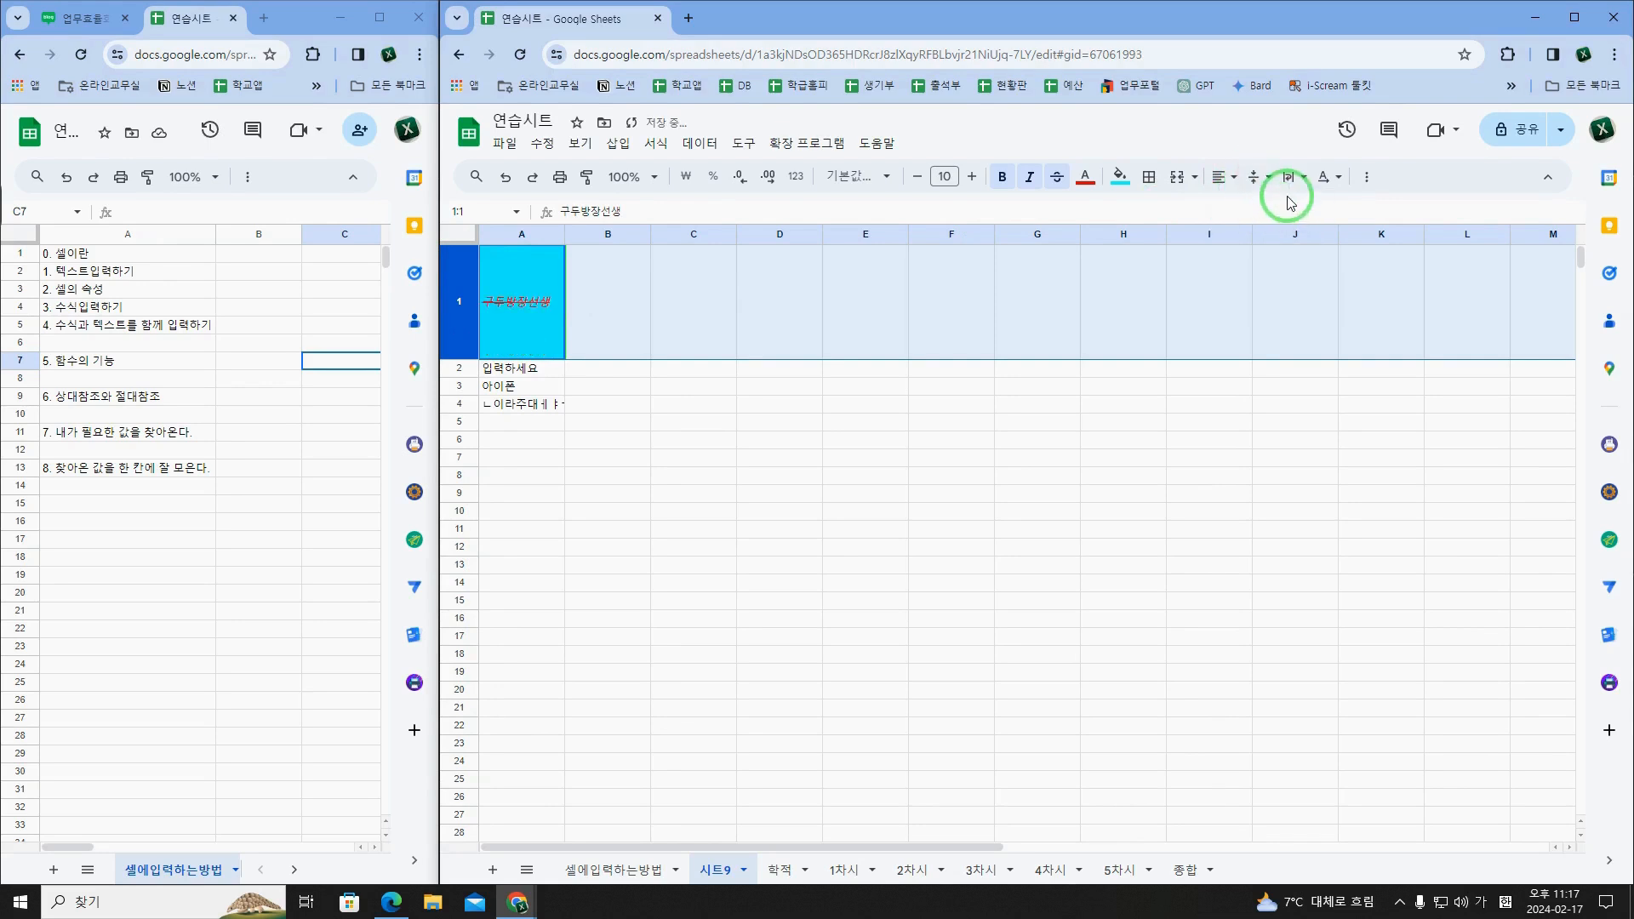
click(1220, 177)
click(1247, 208)
Step: Select the topic 2. 셀의 속성 in A3 of the 셀에입력하는방법 sheet
mouse_move(985, 153)
mouse_down()
mouse_move(1167, 161)
mouse_move(1314, 143)
mouse_move(1340, 158)
mouse_up()
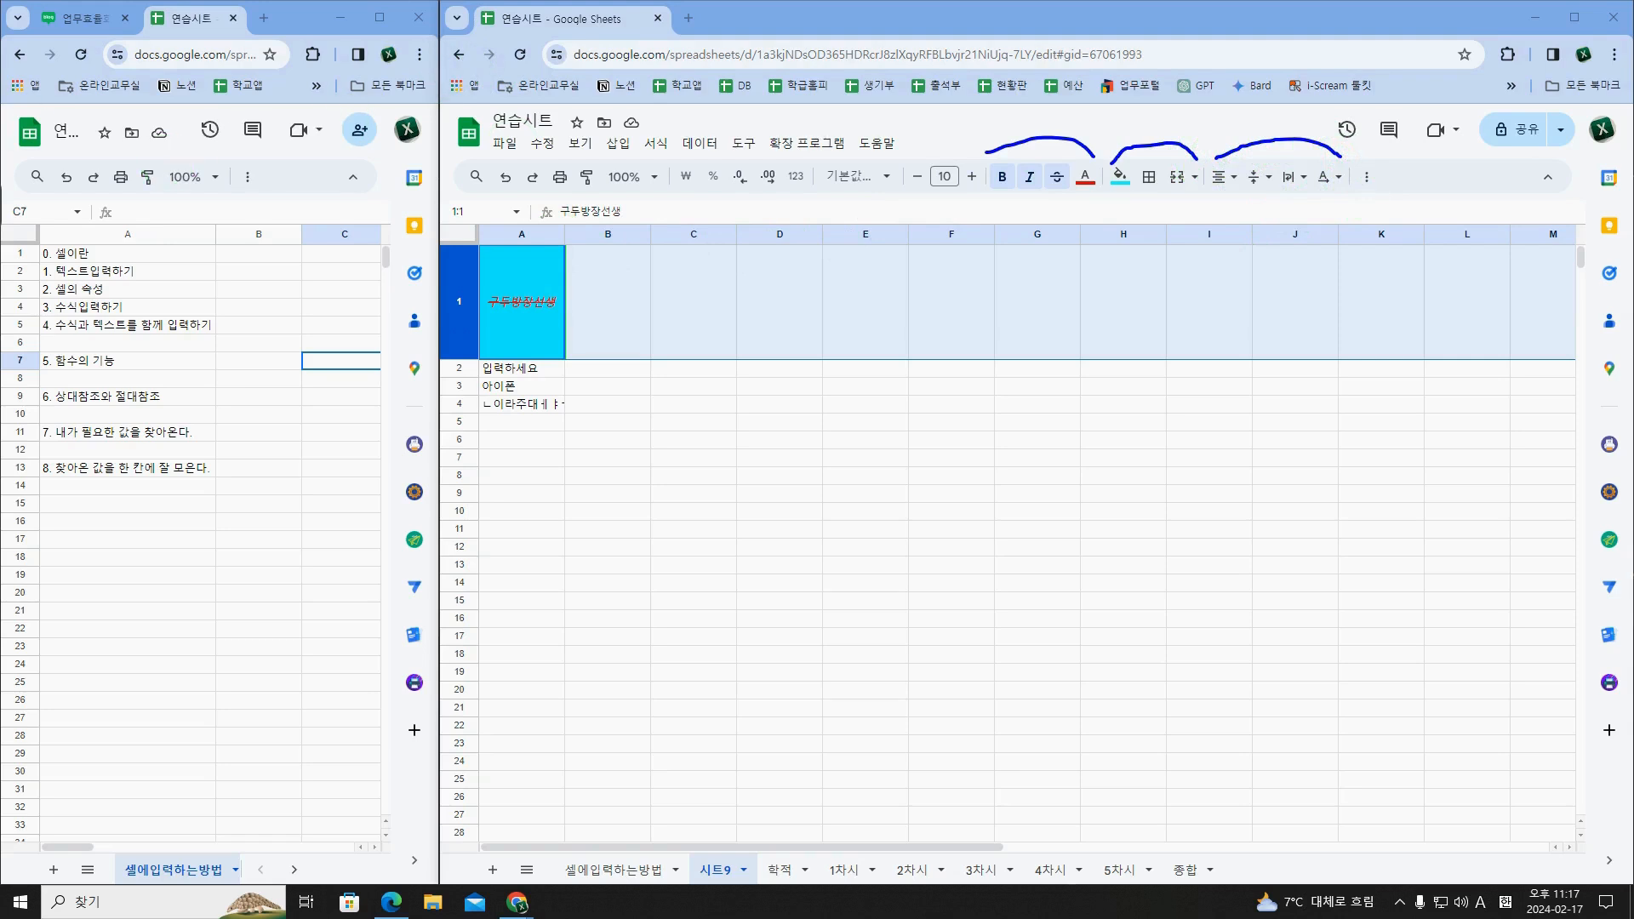
click(135, 269)
click(141, 291)
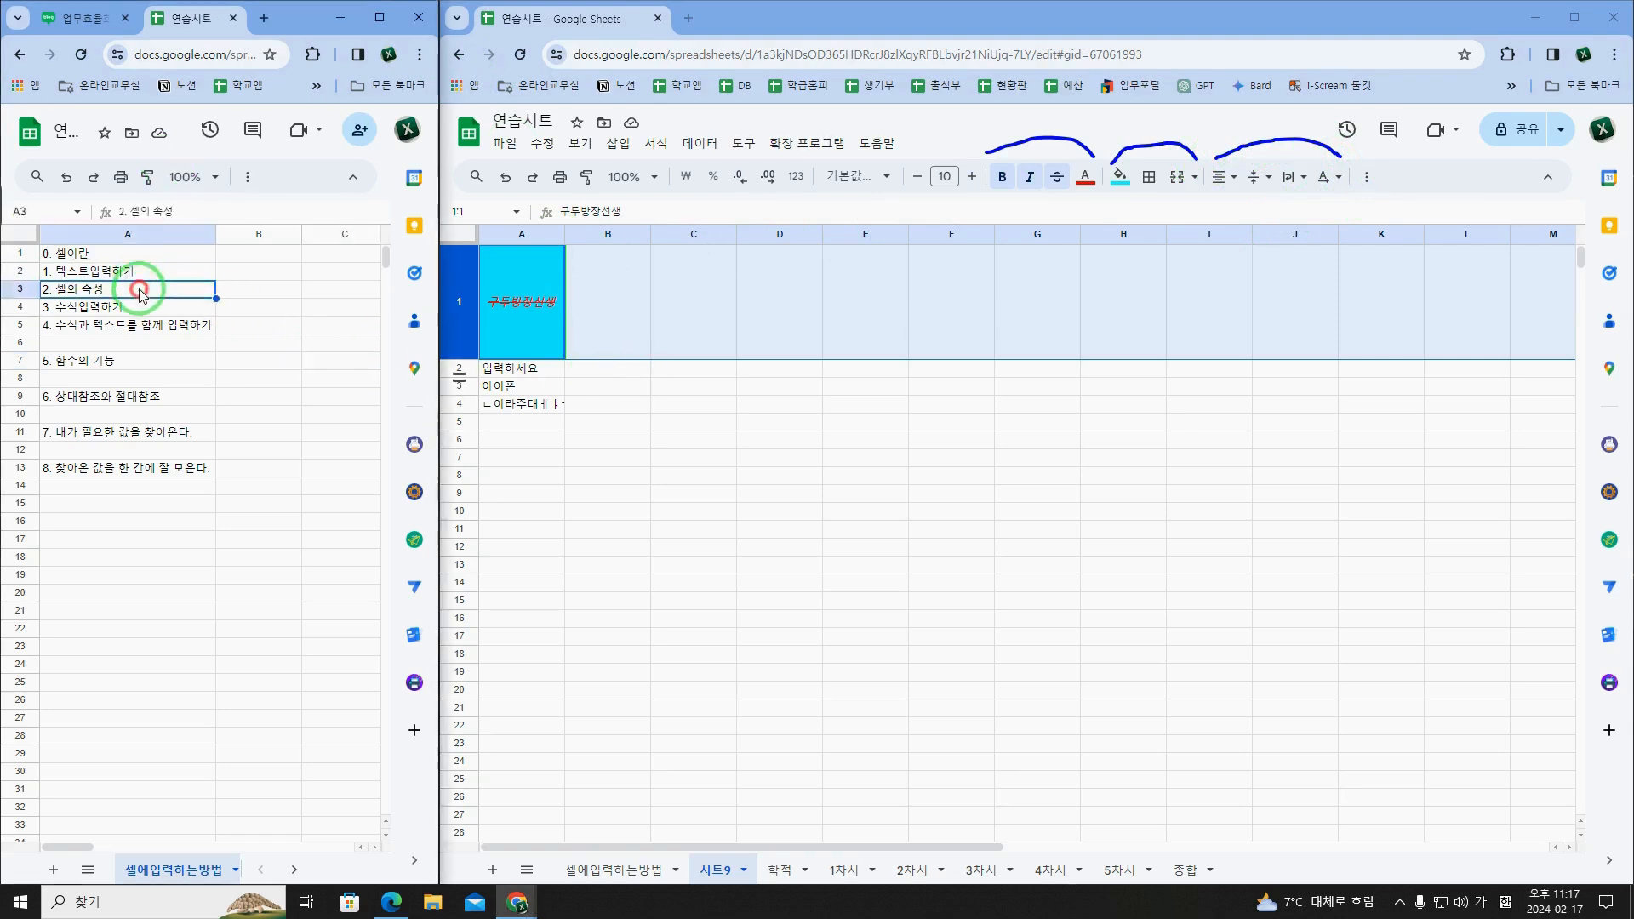
Step: Copy the formatted cell A1 of 시트9 and paste it with its formatting into C1
click(557, 337)
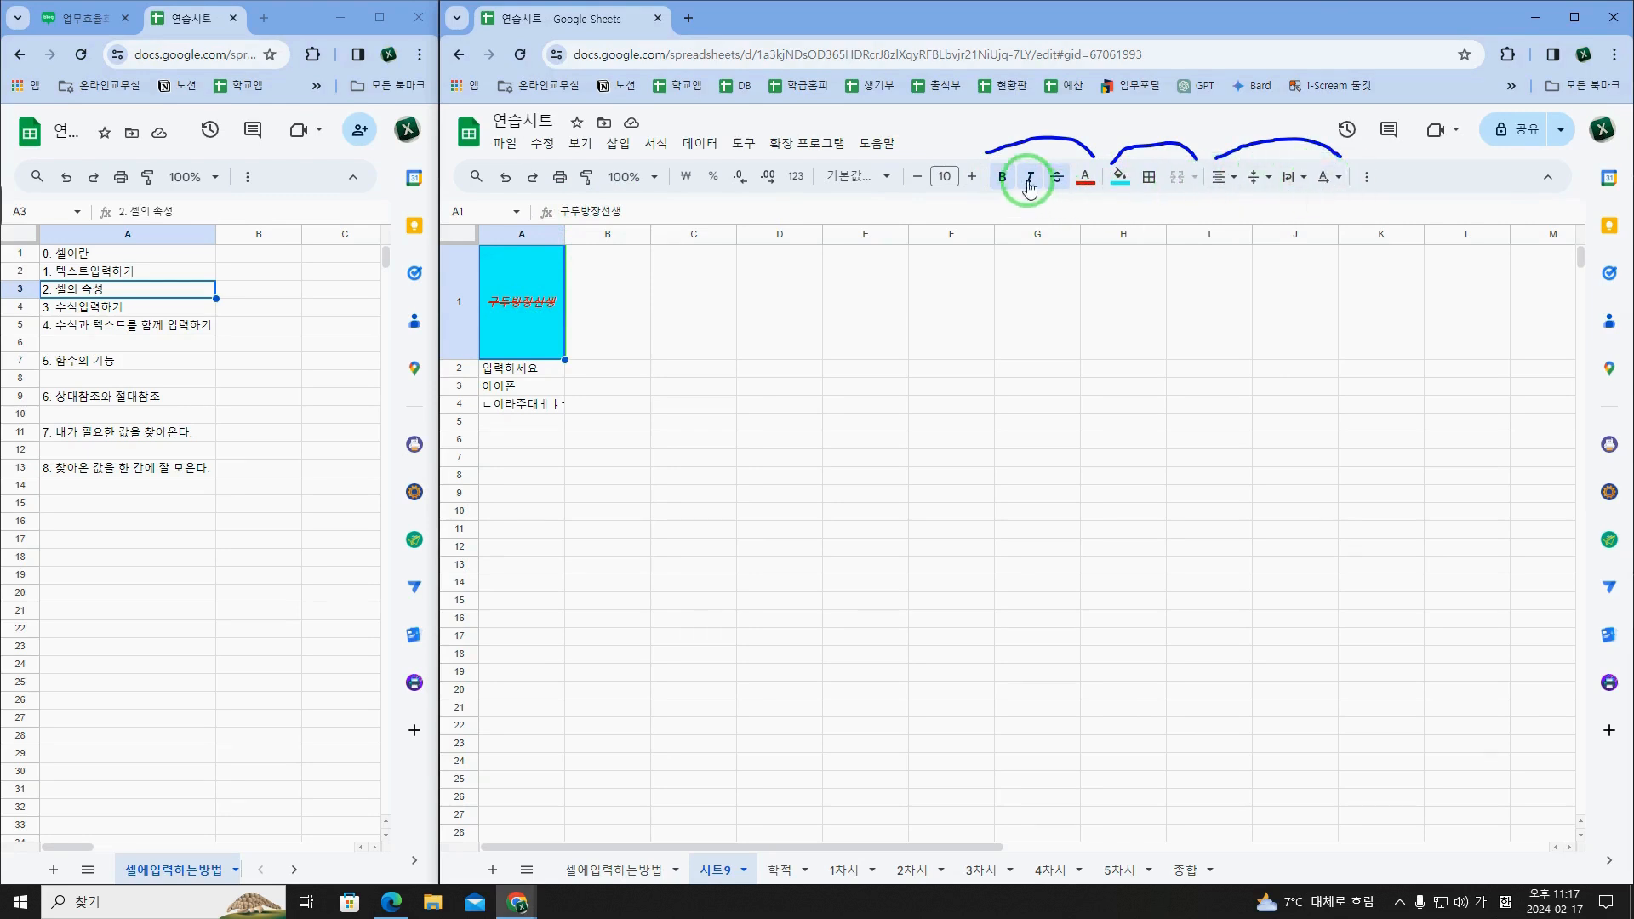
click(620, 312)
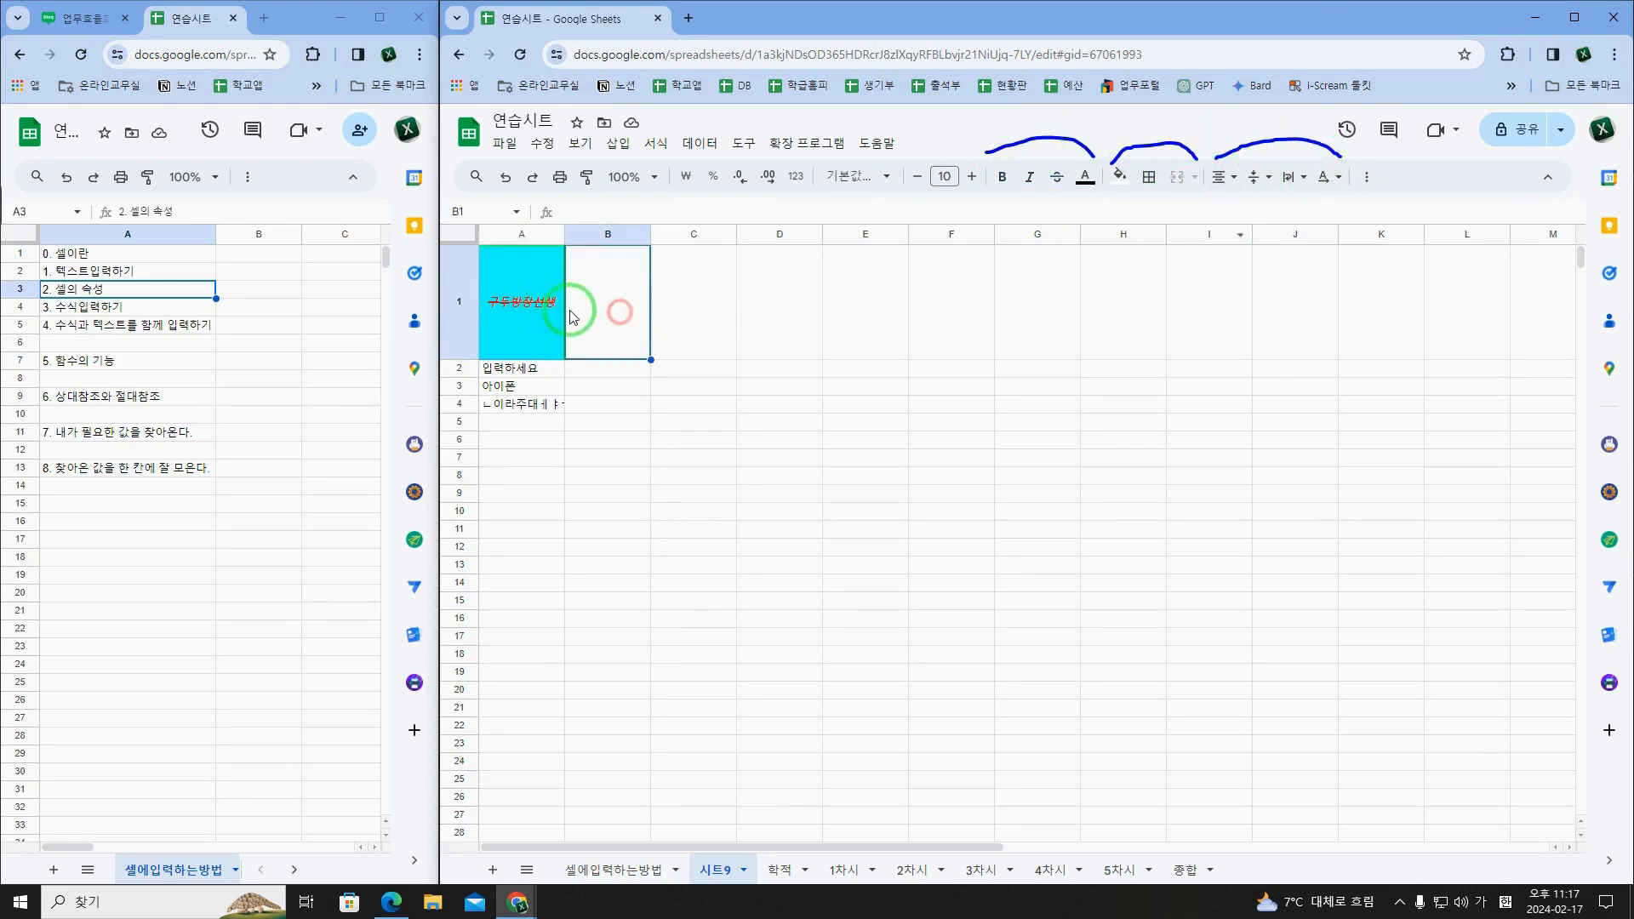
click(549, 316)
right_click(549, 316)
click(572, 316)
right_click(699, 313)
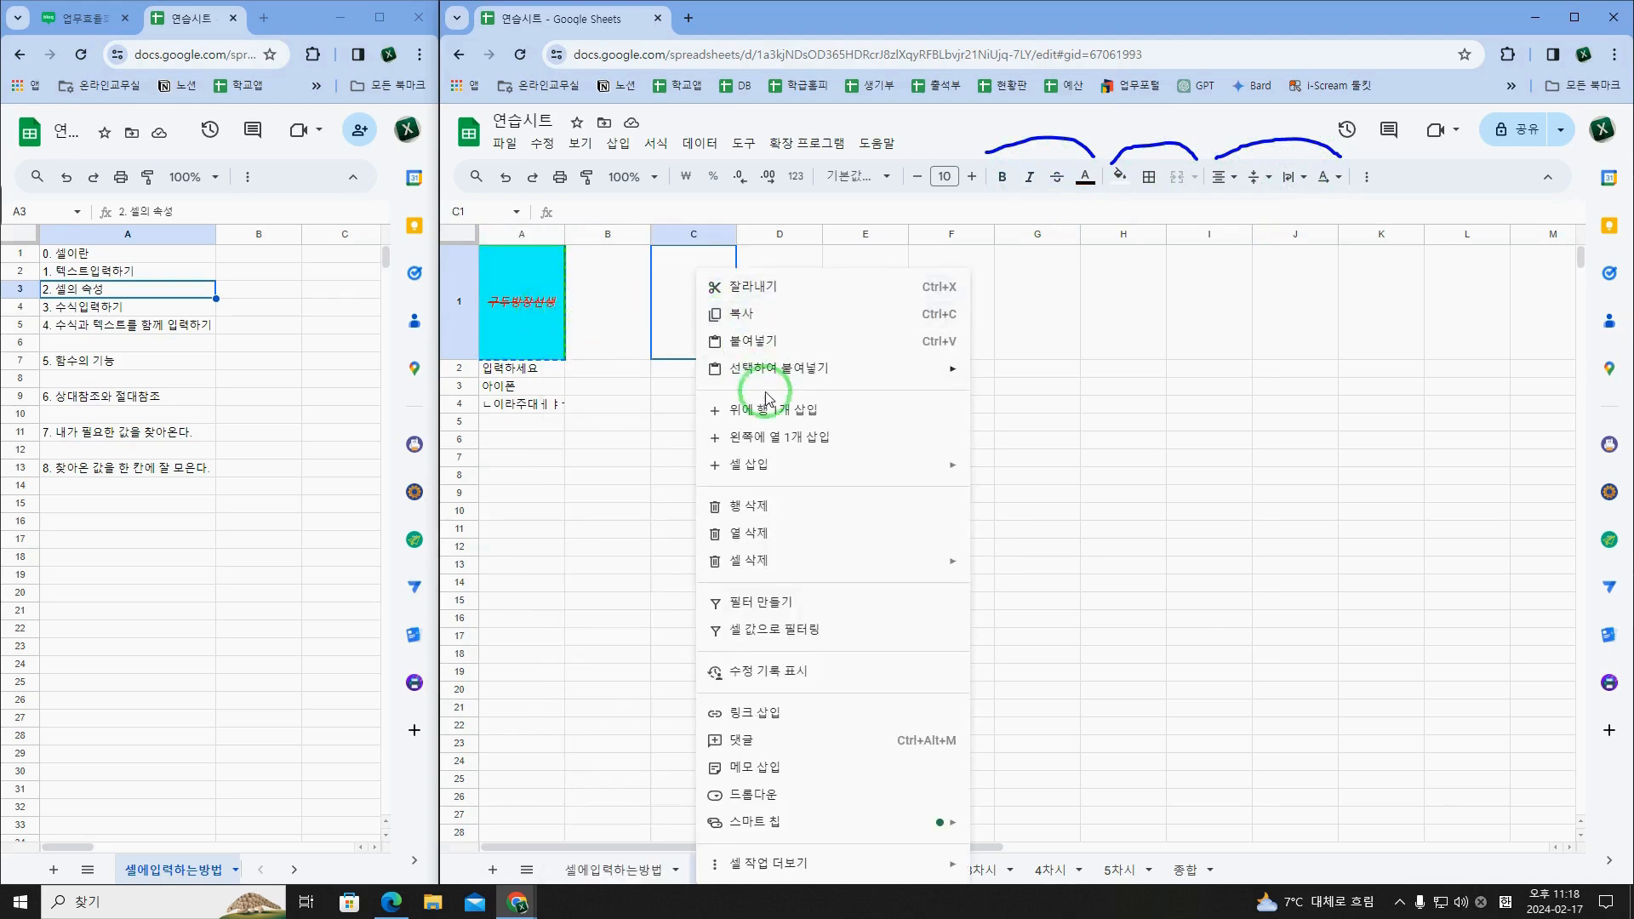
click(769, 350)
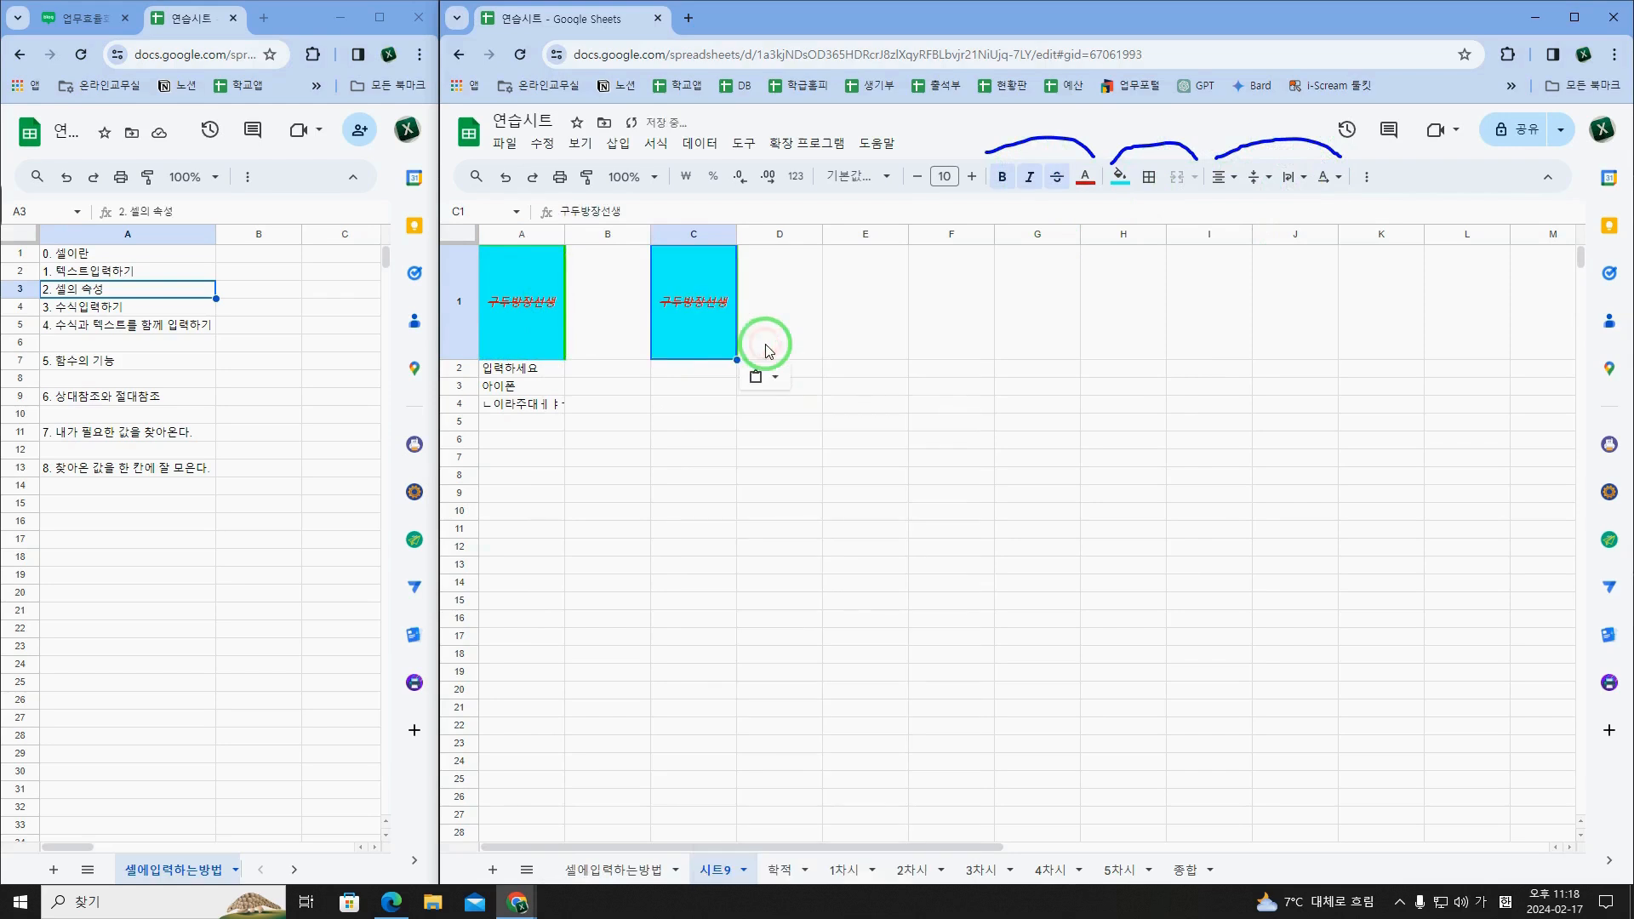
click(758, 339)
click(787, 460)
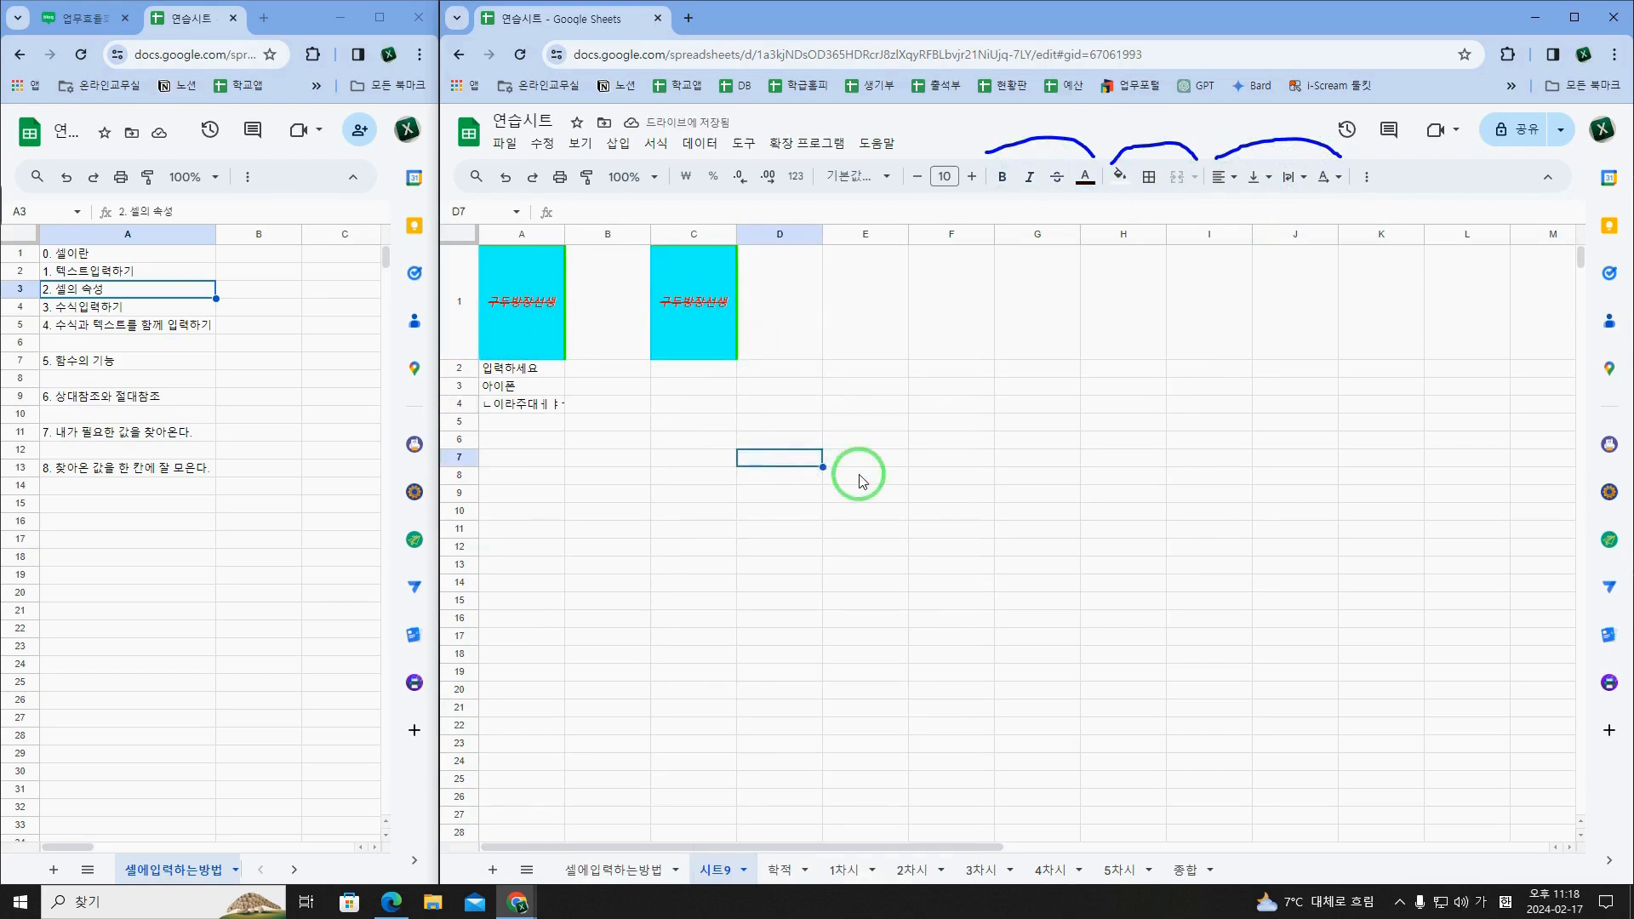
Step: Change the right border colour of cell A1 in 시트9 to red
click(524, 311)
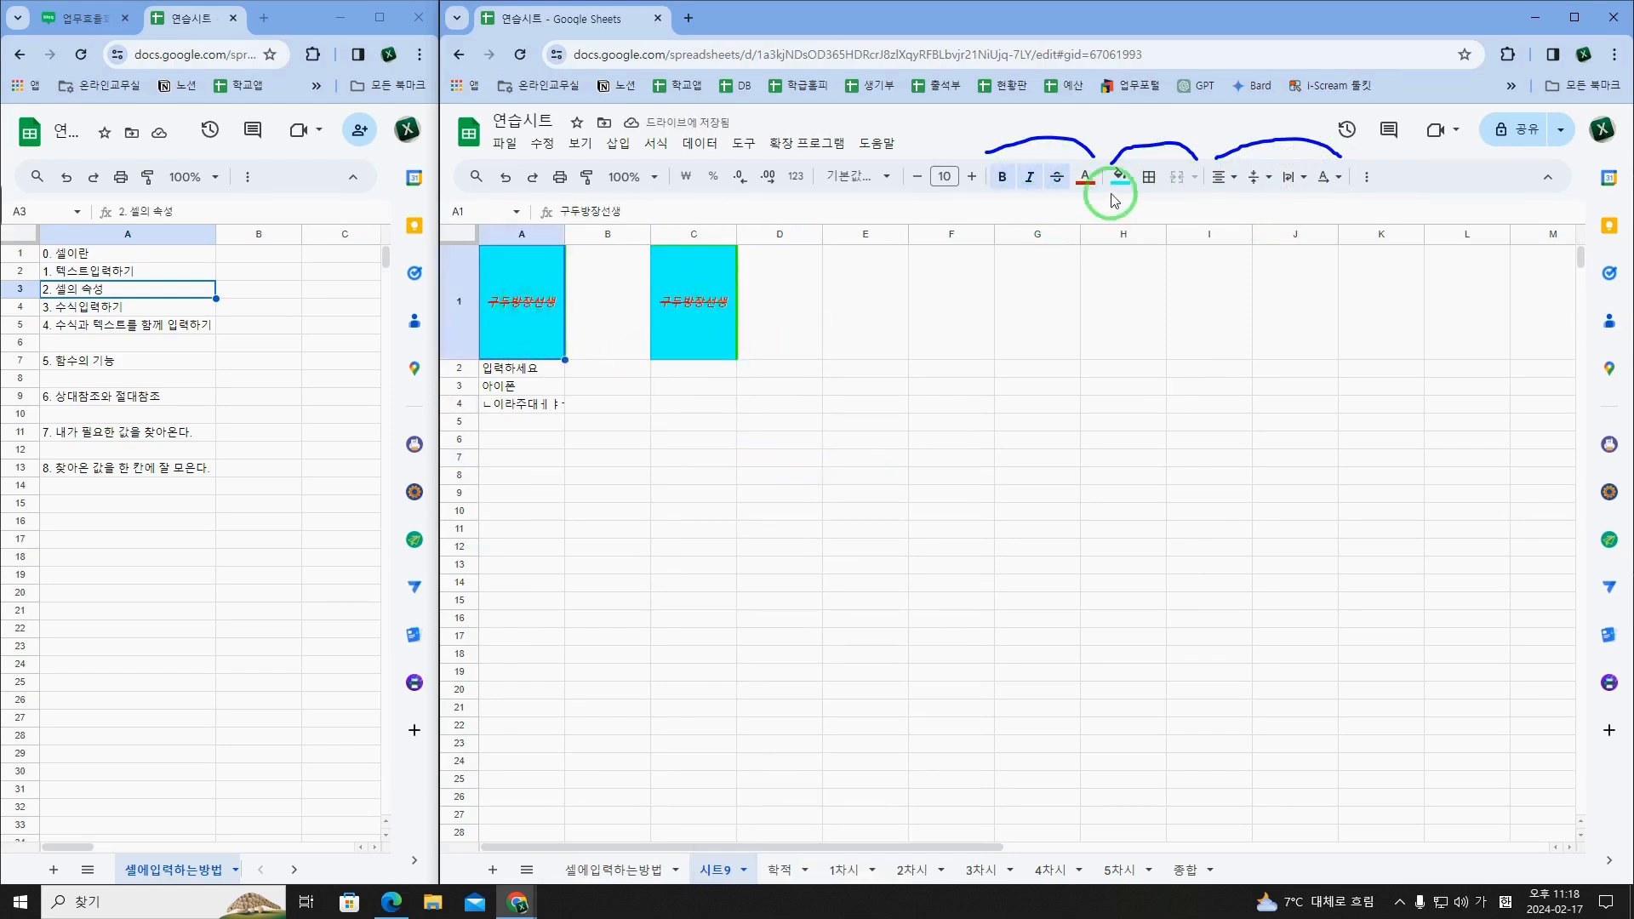
click(1150, 179)
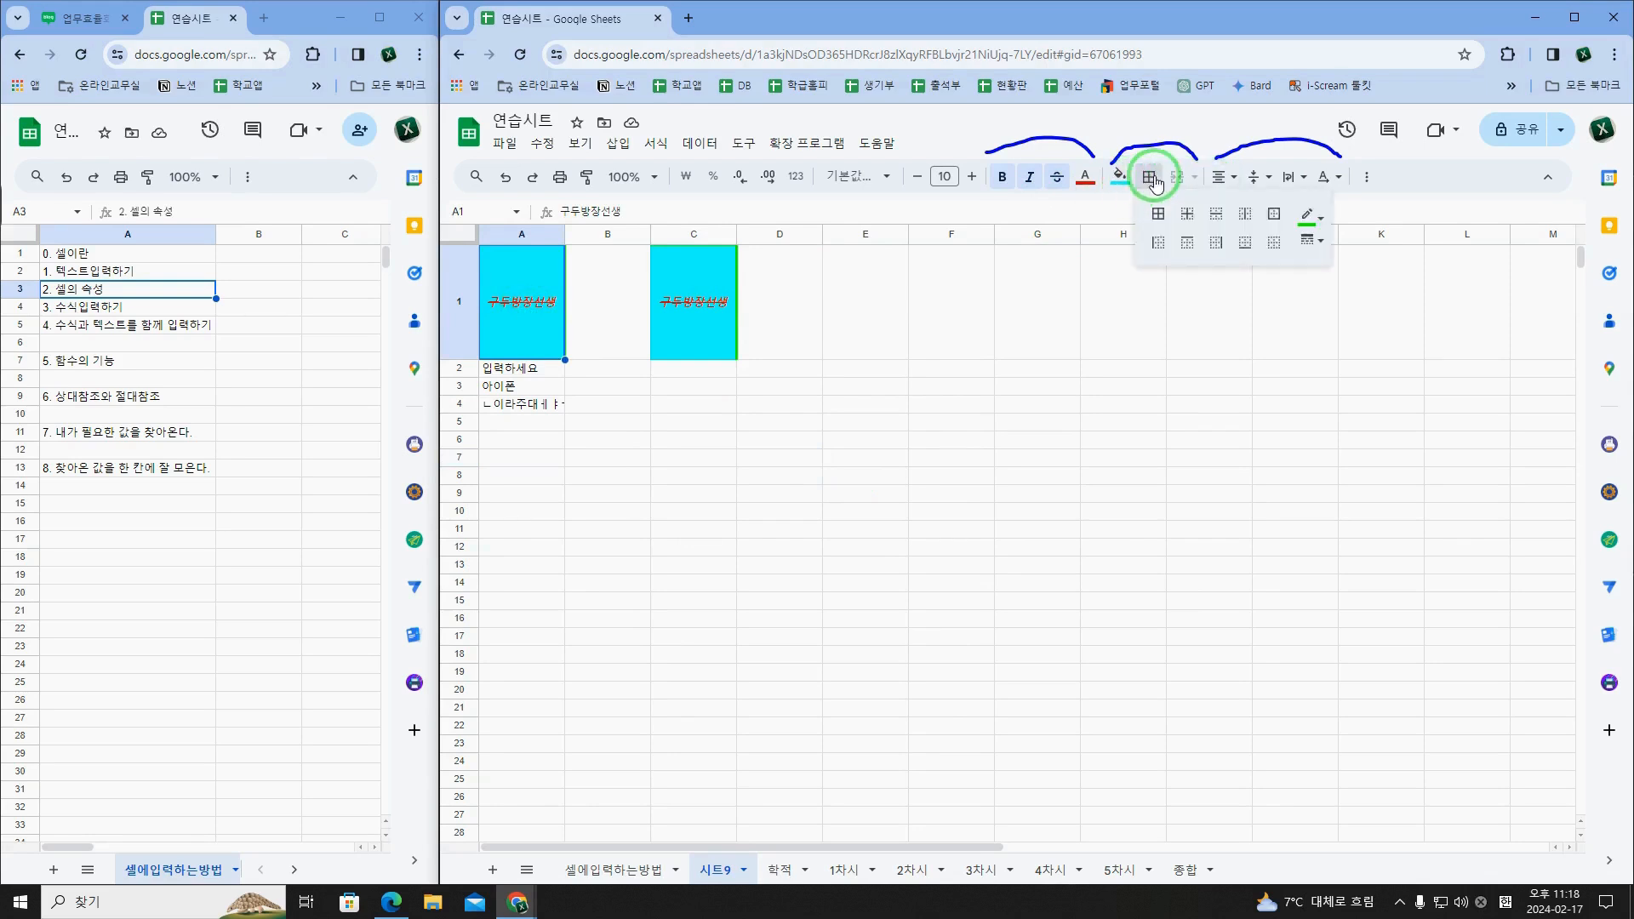
click(1324, 223)
click(1333, 293)
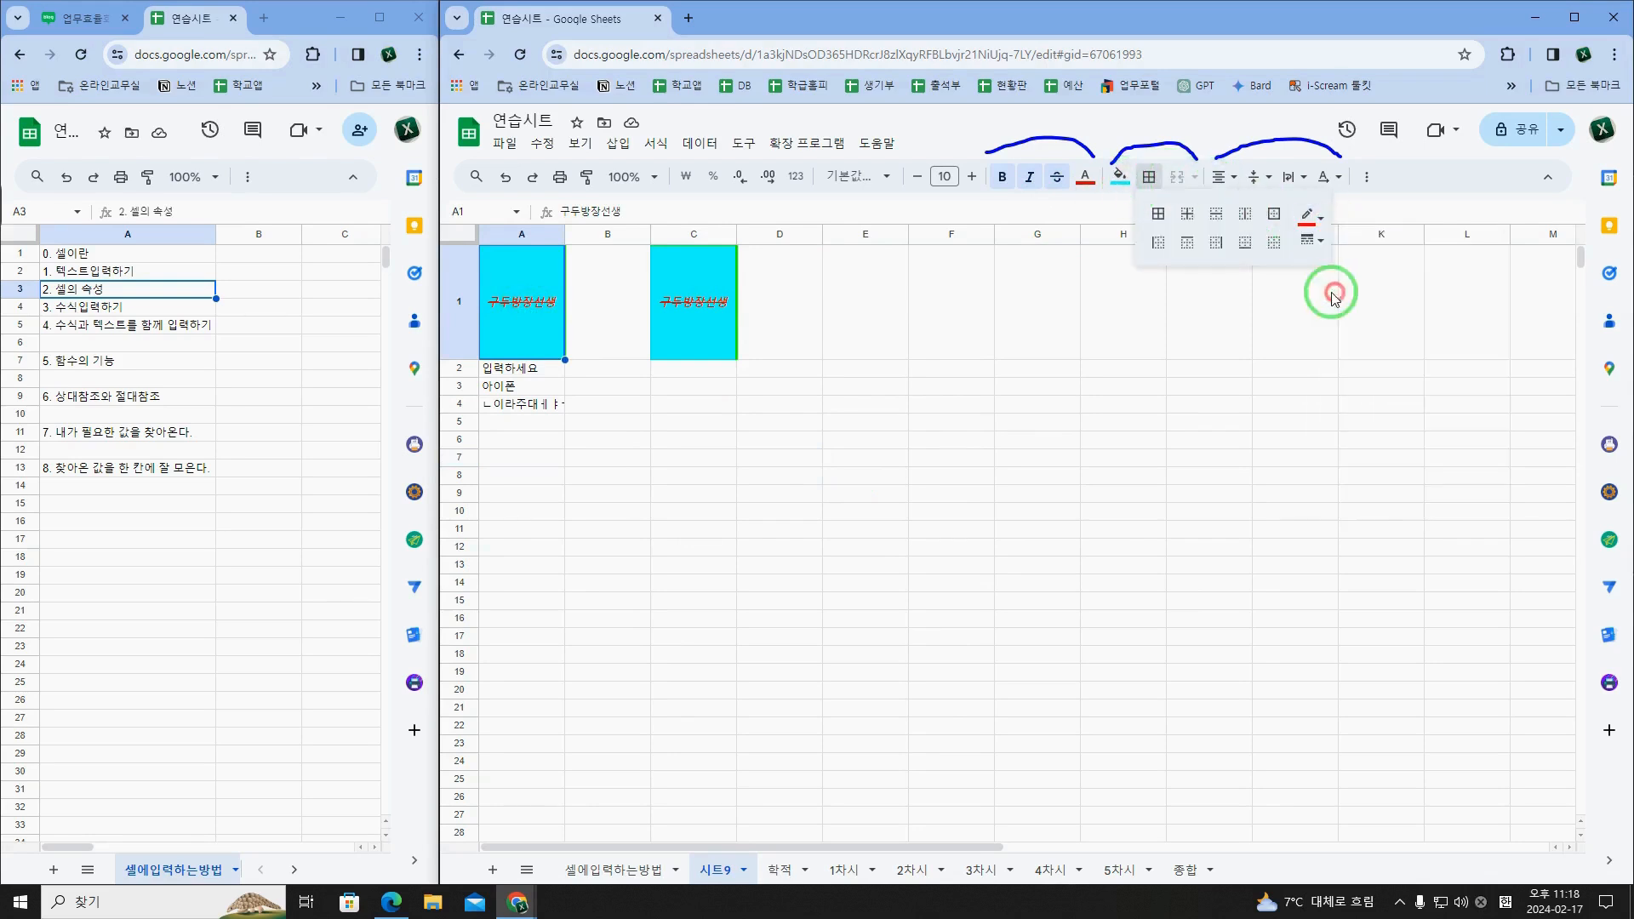
click(1257, 245)
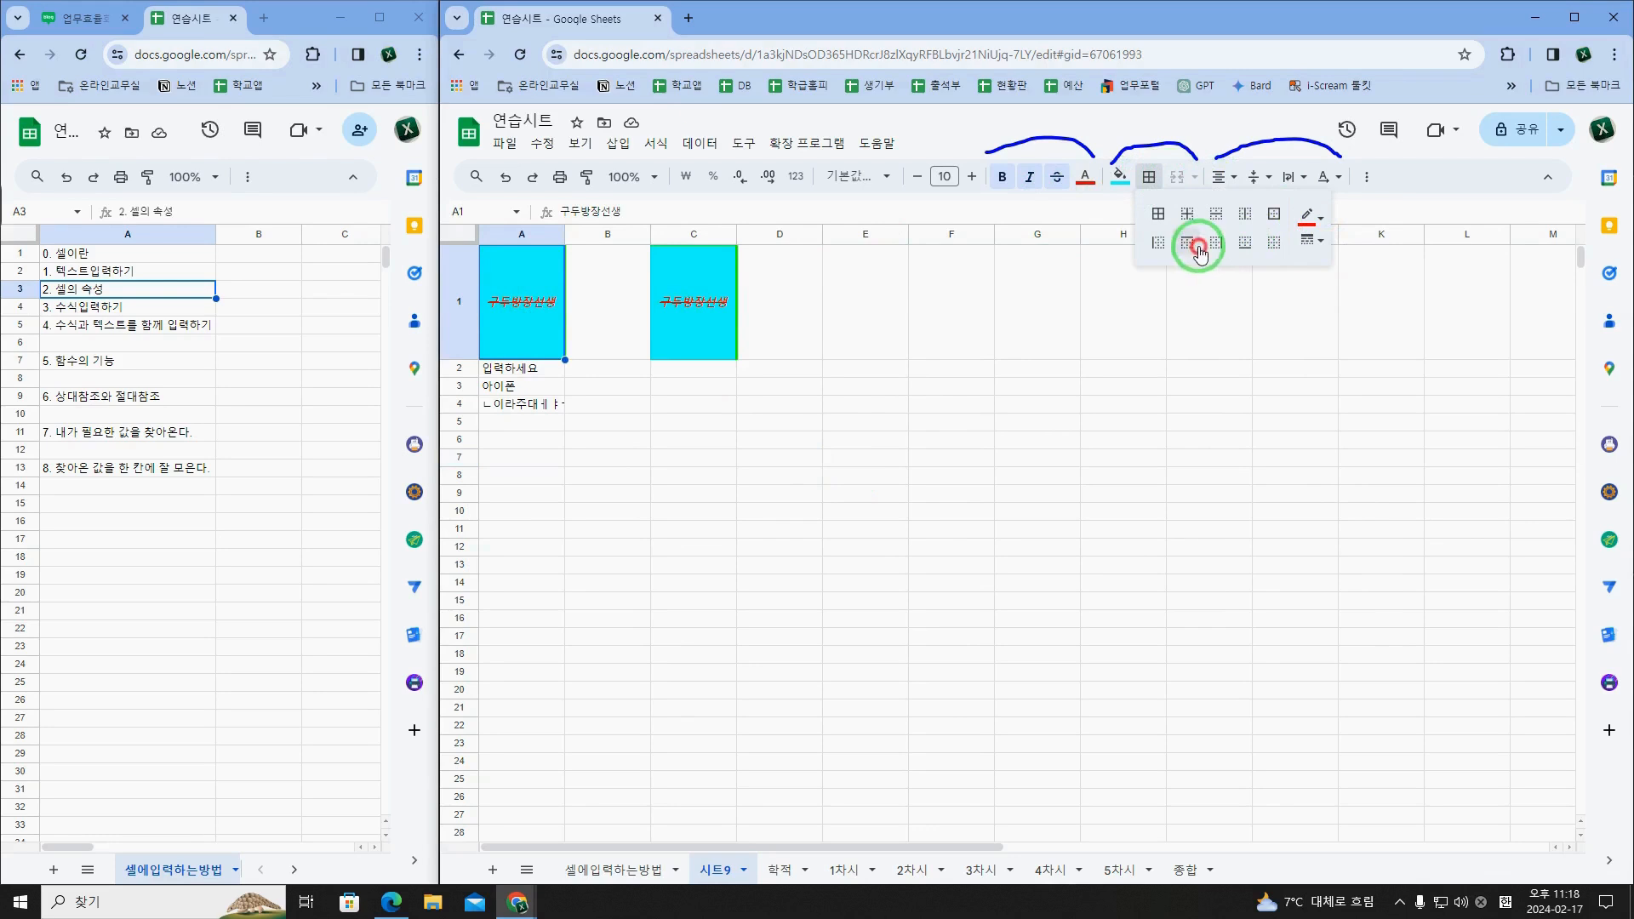
click(779, 387)
Step: Copy A1 with its red right border and paste it over C1
click(553, 329)
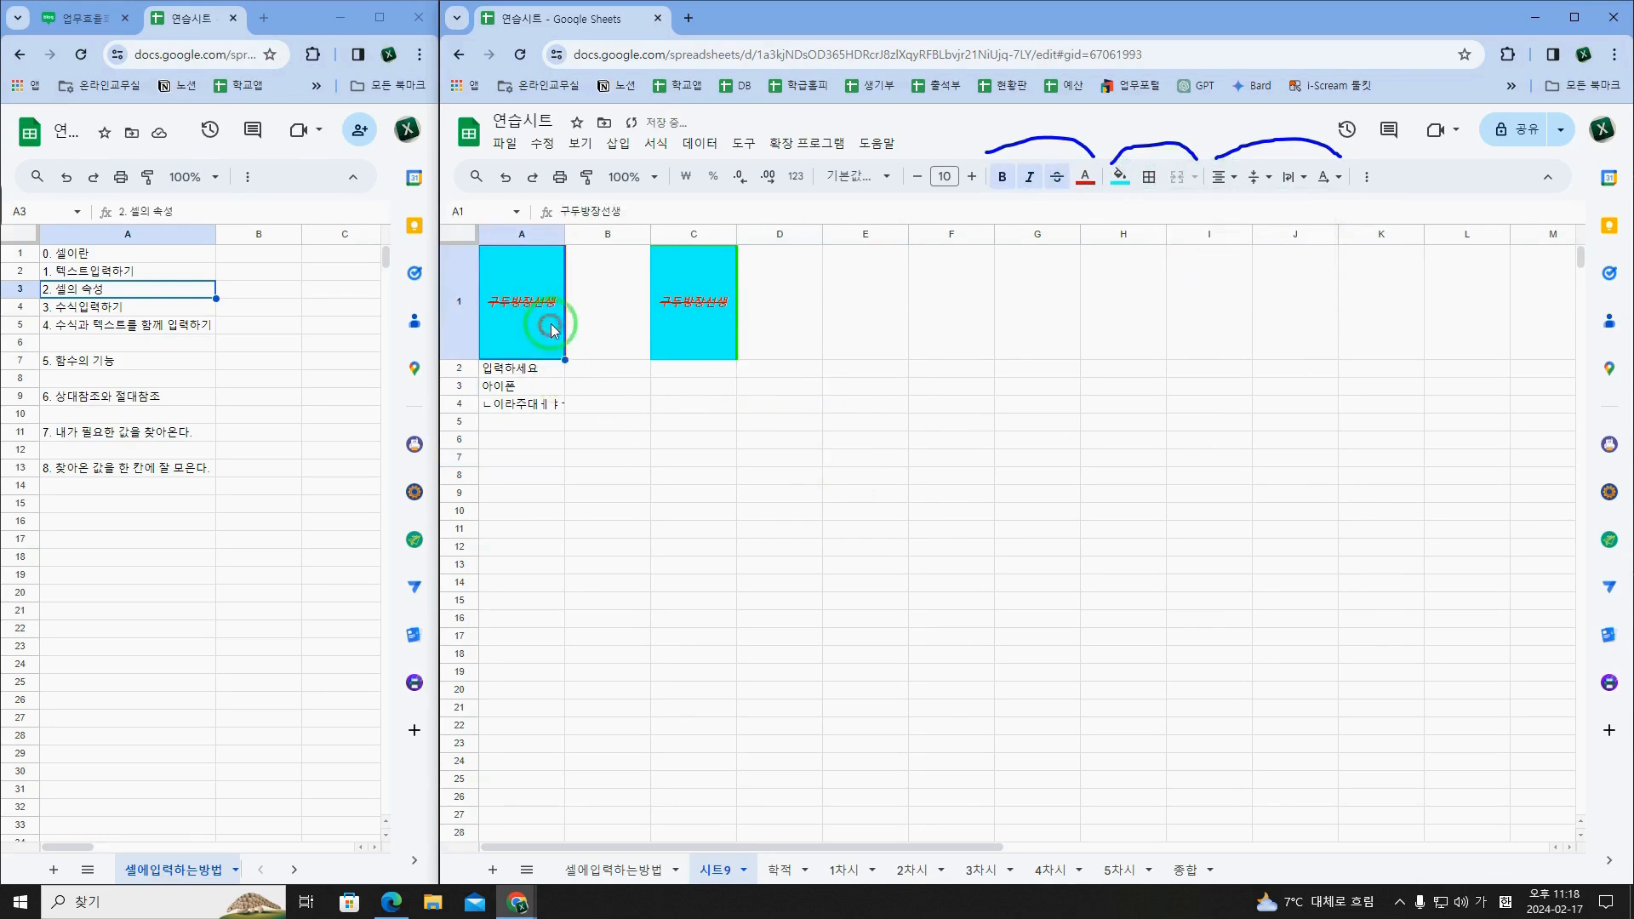
key(ctrl+c)
click(684, 307)
key(ctrl+v)
click(781, 318)
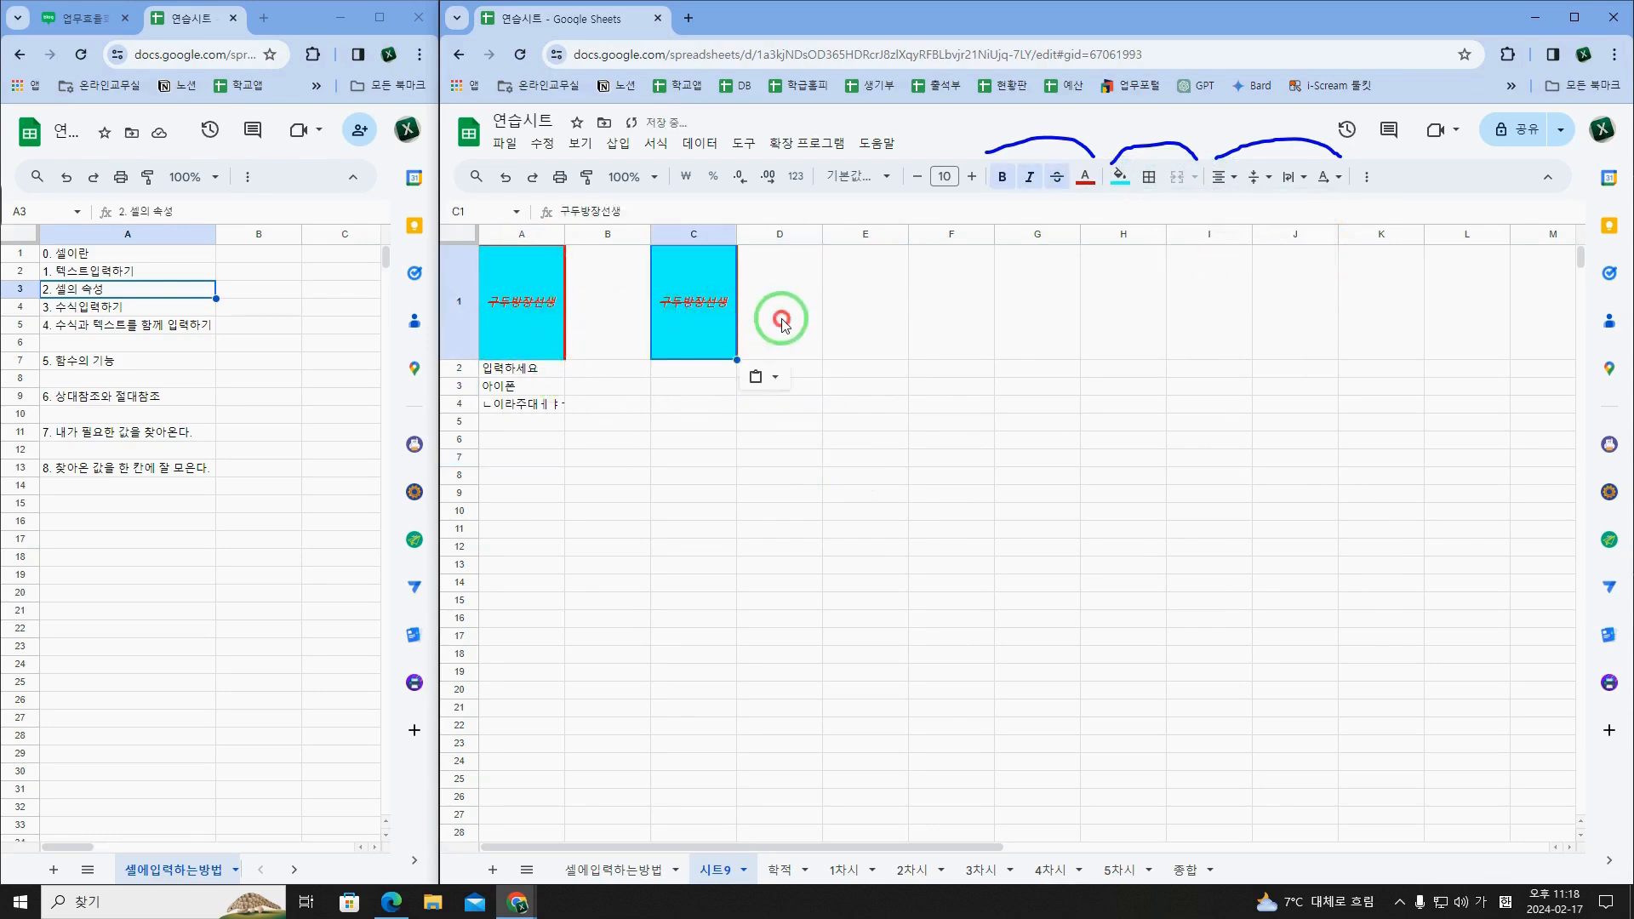
click(806, 447)
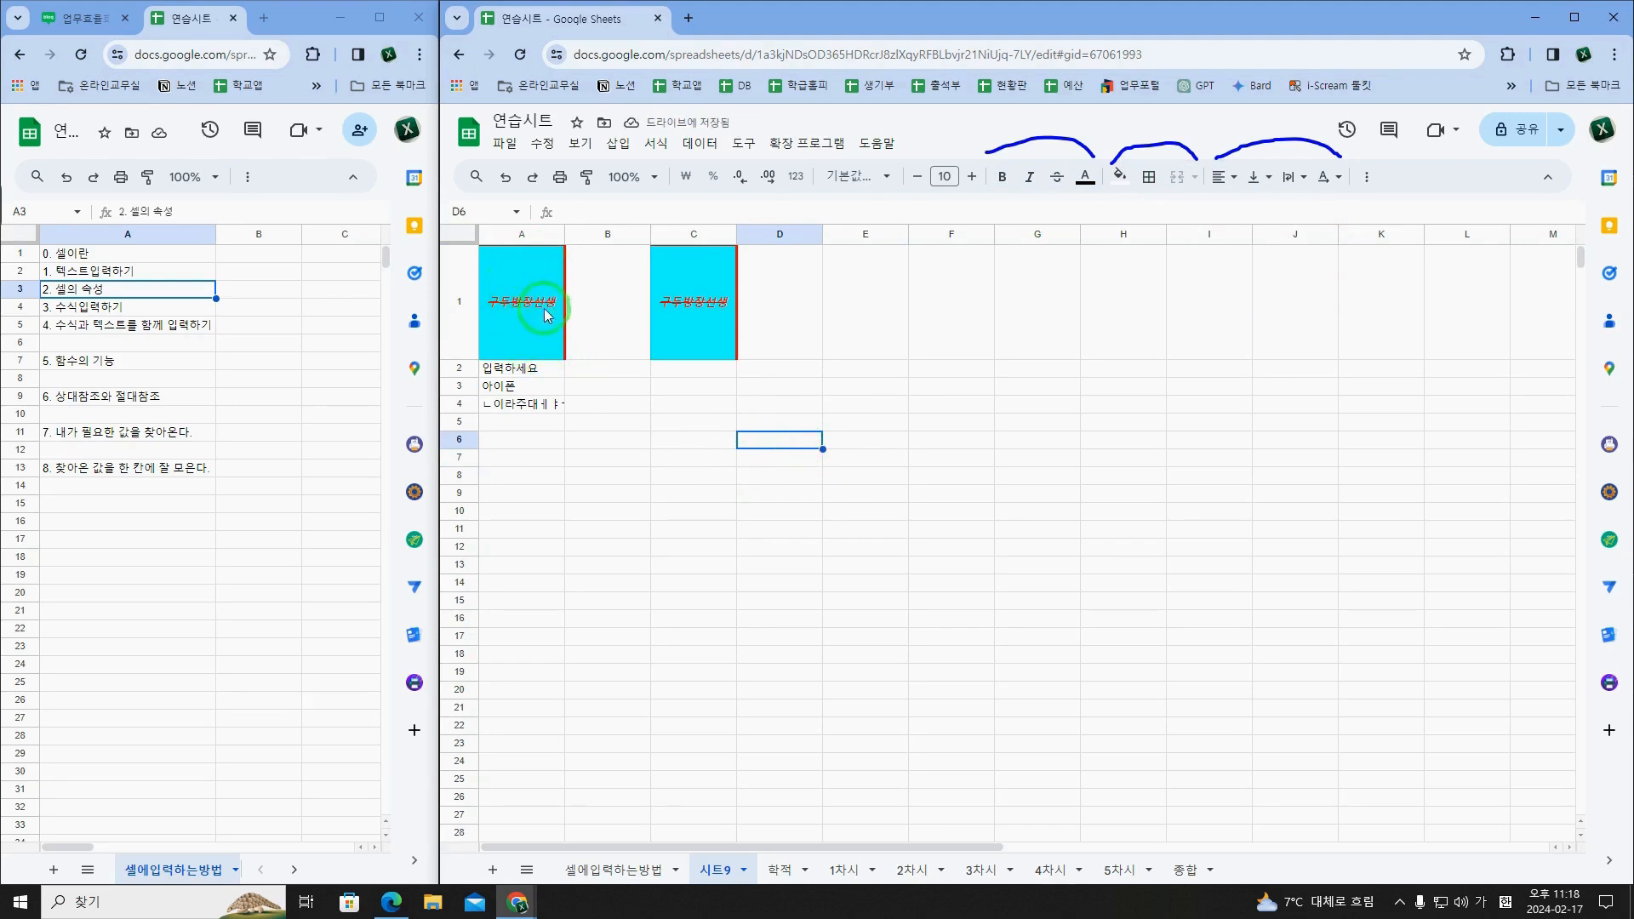
Step: Paste only the value (값만) of the copied A1 into C2
click(719, 303)
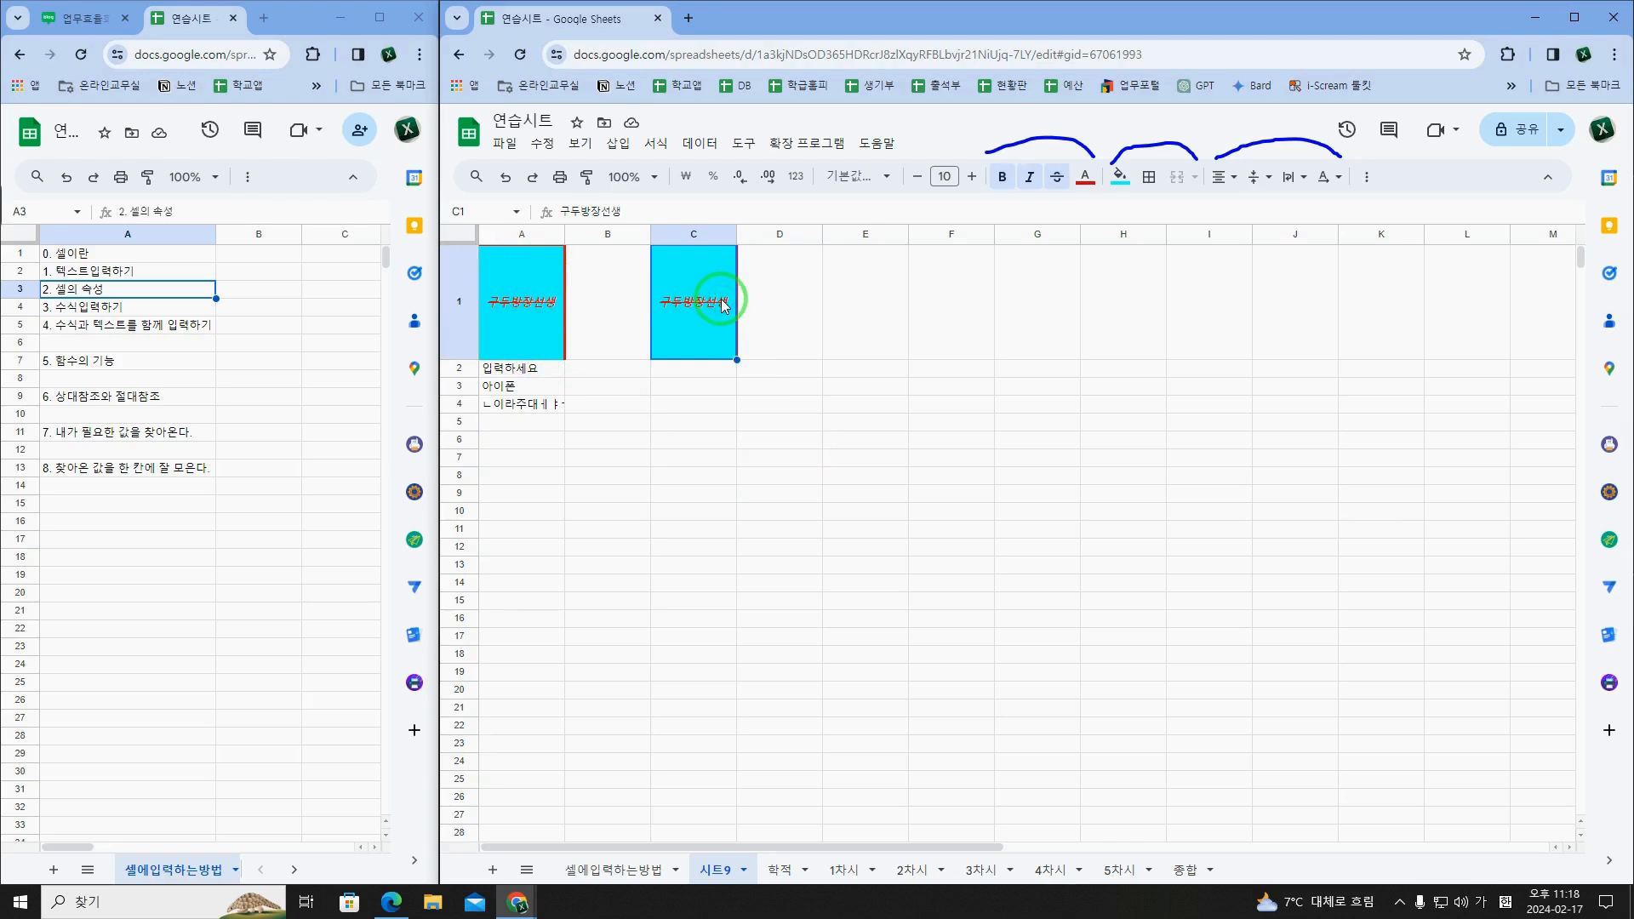
right_click(705, 378)
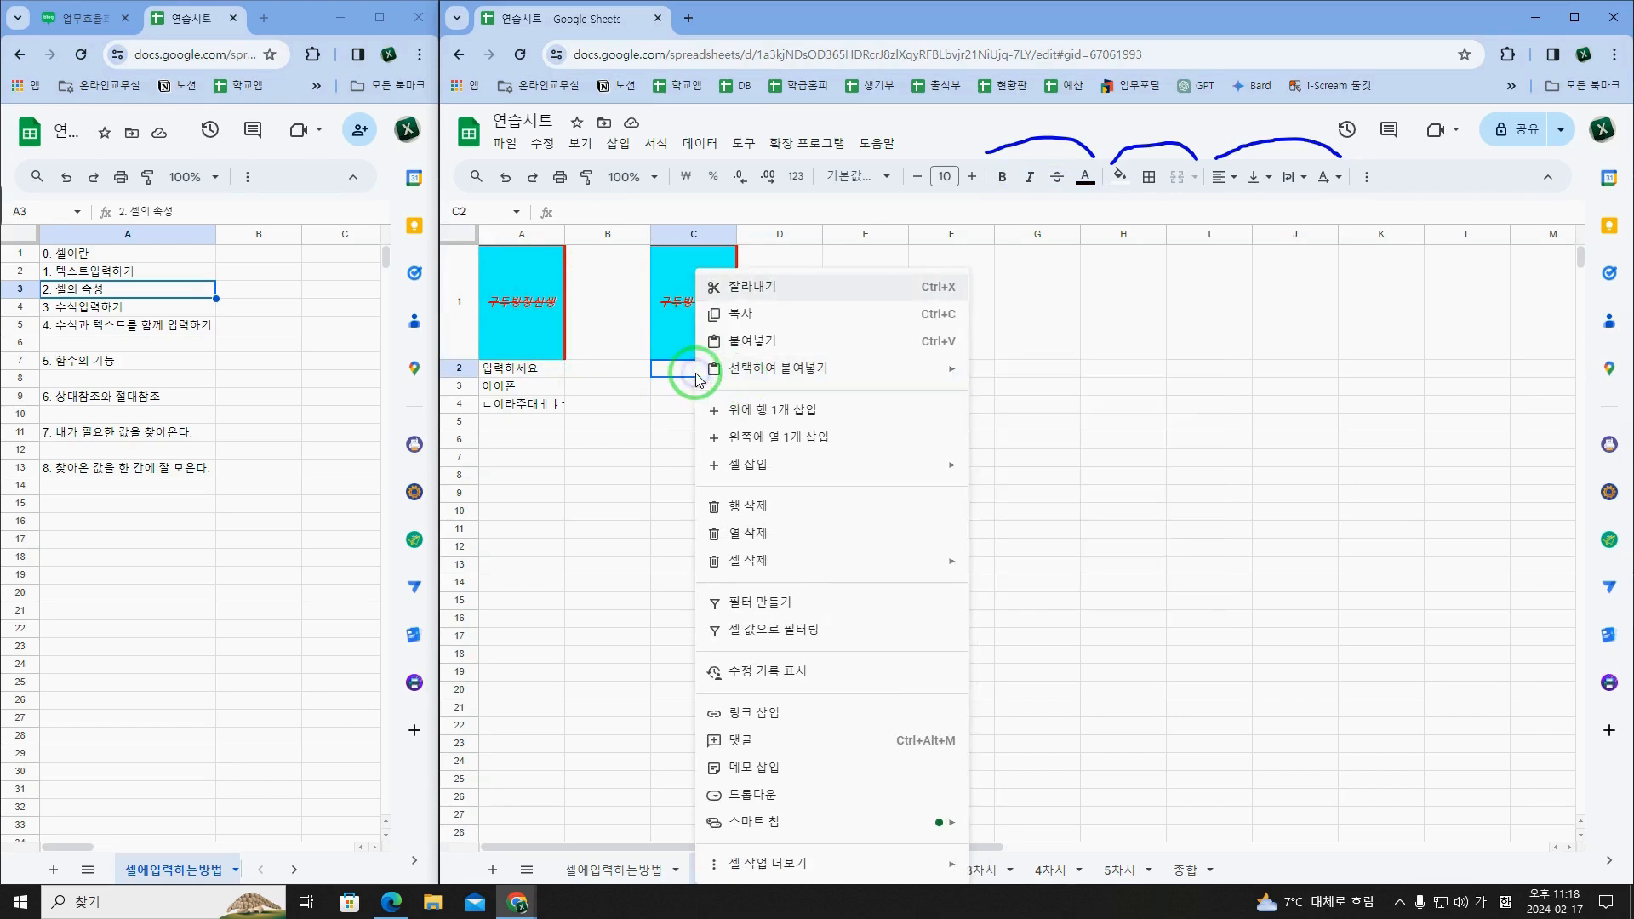
mouse_move(753, 382)
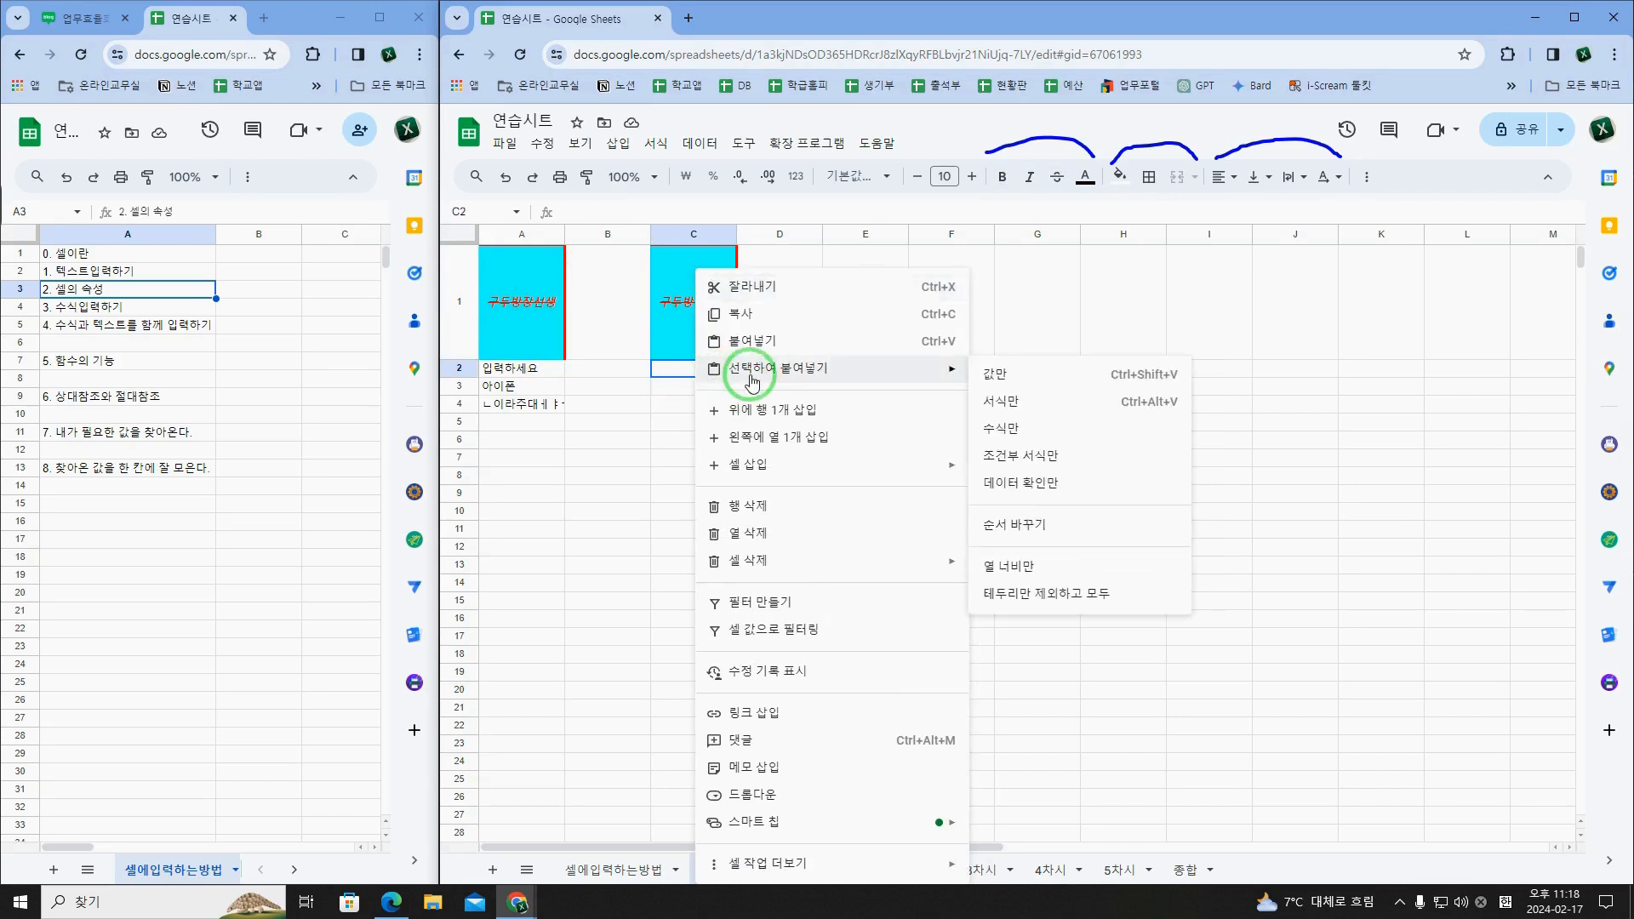
click(1025, 382)
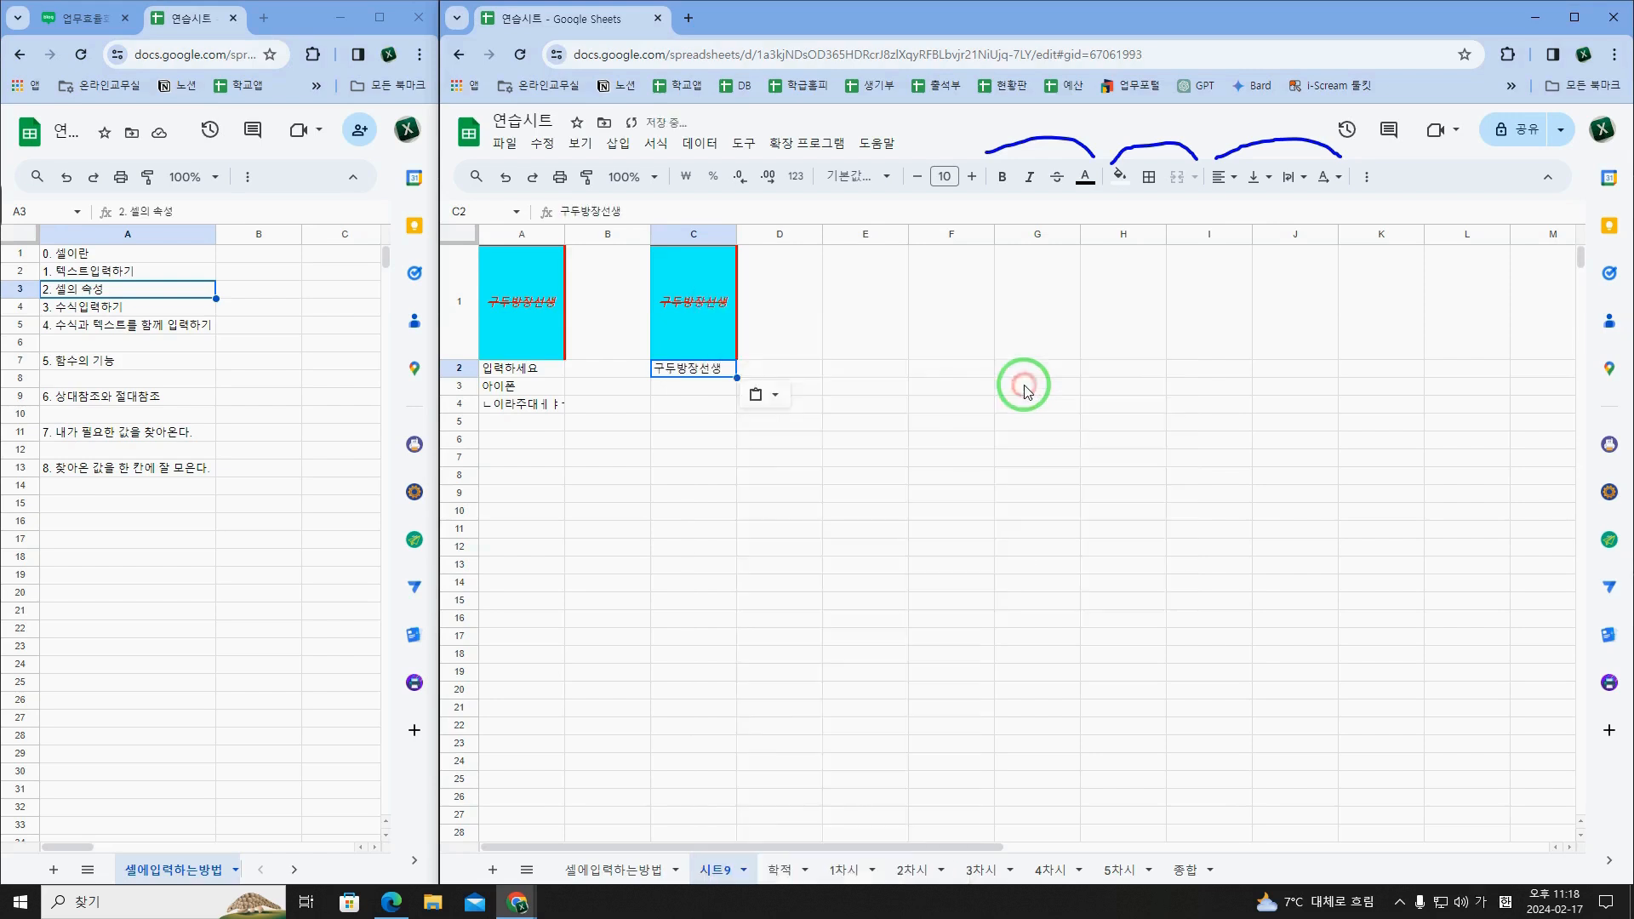
Step: Paste only the format (서식만) of the copied A1 into C3
right_click(706, 393)
mouse_move(820, 368)
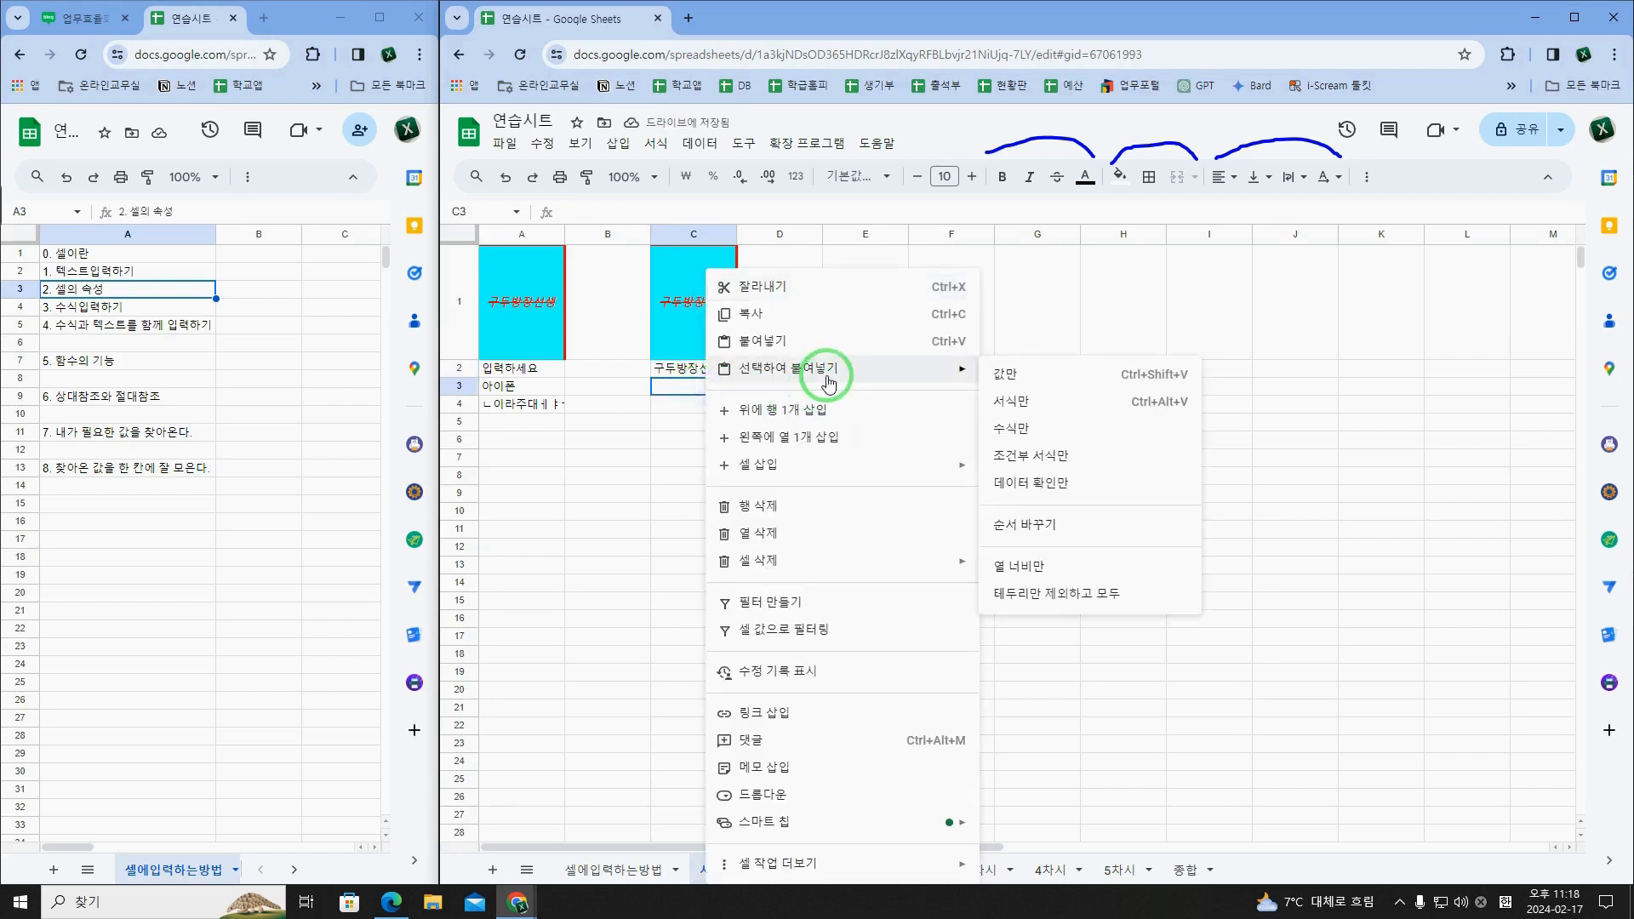
click(1007, 401)
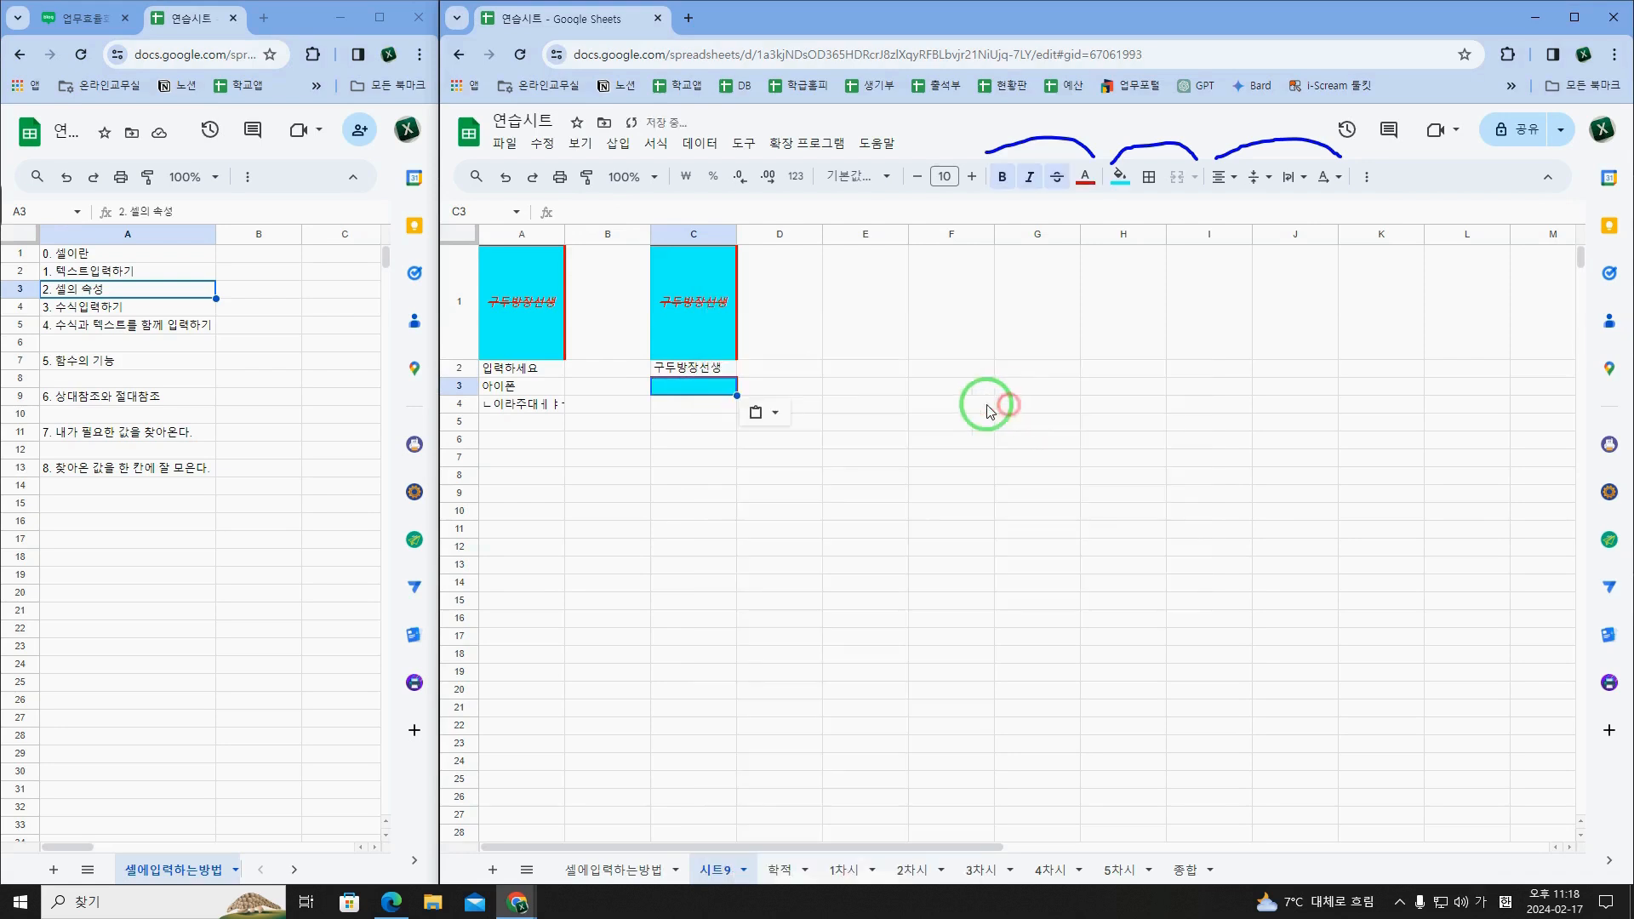
Step: Paste only the formula (수식만) of the copied A1 into C4
click(714, 406)
right_click(713, 413)
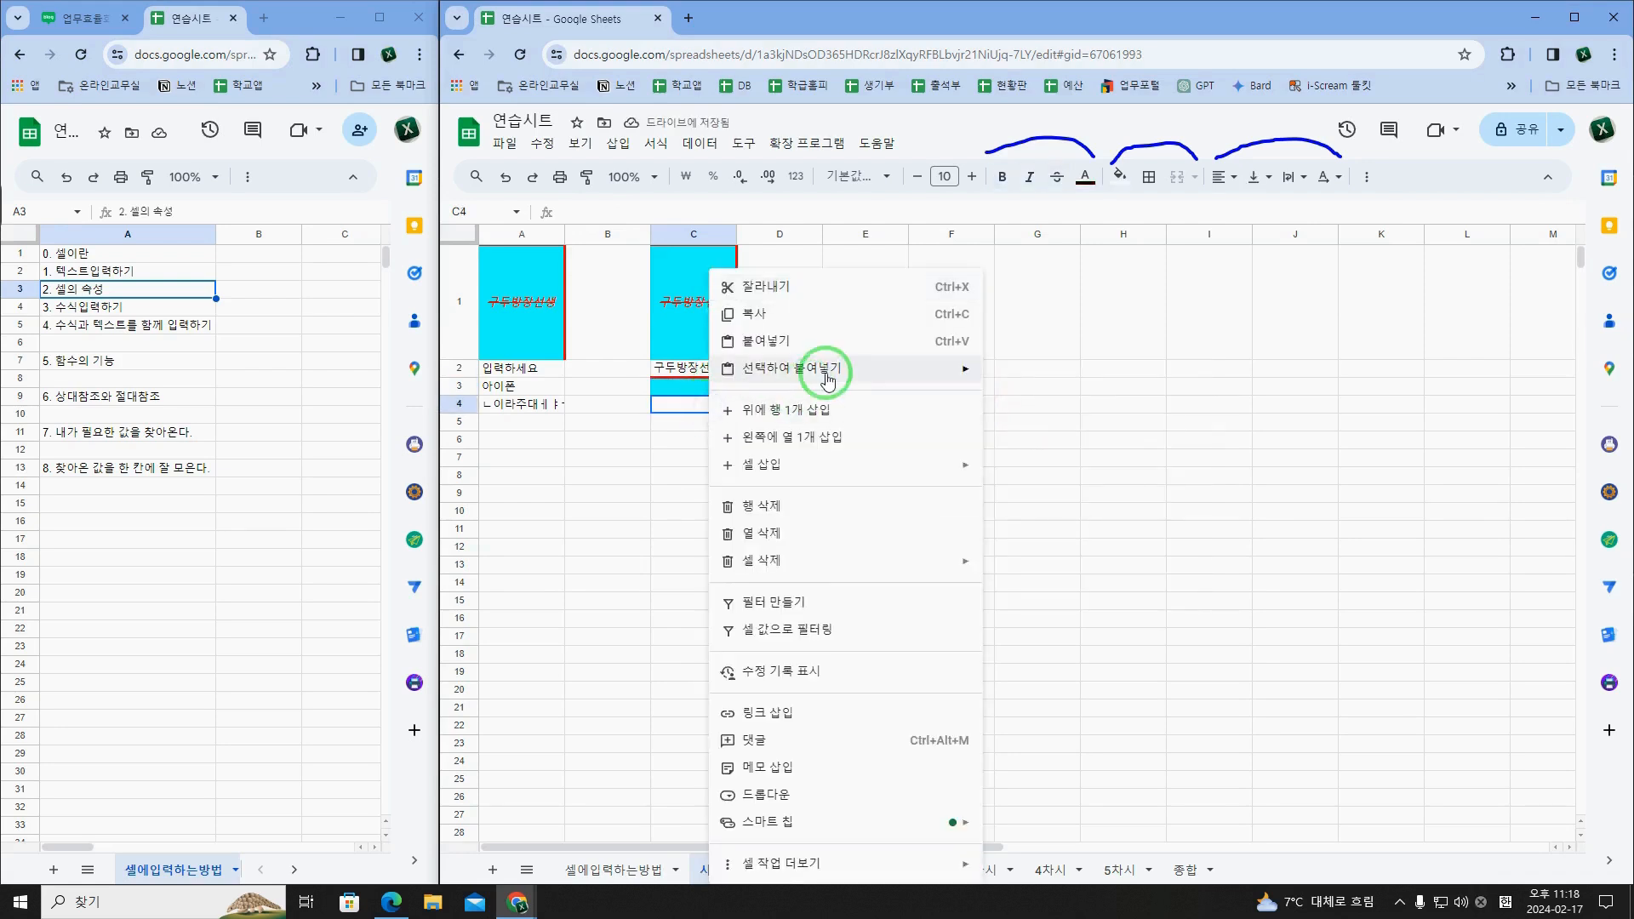
mouse_move(953, 369)
click(1043, 440)
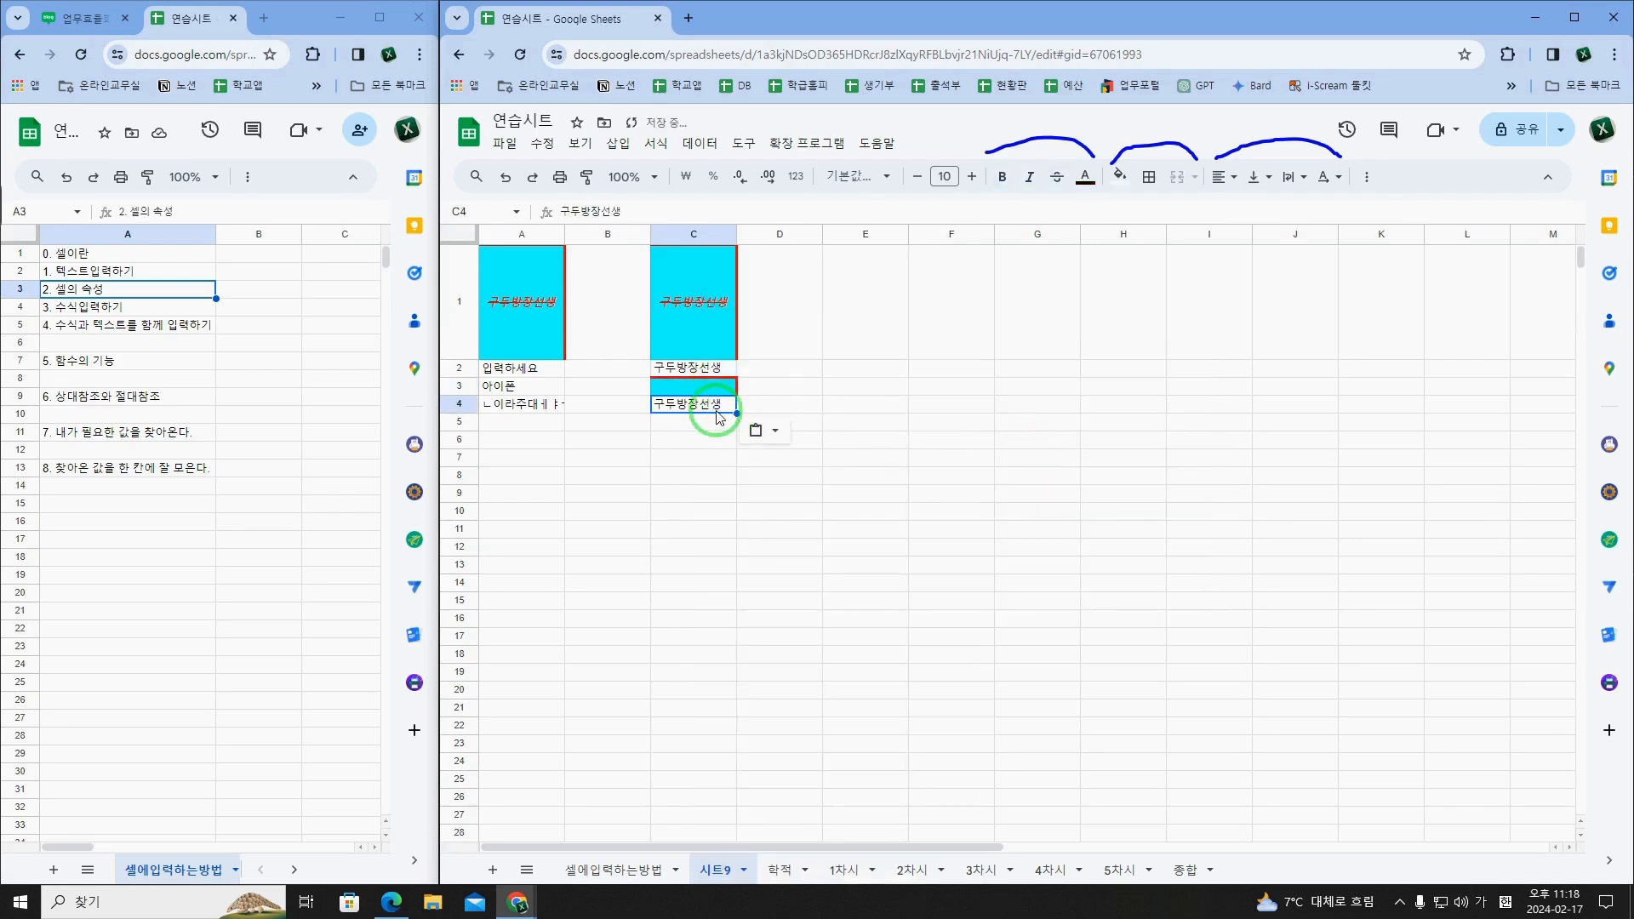
right_click(712, 372)
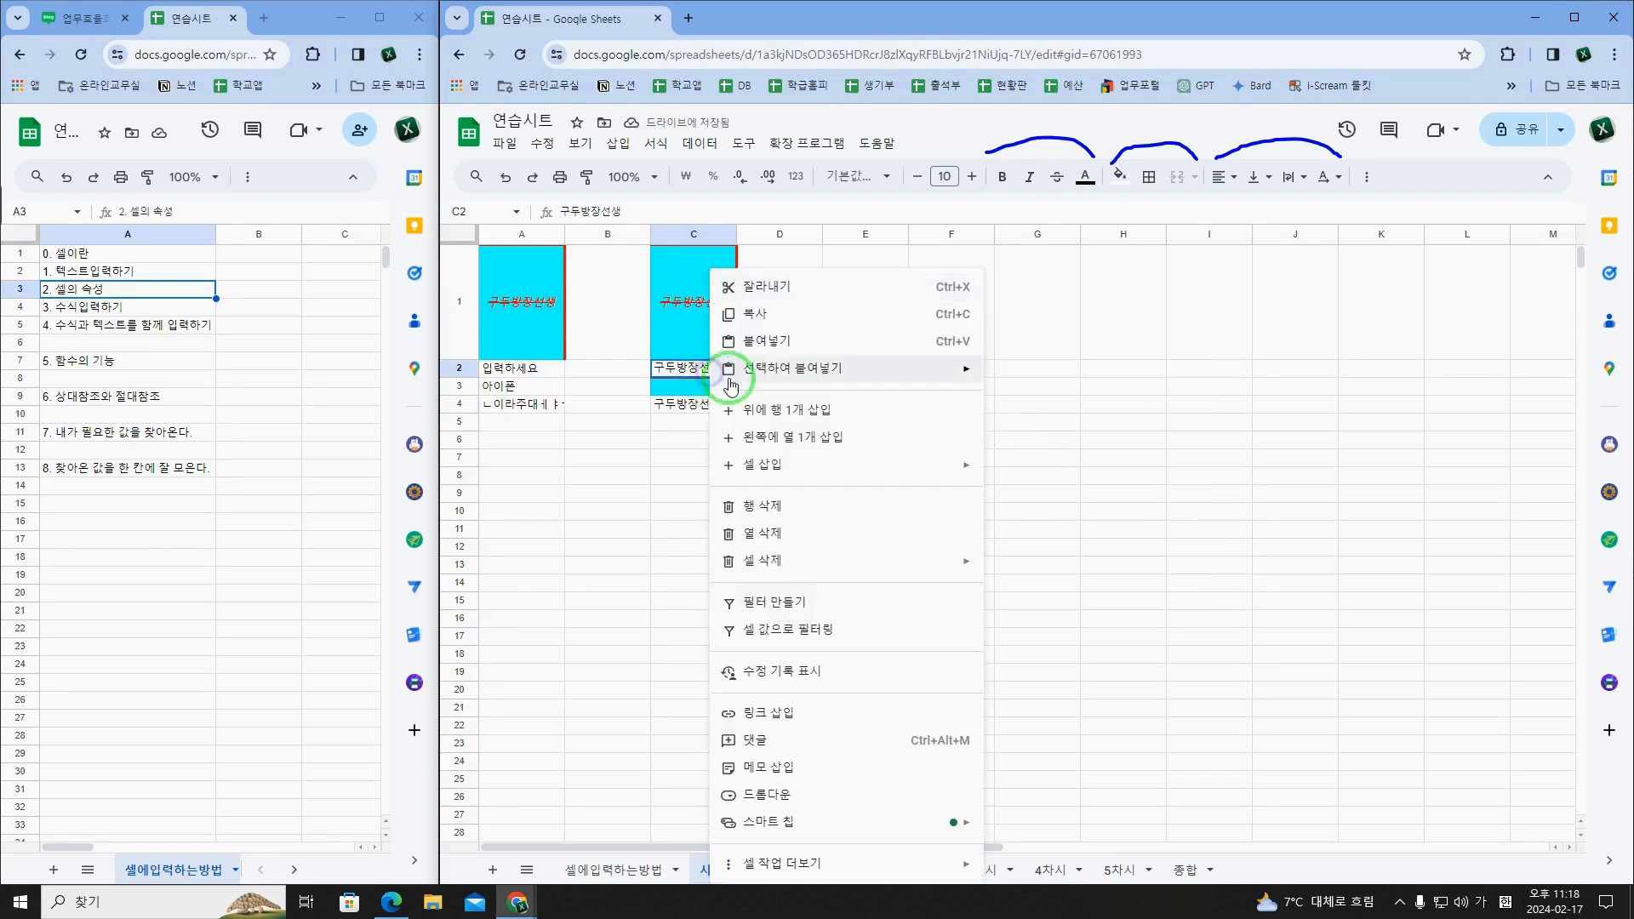
mouse_move(777, 369)
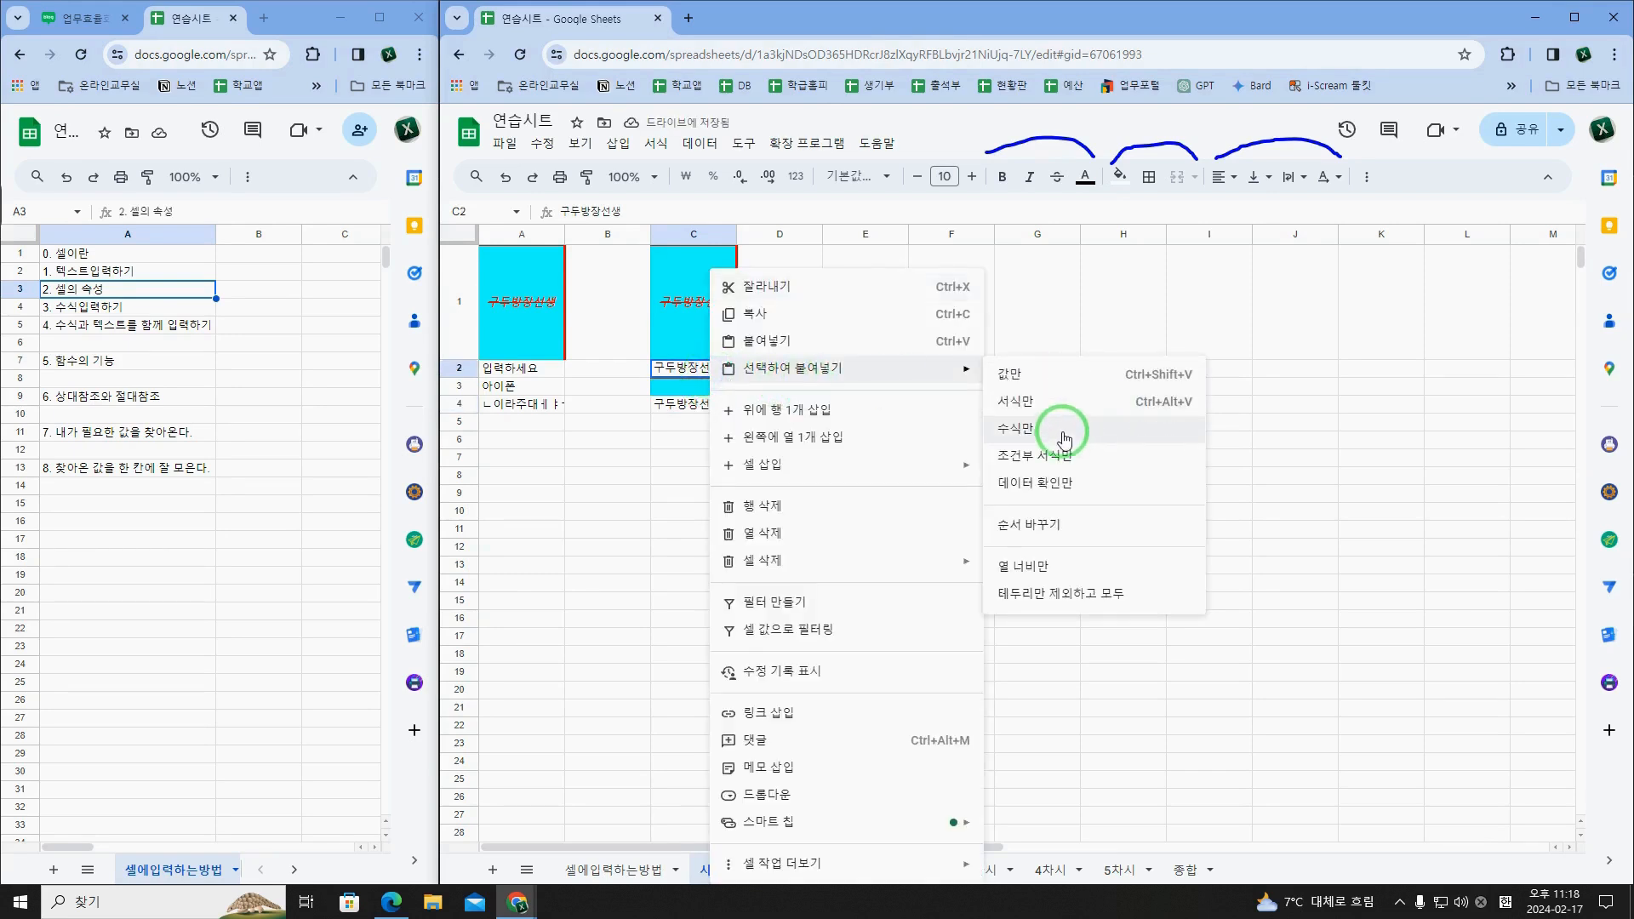
click(1225, 439)
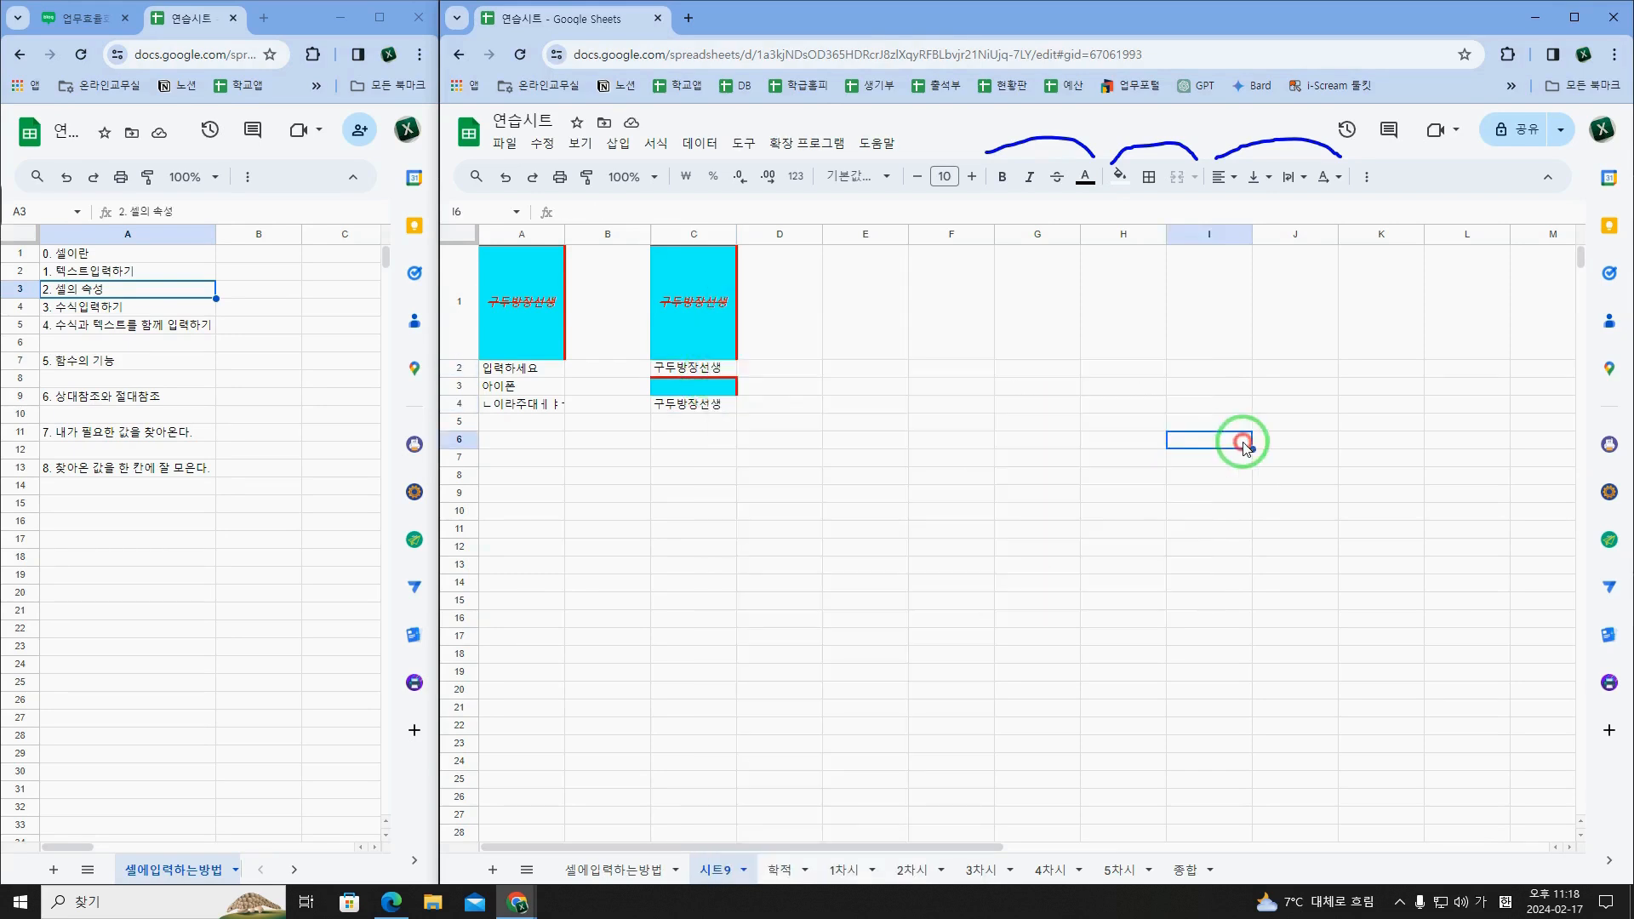
drag(717, 376, 724, 407)
click(708, 374)
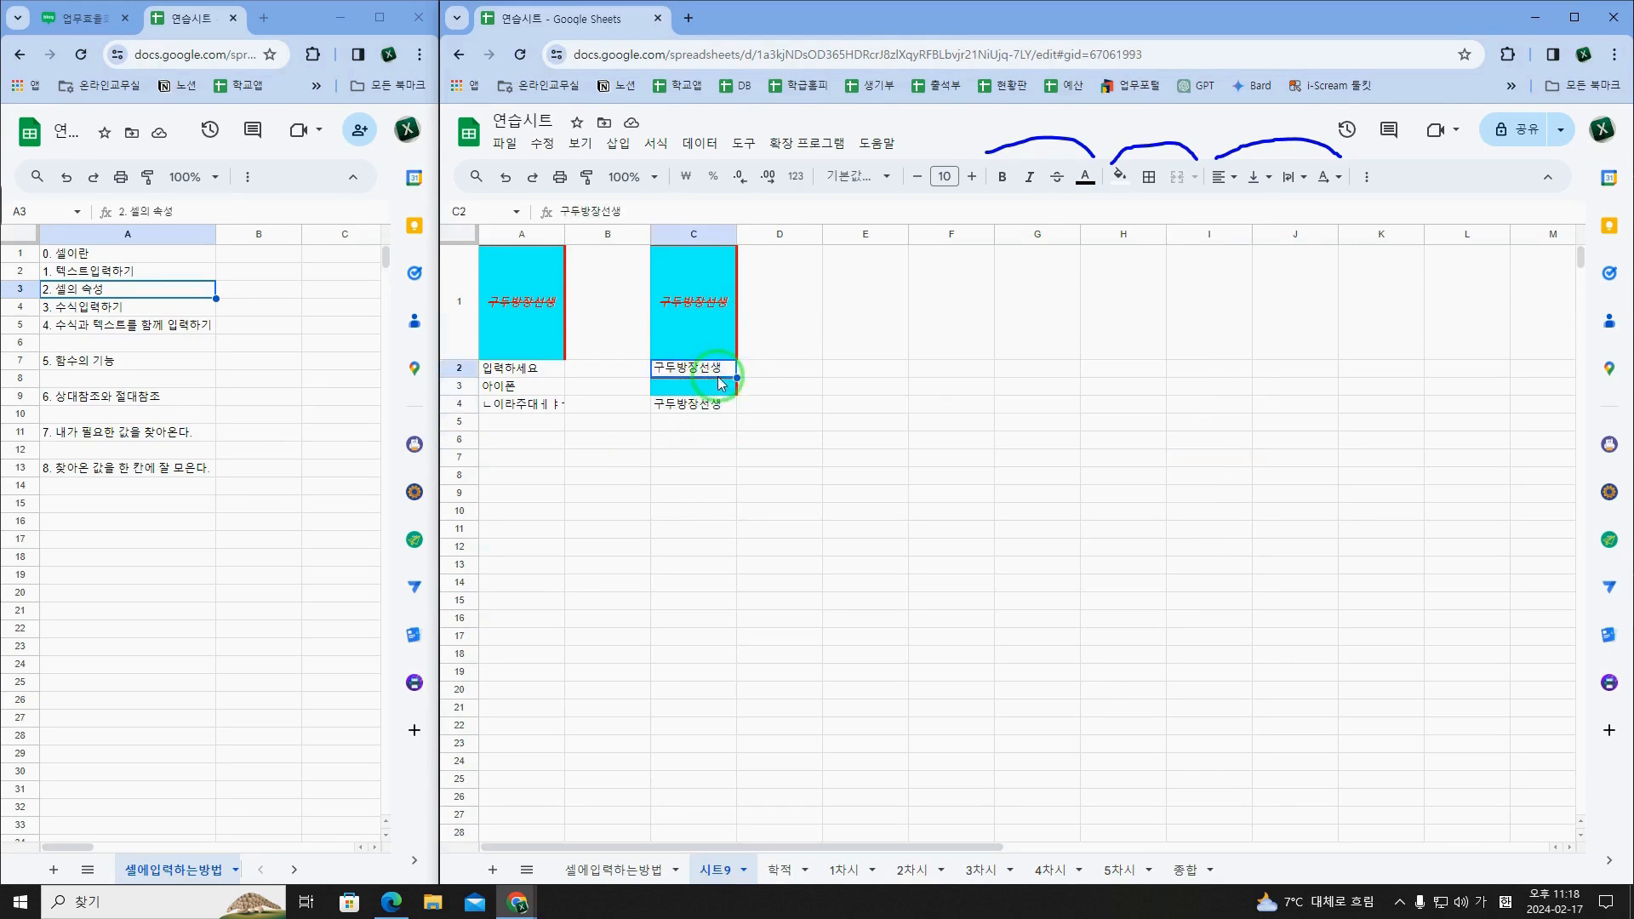
Step: Label the pasted cells in column D: 텍스트 in D2, 서식 in D3 and 수식 in D4
click(774, 374)
text(텍스트)
key(Left)
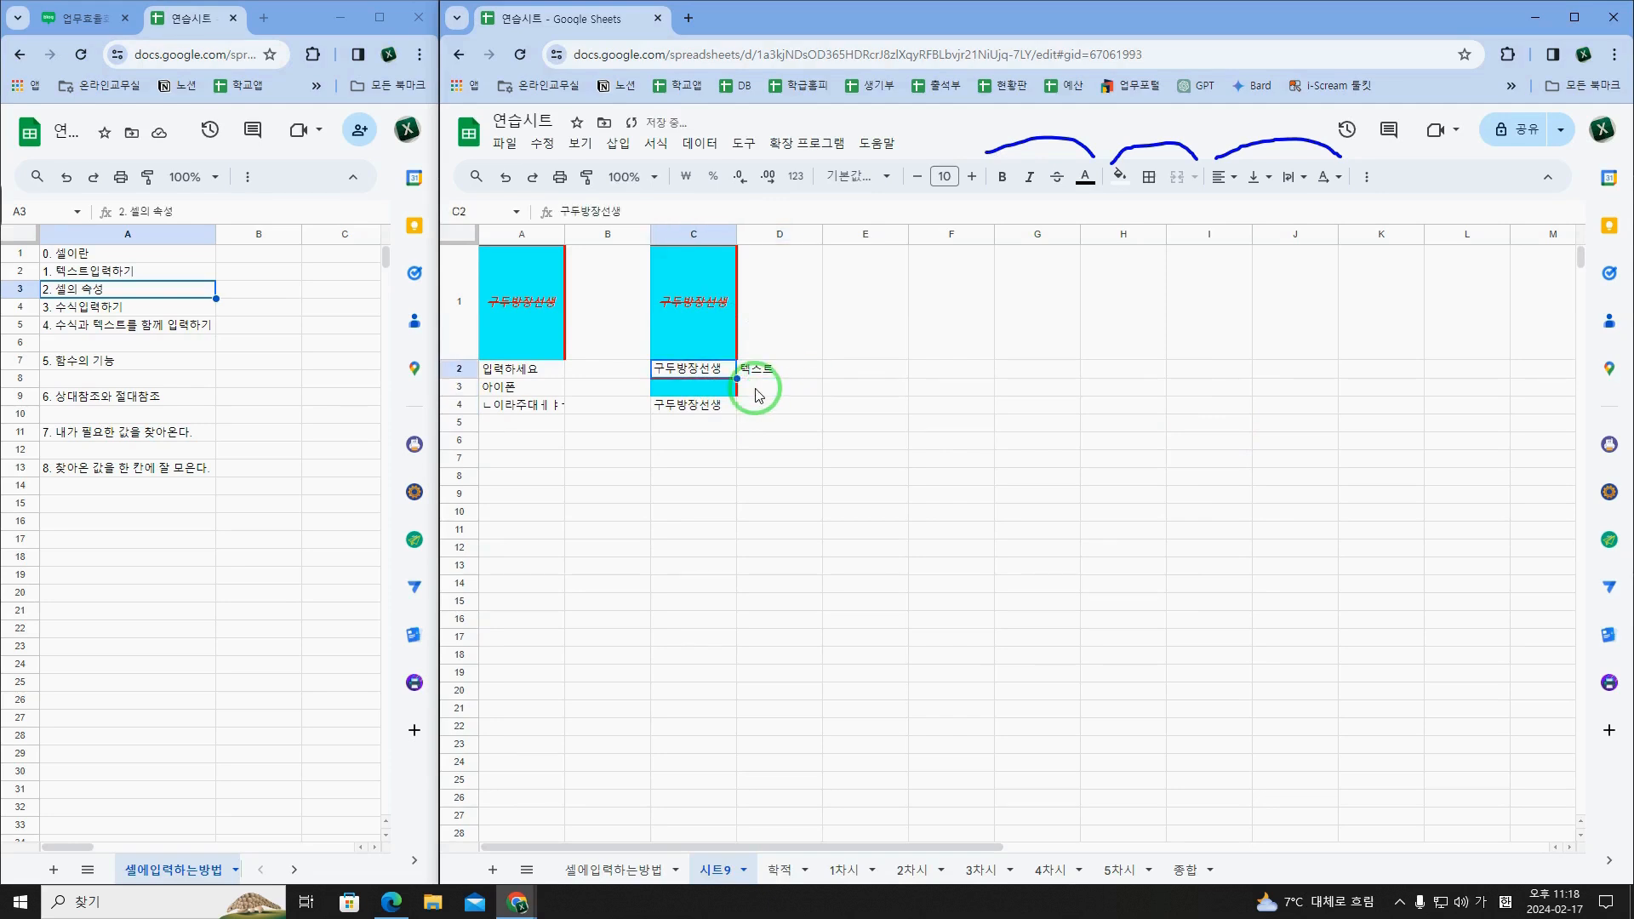
click(758, 394)
text(서식)
key(Return)
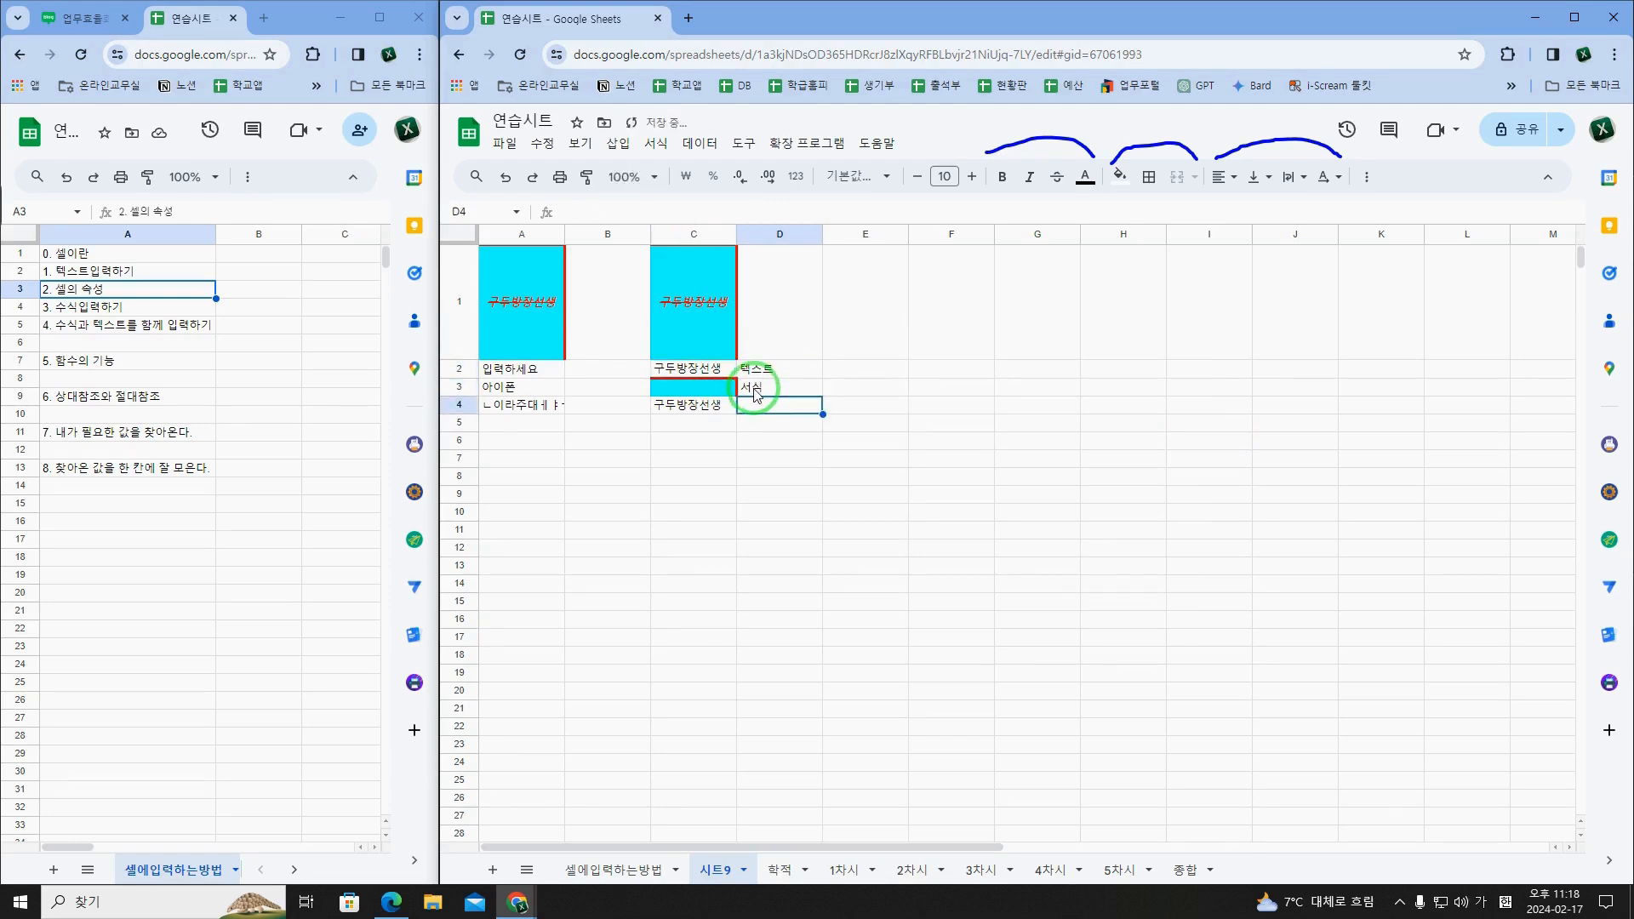
click(697, 390)
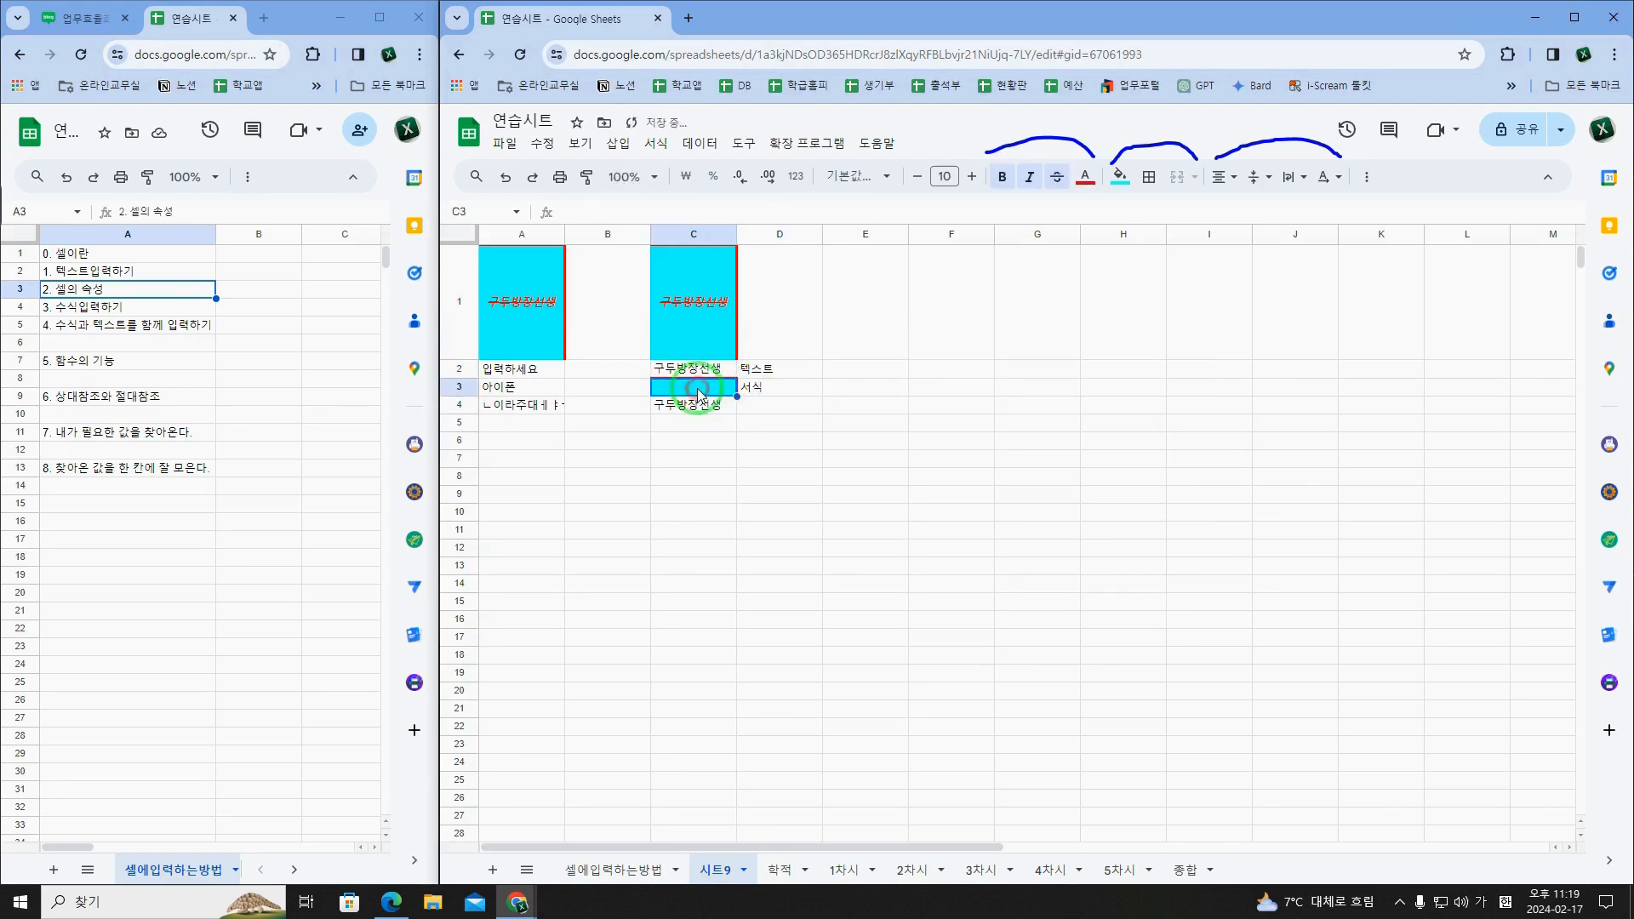
click(761, 413)
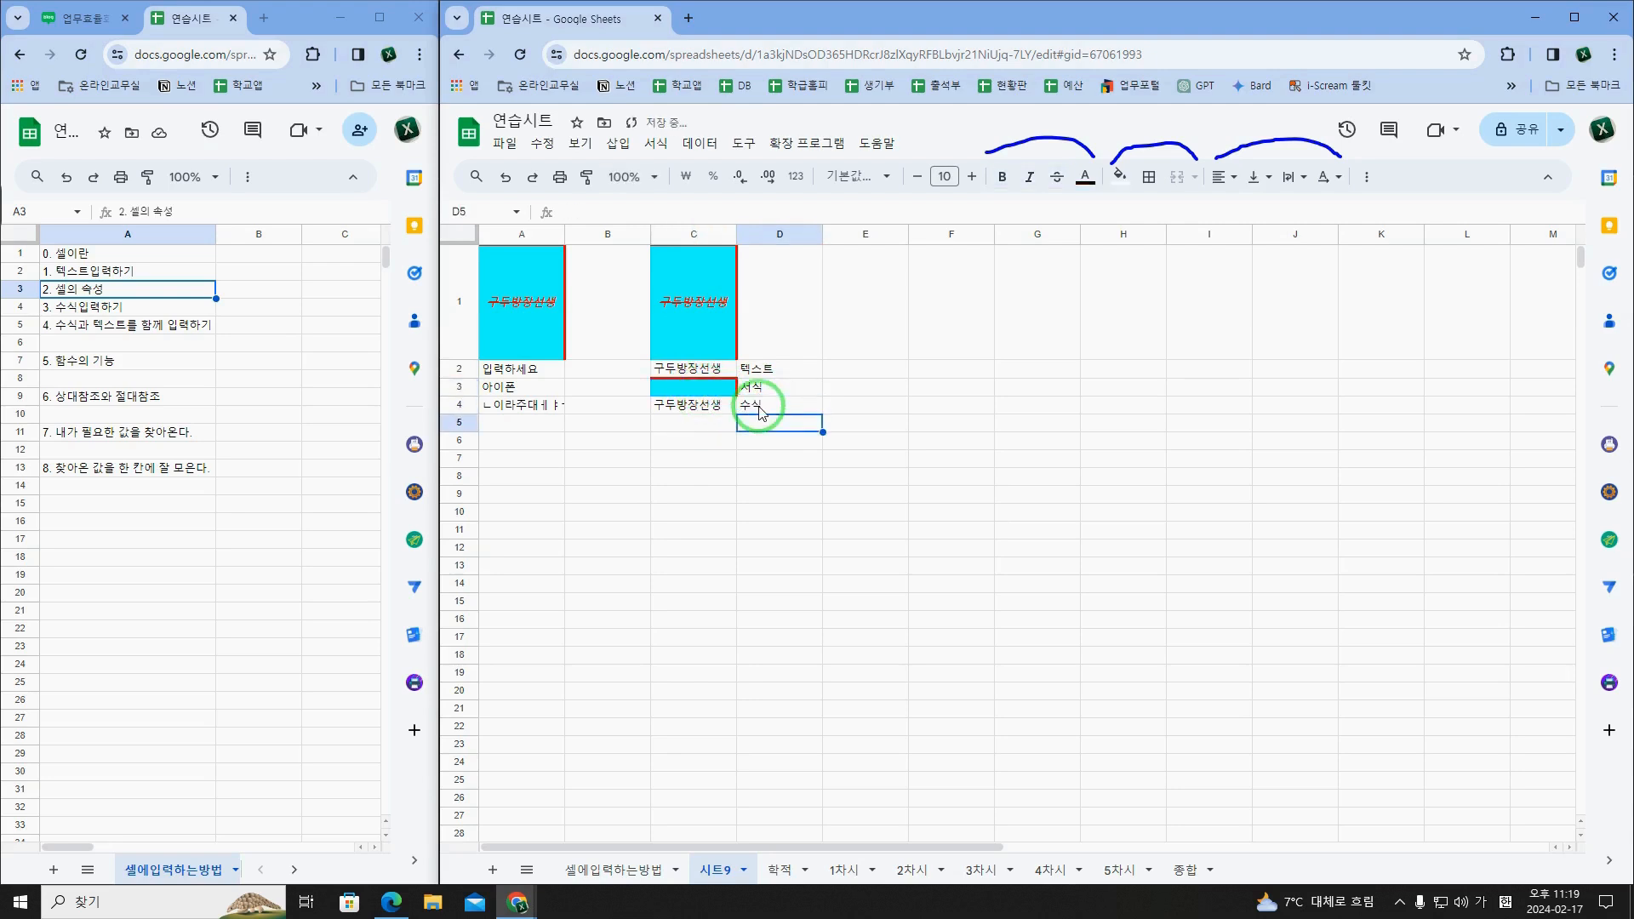
Step: Paste the formula only (수식만) from A1 into C4 again and select its label in D4
click(537, 332)
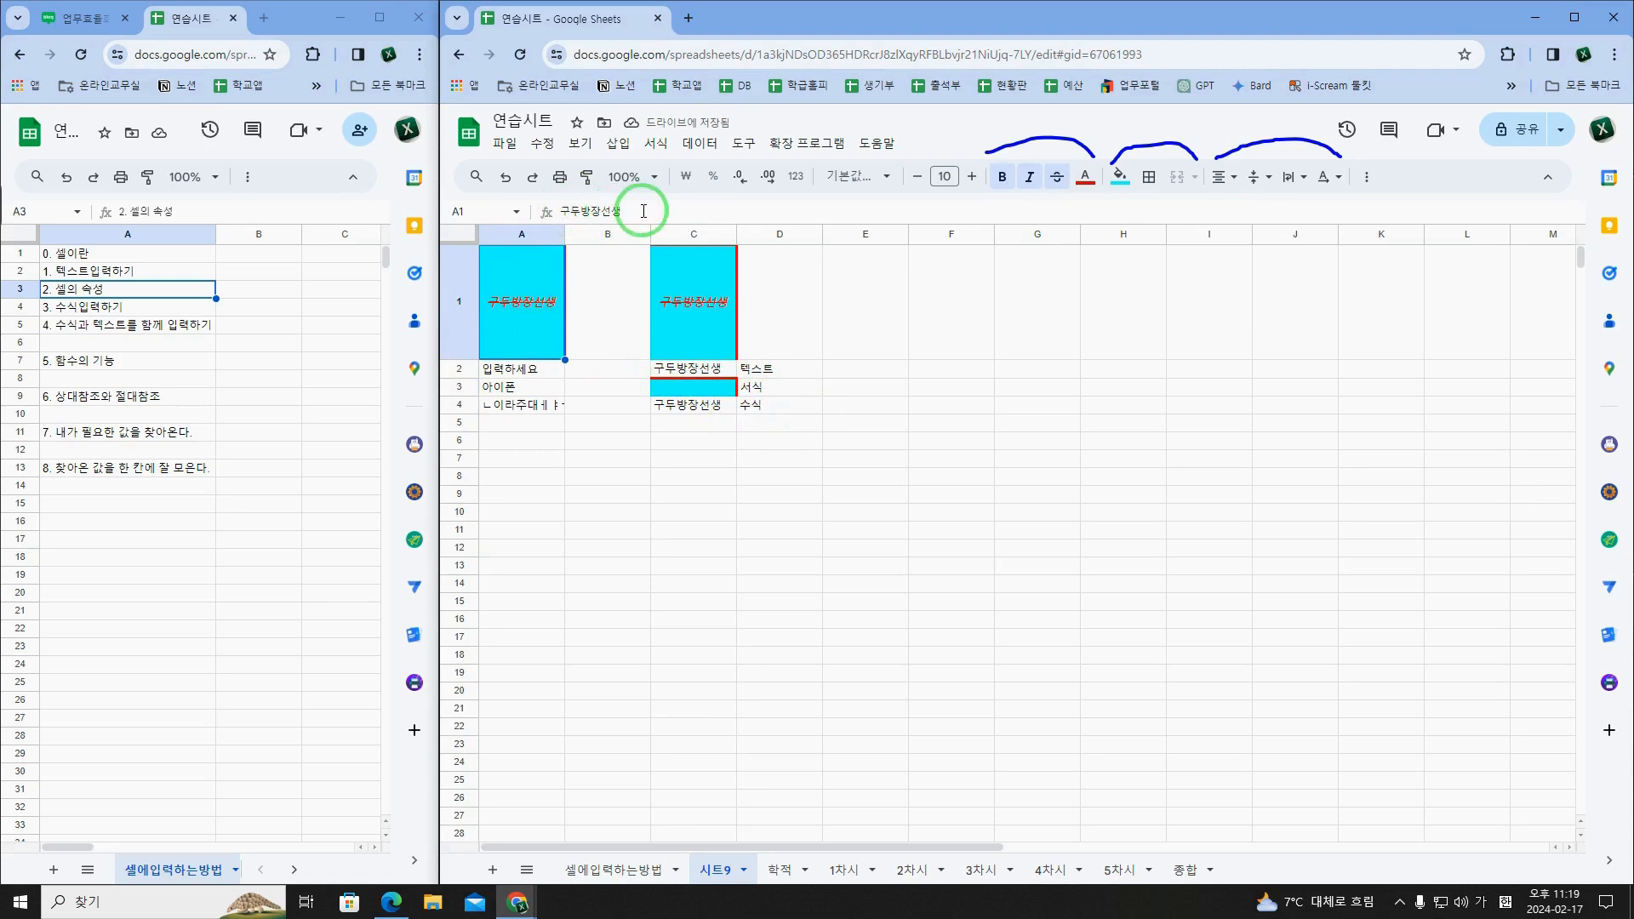
click(723, 412)
click(755, 410)
right_click(725, 414)
mouse_move(809, 361)
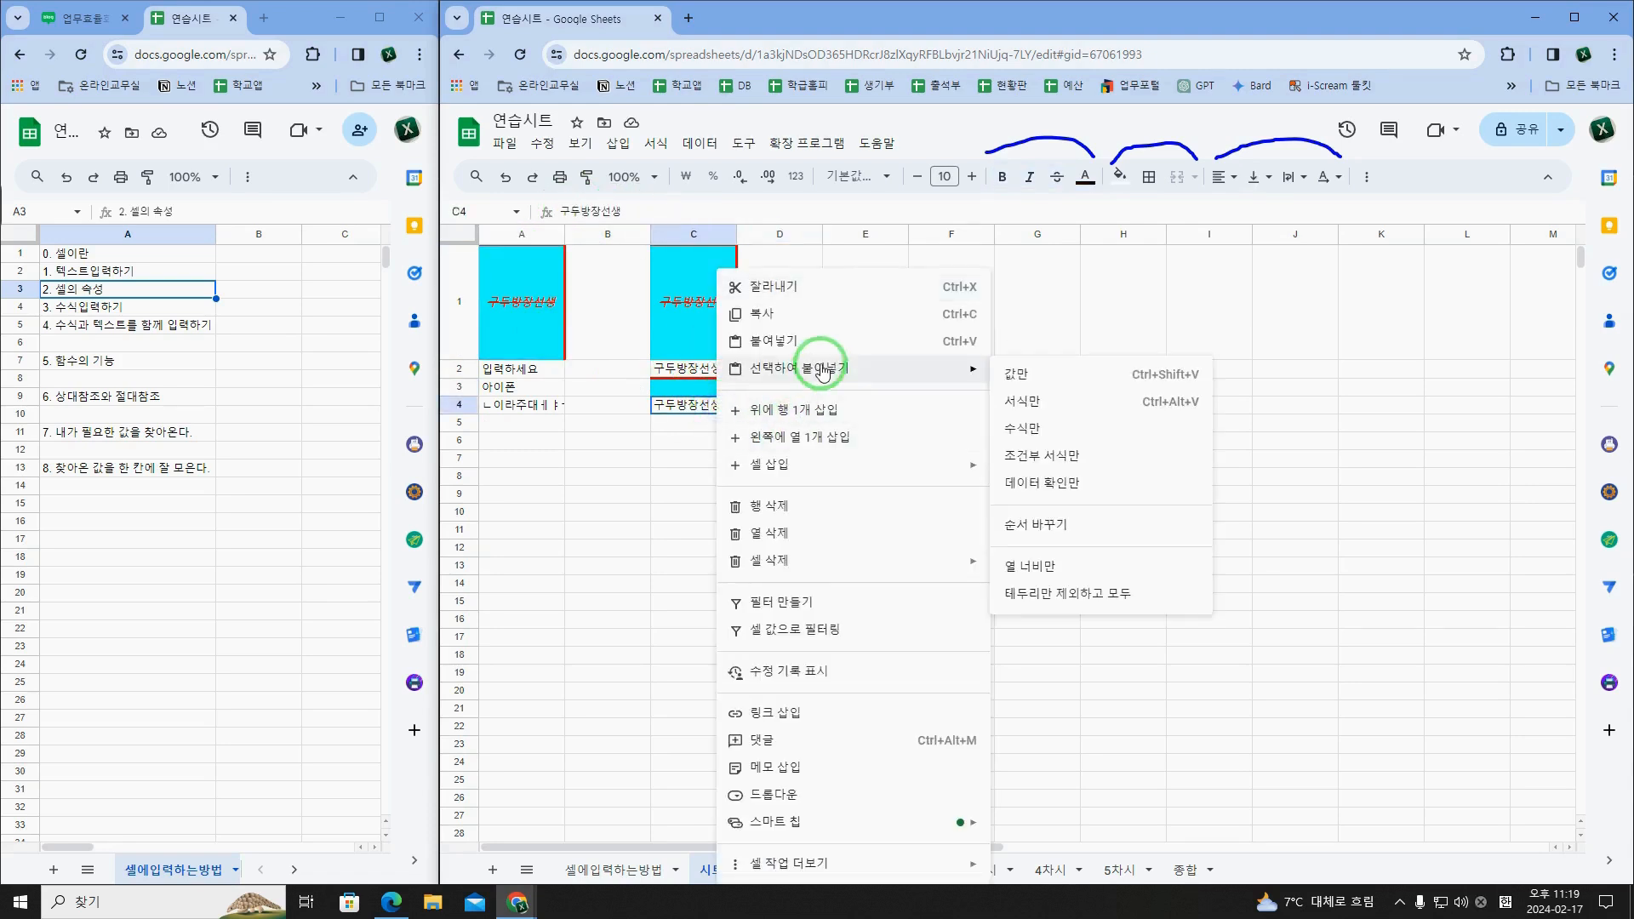
click(1035, 441)
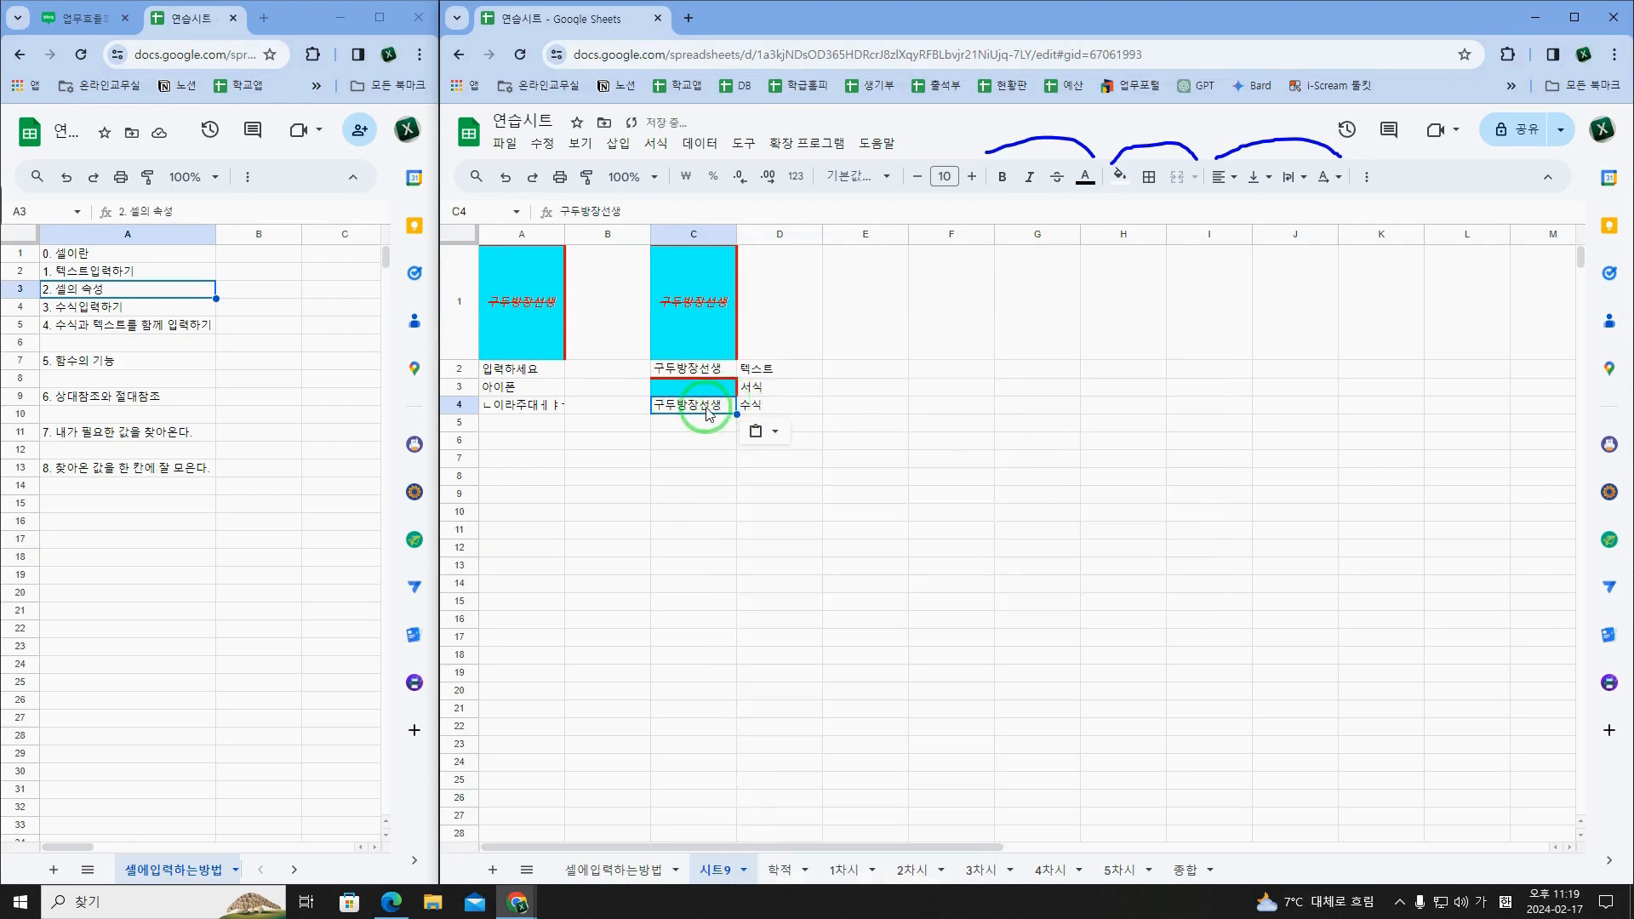
click(765, 407)
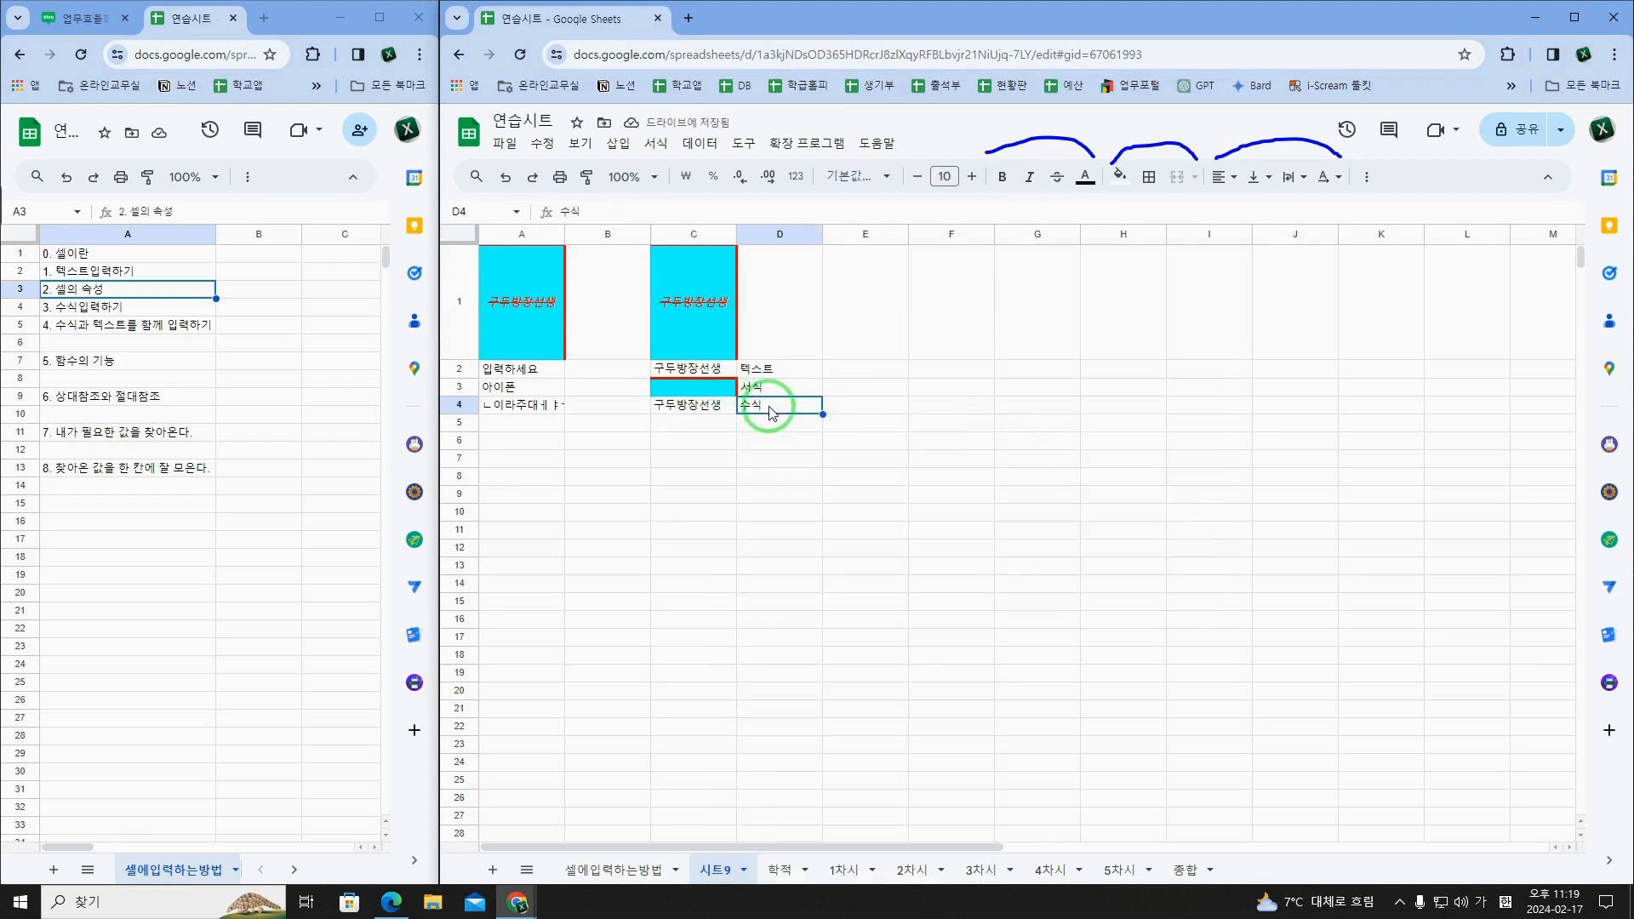
Step: Select the topic 3. 수식입력하기 in A4 of the 셀에입력하는방법 sheet, and select the empty cell A7 in 시트9
click(132, 310)
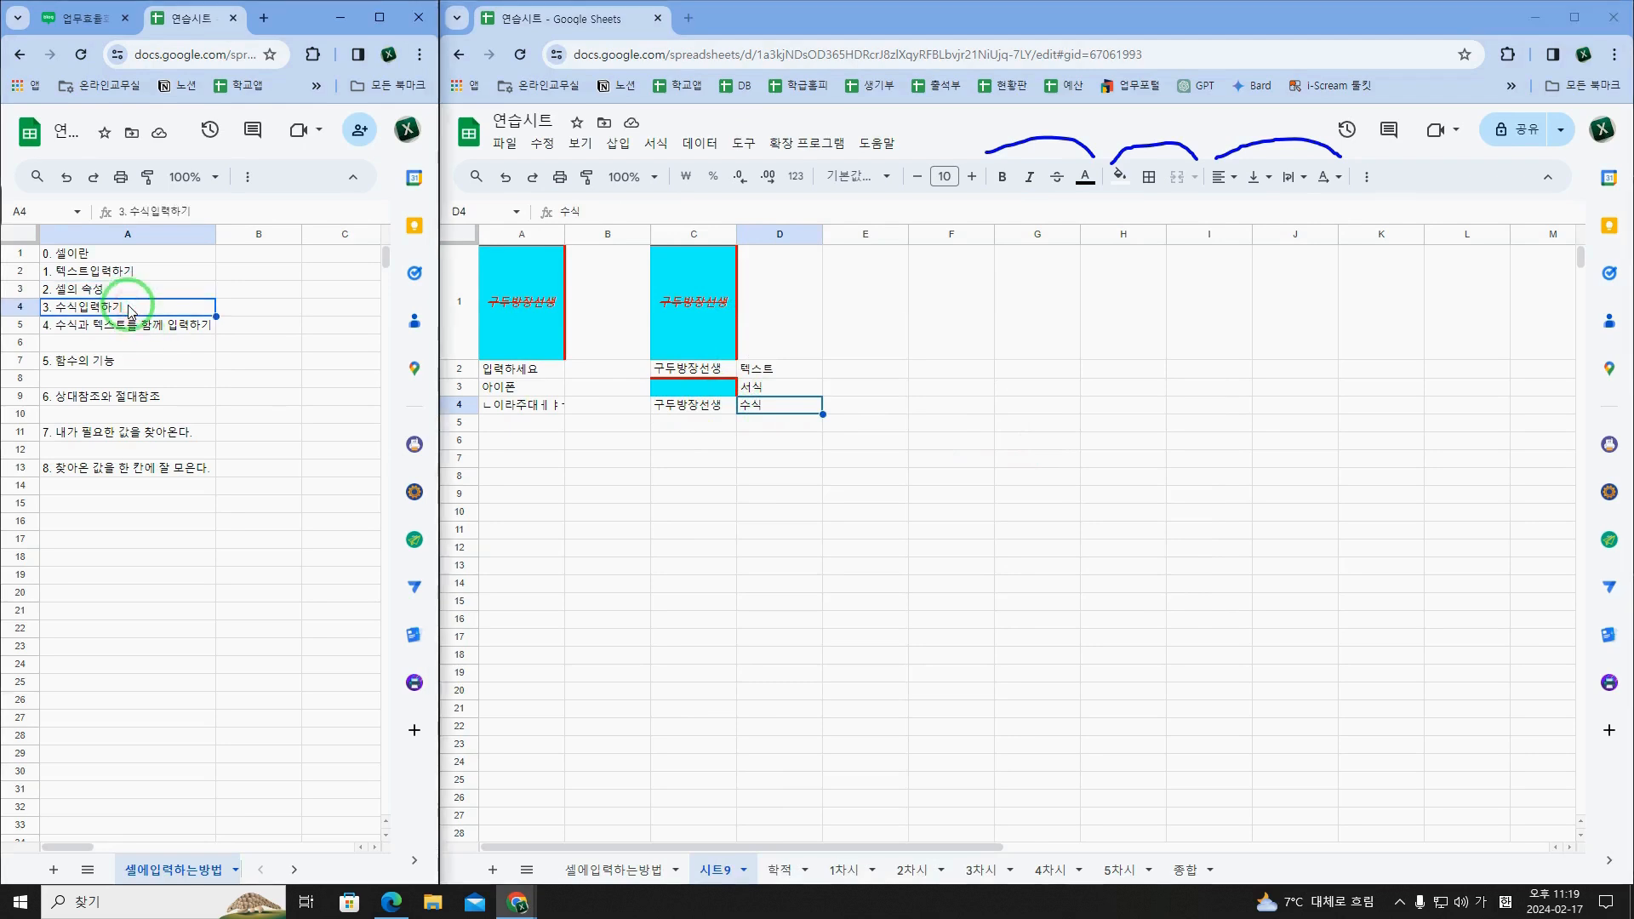
click(524, 429)
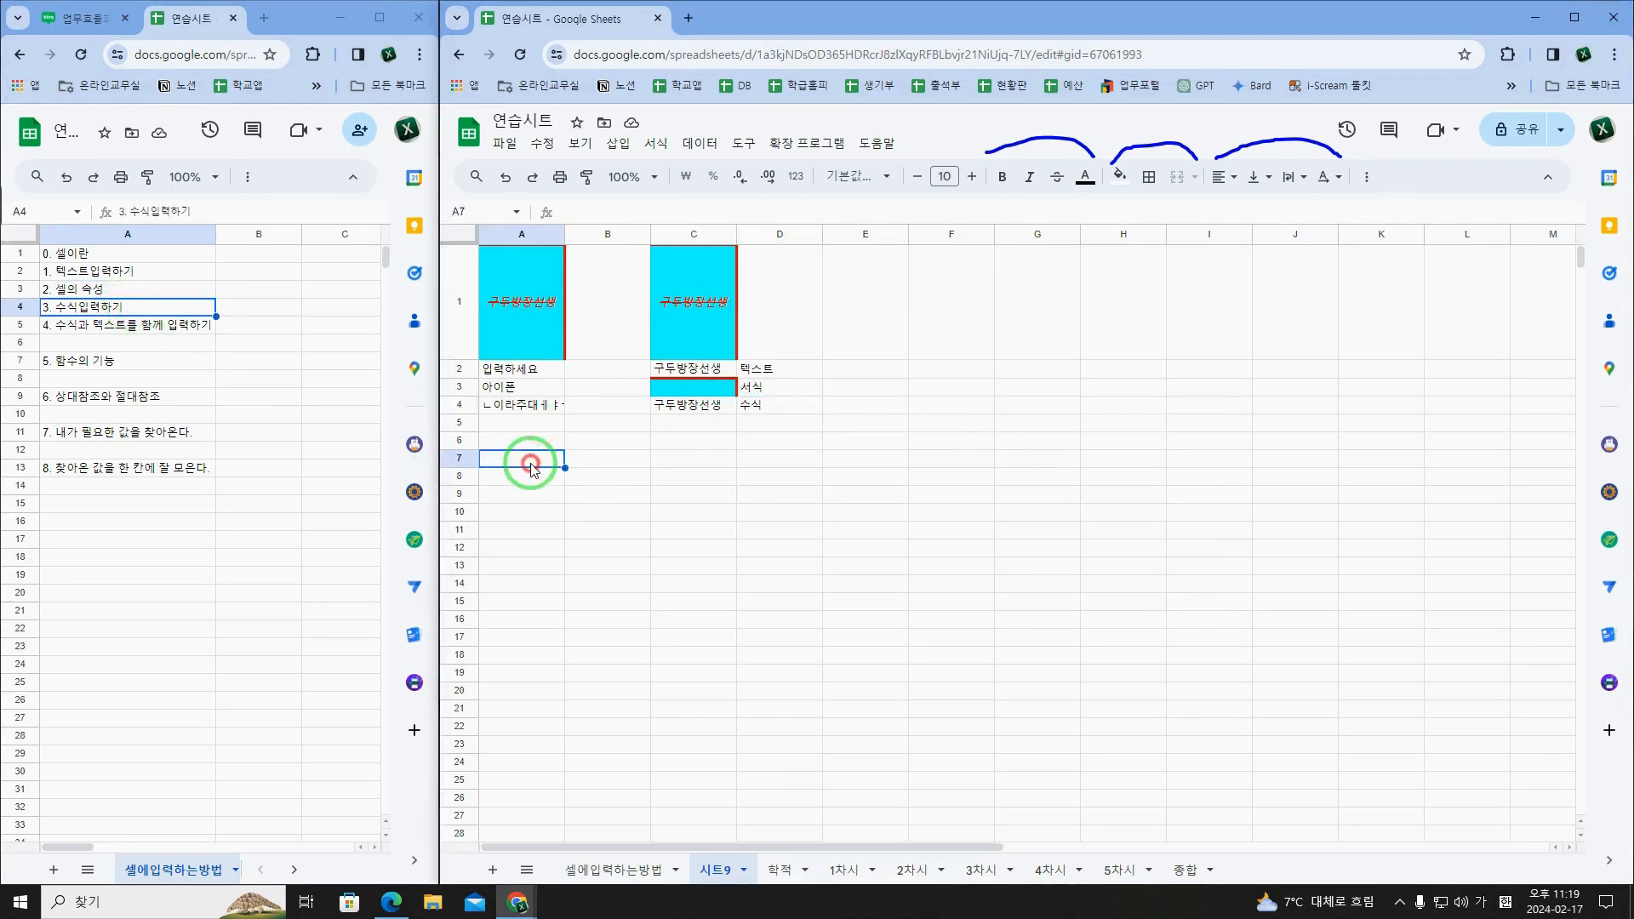
click(525, 462)
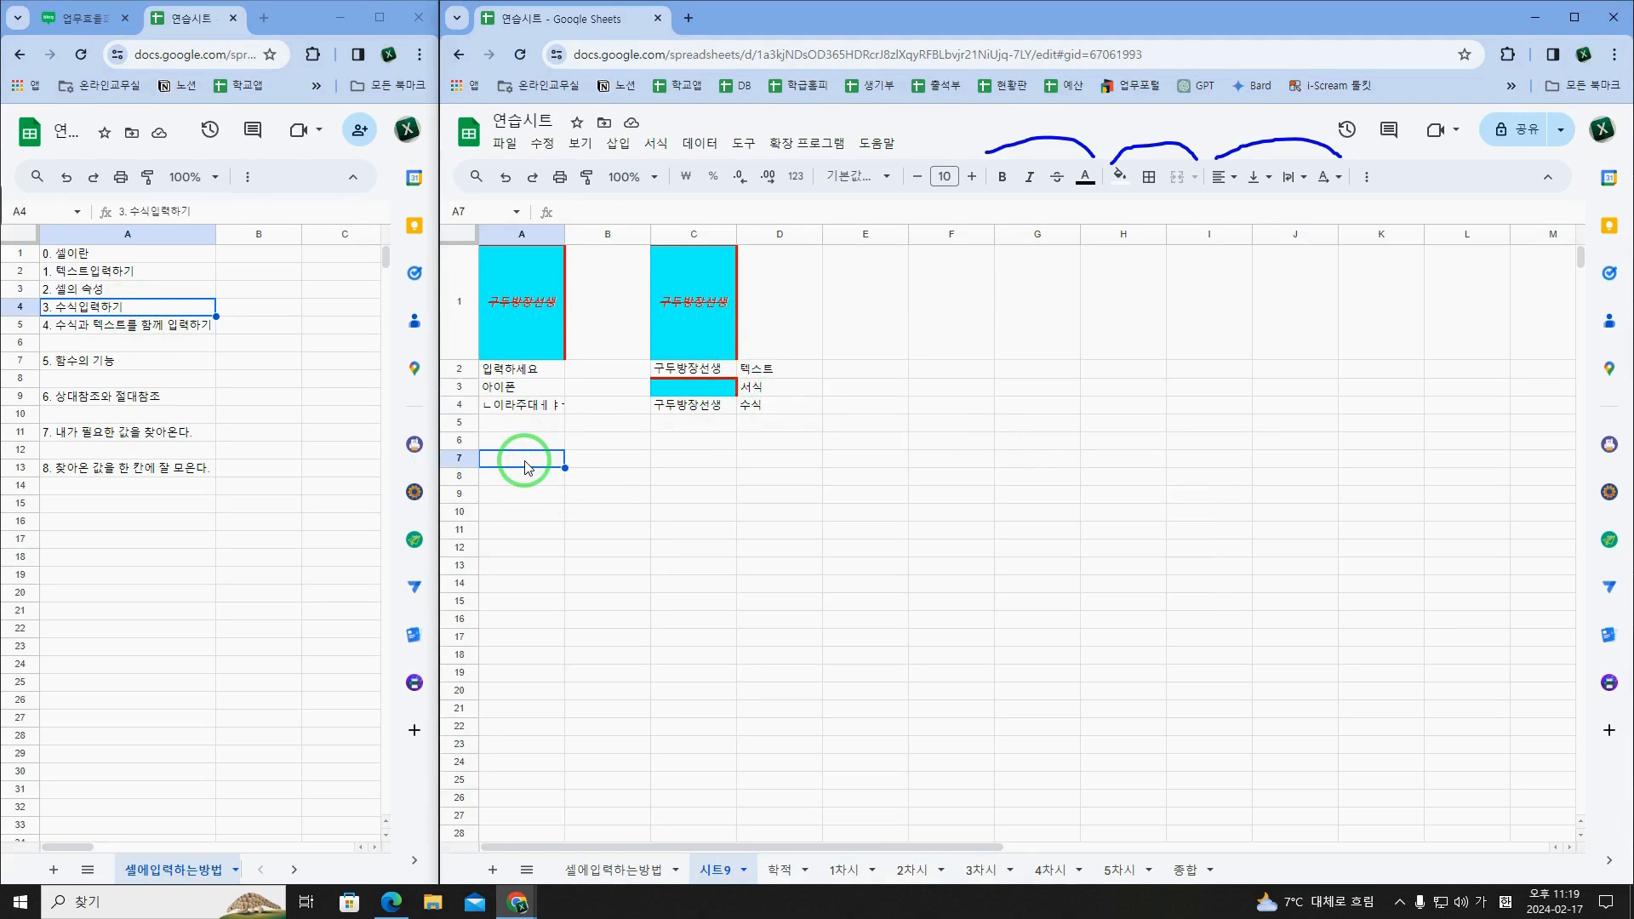
Step: Enter the formula =A1 in cell A7 of 시트9
text(=)
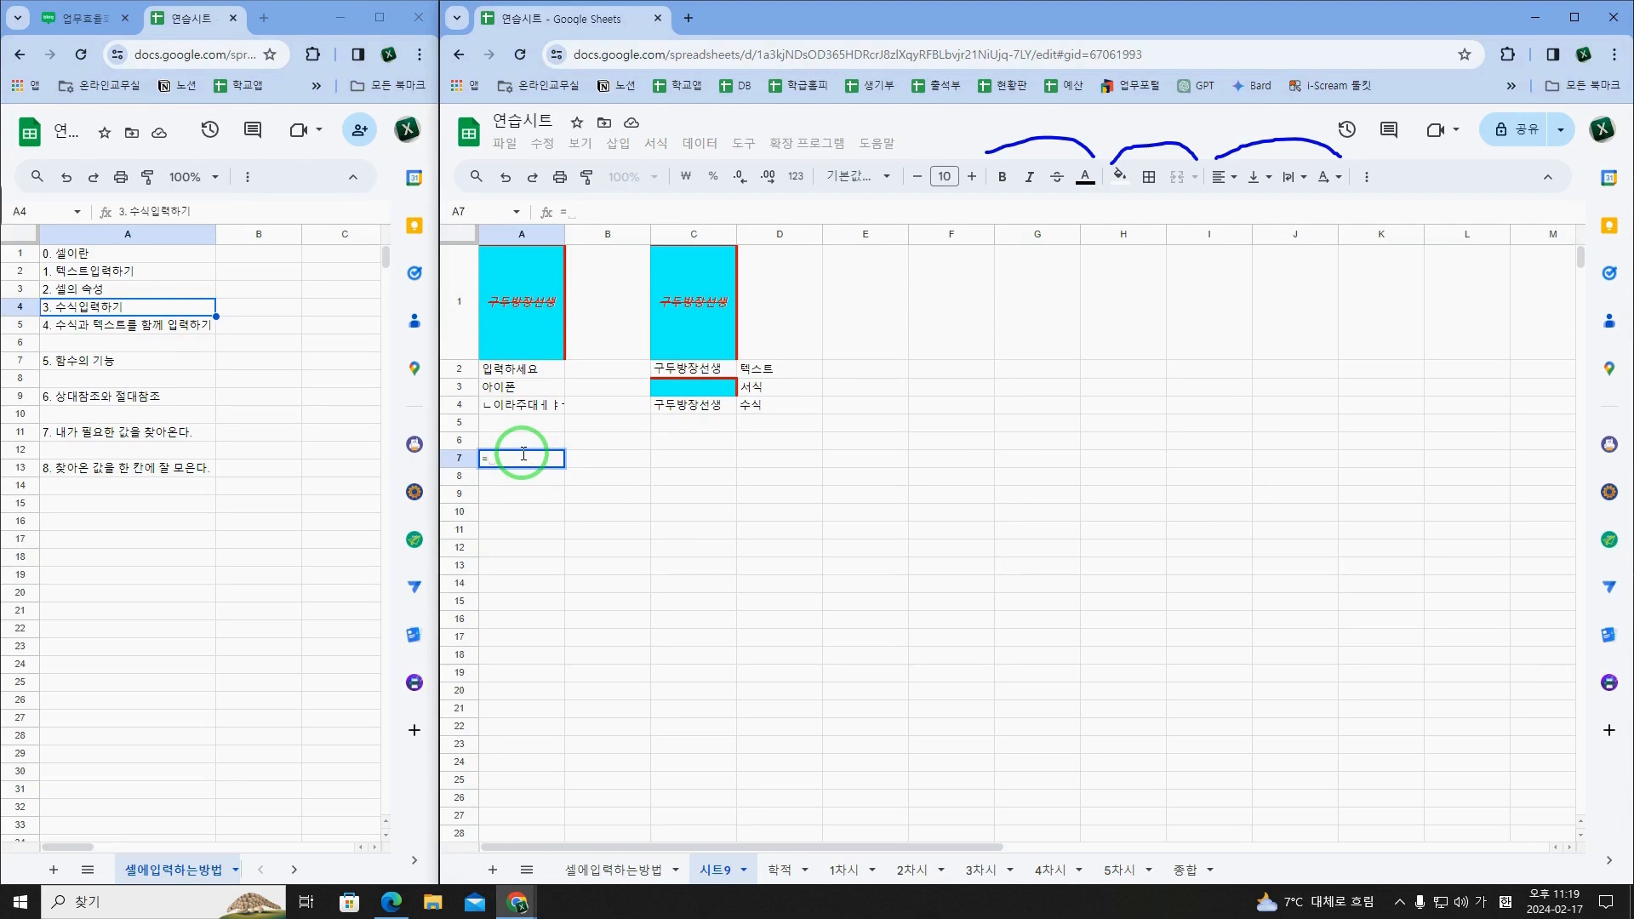
text(ㅁ)
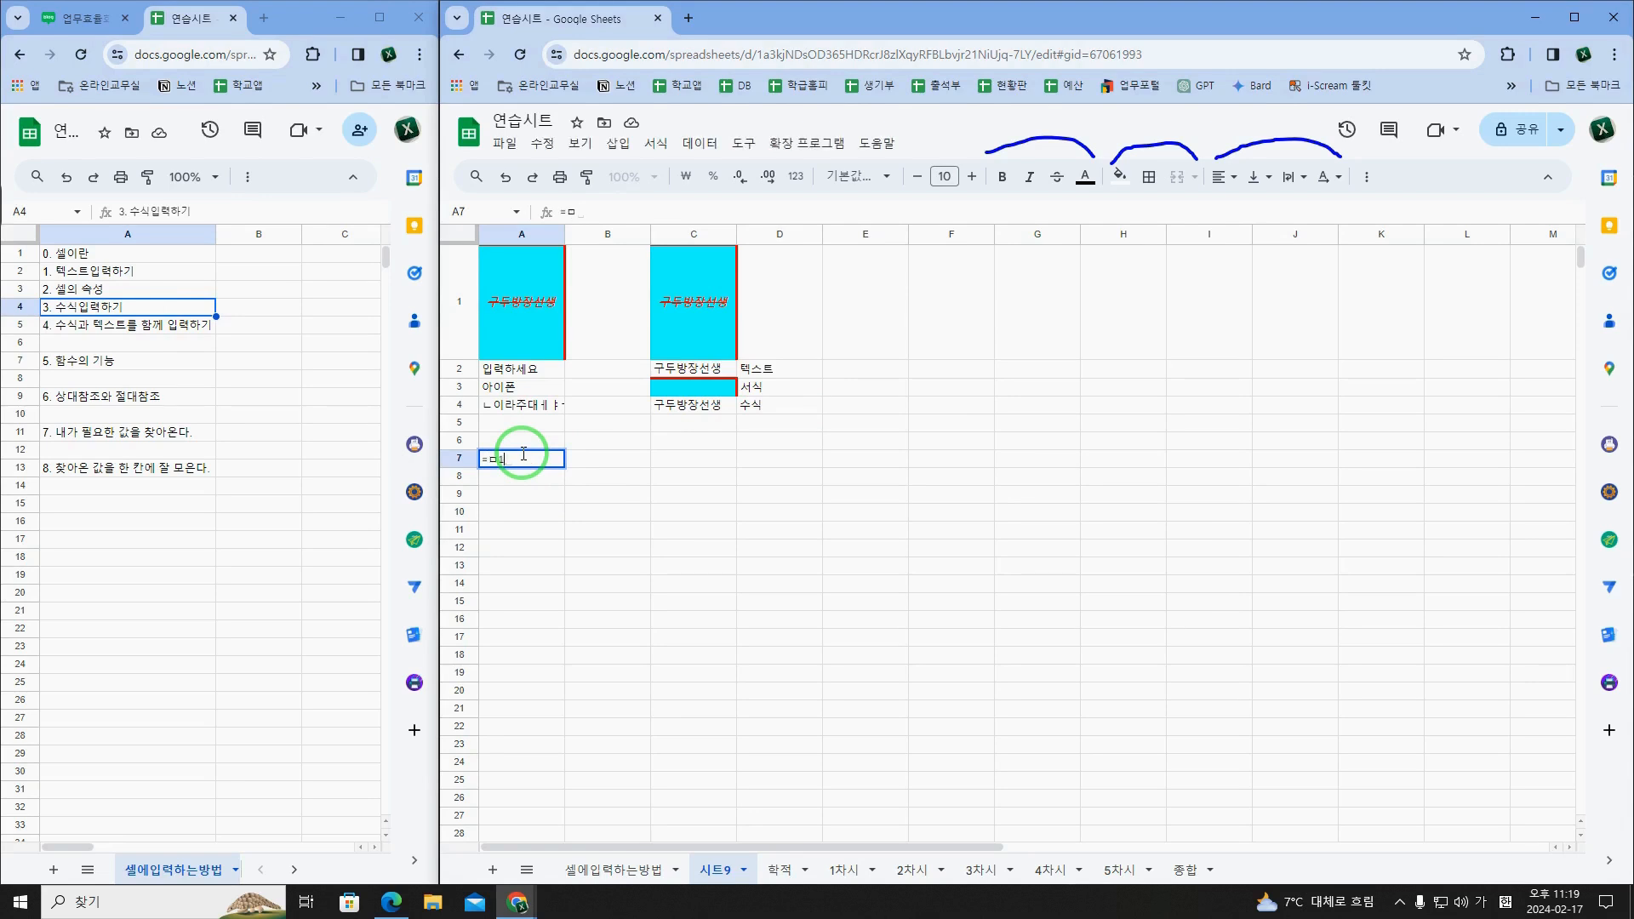
text(1)
key(BackSpace)
key(BackSpace)
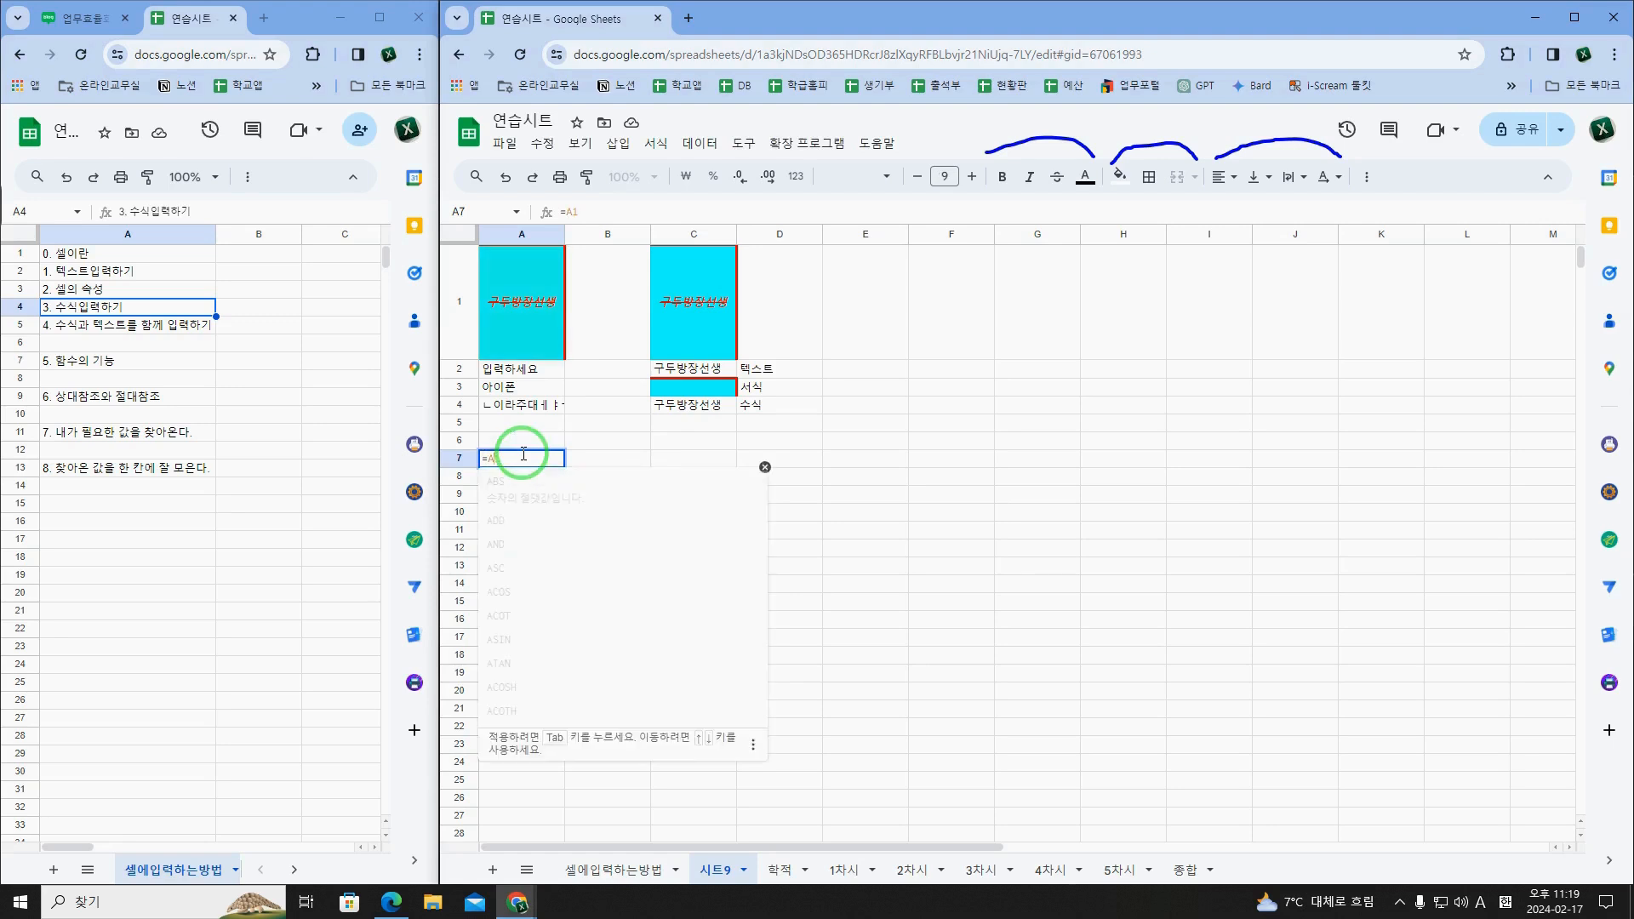
text(A1)
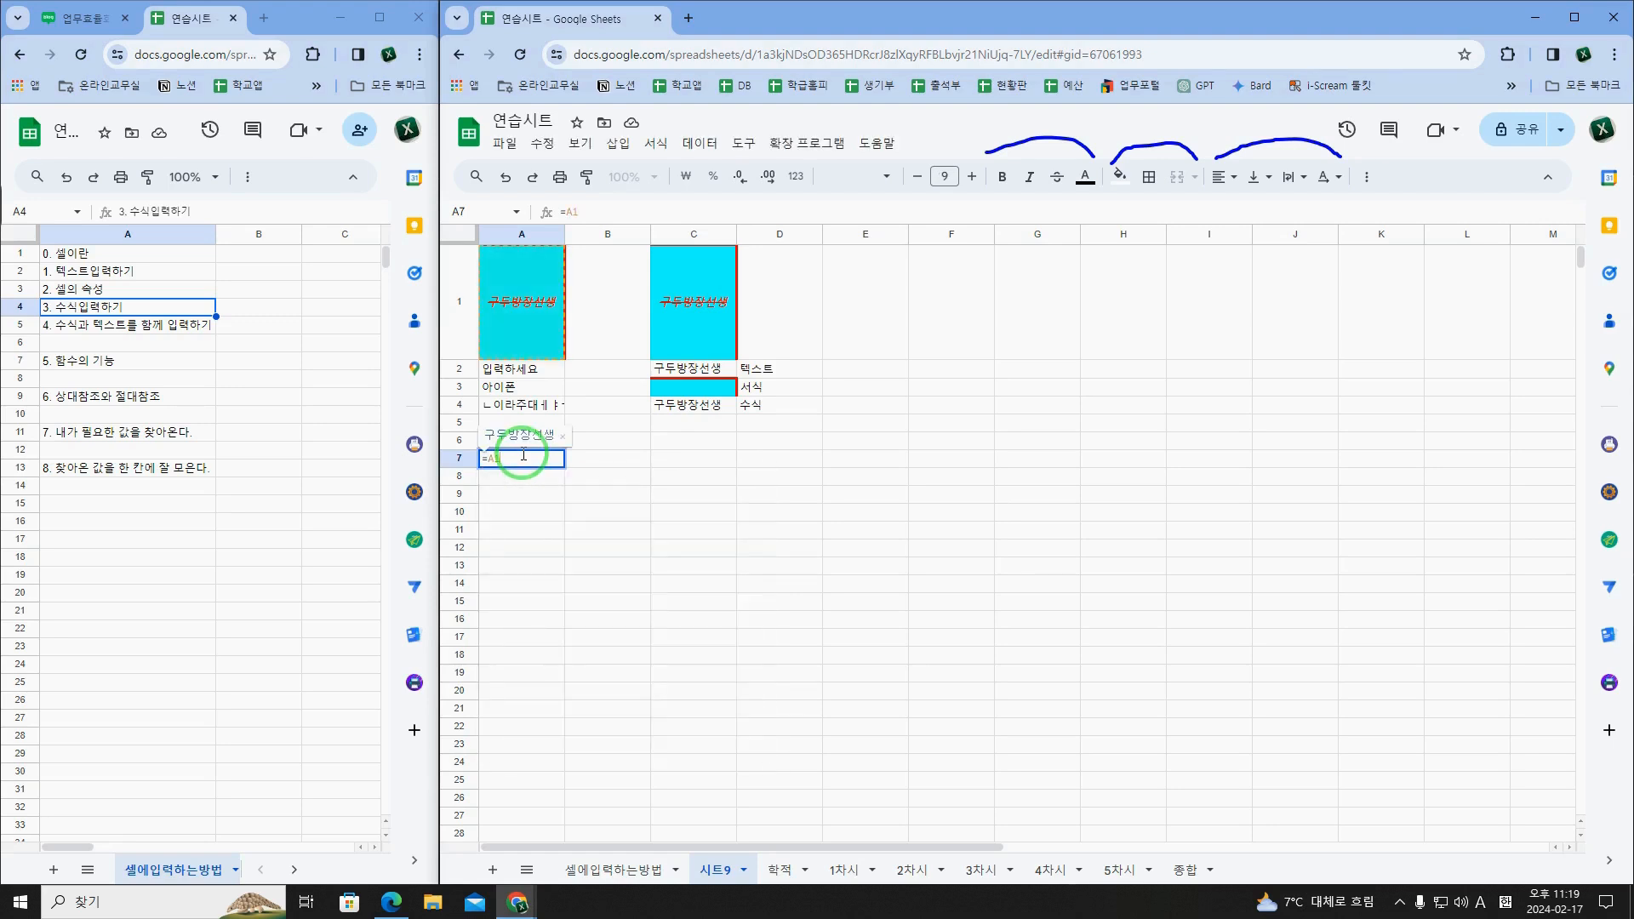
key(BackSpace)
key(BackSpace)
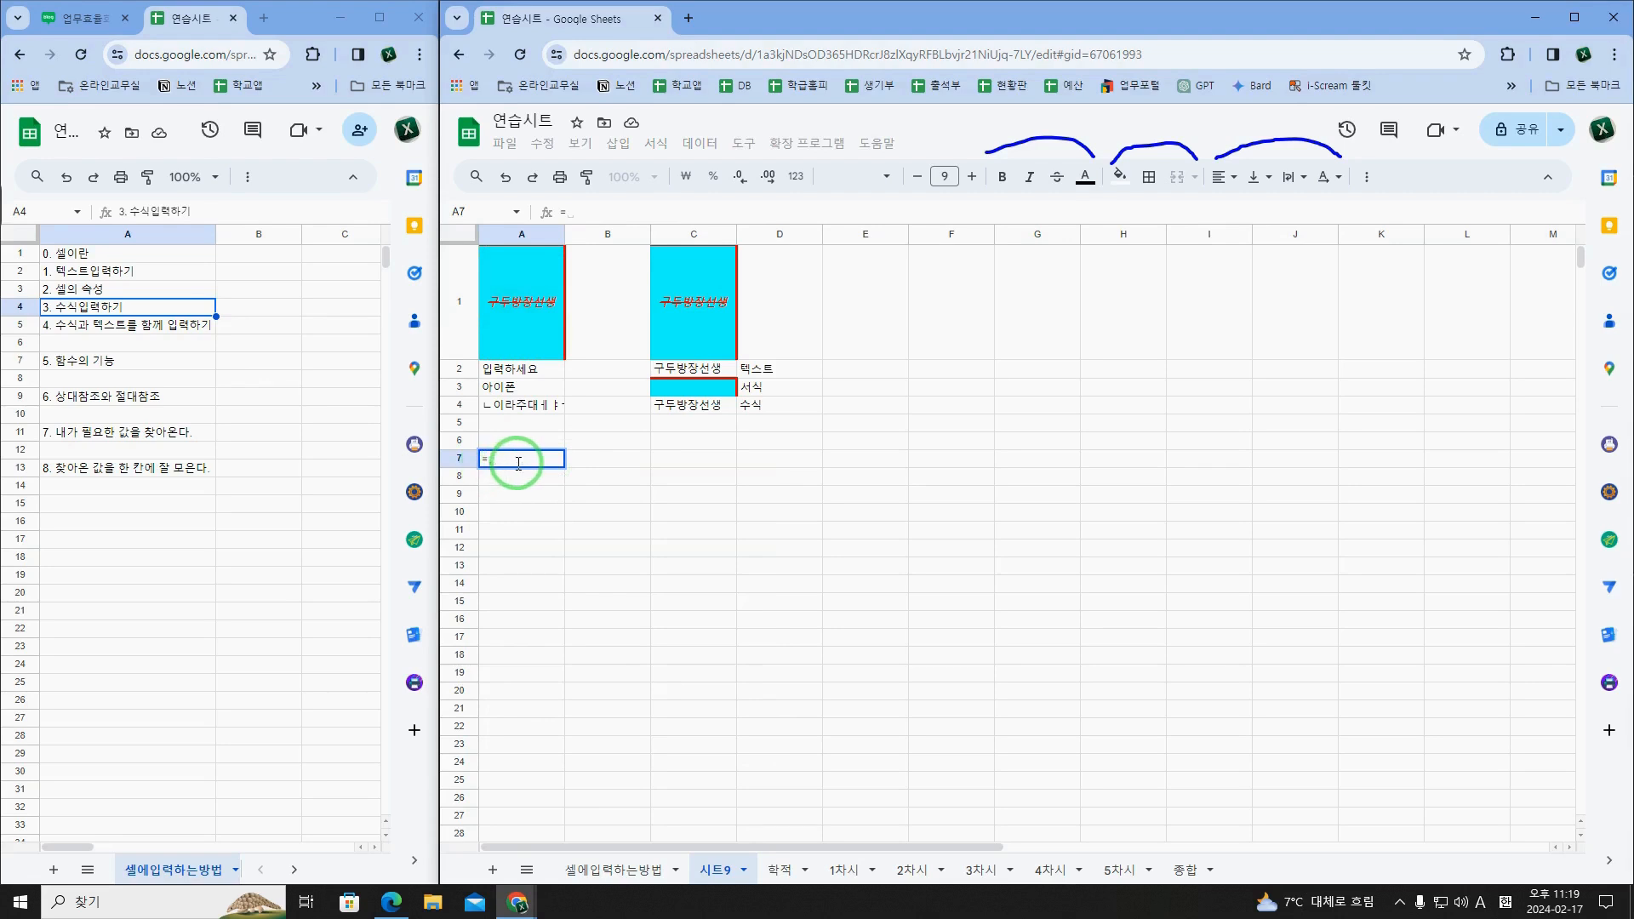
text(A1)
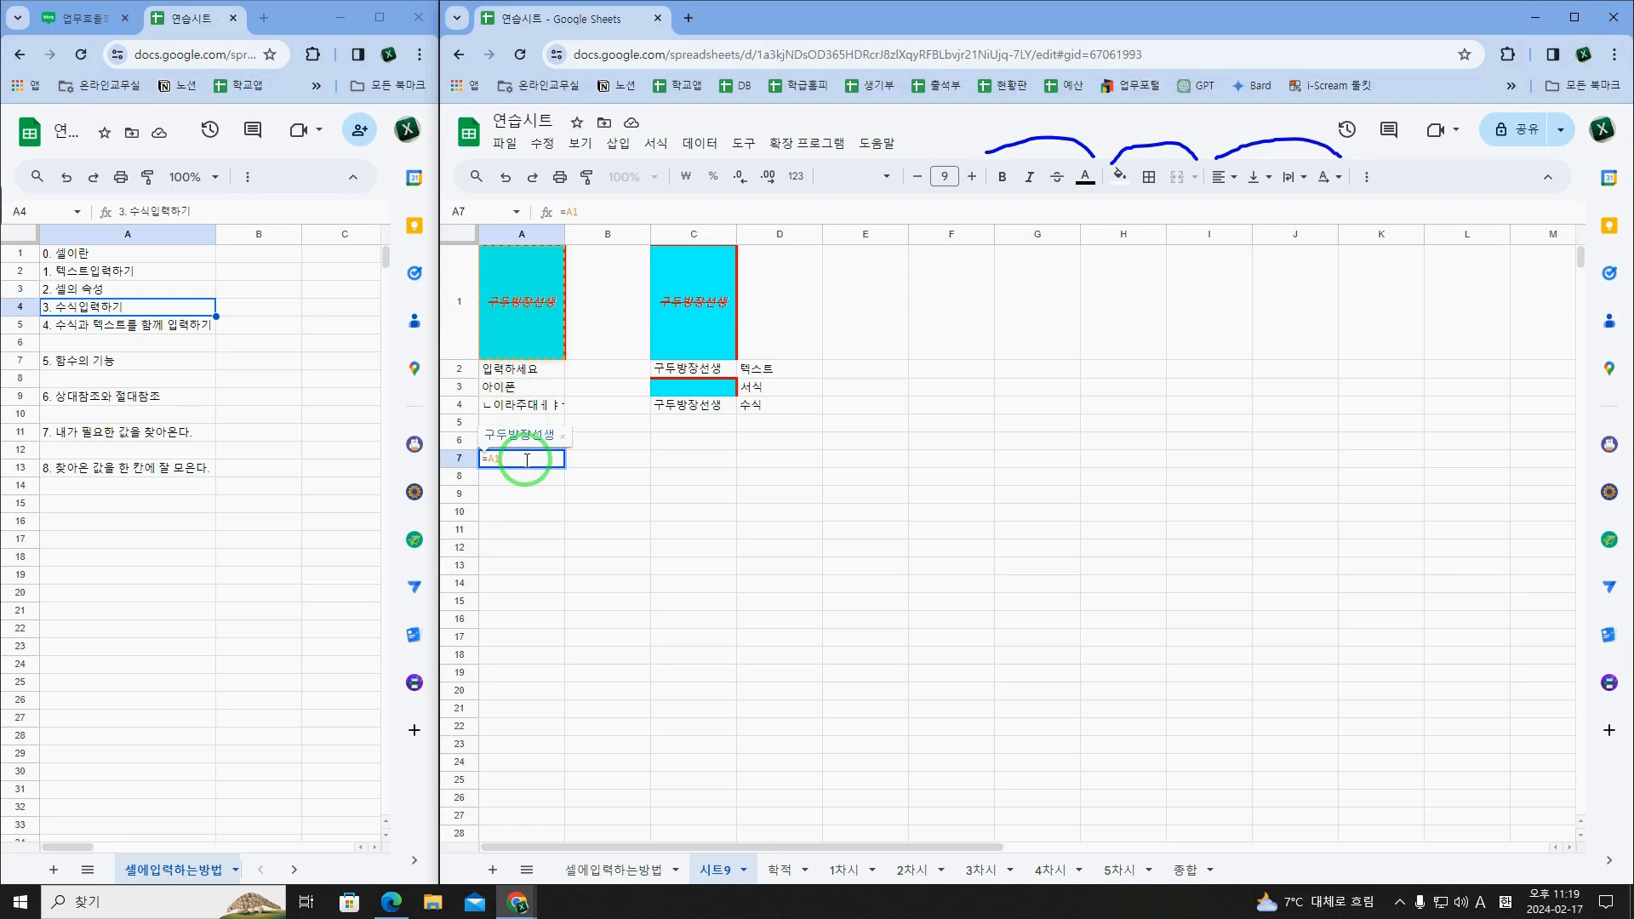
drag(501, 460, 486, 459)
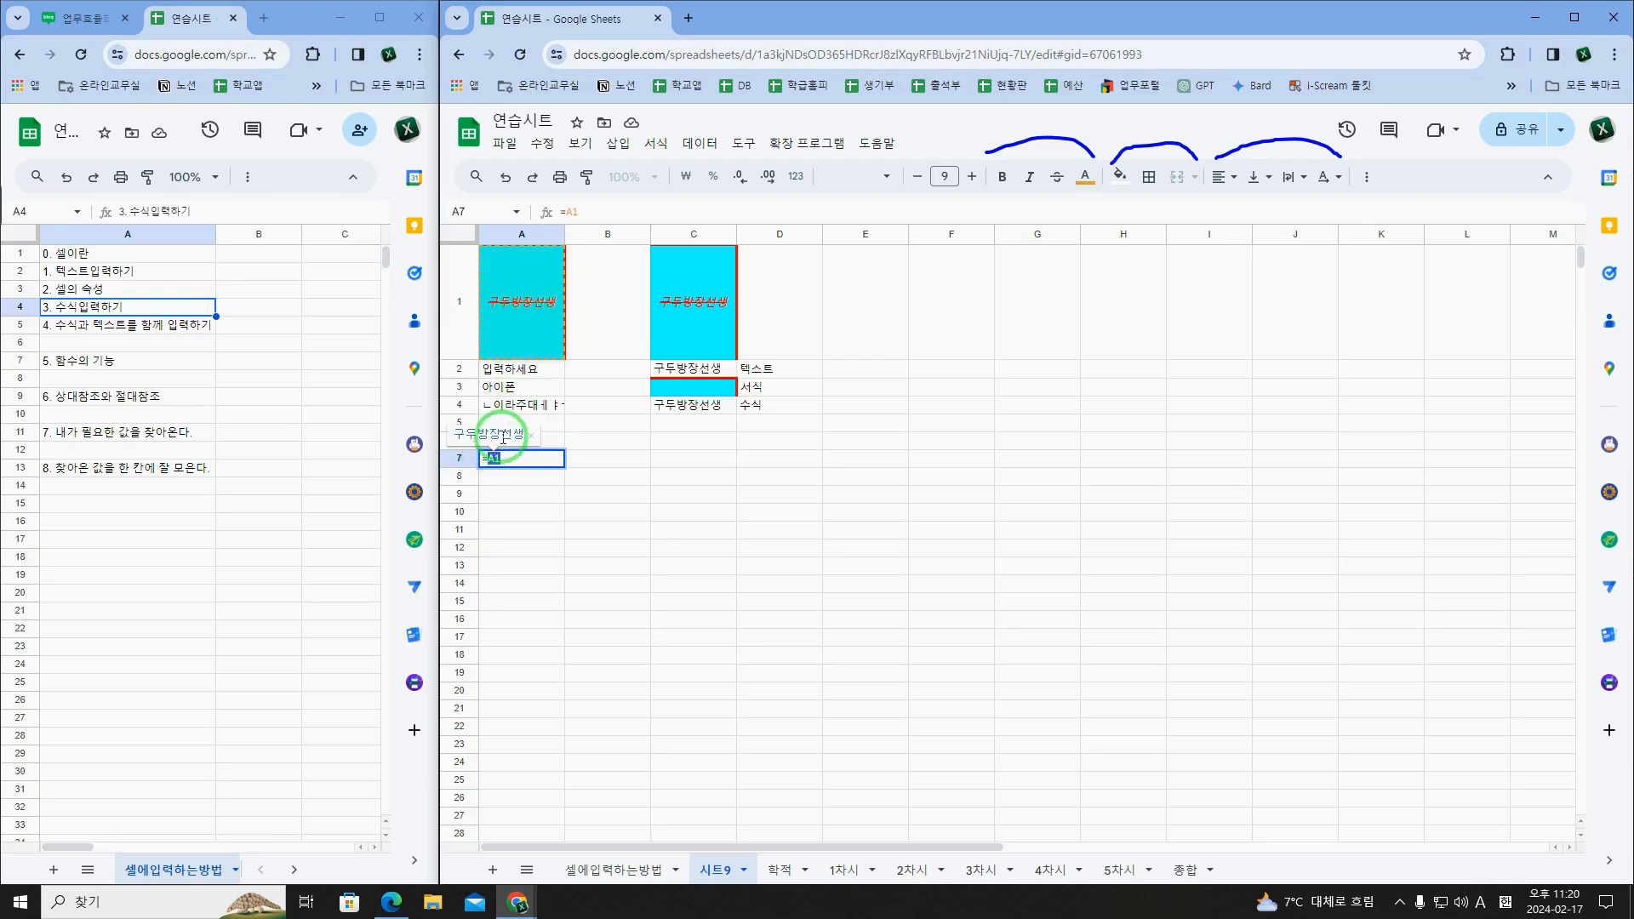
click(514, 457)
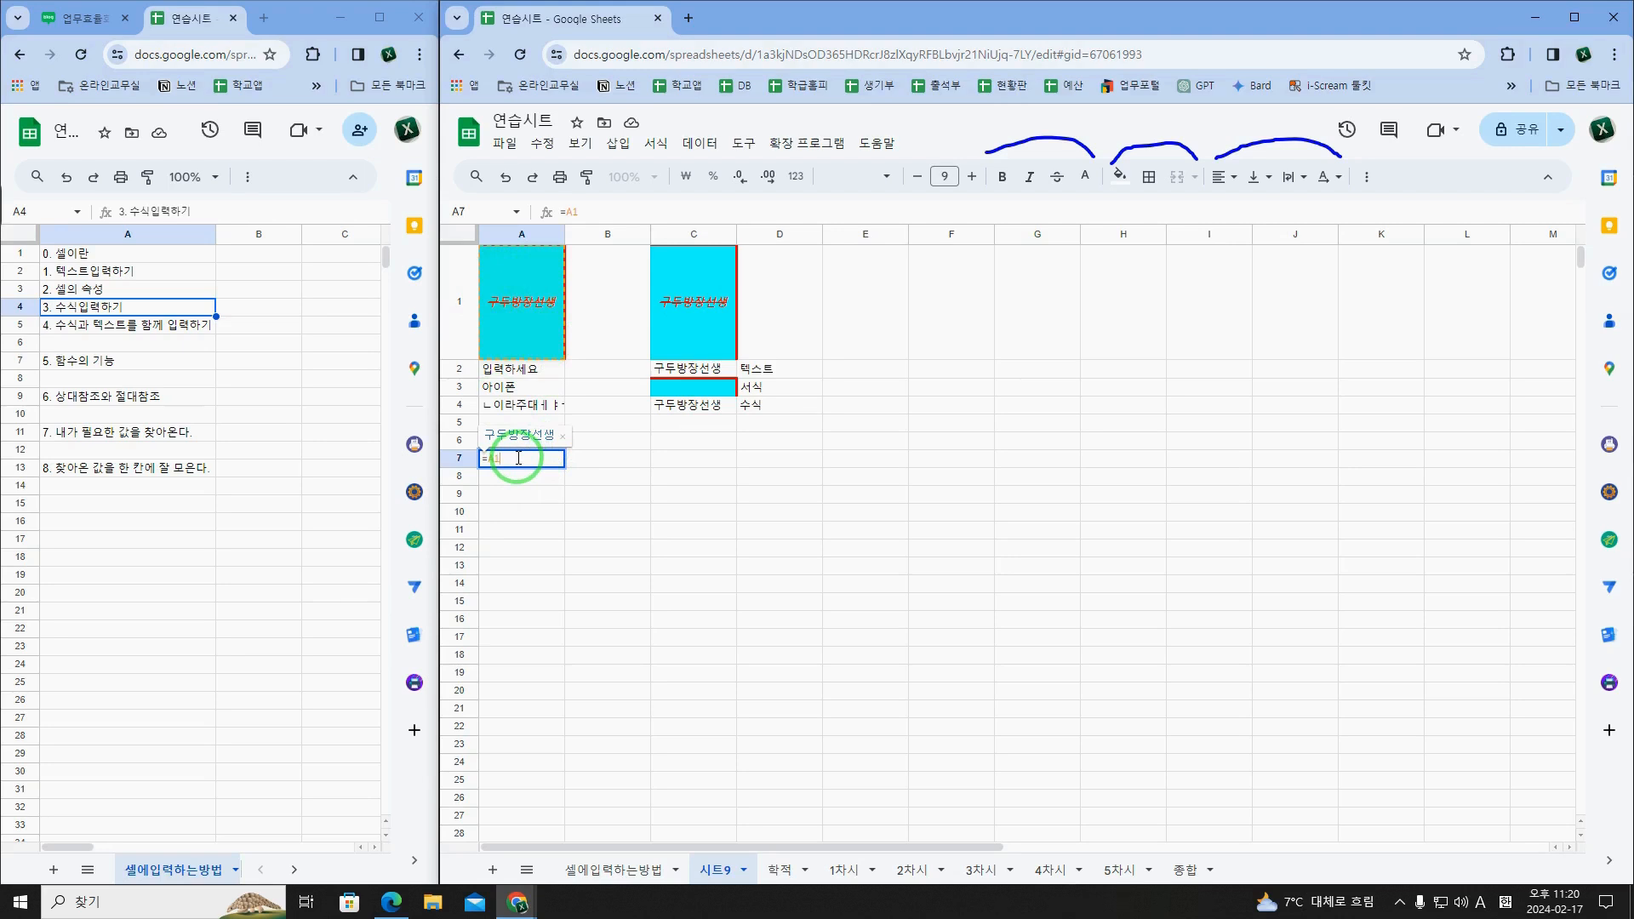
key(Return)
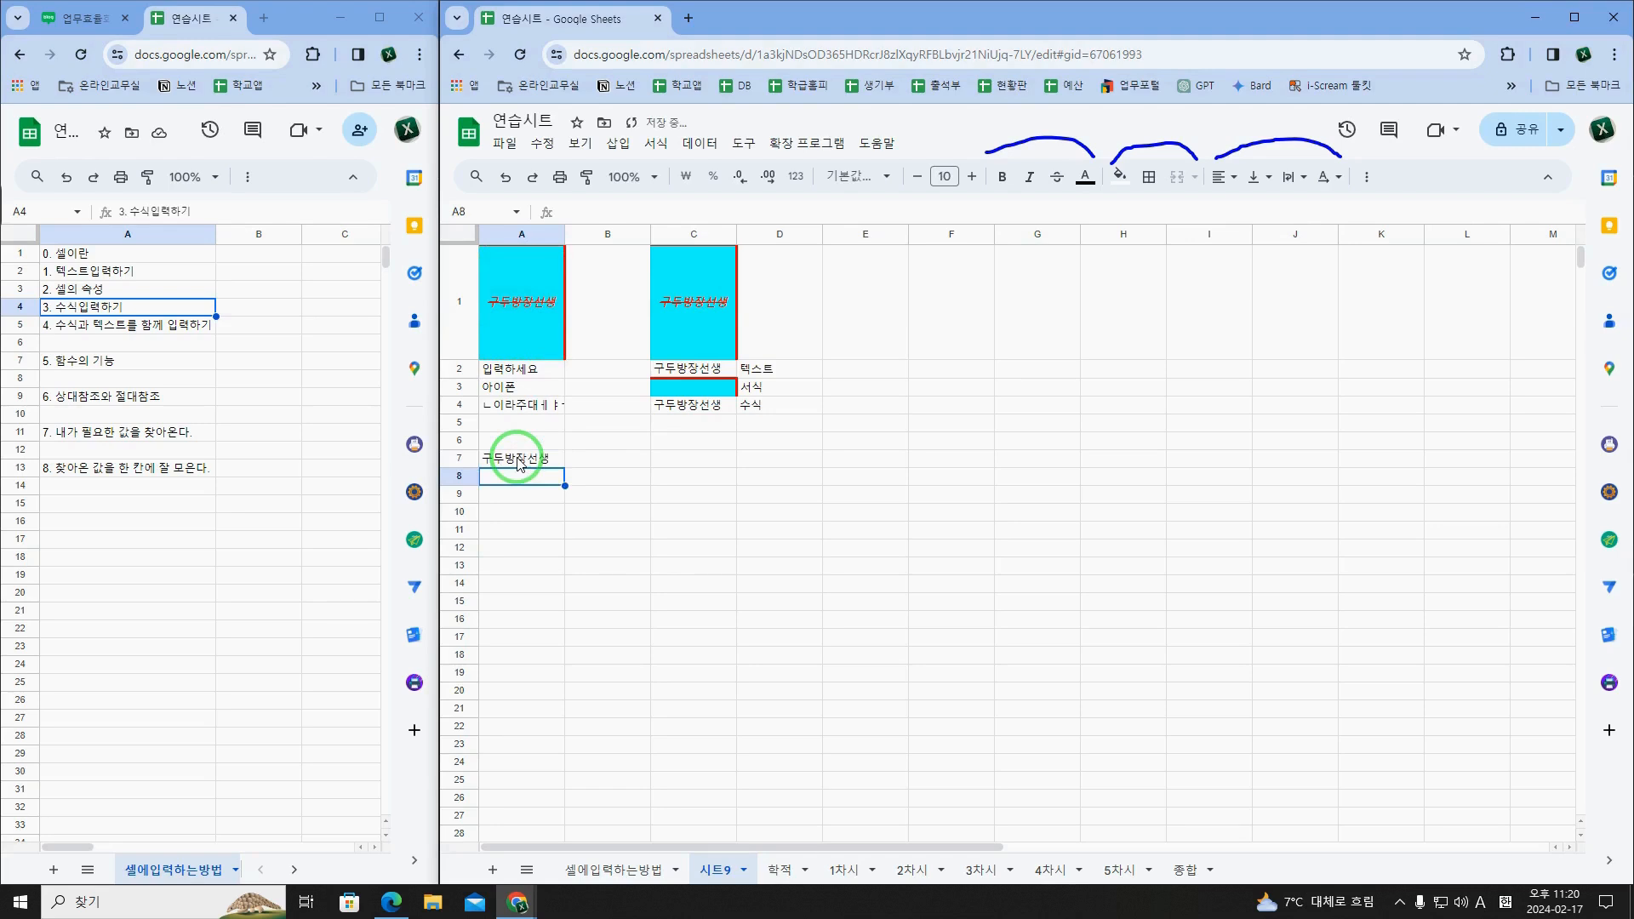
Step: Compare the contents of A7 and A1, and replace A1's text with the formula =A2
click(519, 459)
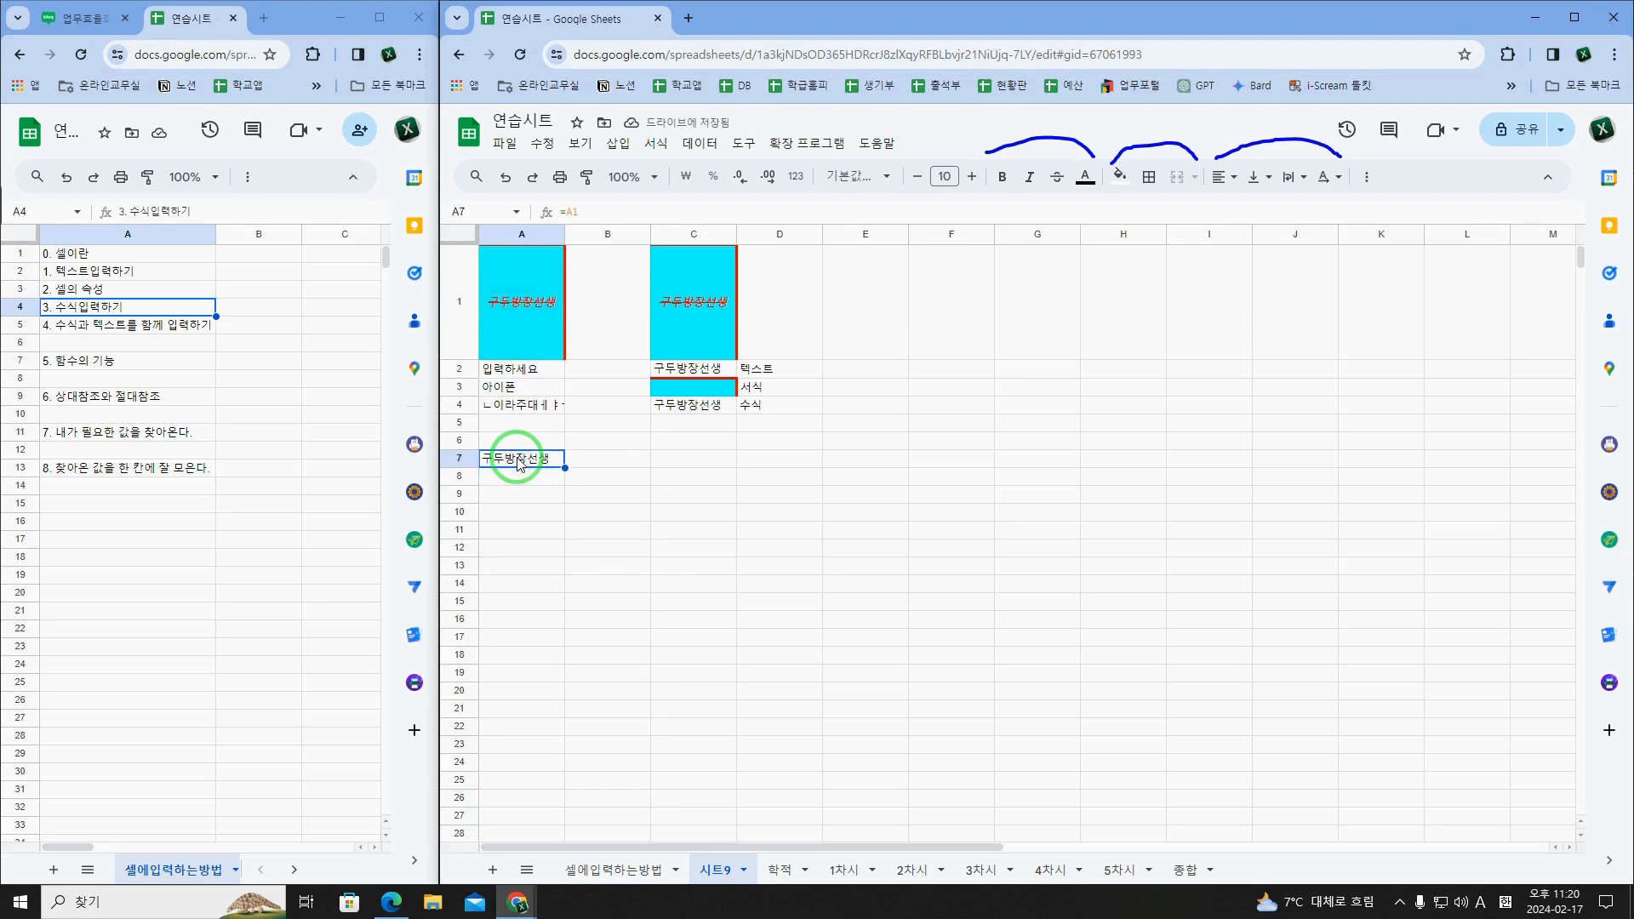
click(511, 324)
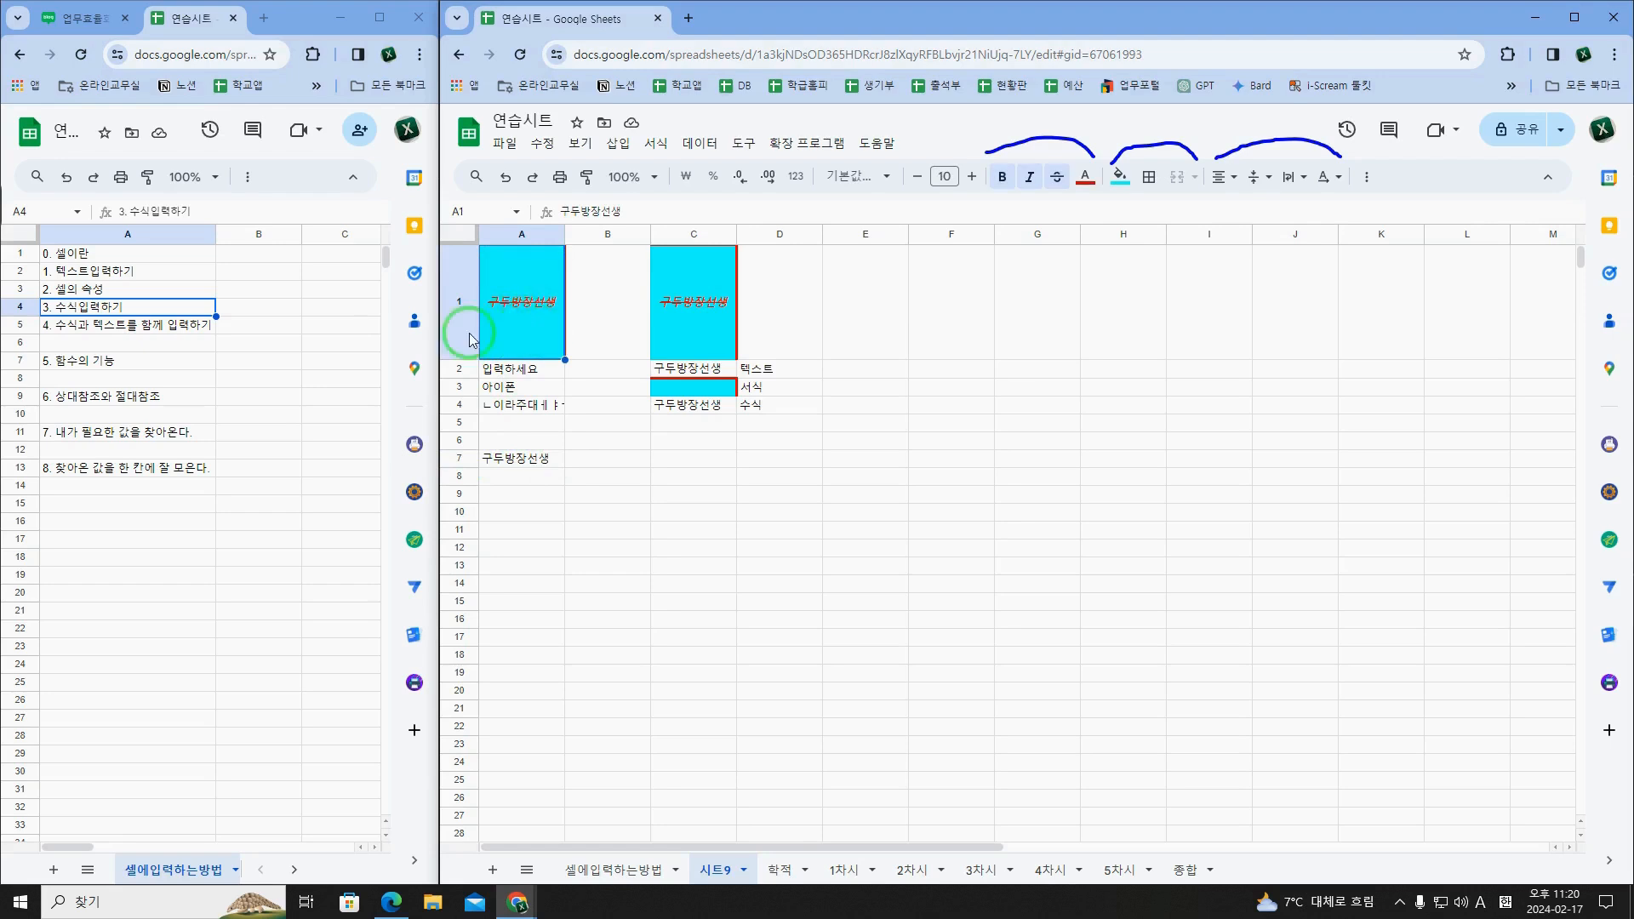
click(500, 328)
click(515, 459)
click(594, 220)
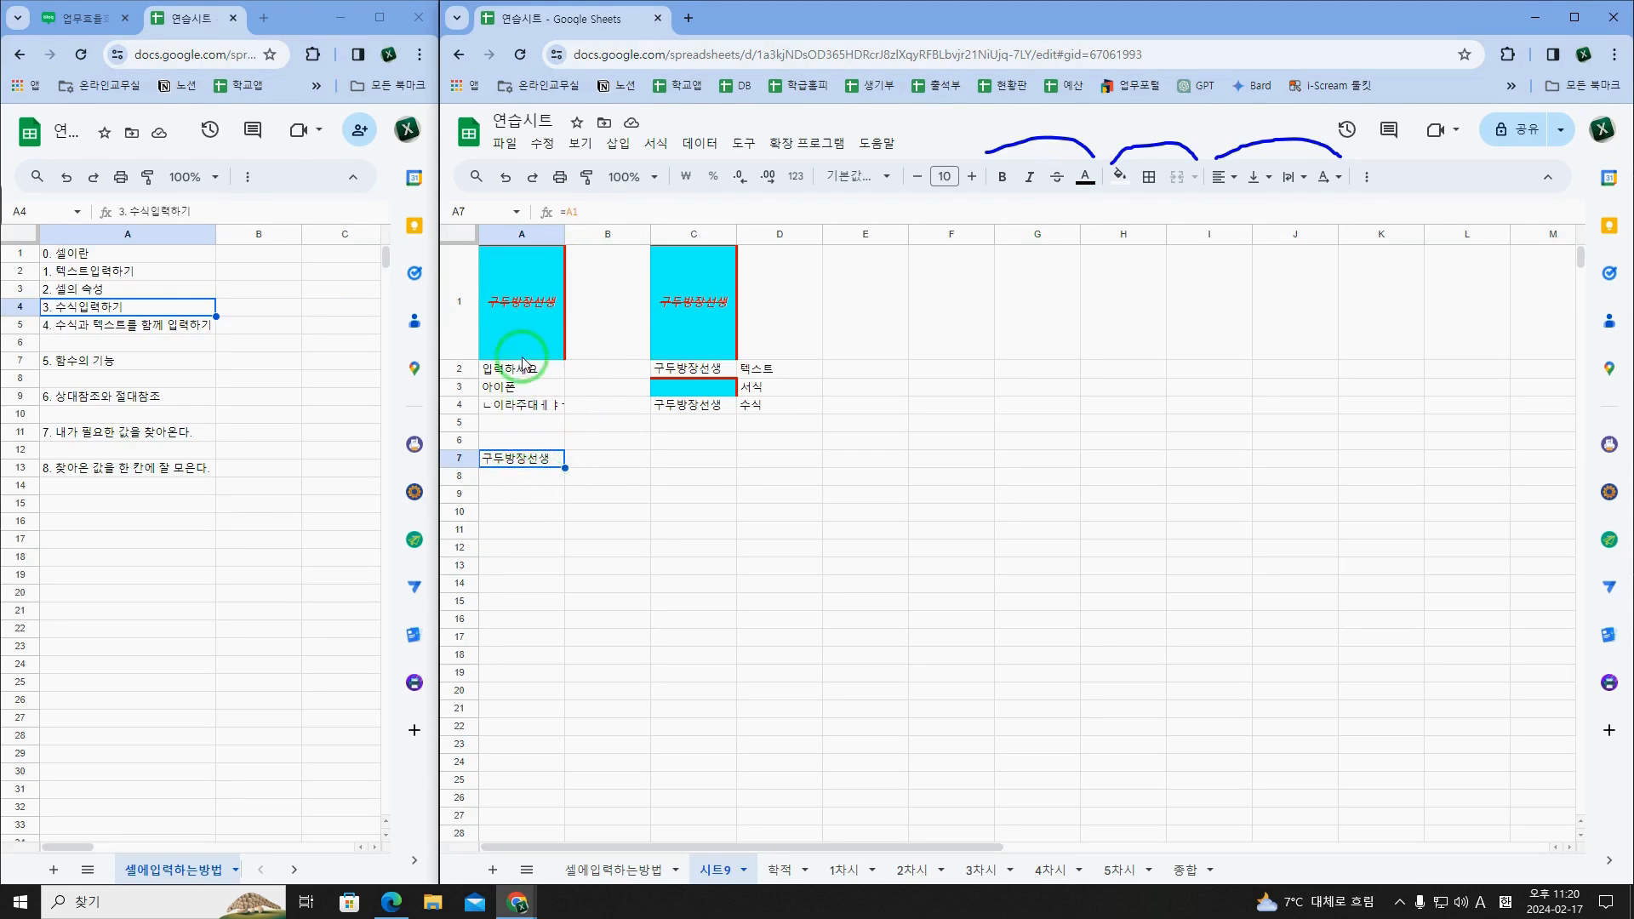
click(529, 328)
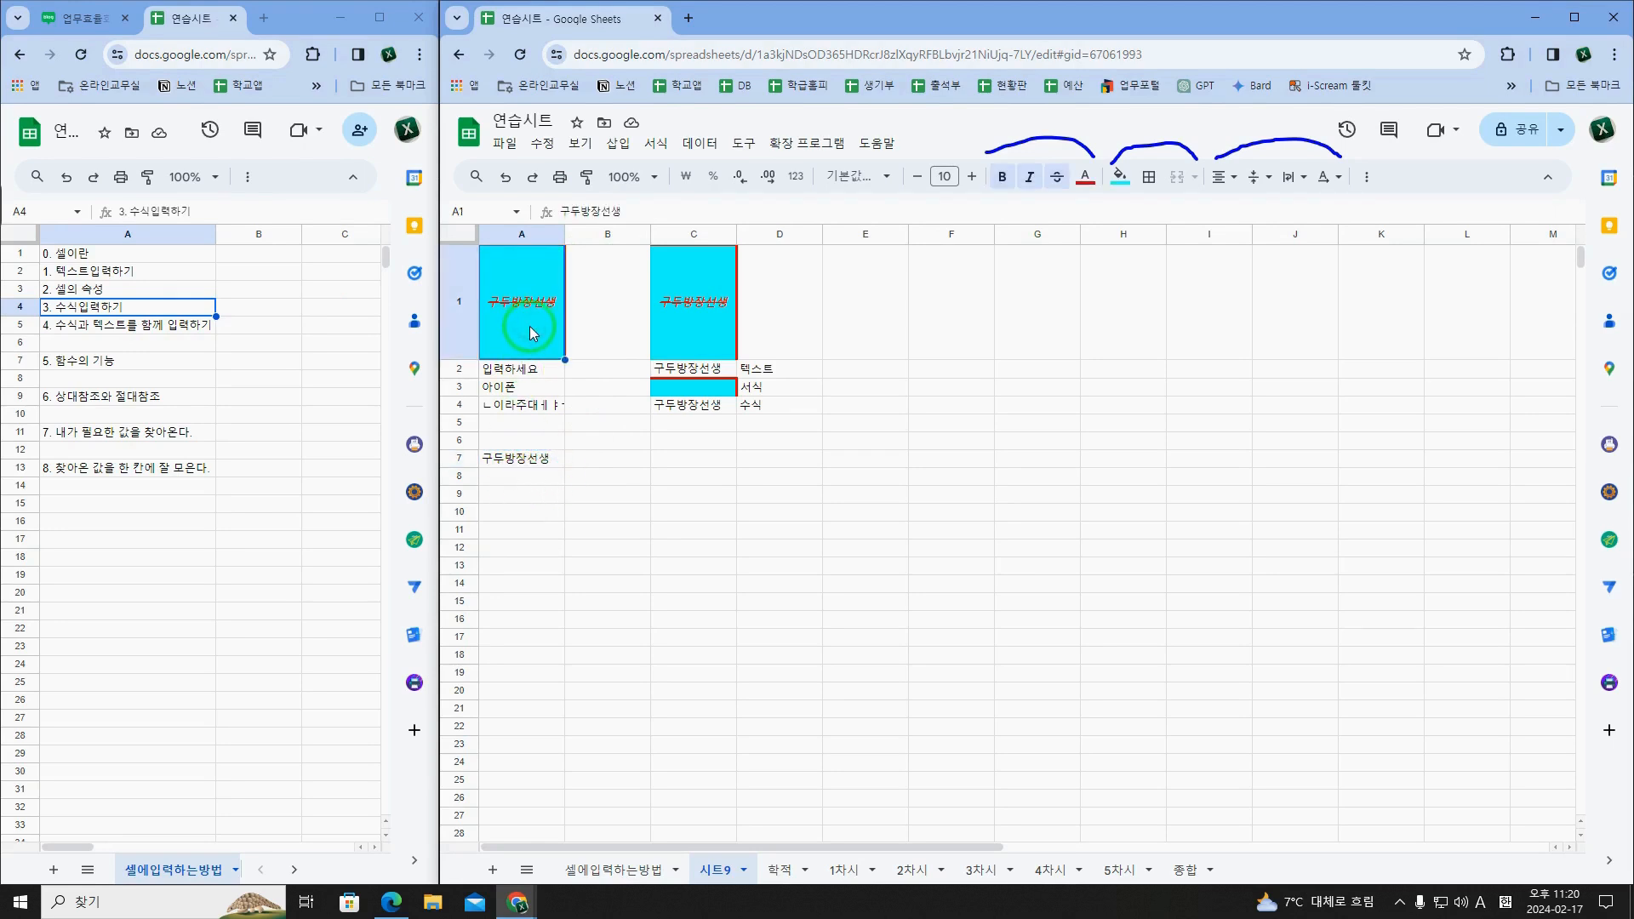
text(=A2)
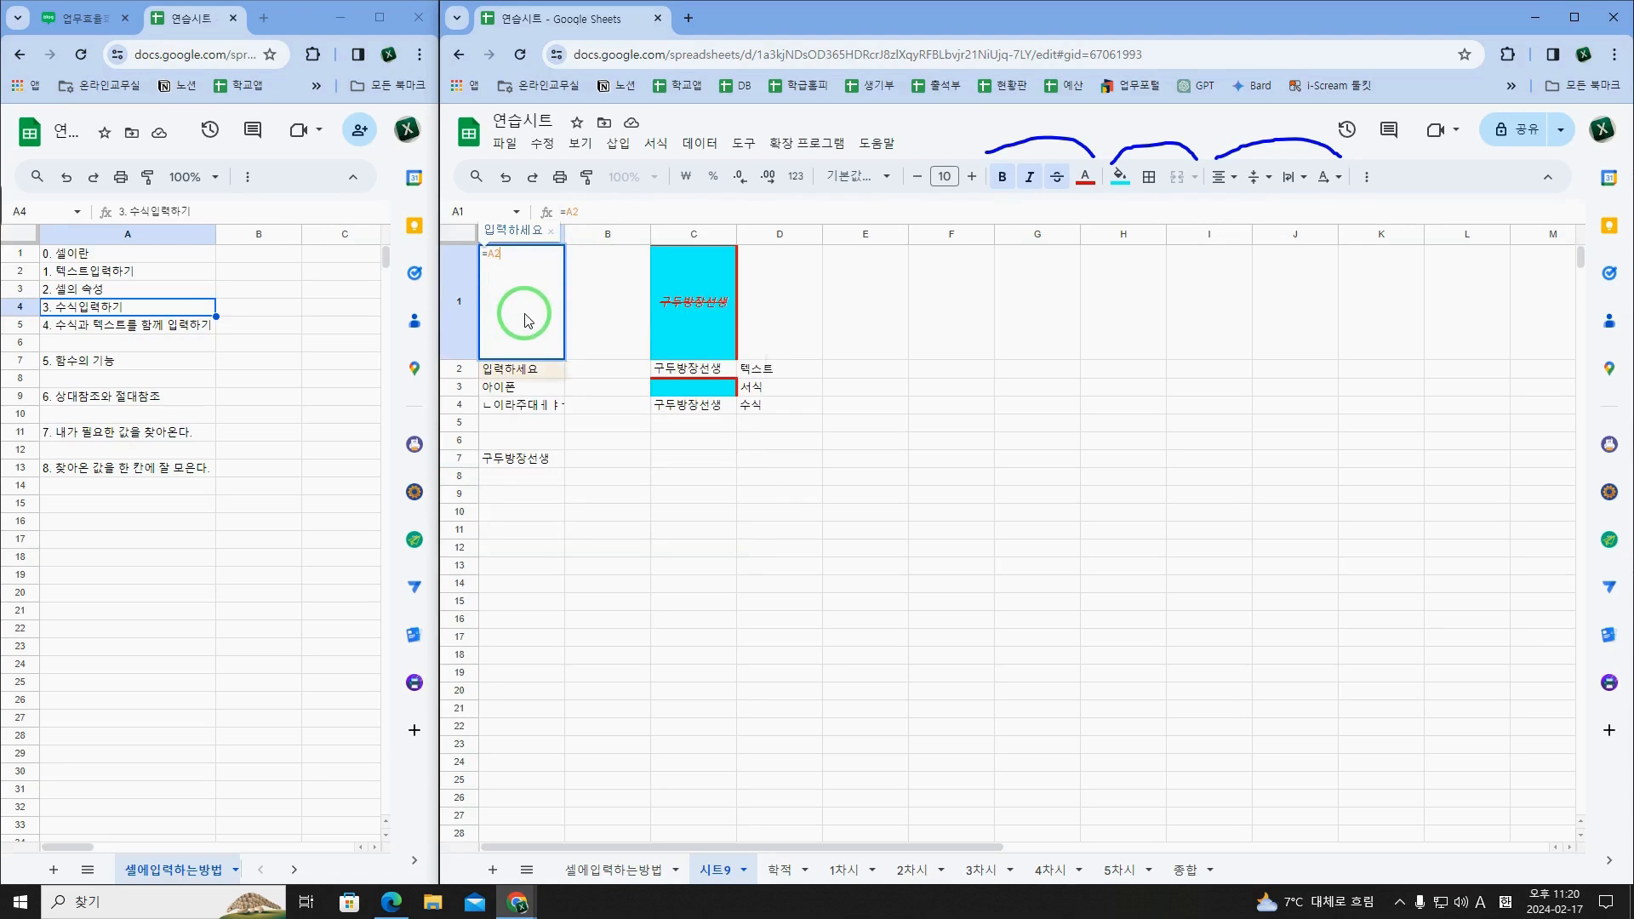
key(ctrl+Return)
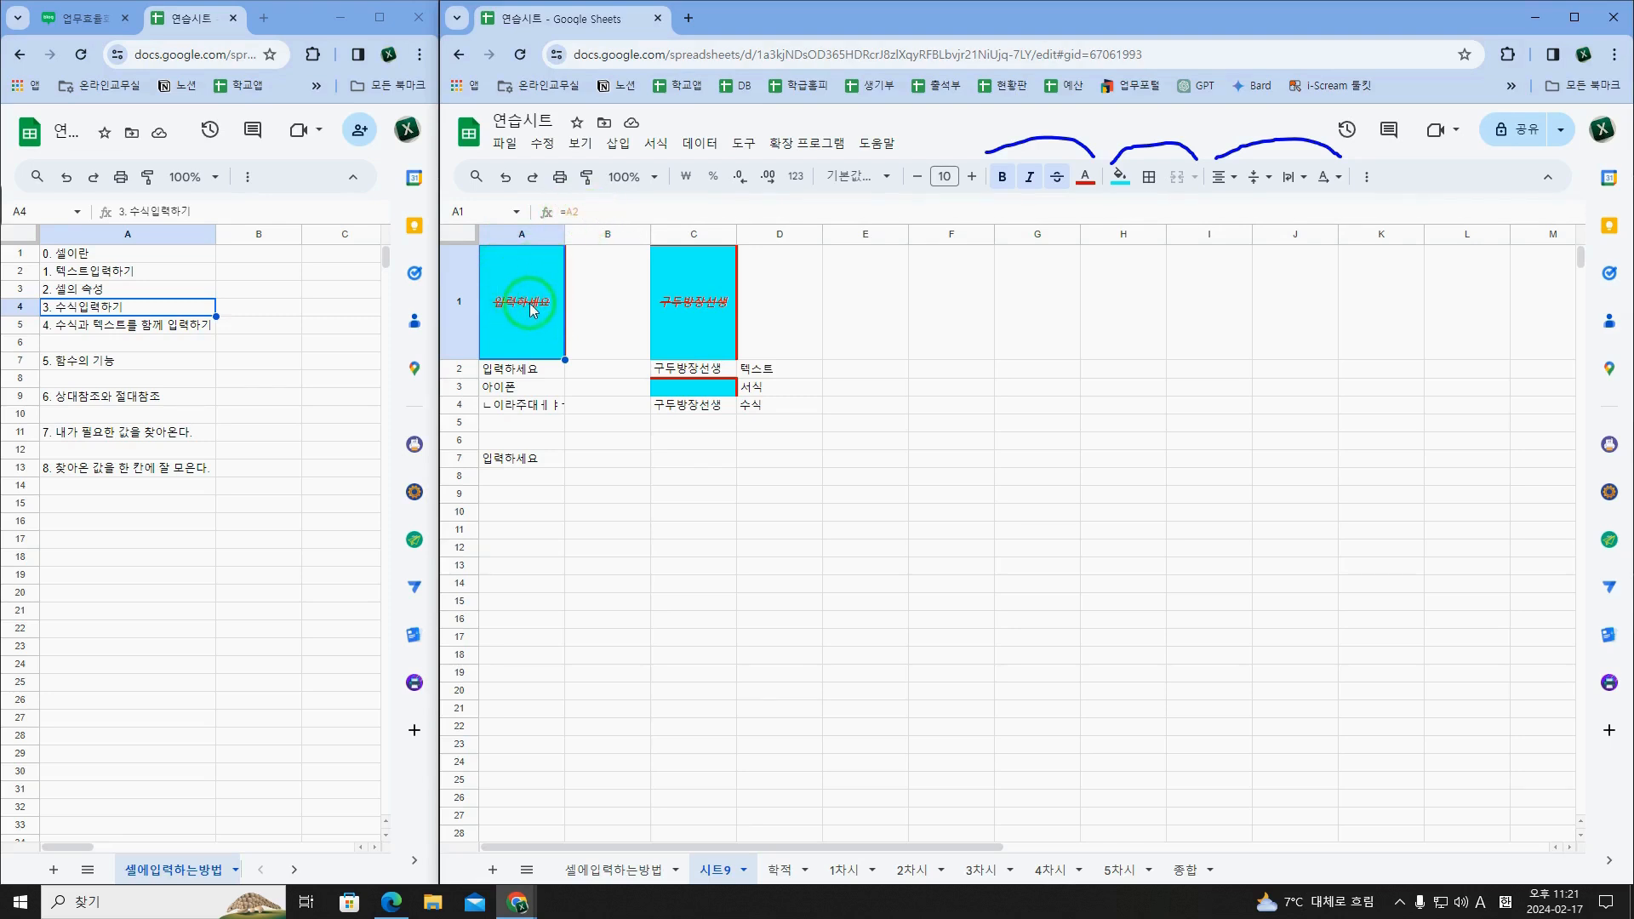
Step: Examine the formulas in A1 and A7 and how their references relate to column A and row 1
click(584, 212)
click(602, 291)
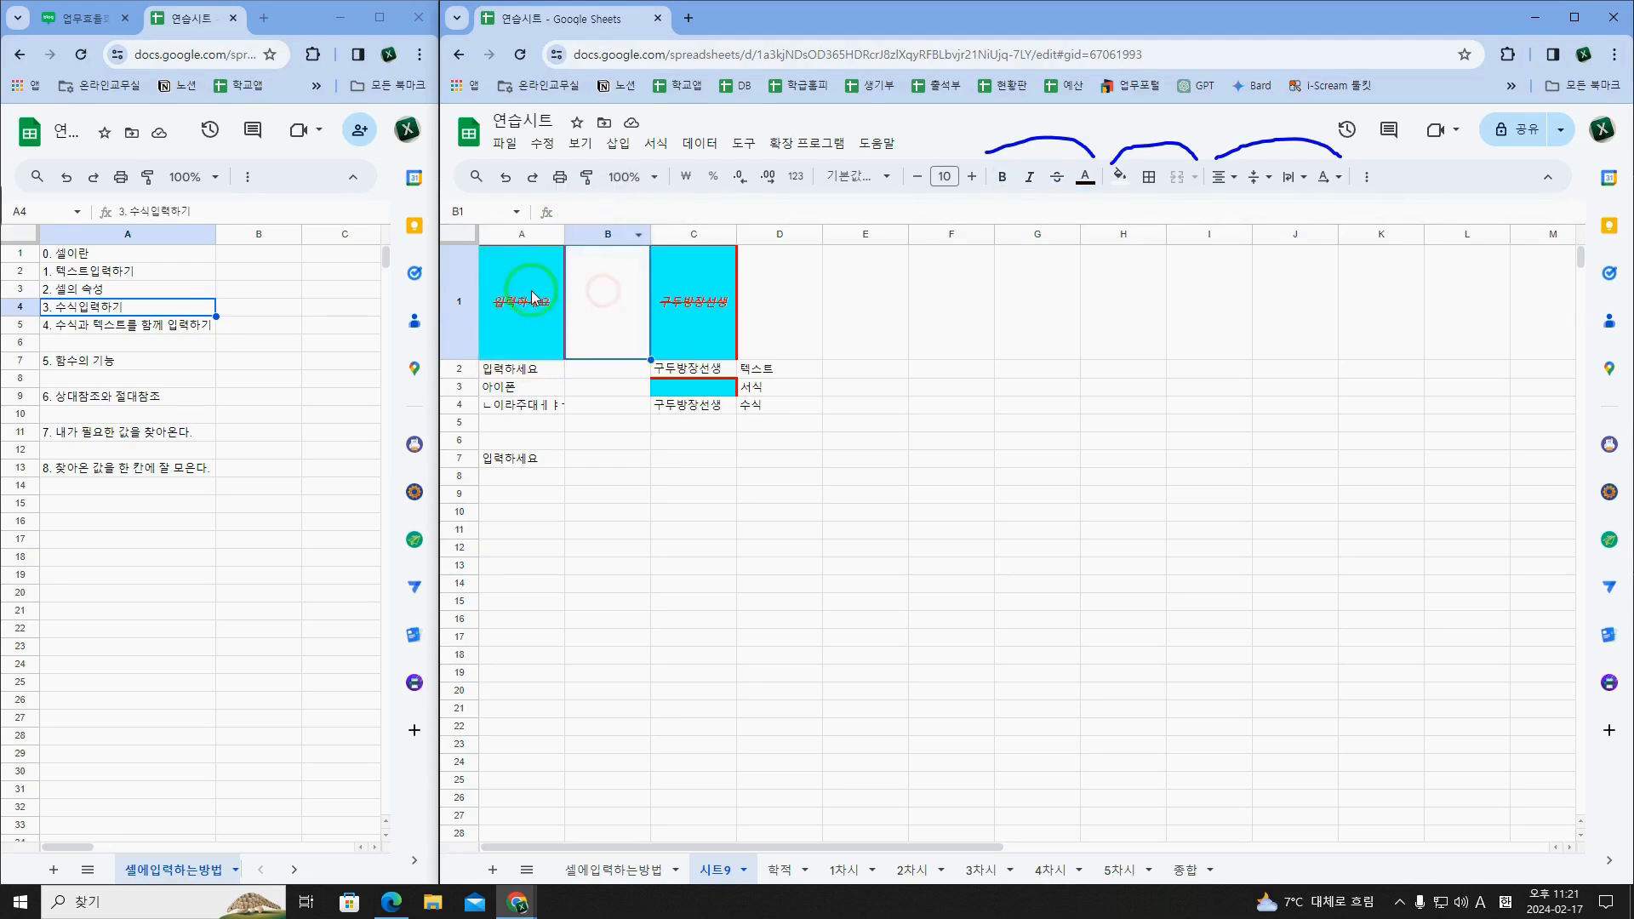
click(531, 236)
click(459, 299)
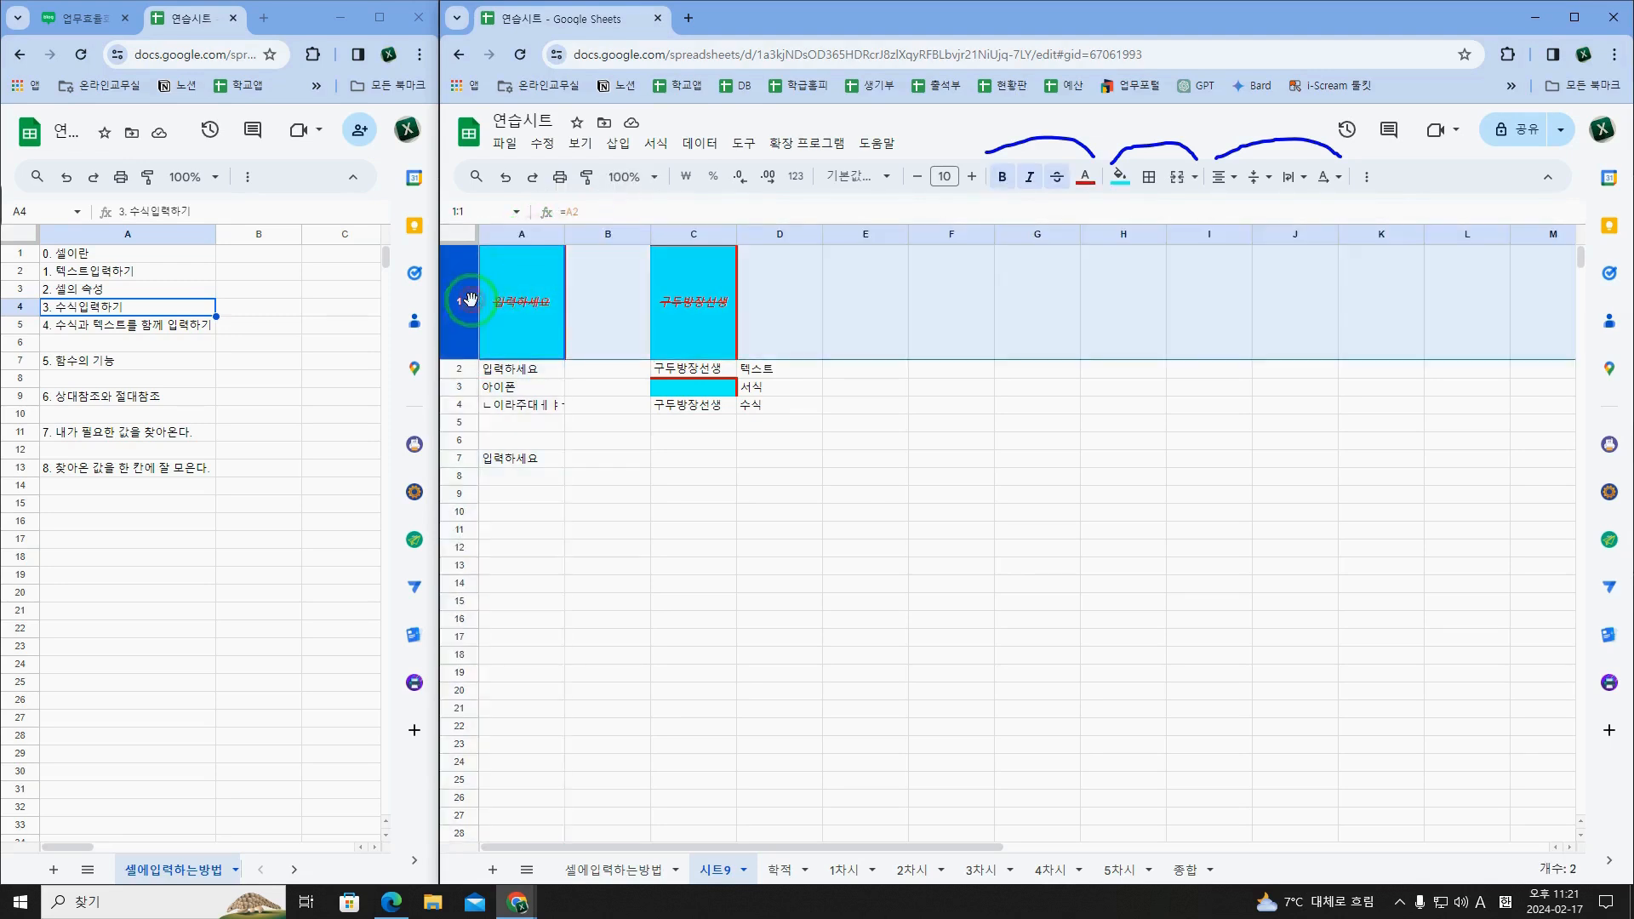
click(525, 461)
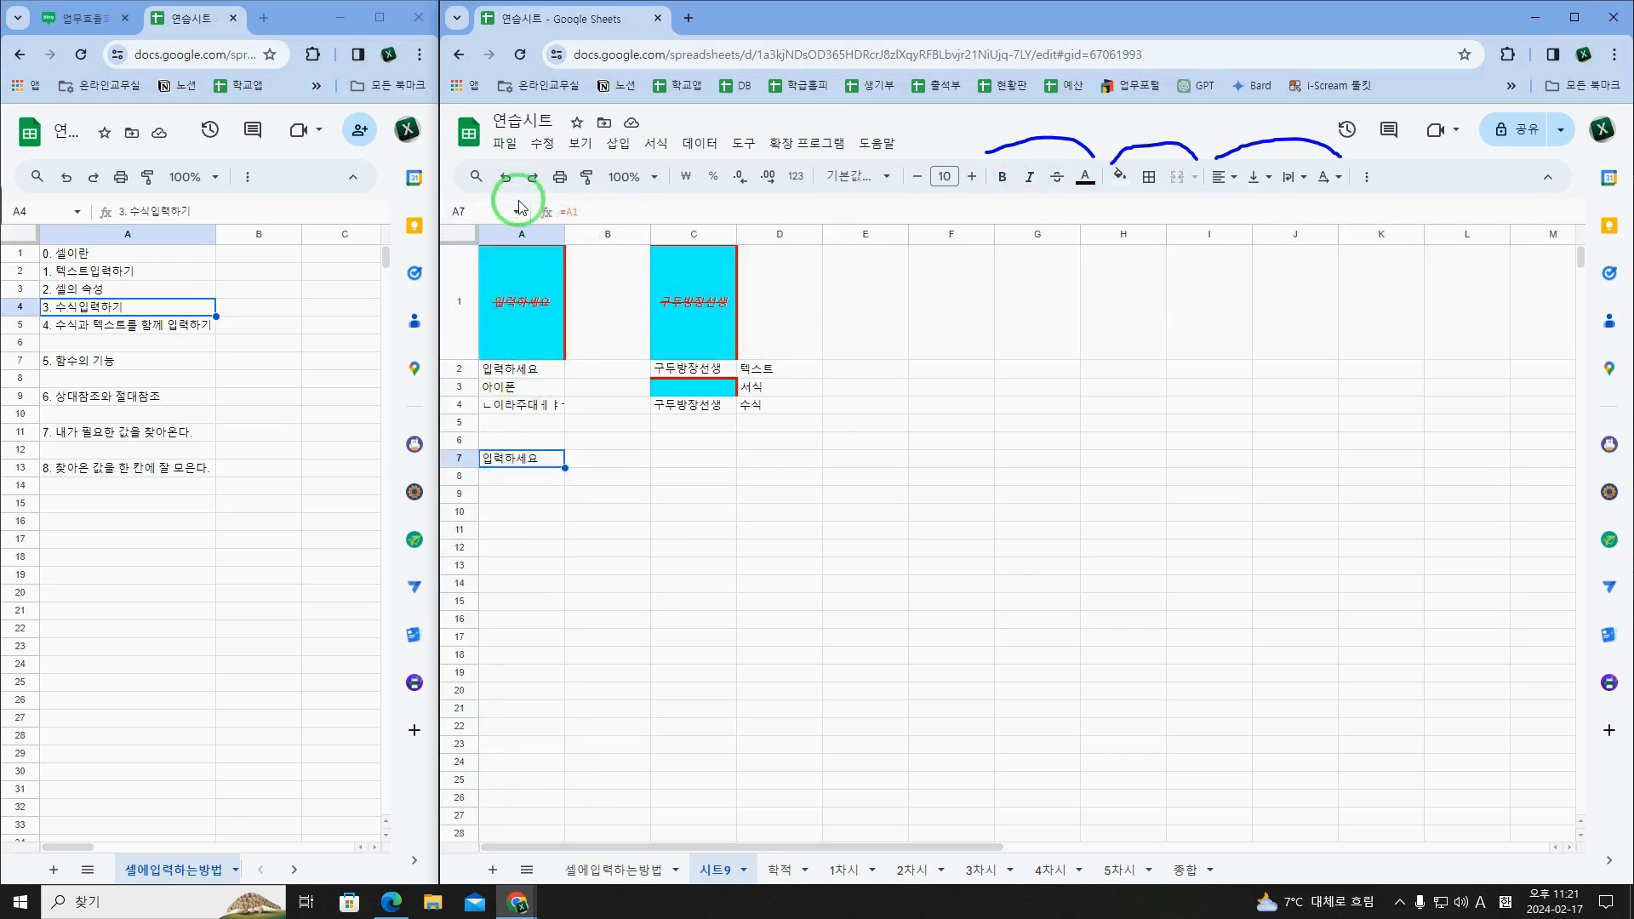
click(520, 310)
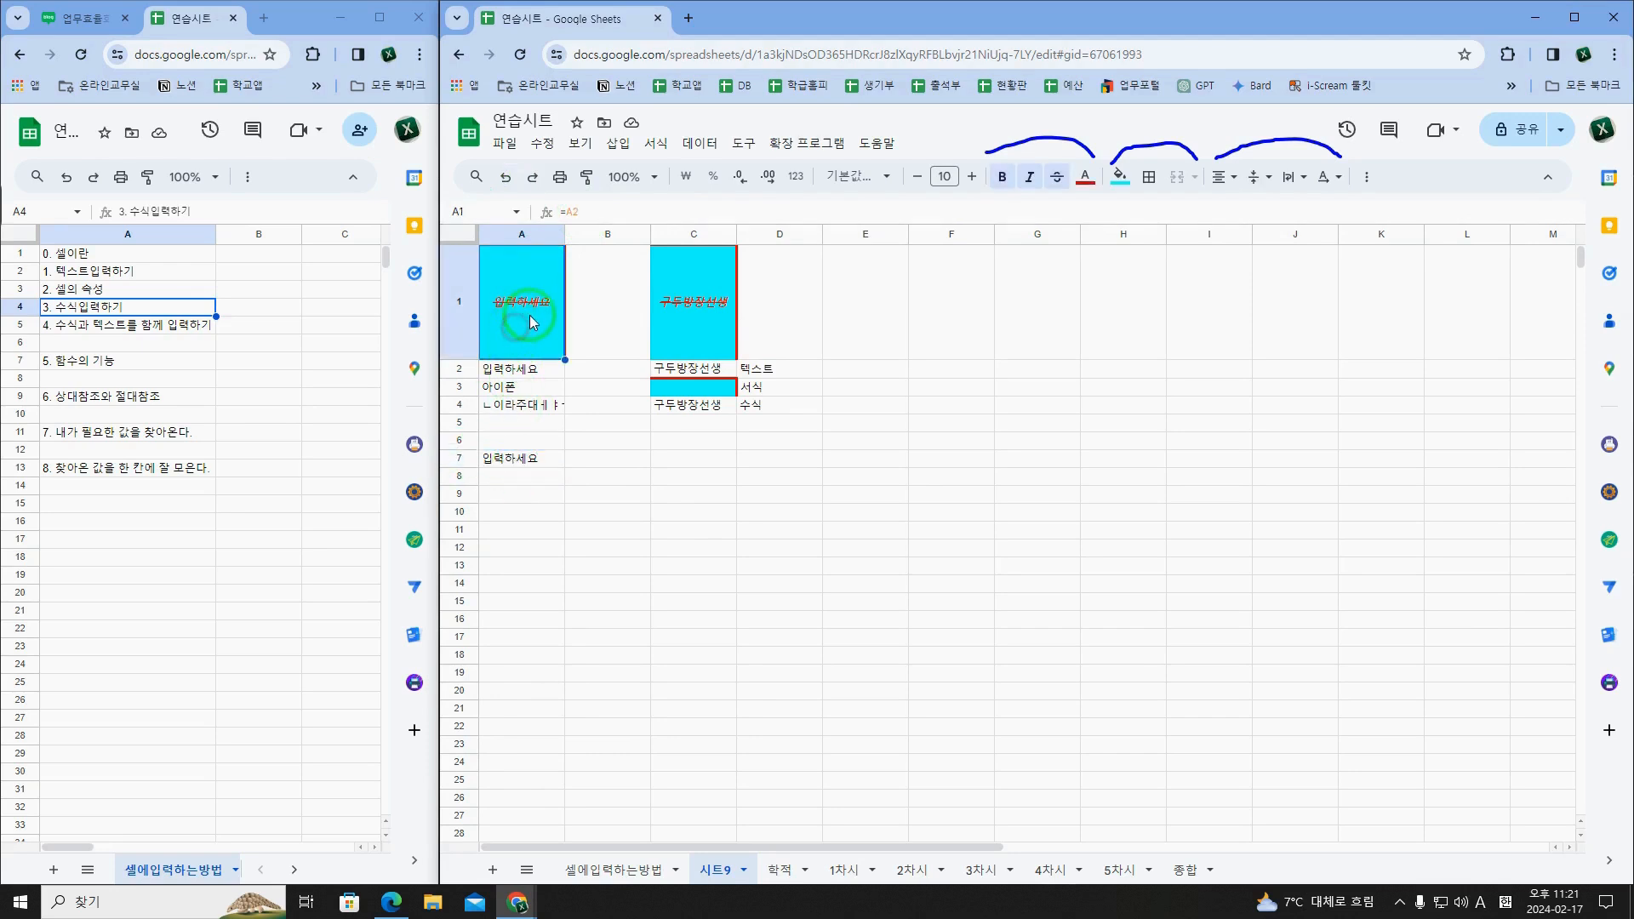
click(536, 461)
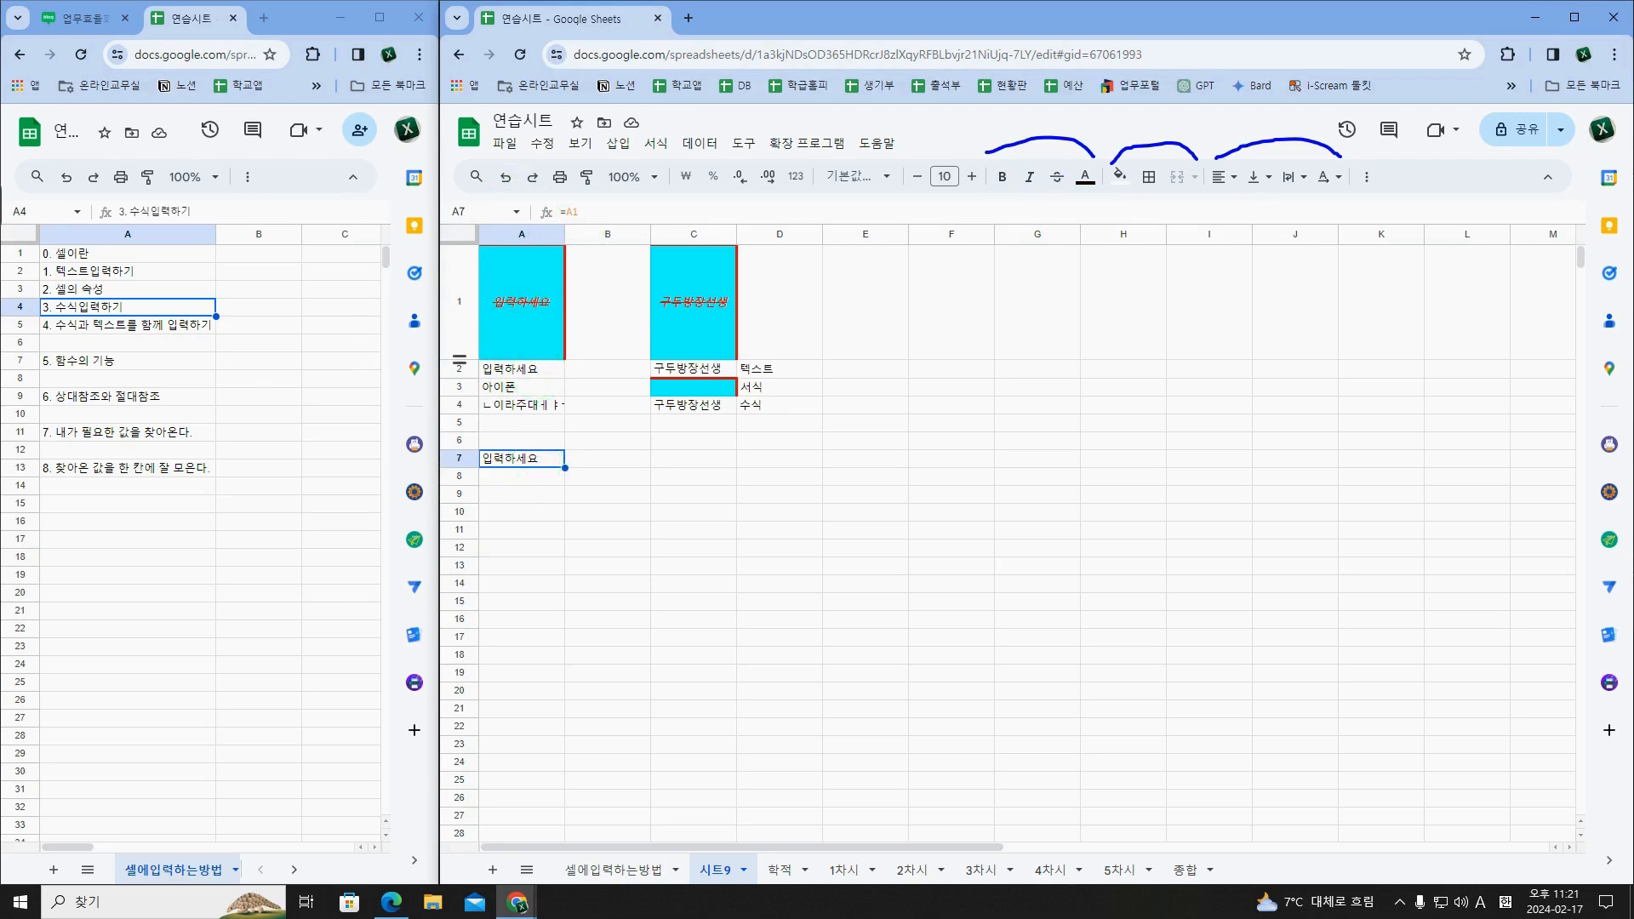
Step: Annotate the reference chain with the pen: write =A2 in A1 and =A1 beside A7, with arrows linking A2, A1 and A7
mouse_move(494, 374)
mouse_down()
mouse_move(567, 365)
mouse_move(568, 331)
mouse_move(499, 325)
mouse_move(538, 338)
mouse_up()
mouse_move(560, 241)
mouse_down()
mouse_move(479, 248)
mouse_move(487, 353)
mouse_move(564, 354)
mouse_move(572, 256)
mouse_move(576, 336)
mouse_move(599, 366)
mouse_move(601, 447)
mouse_move(579, 468)
mouse_up()
drag(594, 449, 583, 478)
drag(594, 449, 608, 478)
mouse_move(485, 469)
mouse_down()
mouse_move(567, 467)
mouse_move(485, 451)
mouse_move(472, 466)
mouse_up()
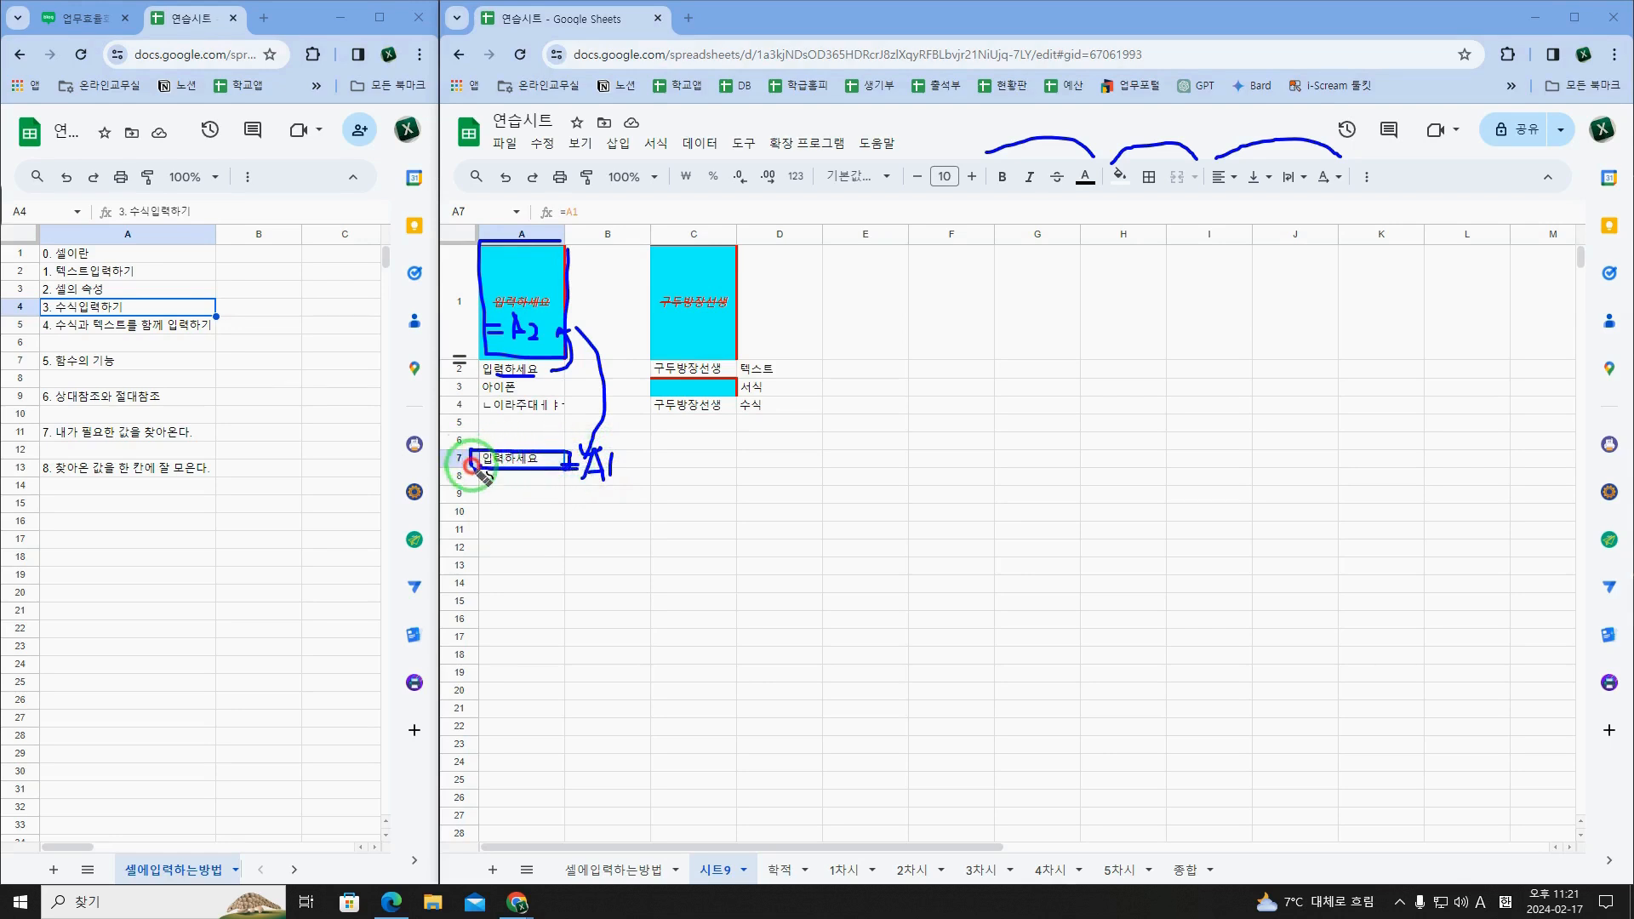
drag(587, 487, 618, 488)
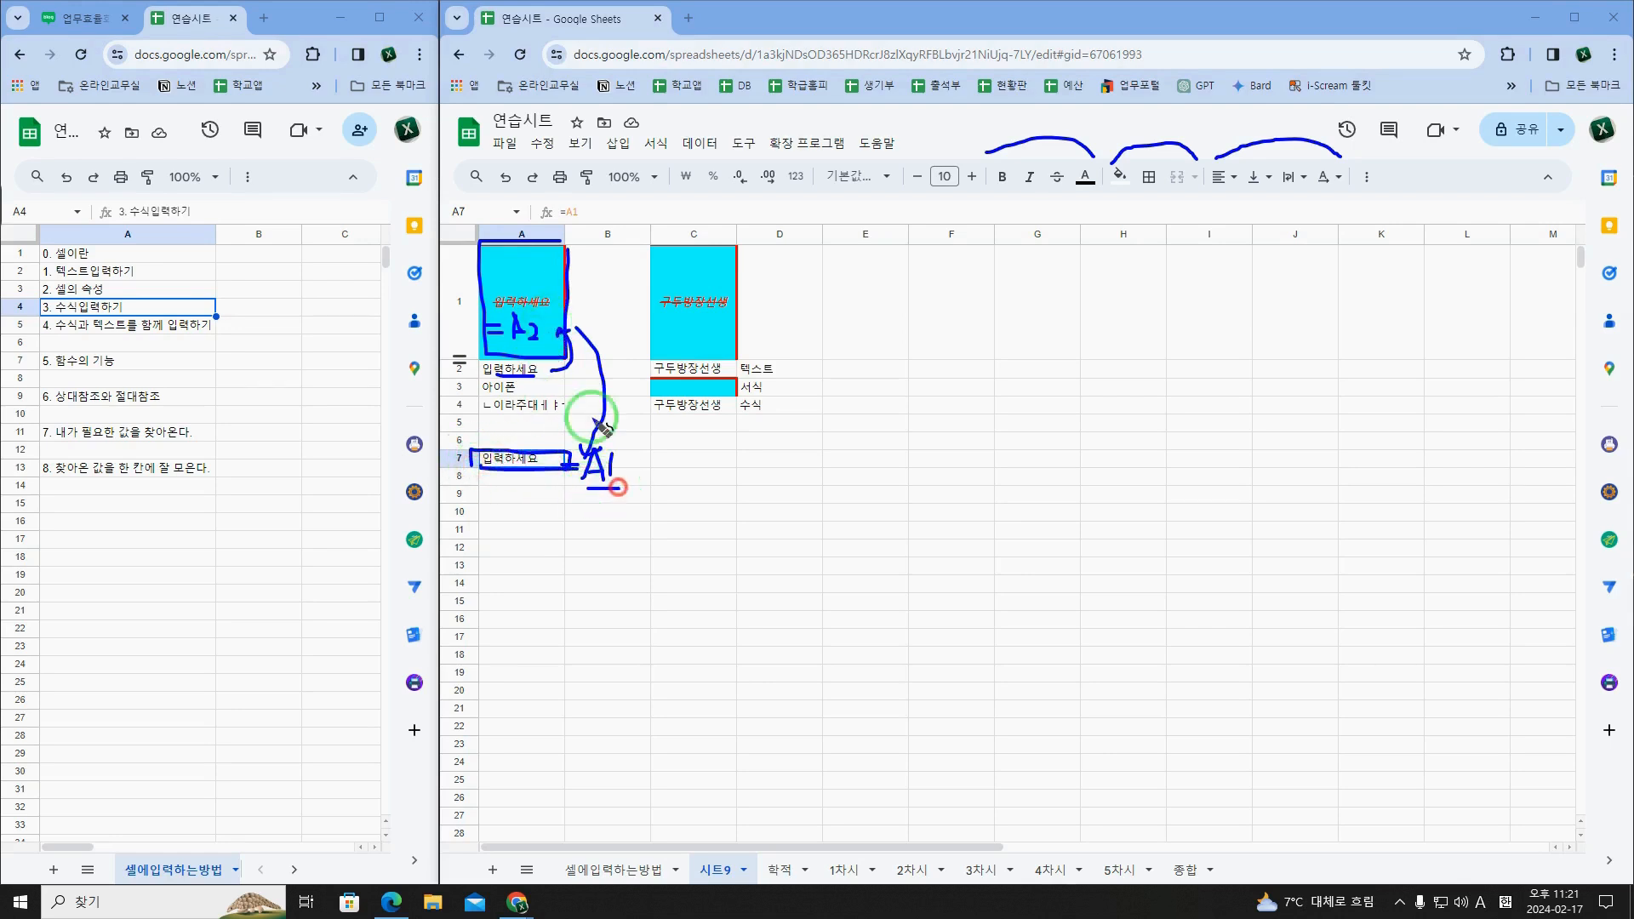
mouse_move(534, 314)
mouse_down()
mouse_move(499, 304)
mouse_move(540, 316)
mouse_up()
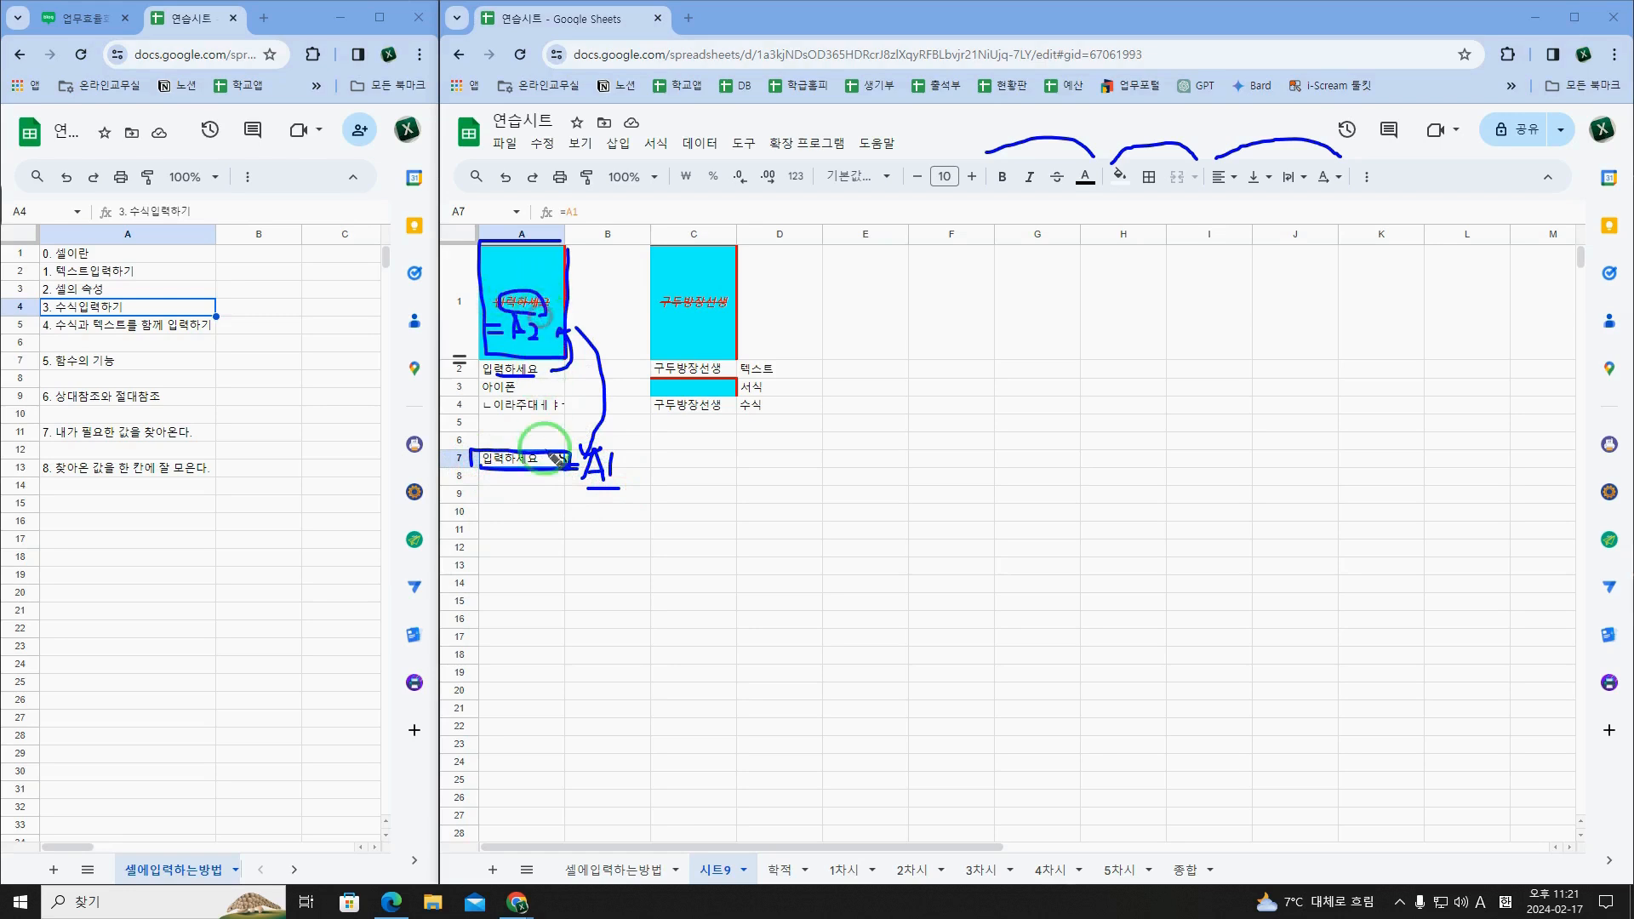
drag(494, 469, 551, 469)
Step: Review topics 0. 셀이란 through 3. 수식입력하기 in A1:A4 of the 셀에입력하는방법 sheet, and check A7's formula in 시트9
click(136, 254)
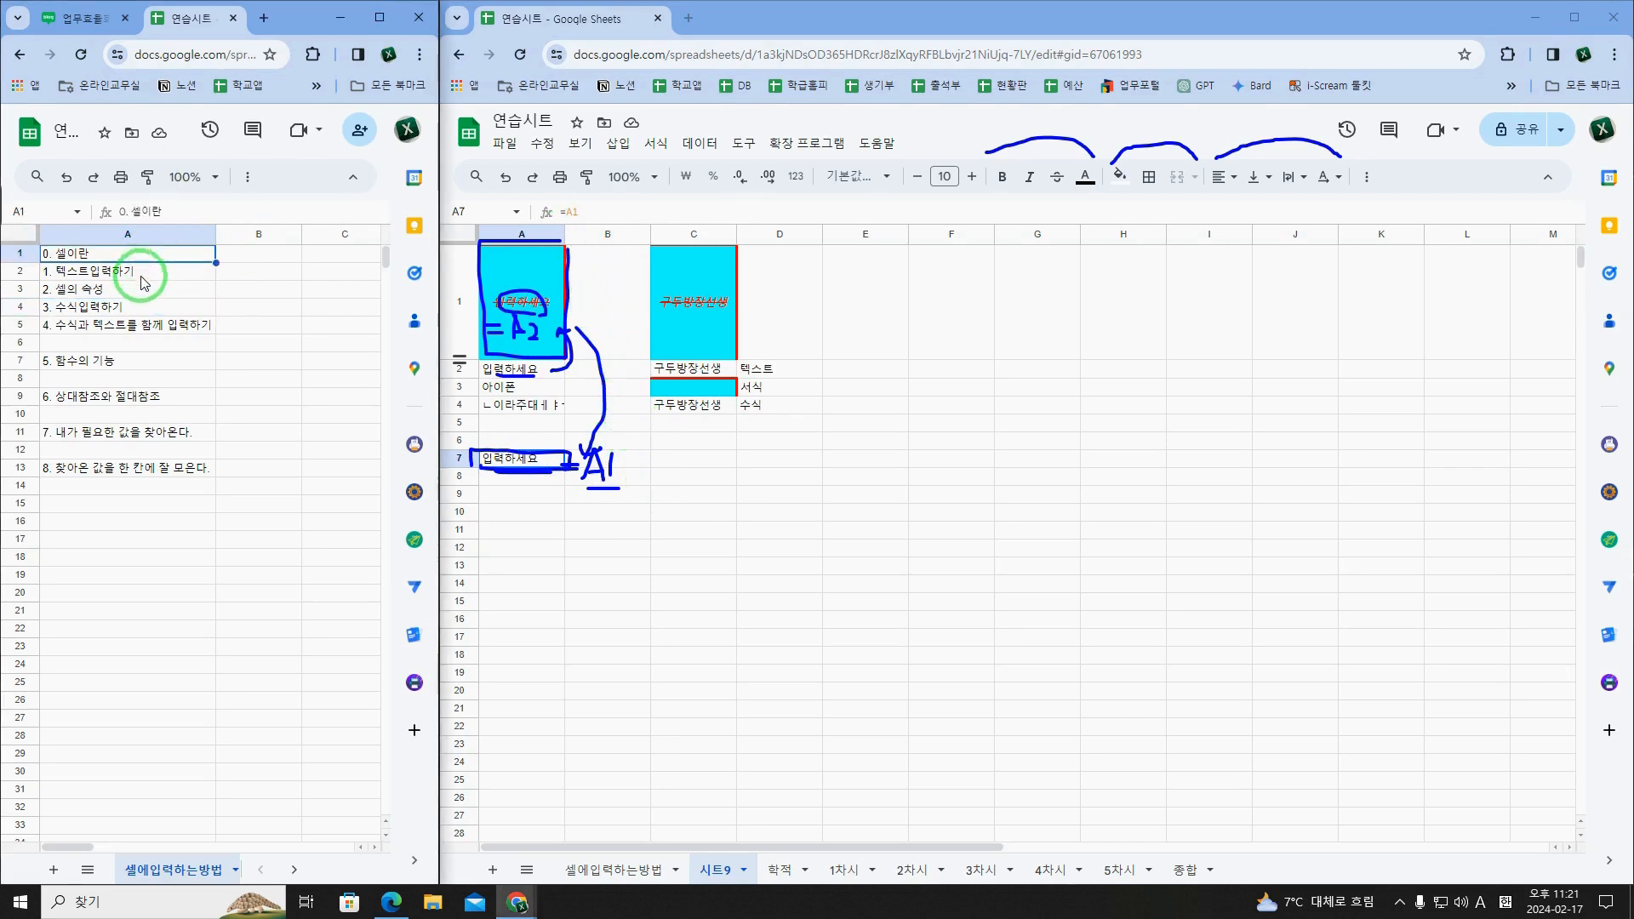
click(143, 276)
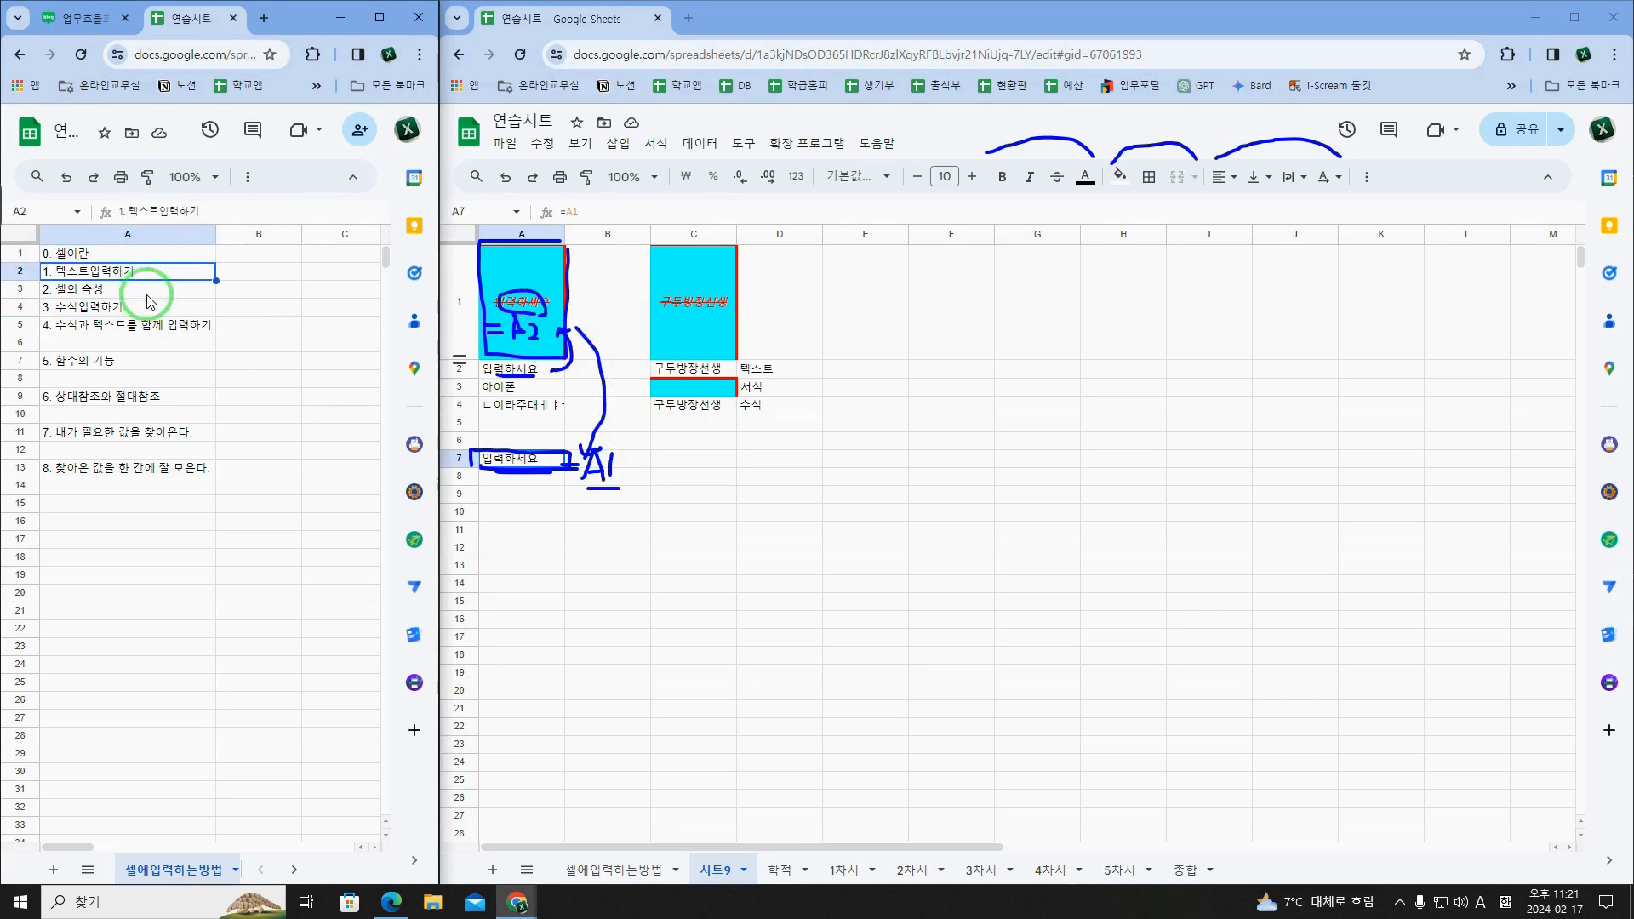
click(148, 296)
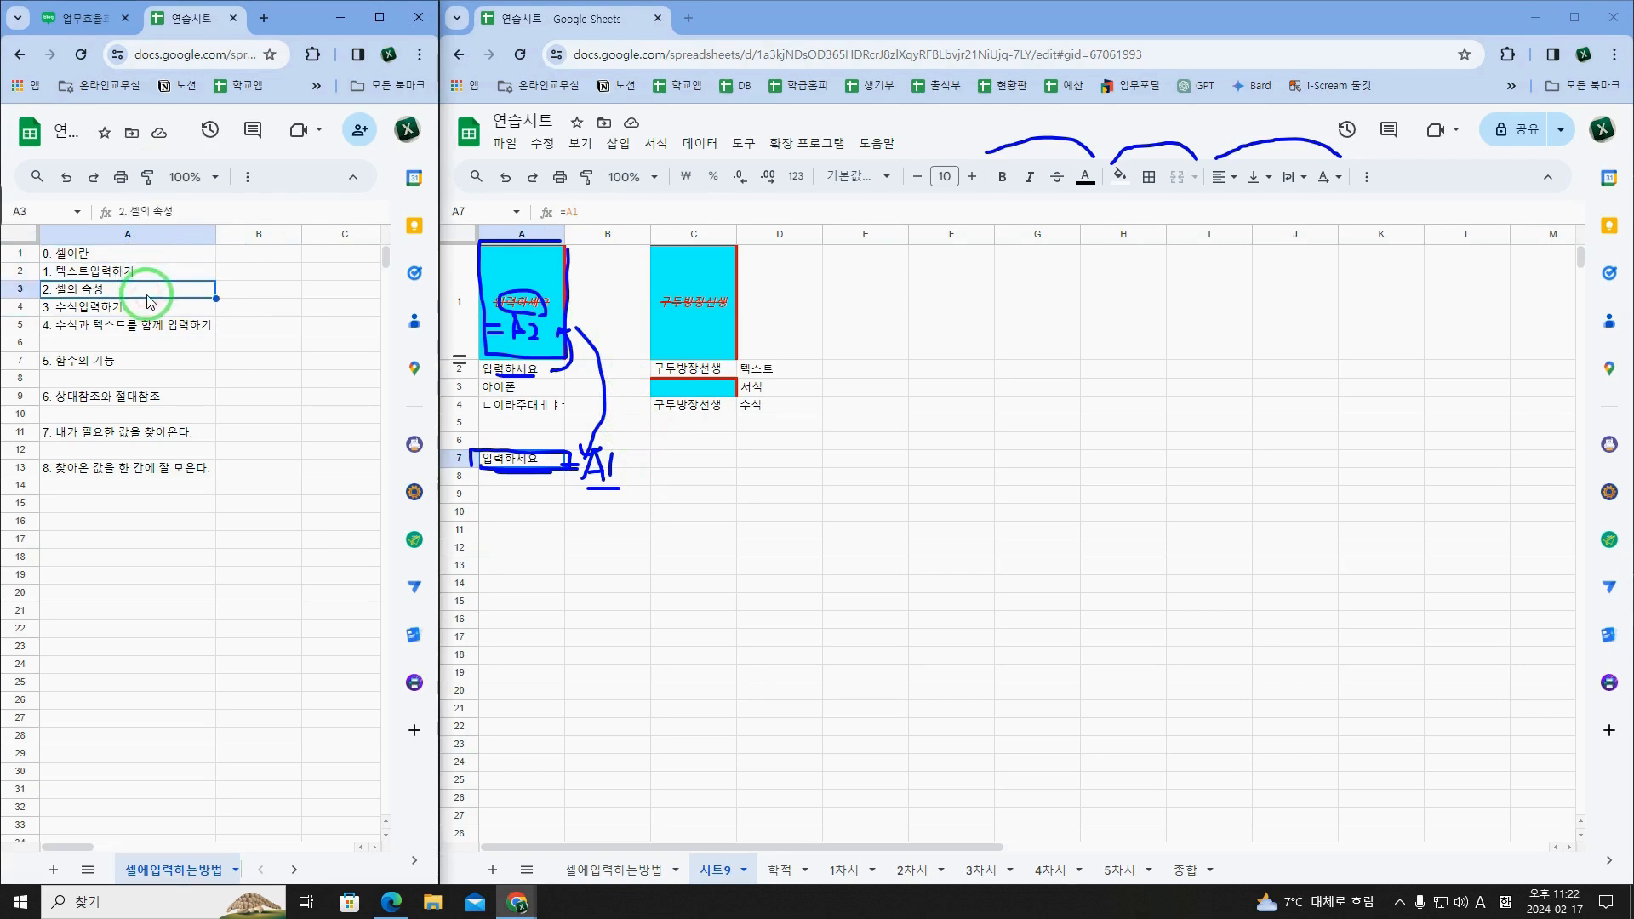
click(169, 309)
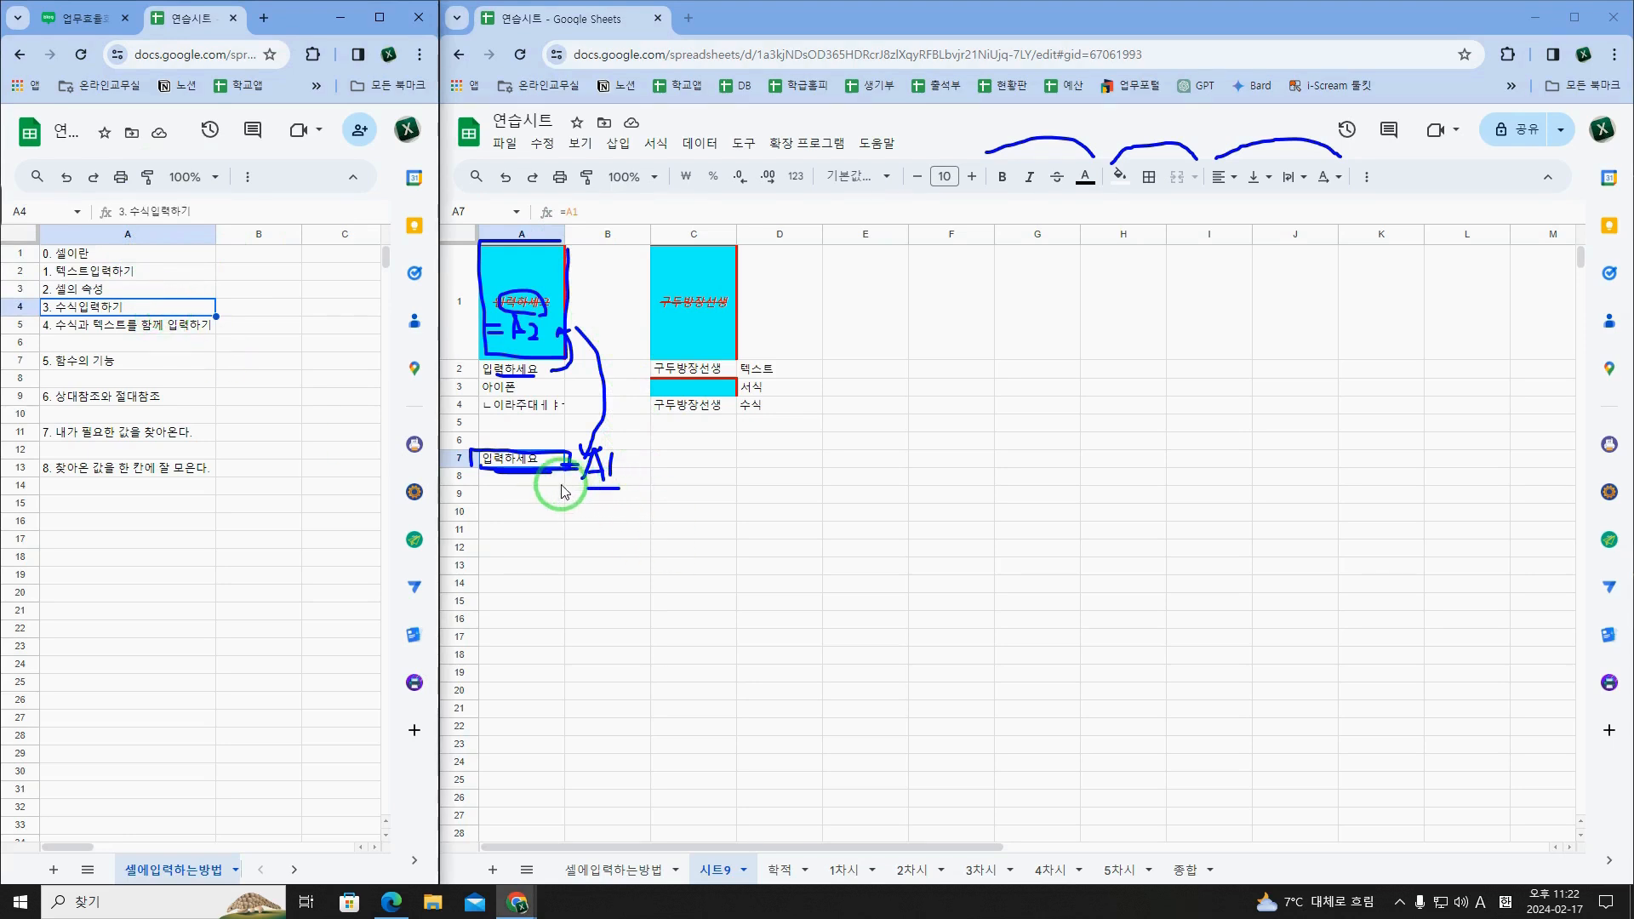
click(534, 462)
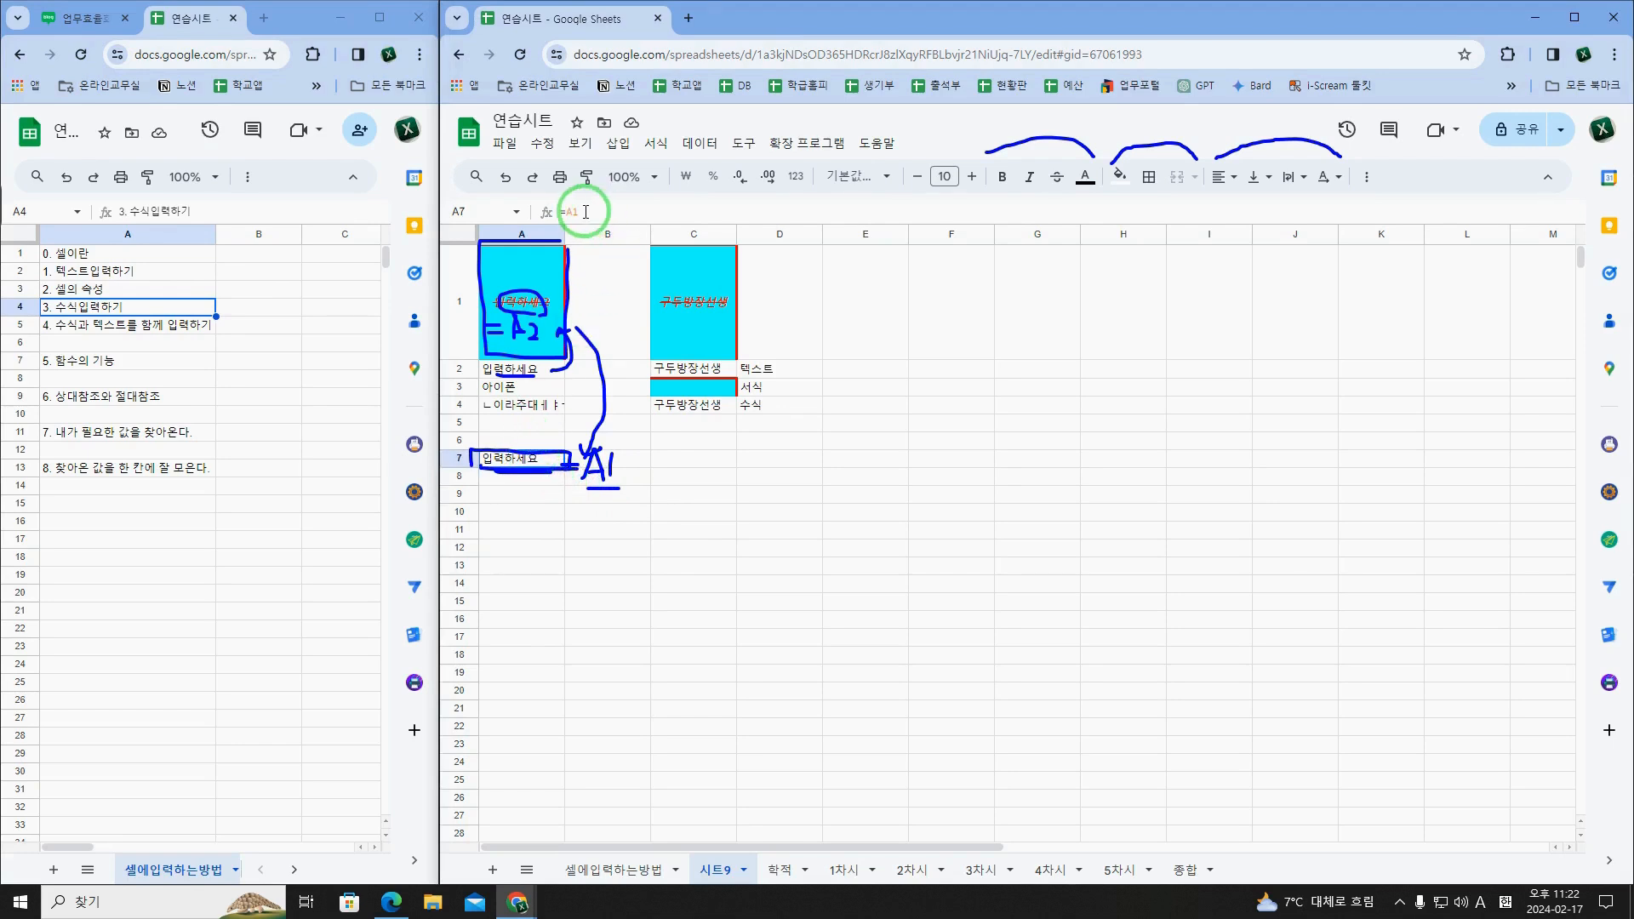
Step: Clear the pen marks and enter the formula =A3 in cell A8 of 시트9
click(521, 476)
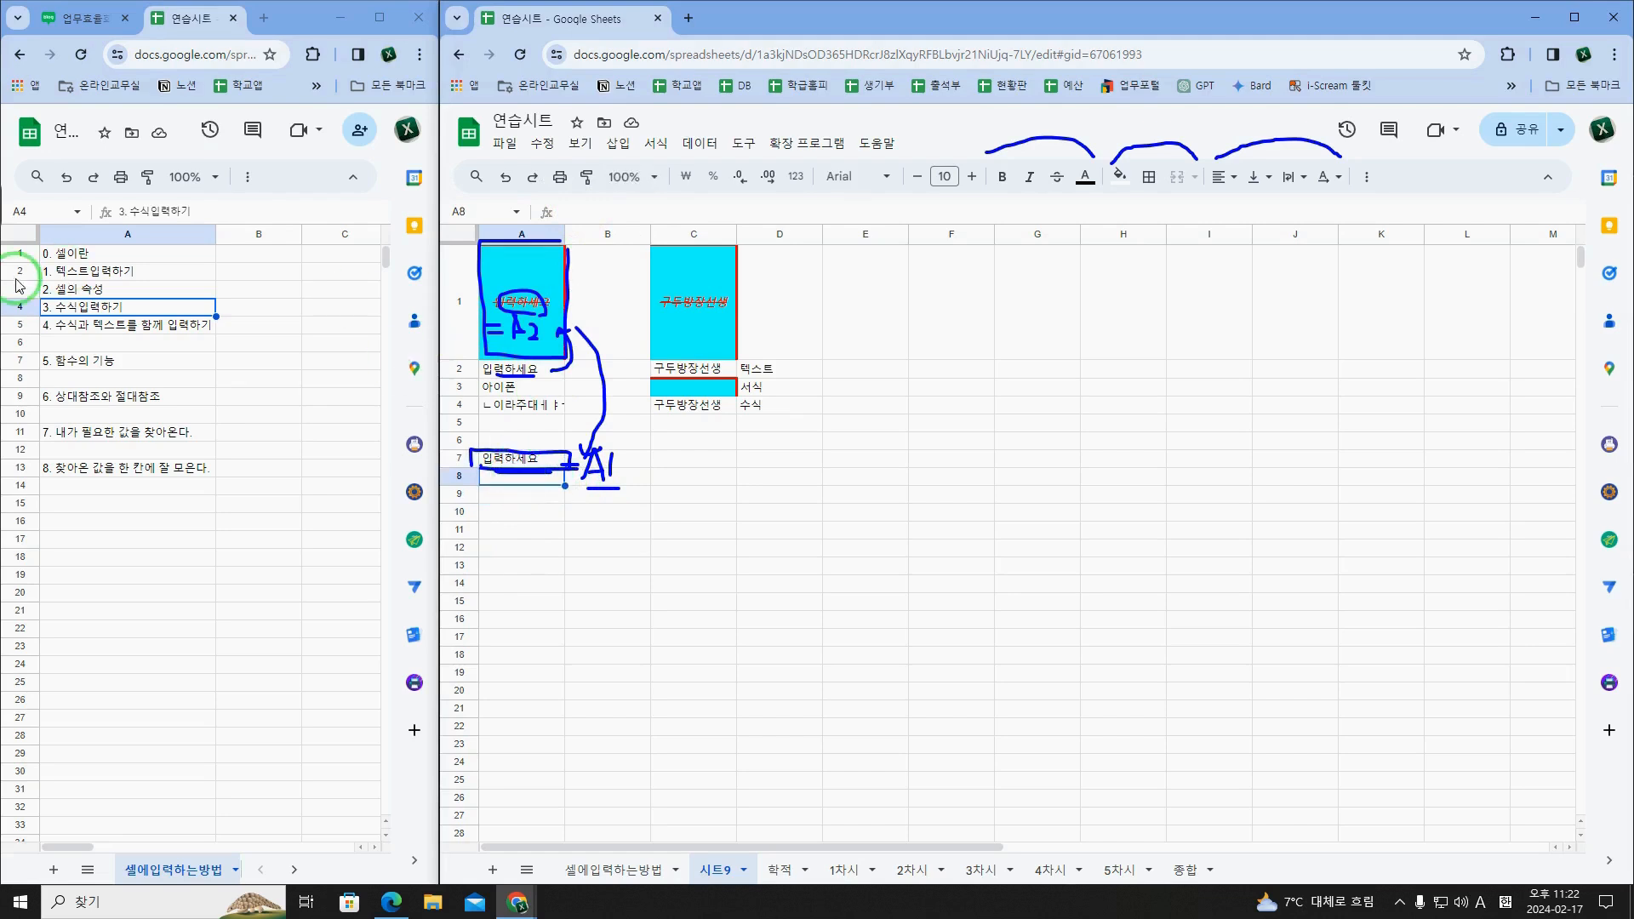
click(600, 462)
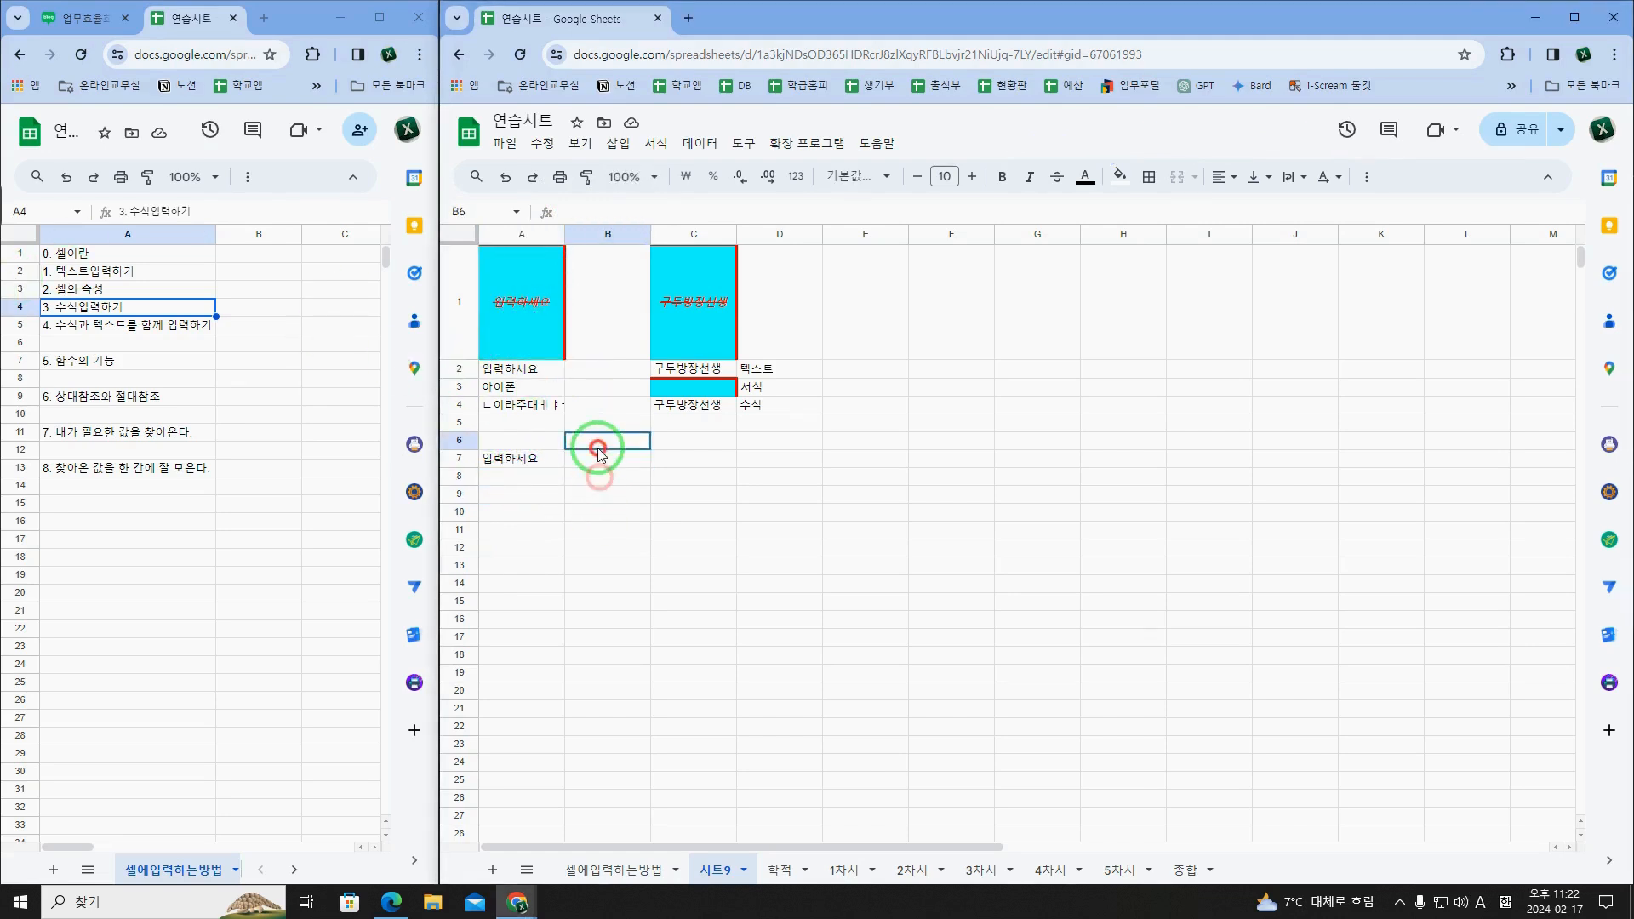
click(528, 485)
text(=)
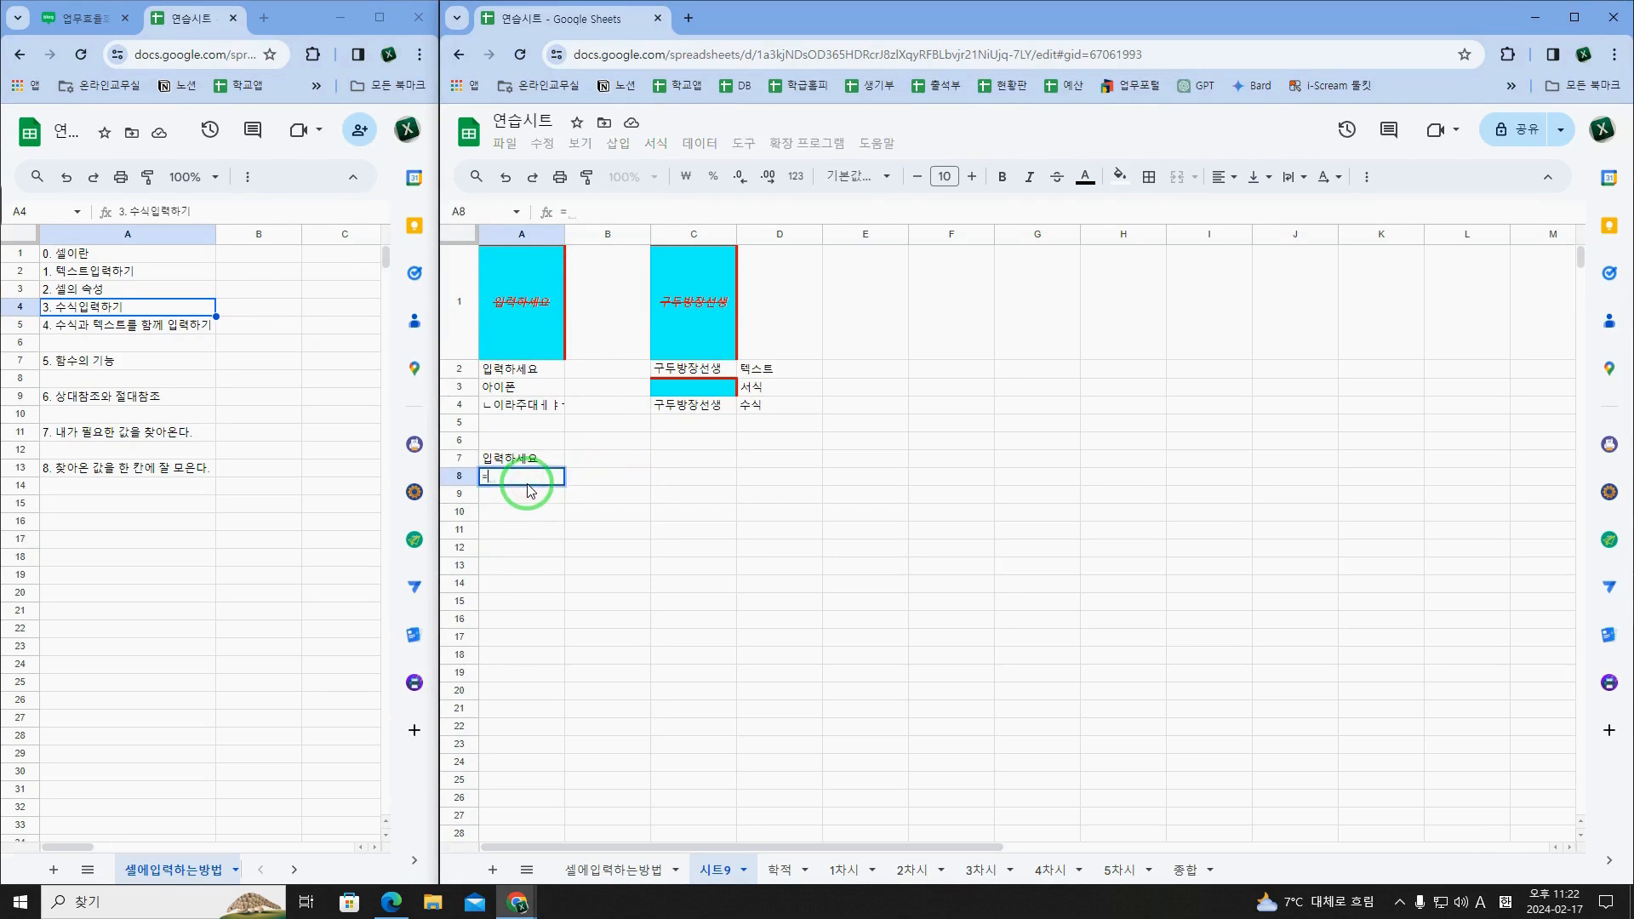
text(3)
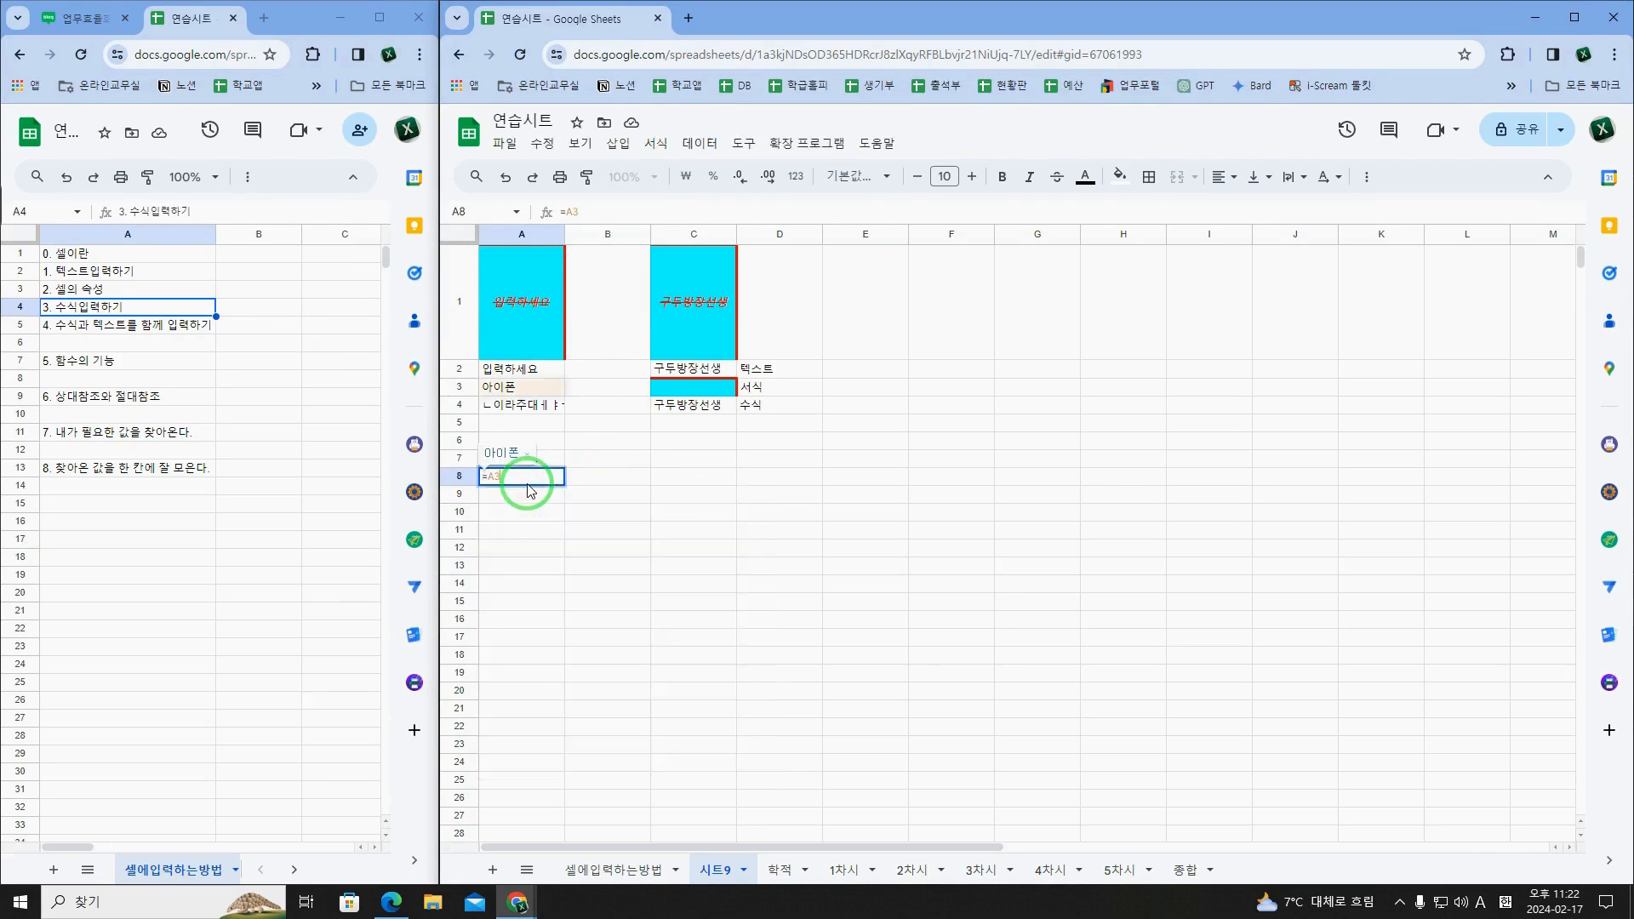
key(Return)
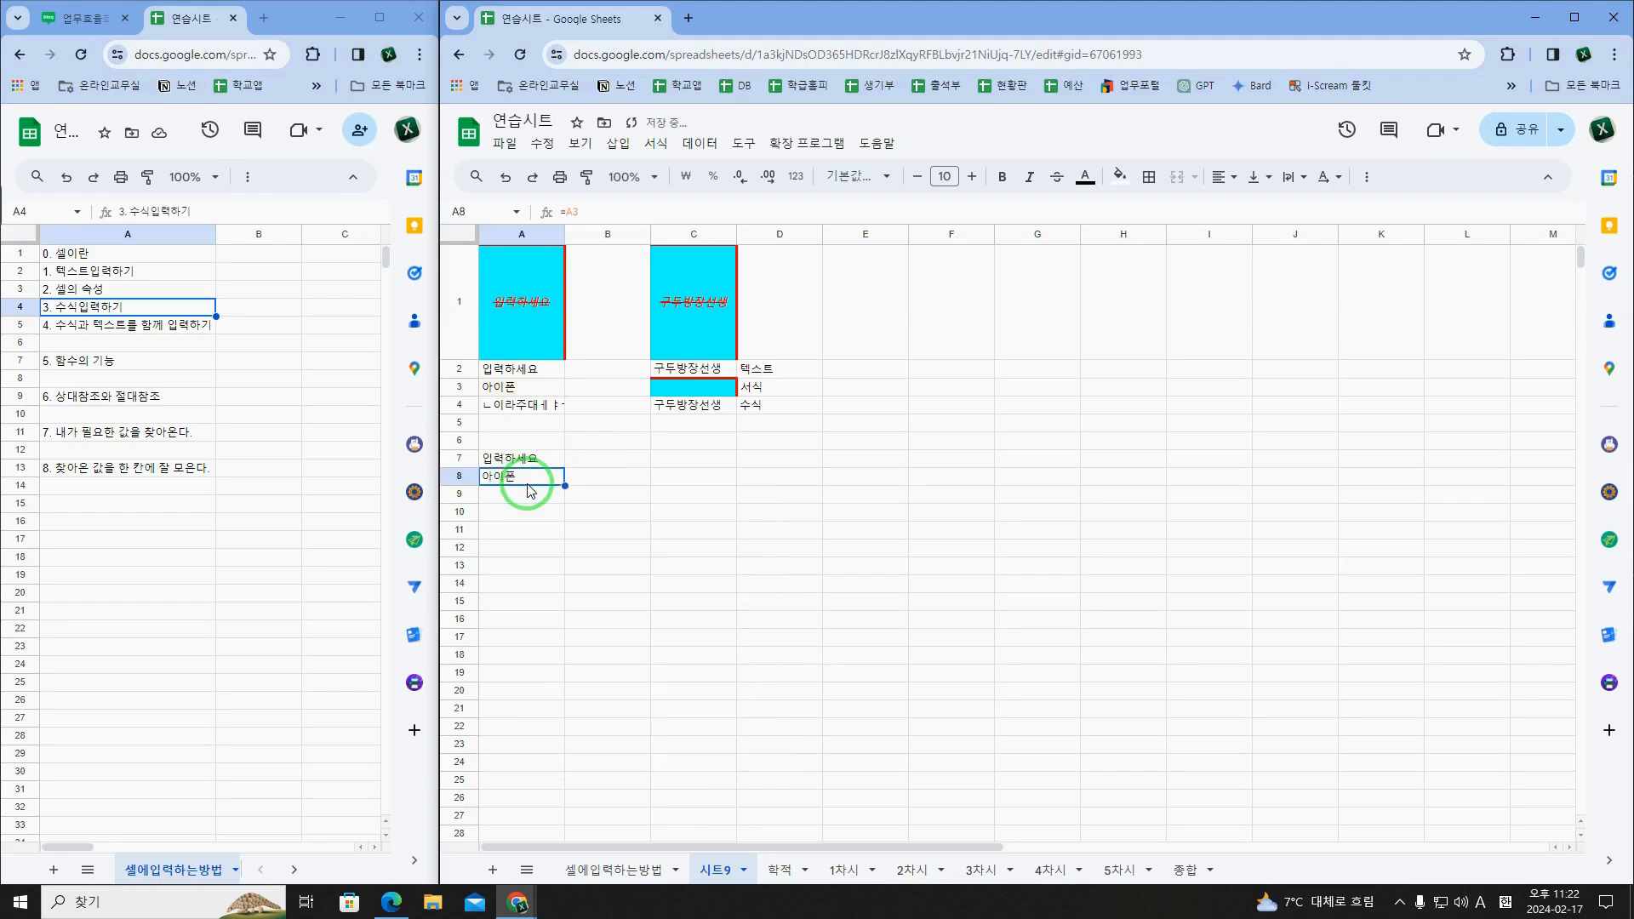
double_click(528, 490)
key(F12)
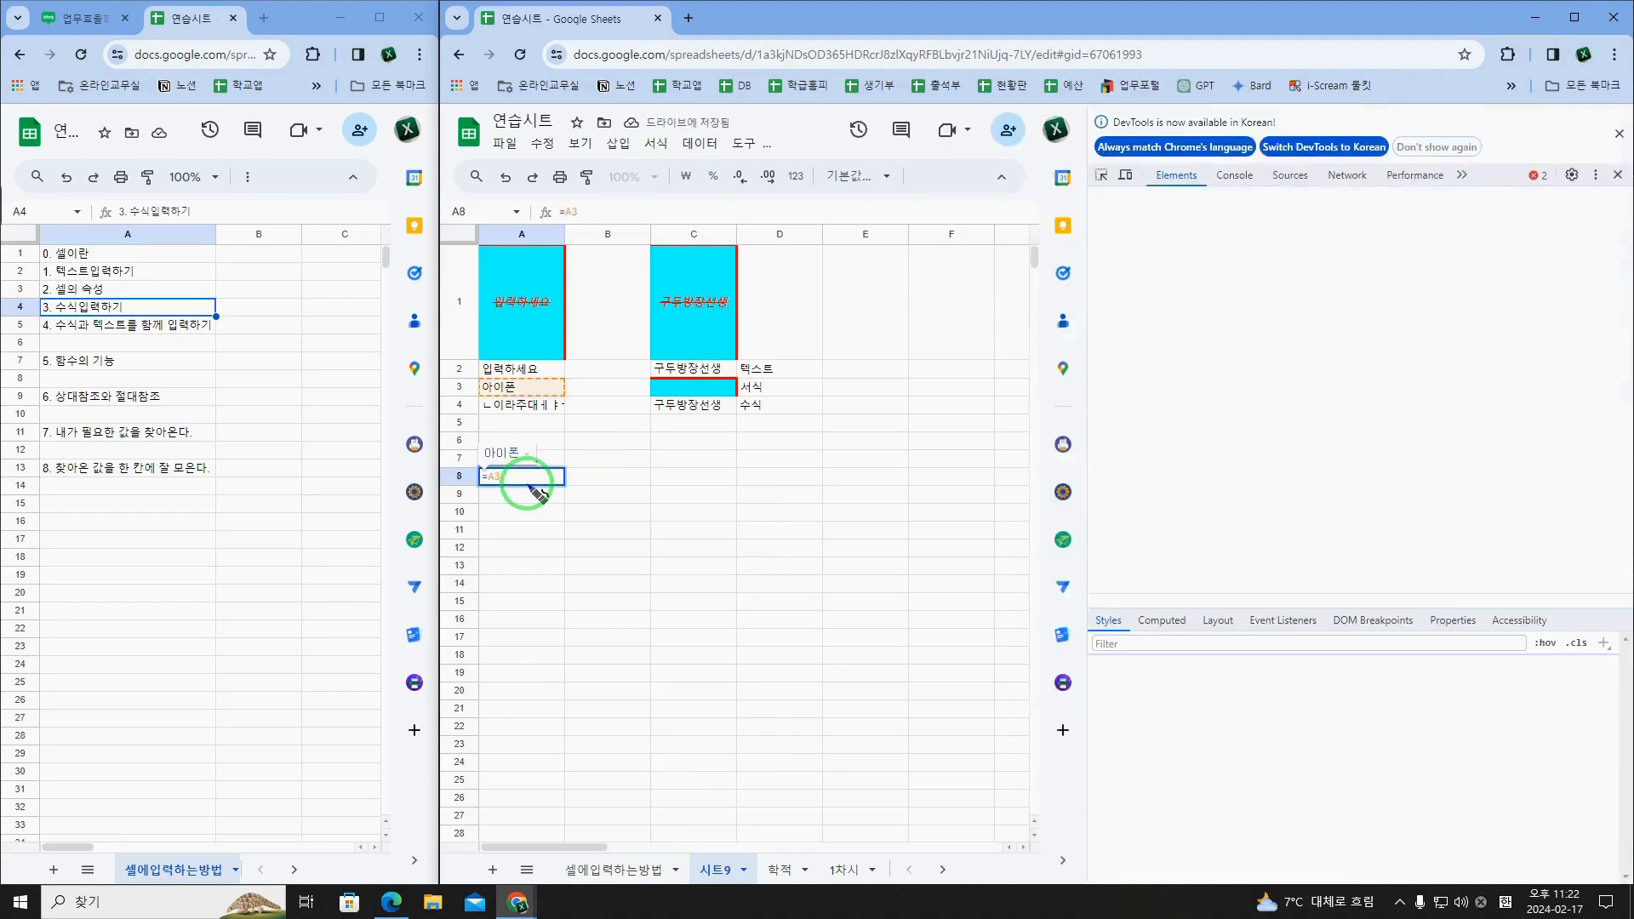
key(F12)
Step: Remove the A3 reference from A8's formula and bring up function suggestions for FIND
click(531, 479)
key(BackSpace)
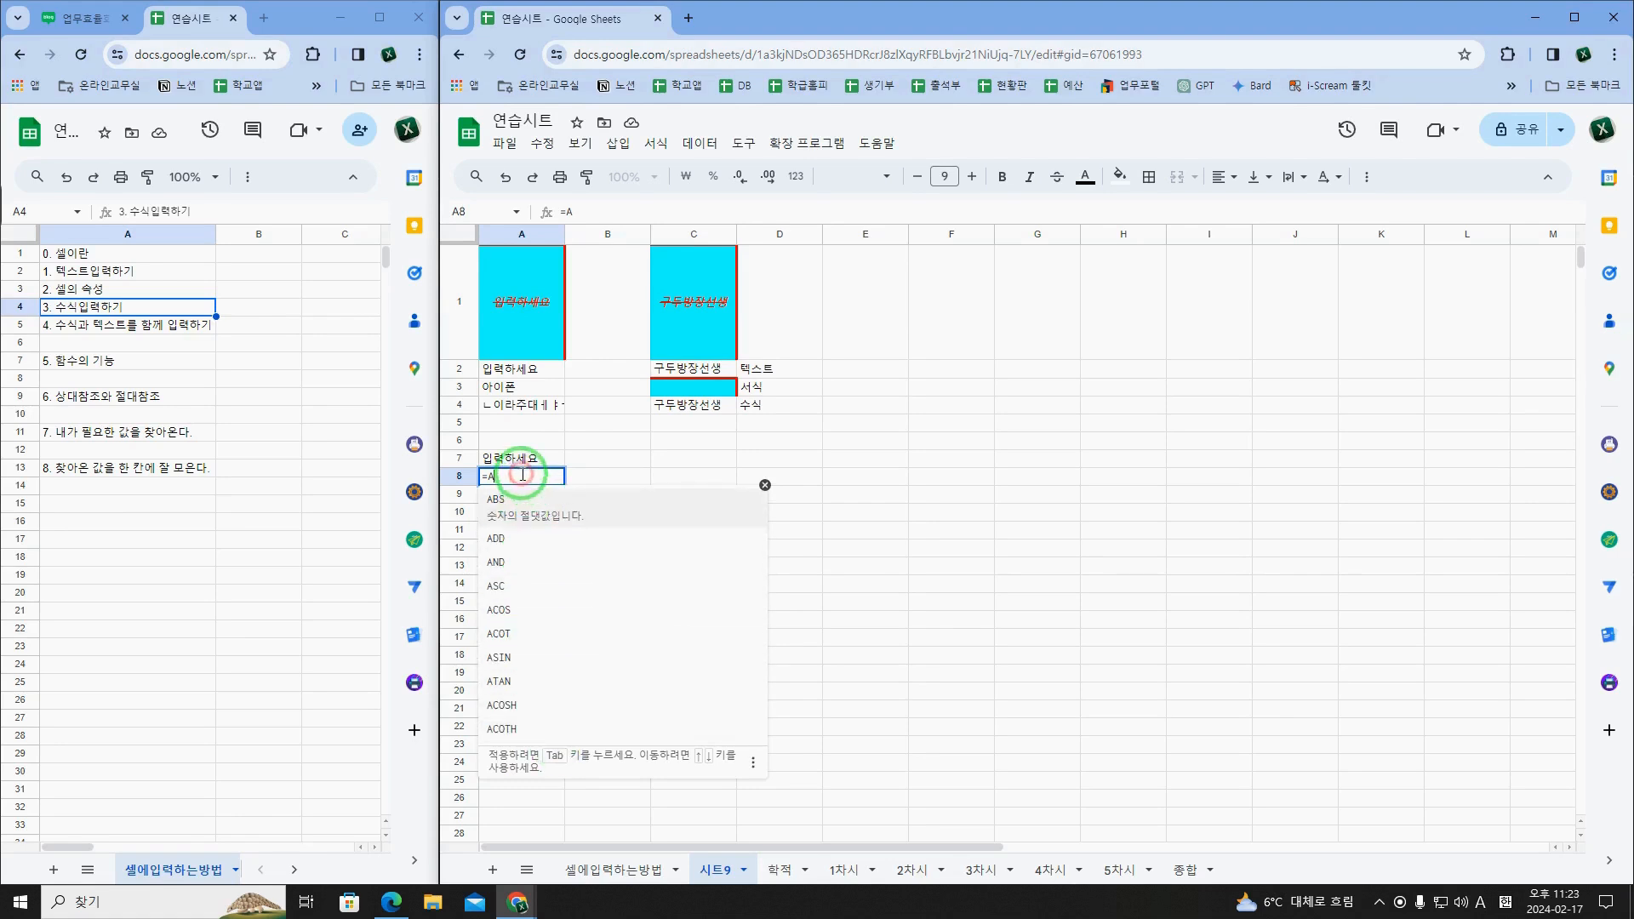
key(BackSpace)
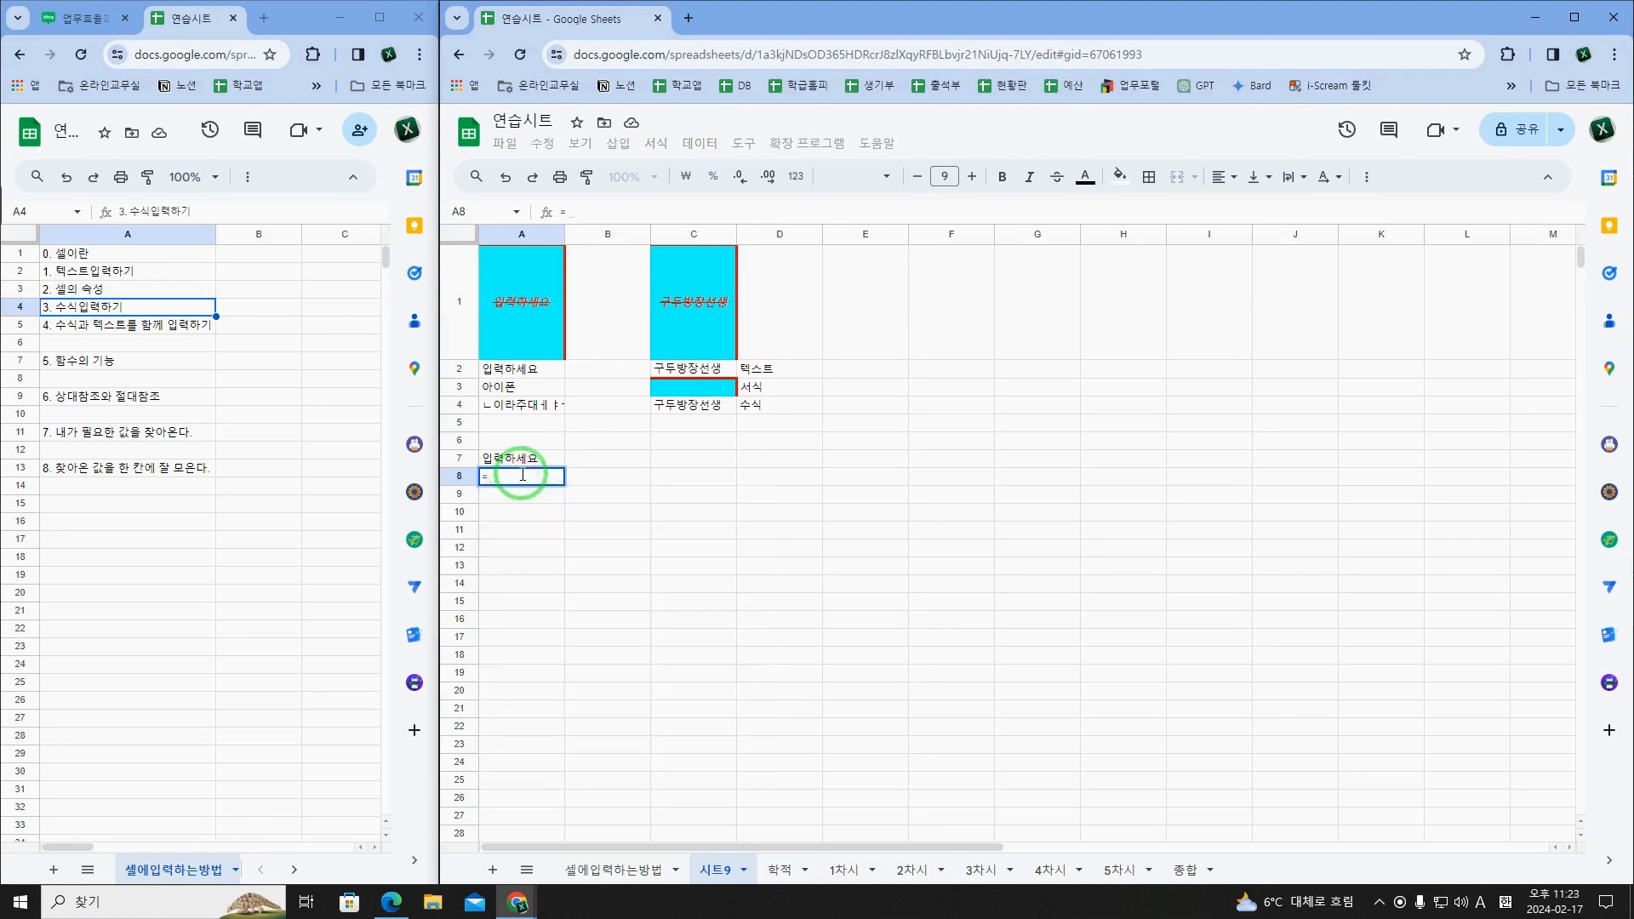
text(FIND)
key(BackSpace)
key(BackSpace)
key(BackSpace)
key(BackSpace)
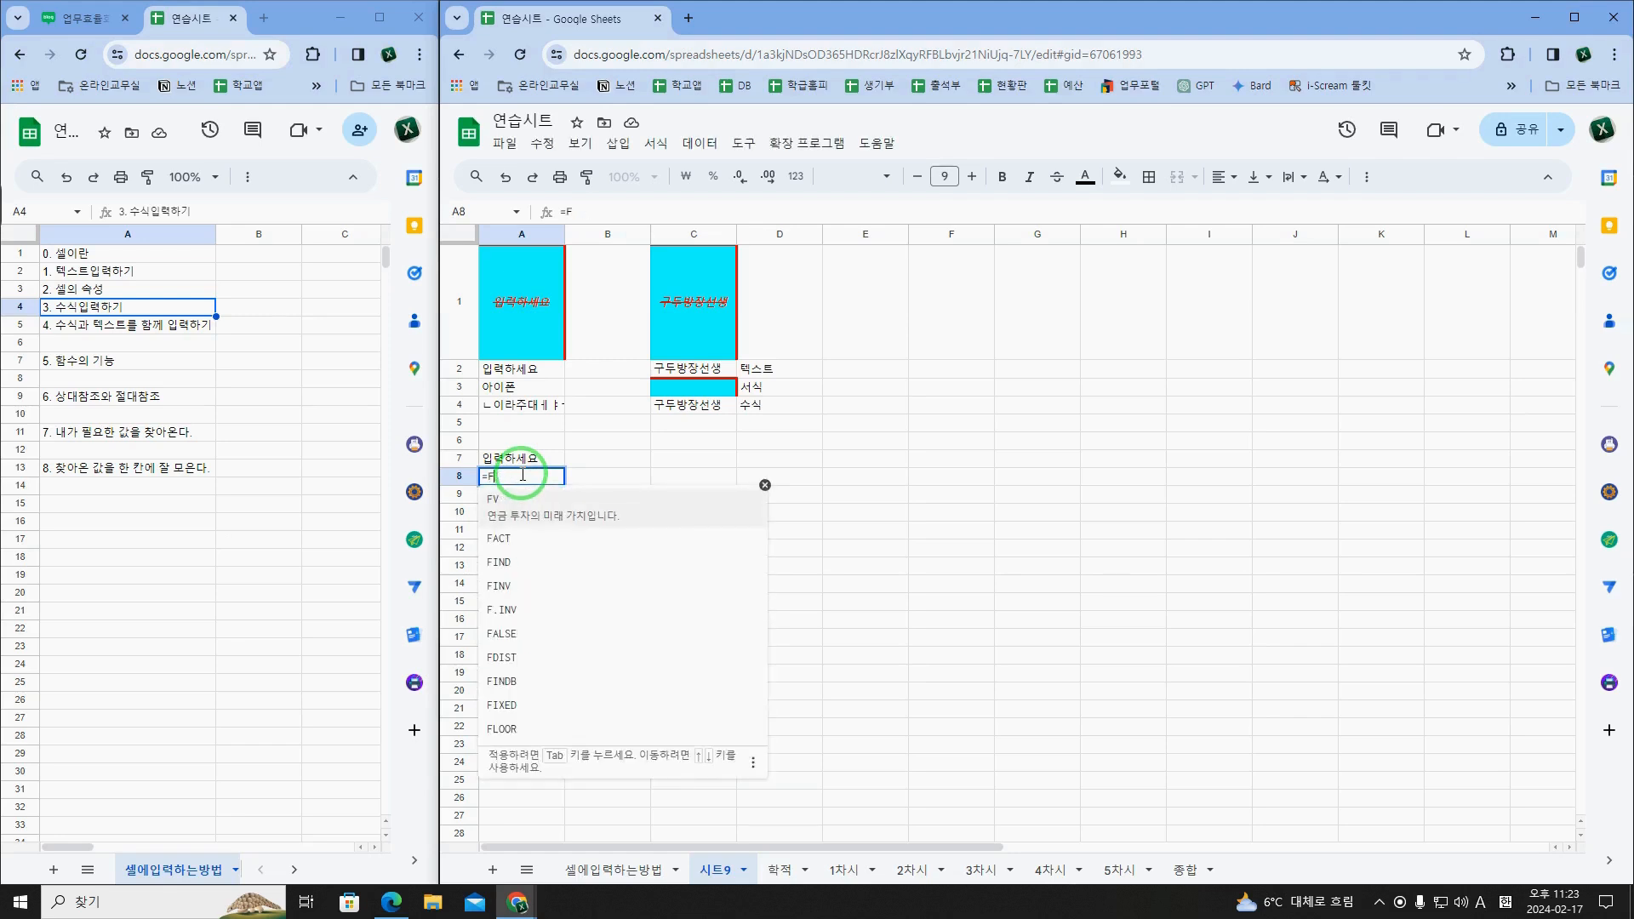
Step: Look through the function suggestions in A8 for CEL, LOOK and COUNT
text(CEL)
key(BackSpace)
key(BackSpace)
key(BackSpace)
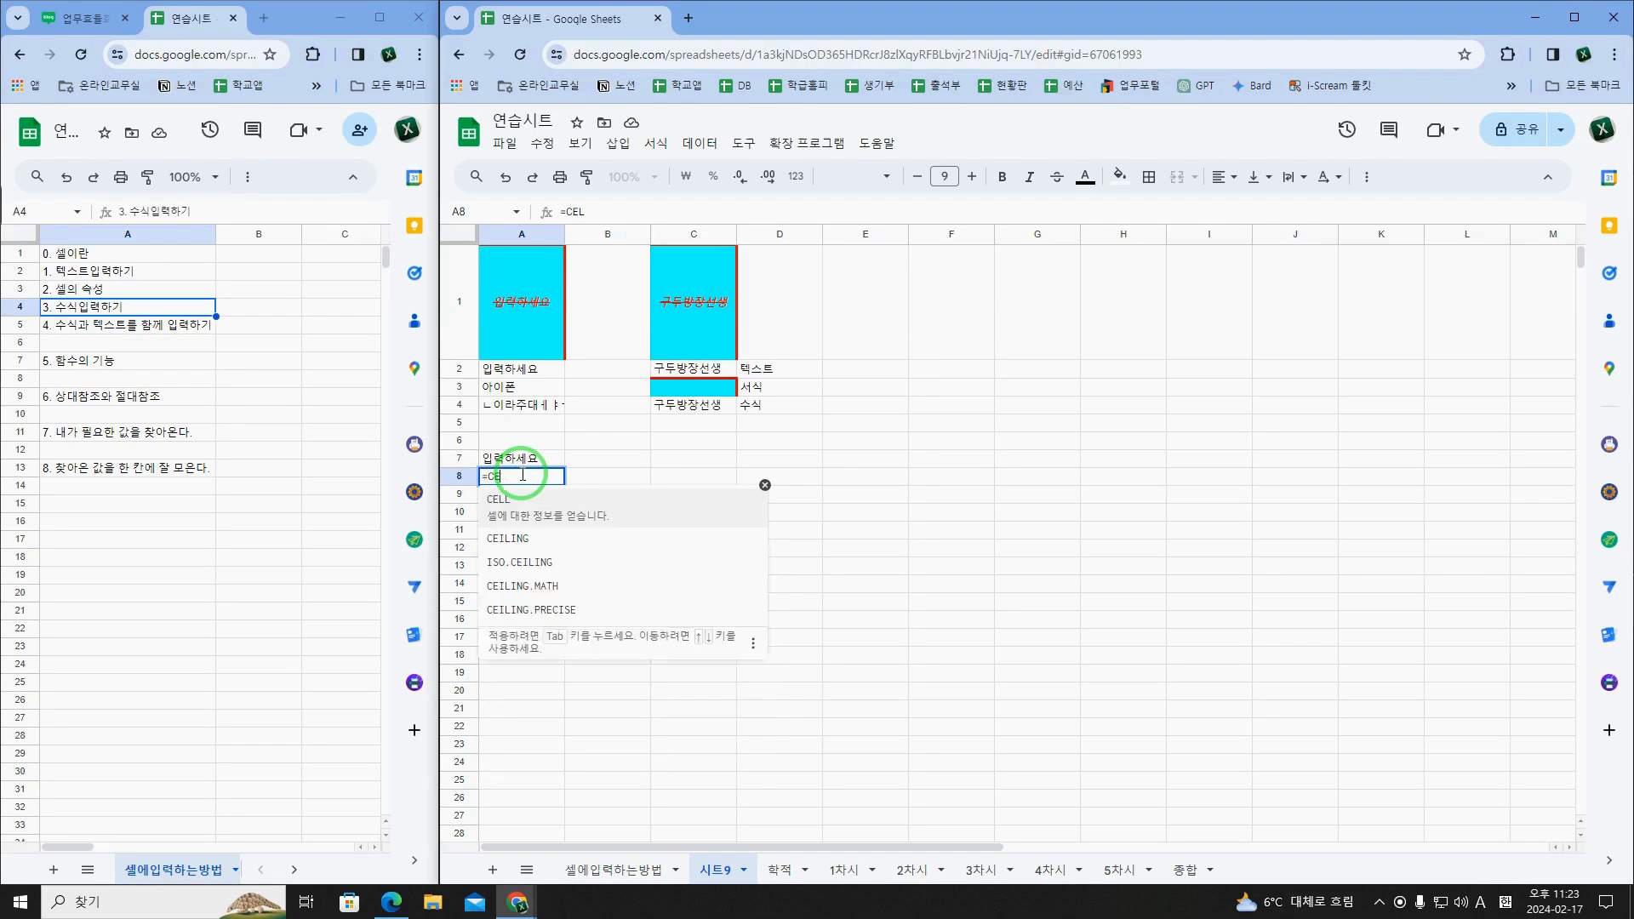
text(LOOK)
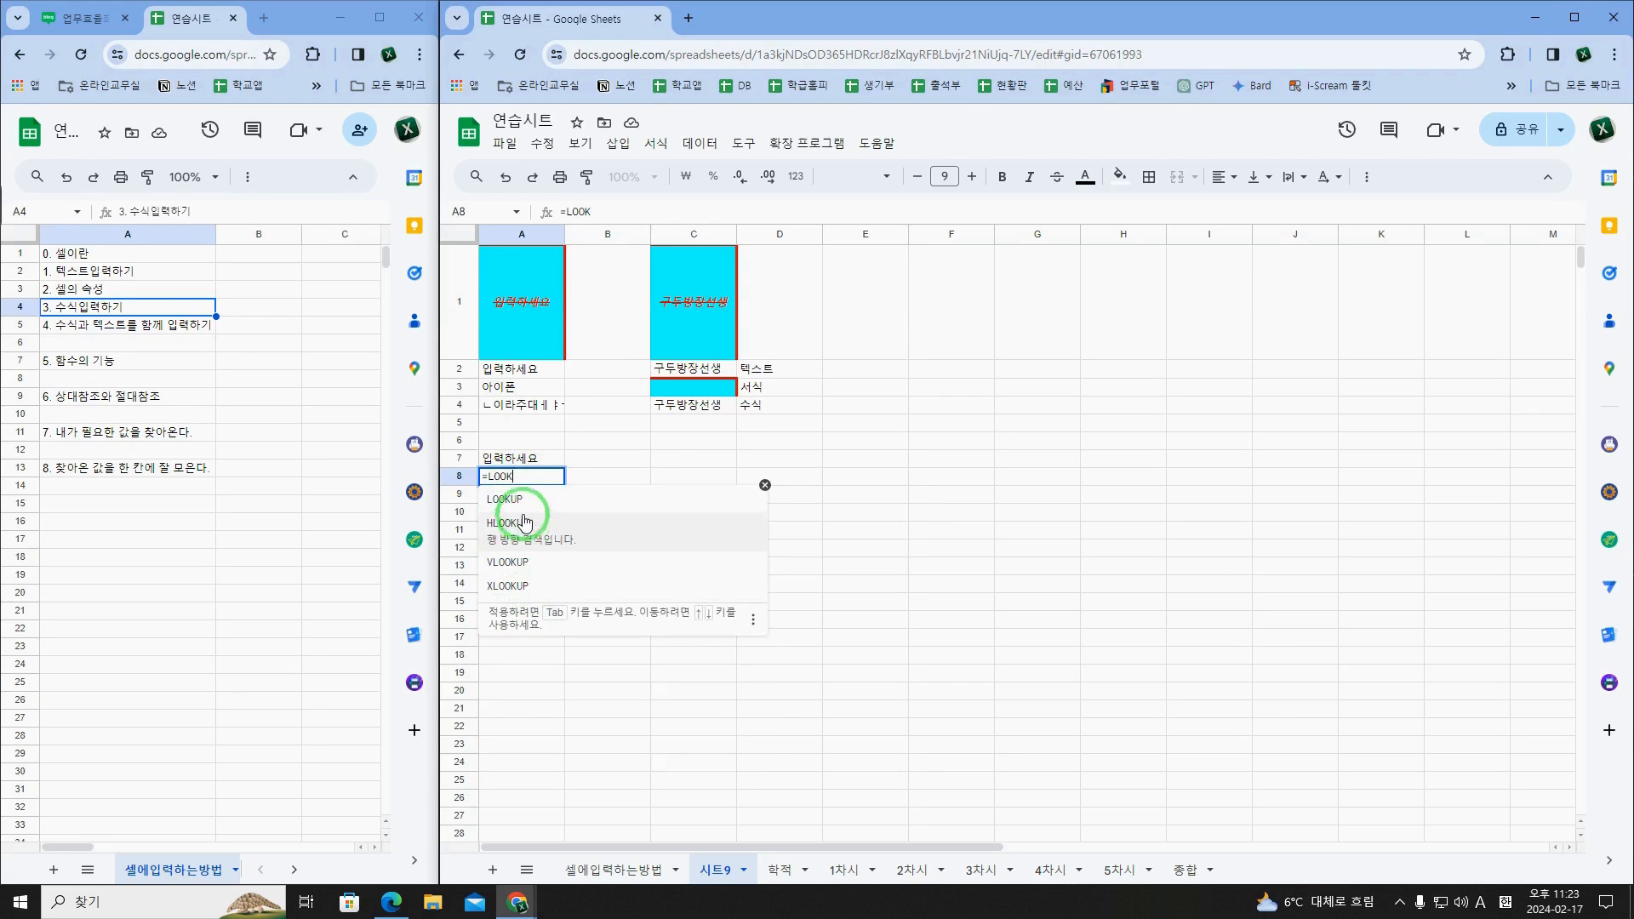
key(BackSpace)
key(BackSpace)
key(BackSpace)
key(BackSpace)
text(COUNT)
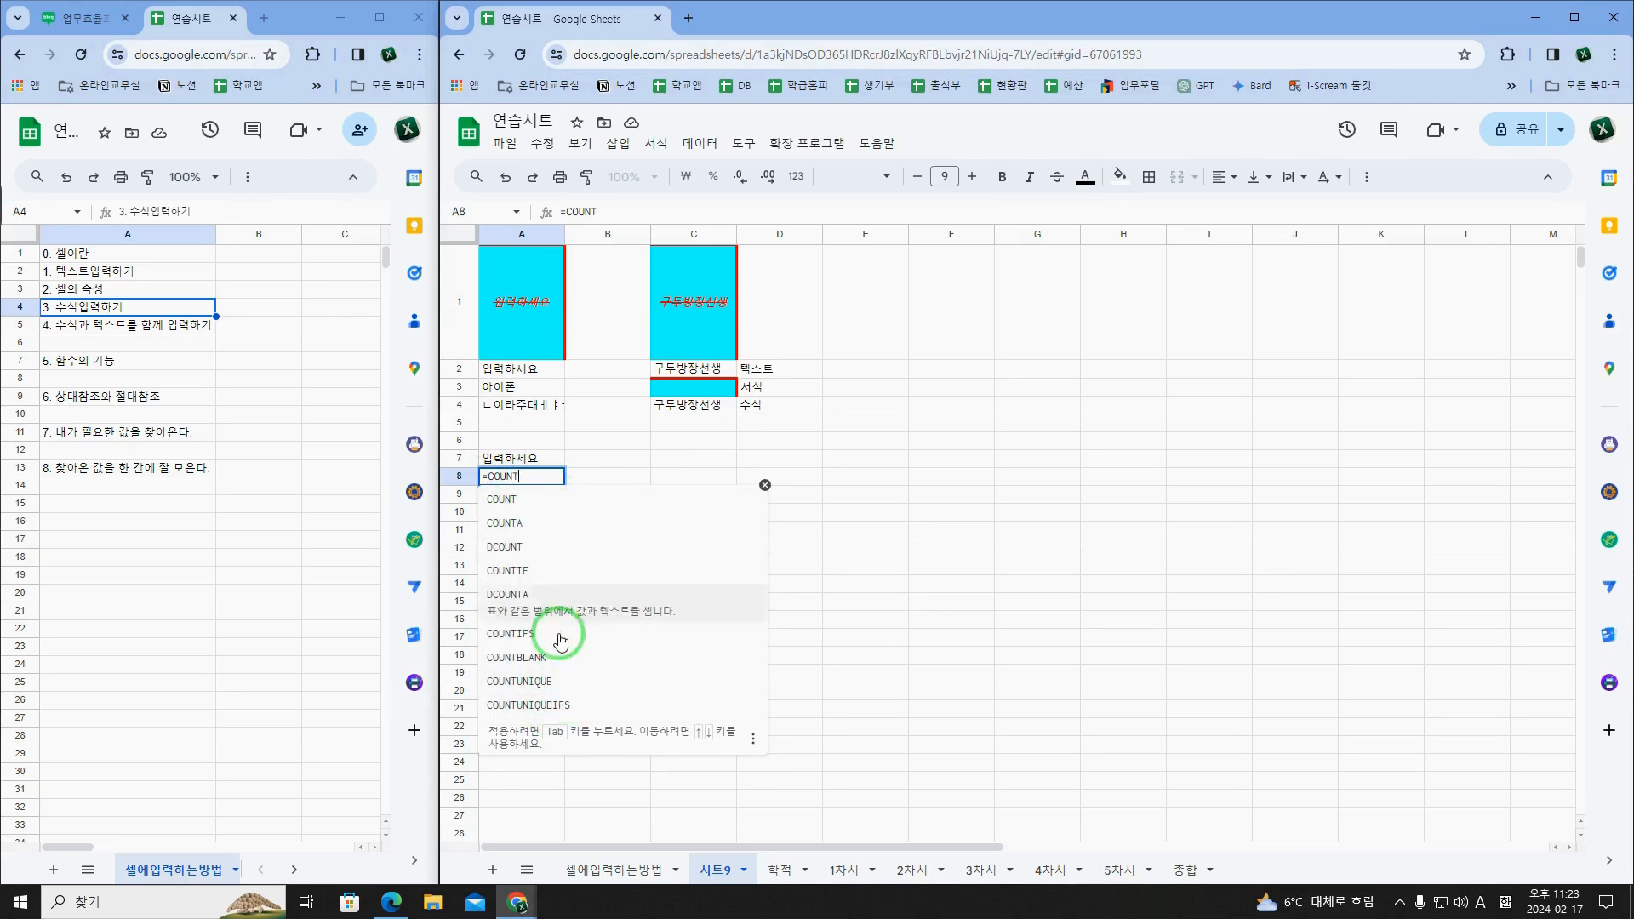
Step: Try the COUNT function in A8 with its expanded syntax help, discarding the edit
click(537, 471)
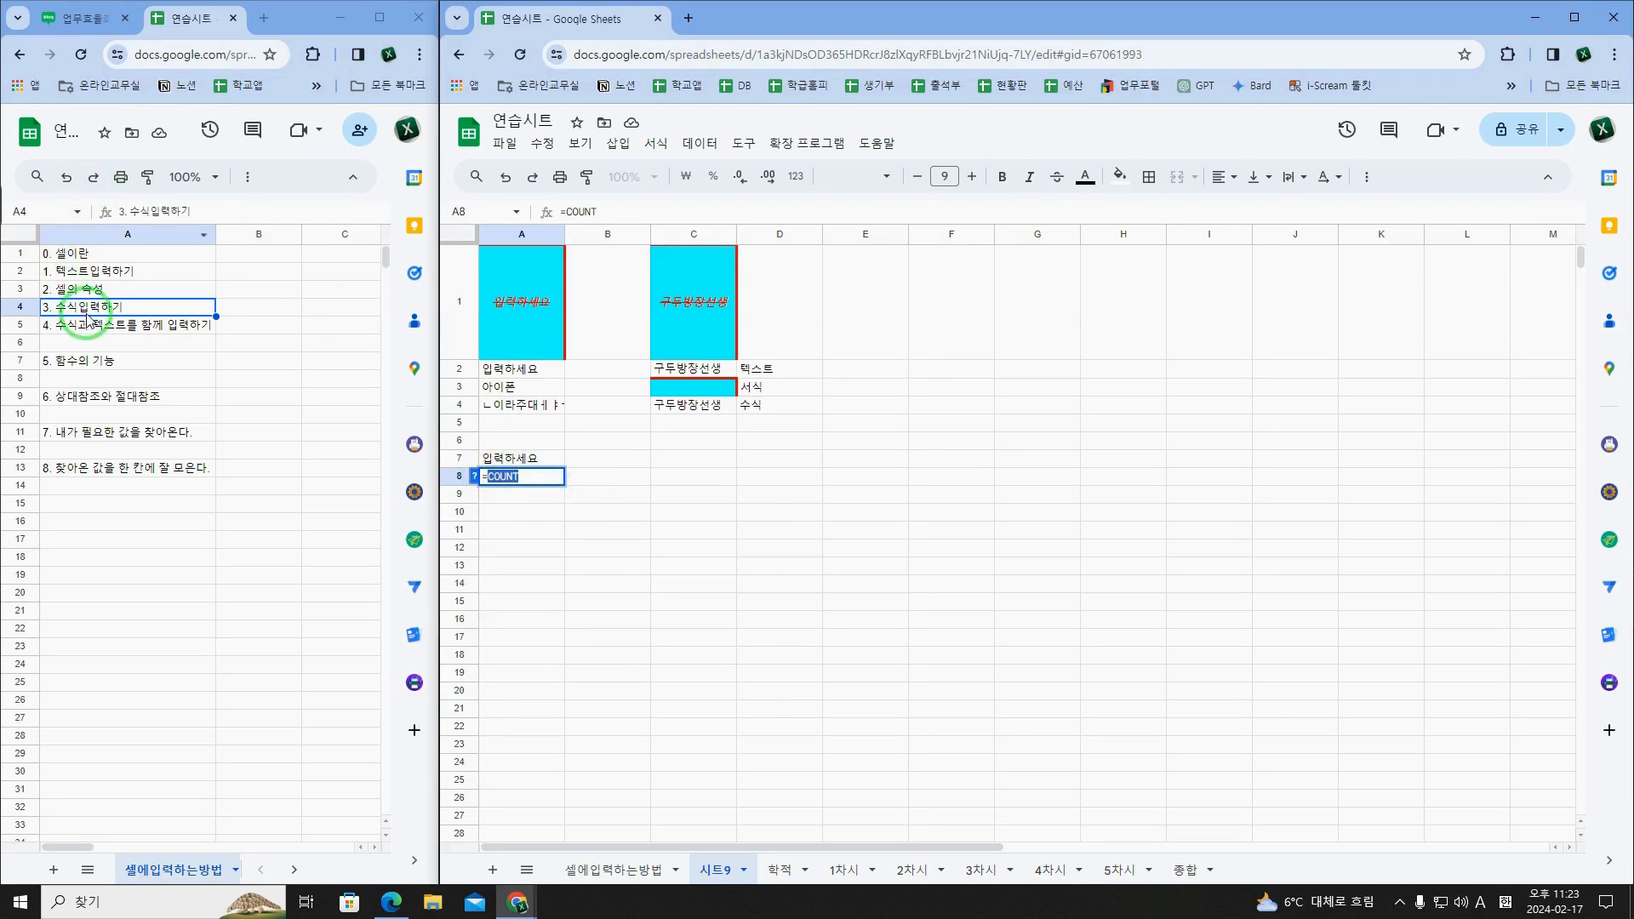
click(527, 477)
click(473, 476)
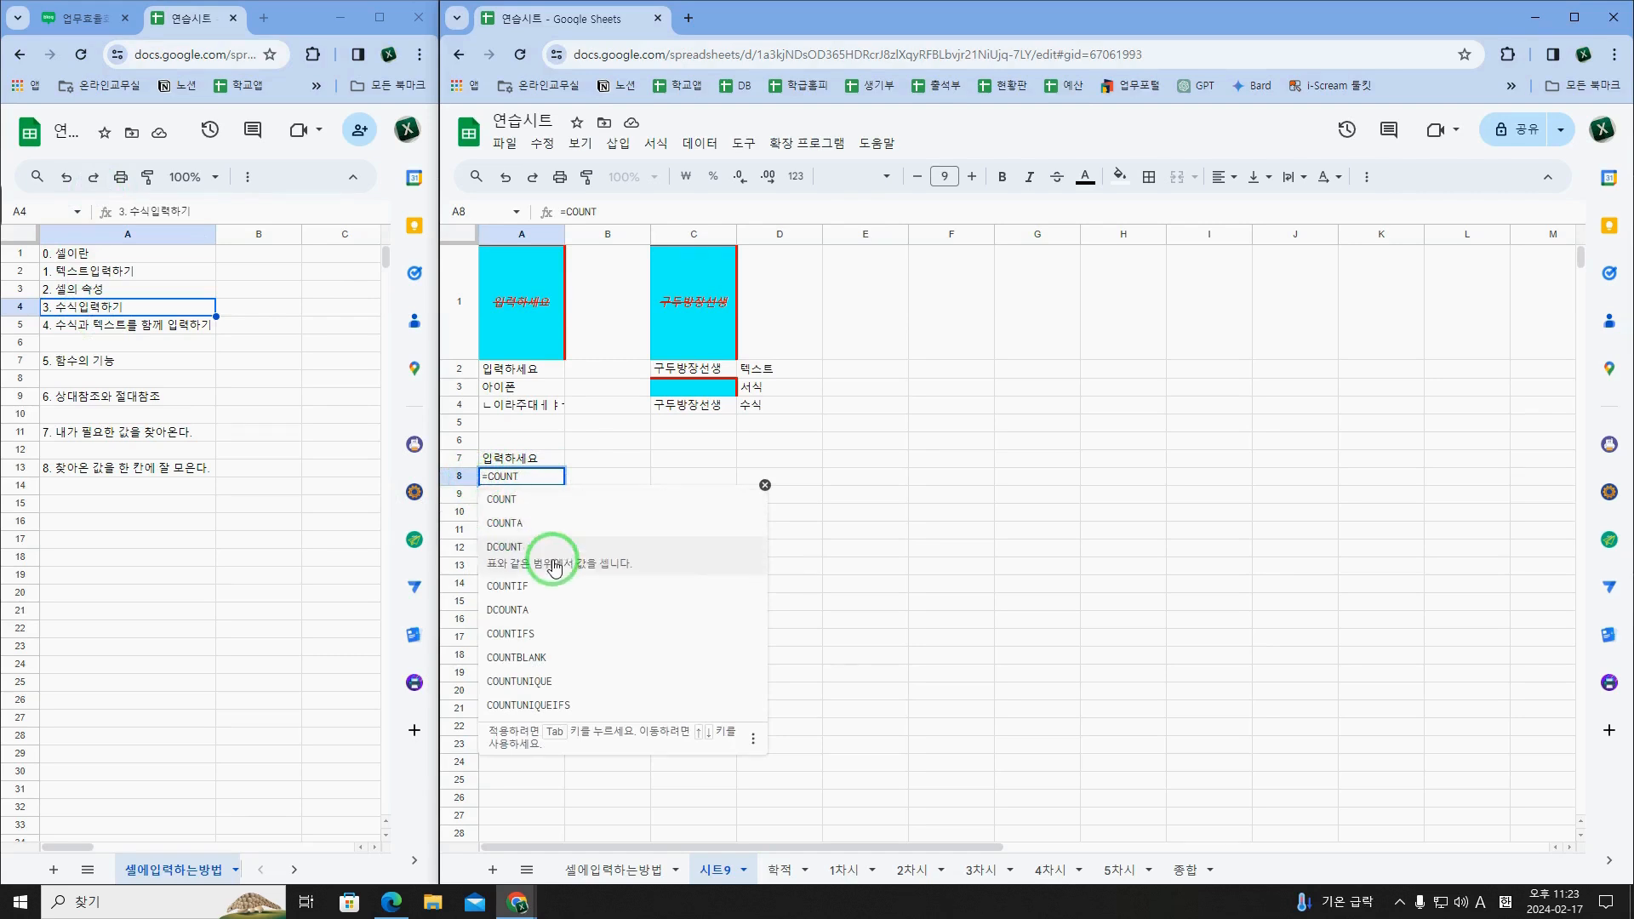
click(553, 501)
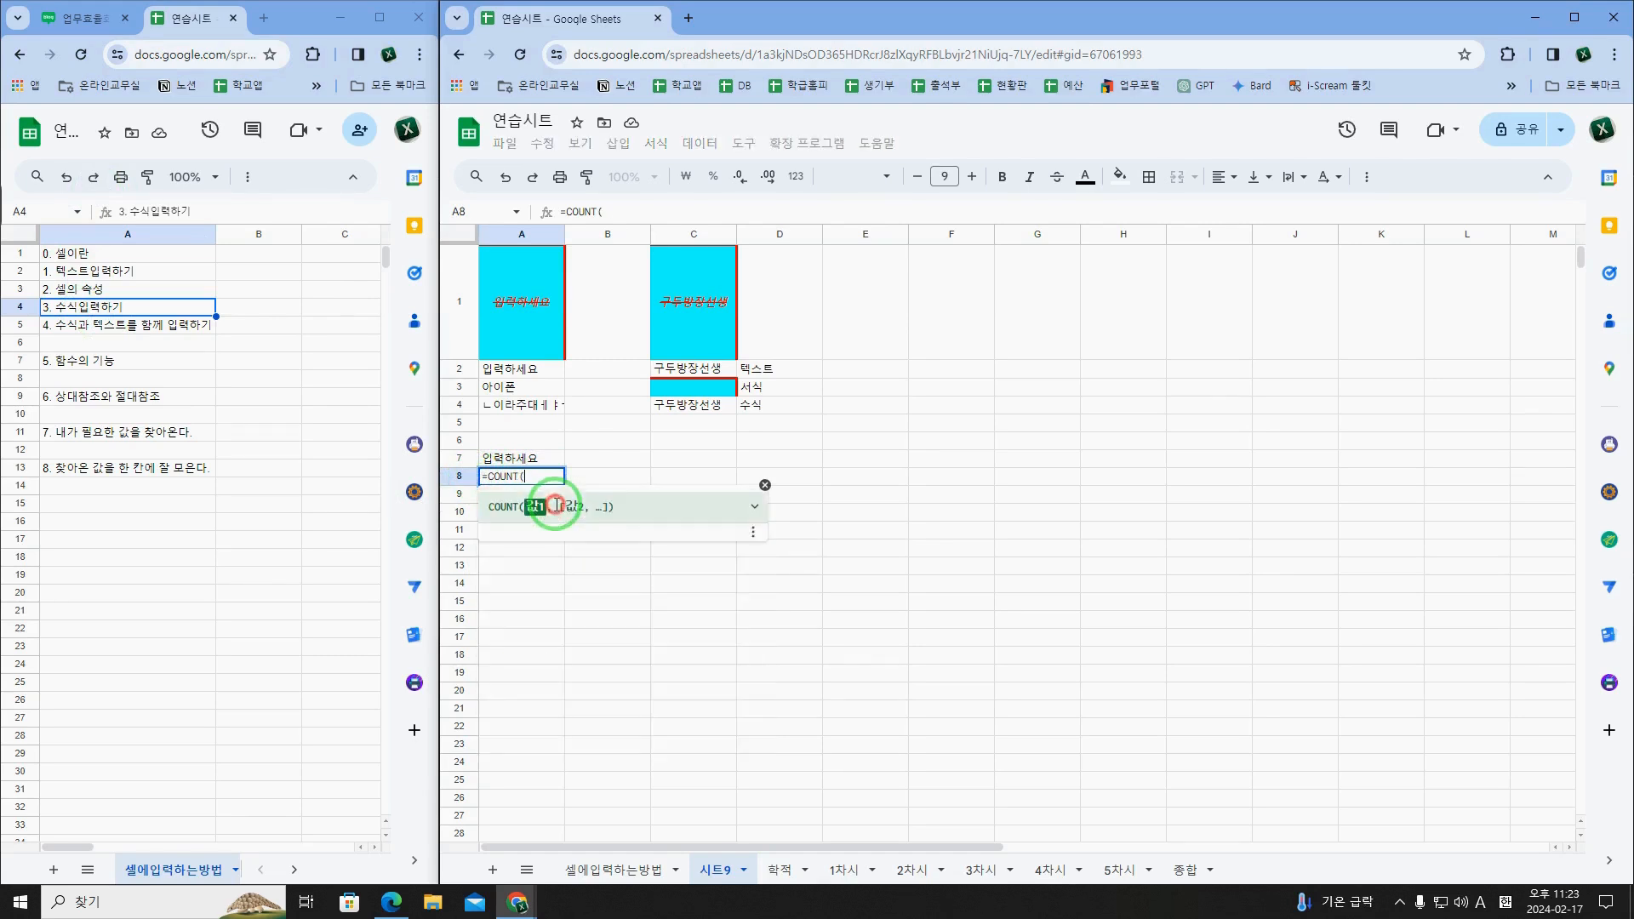
click(758, 508)
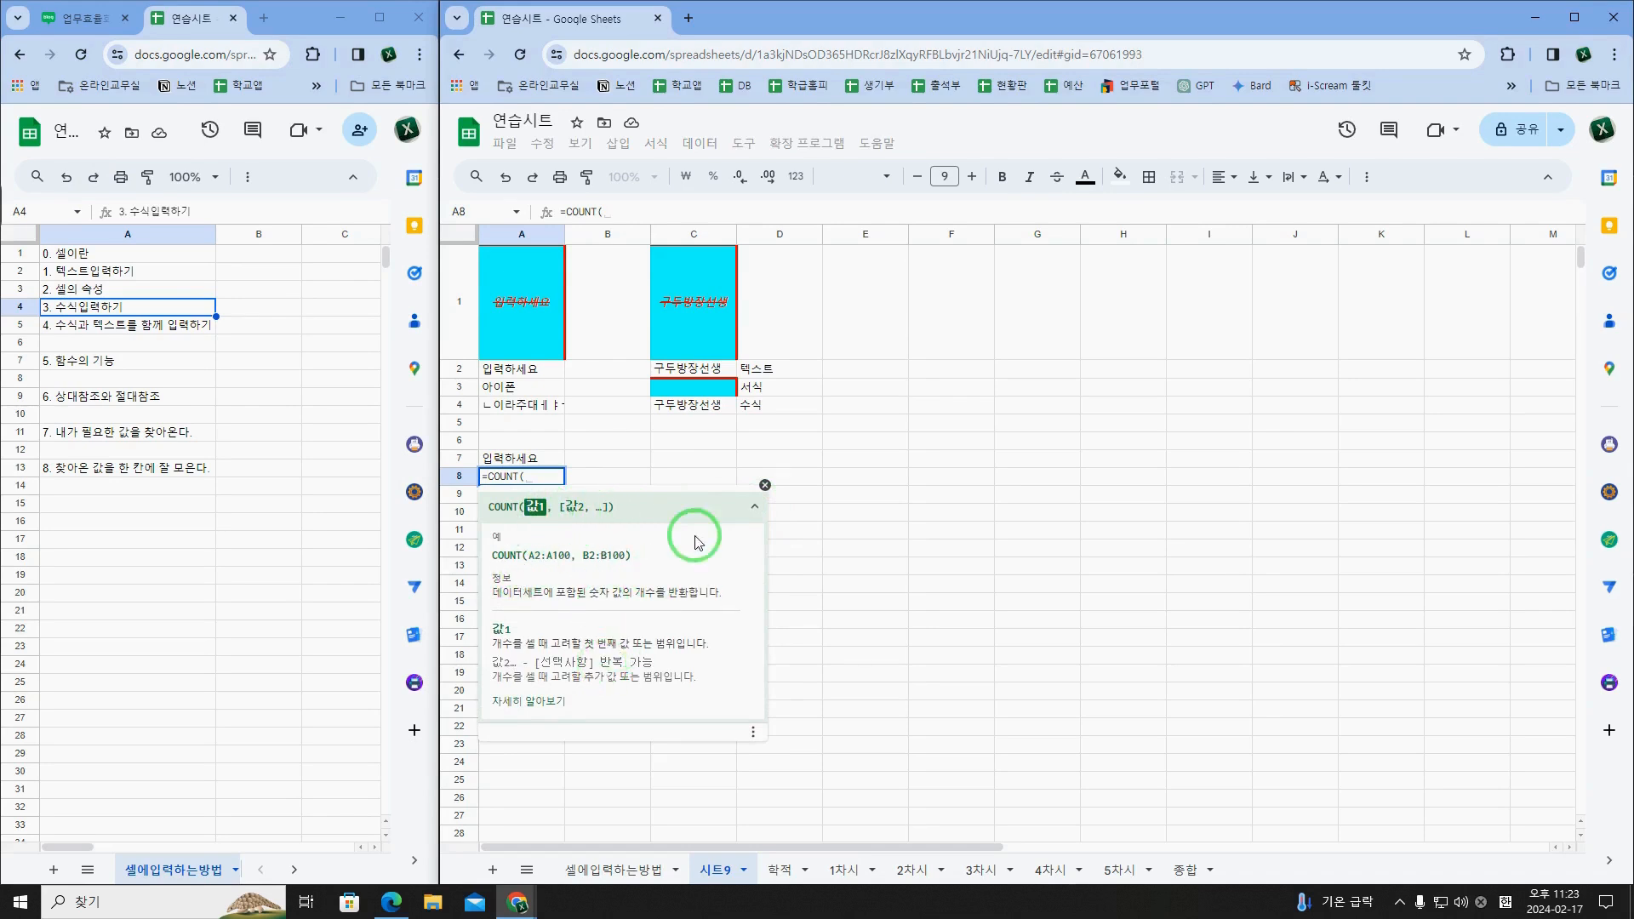
click(764, 485)
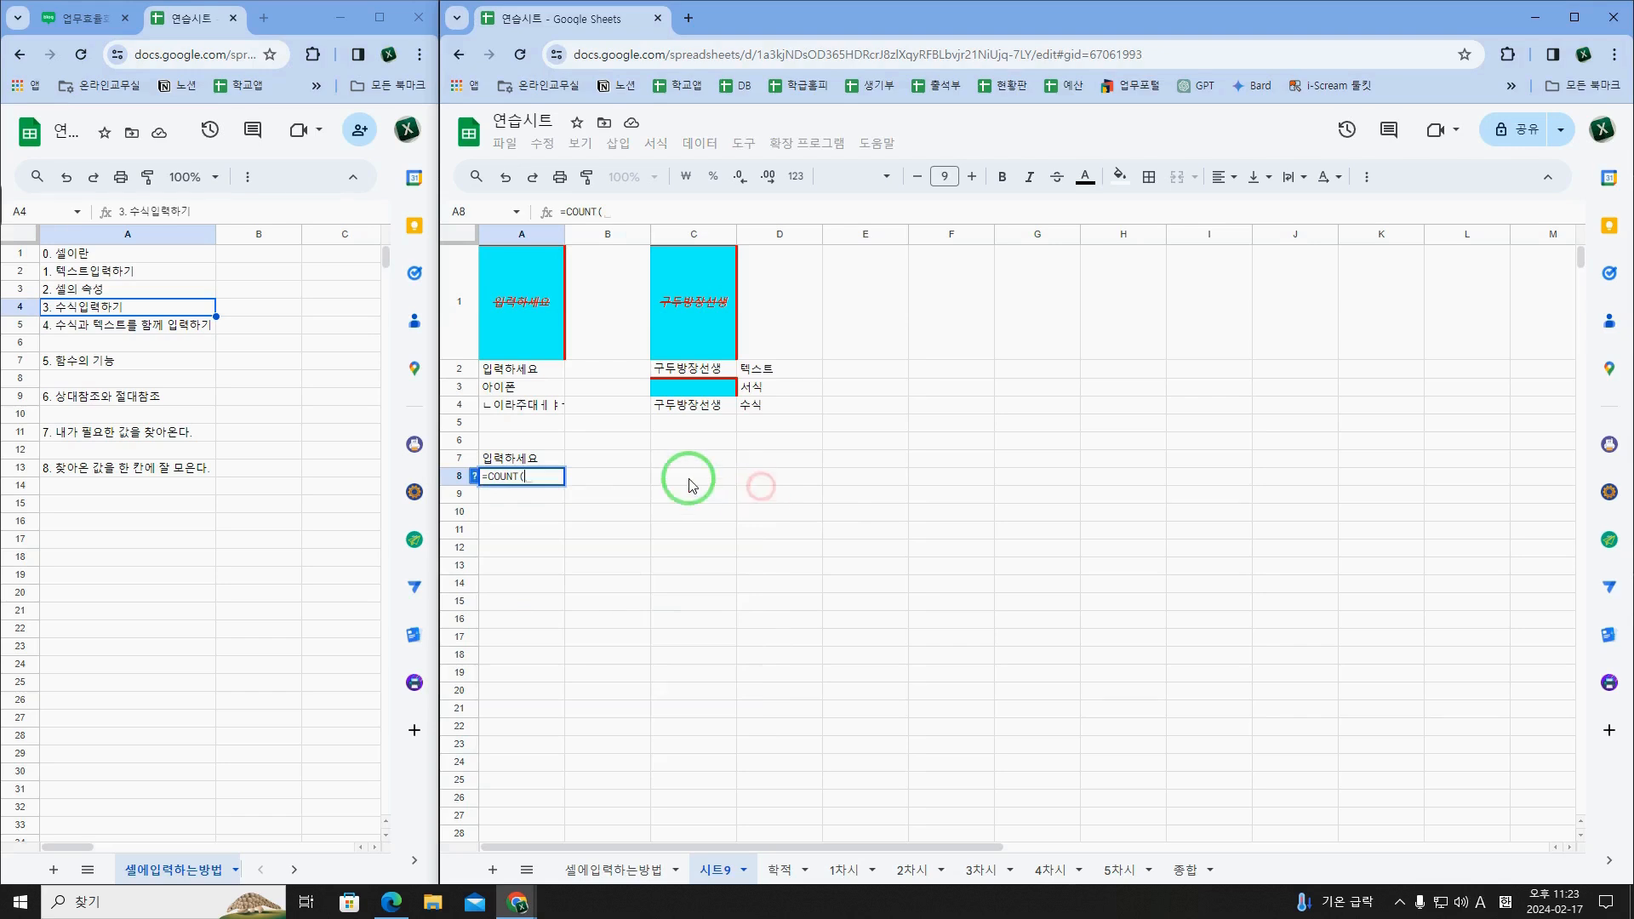
click(557, 494)
key(Escape)
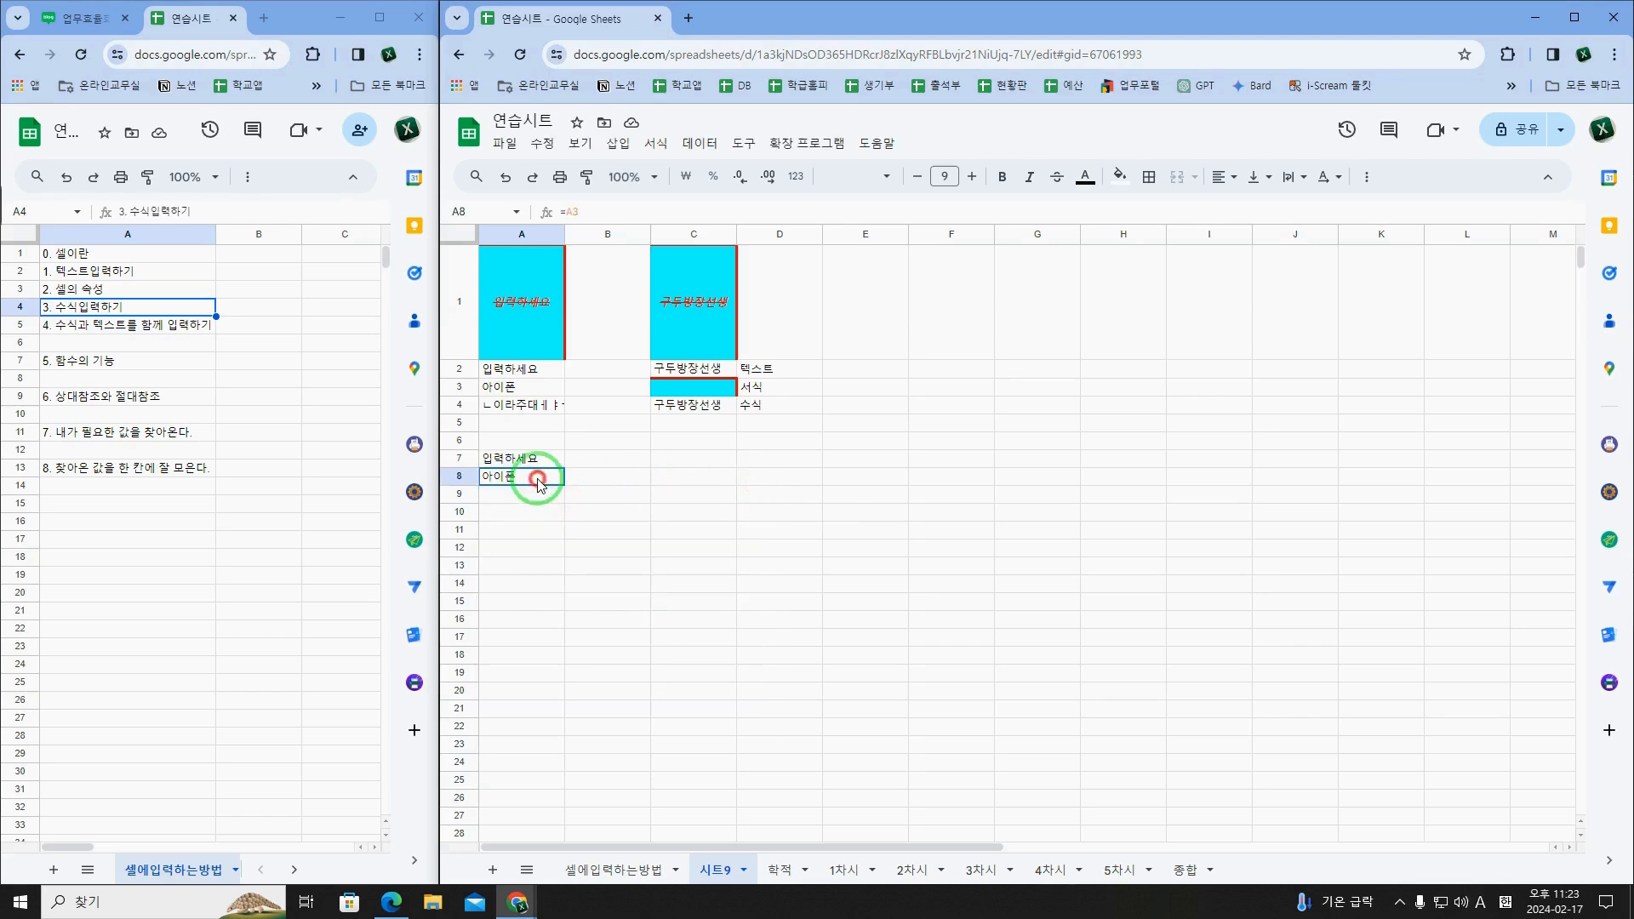
Step: Review topic 4. 수식과 텍스트를 함께 입력하기 in the 셀에입력하는방법 sheet and return to 시트9
click(99, 313)
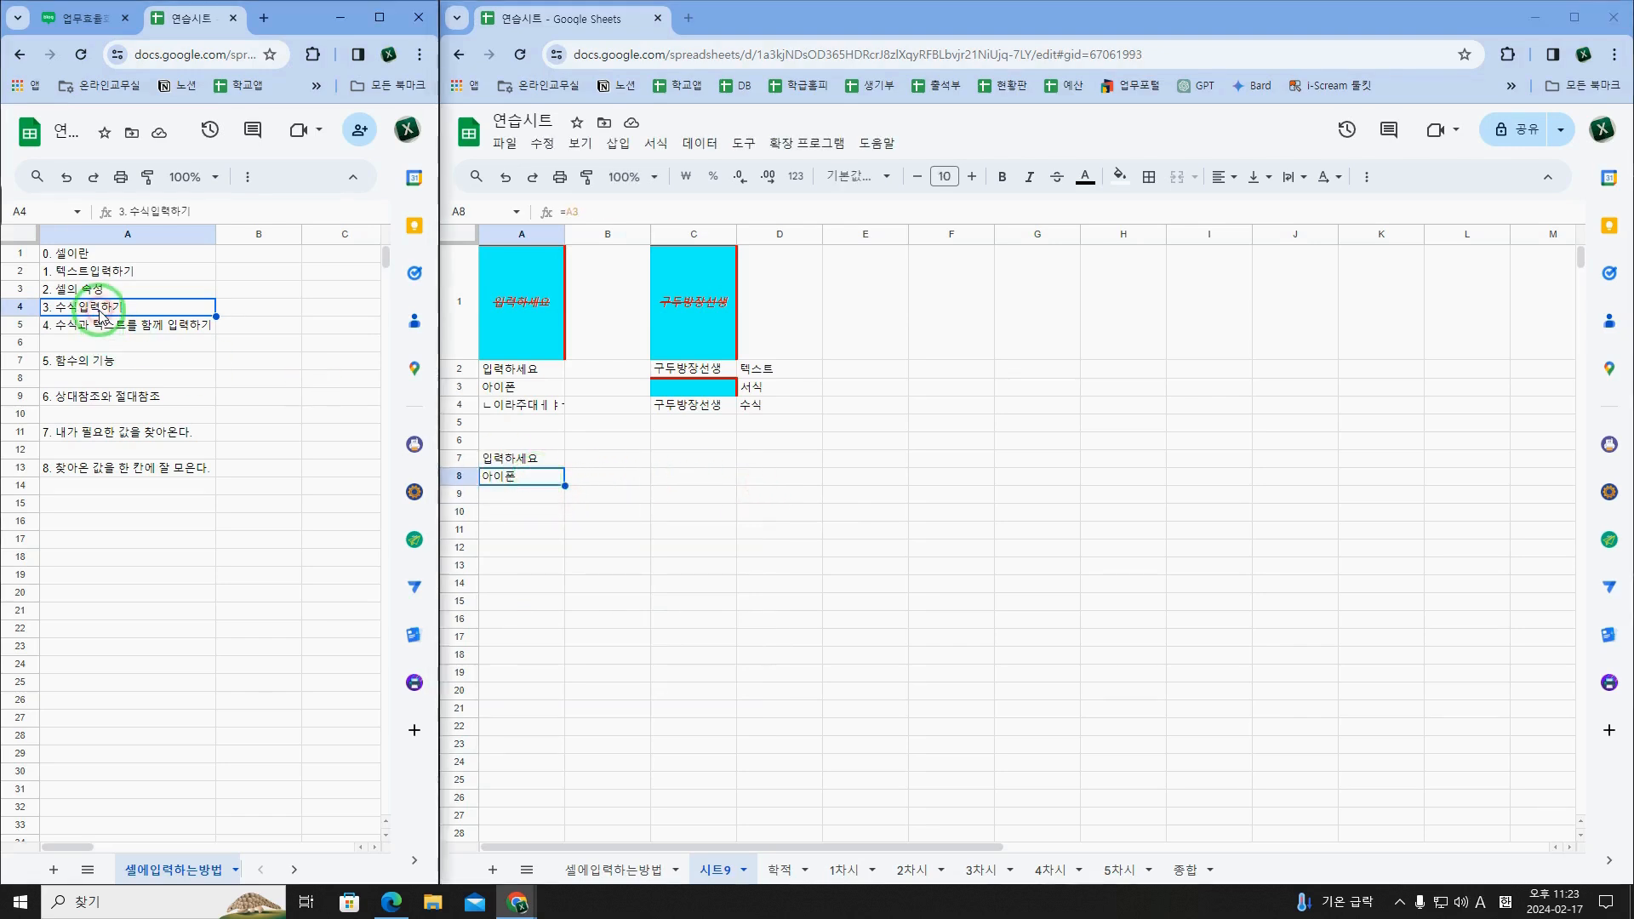
click(140, 332)
click(519, 492)
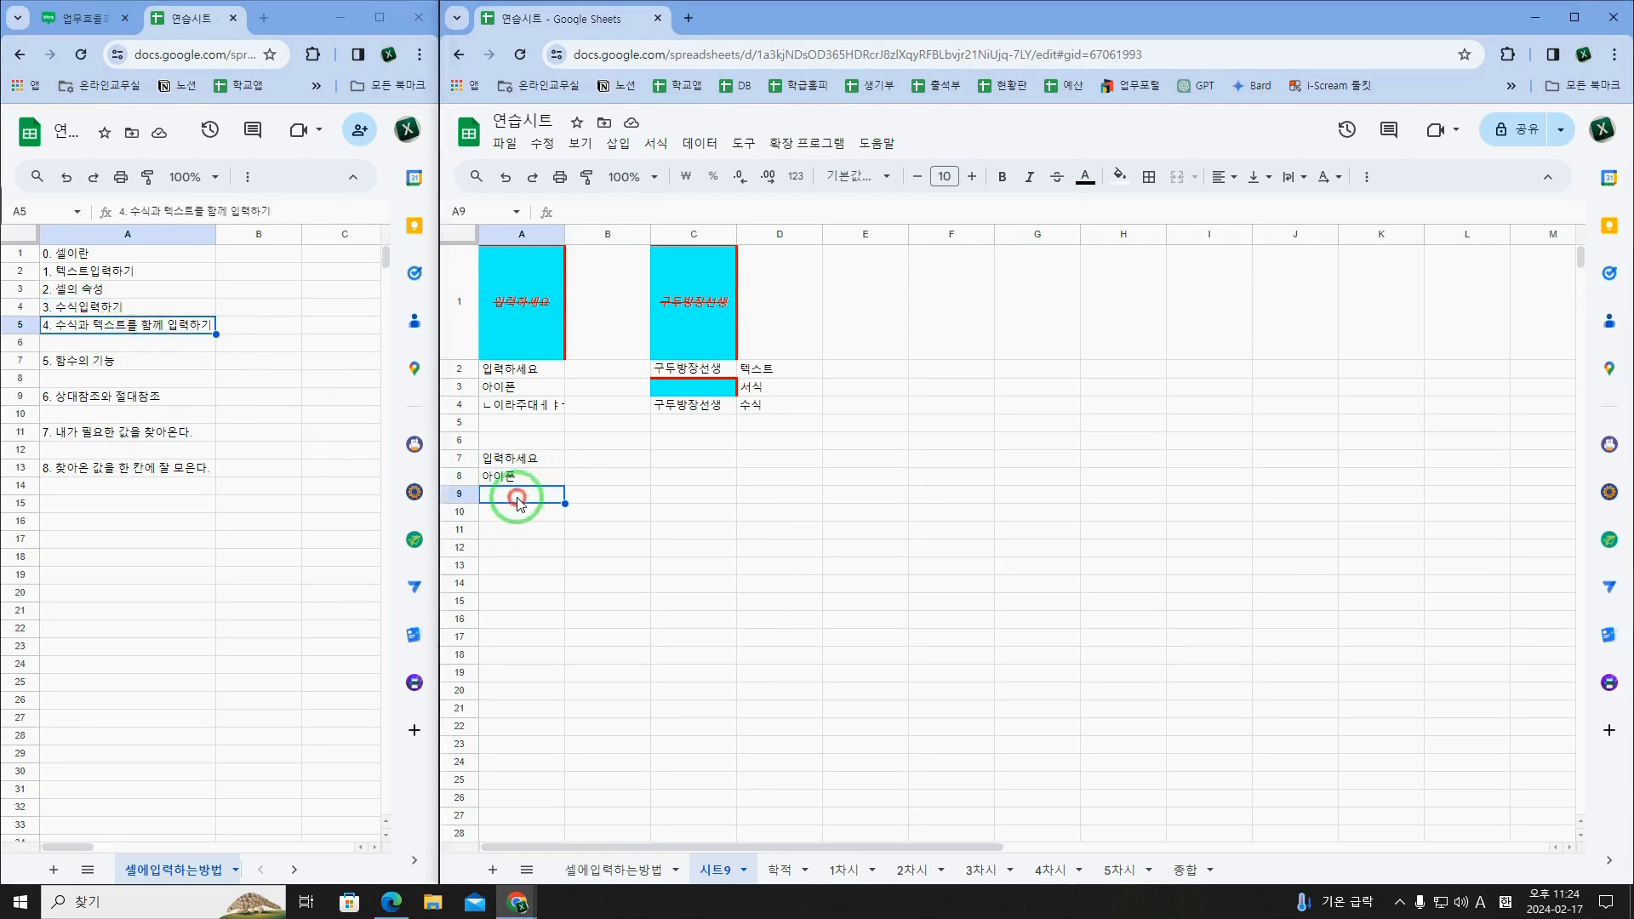
click(525, 479)
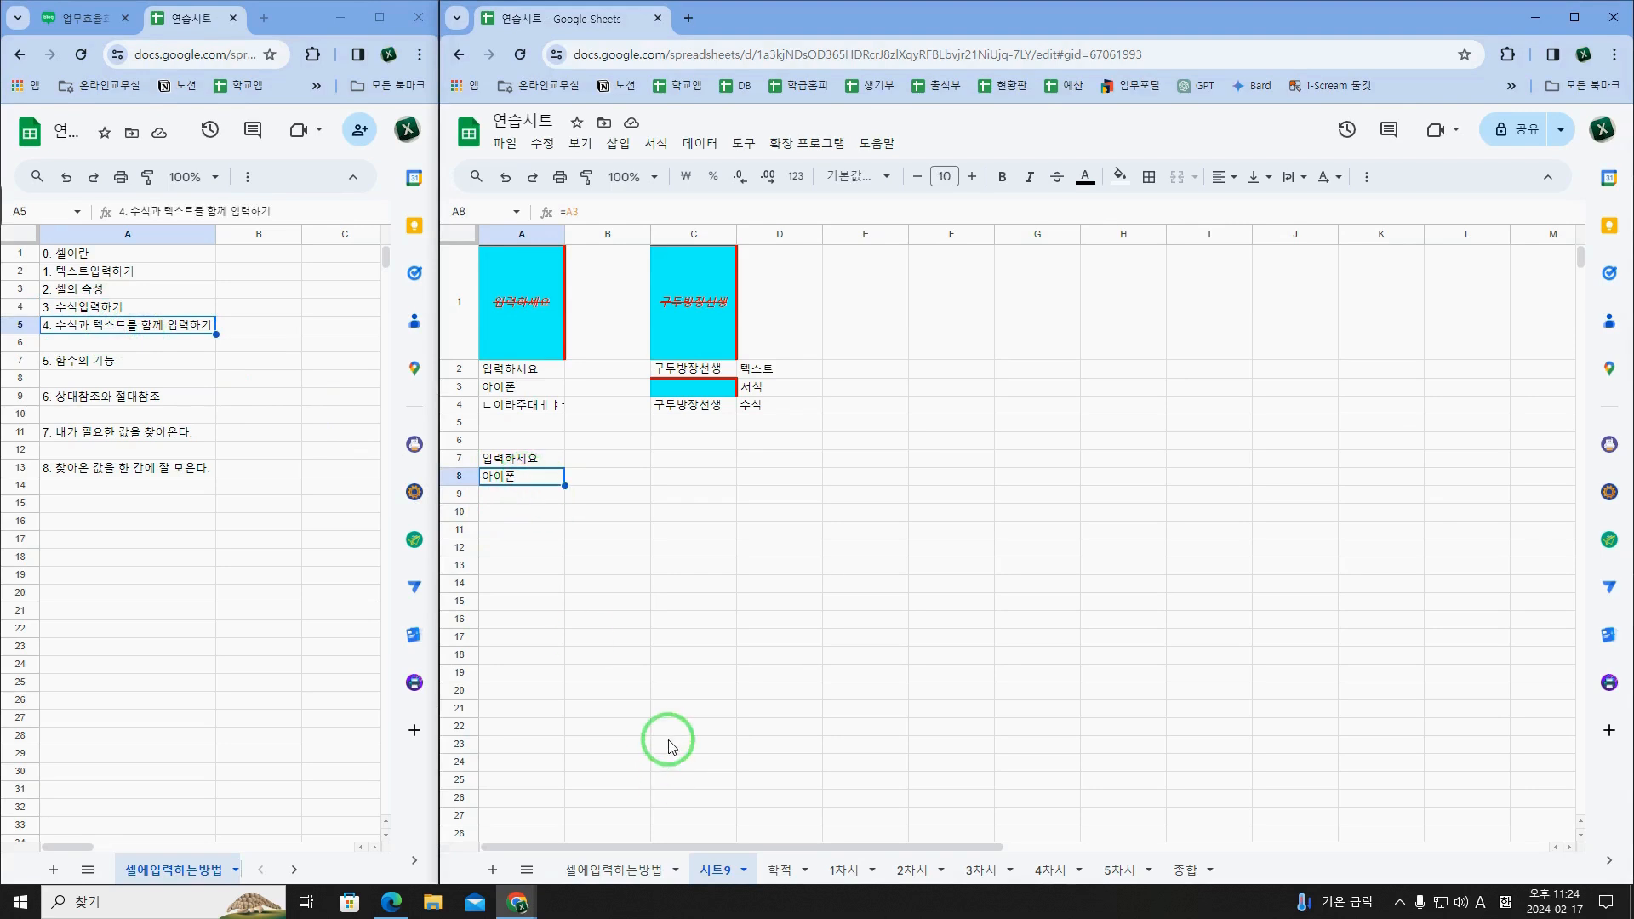
click(648, 868)
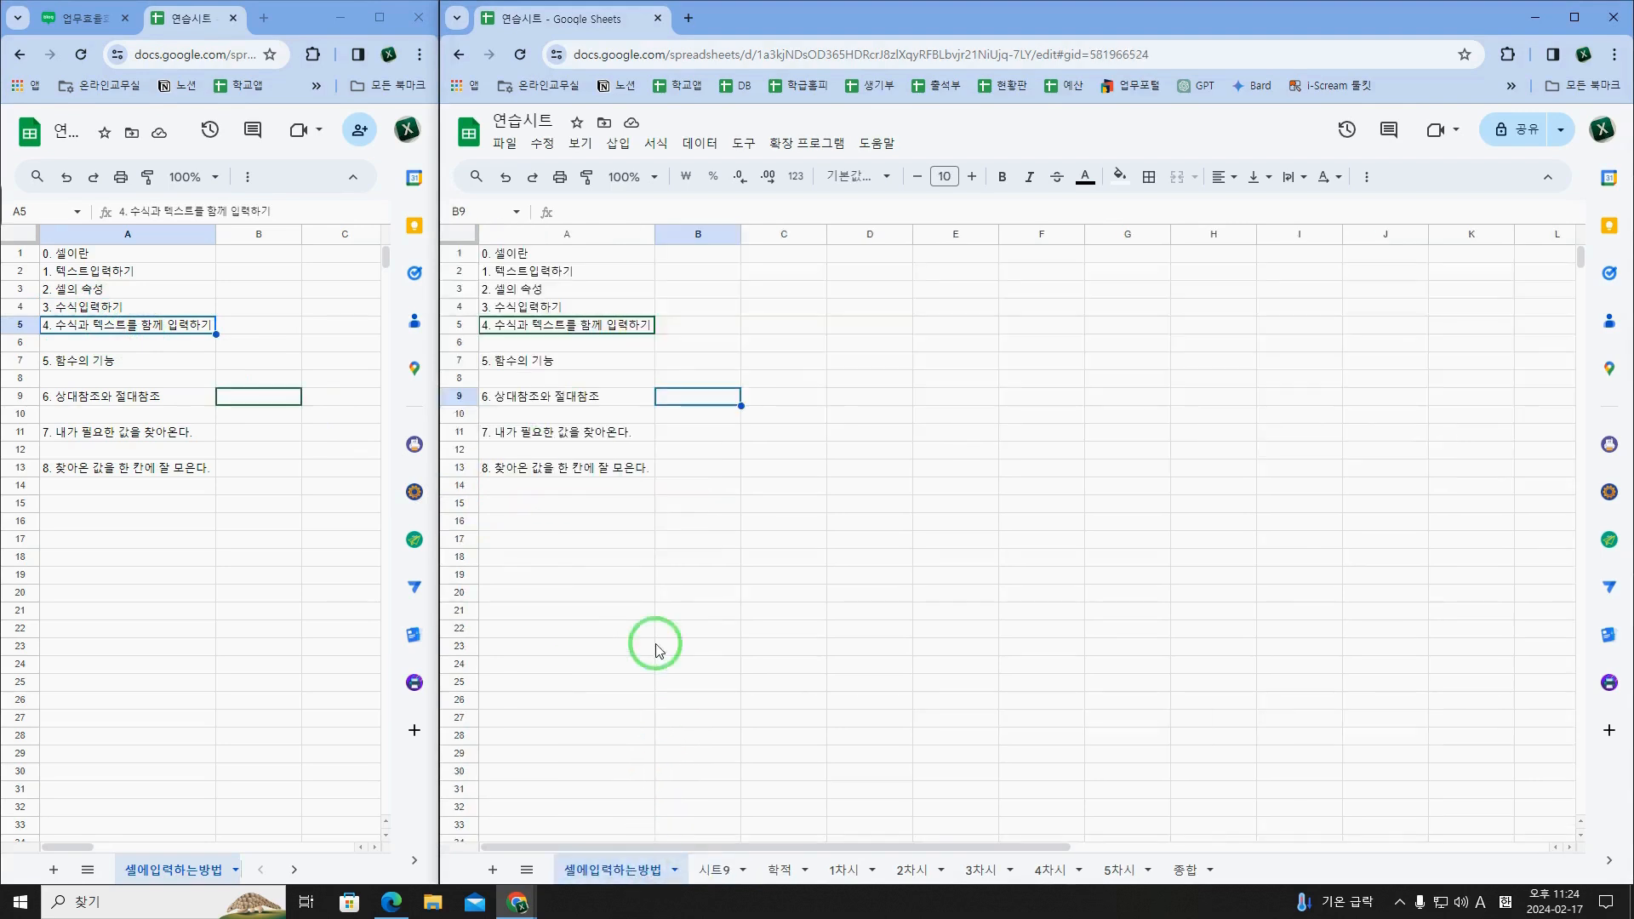
click(715, 869)
Step: Check which cells in A1:A8 of 시트9 hold plain text and which hold reference formulas
click(583, 477)
click(549, 492)
click(536, 441)
click(526, 317)
click(534, 422)
click(536, 373)
click(543, 422)
click(550, 491)
click(547, 456)
click(545, 481)
click(545, 473)
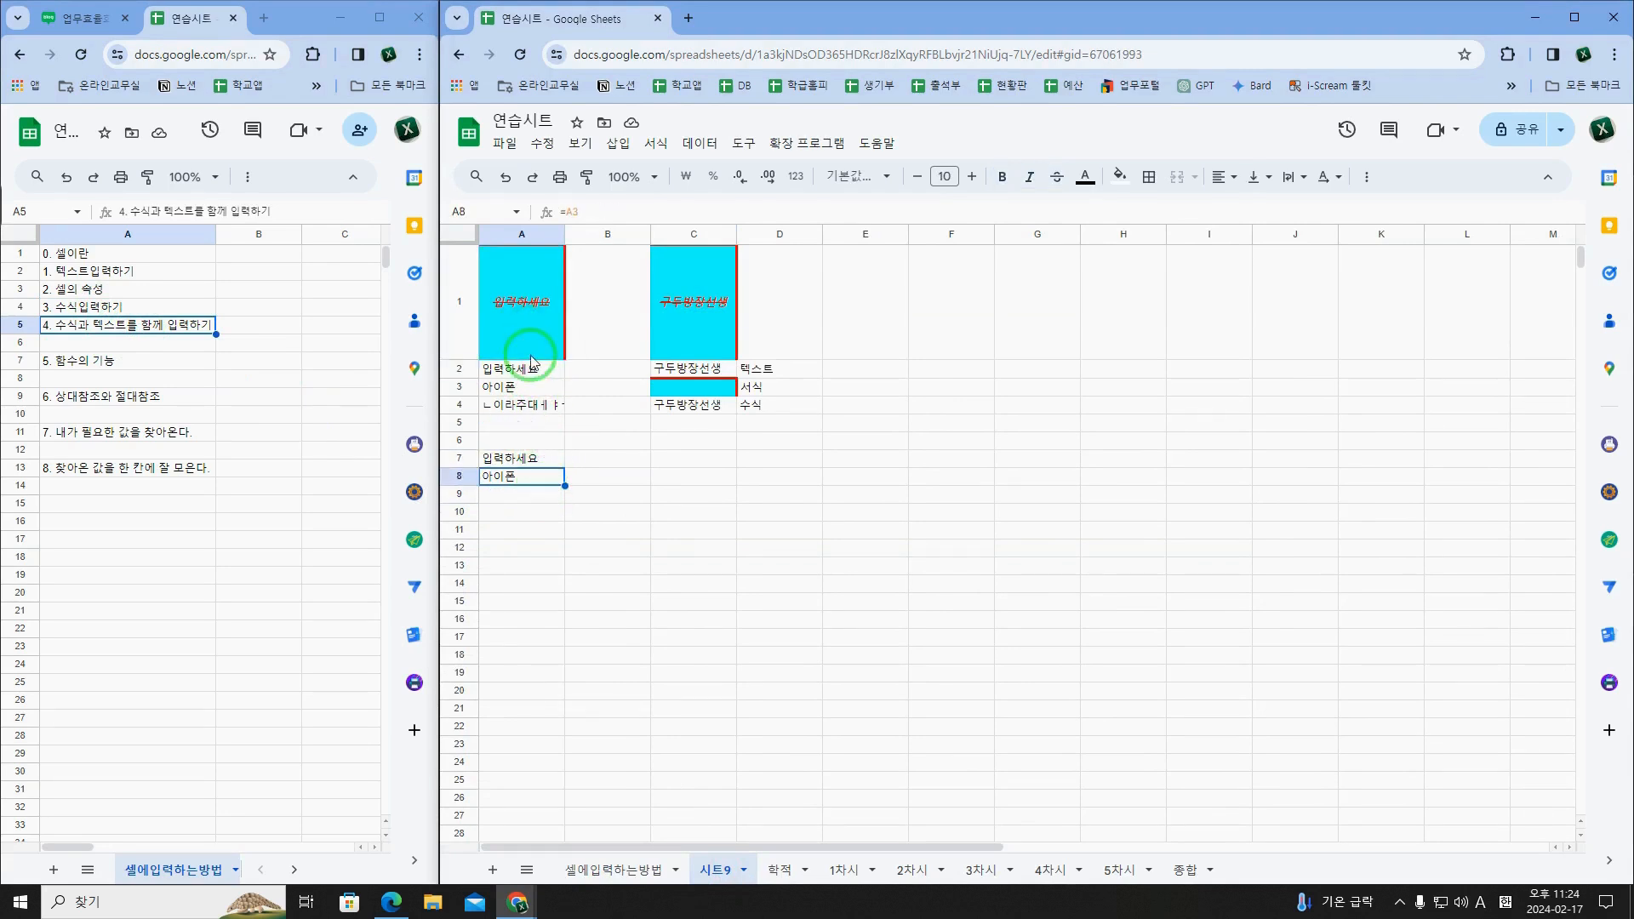
click(536, 321)
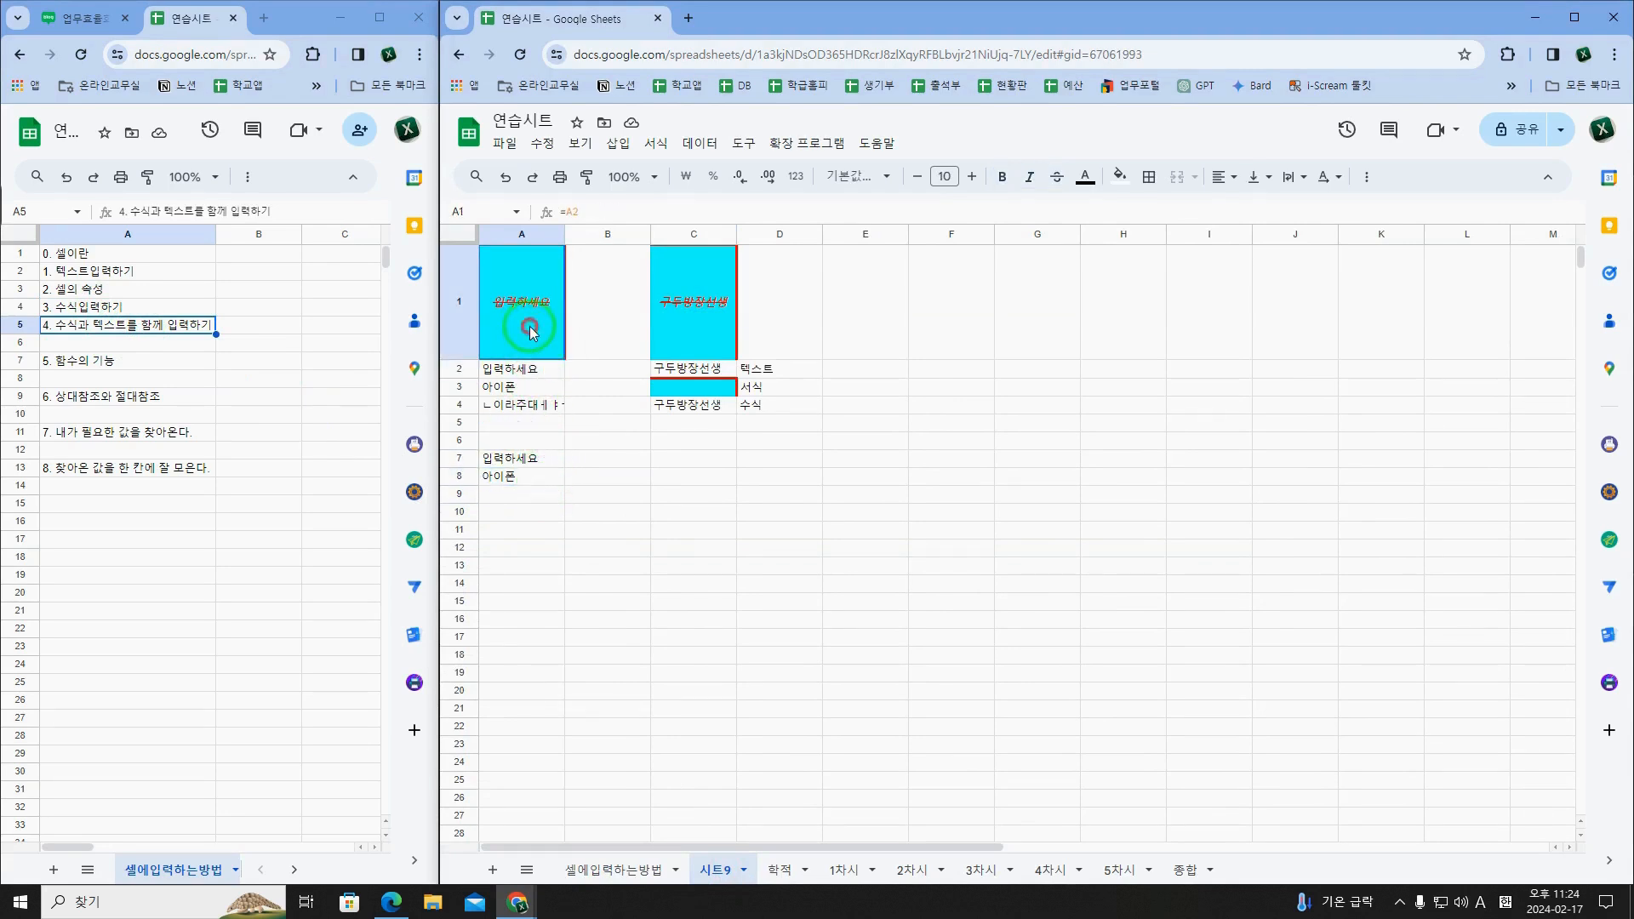
click(536, 372)
click(536, 388)
click(535, 407)
click(534, 457)
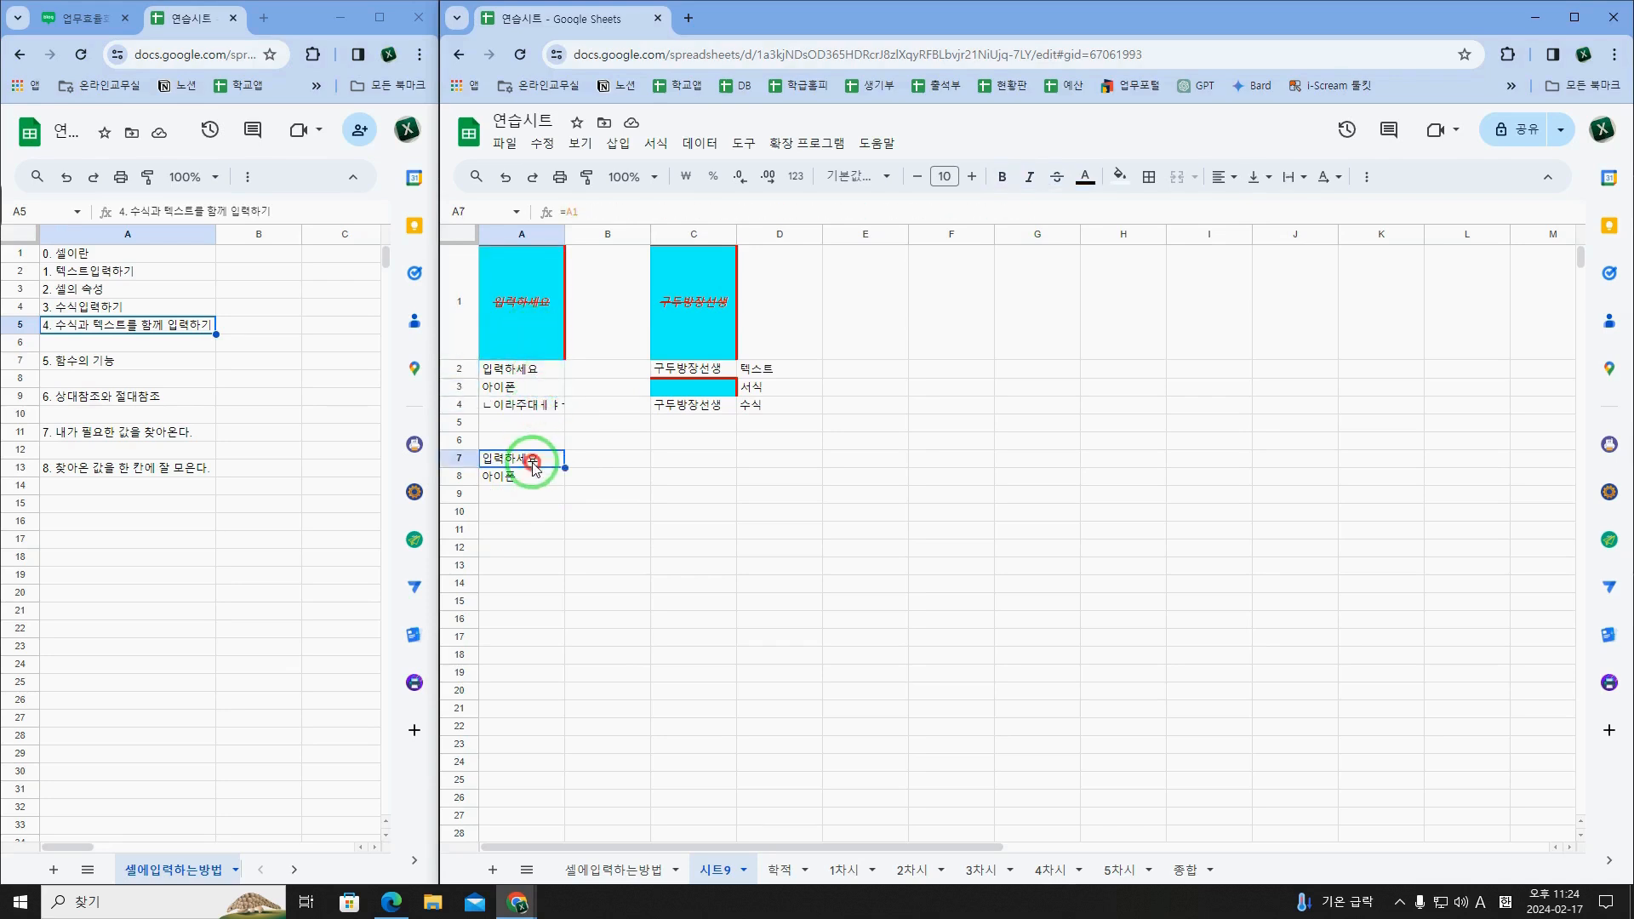
click(531, 479)
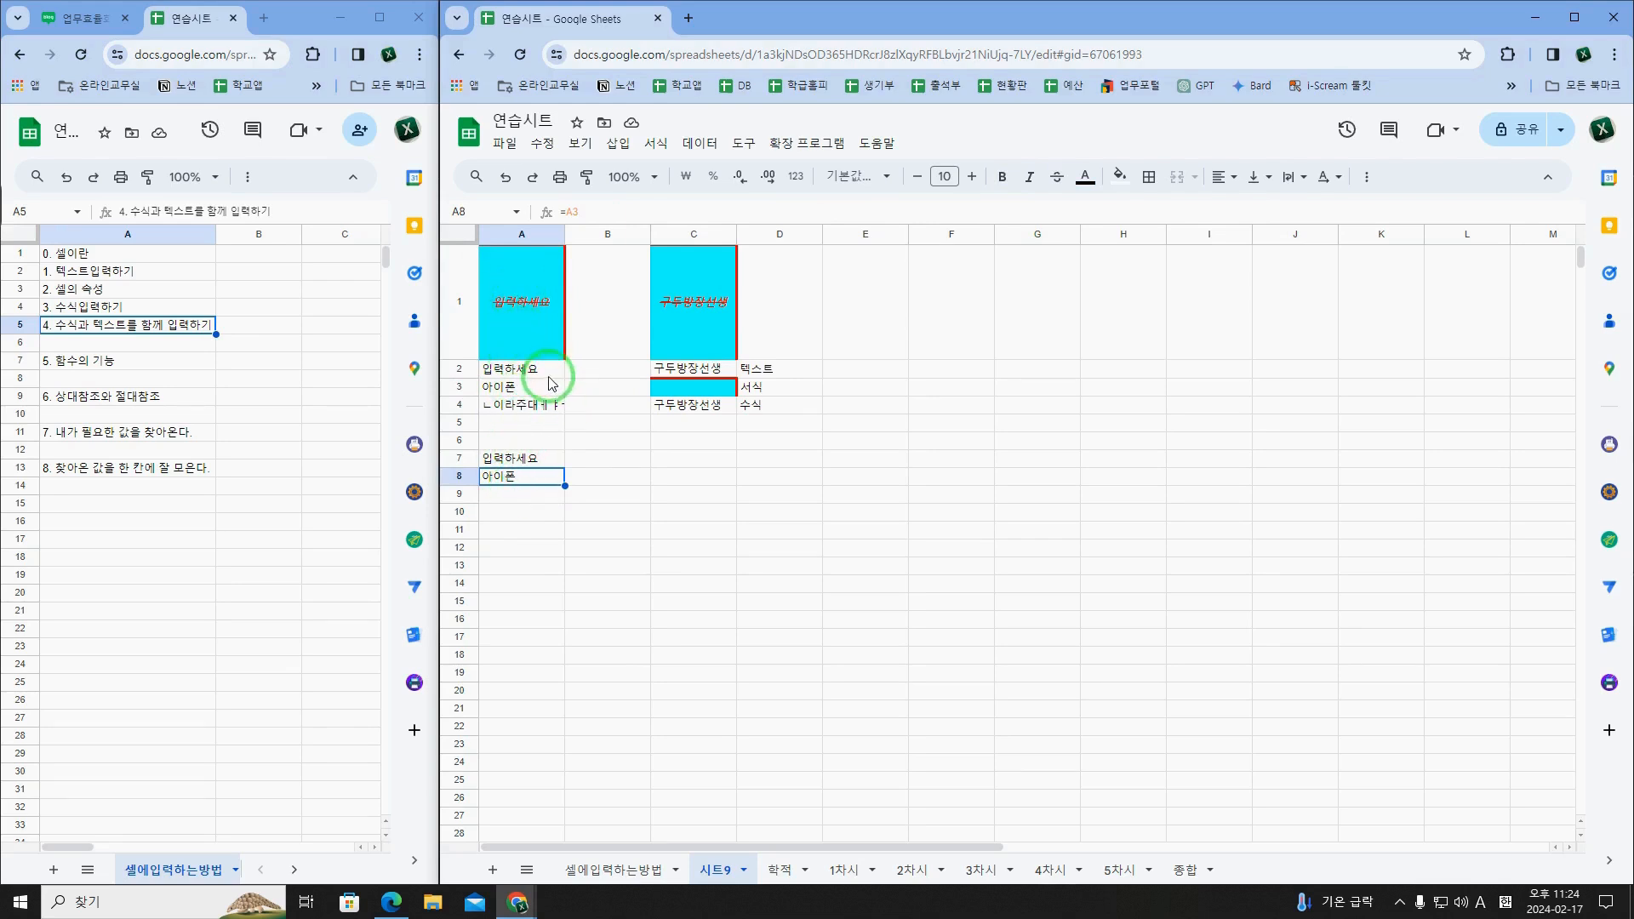
click(529, 355)
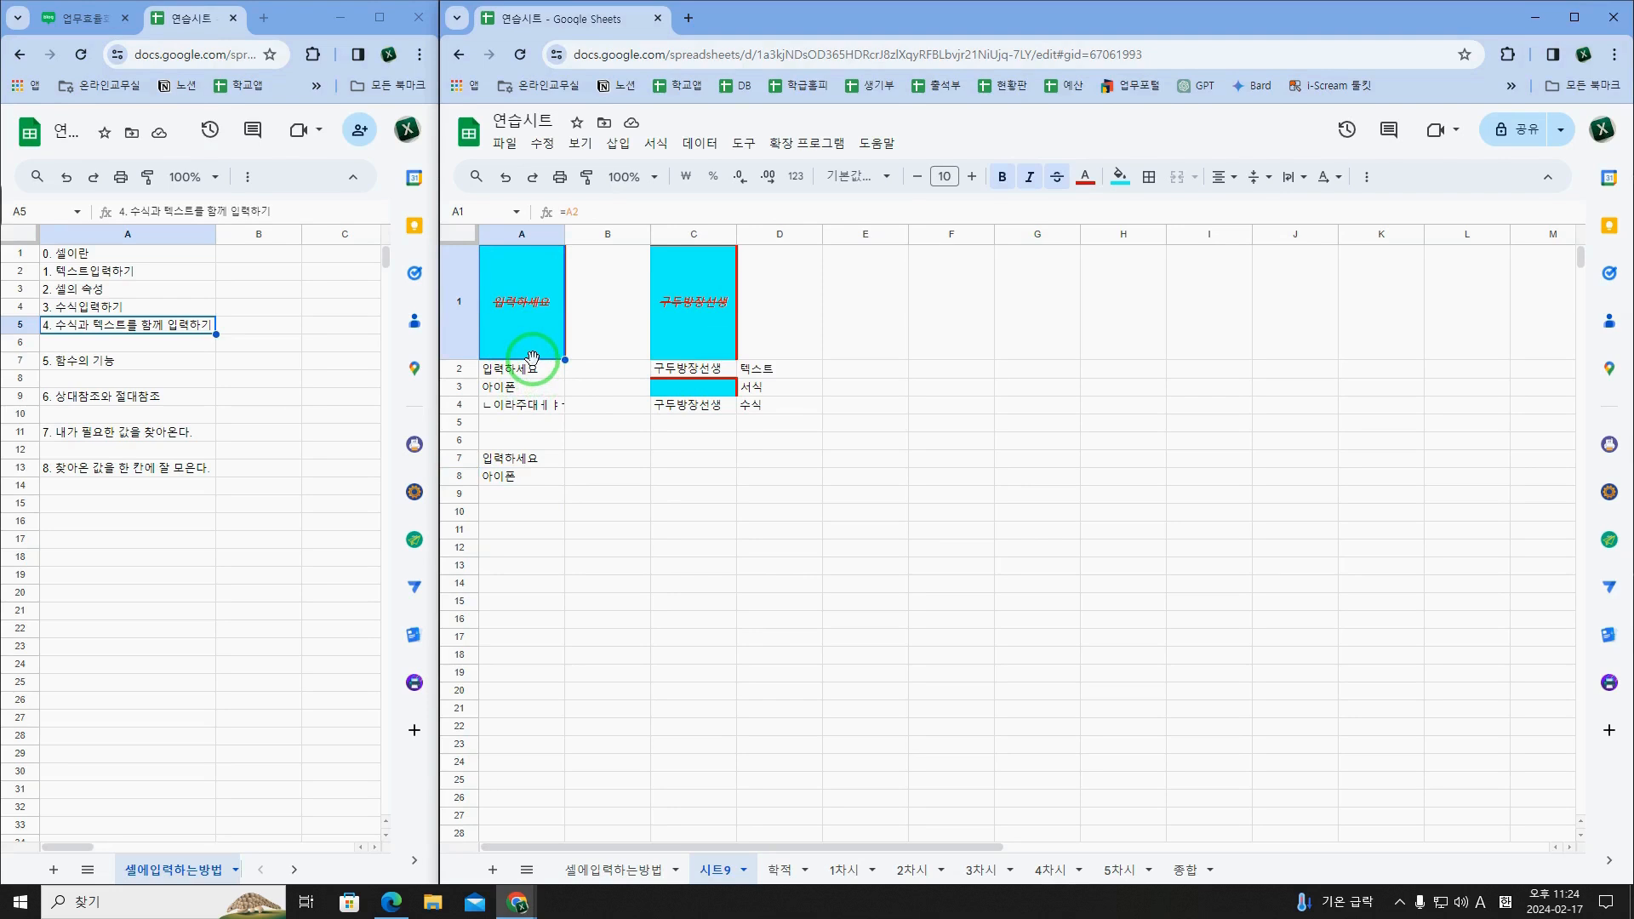
Step: Delete the empty rows 5 and 6 from 시트9
click(522, 439)
key(Right)
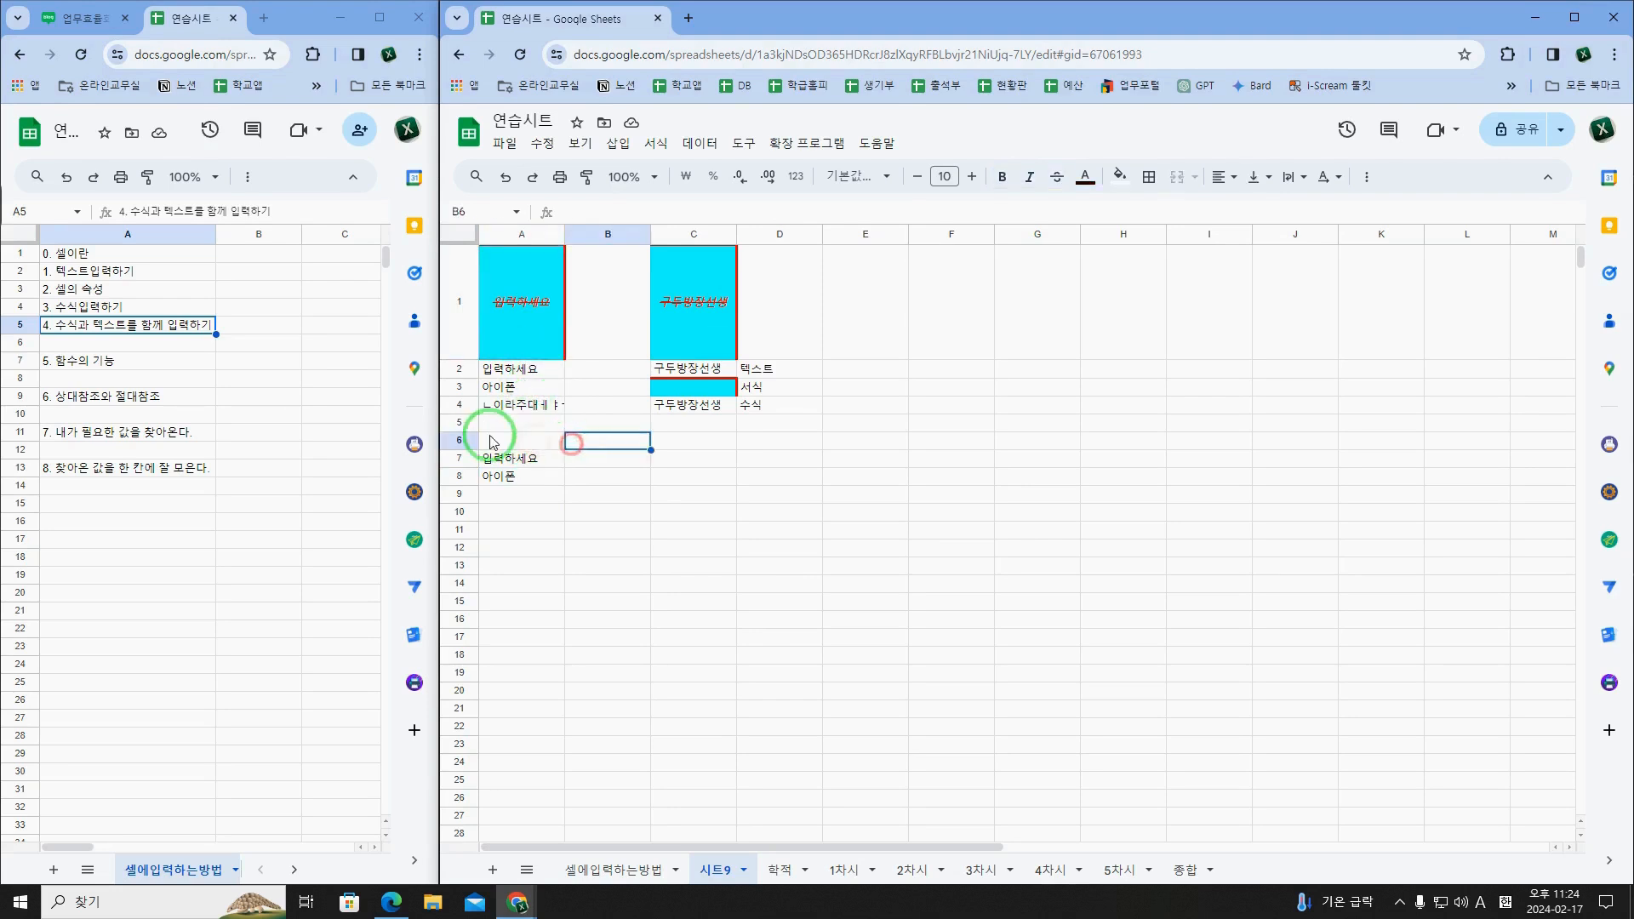
drag(474, 425, 469, 438)
right_click(470, 439)
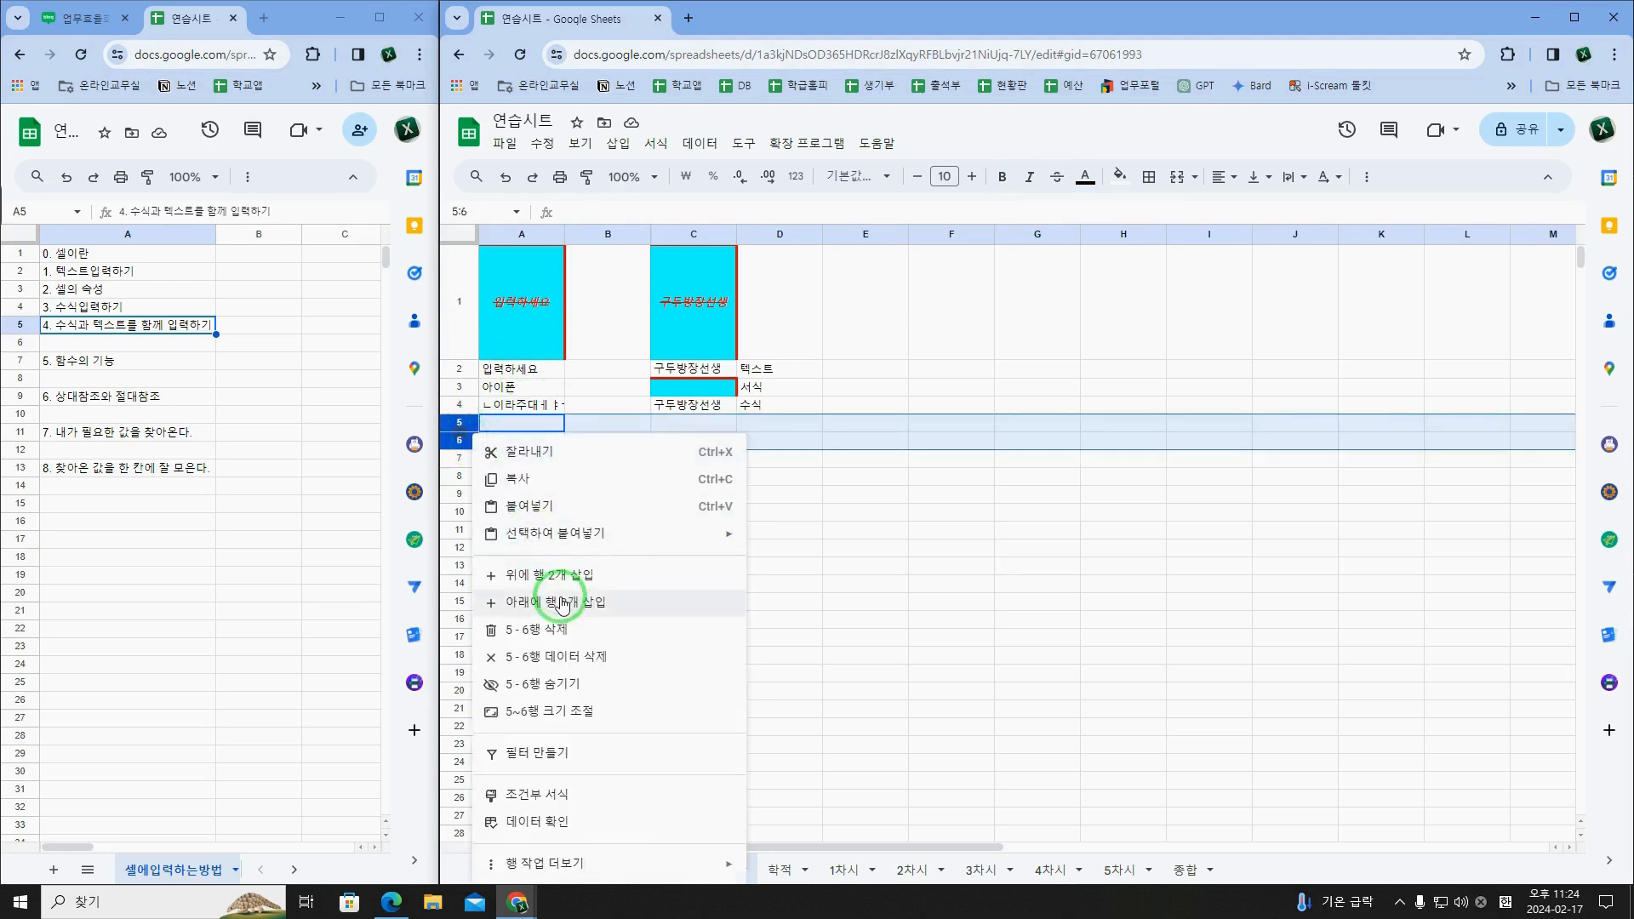
click(565, 630)
click(525, 425)
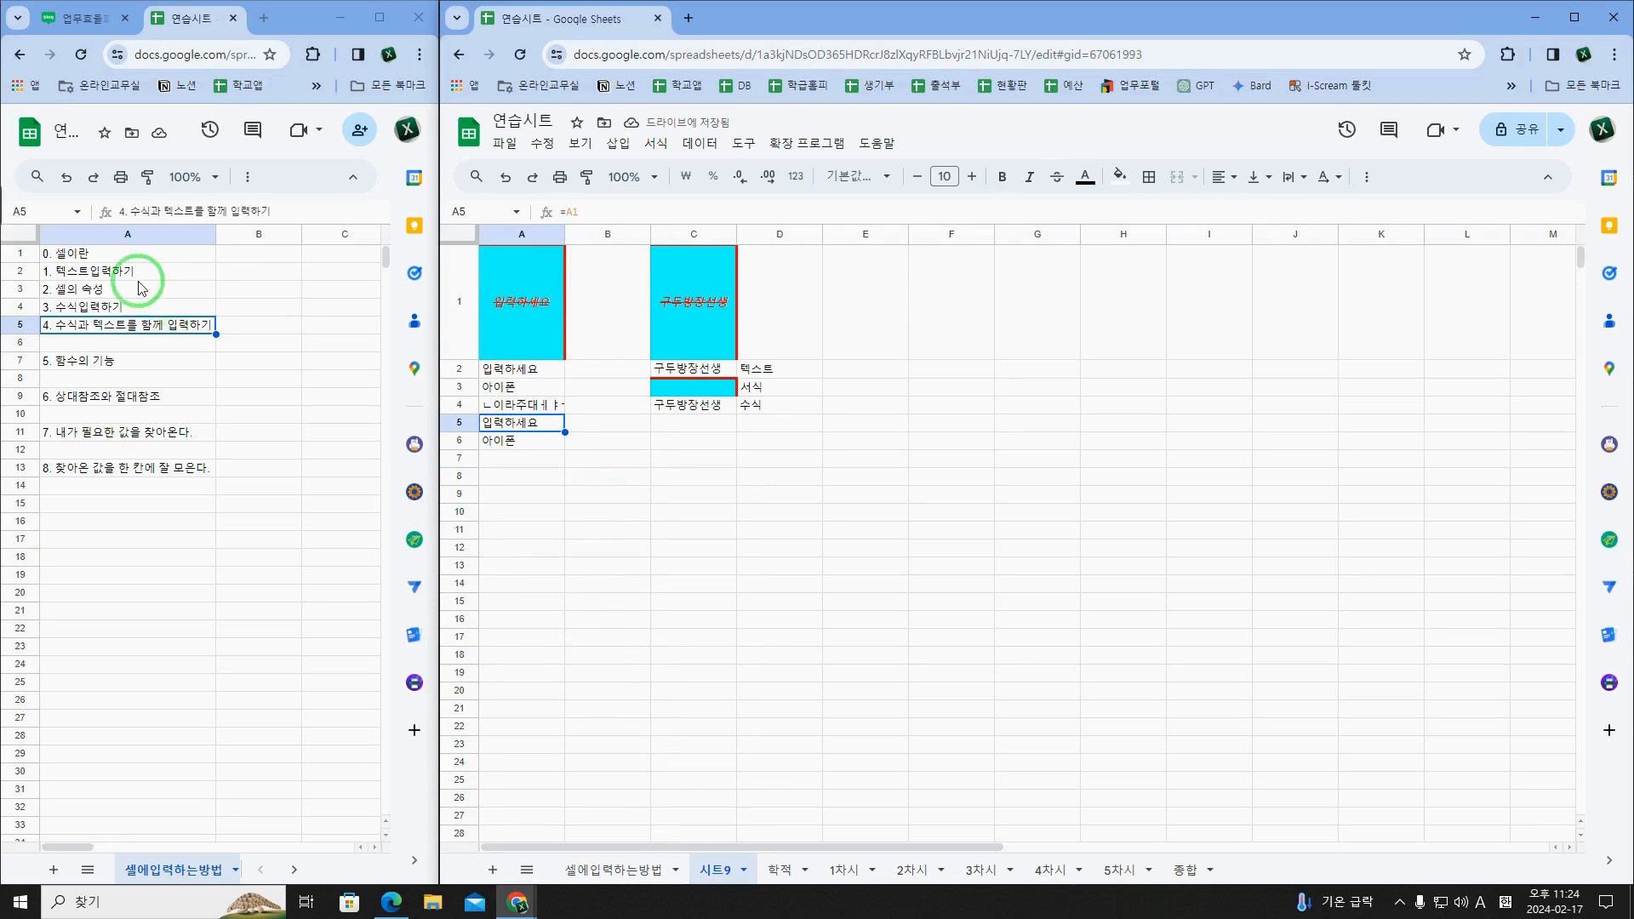
Step: Select the topic list A1:A13 in the 셀에입력하는방법 sheet, and enter "1. 입력하세요" in B1 of 시트9
drag(70, 257, 105, 472)
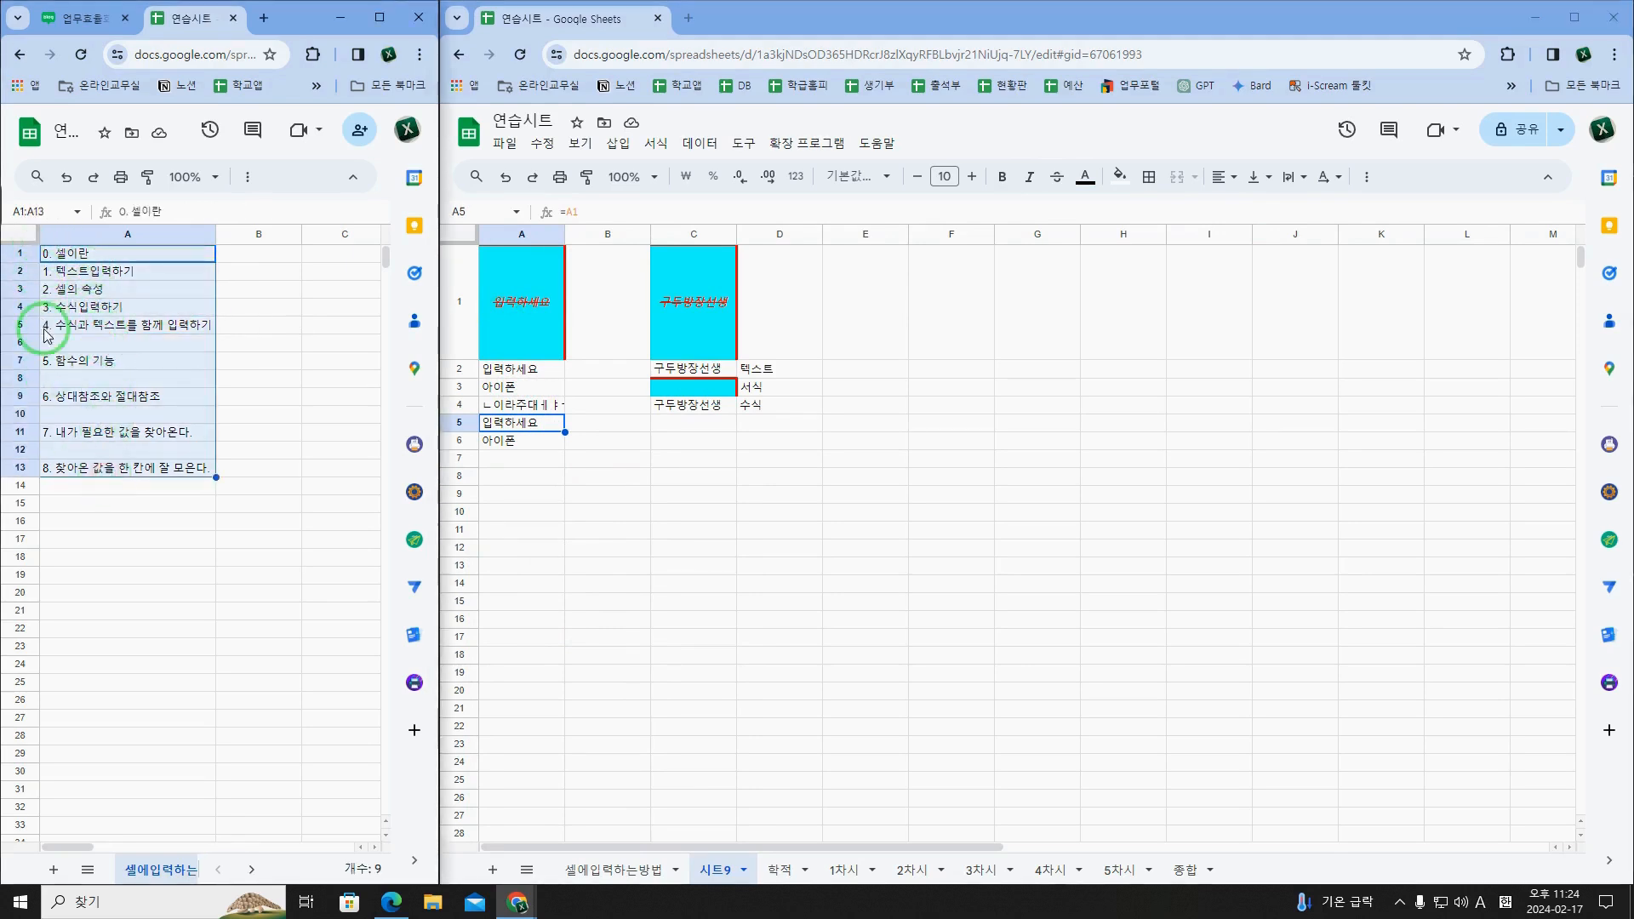
click(553, 313)
double_click(559, 315)
key(Escape)
key(Right)
text(1. )
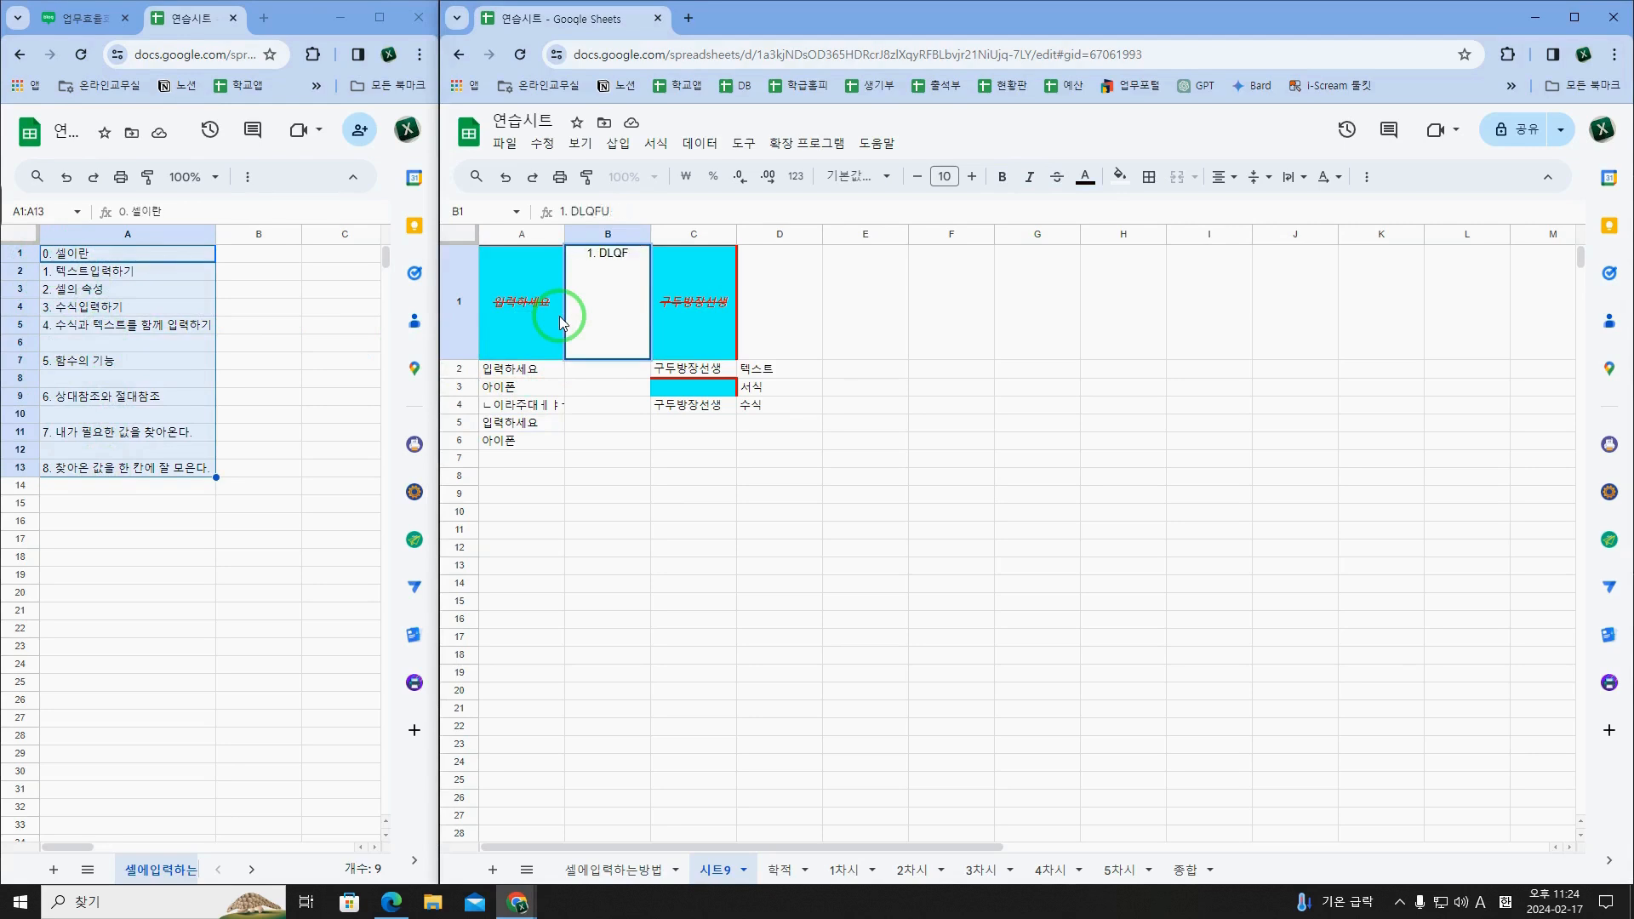
text(입력하세요)
key(Return)
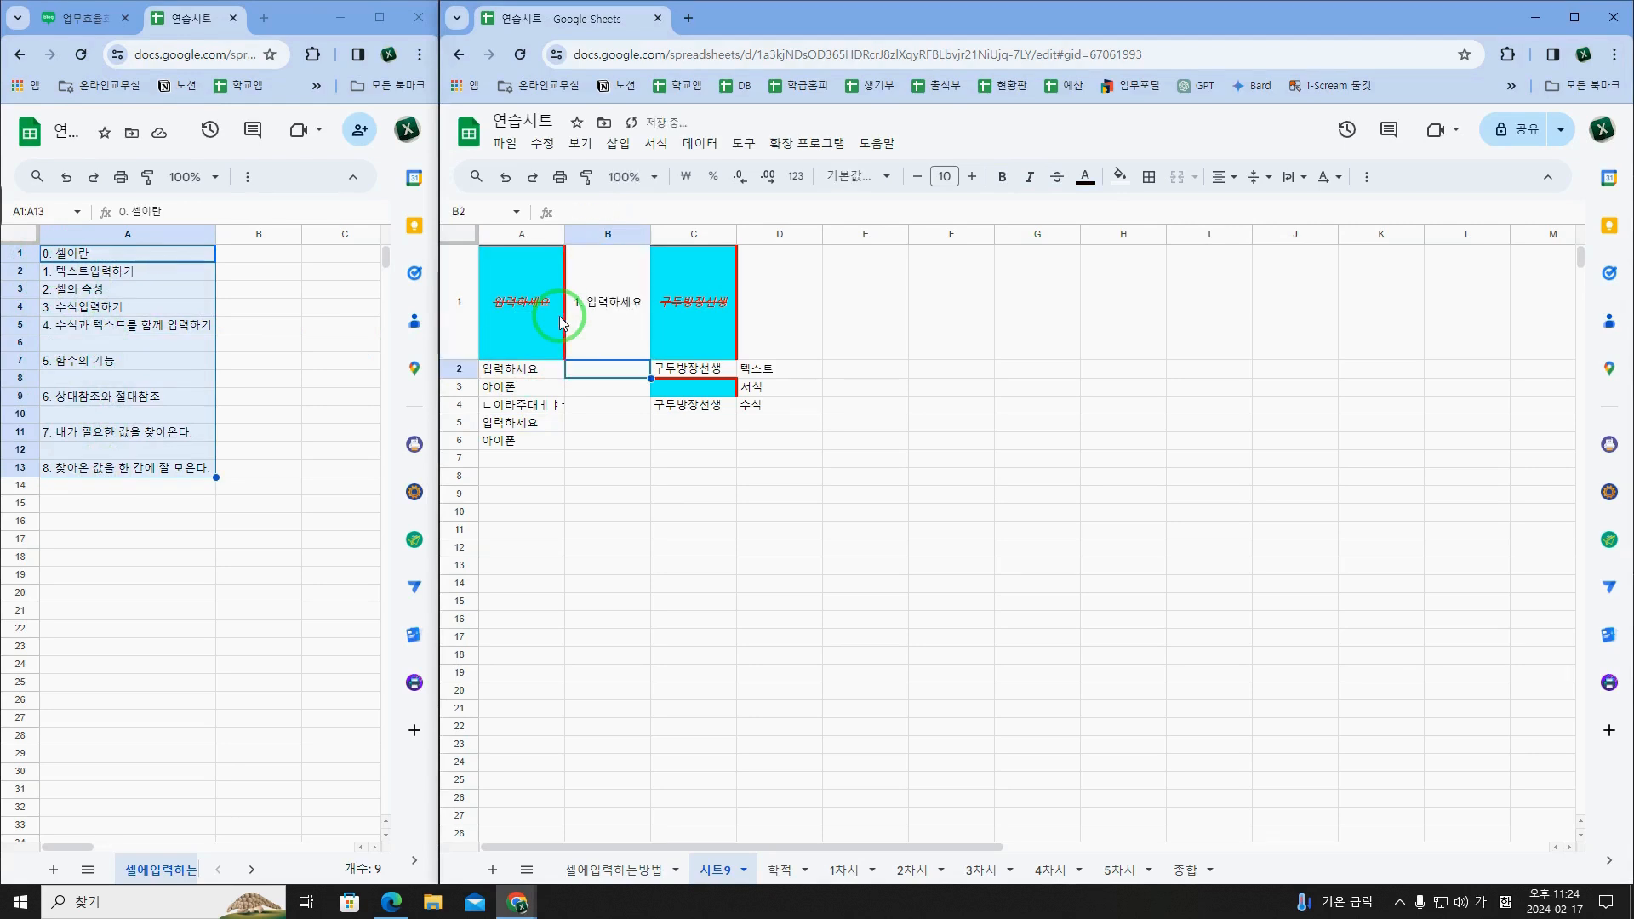
Step: Abandon the numbered entry in B2 and replace A1's formula with the same nickname text as in C1
text(2.)
text( 입력핫게)
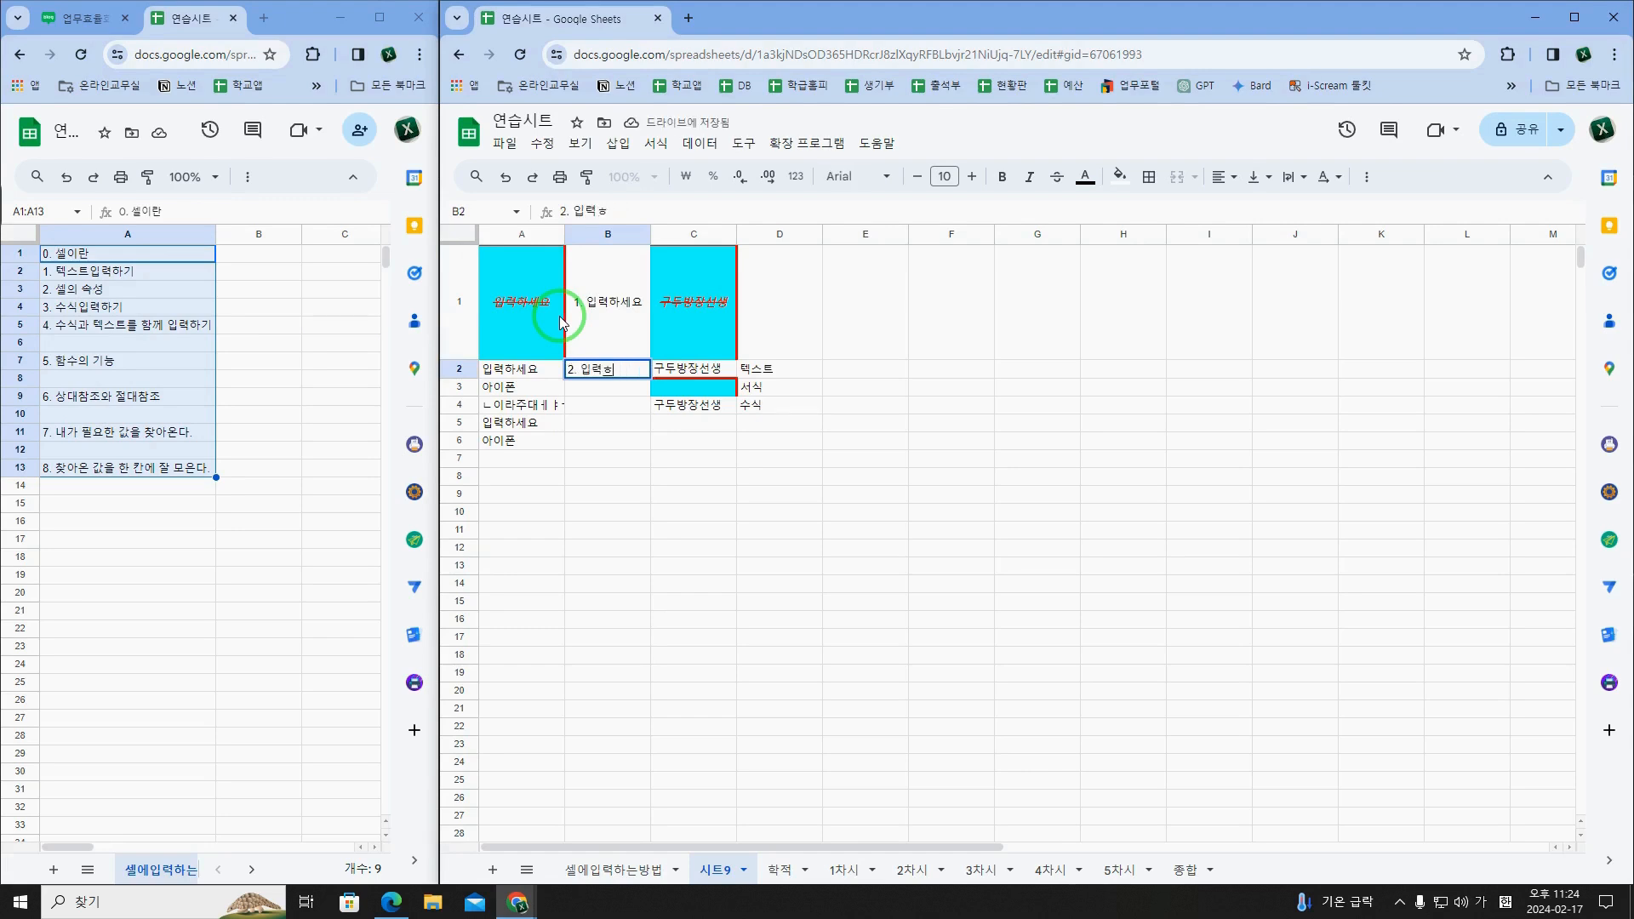
click(560, 321)
text(구두방ㅅ)
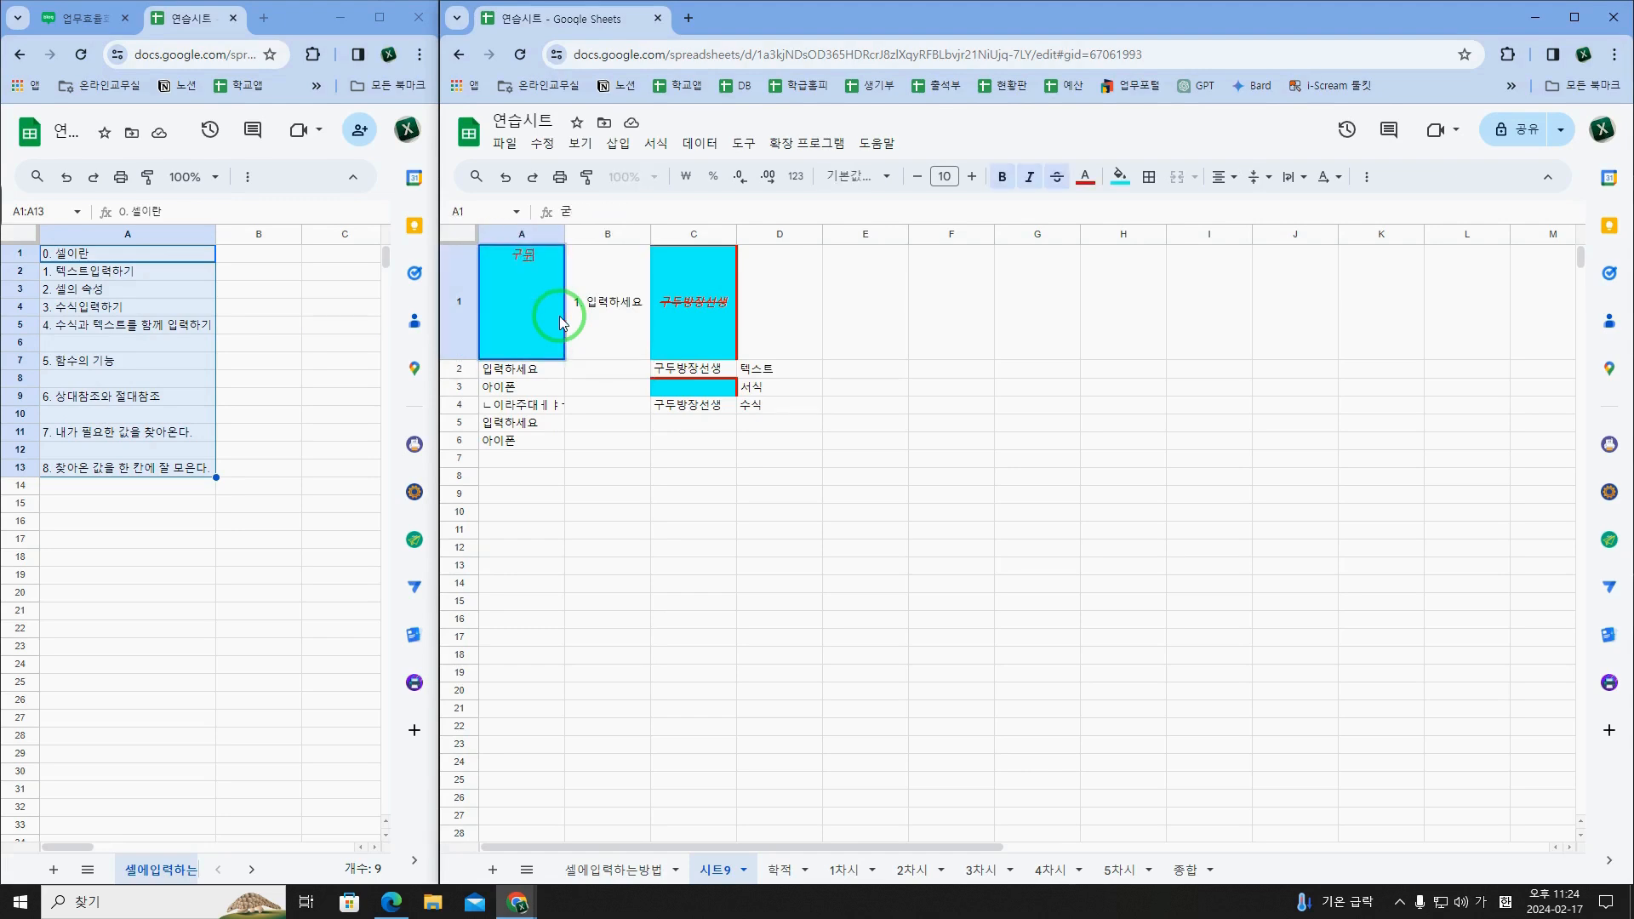
text(장선생)
key(Tab)
Step: Change the text after "1. " in B1 to the nickname from A1
key(Return)
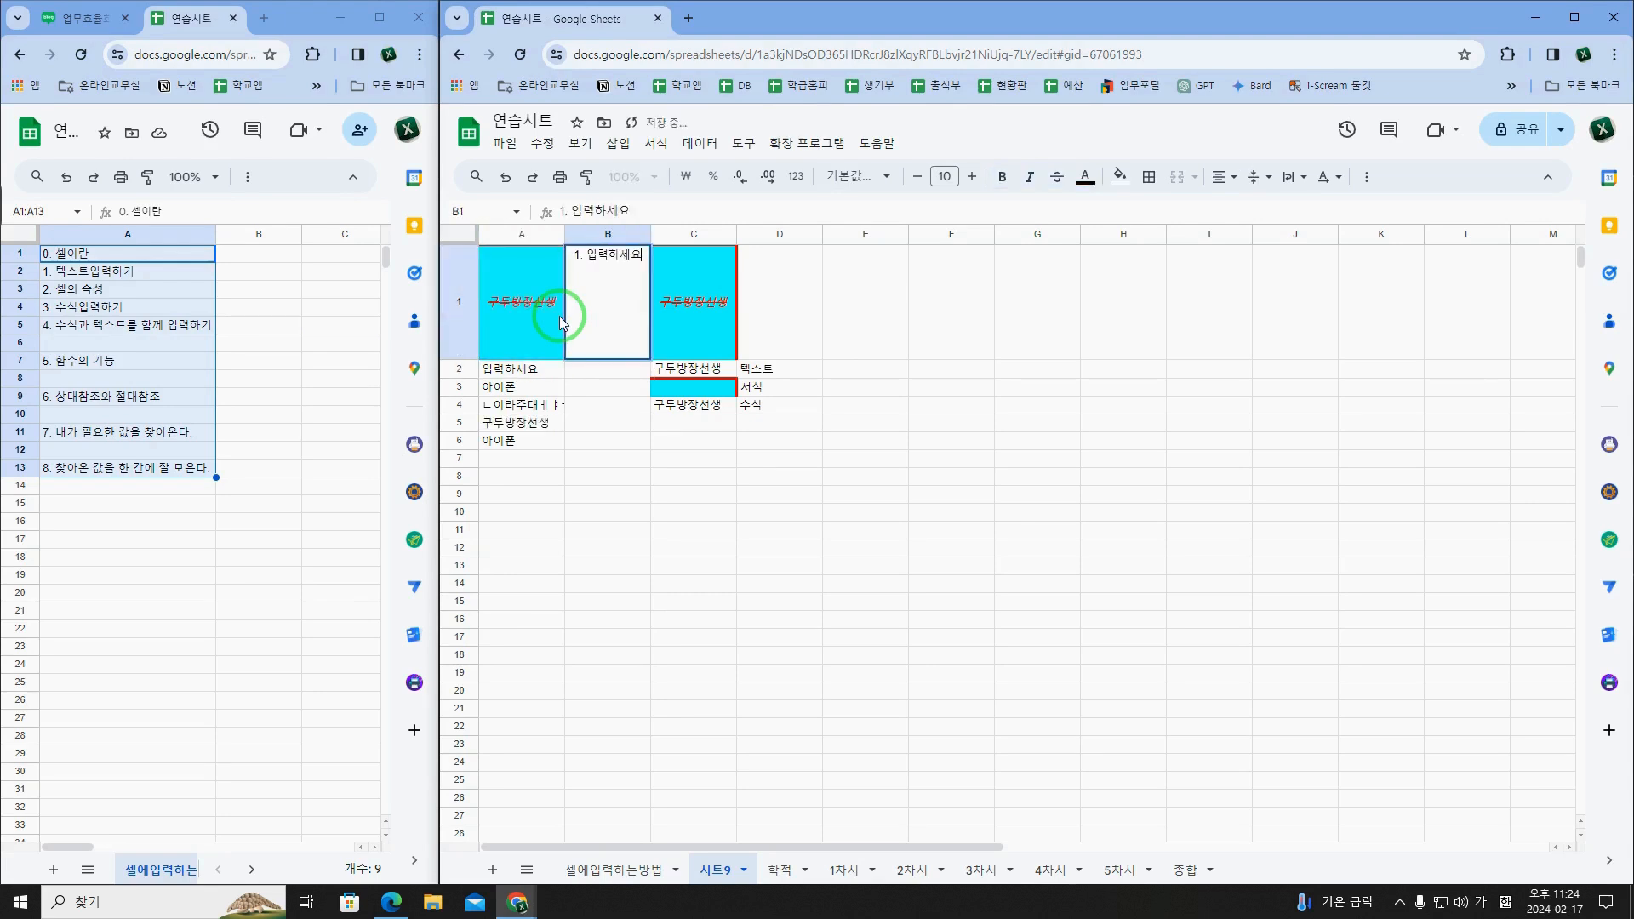
key(BackSpace)
text(구두방장선생)
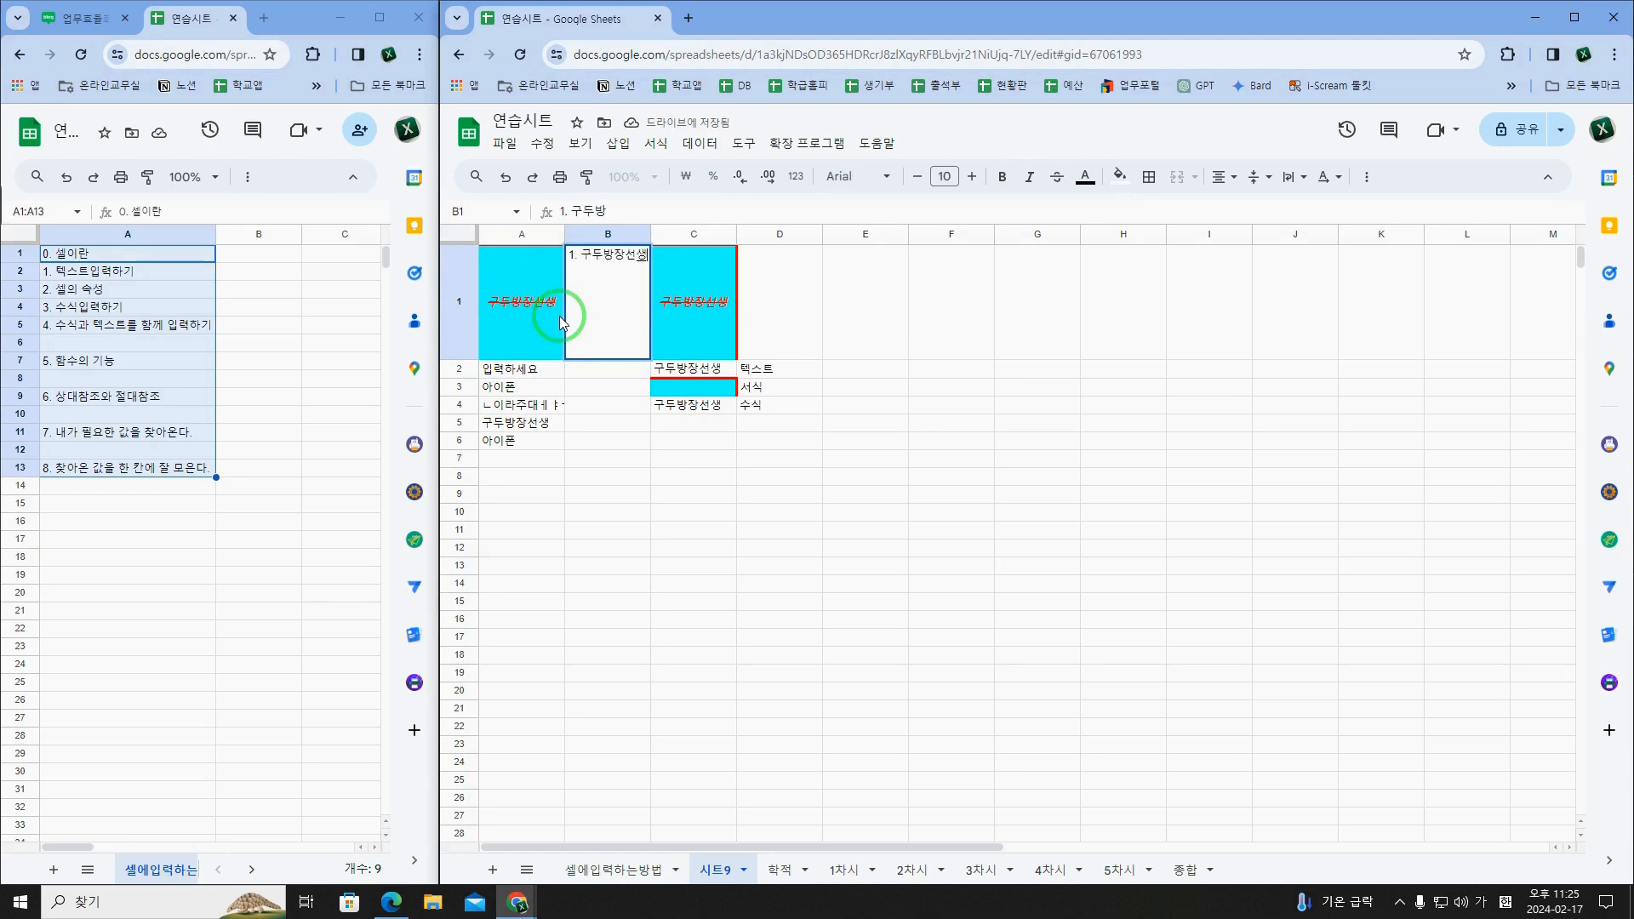
key(Return)
Step: Enter the numbered texts "2. 입력하세요" in B2 and "3. 아이폰" in B3
text(2)
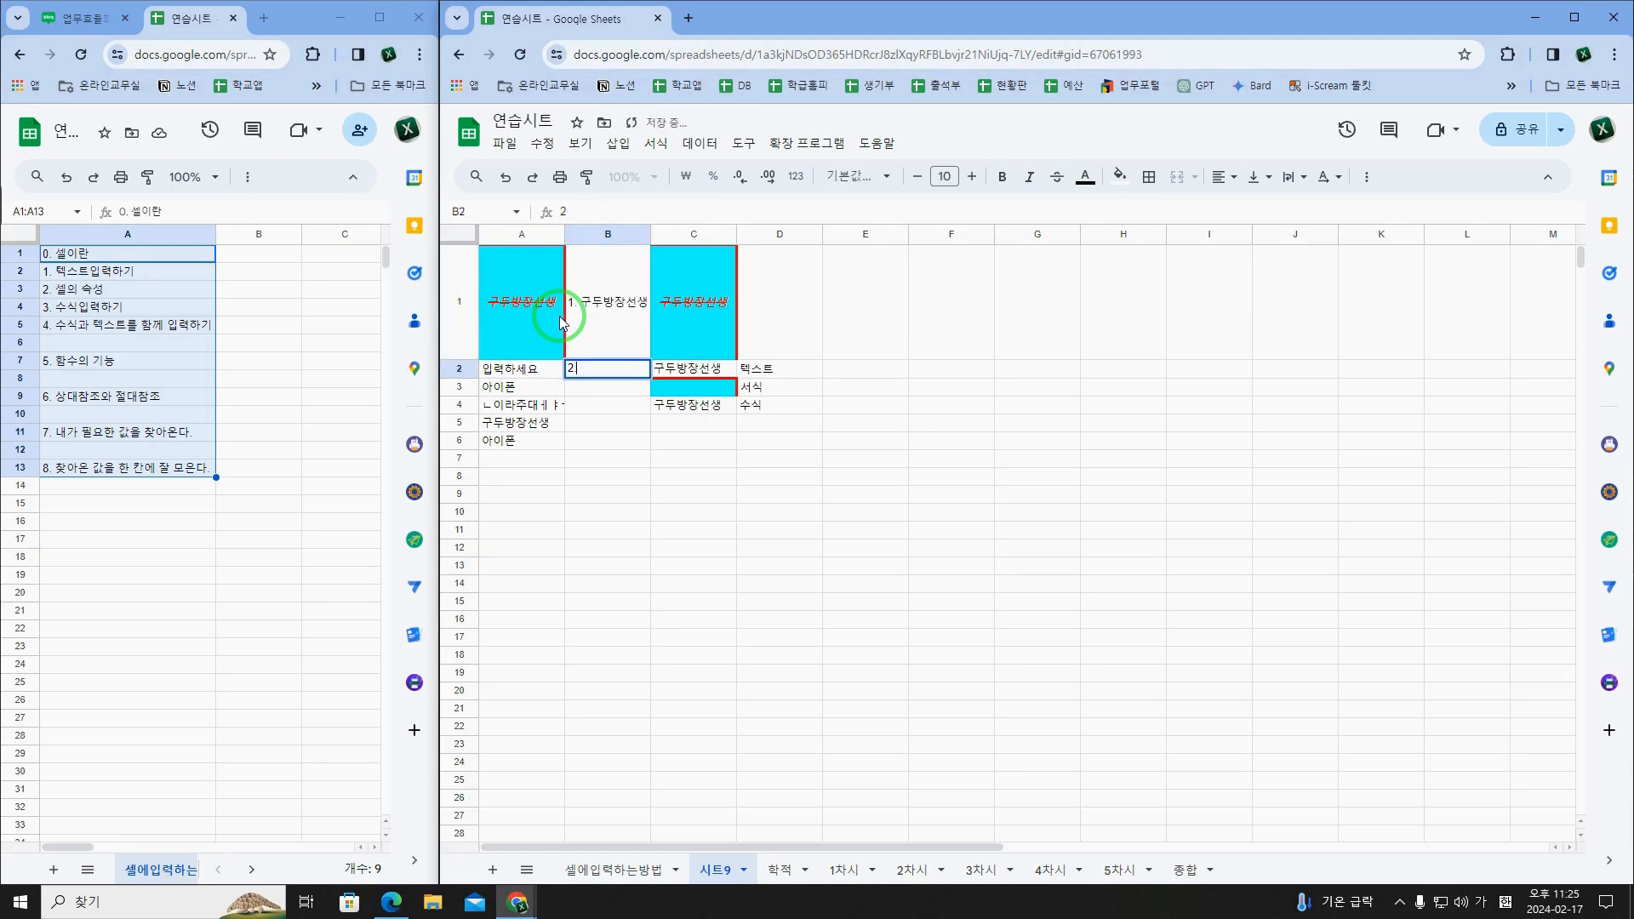
text(. 입력하세요)
key(Return)
text(3)
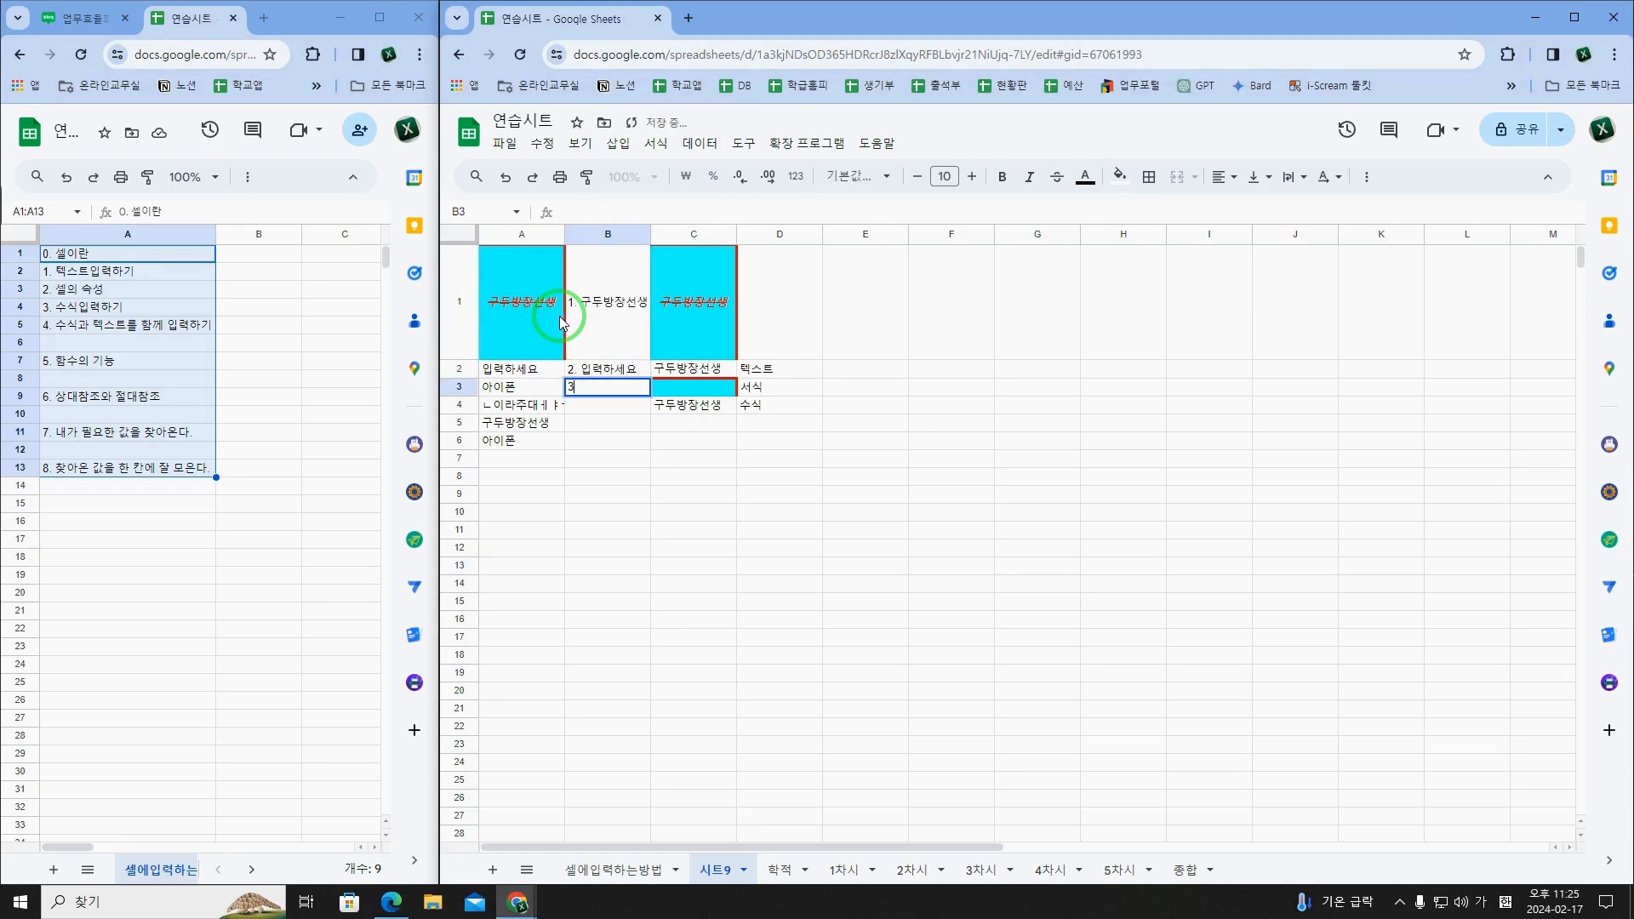
text(. 아이폰)
key(Return)
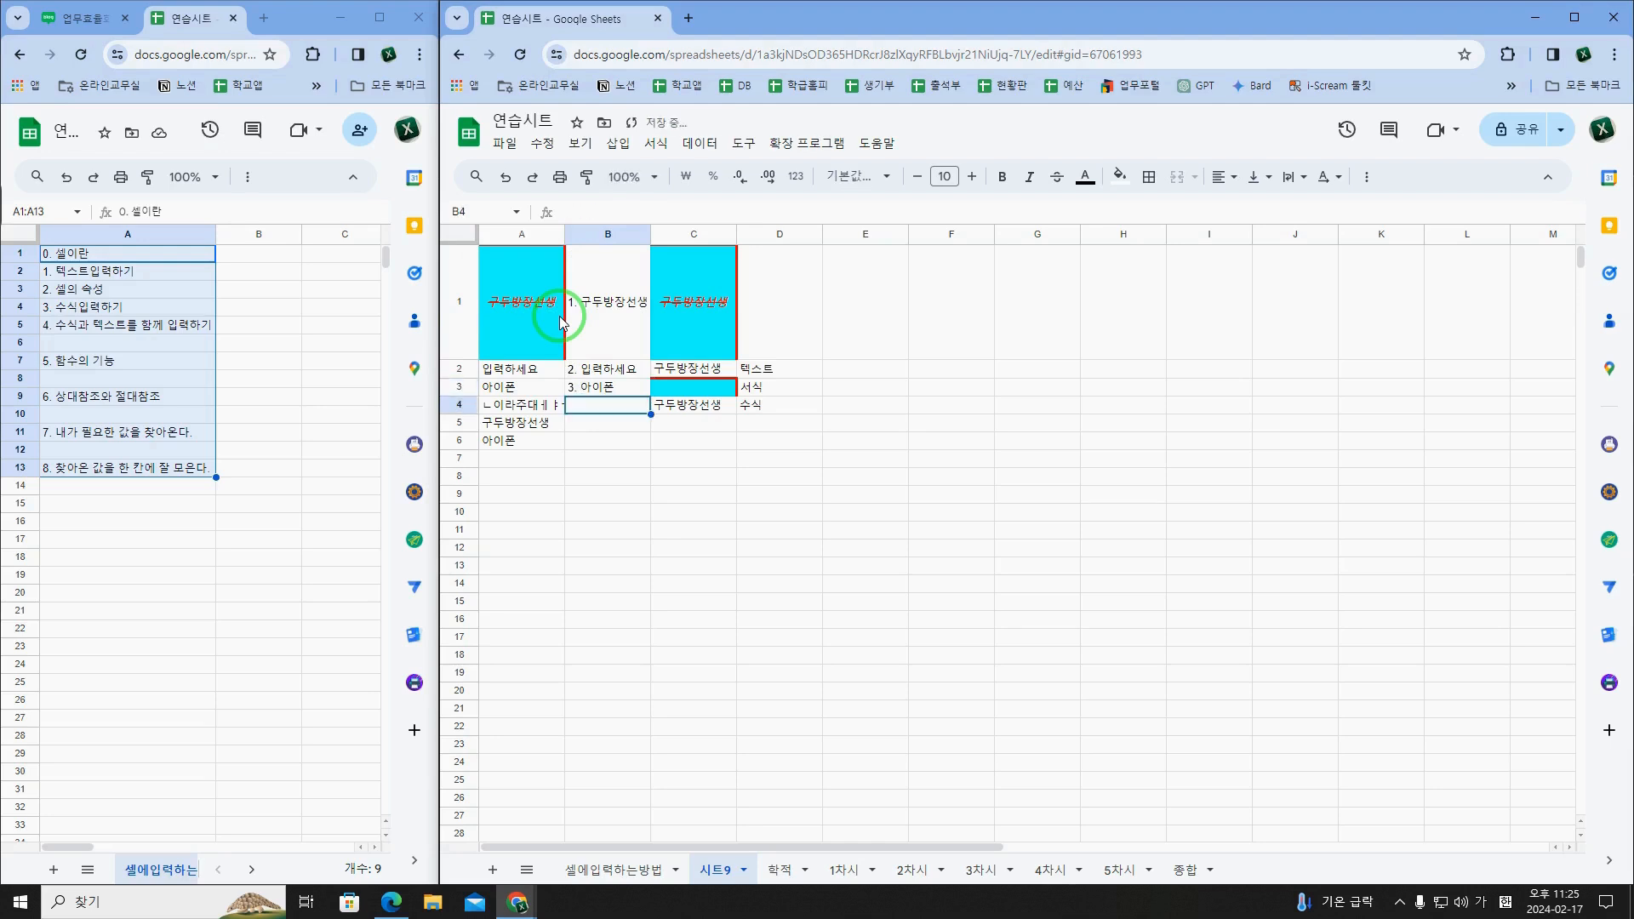
Step: Copy the text of A4 and enter it in B4 with the prefix "4. "
text(4.)
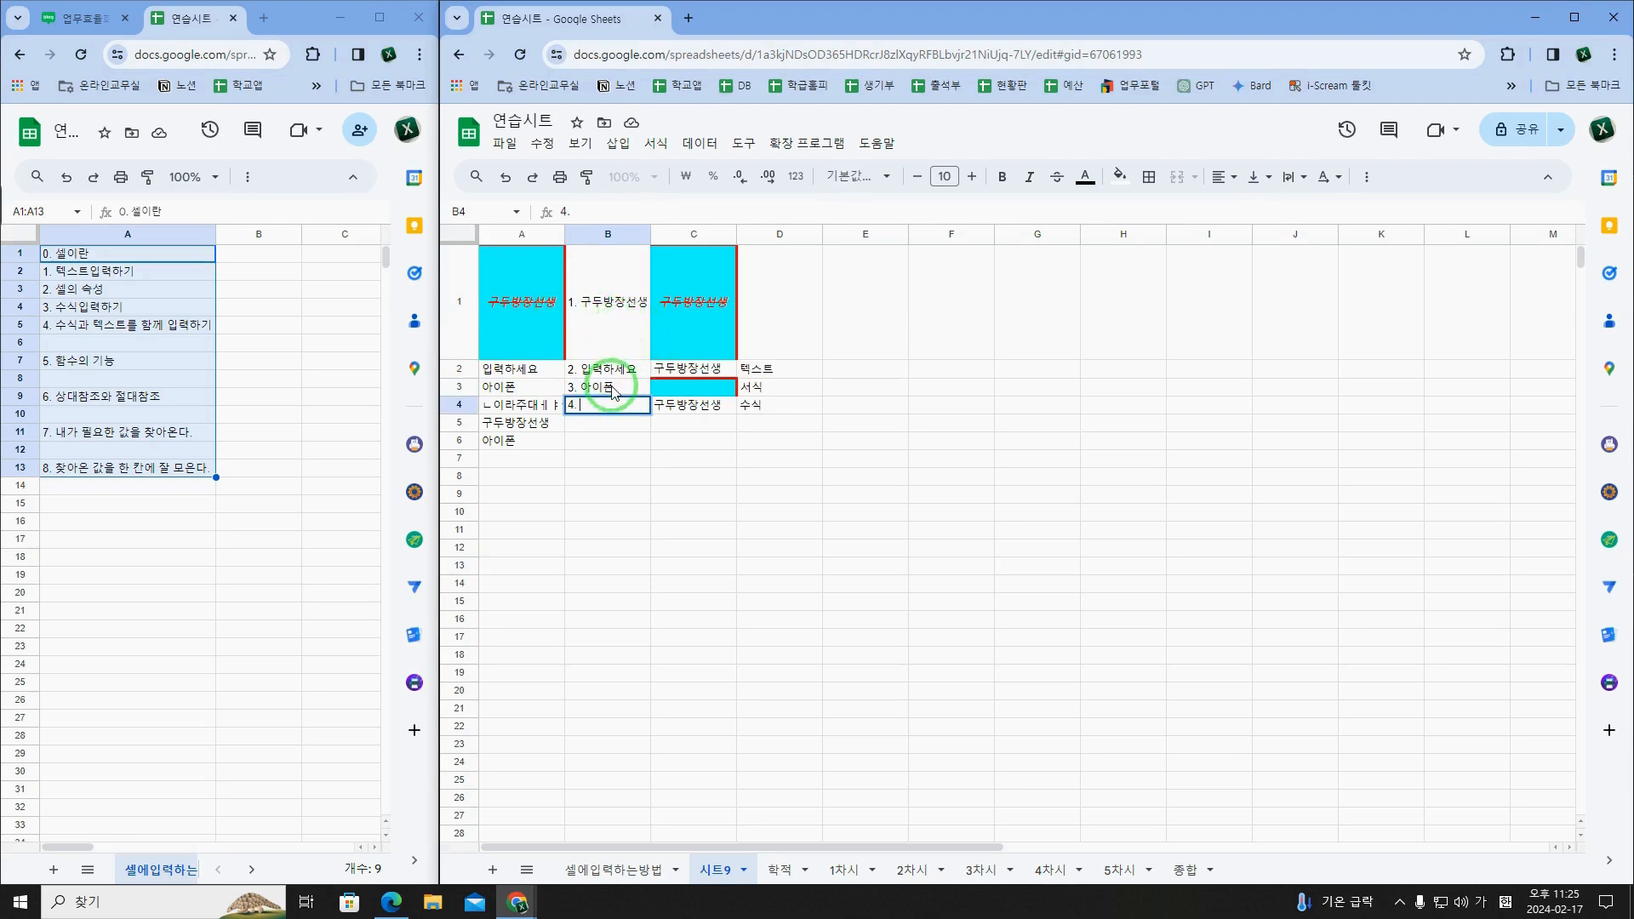
click(531, 414)
double_click(530, 412)
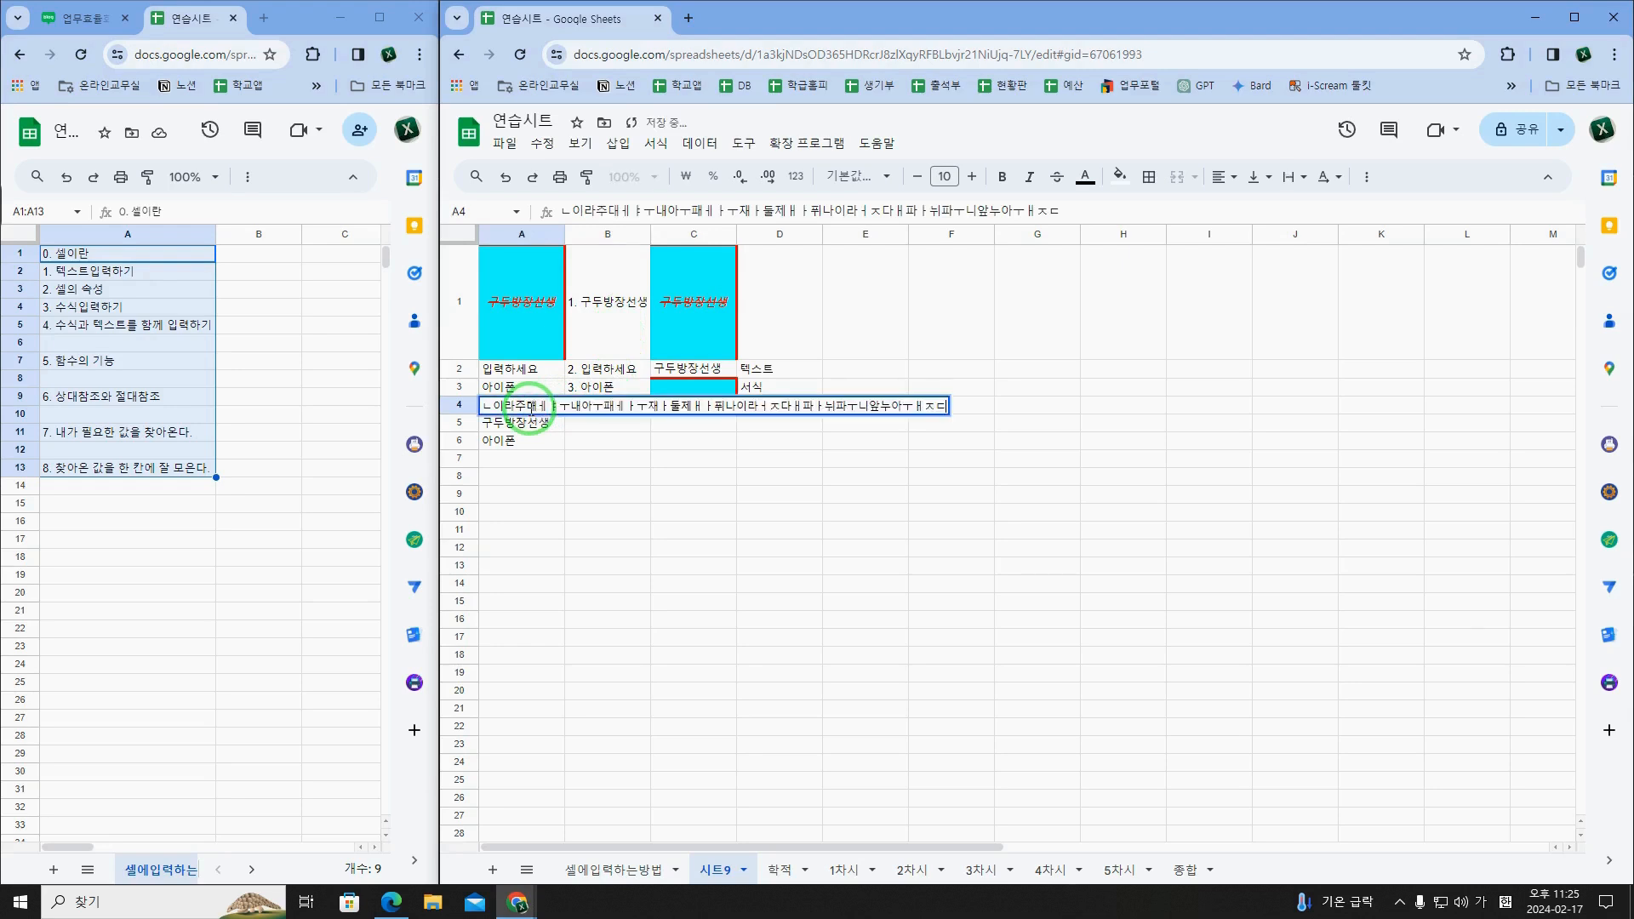
double_click(531, 410)
key(Tab)
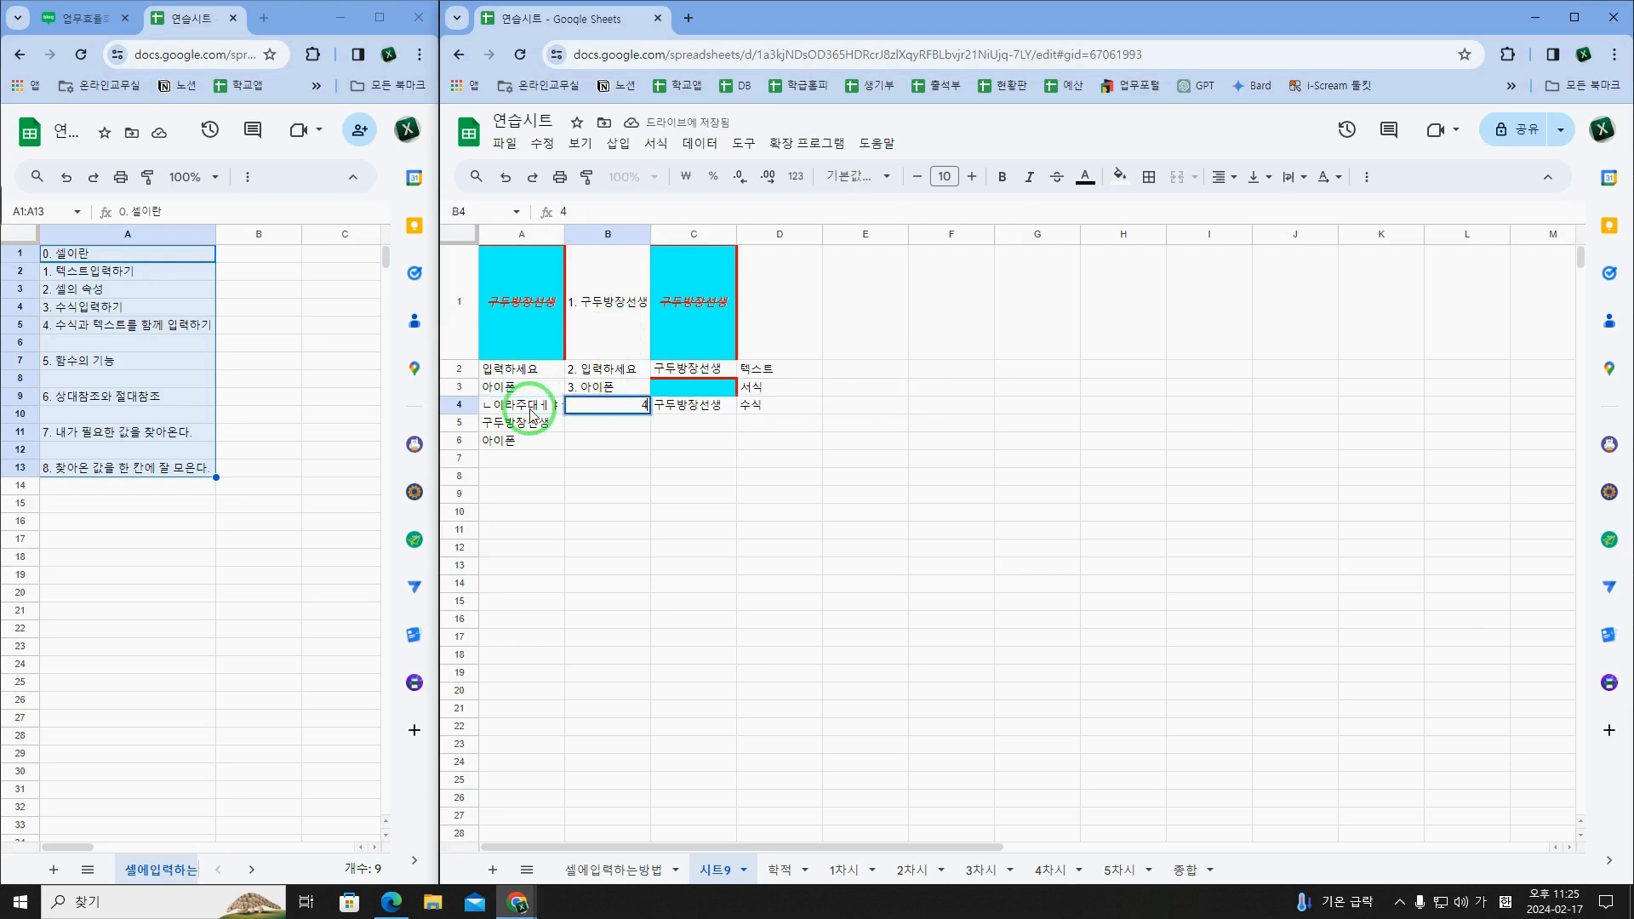
text(4.)
key(ctrl+v)
key(Return)
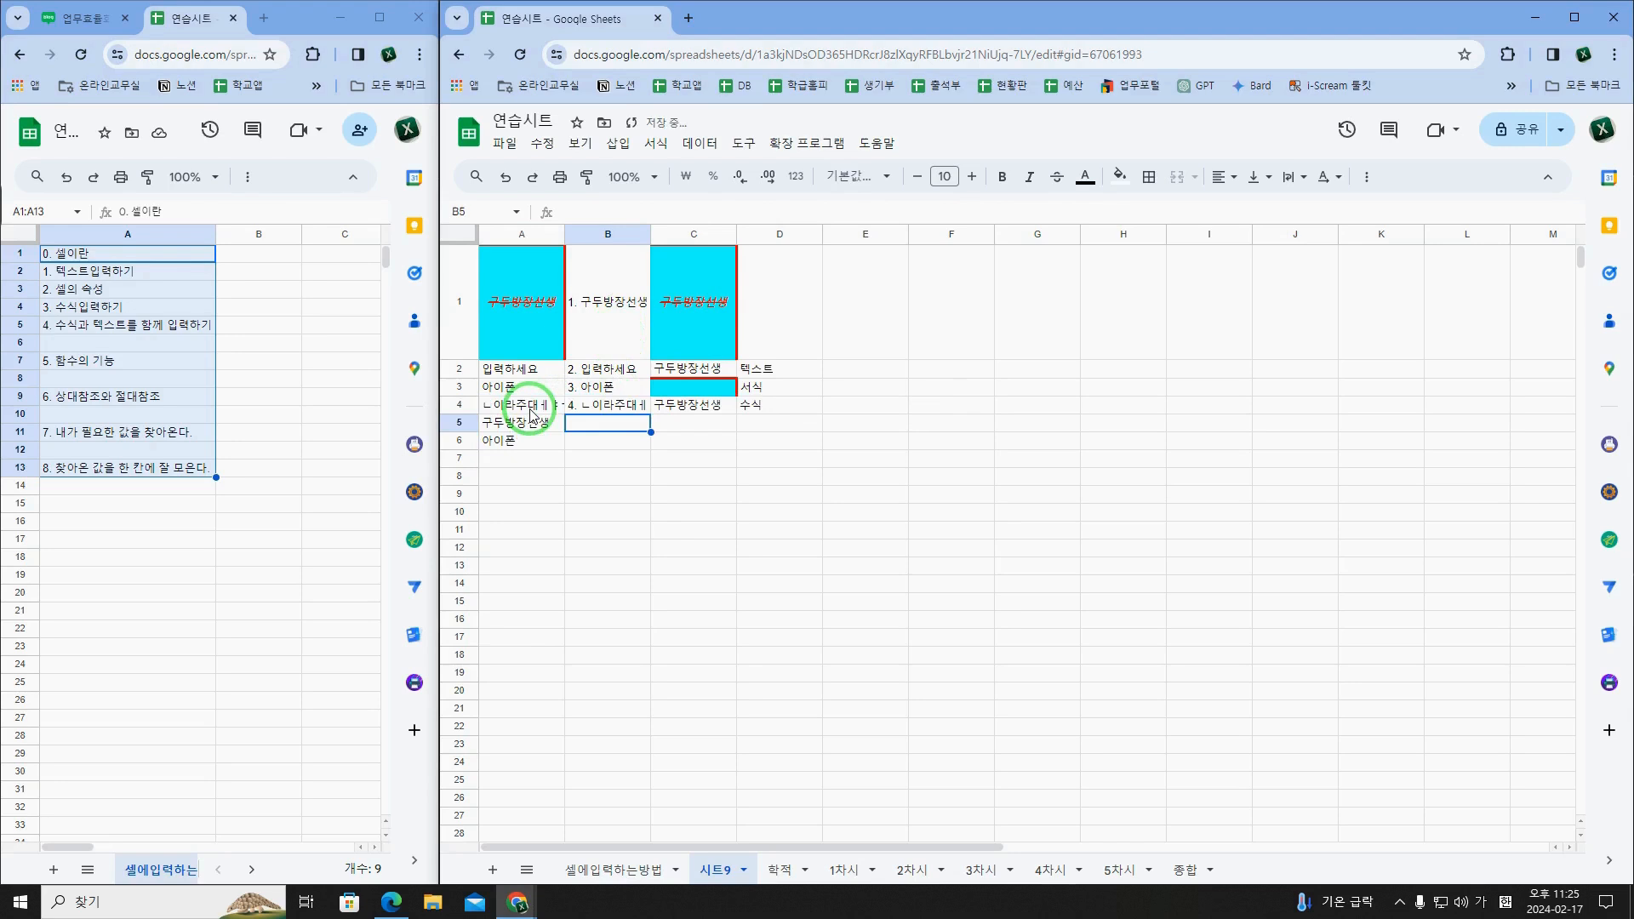
Step: Clear the contents of cells A5 and A6
drag(538, 424, 541, 441)
key(Delete)
click(610, 423)
click(616, 411)
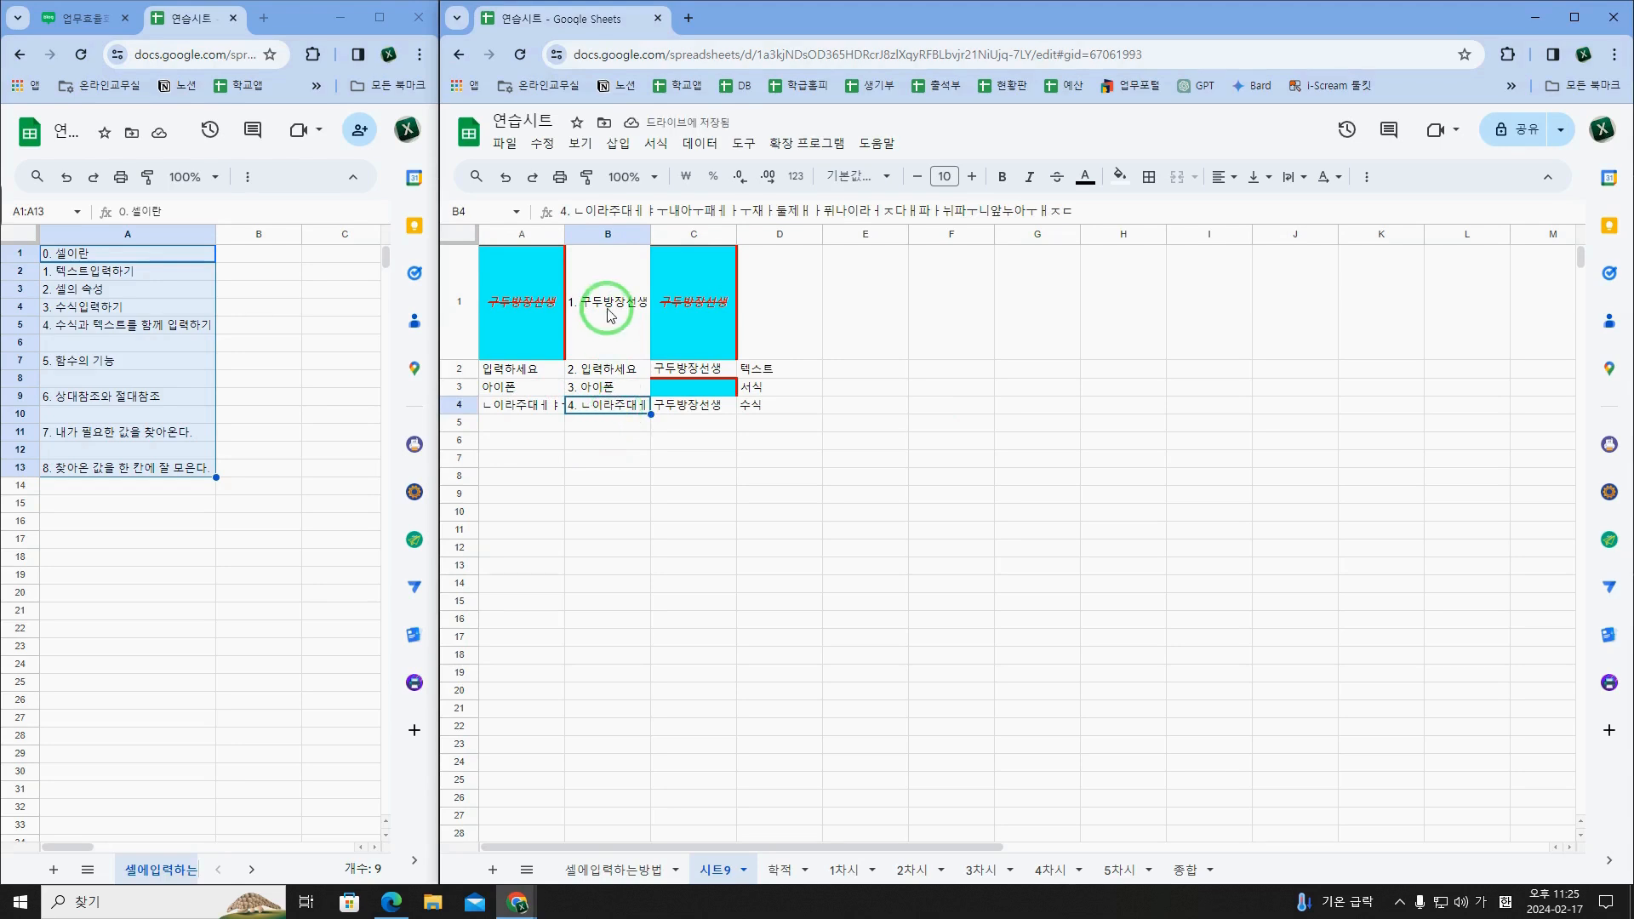
Step: Delete columns C and D from 시트9
drag(712, 234, 794, 231)
right_click(800, 231)
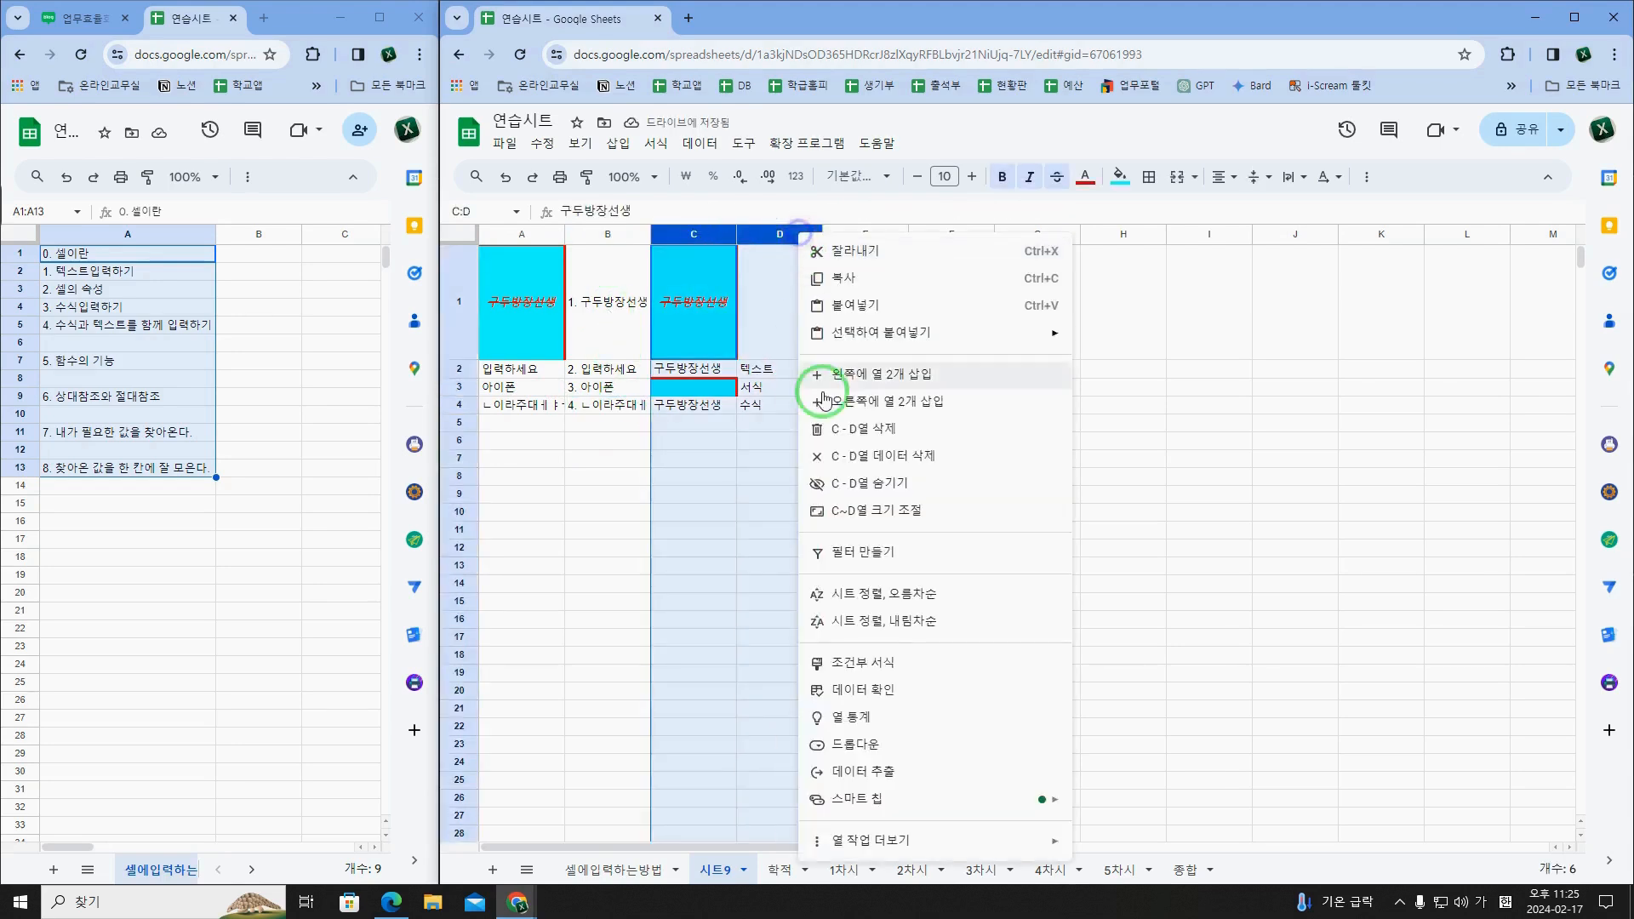
click(860, 428)
Step: Set the text wrapping of B4 to clip so its long entry stays inside the cell
click(630, 405)
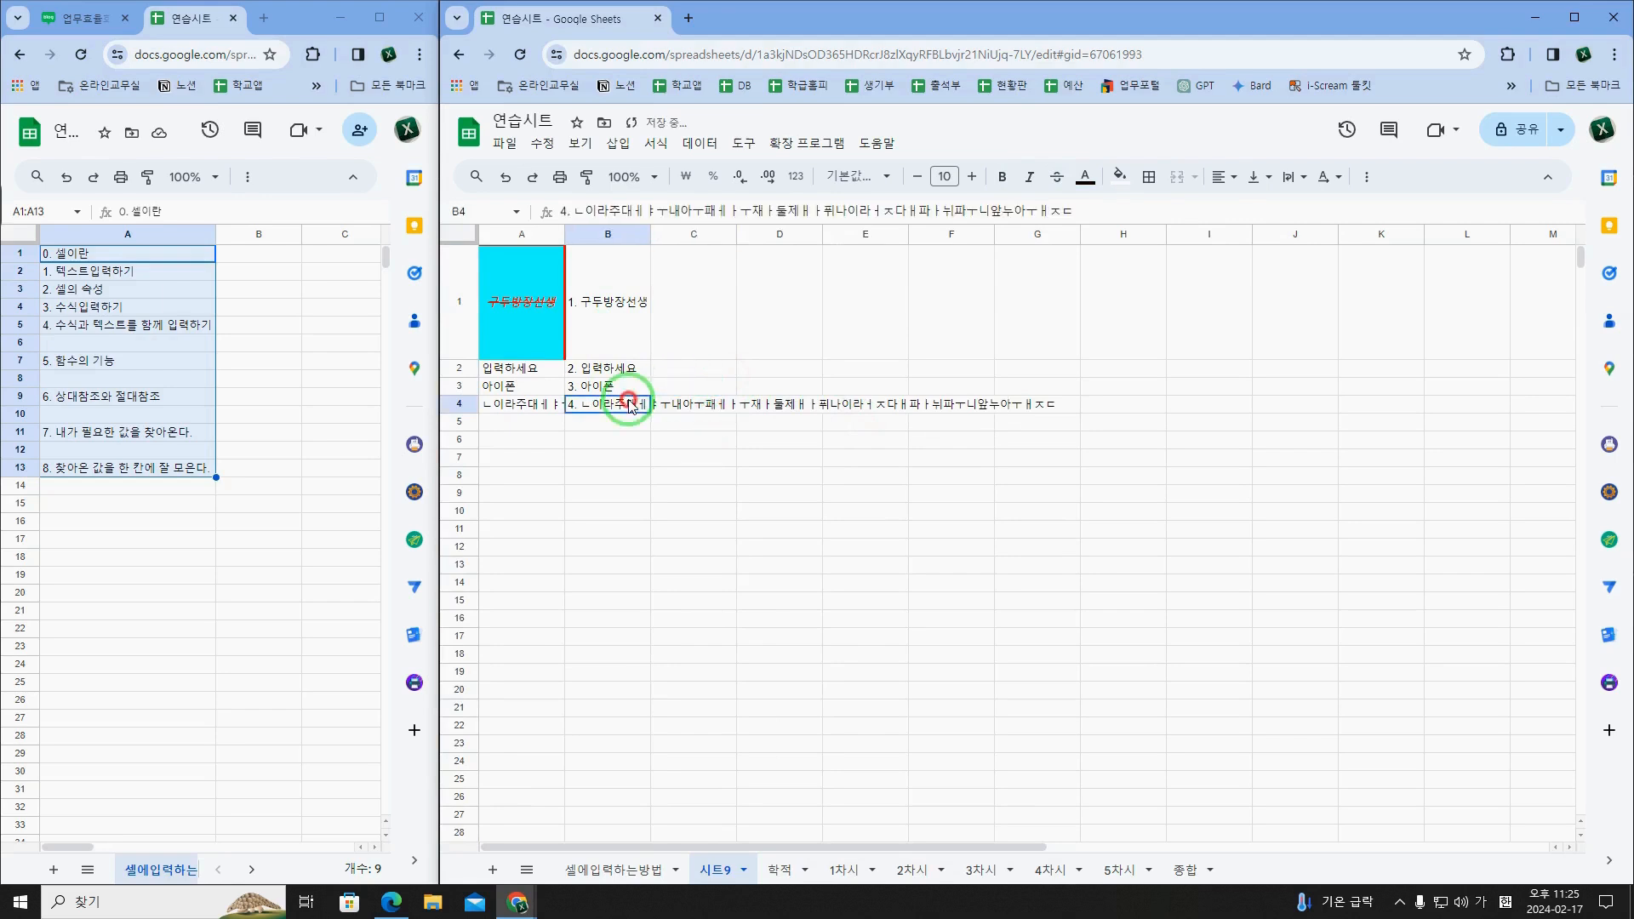
click(1258, 177)
click(1289, 179)
click(1337, 210)
click(766, 371)
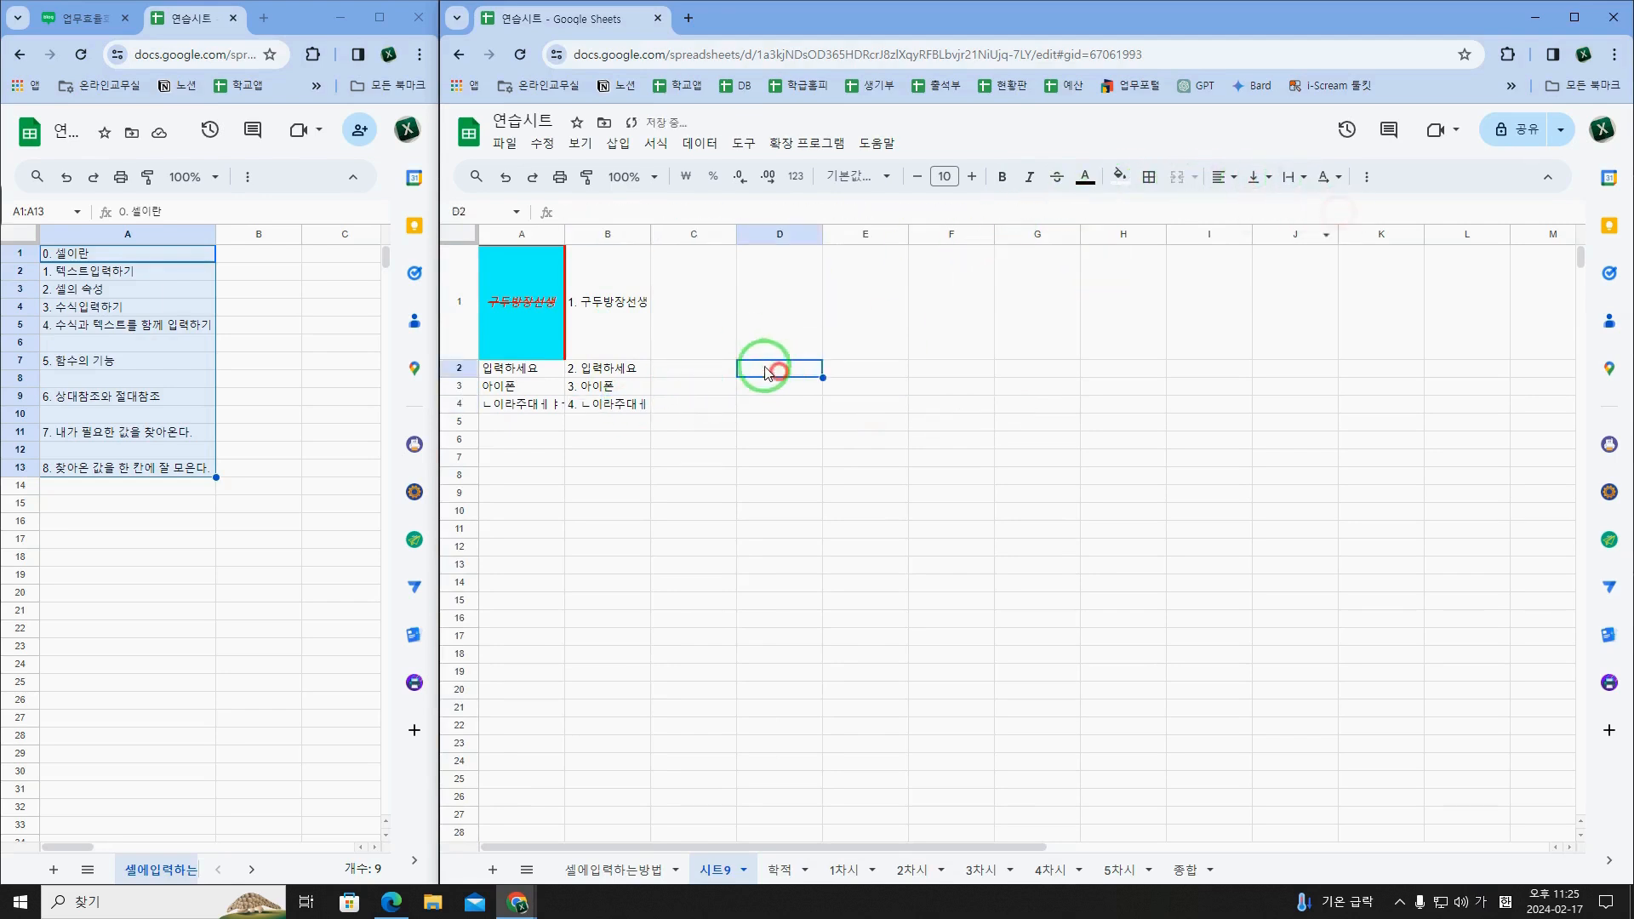
Step: Review the hand-numbered entries in B1:B4 against the source text in column A
click(623, 373)
click(523, 315)
click(579, 308)
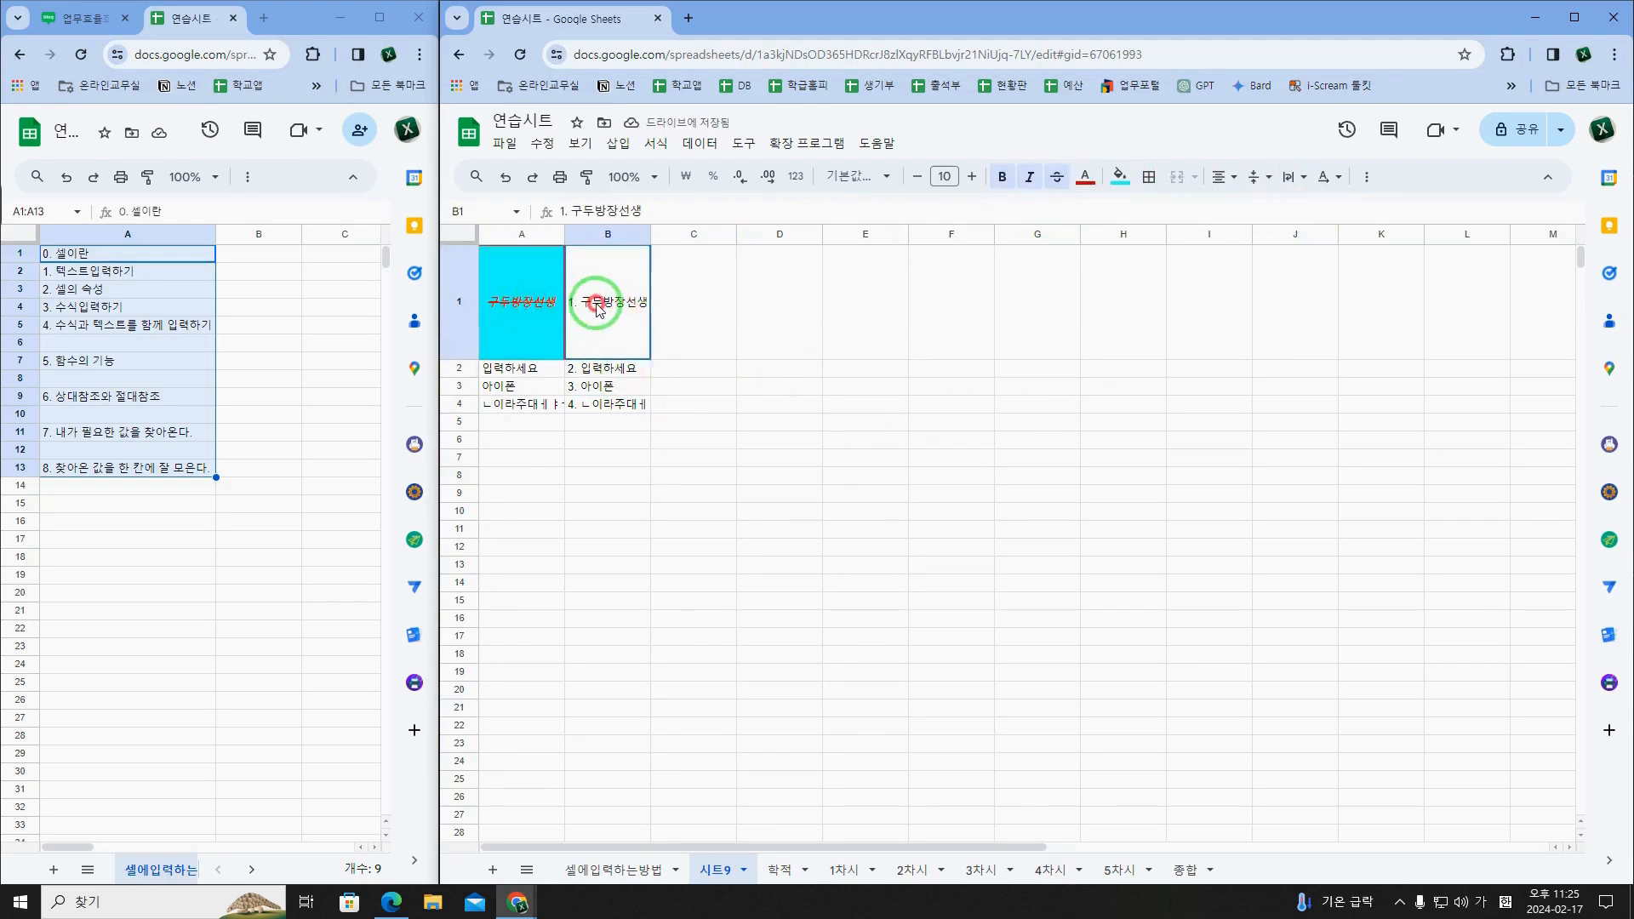
click(603, 371)
click(606, 388)
click(609, 405)
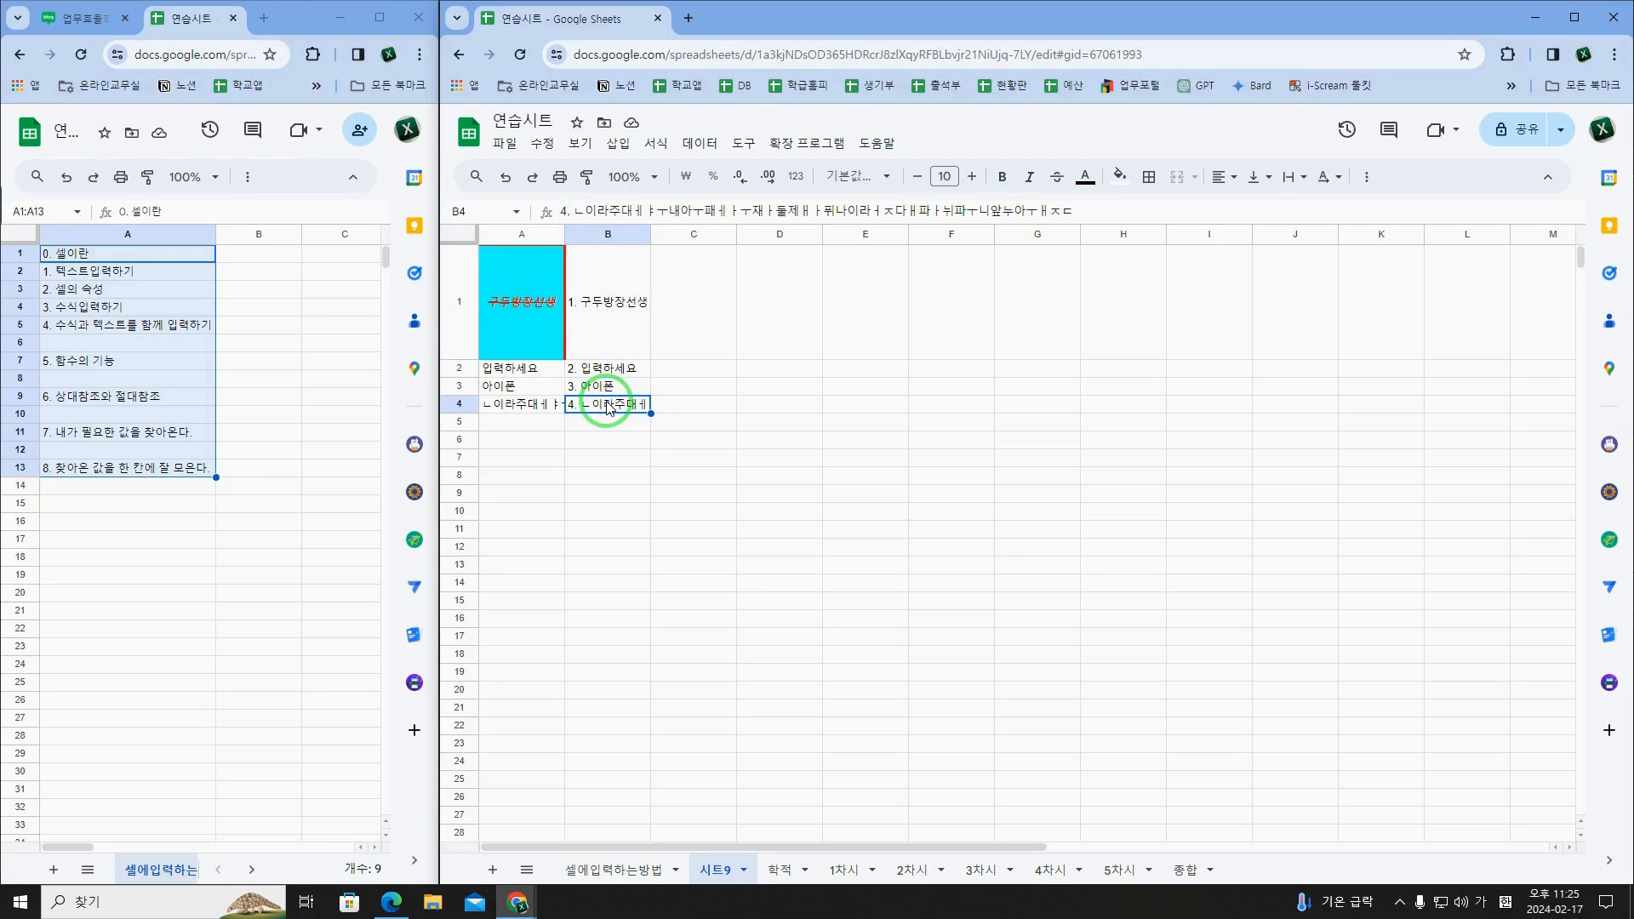
click(603, 322)
Step: Enter the formula =A1 in cell D1
click(780, 321)
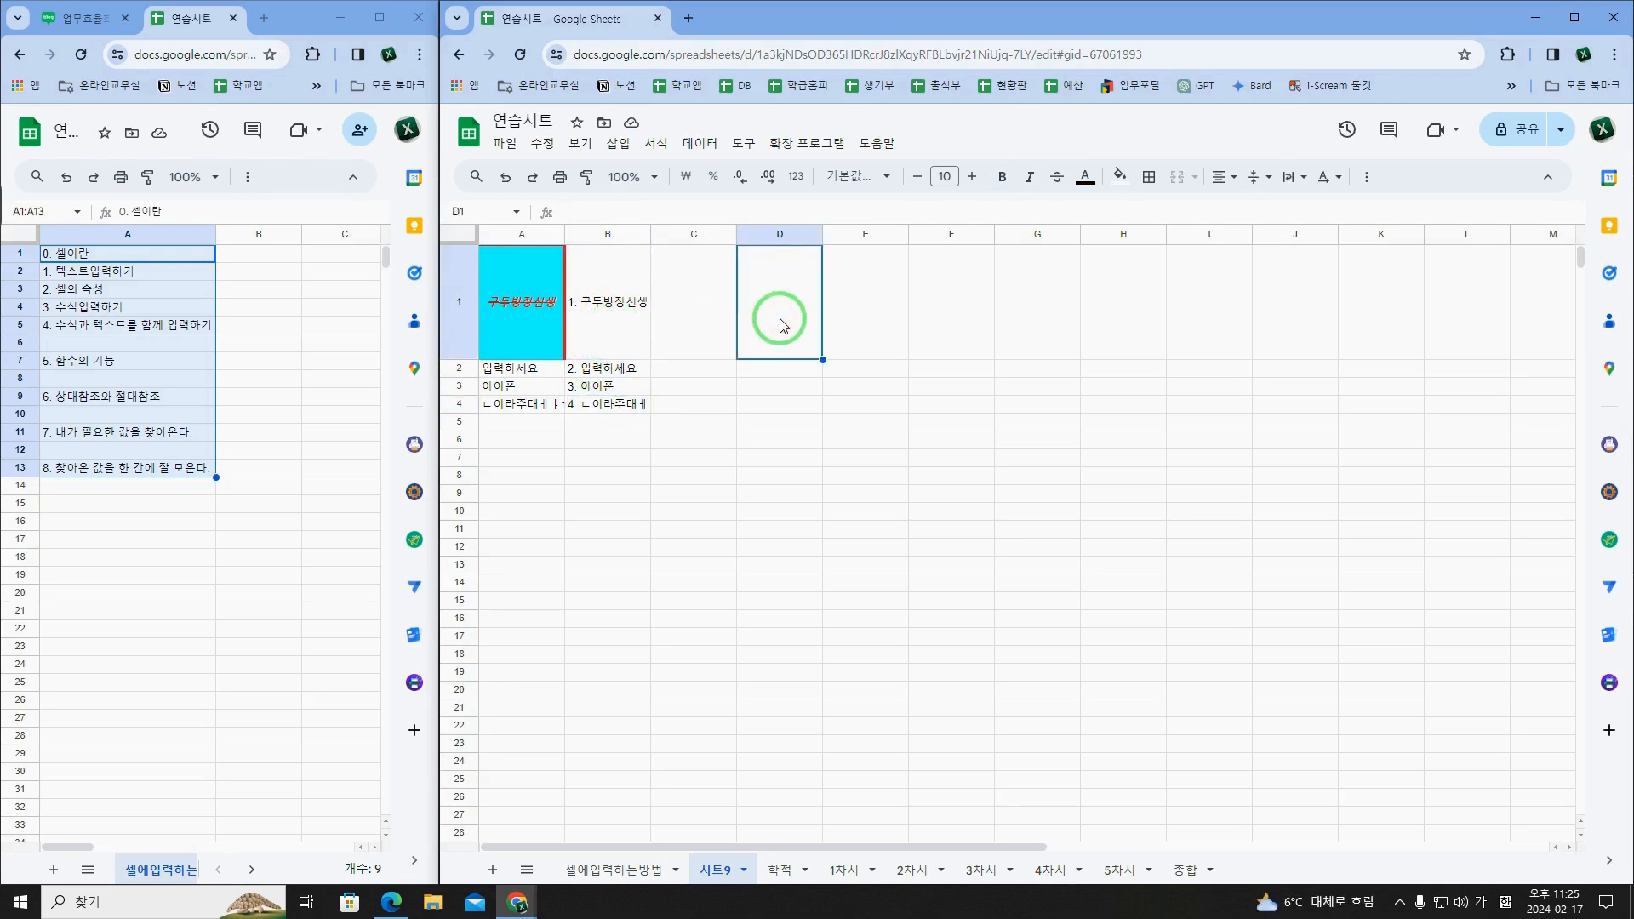
text(=)
text(ㅁ`)
key(BackSpace)
key(BackSpace)
key(Hangul)
text(a1)
key(Return)
Step: Fill D1's formula down through D4 and check the copied references
click(781, 325)
click(523, 317)
click(777, 311)
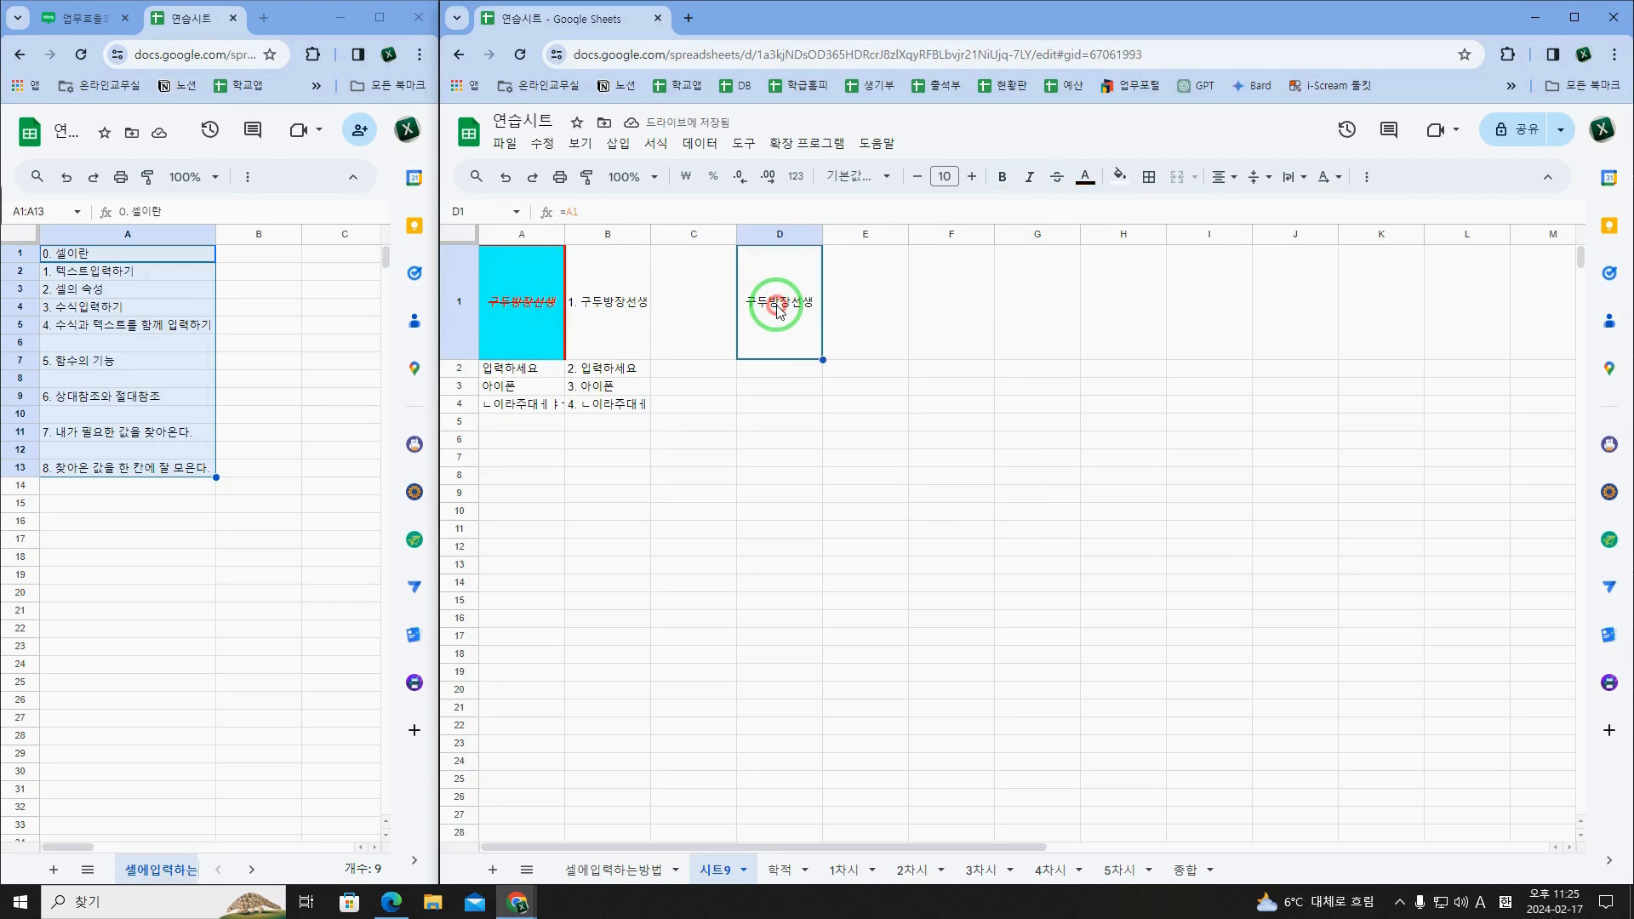
drag(823, 359, 823, 405)
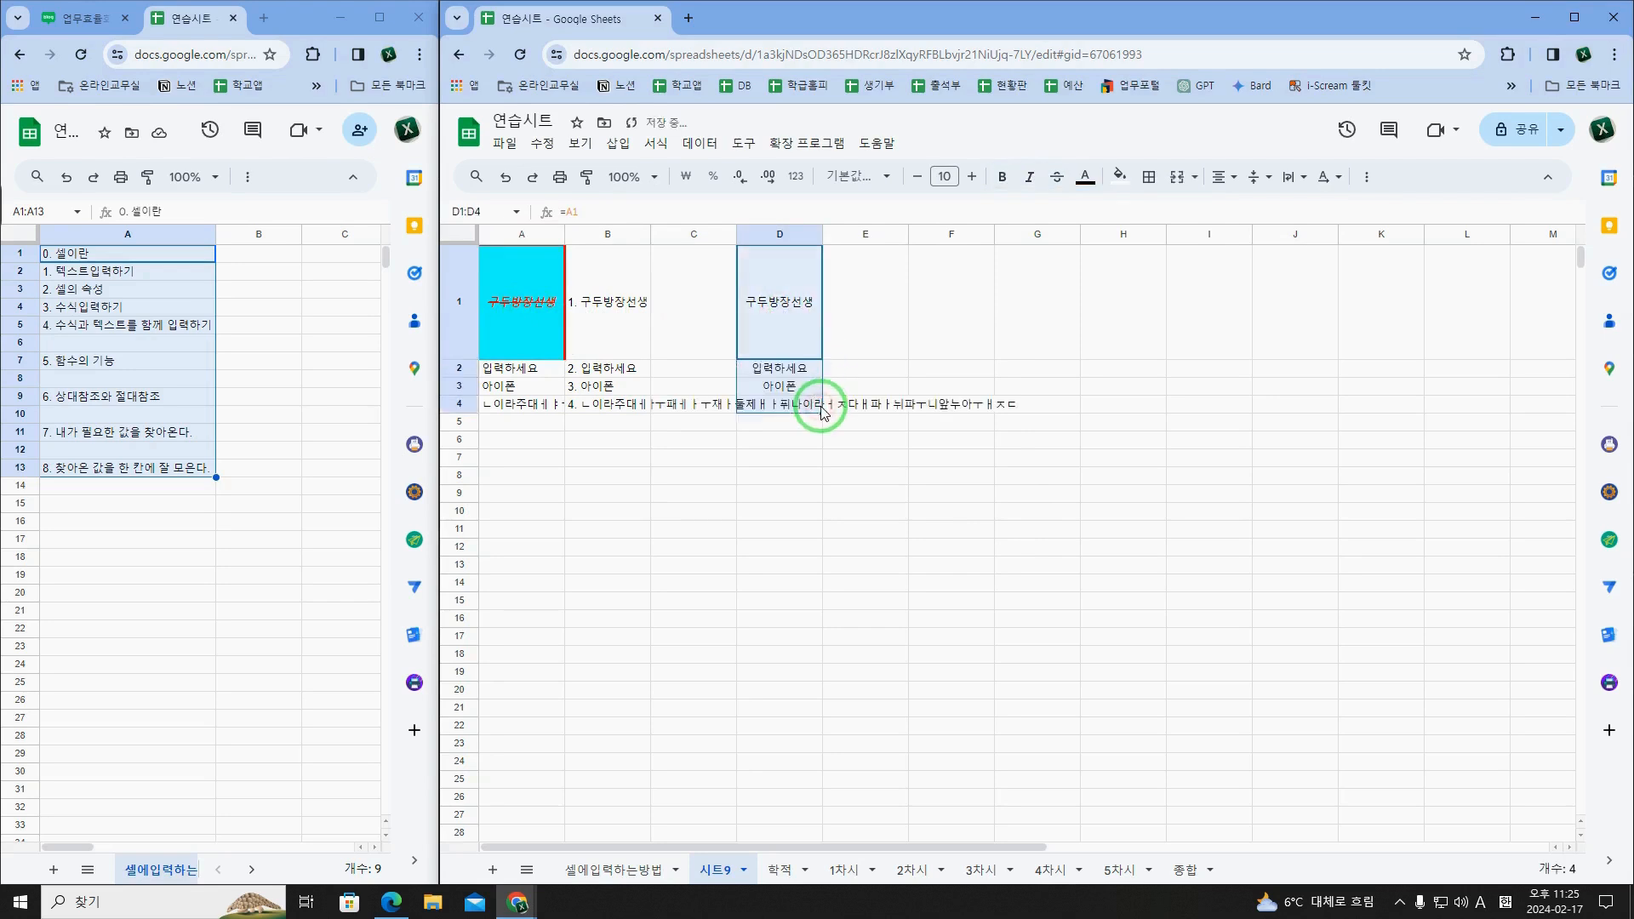
click(778, 405)
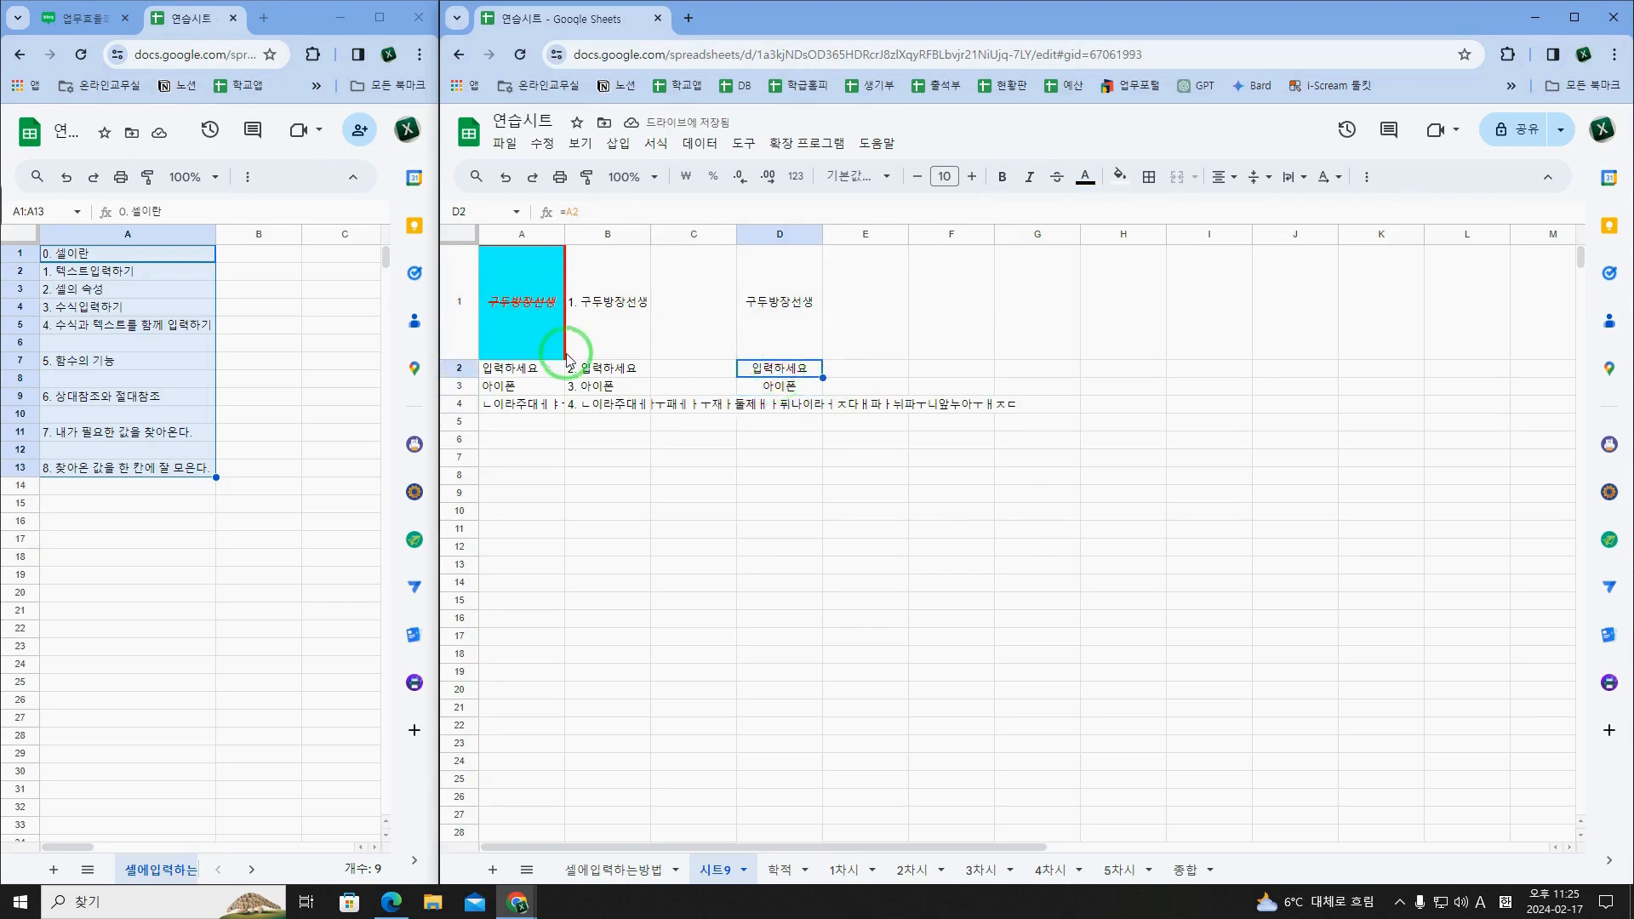
click(779, 393)
Step: Left-align the contents of D4
click(778, 404)
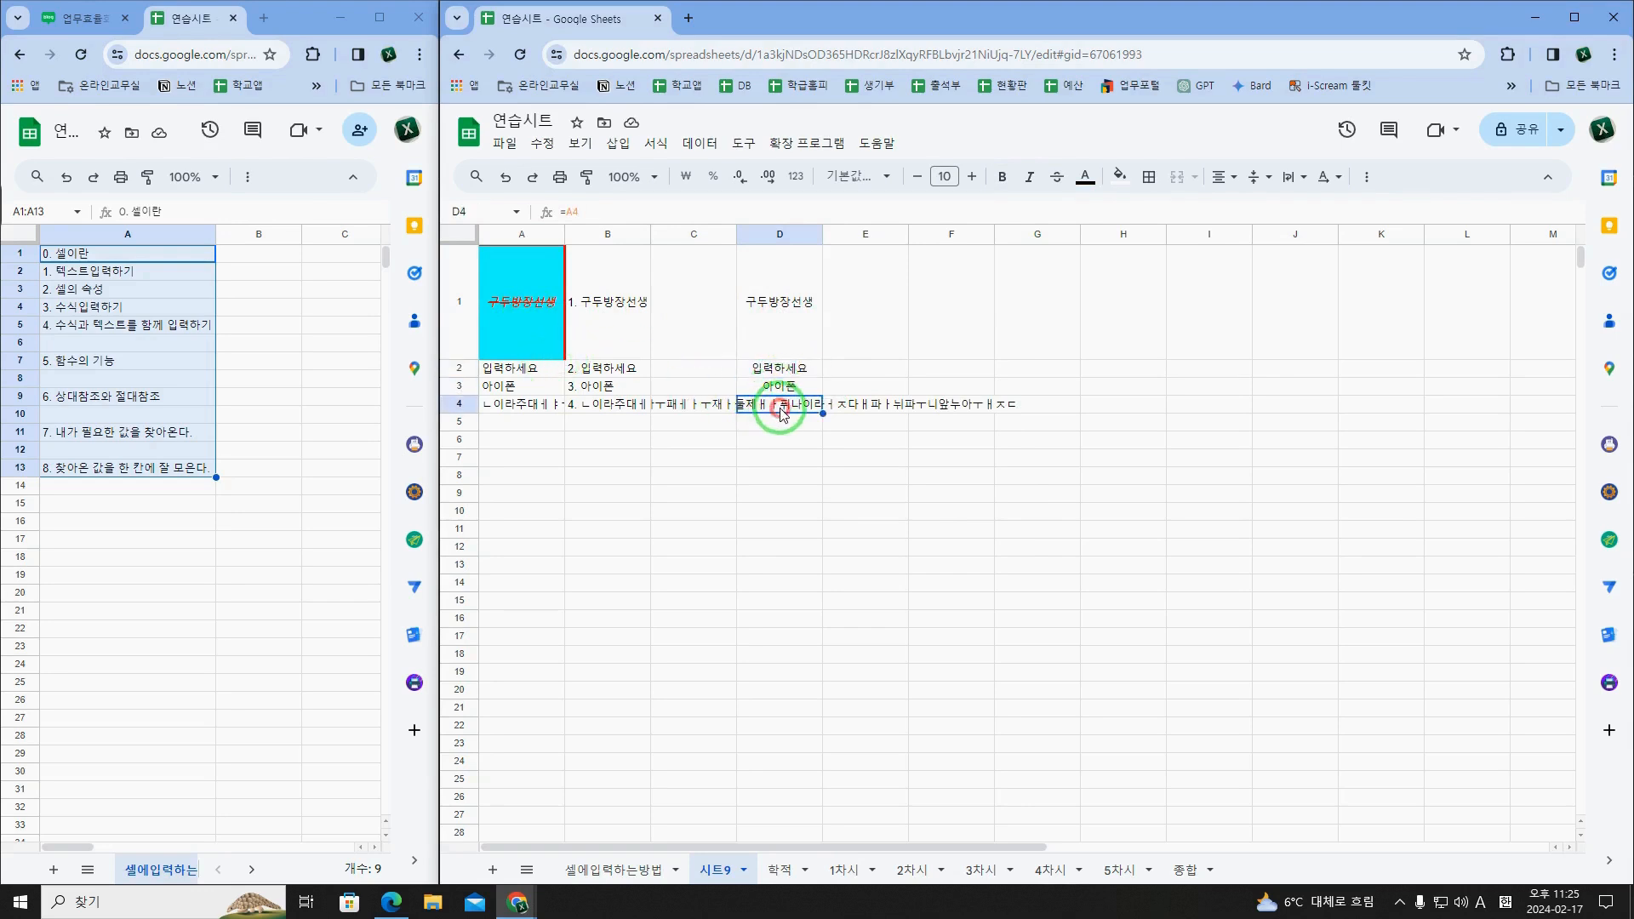
click(1217, 178)
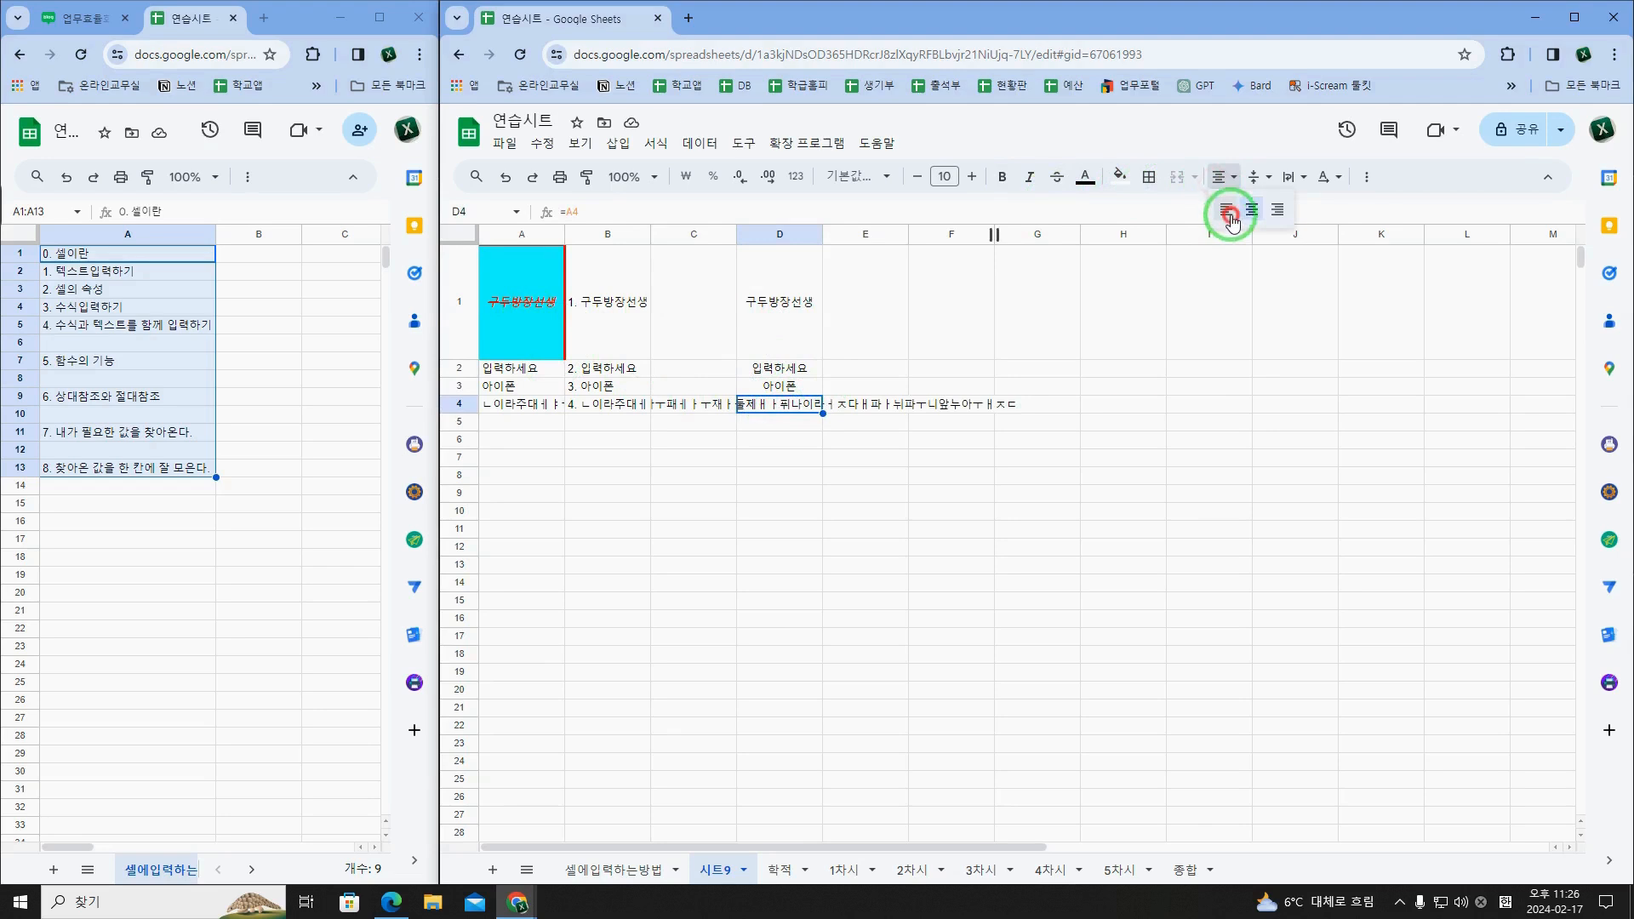
click(1225, 209)
click(801, 285)
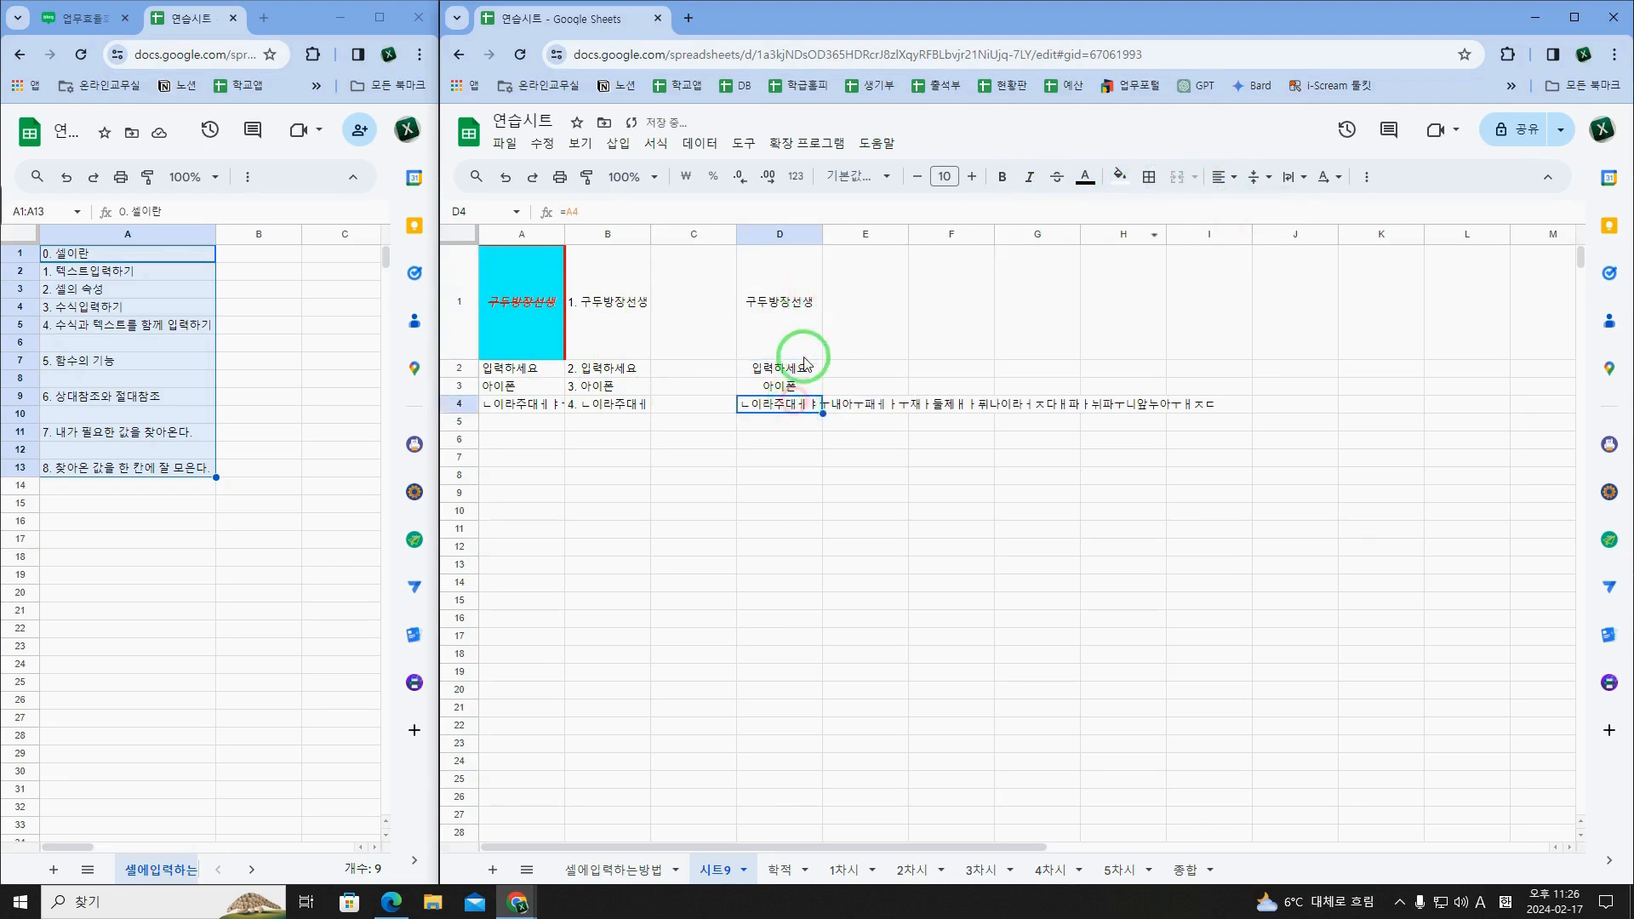
double_click(770, 320)
mouse_move(747, 256)
mouse_down()
mouse_move(762, 257)
mouse_move(744, 256)
mouse_up()
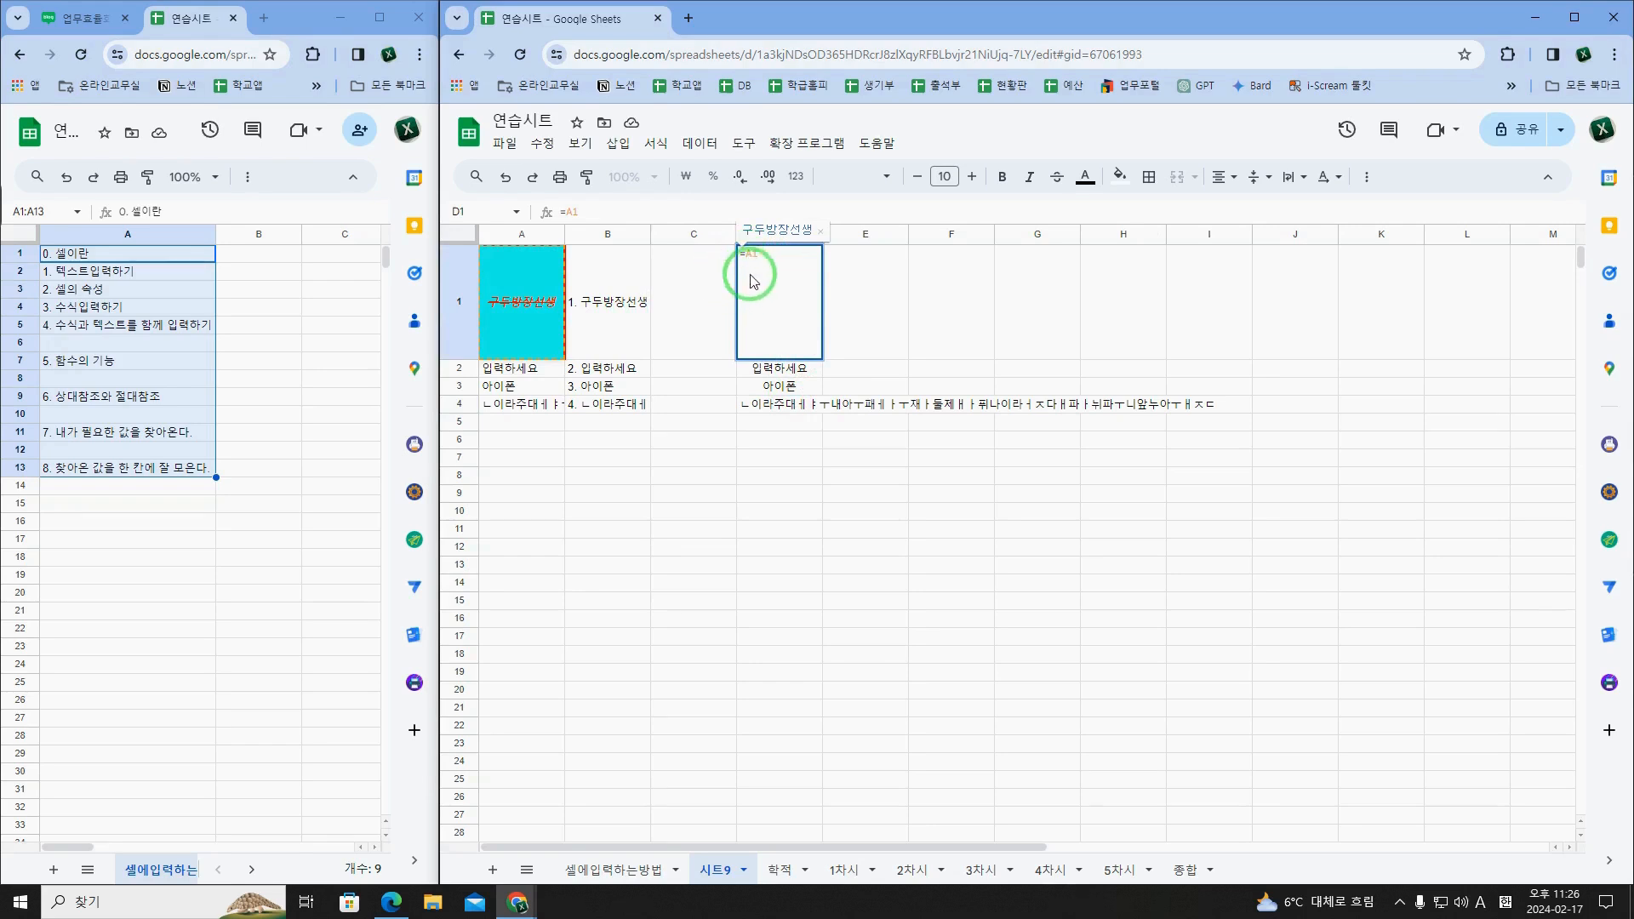
key(Escape)
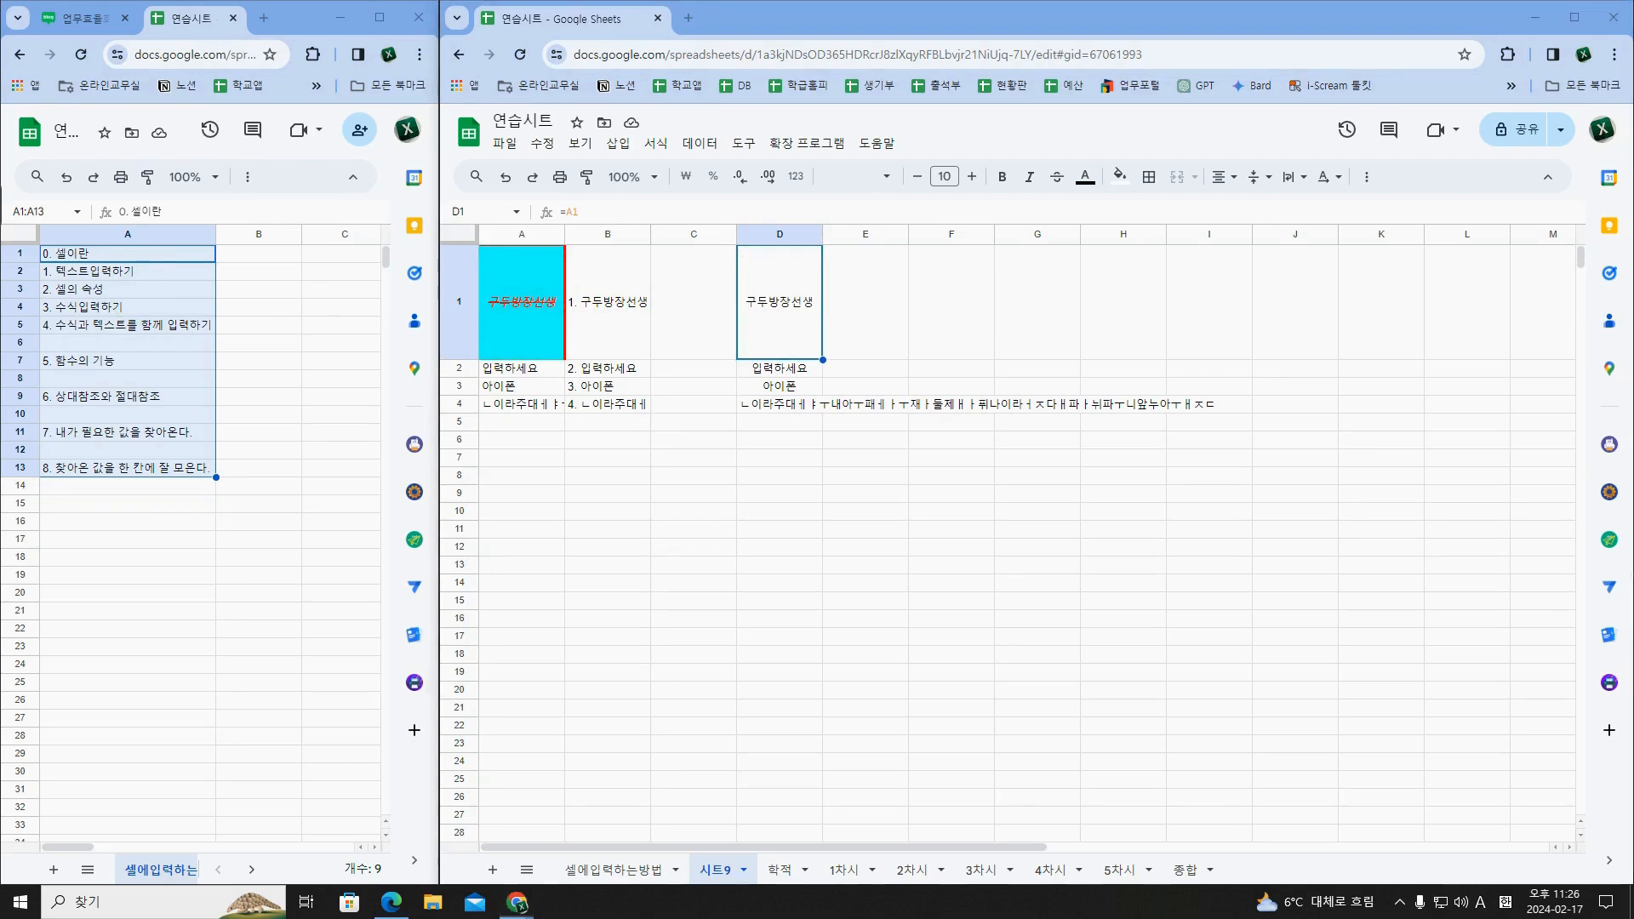
drag(563, 302, 578, 311)
mouse_move(578, 380)
mouse_down()
mouse_move(568, 353)
mouse_move(572, 425)
mouse_move(580, 398)
mouse_up()
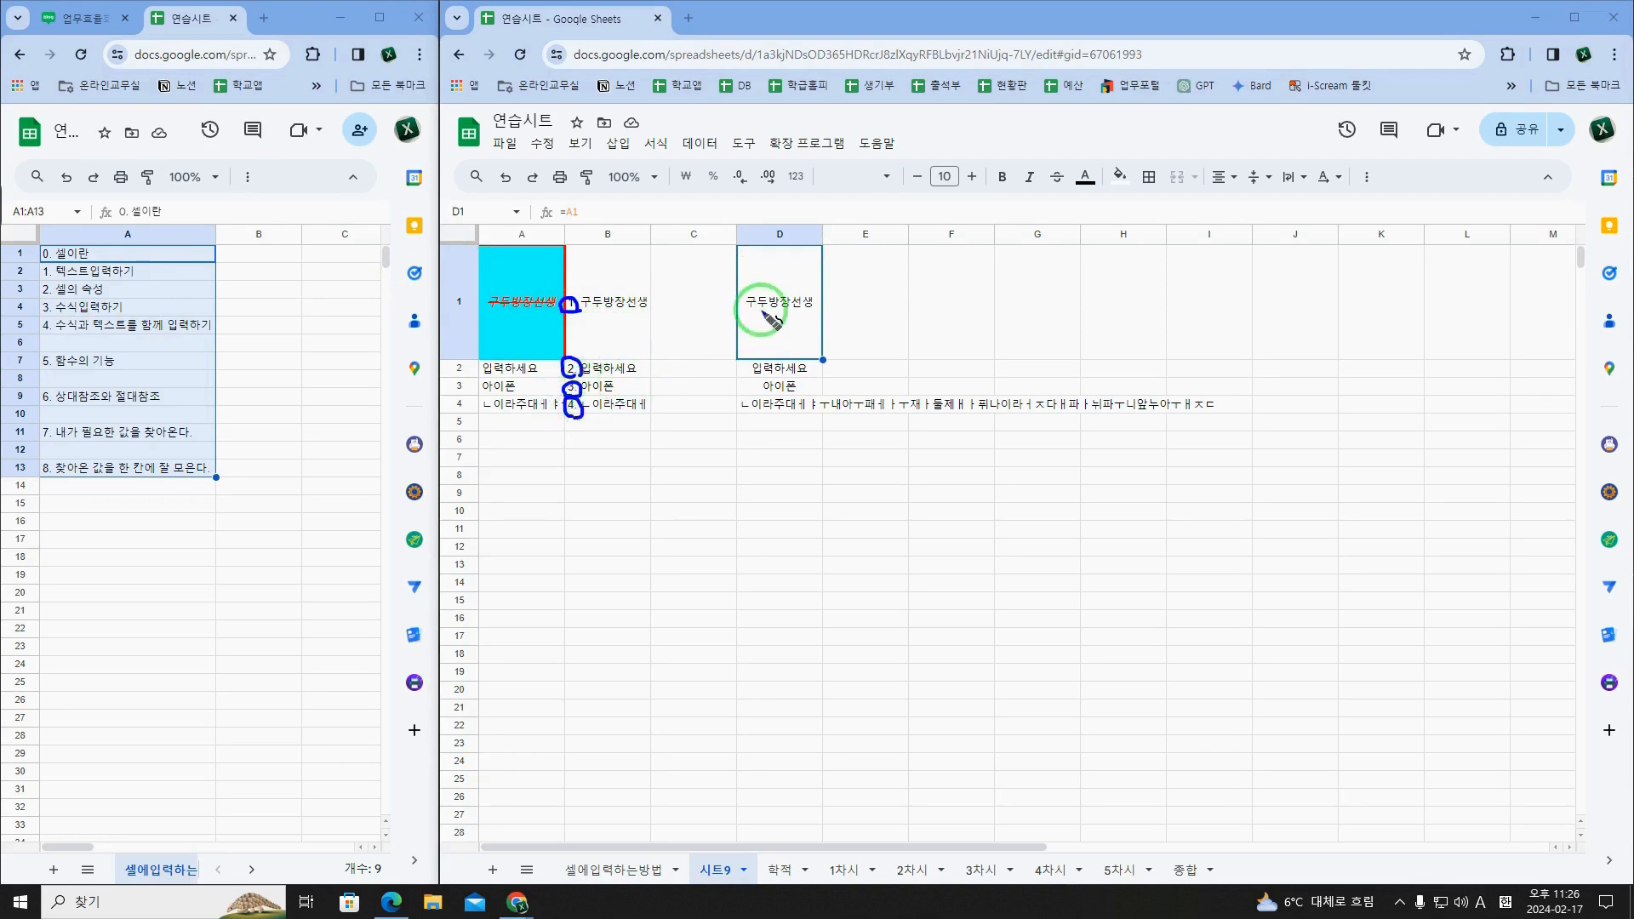
drag(737, 292, 739, 308)
drag(731, 364, 728, 410)
click(742, 369)
click(733, 409)
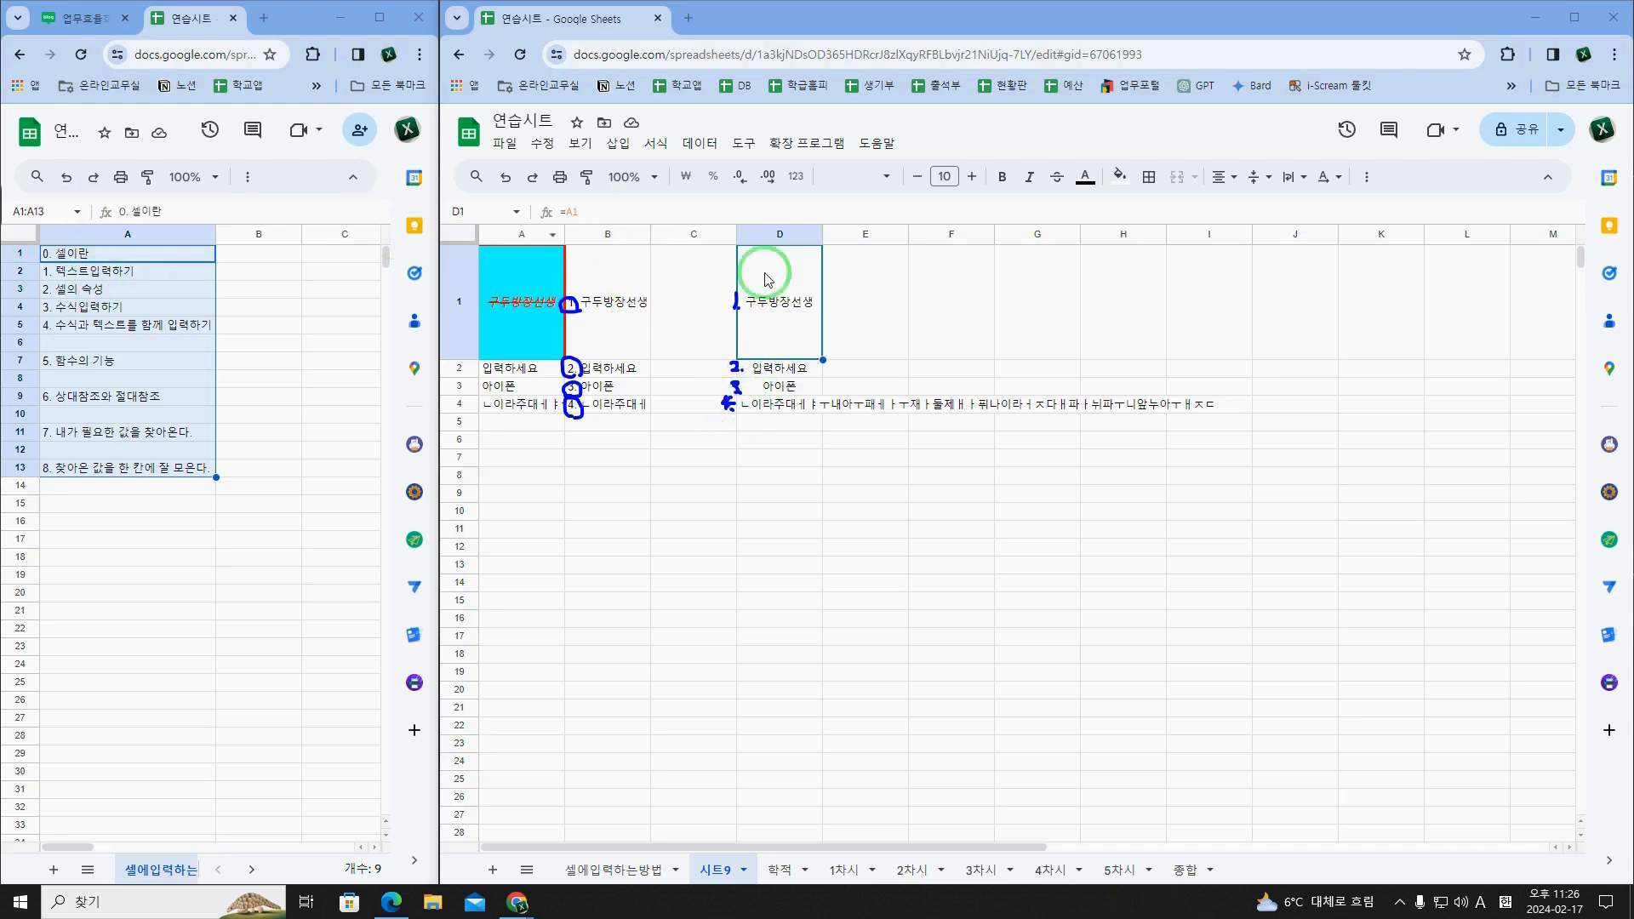
Step: Edit D1's formula to join the number text with the cell reference as ="1."& A1
double_click(809, 330)
click(751, 260)
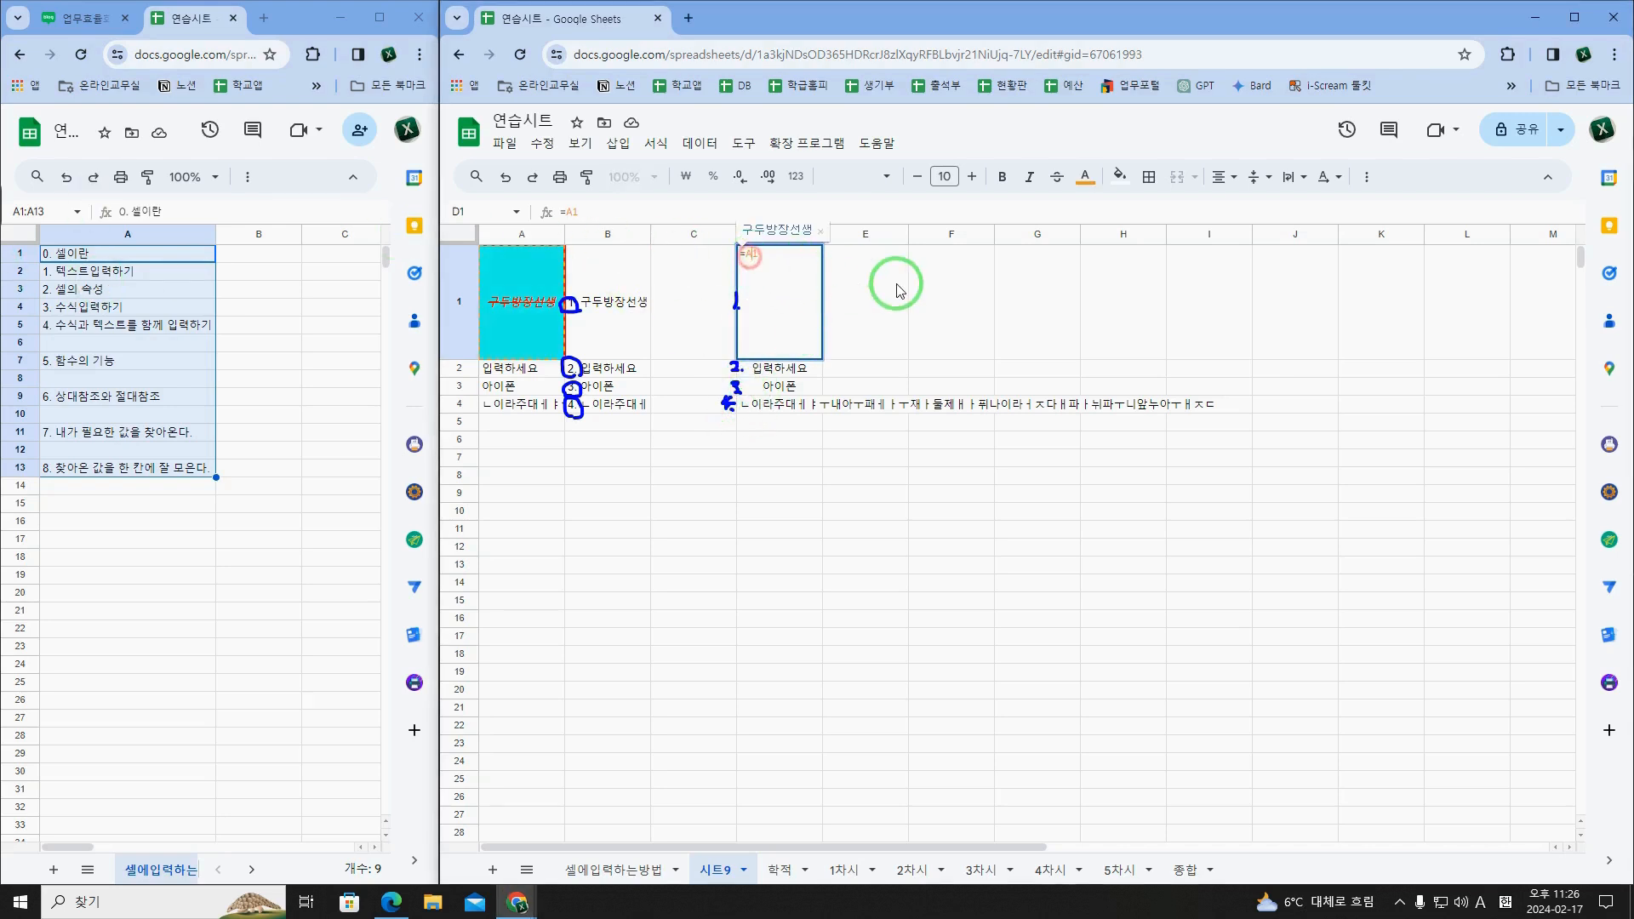
text(1.)
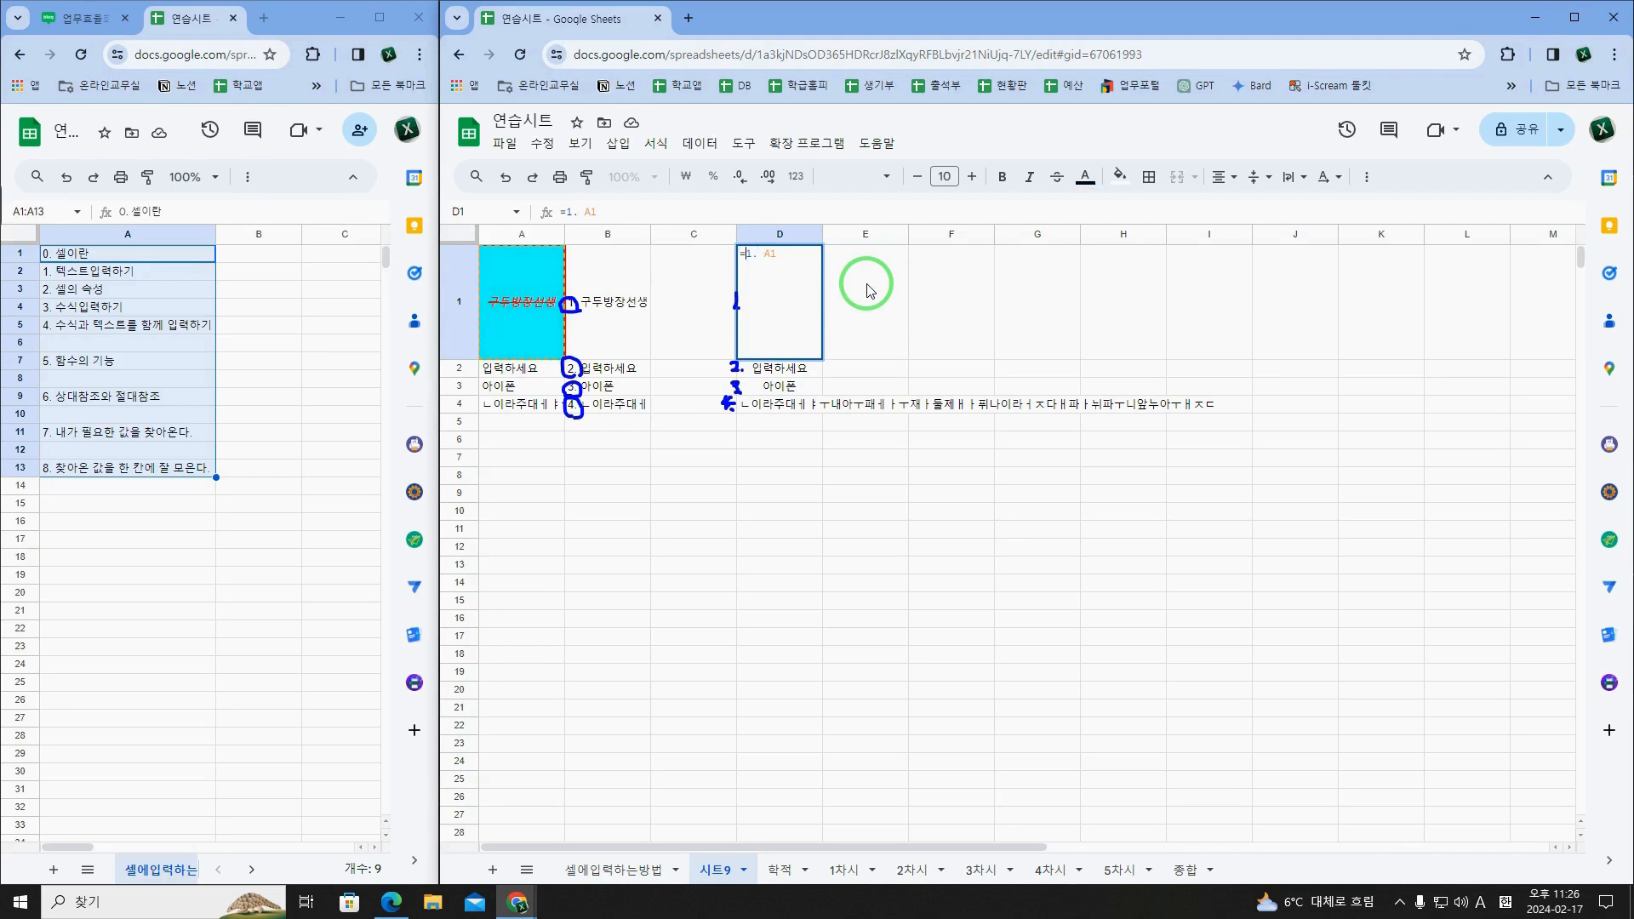
text("1.")
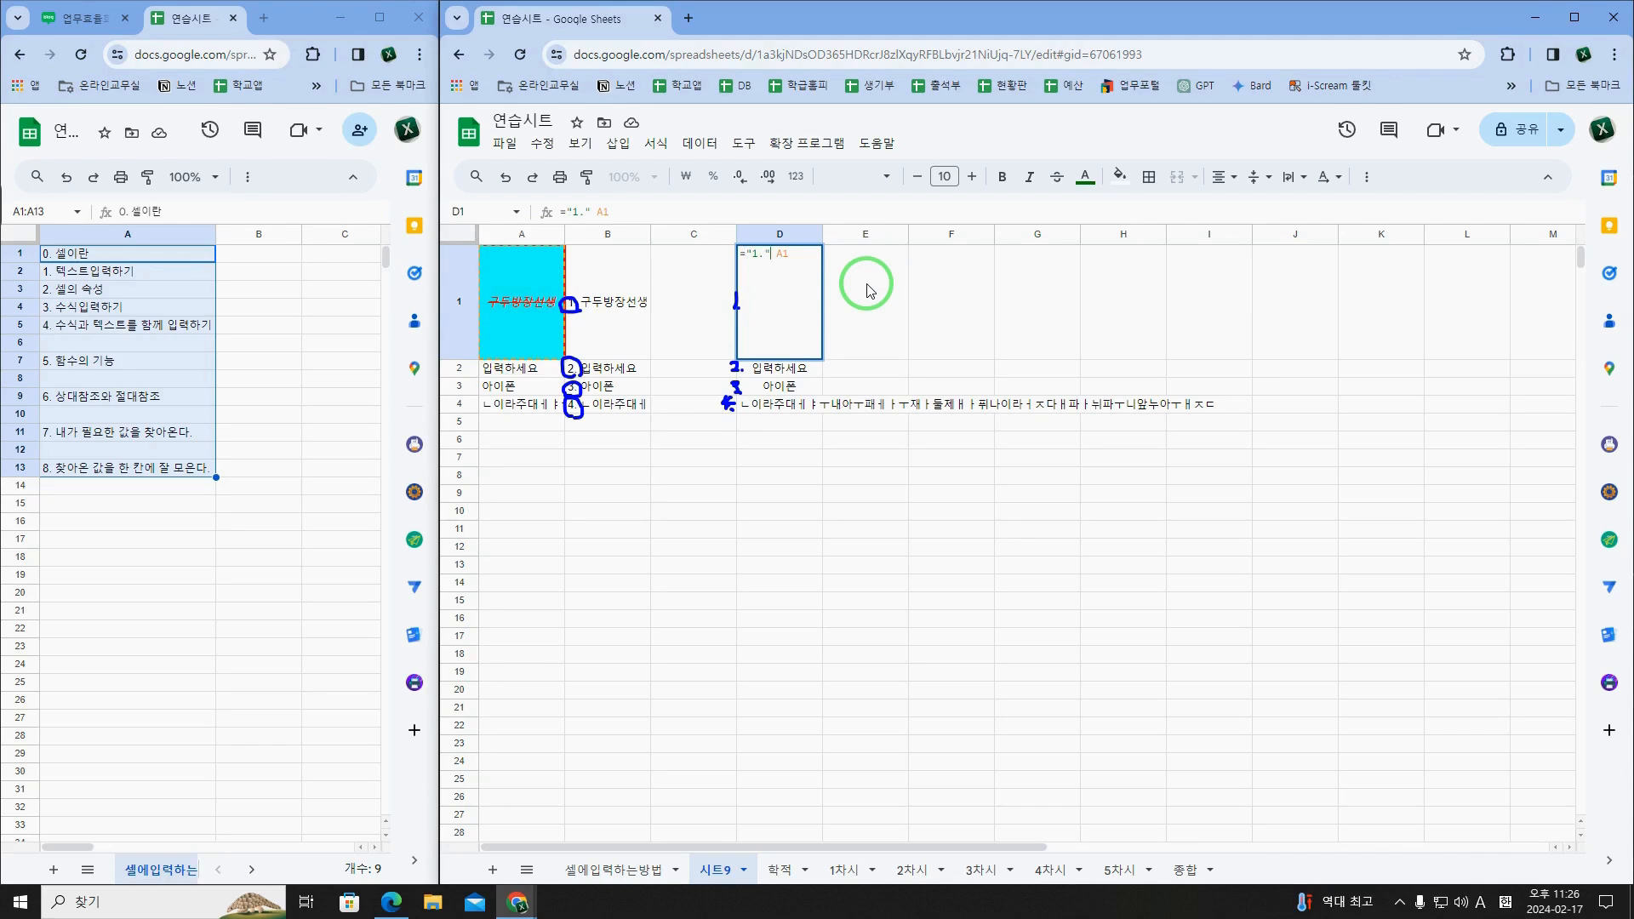
text(&)
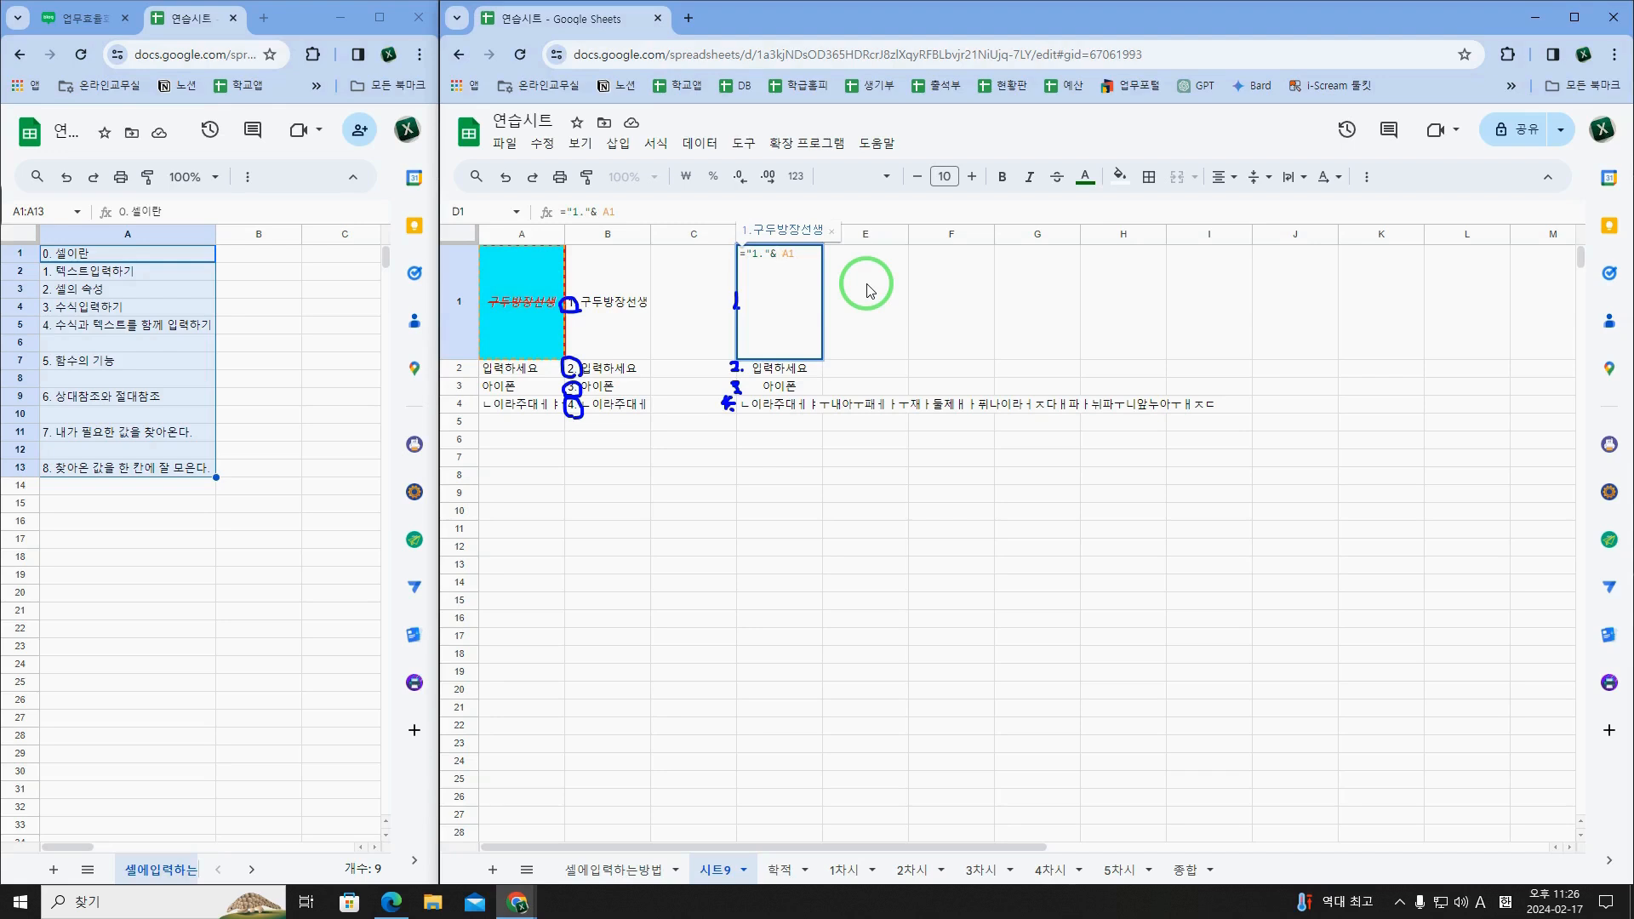
Step: Select the topic "4. 수식과 텍스트를 함께 입력하기" in A5 of 셀에입력하는방법, and highlight the equals sign in D1's formula
click(184, 324)
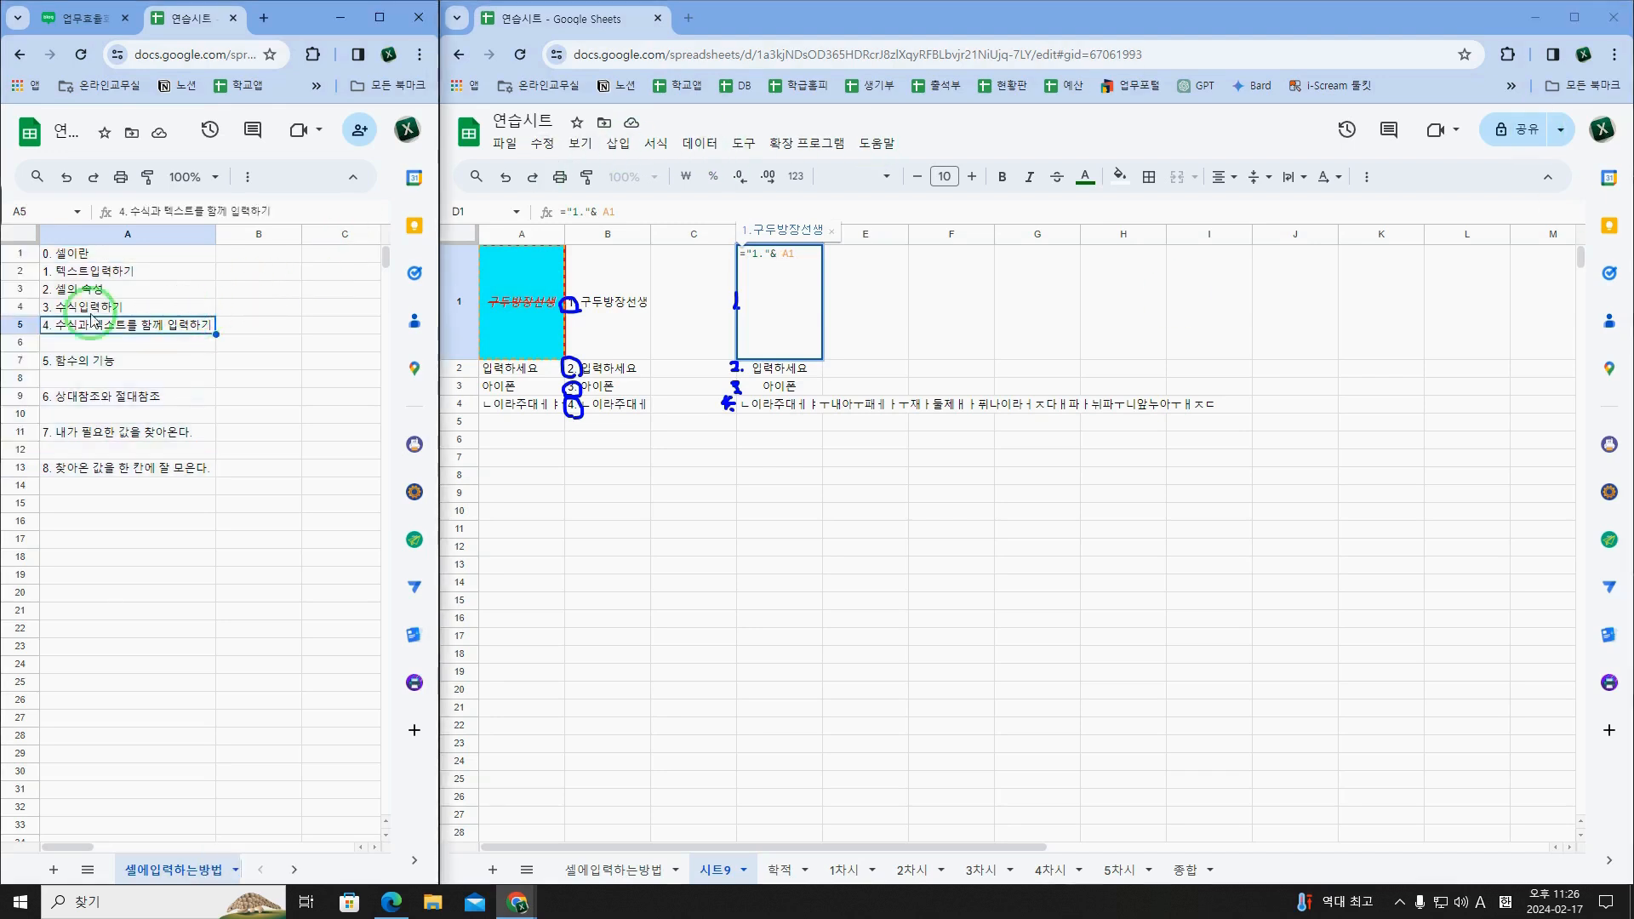
click(711, 308)
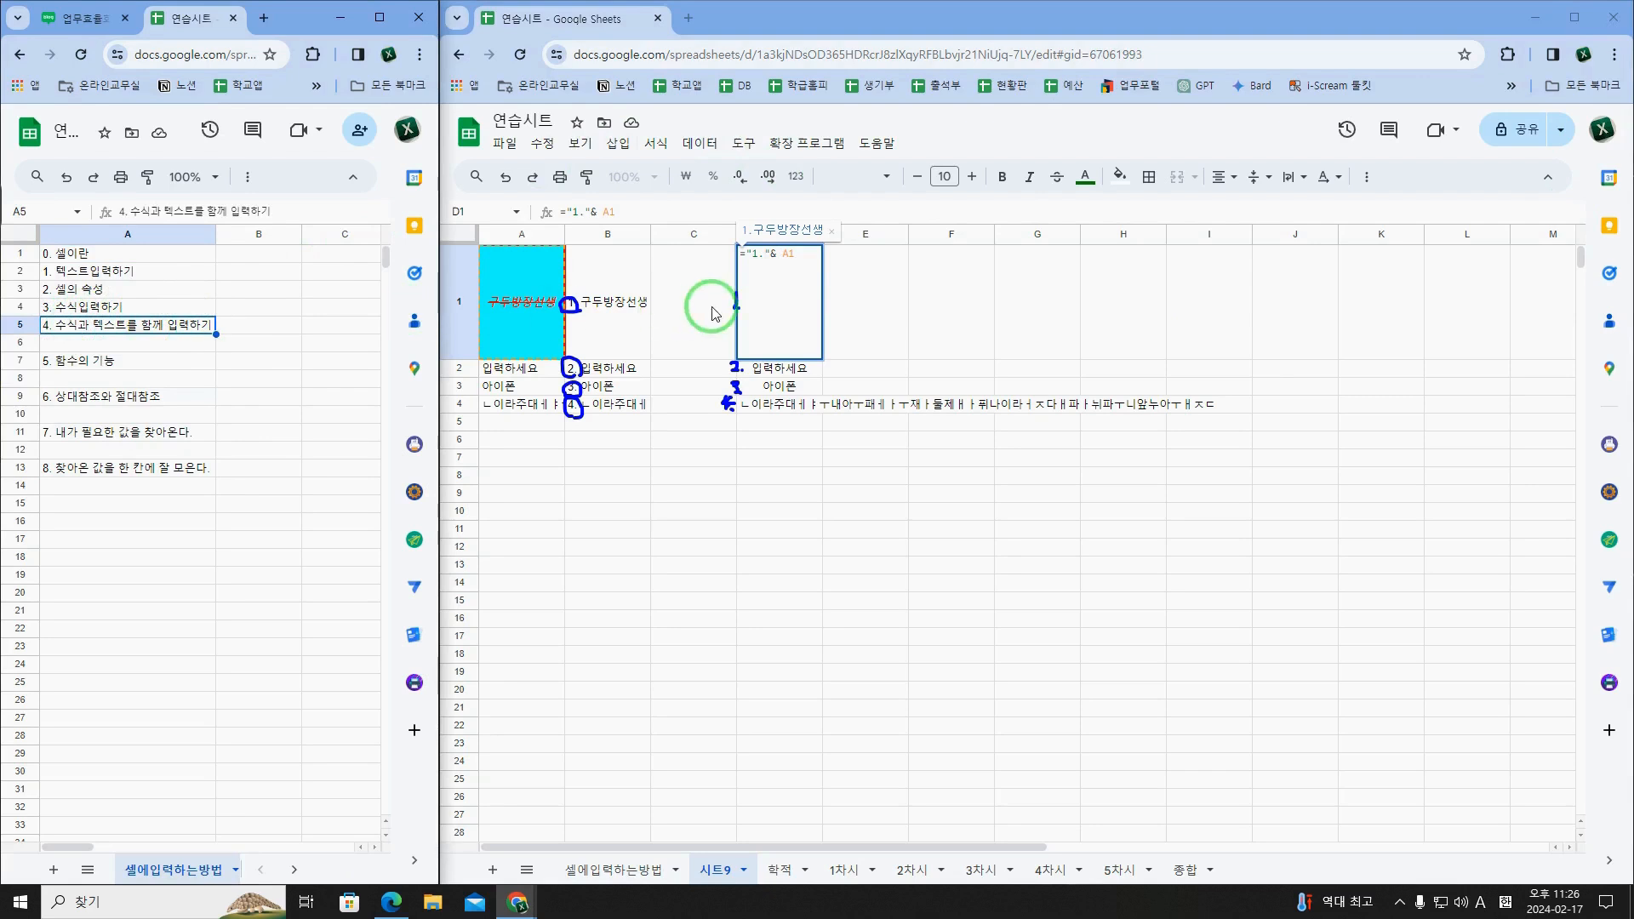
click(741, 256)
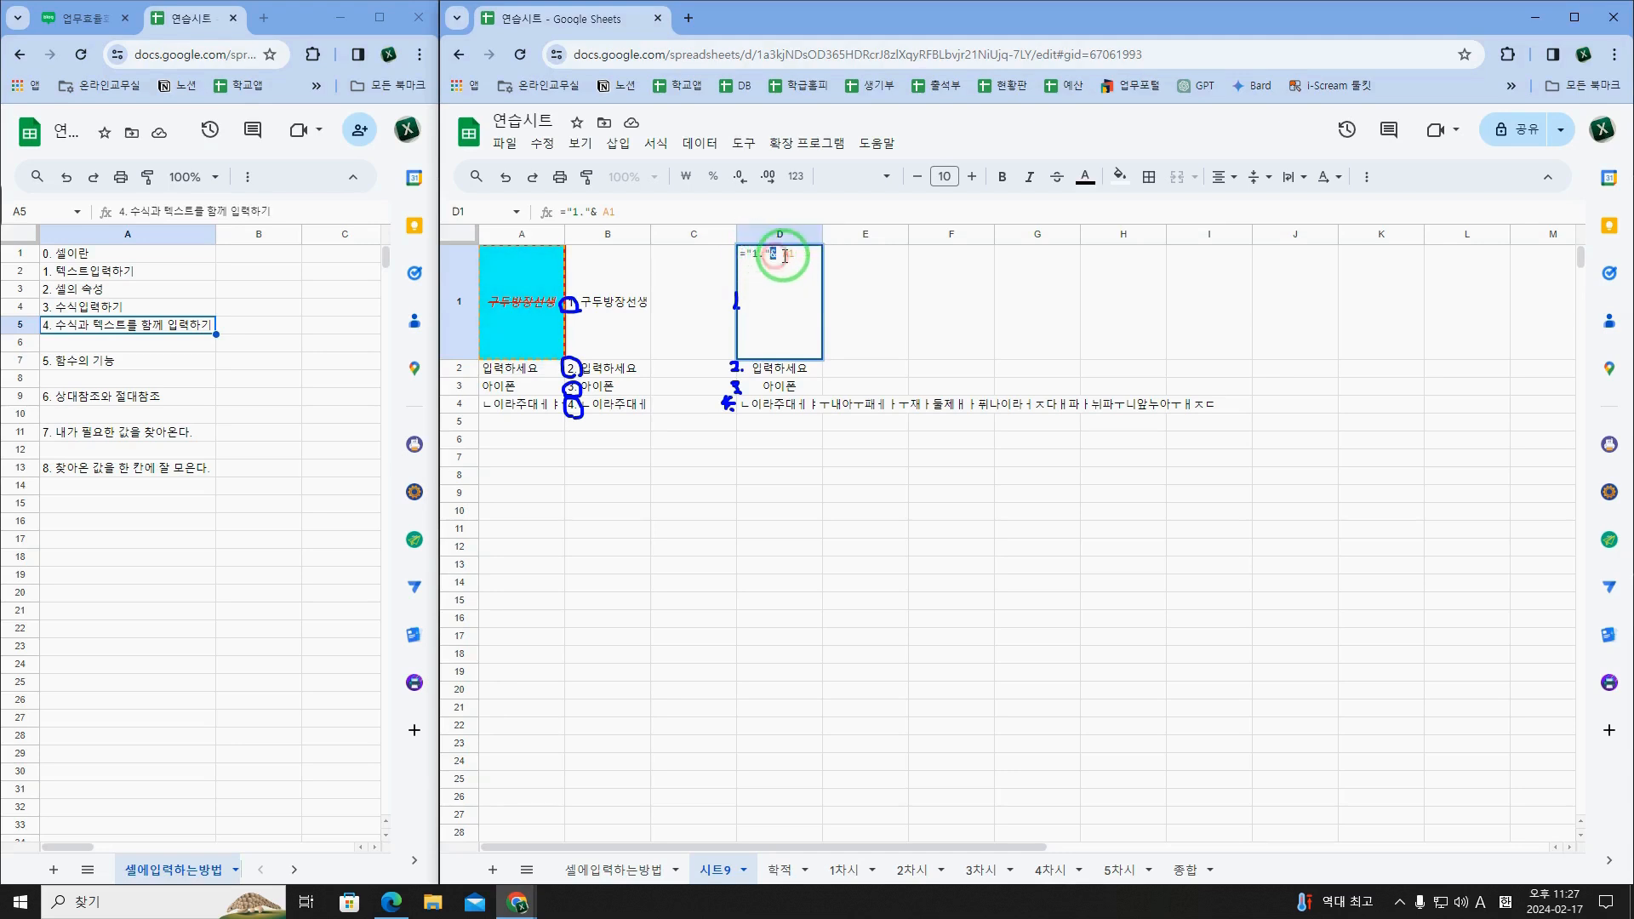
Step: Fill D1's formula ="1."& A1 down through D4 and check the copied formulas
key(Return)
drag(784, 327, 805, 410)
key(ctrl+d)
click(881, 387)
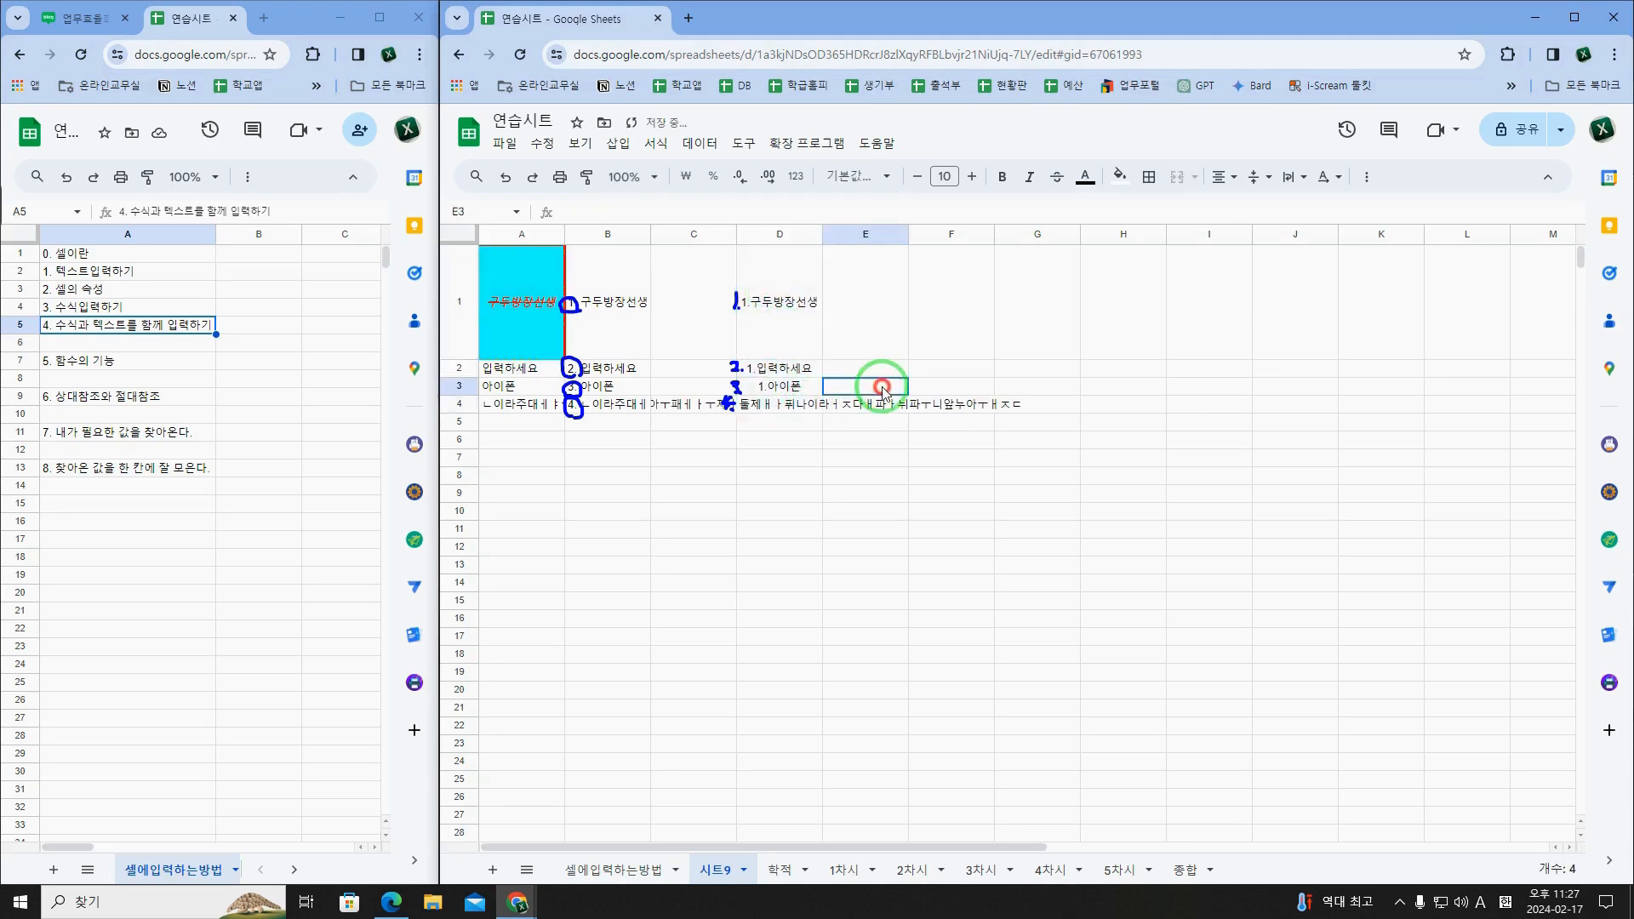
click(813, 328)
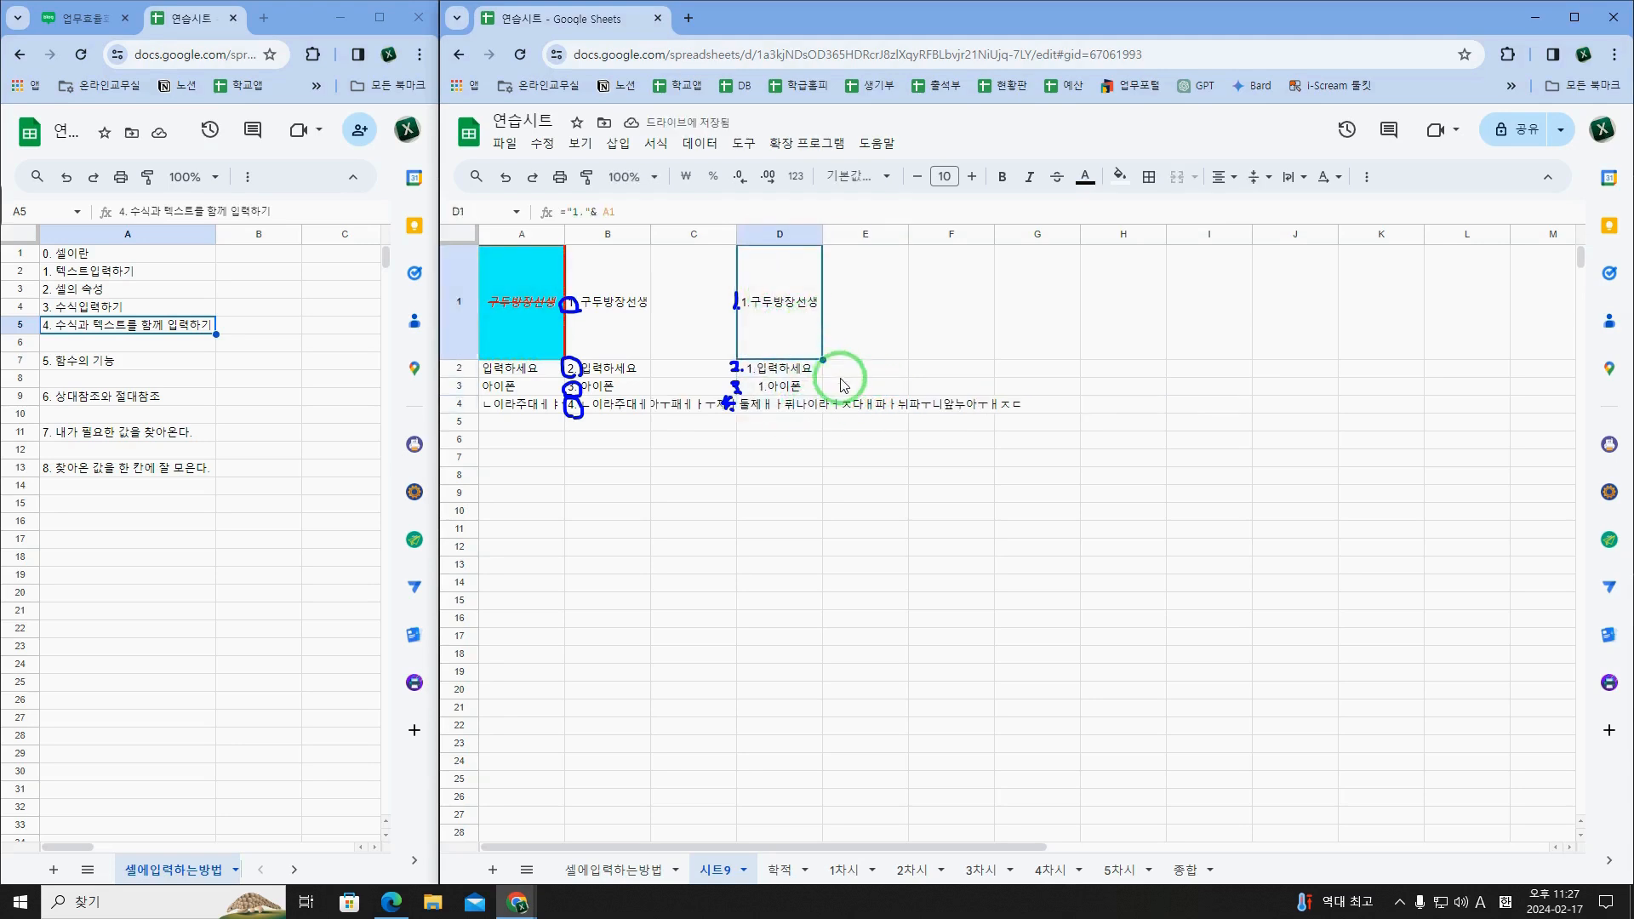
click(817, 369)
click(803, 404)
click(799, 368)
click(791, 312)
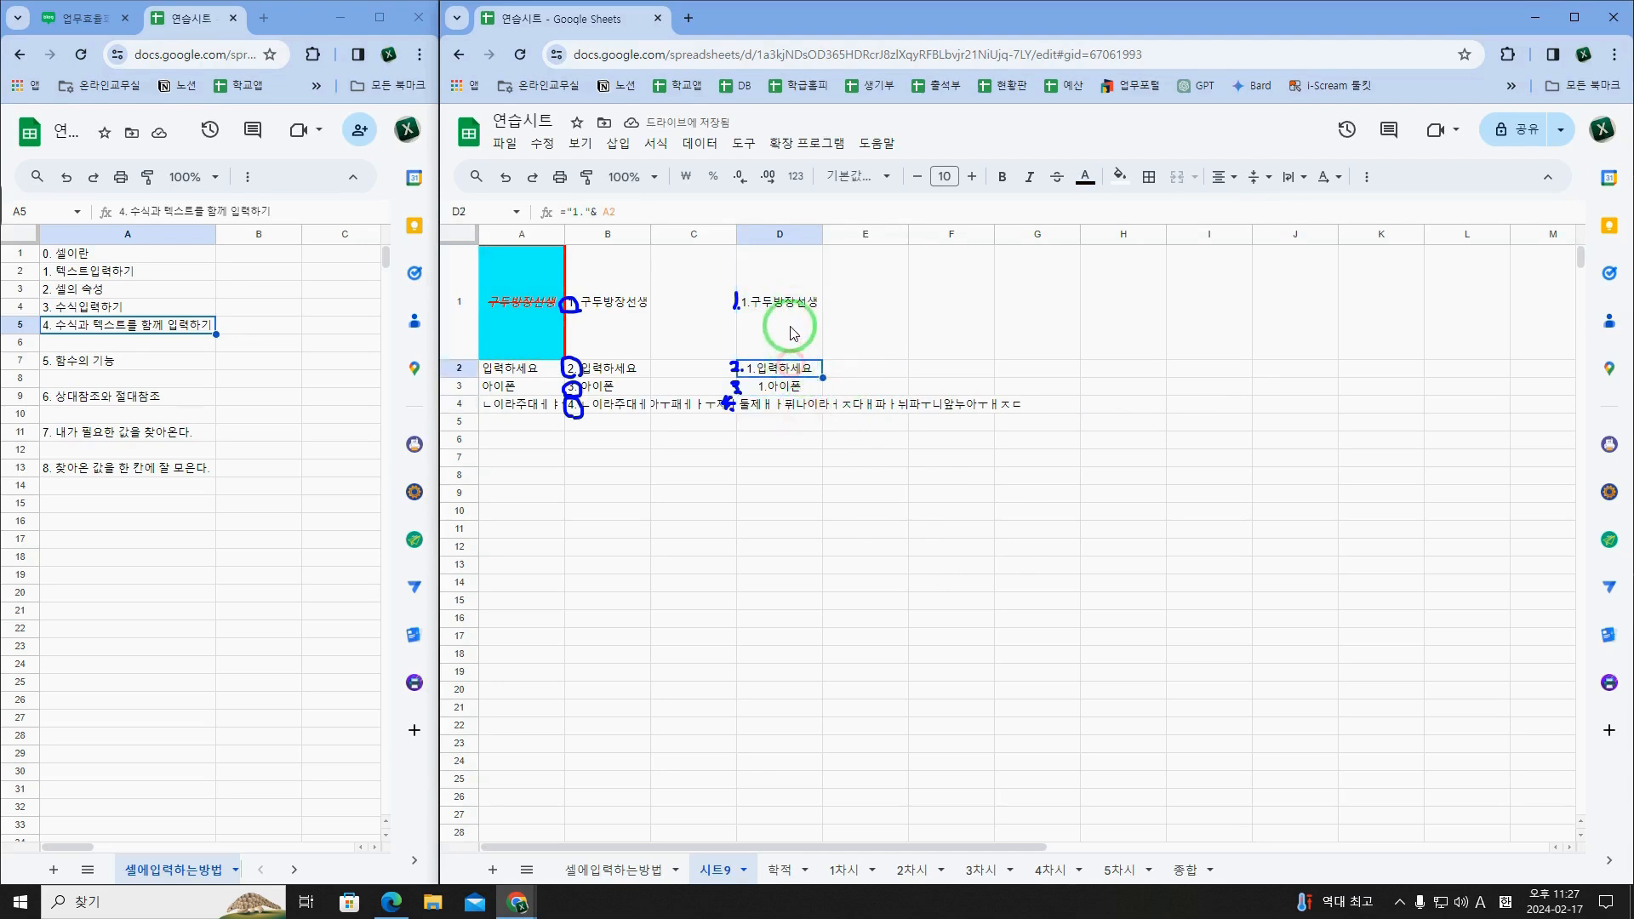
Step: Left-align the whole of column D
click(787, 232)
click(1223, 176)
click(1222, 202)
click(800, 354)
click(713, 316)
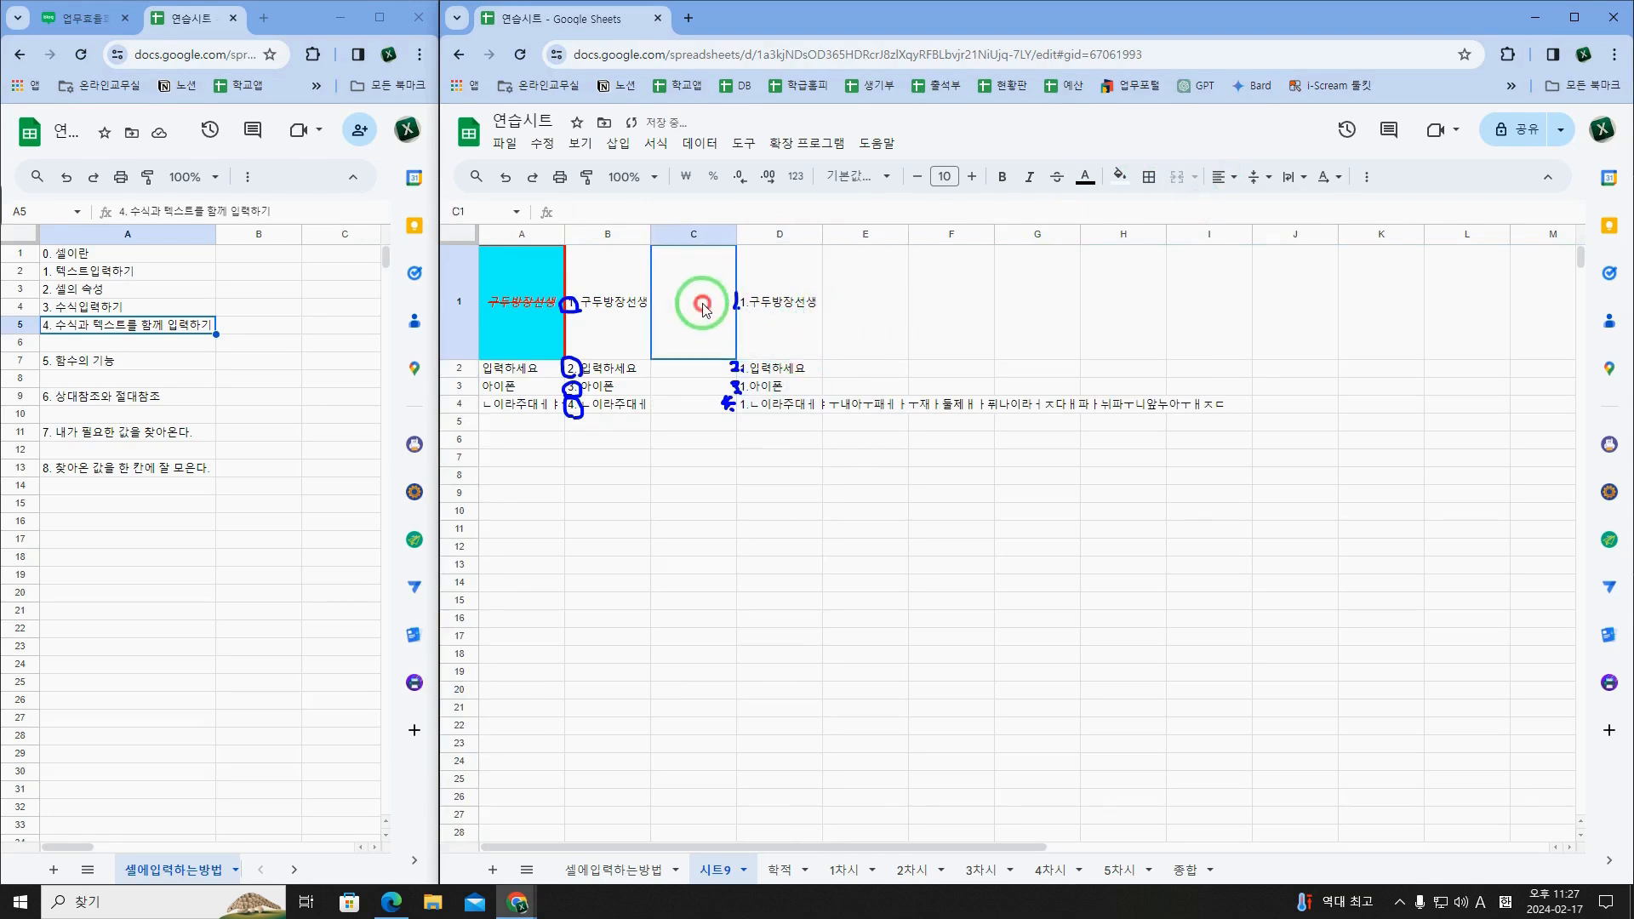
Step: Change the quoted number text to "2." in D2's formula, "3." in D3's and "4." in D4's
click(763, 319)
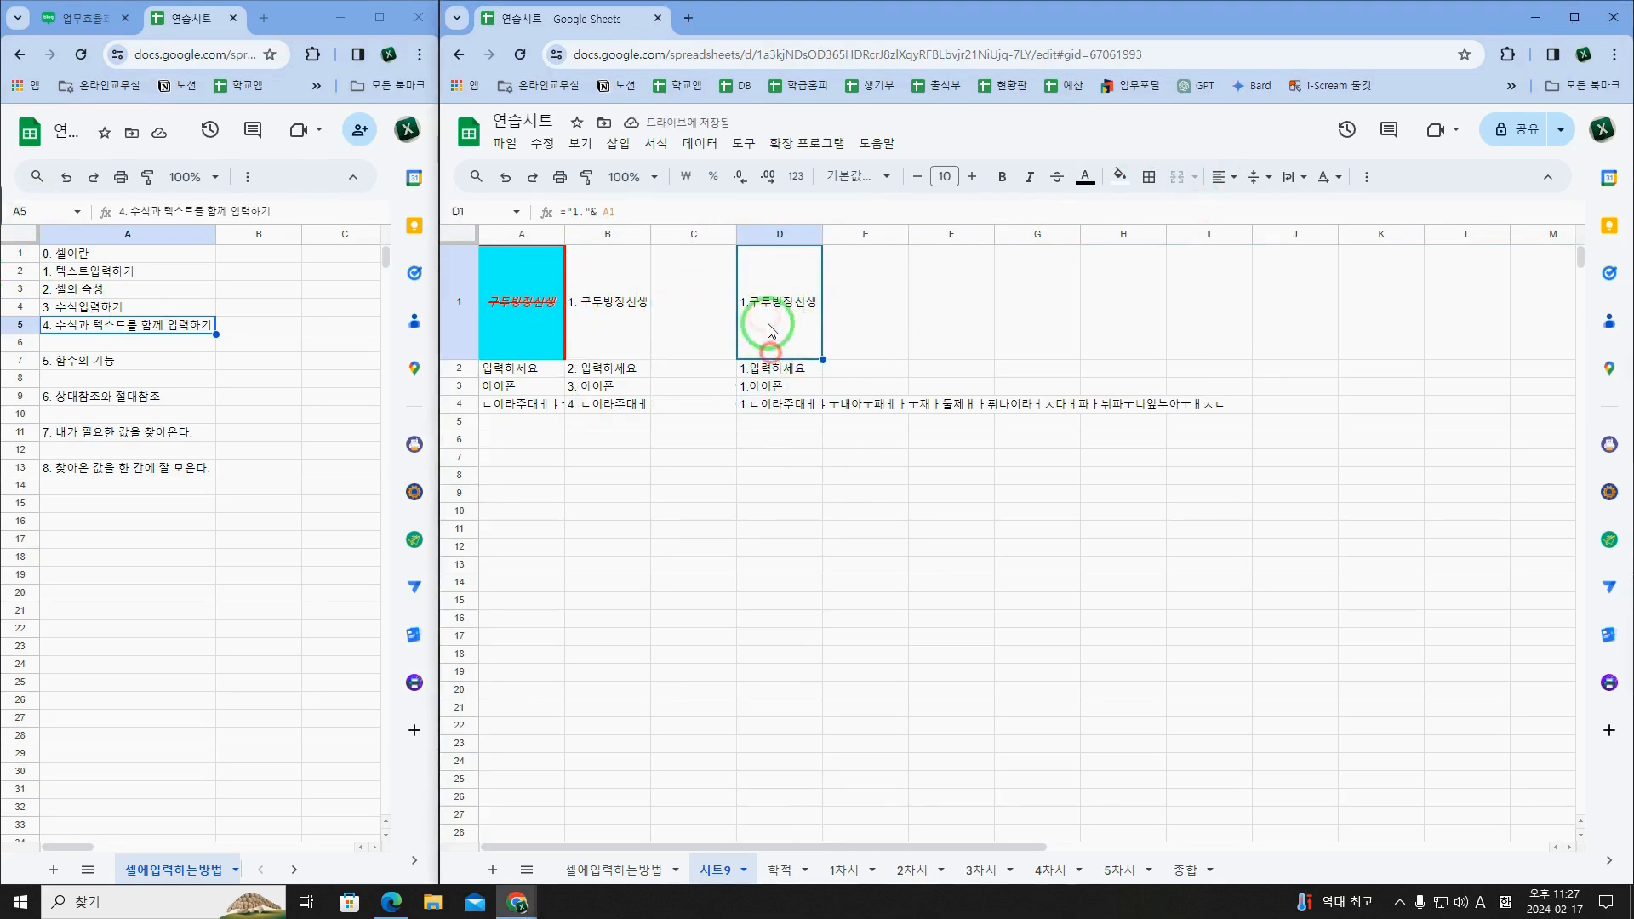
click(777, 374)
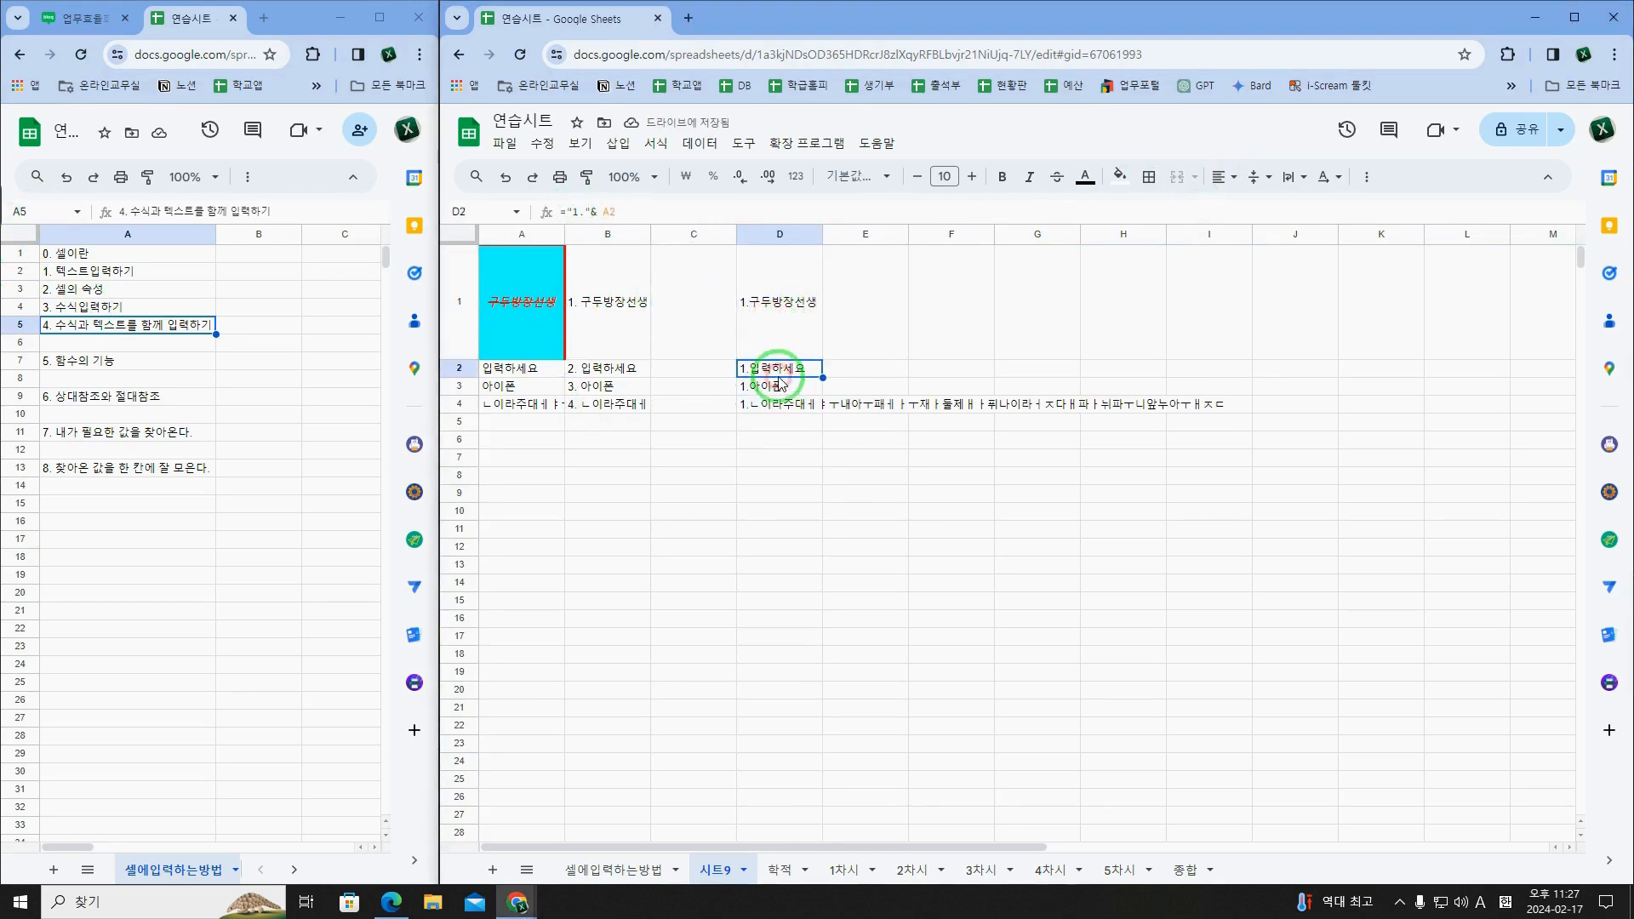
click(782, 392)
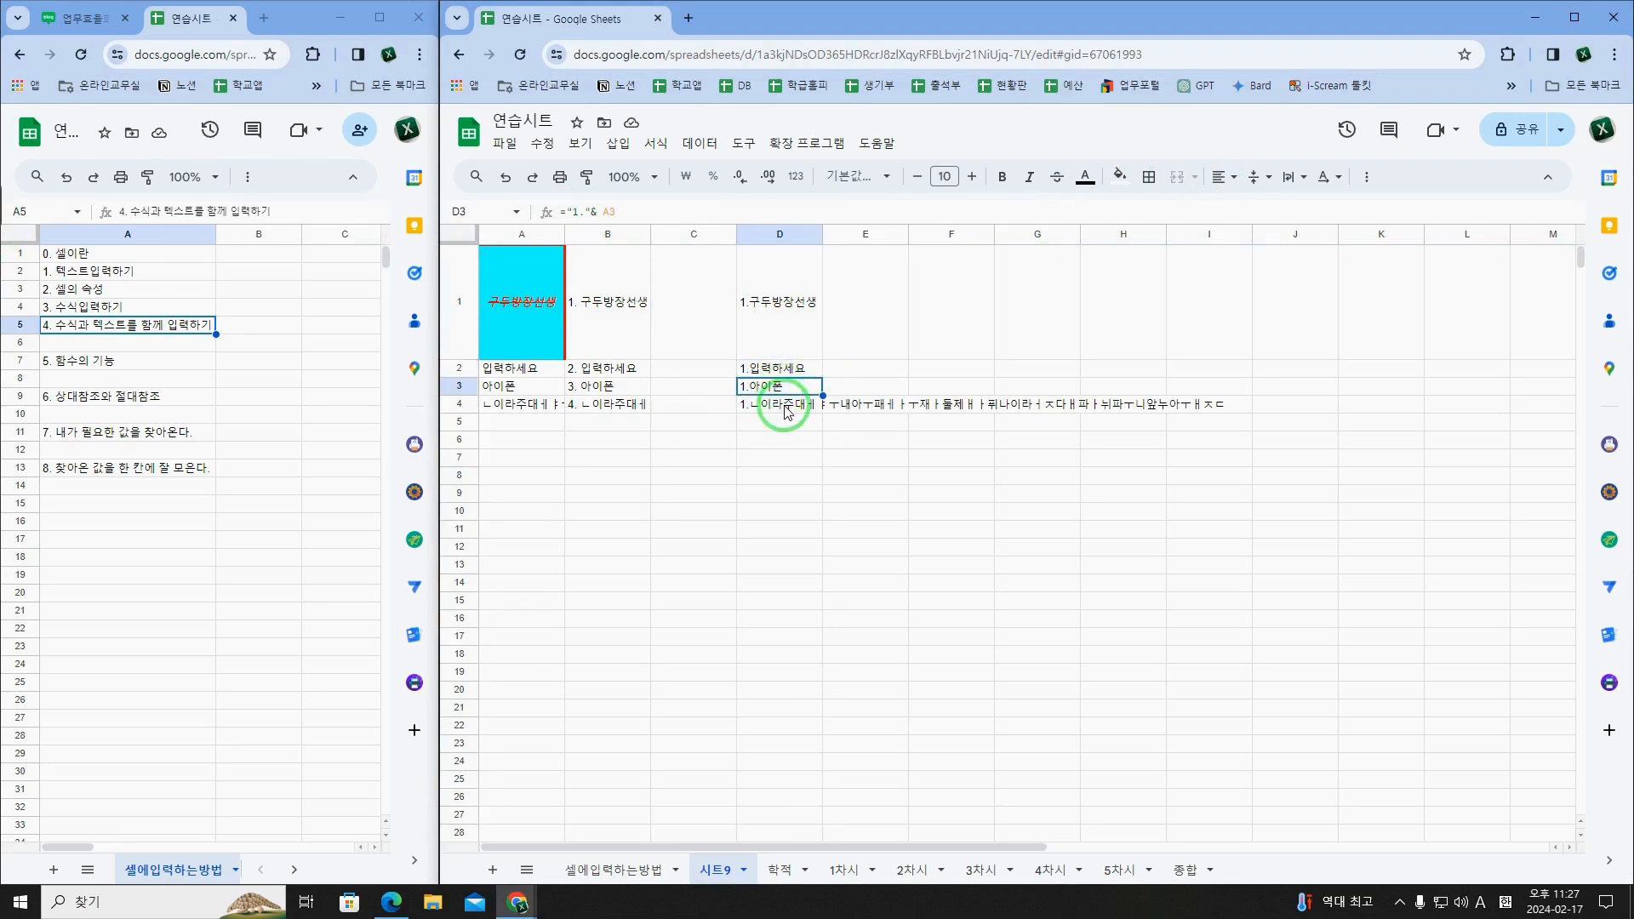
click(787, 412)
double_click(753, 368)
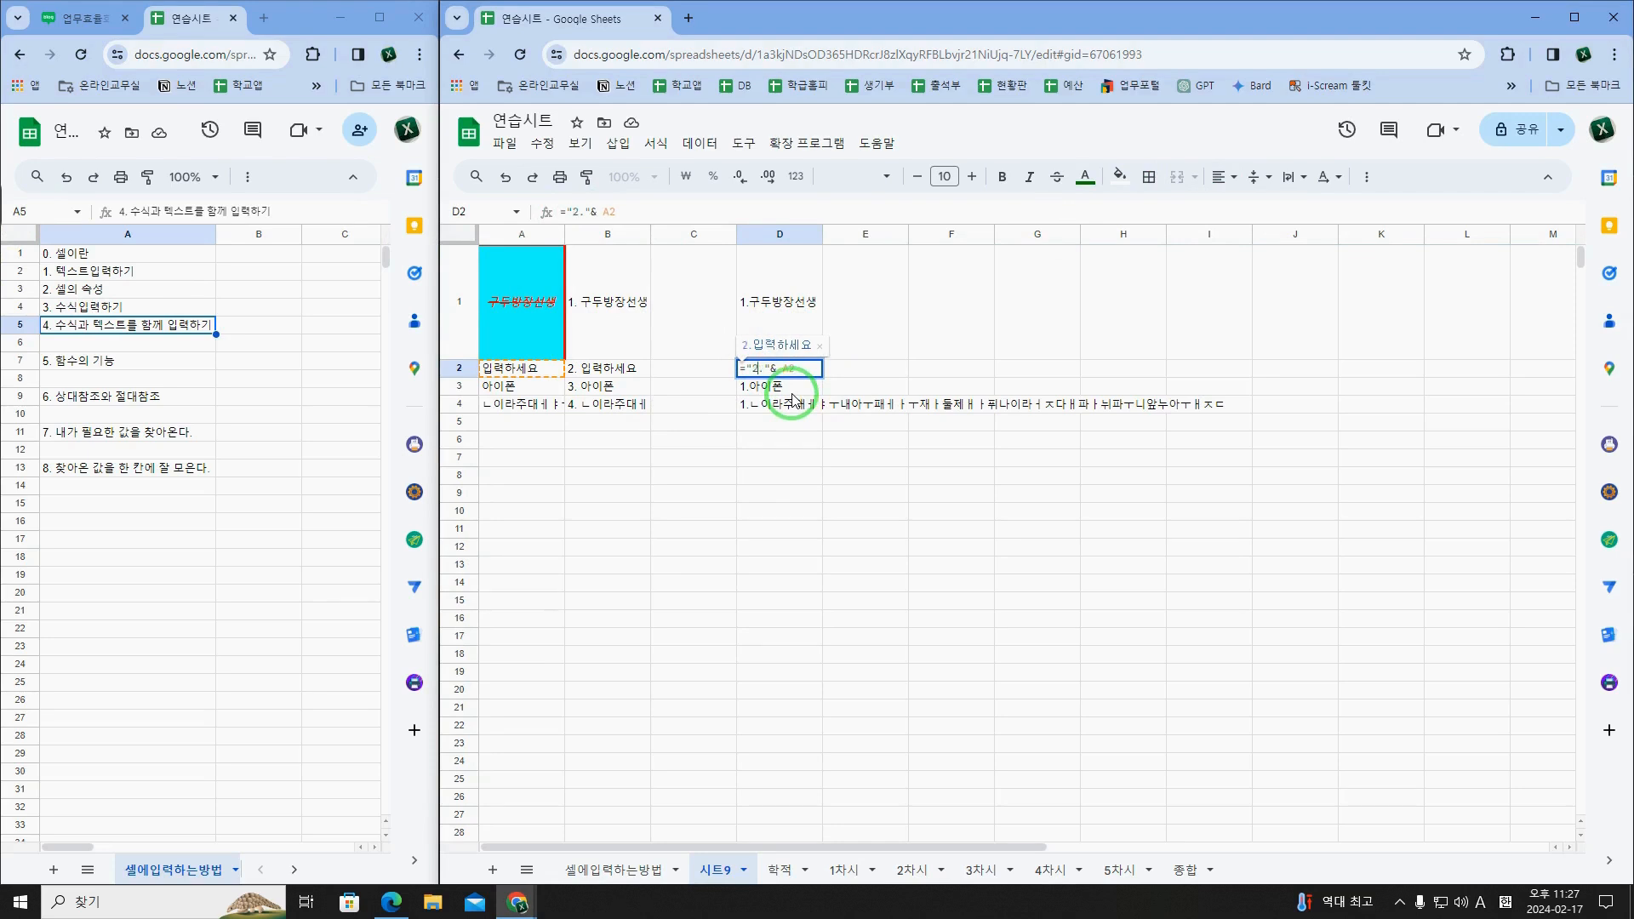
double_click(764, 391)
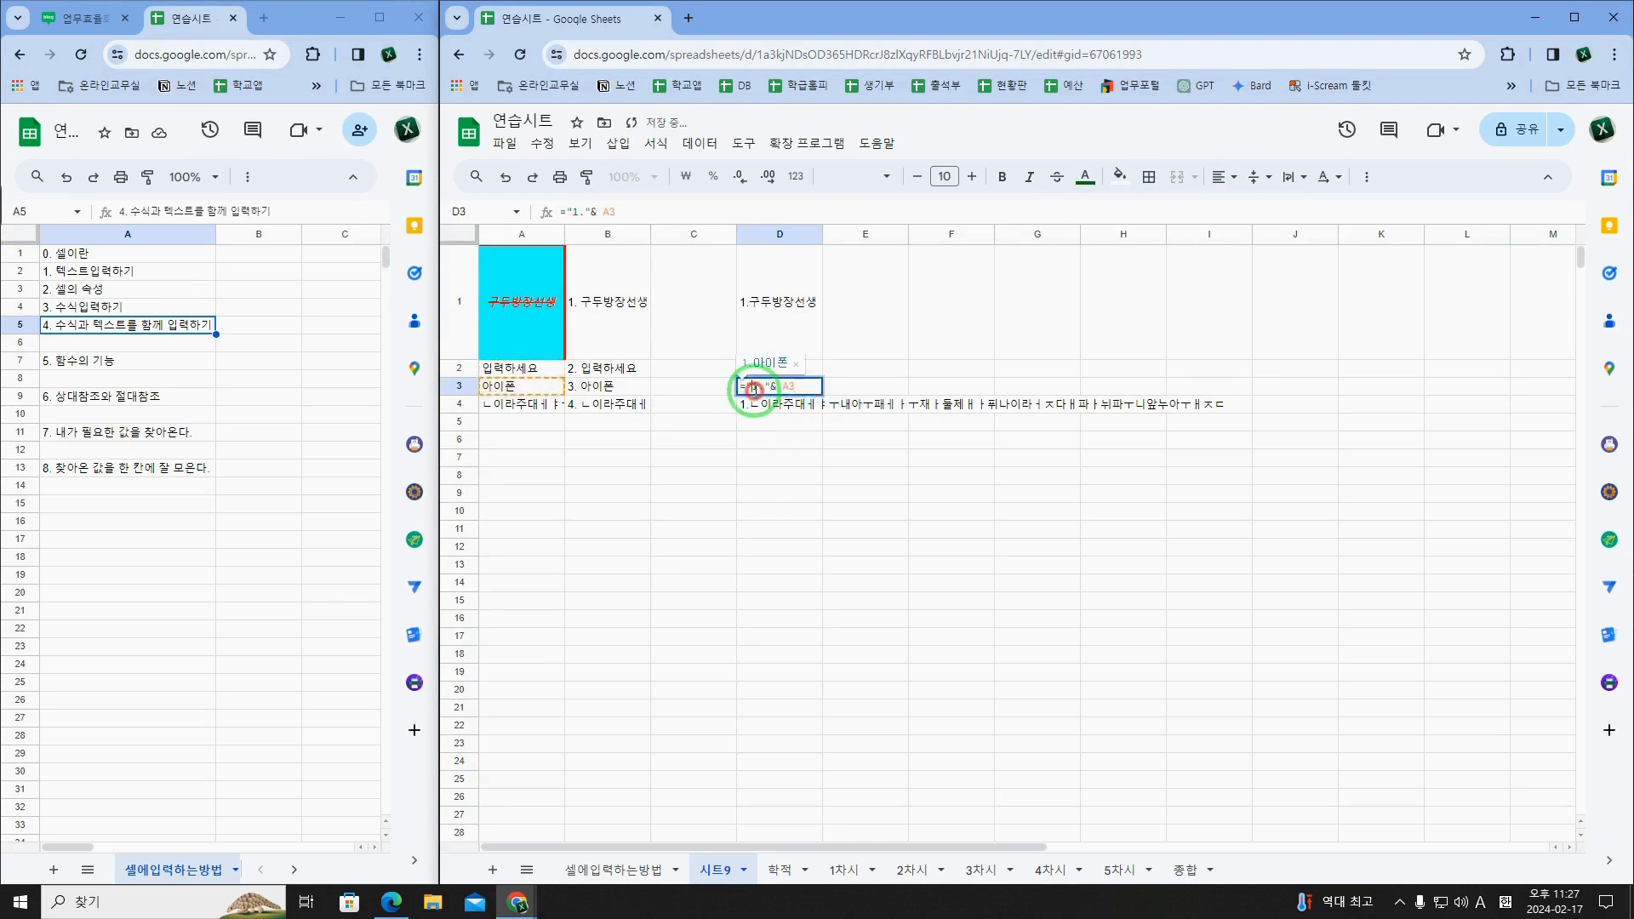
key(Return)
double_click(758, 400)
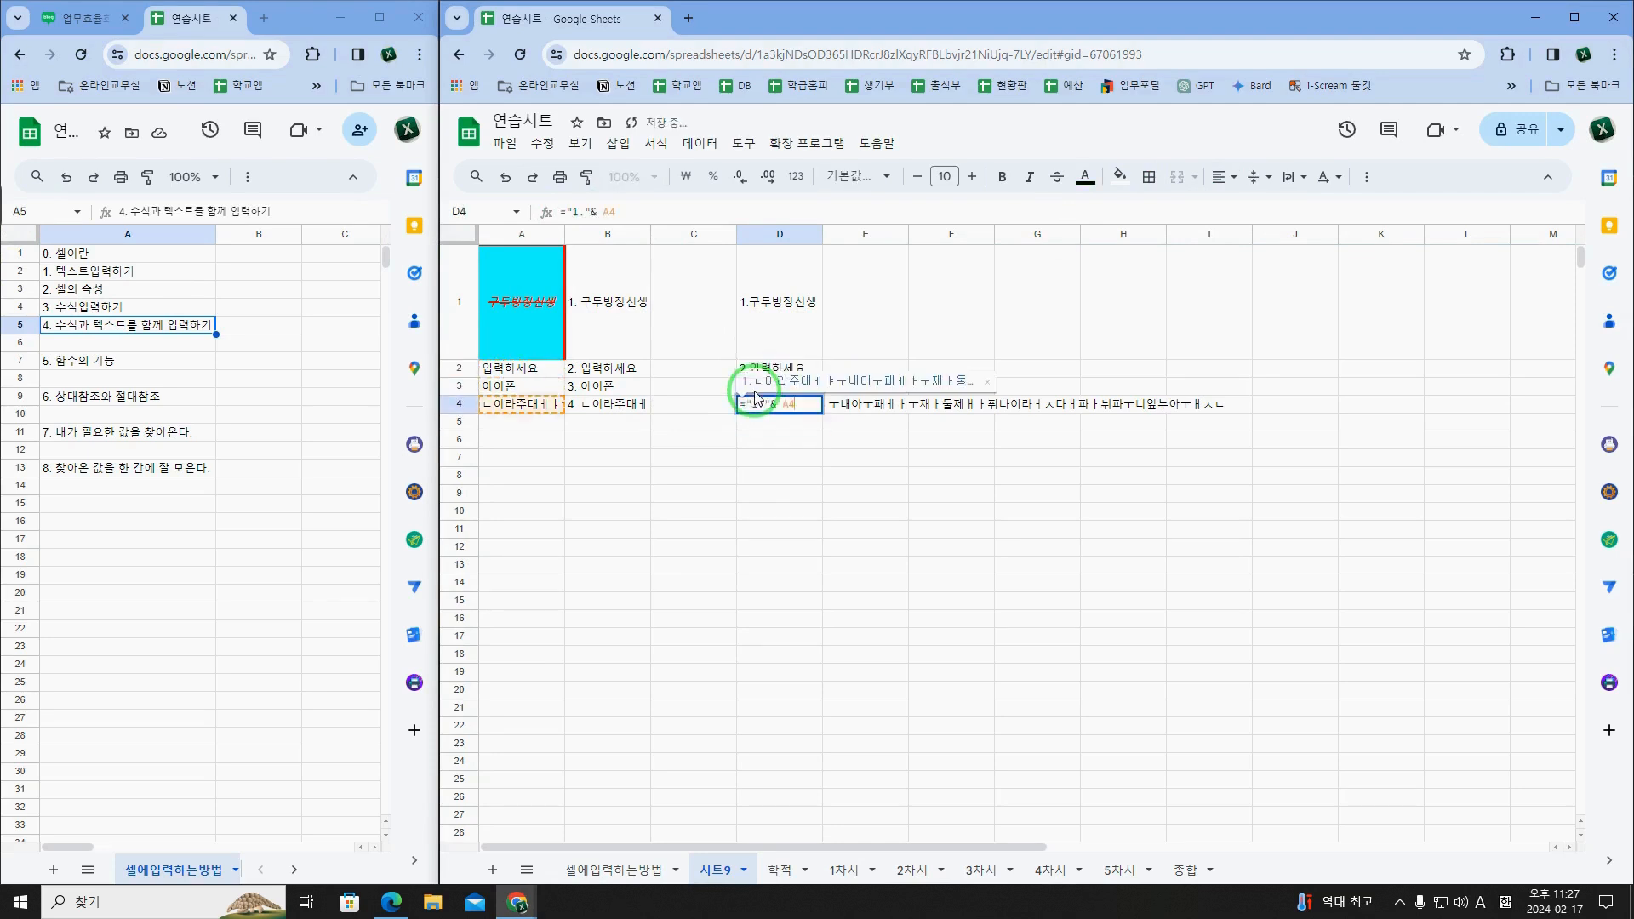
key(Delete)
text(4)
key(Return)
key(Up)
Step: Review the numbered formulas in D1 to D4 and compare D1 with the entry in B1 and the empty cell F1
click(761, 369)
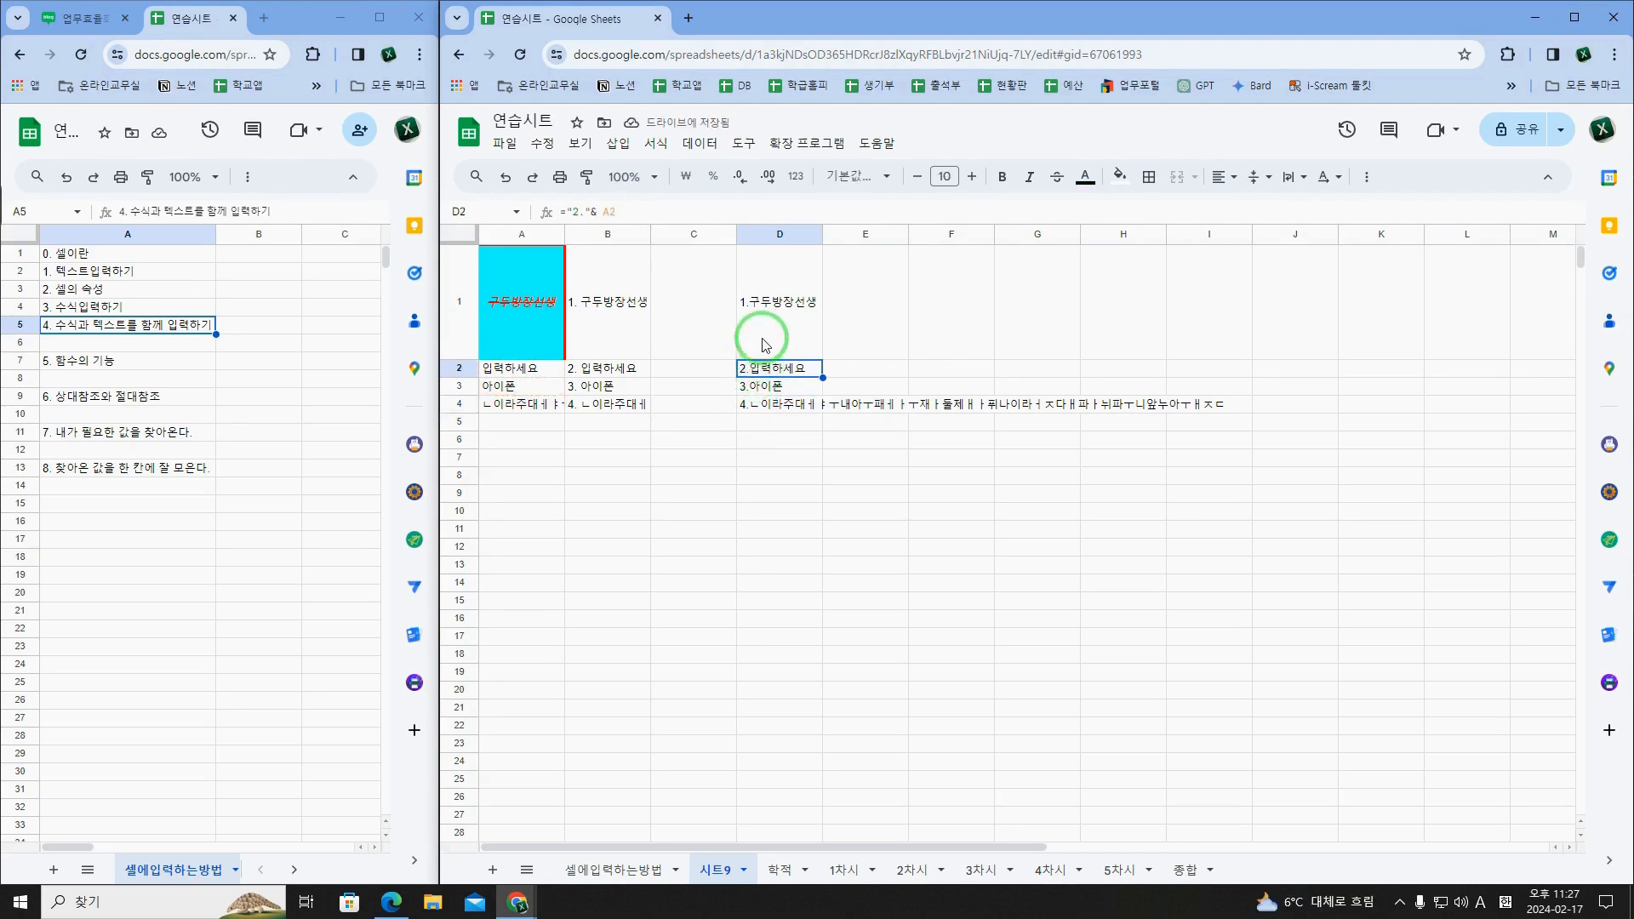
click(769, 390)
click(770, 409)
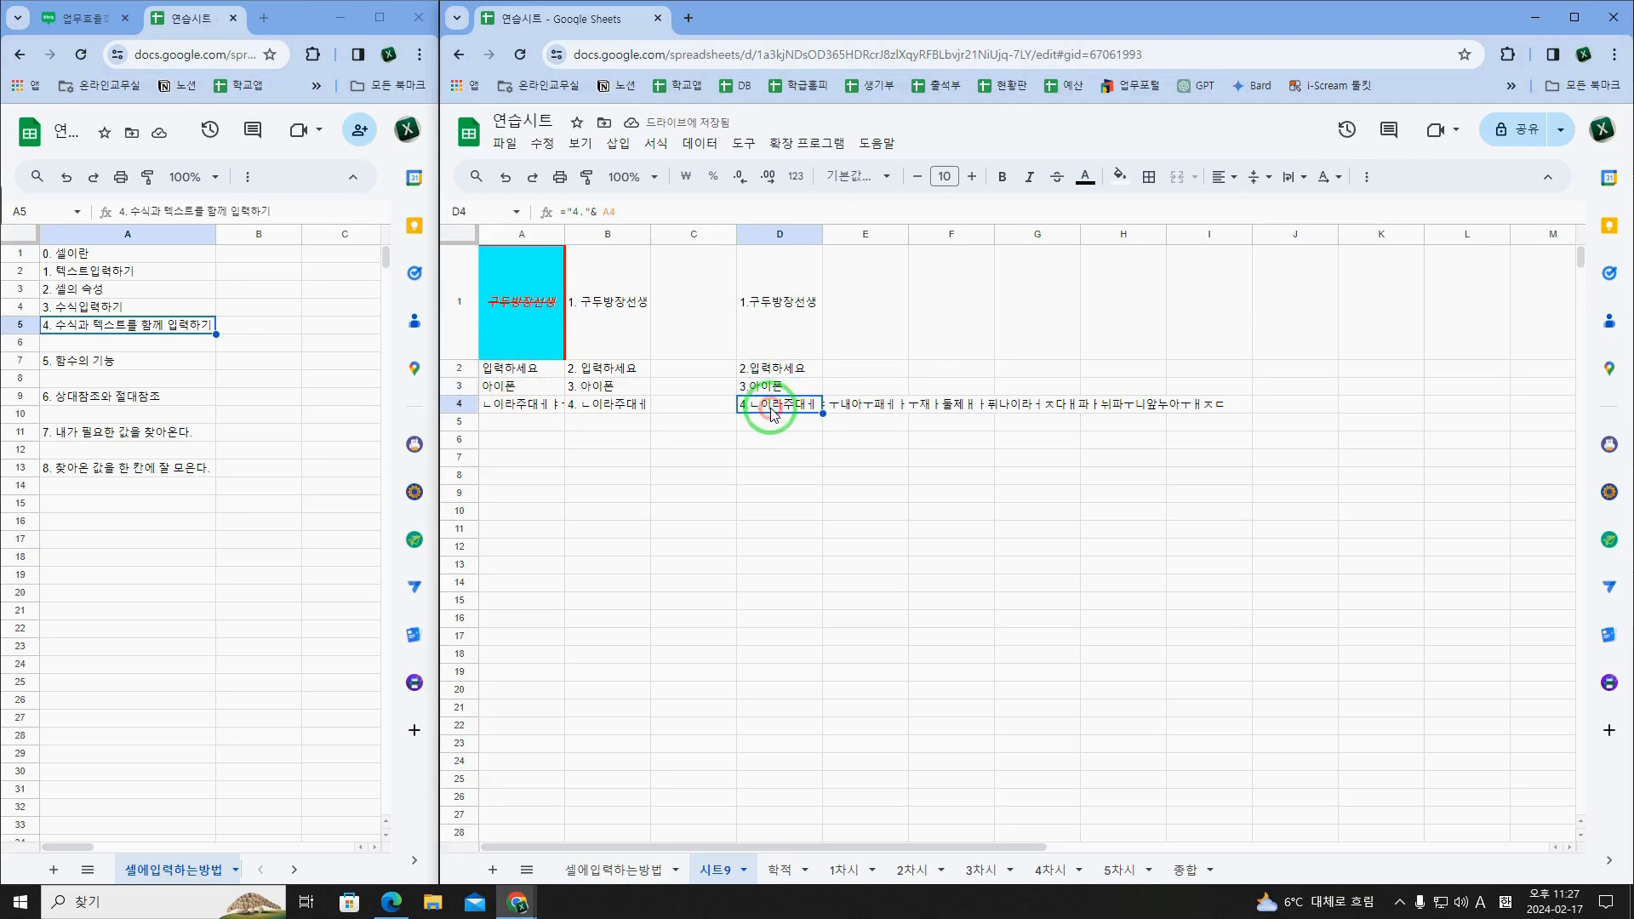
click(773, 337)
click(838, 338)
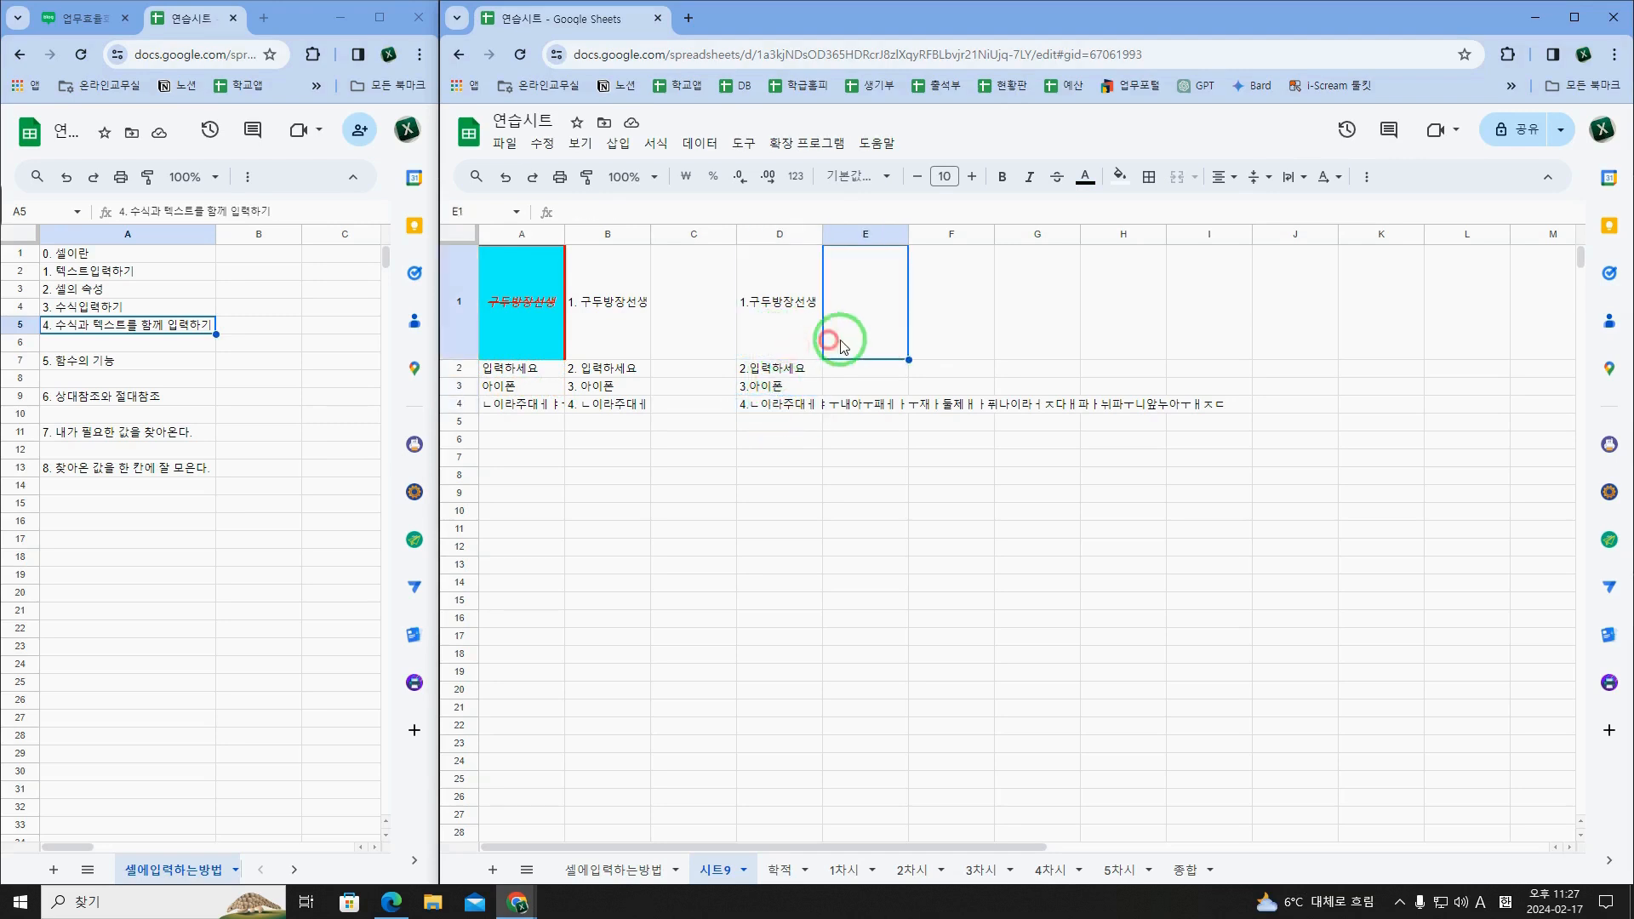
click(953, 332)
click(791, 325)
click(947, 330)
click(808, 316)
click(936, 319)
click(766, 321)
click(638, 314)
click(784, 317)
click(938, 308)
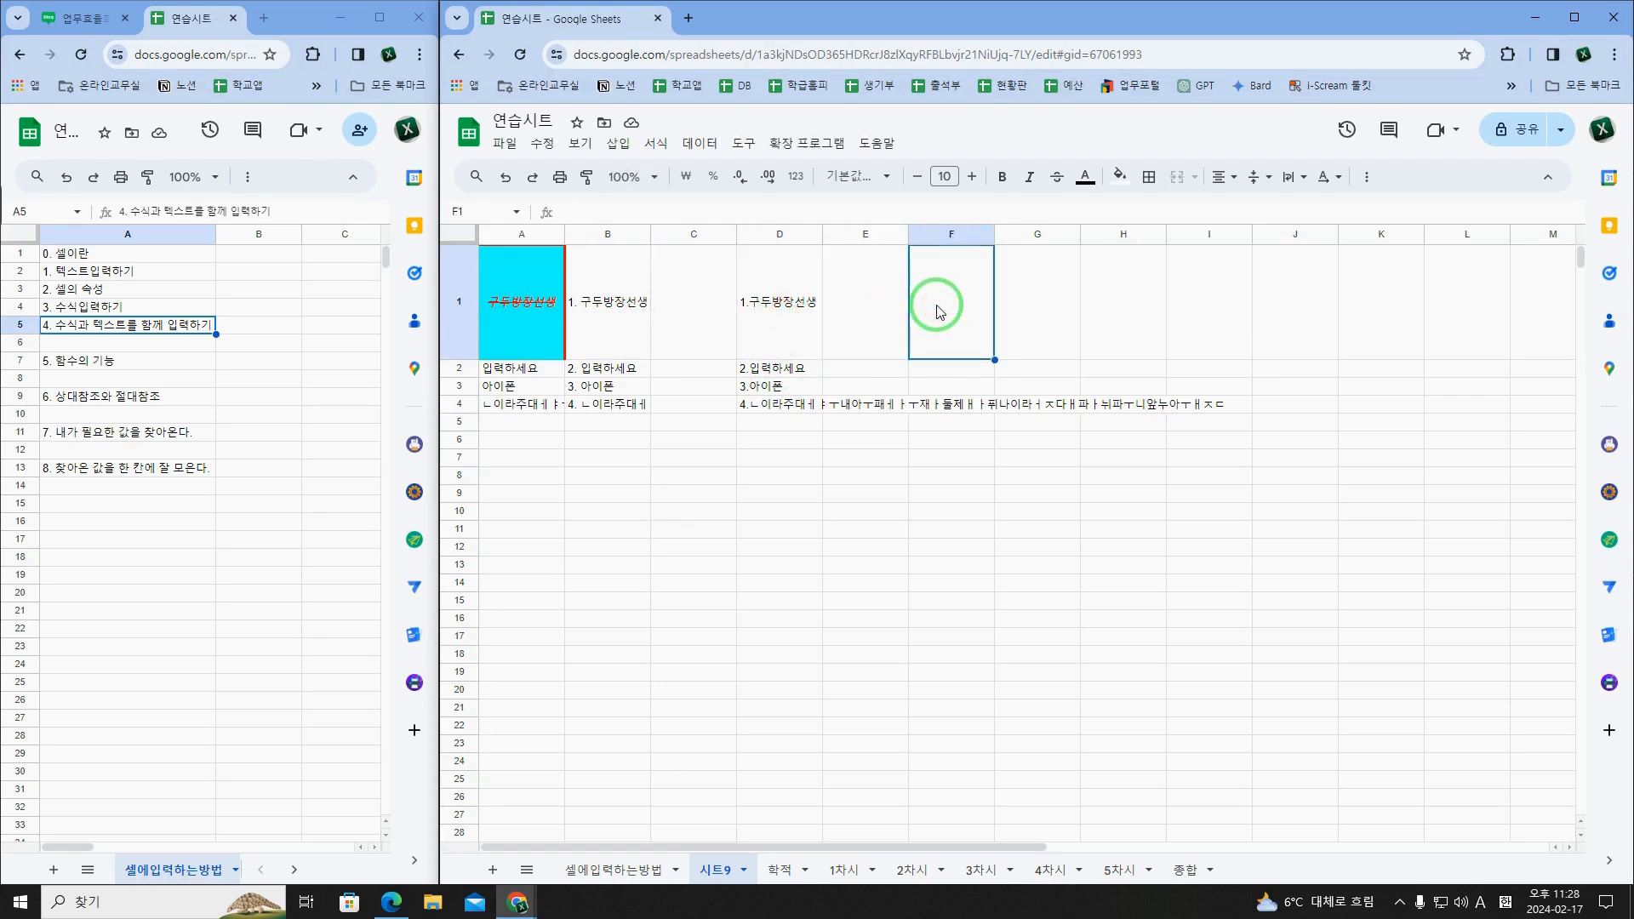
click(625, 321)
click(785, 321)
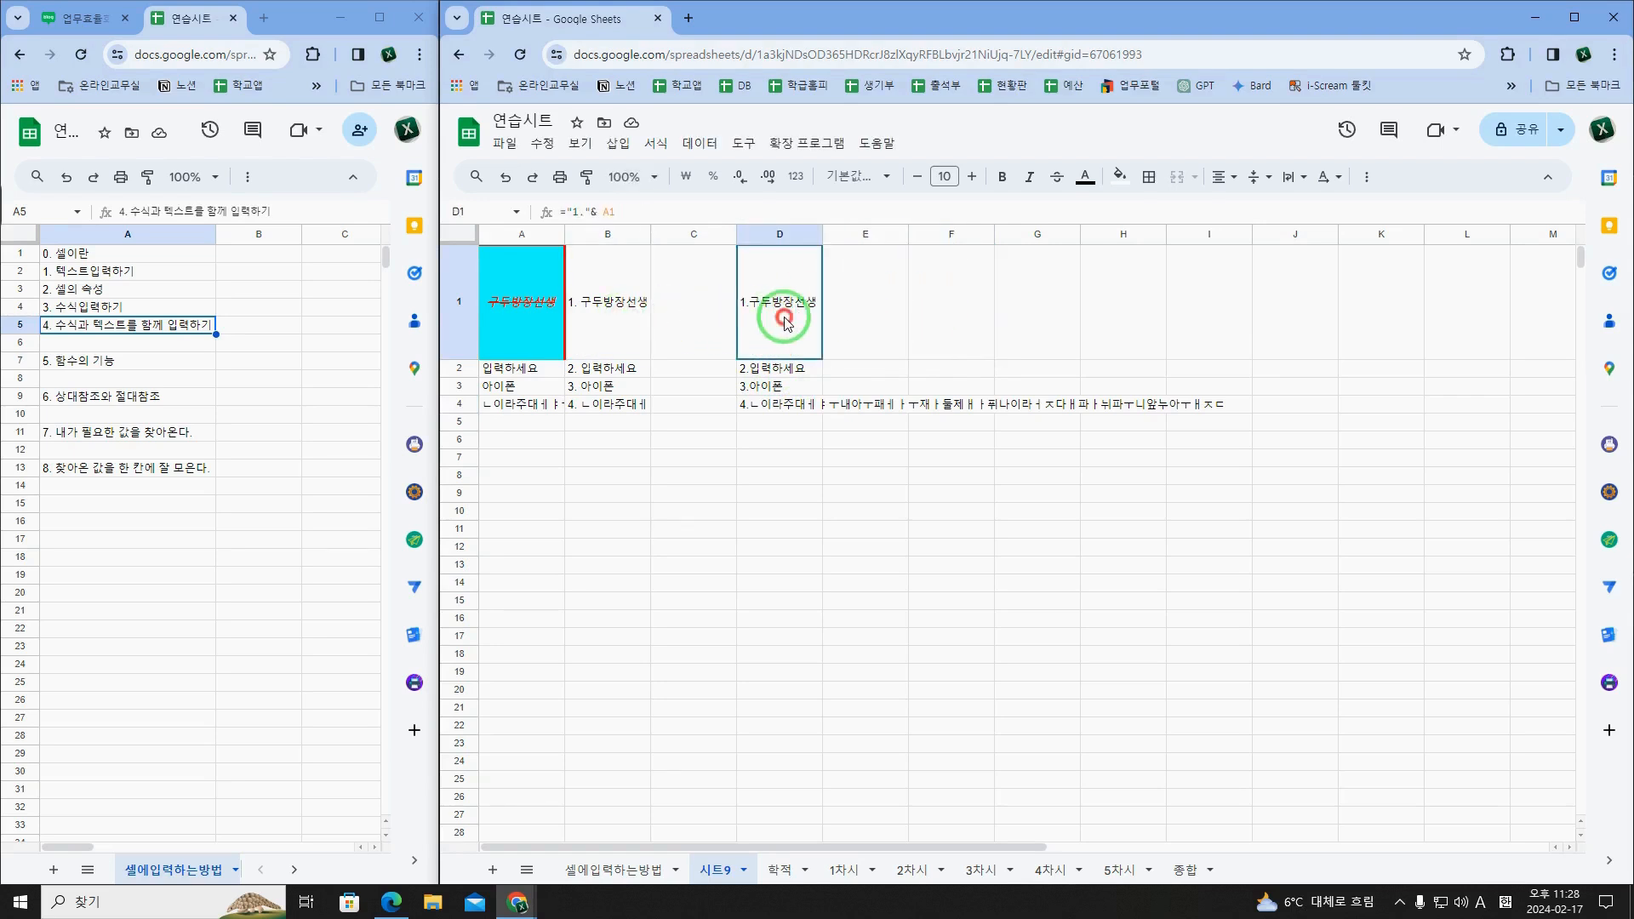
click(951, 303)
click(806, 321)
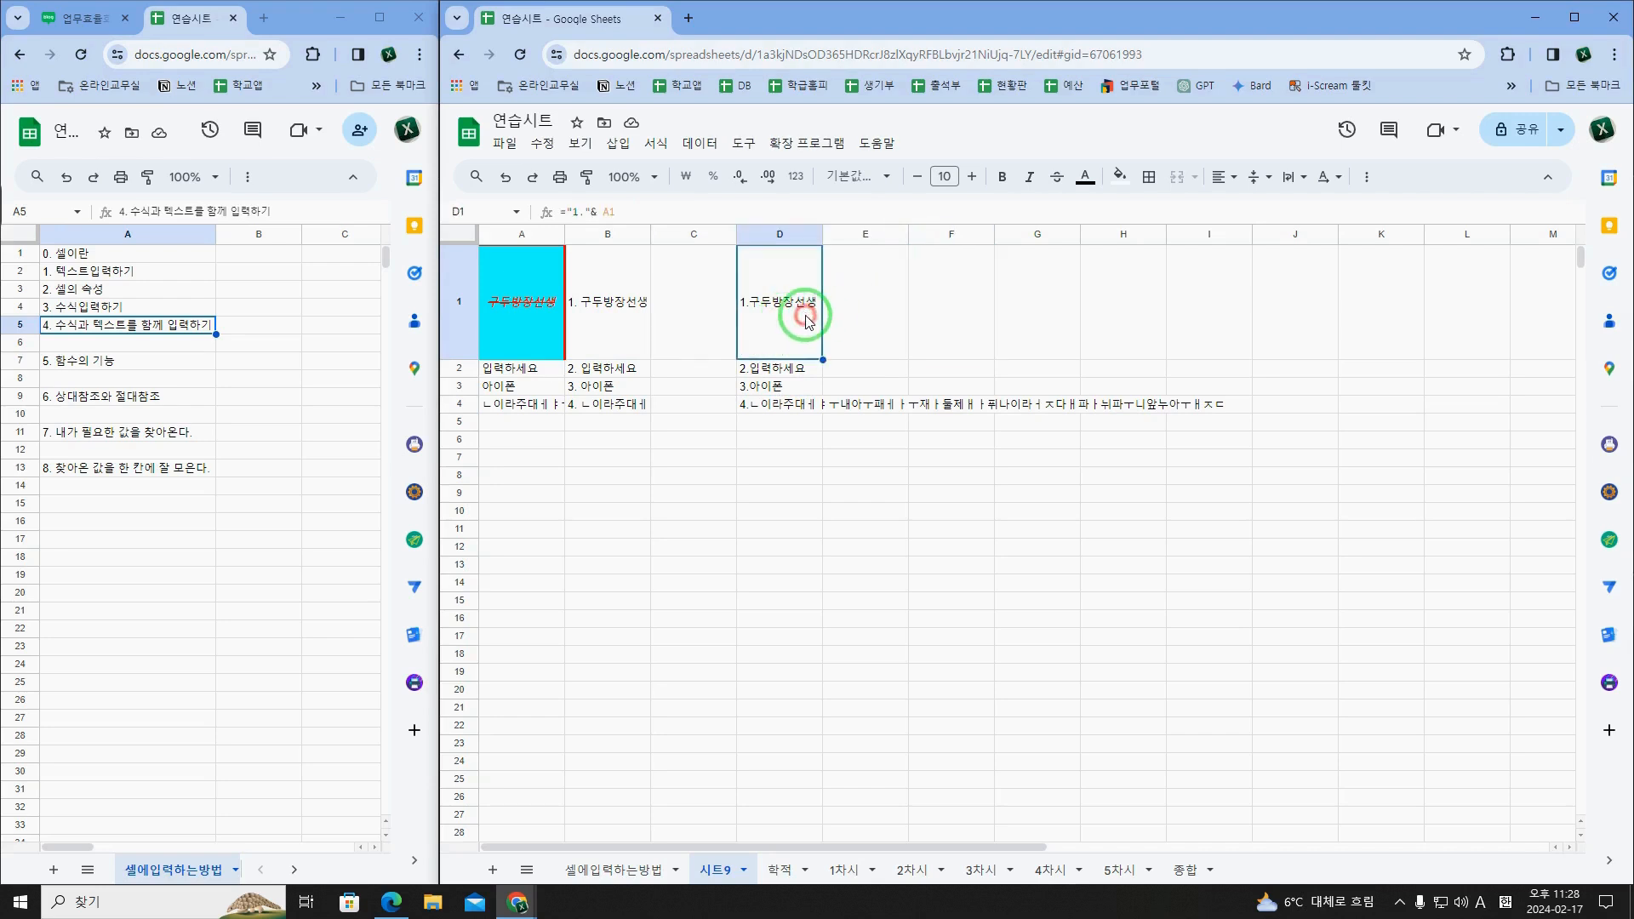
Step: Select the topic "5. 함수의 기능" in A7 of 셀에입력하는방법, and return to D1 of 시트9
click(73, 368)
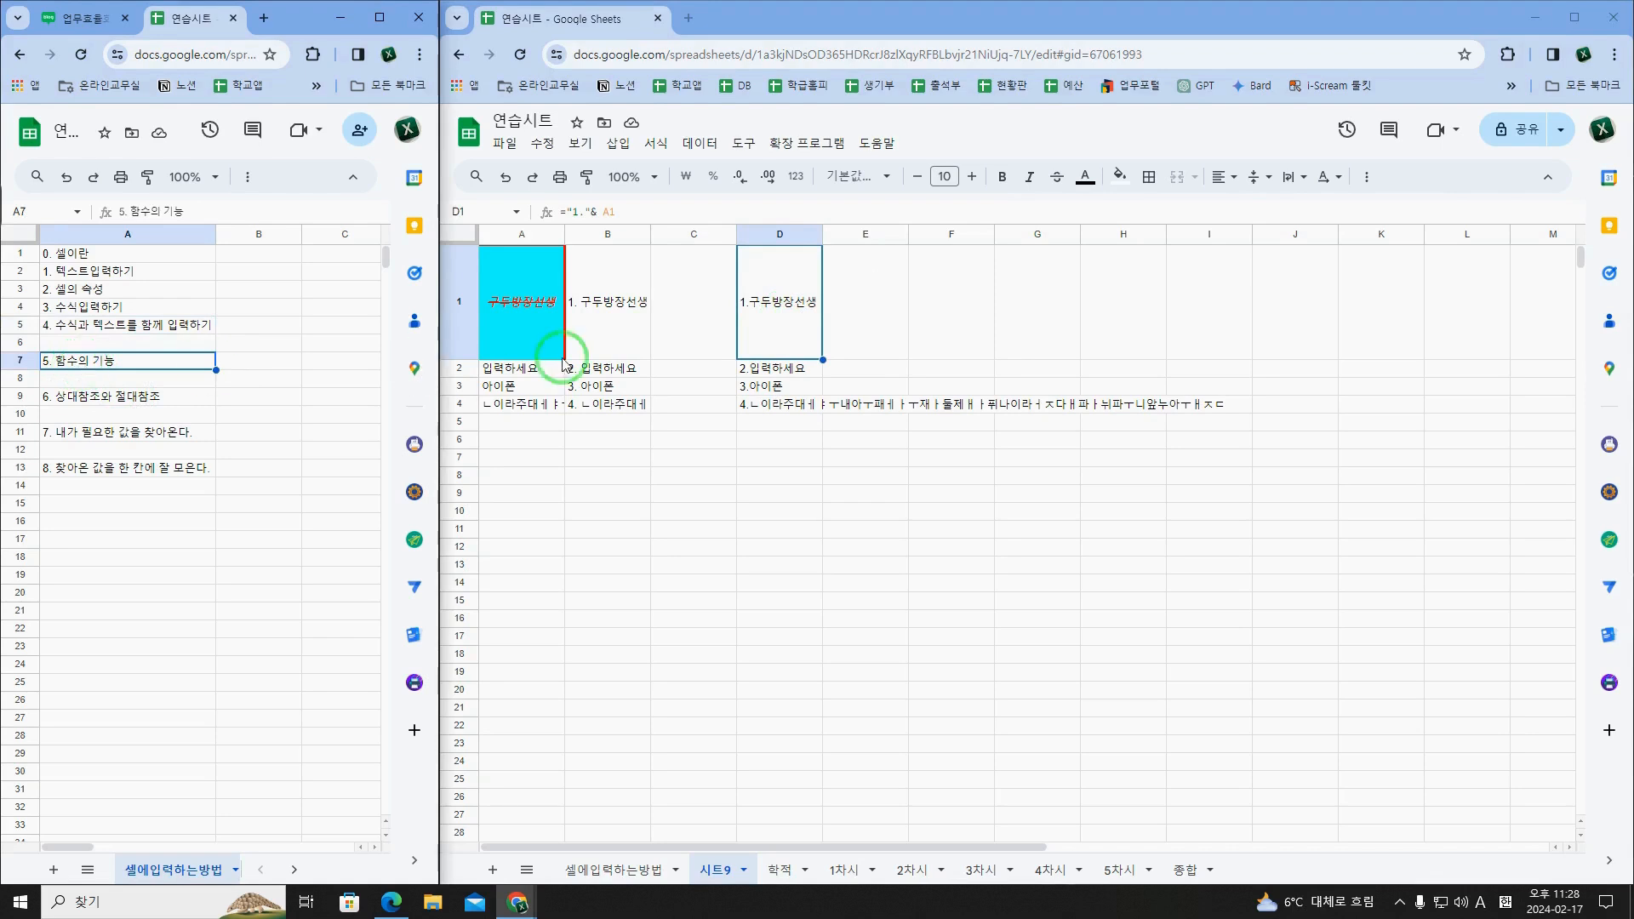
click(806, 321)
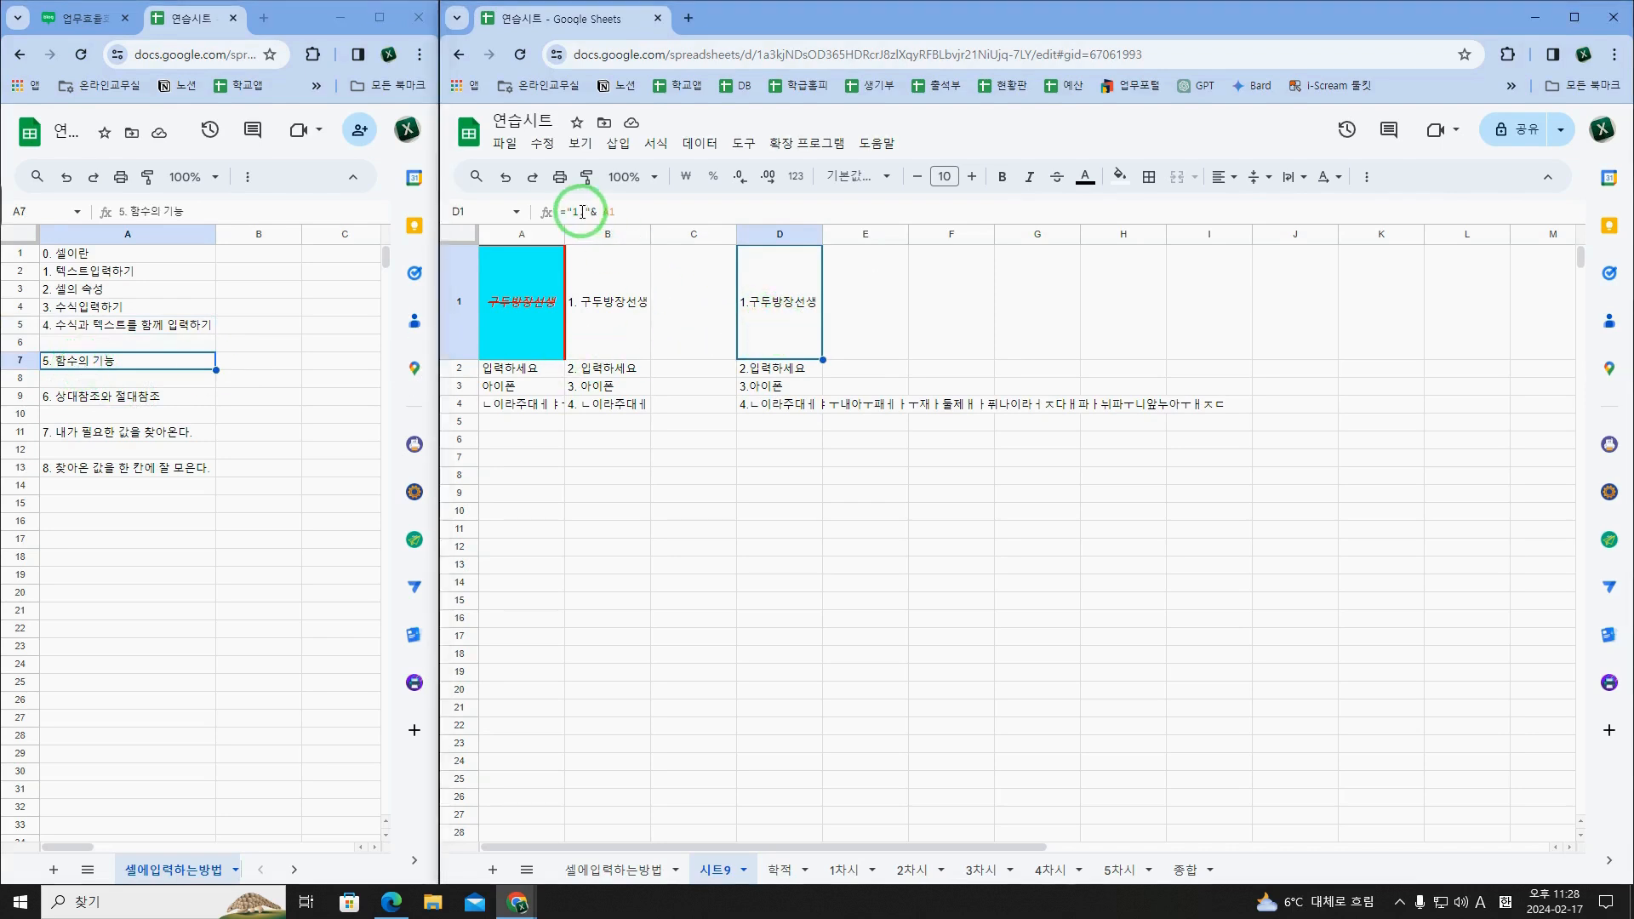
click(925, 331)
click(801, 339)
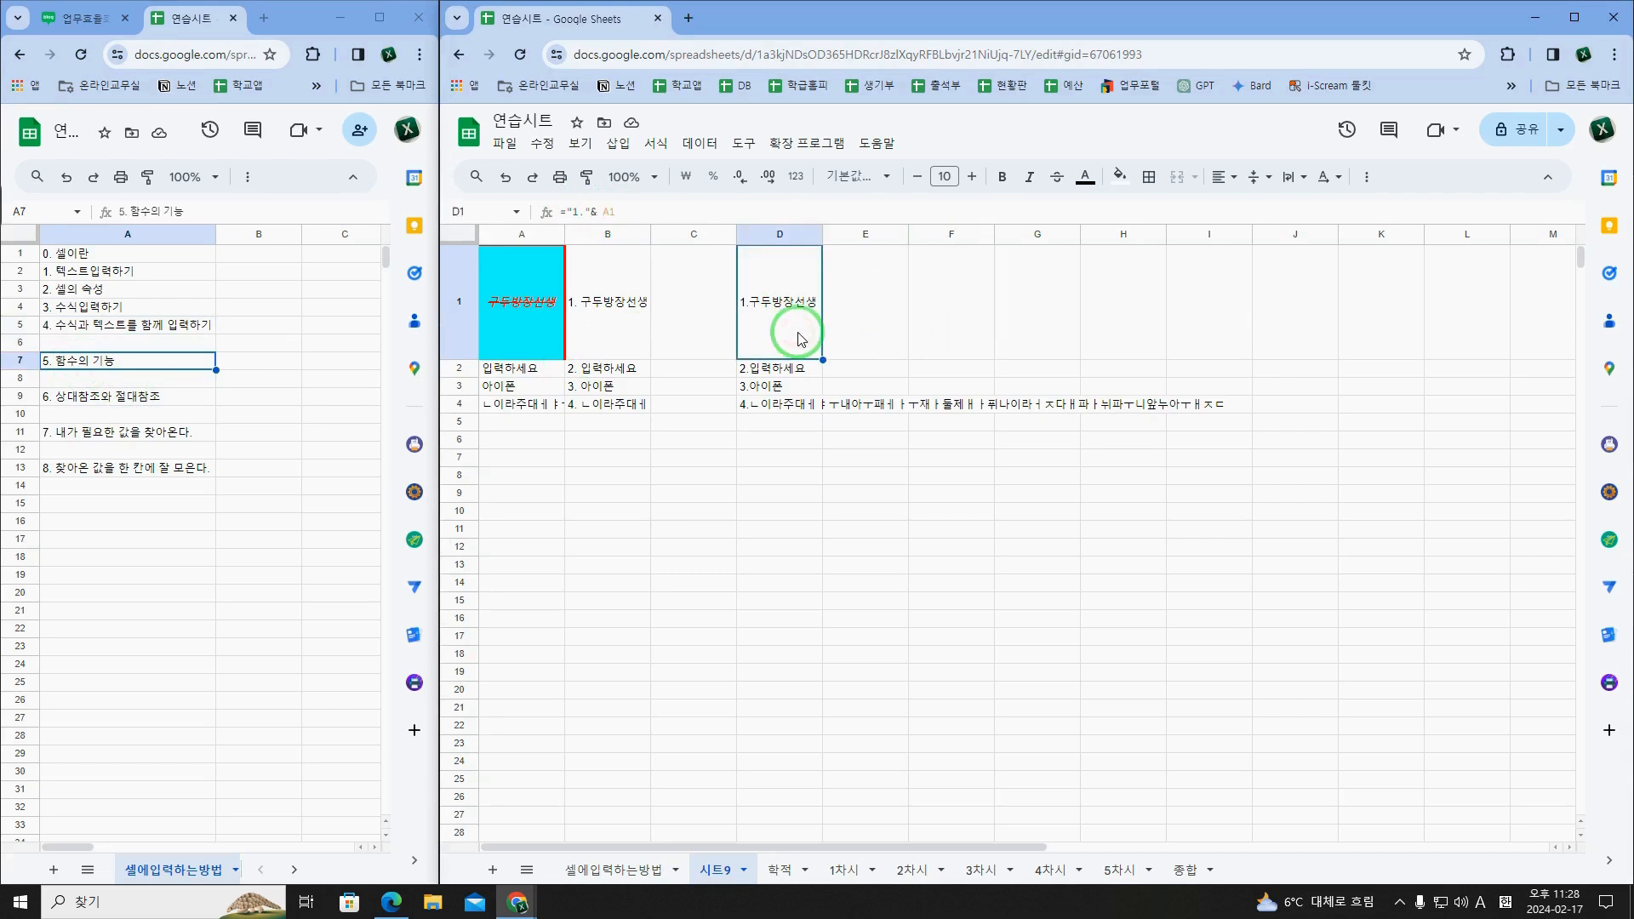
Step: Compare the numbers in column D's formulas with the sheet's row numbers, and examine row 1 and cells A2 to A4
key(Down)
key(Down)
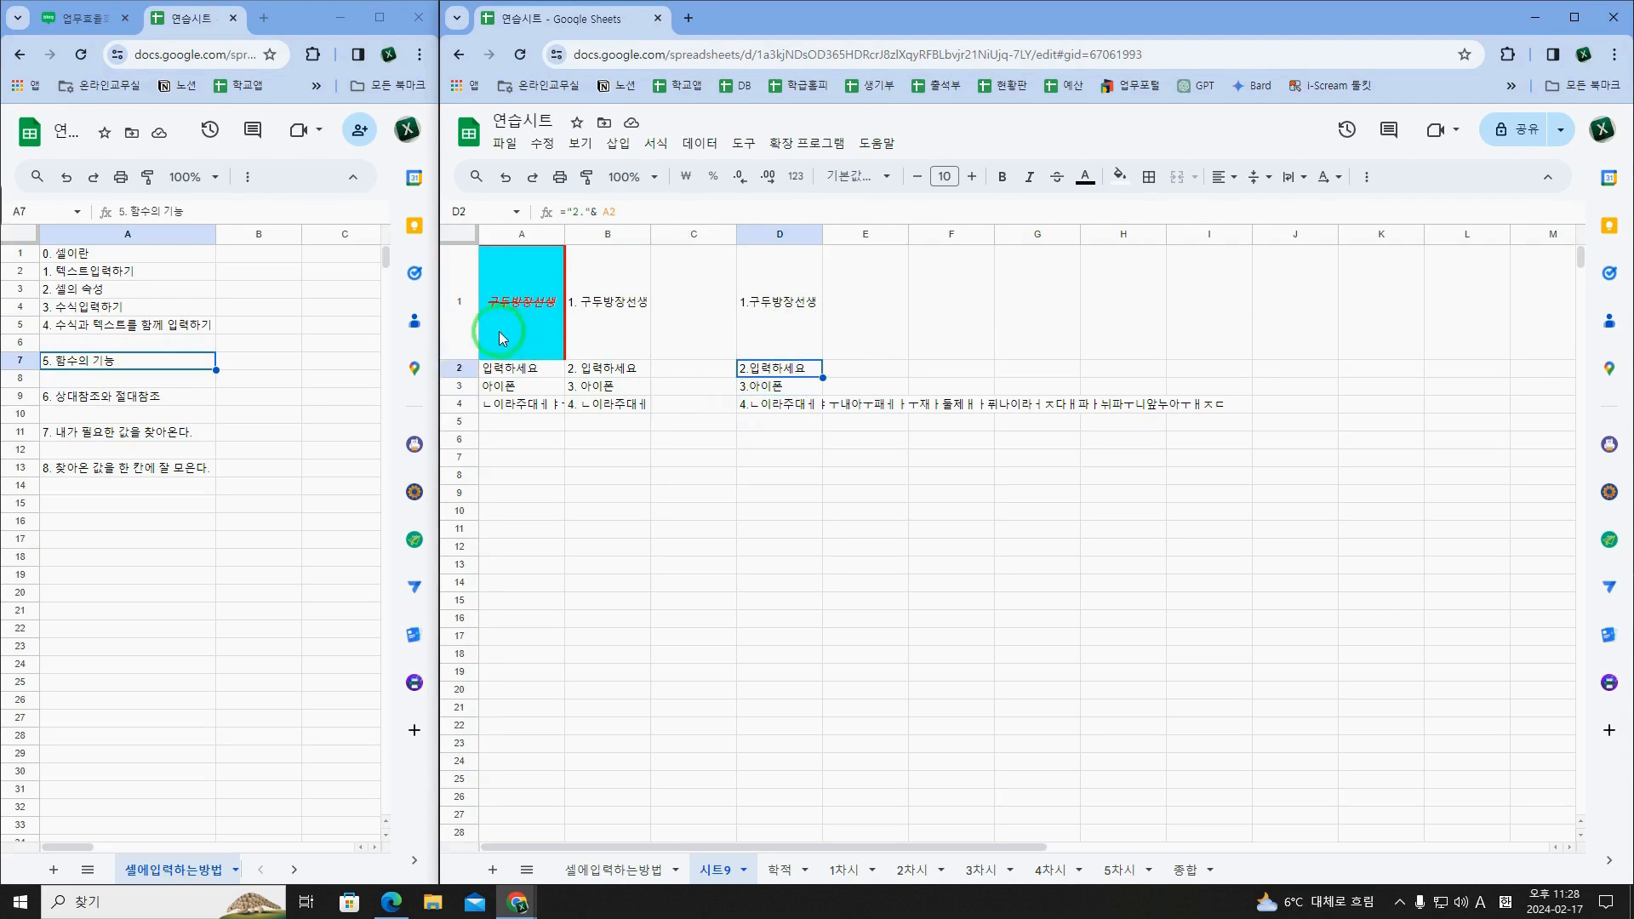
key(Up)
key(Up)
key(Down)
key(Down)
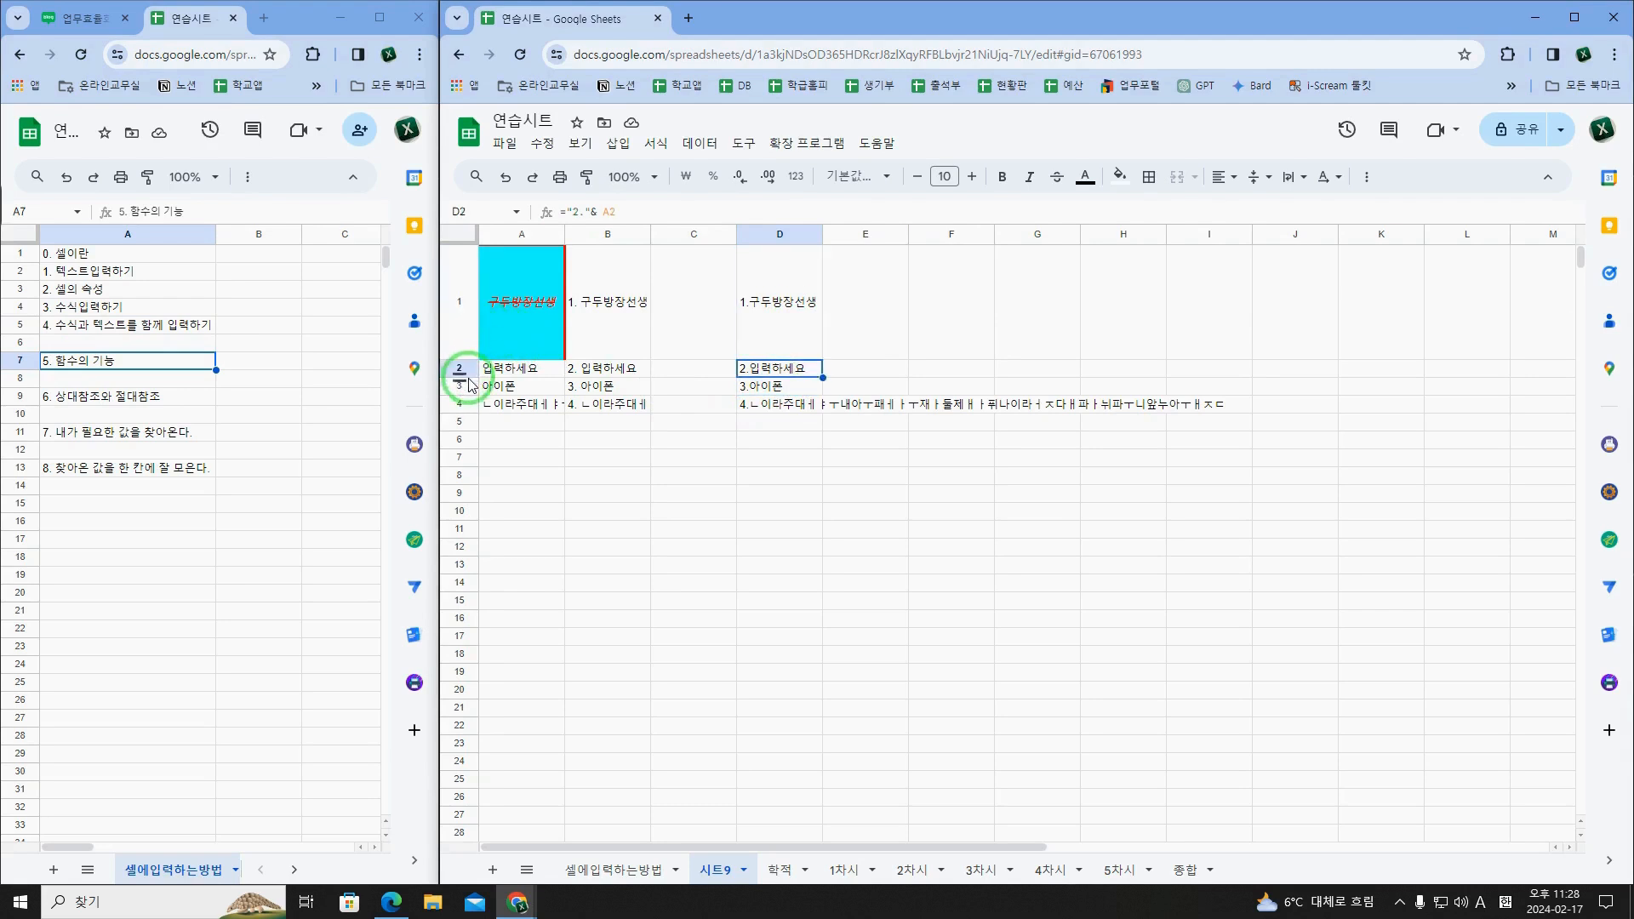
key(Down)
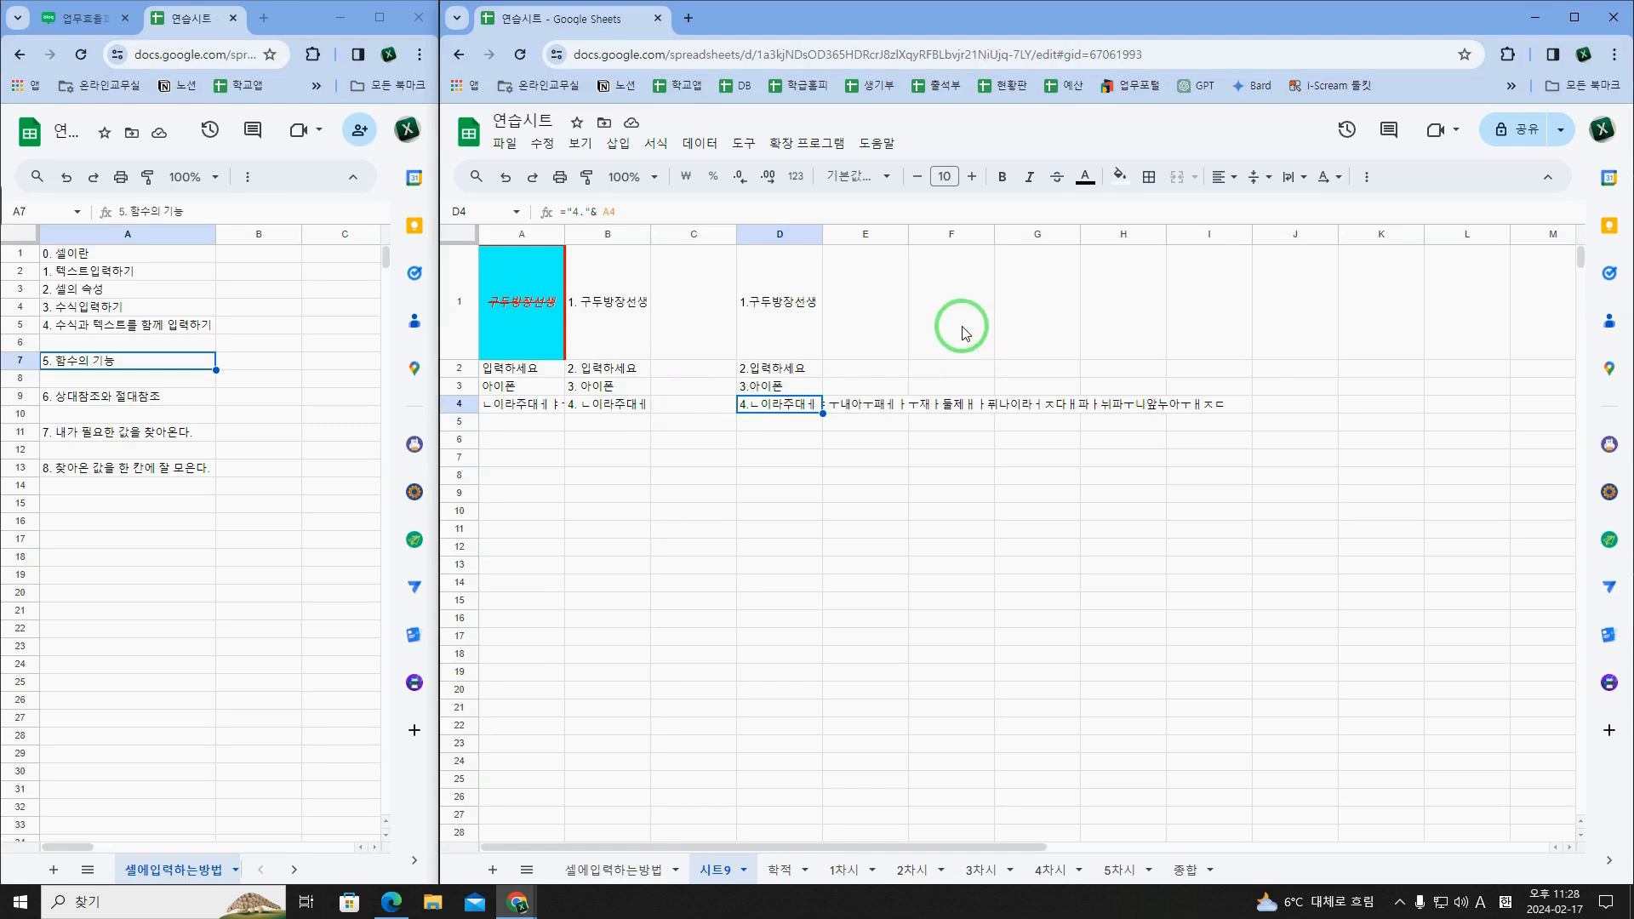
click(464, 332)
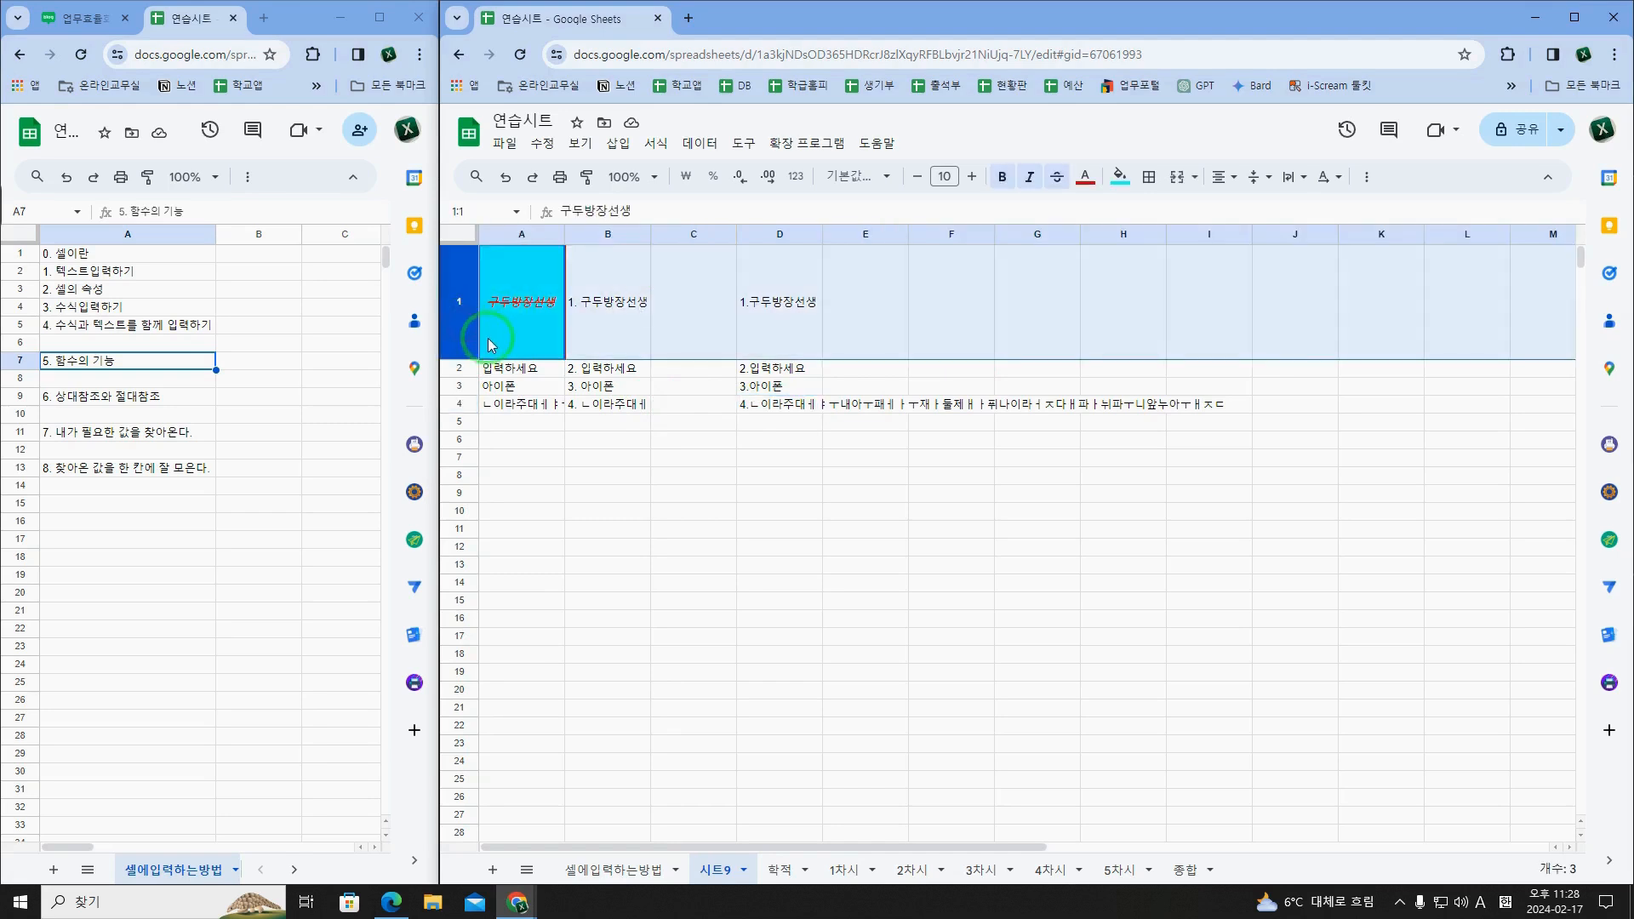
click(532, 365)
key(Down)
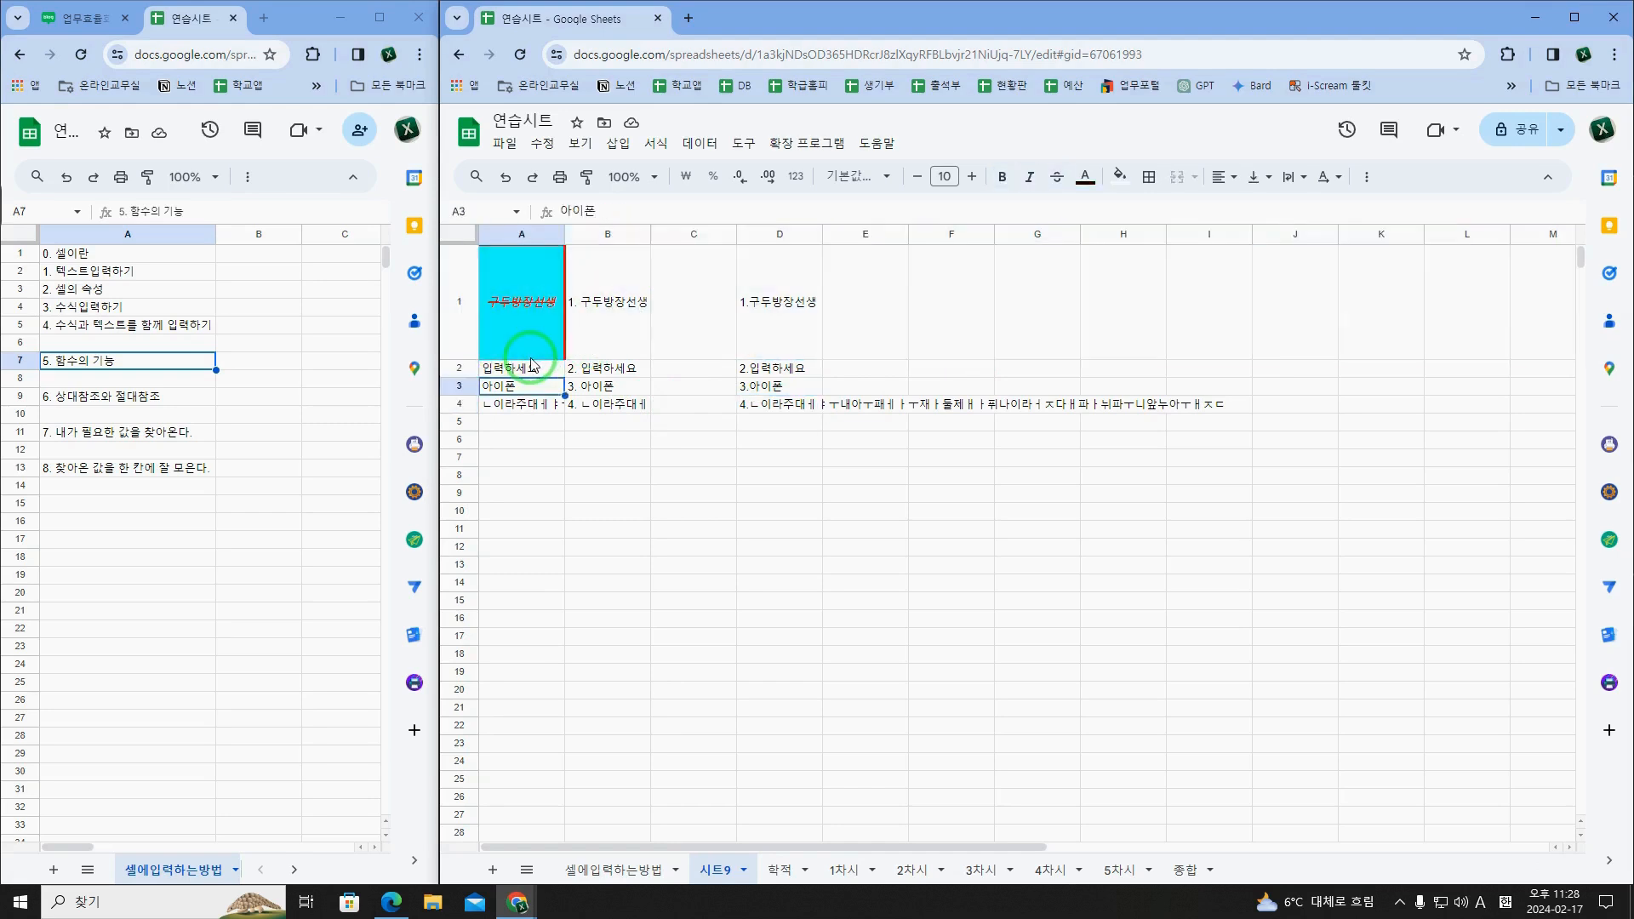
key(Down)
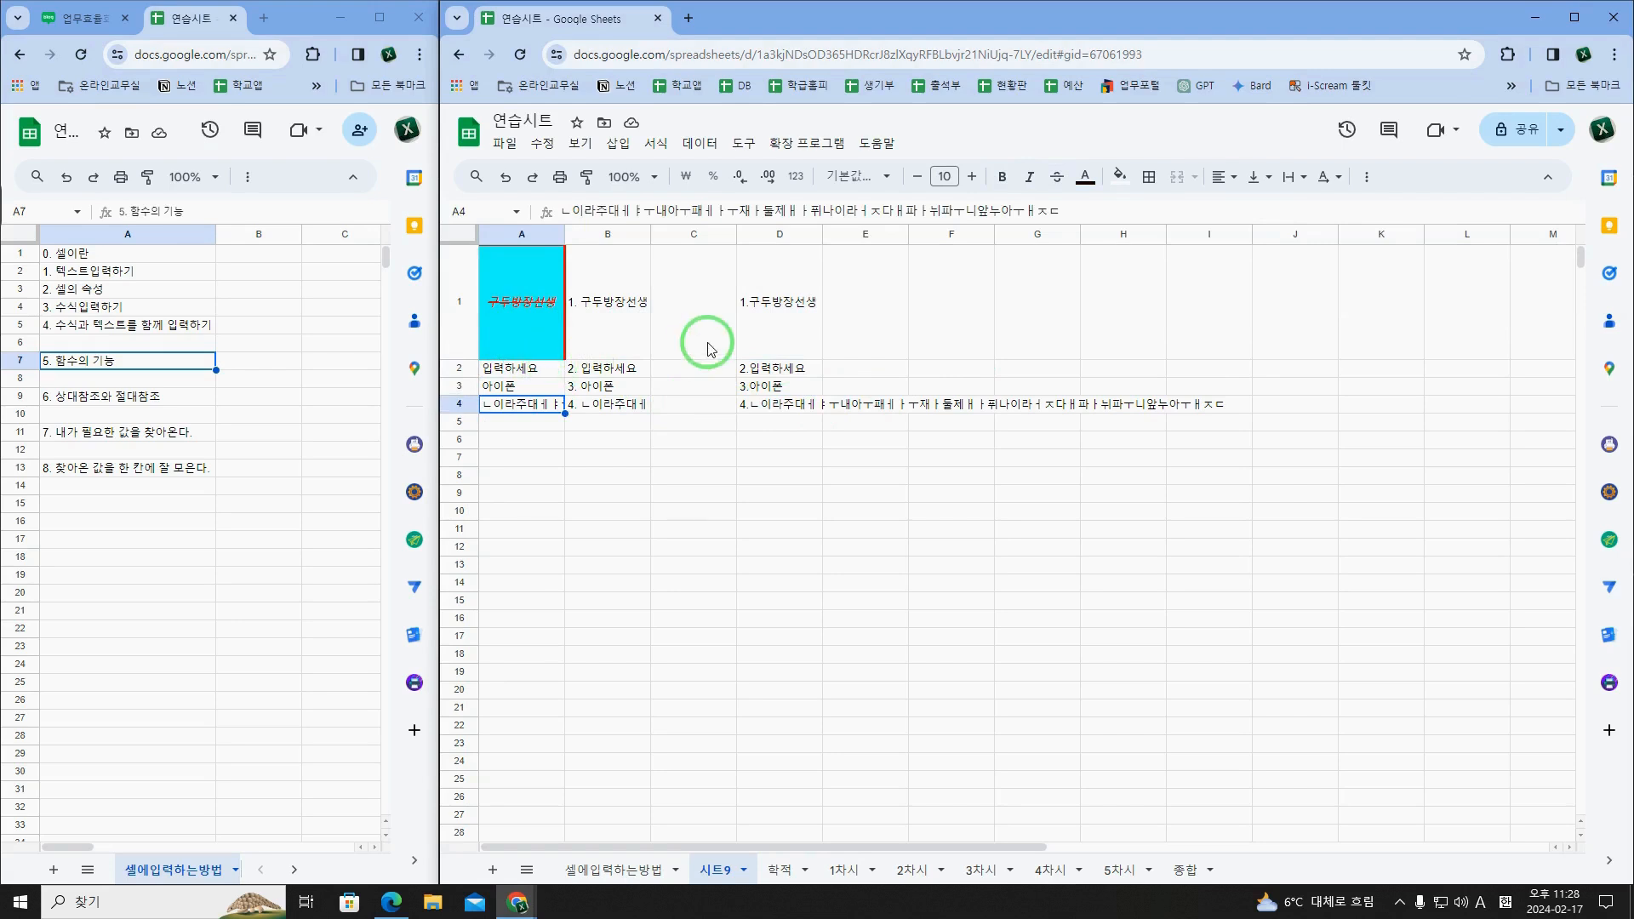
Step: Enter =ROW(A1) in F1, consulting the function help's explanation of the row number
click(950, 336)
text(=)
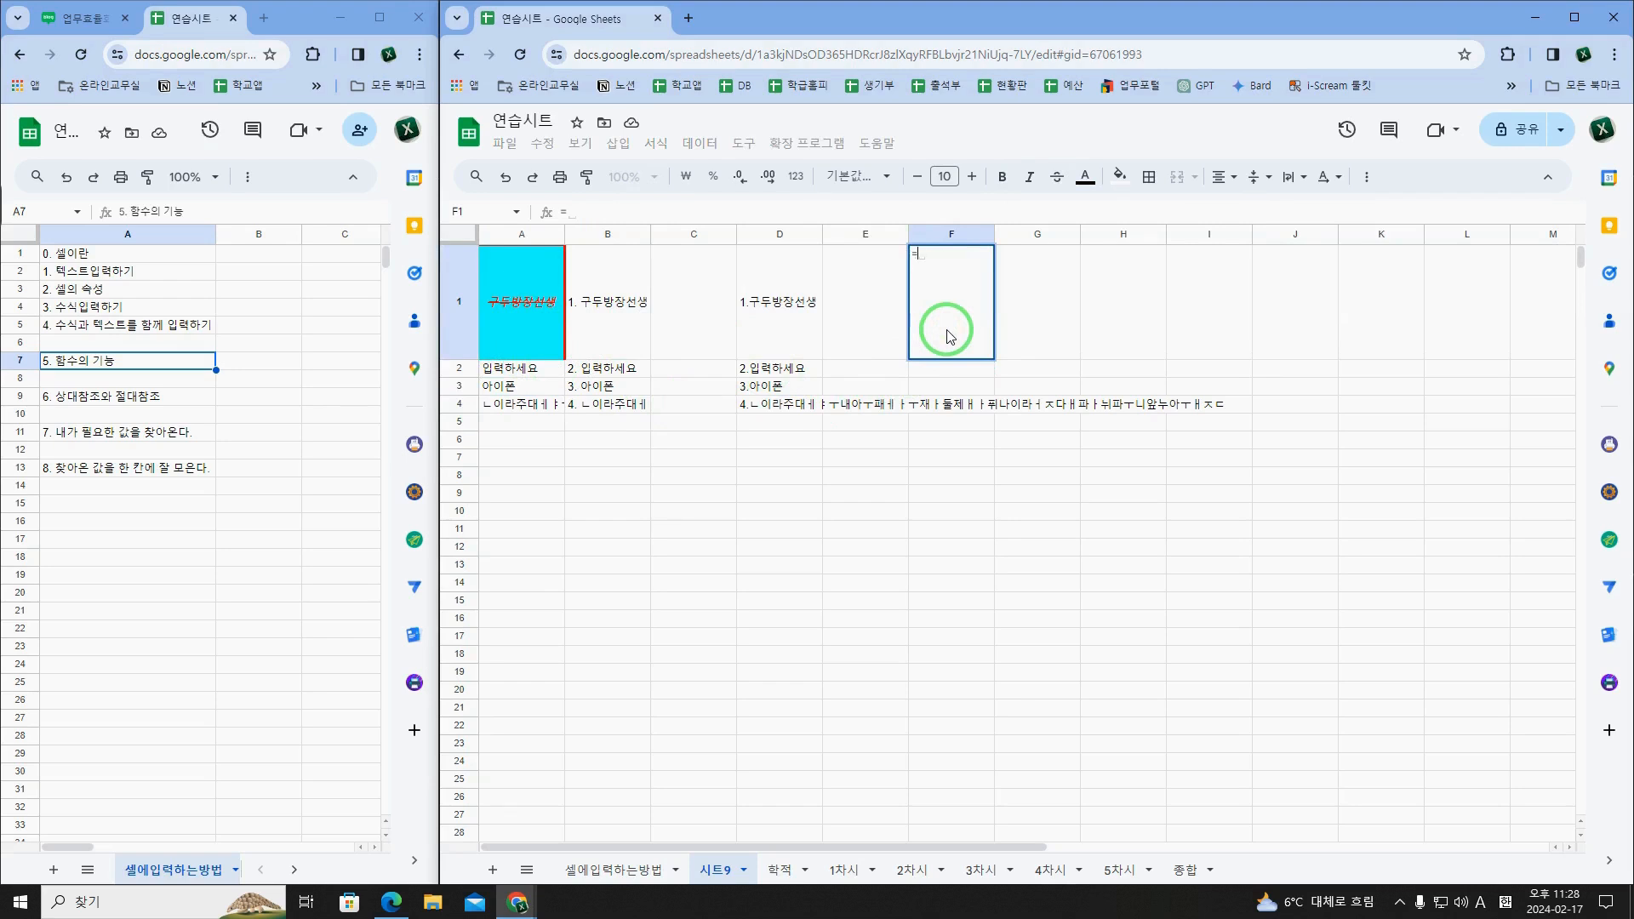
text(ROW)
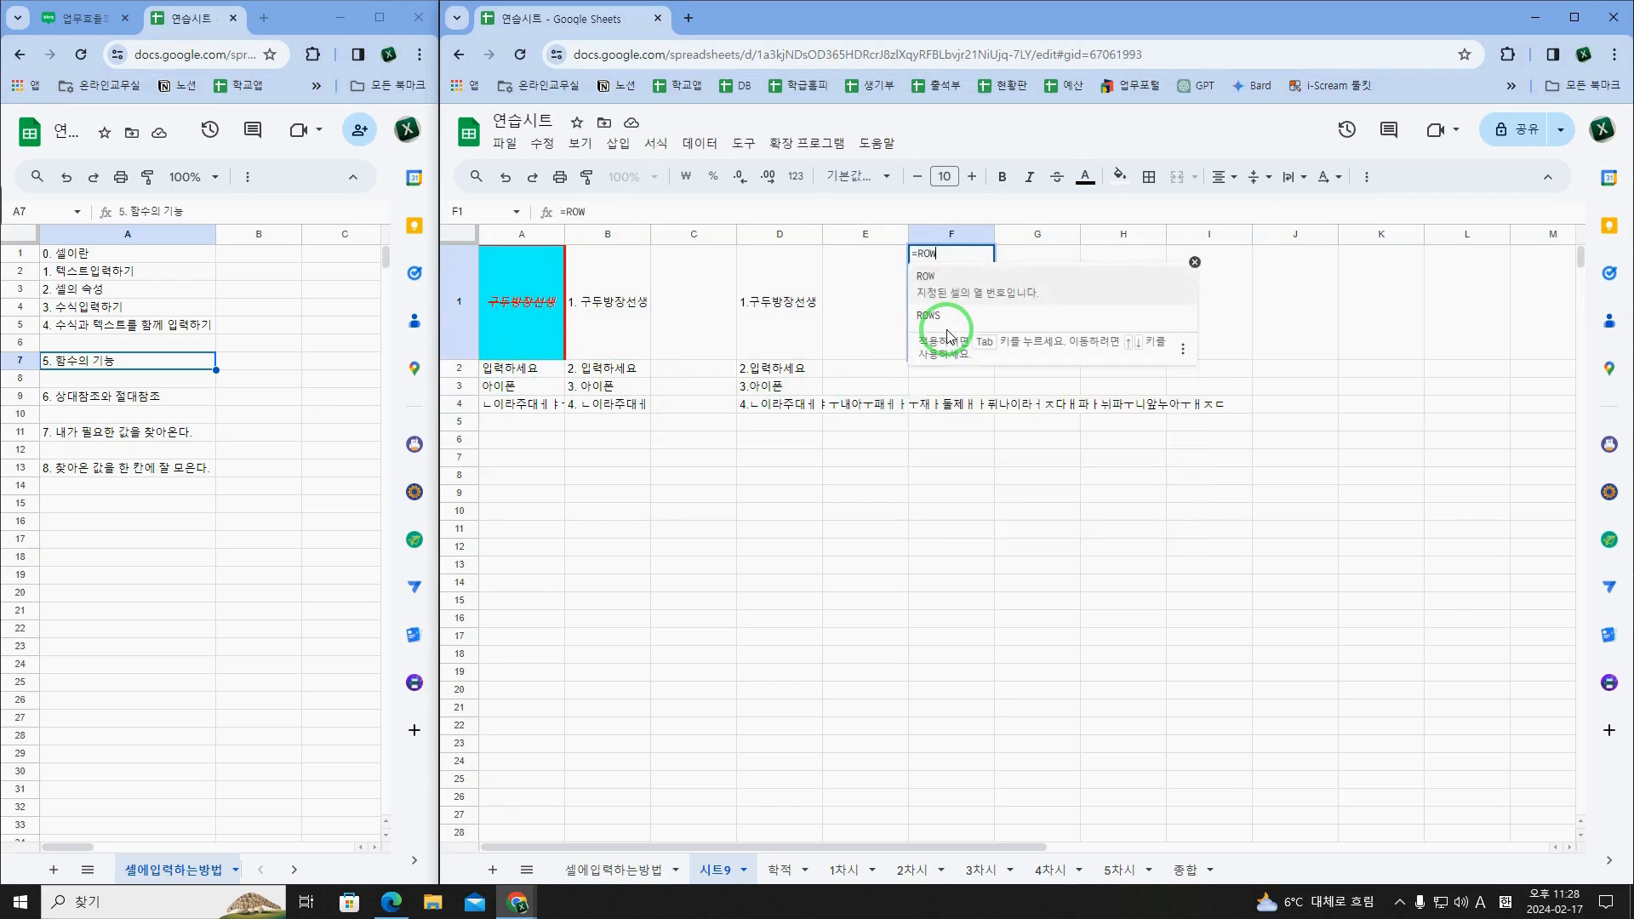
text(()
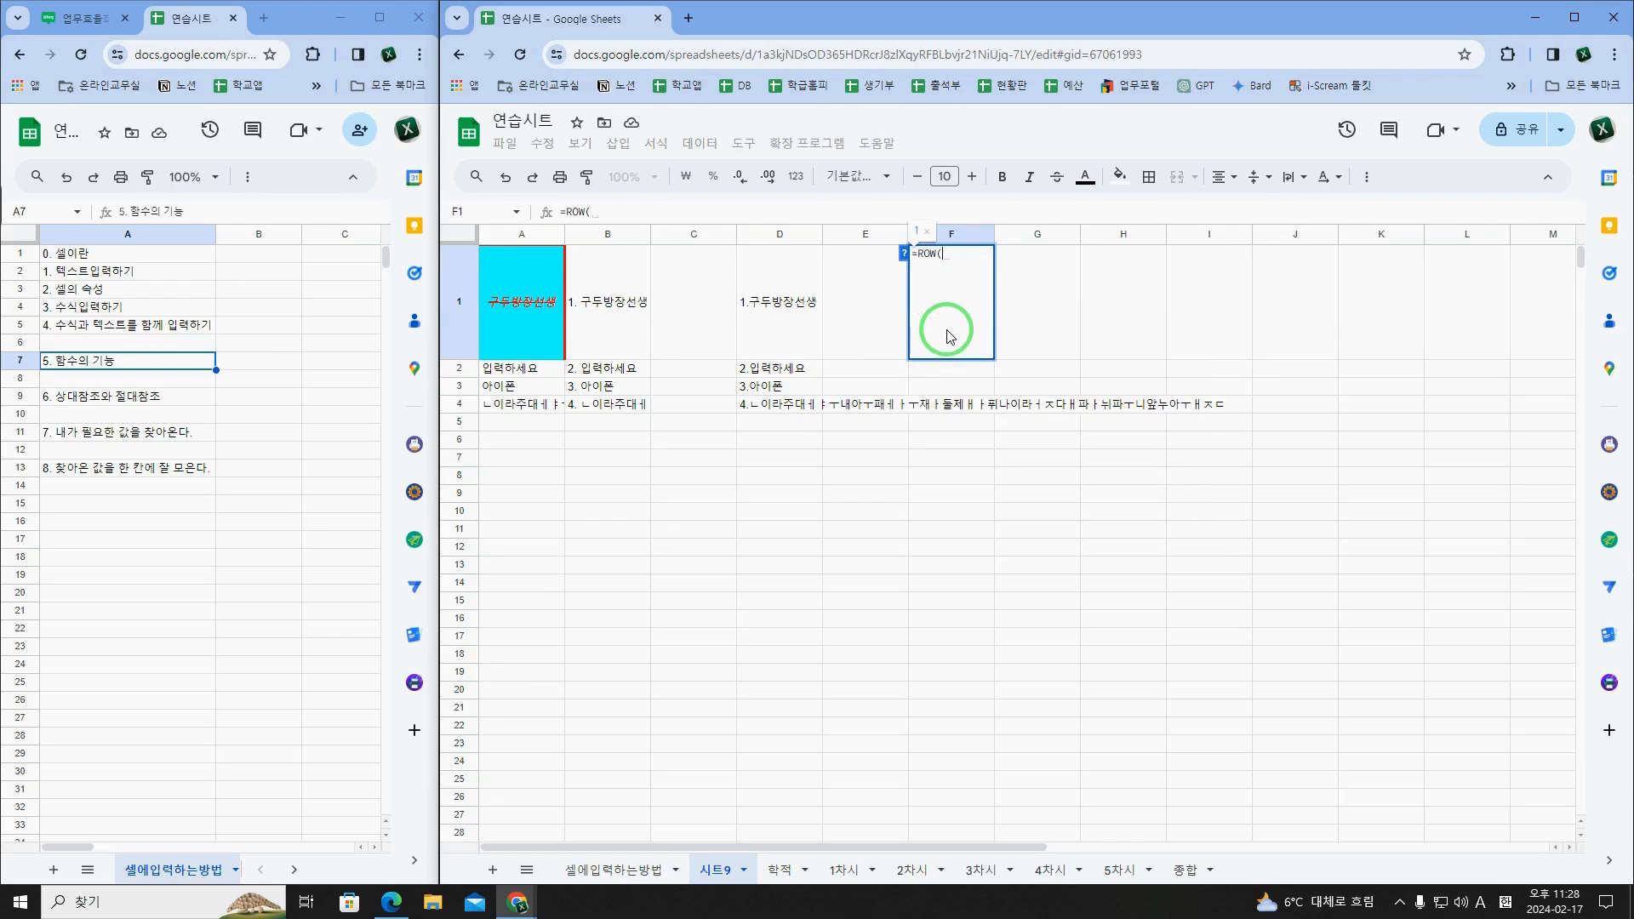
click(904, 253)
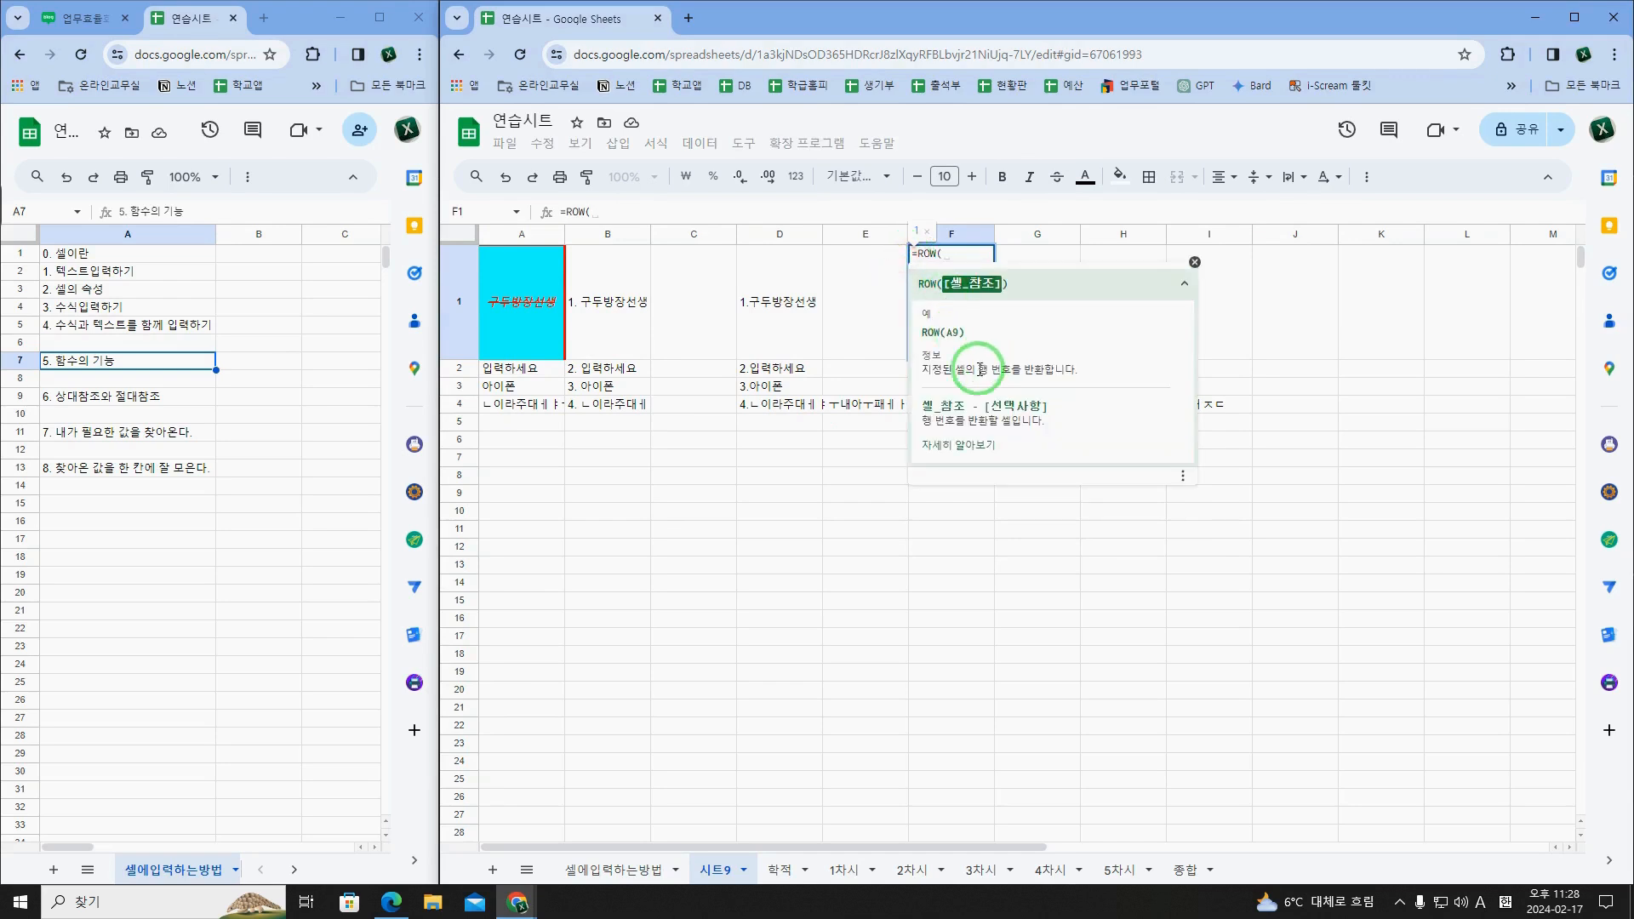
drag(967, 368, 1008, 373)
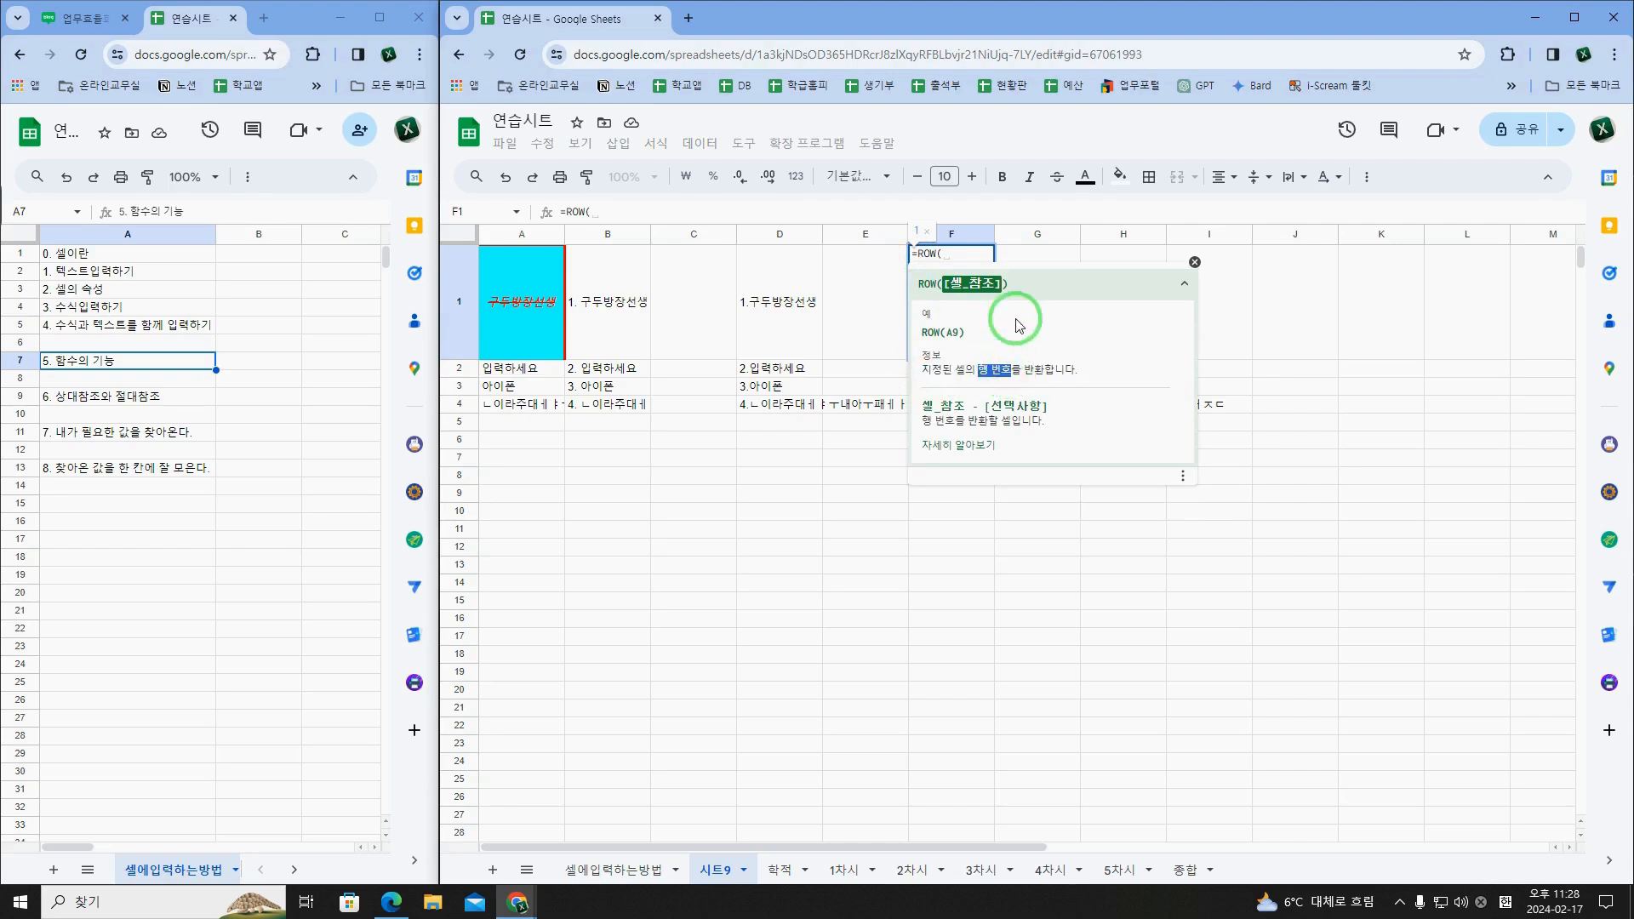
click(968, 254)
text(A1)
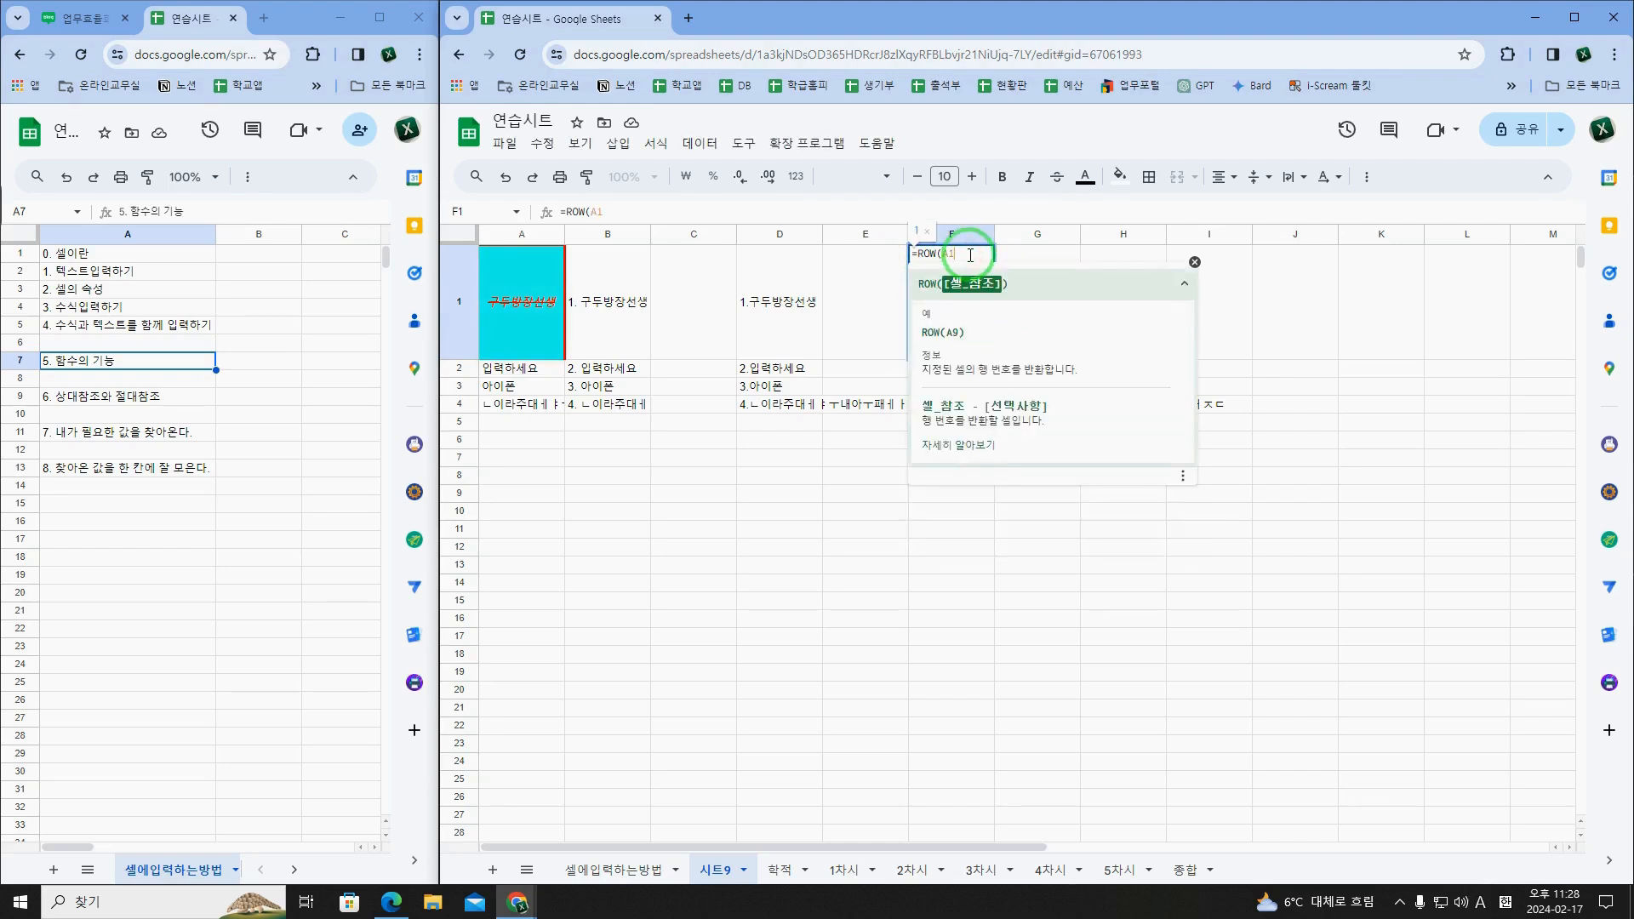
key(Return)
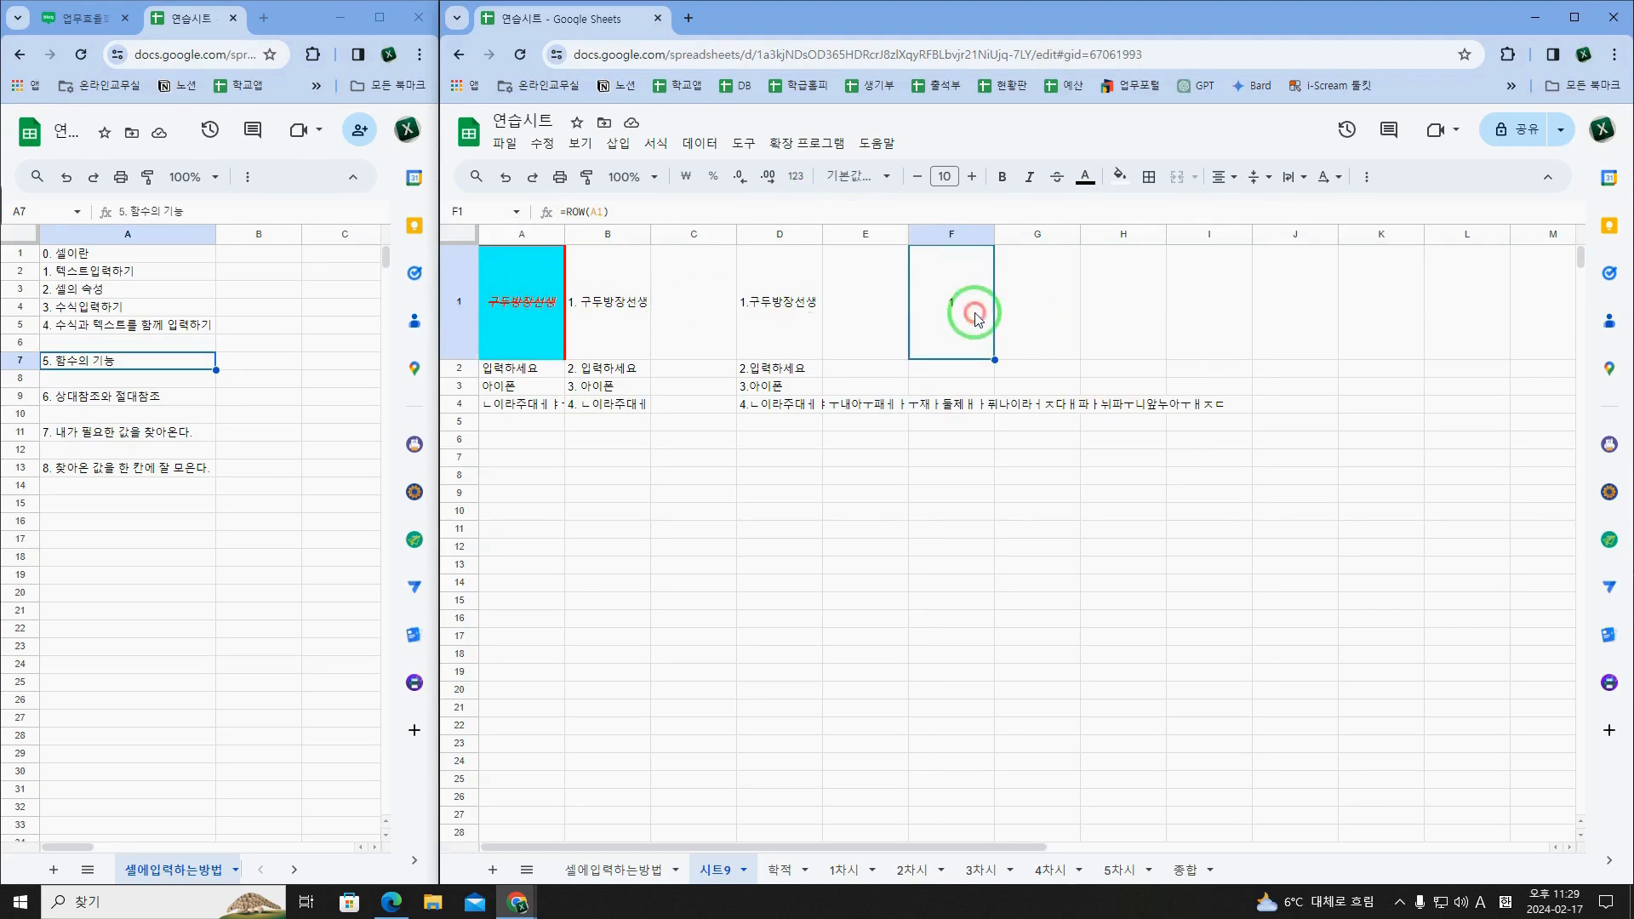
Step: Try the references A10 and A105 in F1's ROW formula, and set the reference back to A1
double_click(957, 257)
text(0)
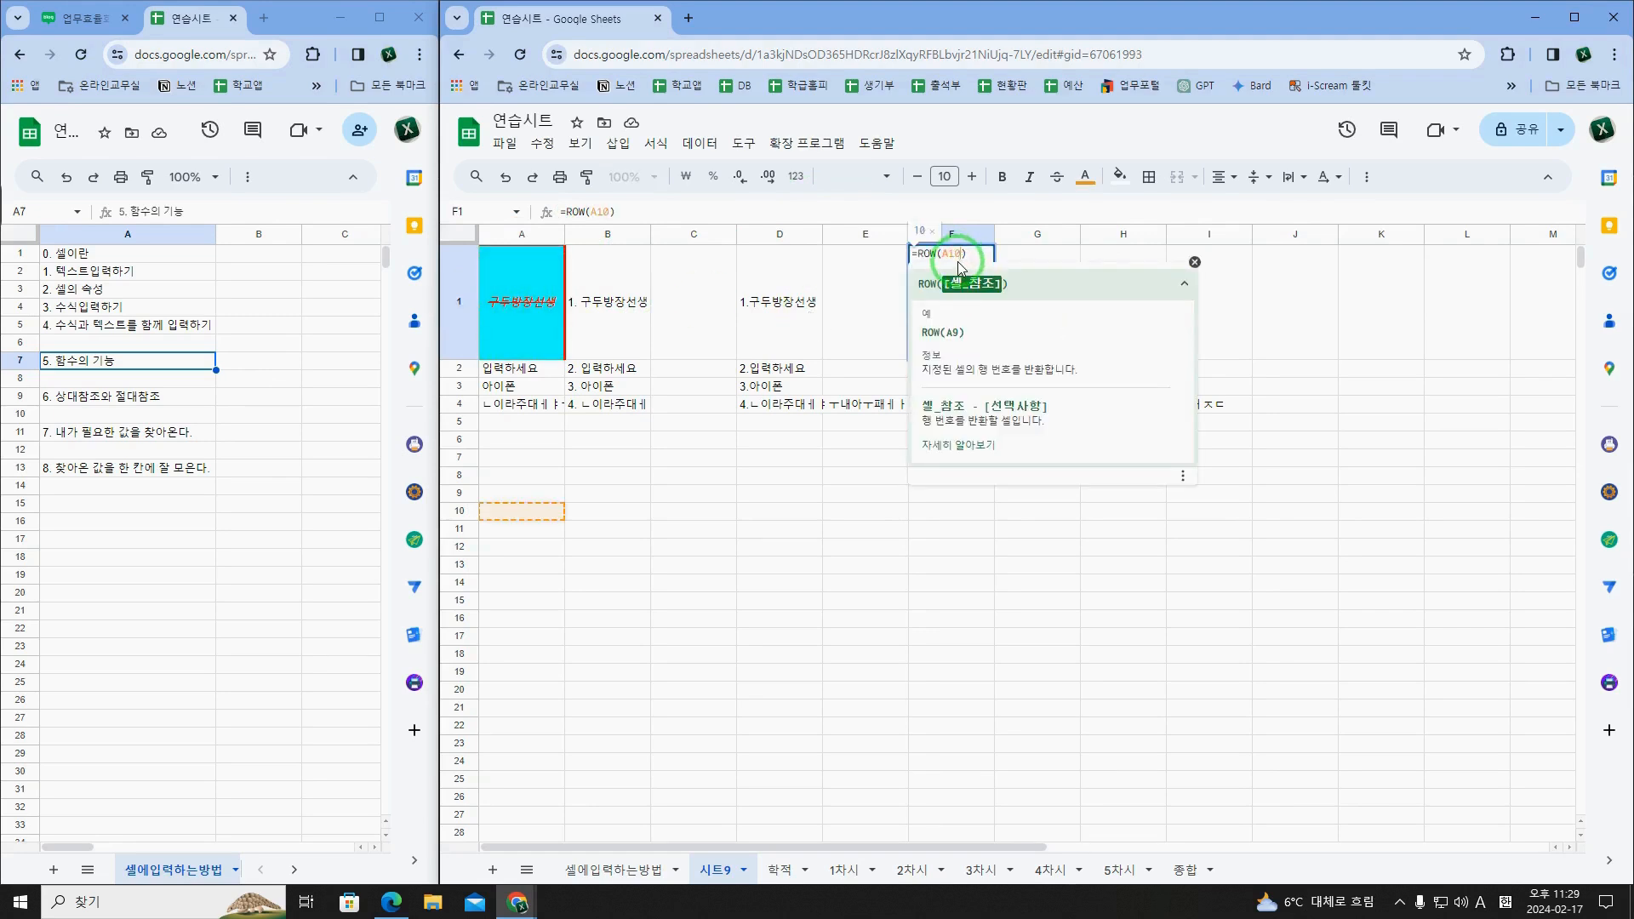
drag(959, 258, 960, 258)
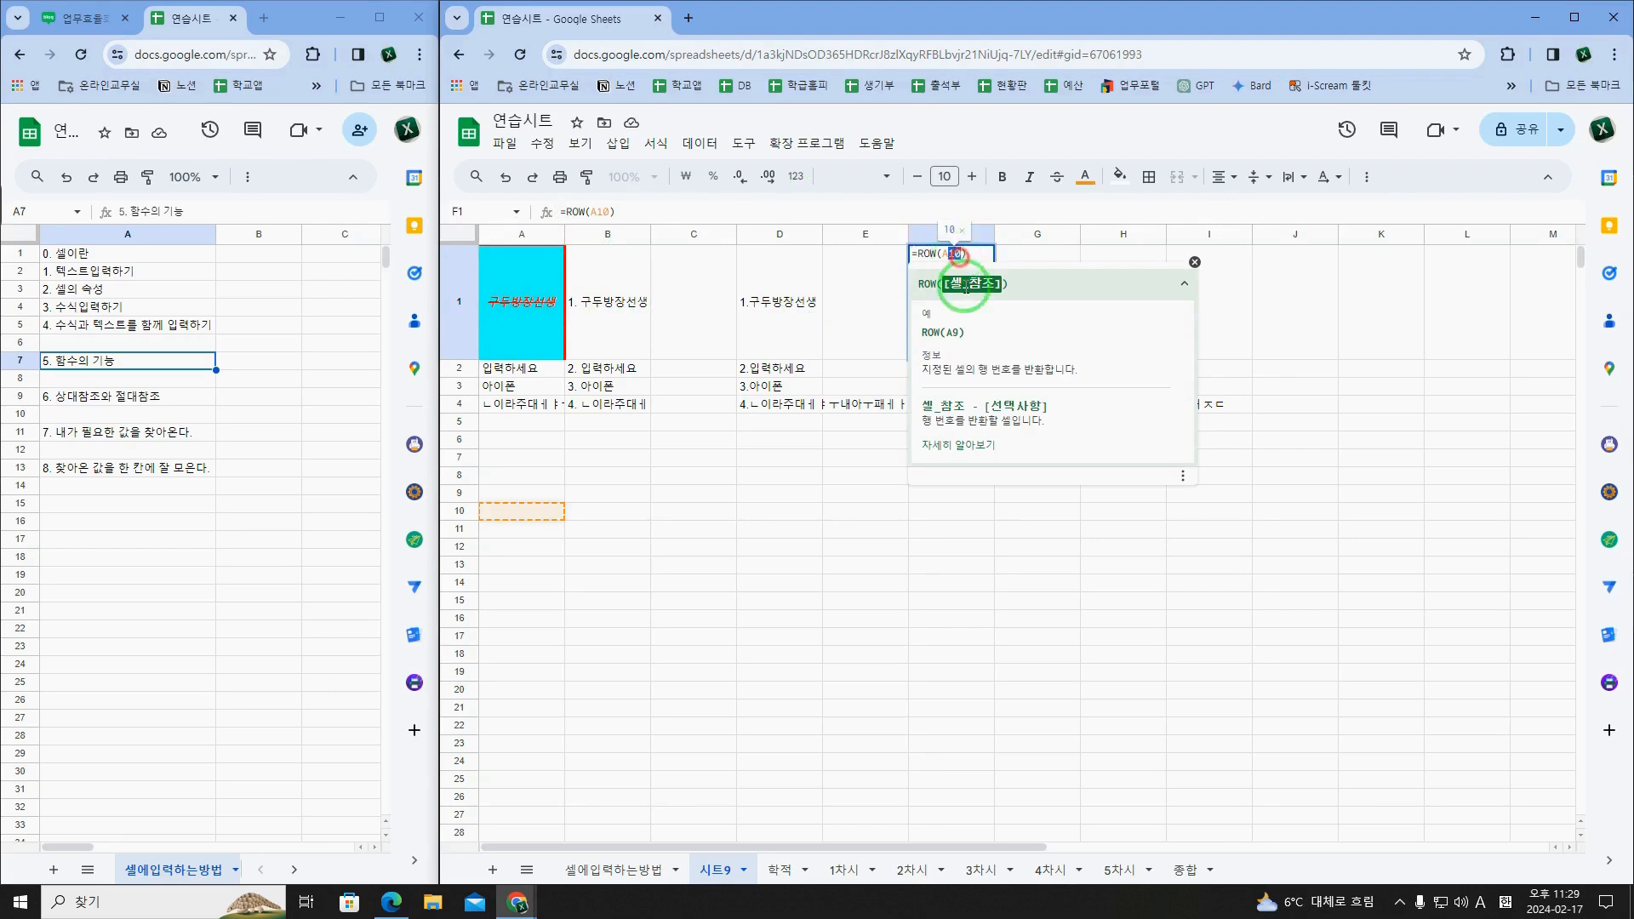
text(105)
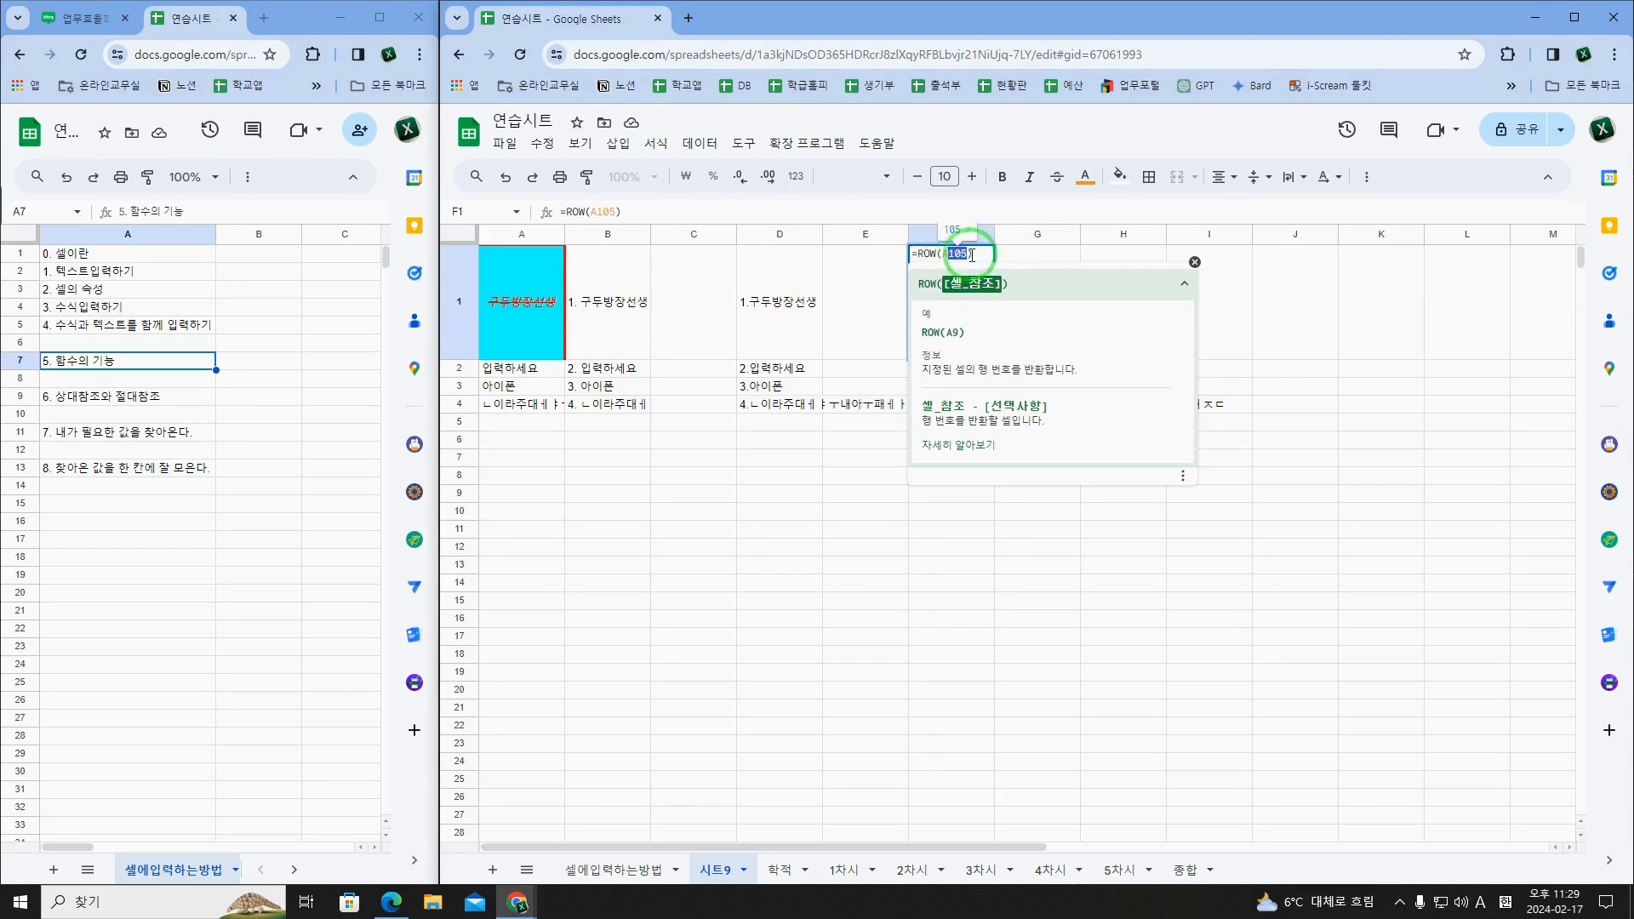
text(1)
key(Return)
click(955, 292)
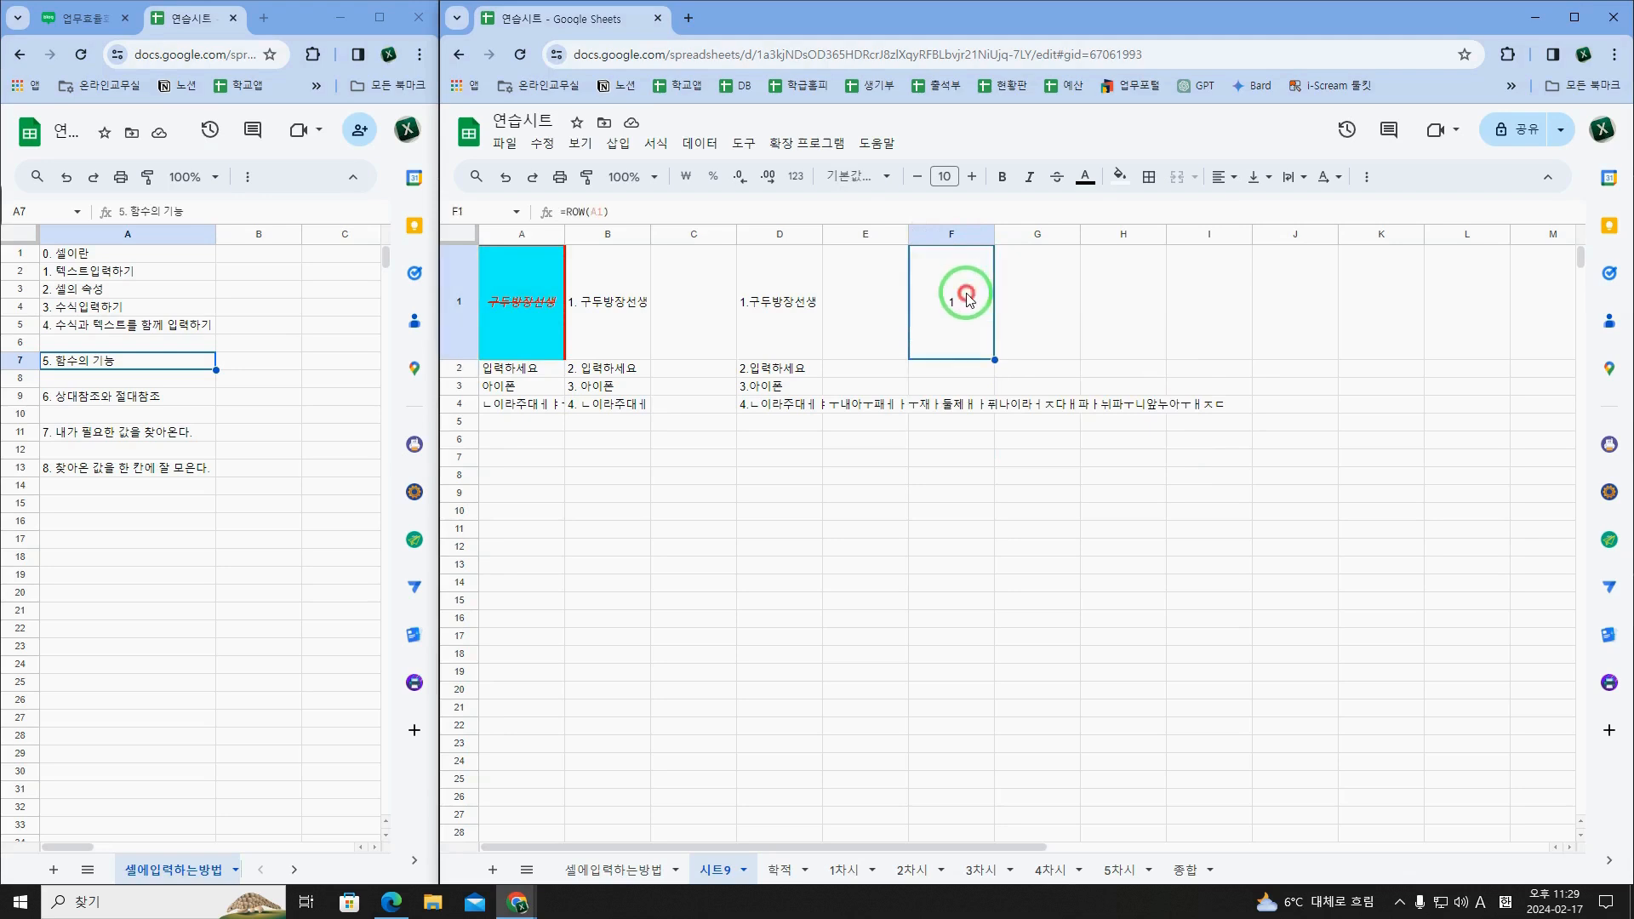
Step: Fill the ROW formula from F1 down to F4 and check the copied formulas in F2 to F4
drag(994, 358, 986, 408)
click(970, 314)
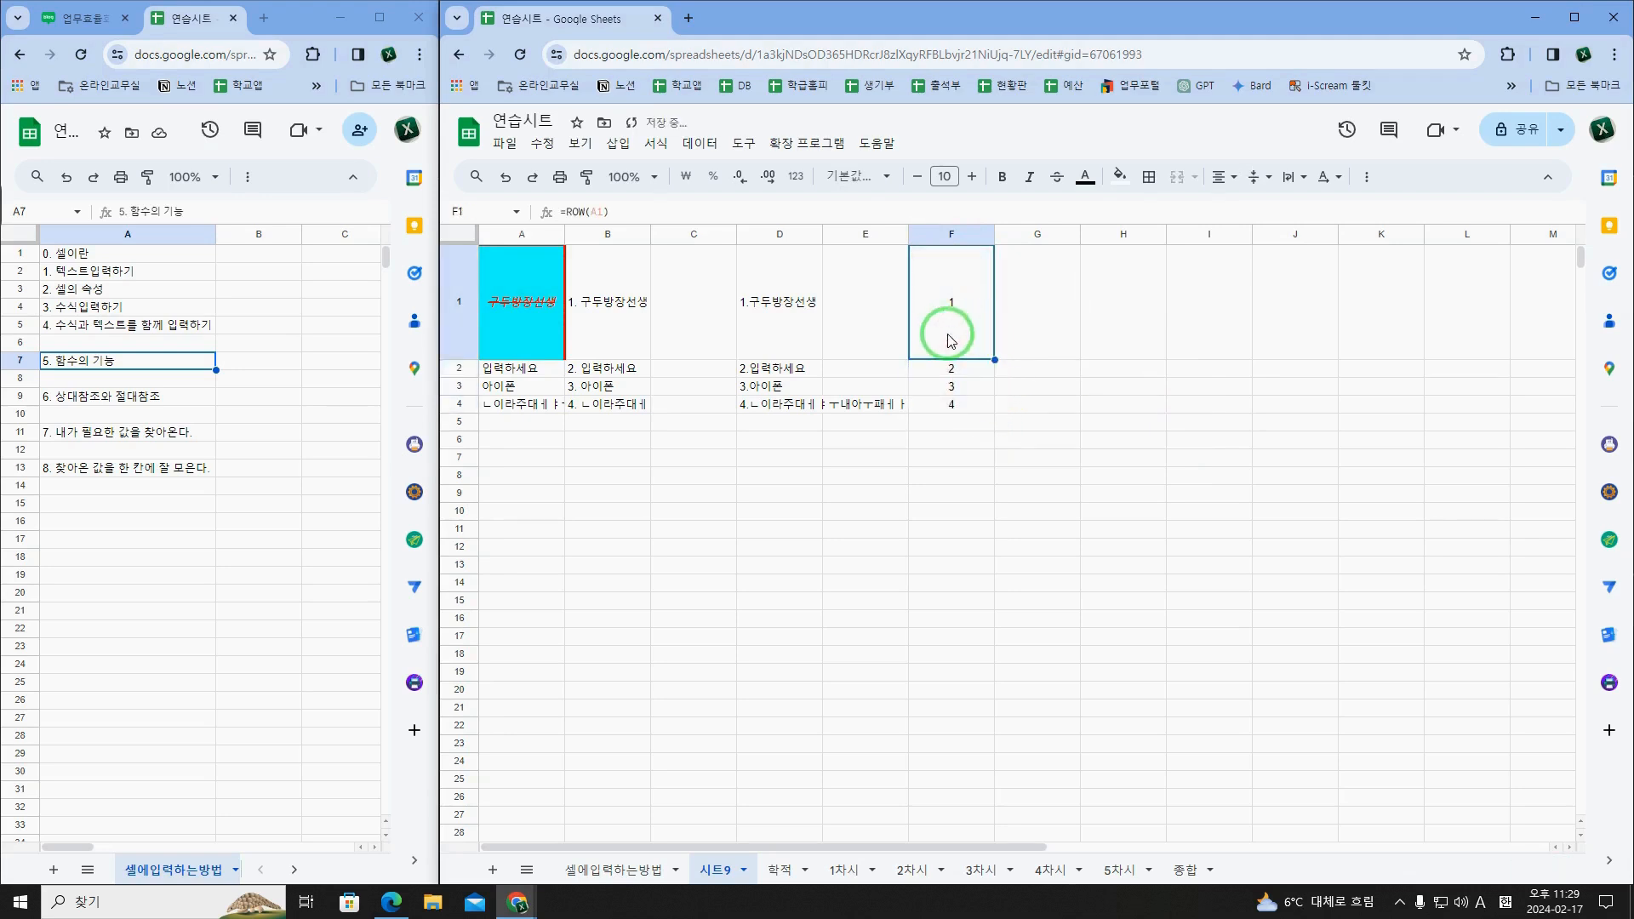
click(927, 371)
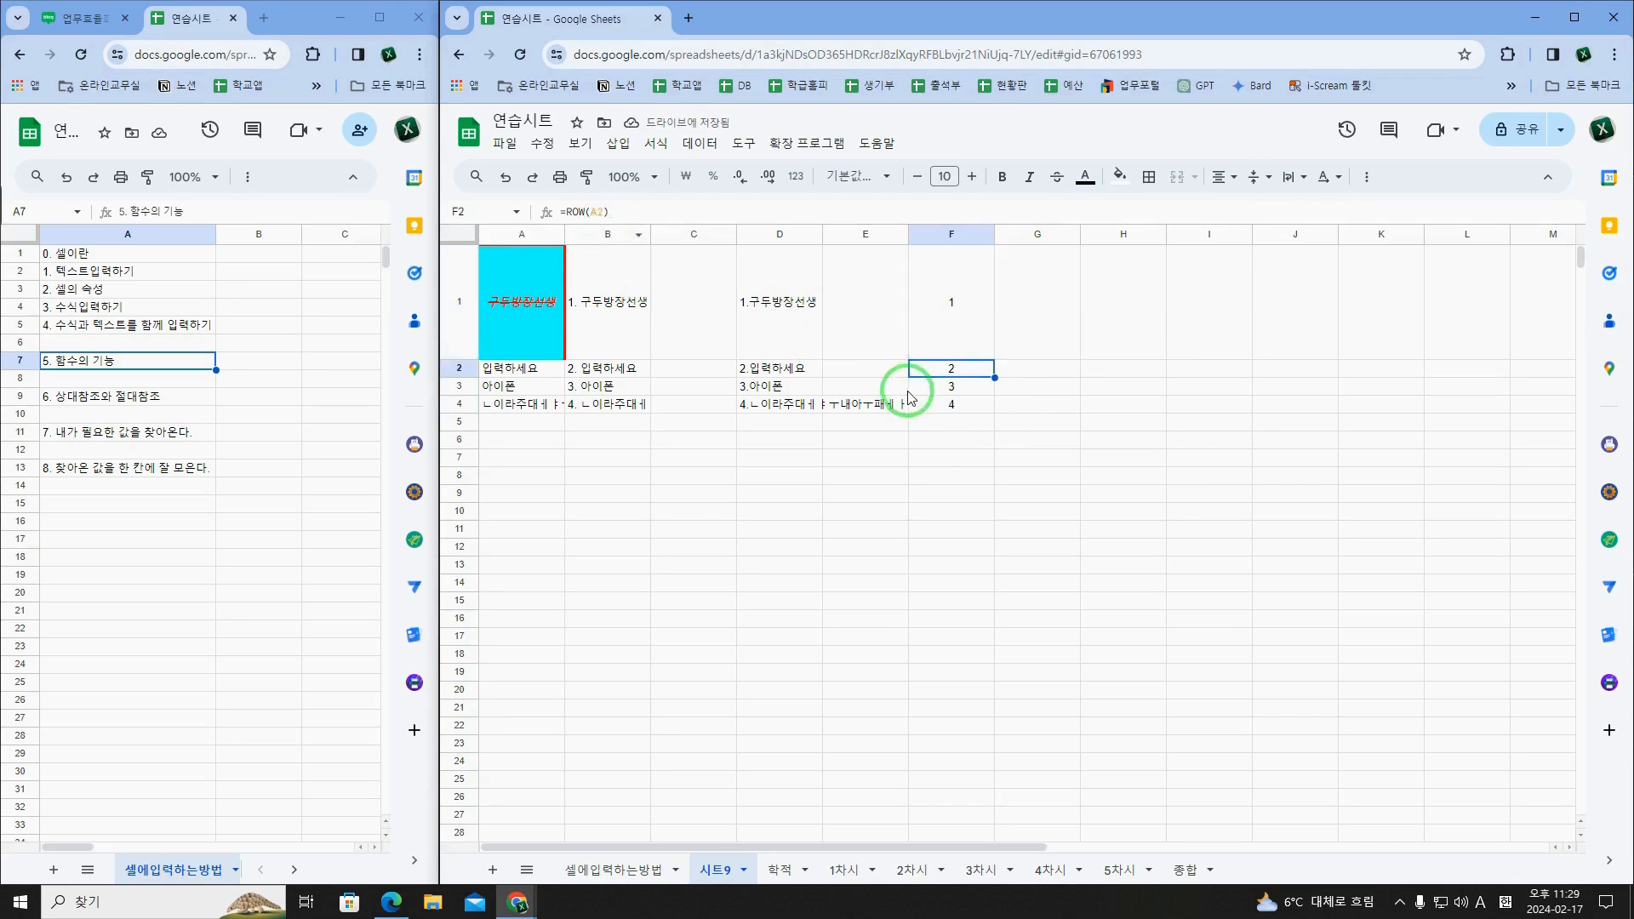
click(952, 387)
click(970, 413)
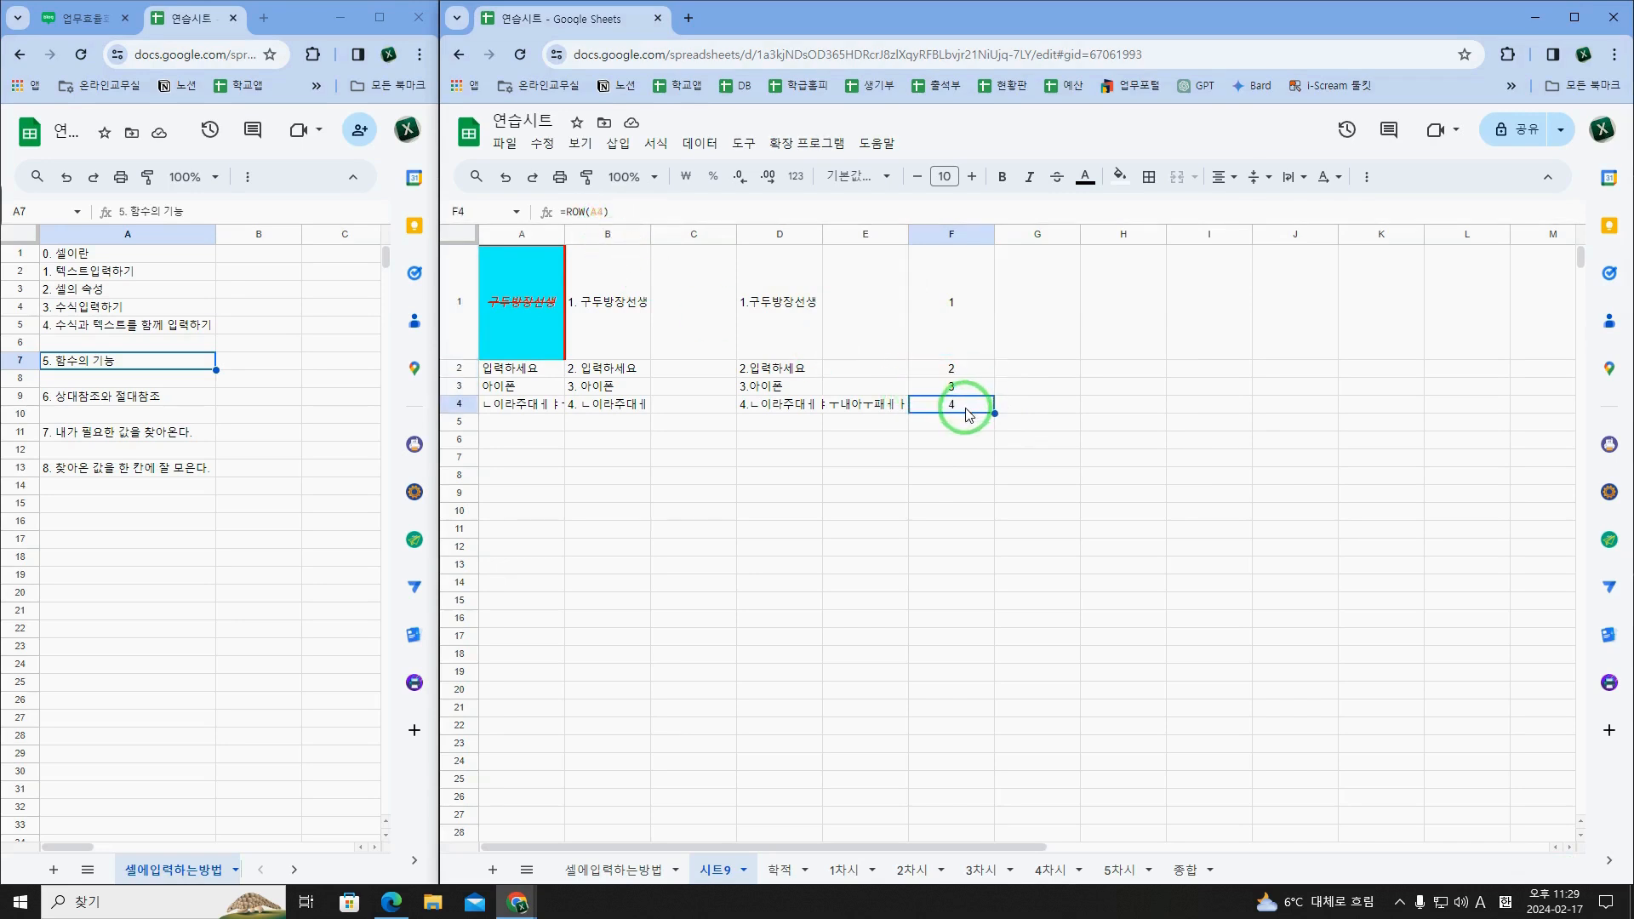
Step: Examine how the cell reference in the ROW formulas changes from F1 through F4
click(957, 375)
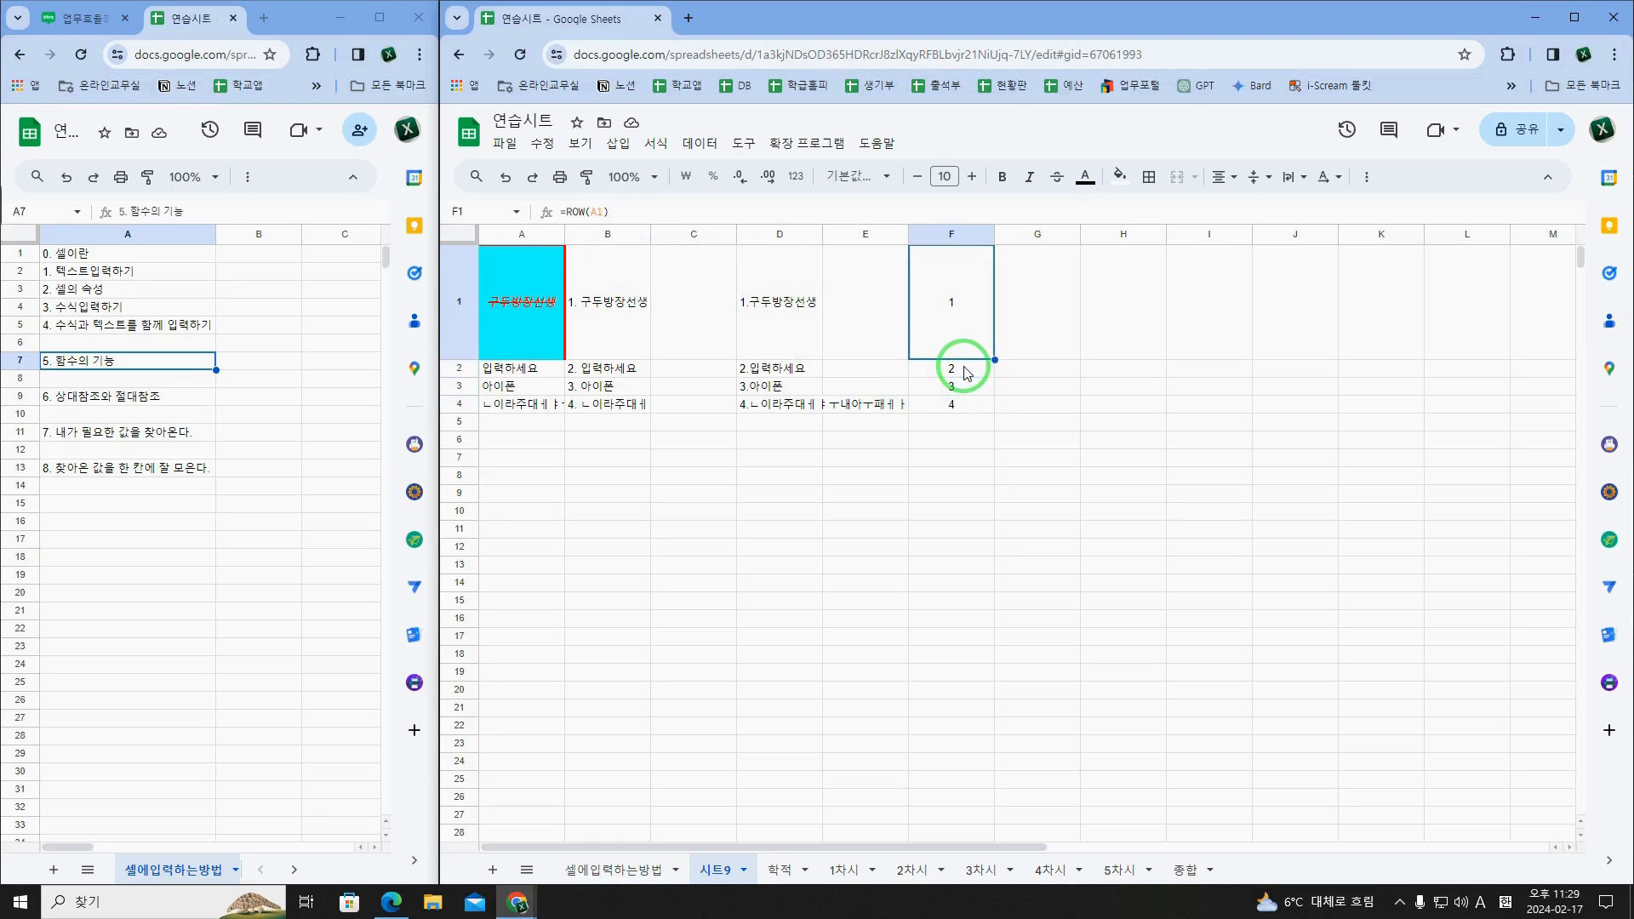
click(956, 389)
click(959, 406)
click(959, 389)
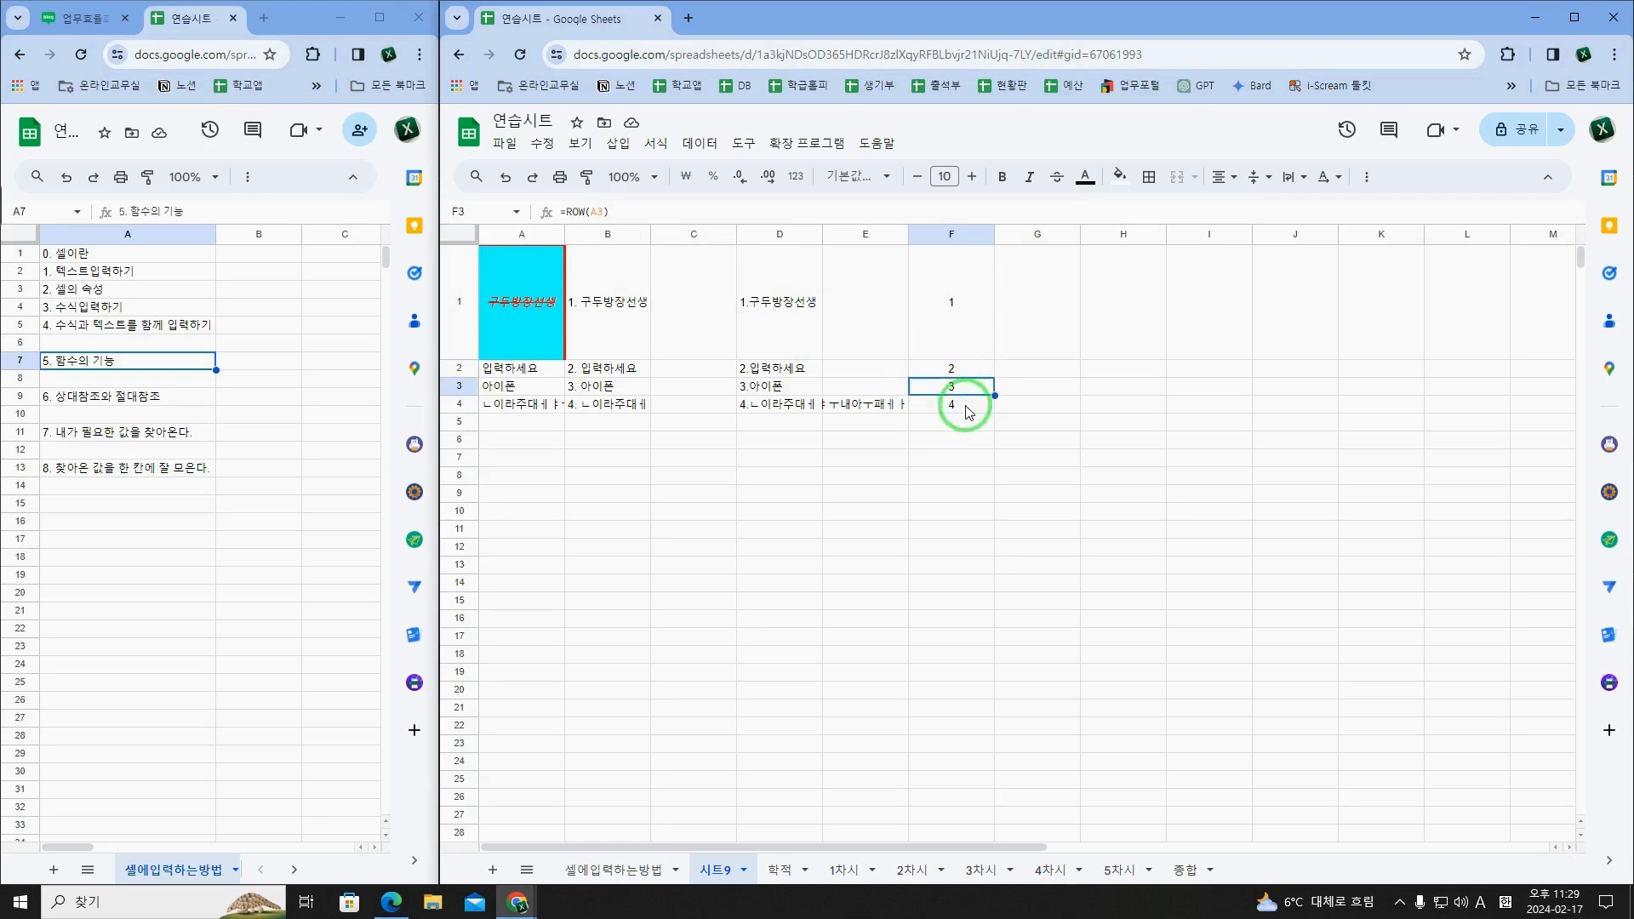
click(963, 373)
click(968, 356)
key(Down)
key(Down)
key(Down)
key(Up)
key(Up)
key(Up)
key(Down)
key(Down)
key(Down)
key(Up)
key(Up)
key(Up)
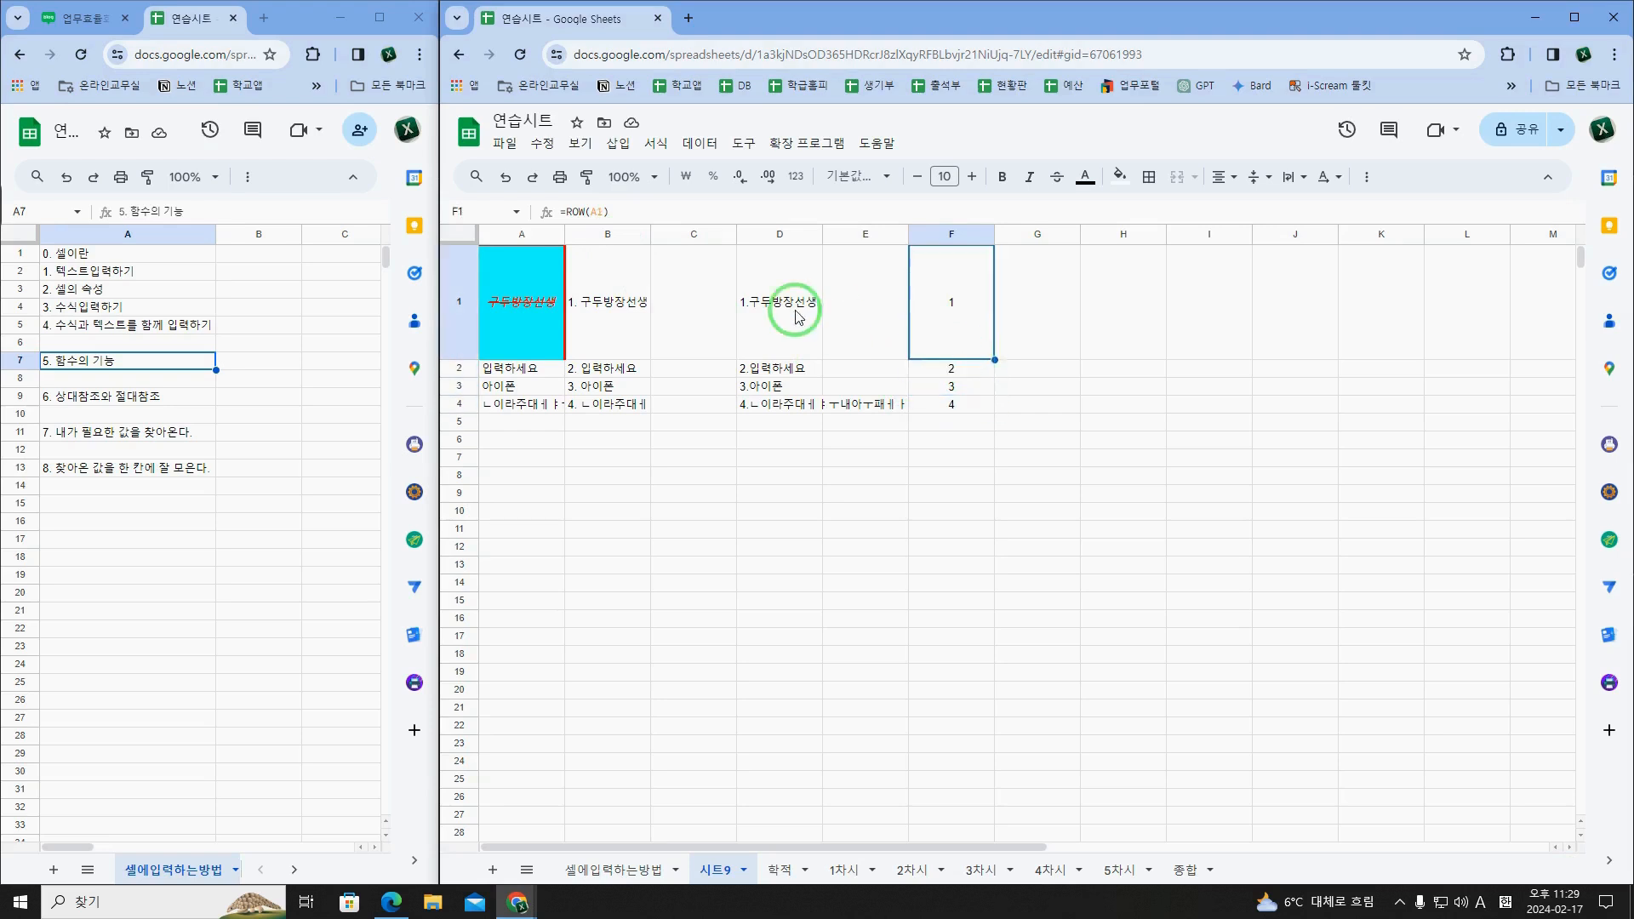
Step: Extend the formula in F1 to =ROW(A1)&"."&A1 so it joins the row number, a period and A1's text
double_click(962, 306)
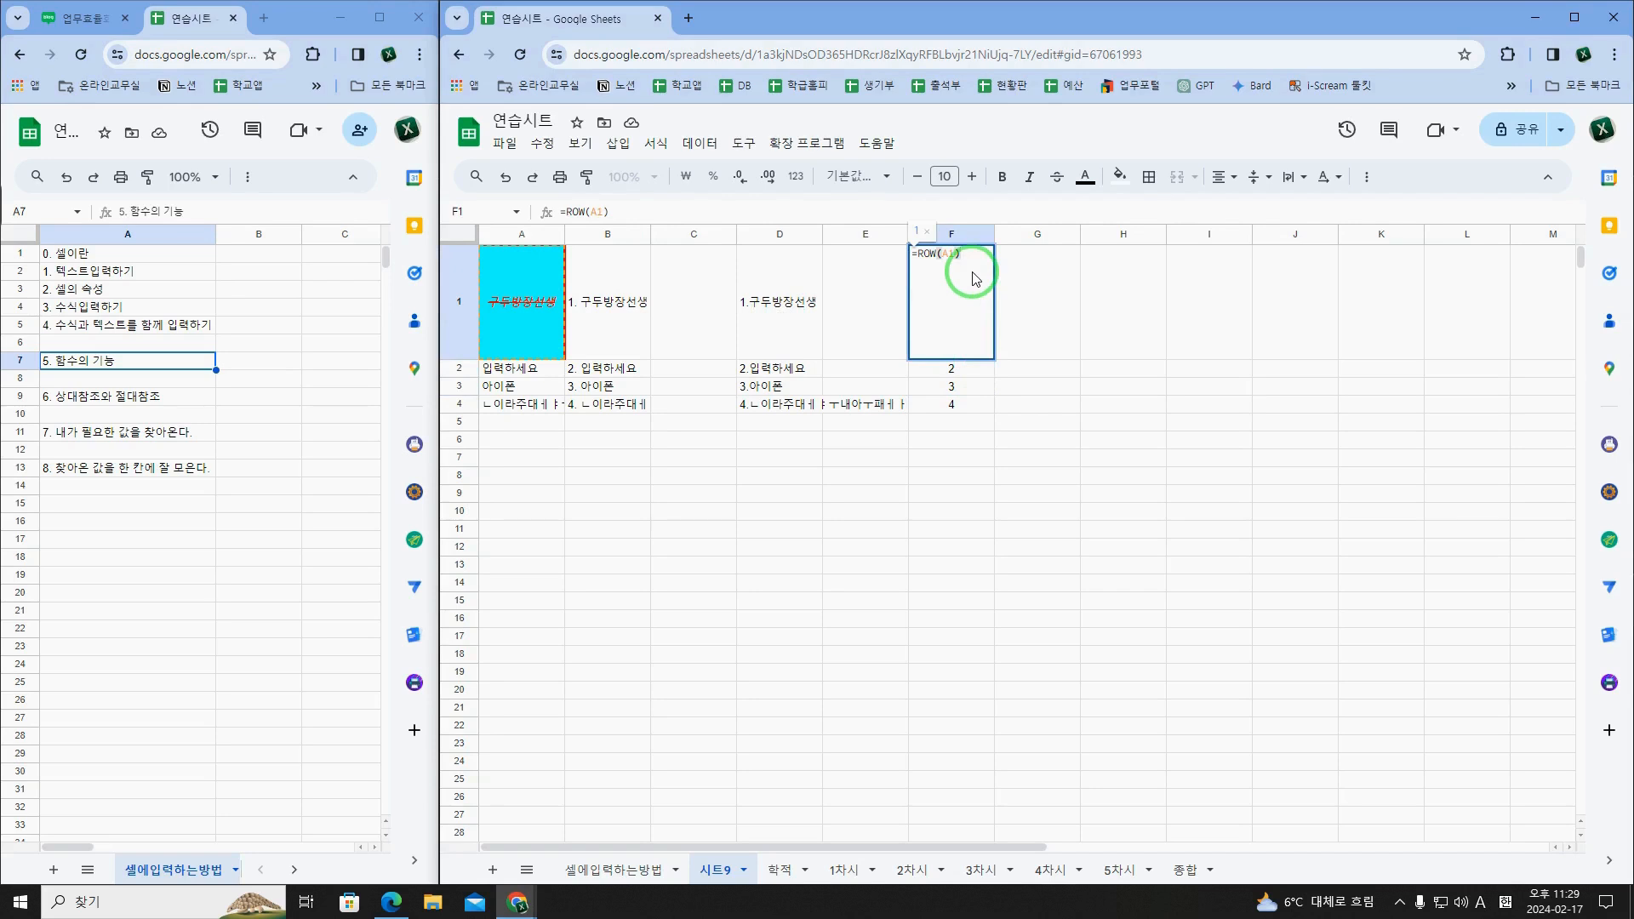
text(&"."&A1)
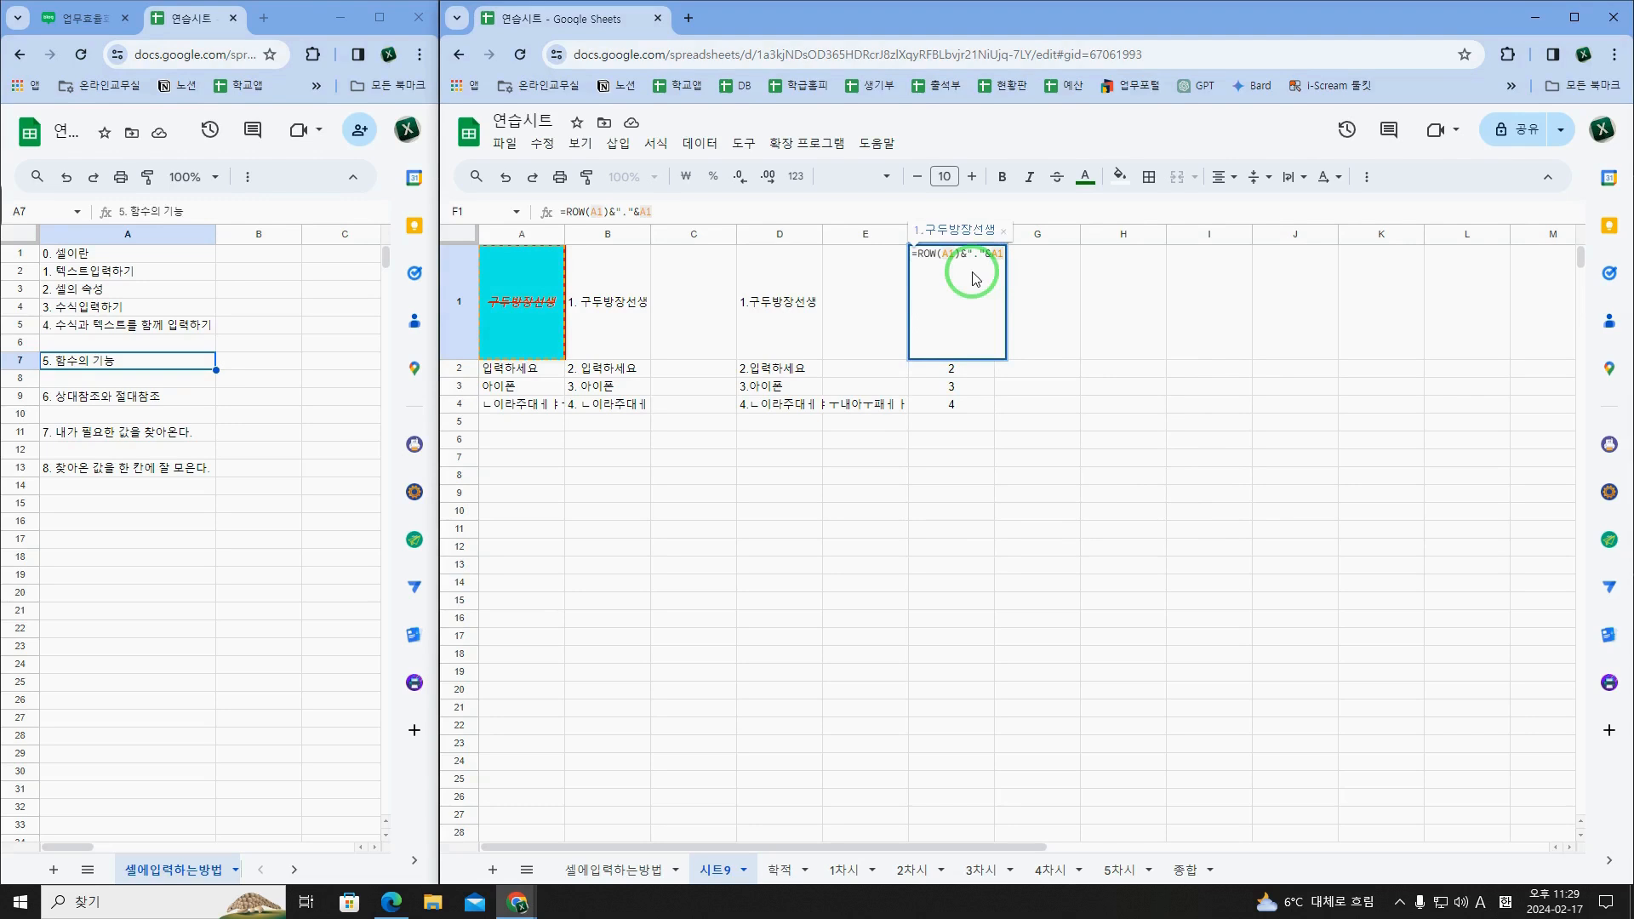
key(Return)
key(Up)
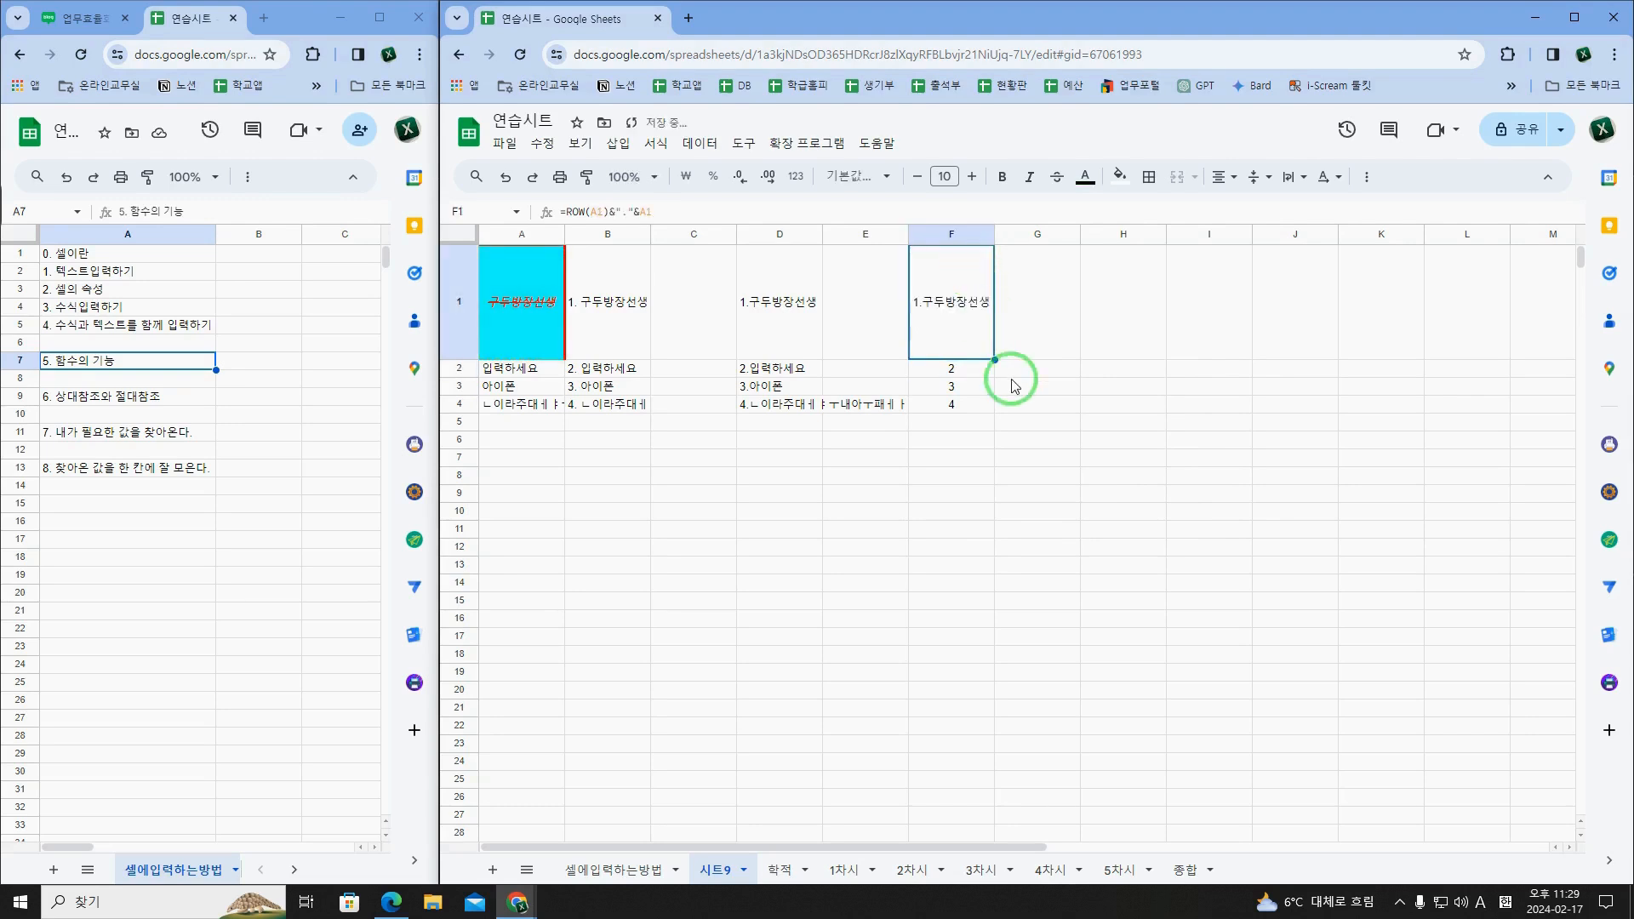
Step: Fill the extended formula from F1 down to F4, left-align the filled cells, and check the F1 formula
drag(994, 359, 988, 400)
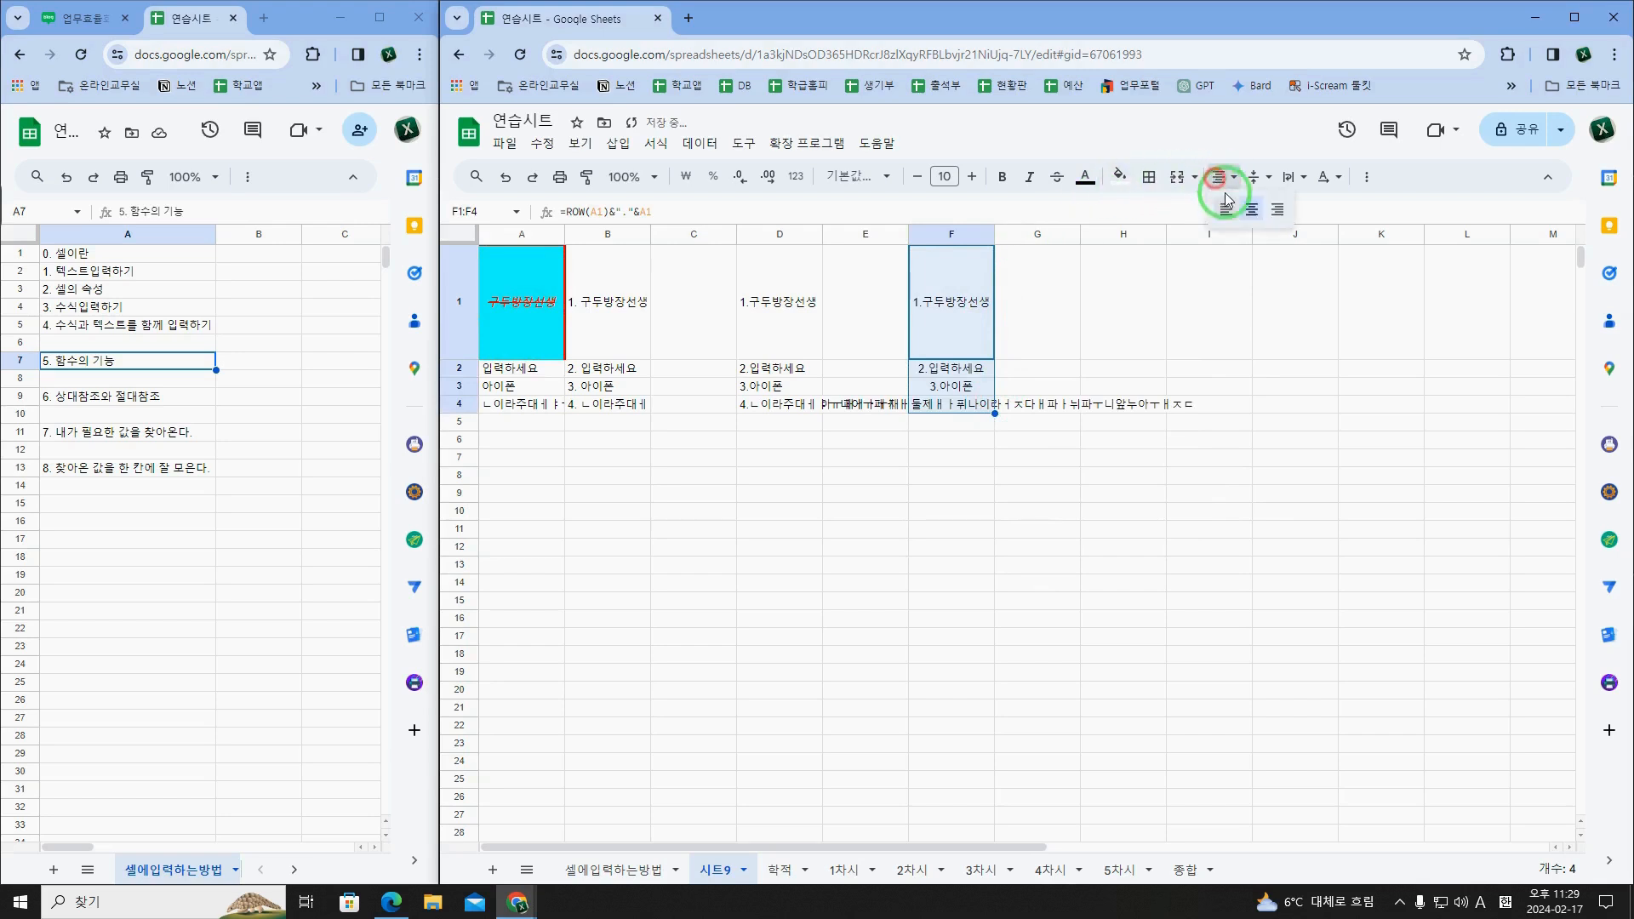
click(947, 439)
click(955, 351)
click(952, 367)
click(964, 324)
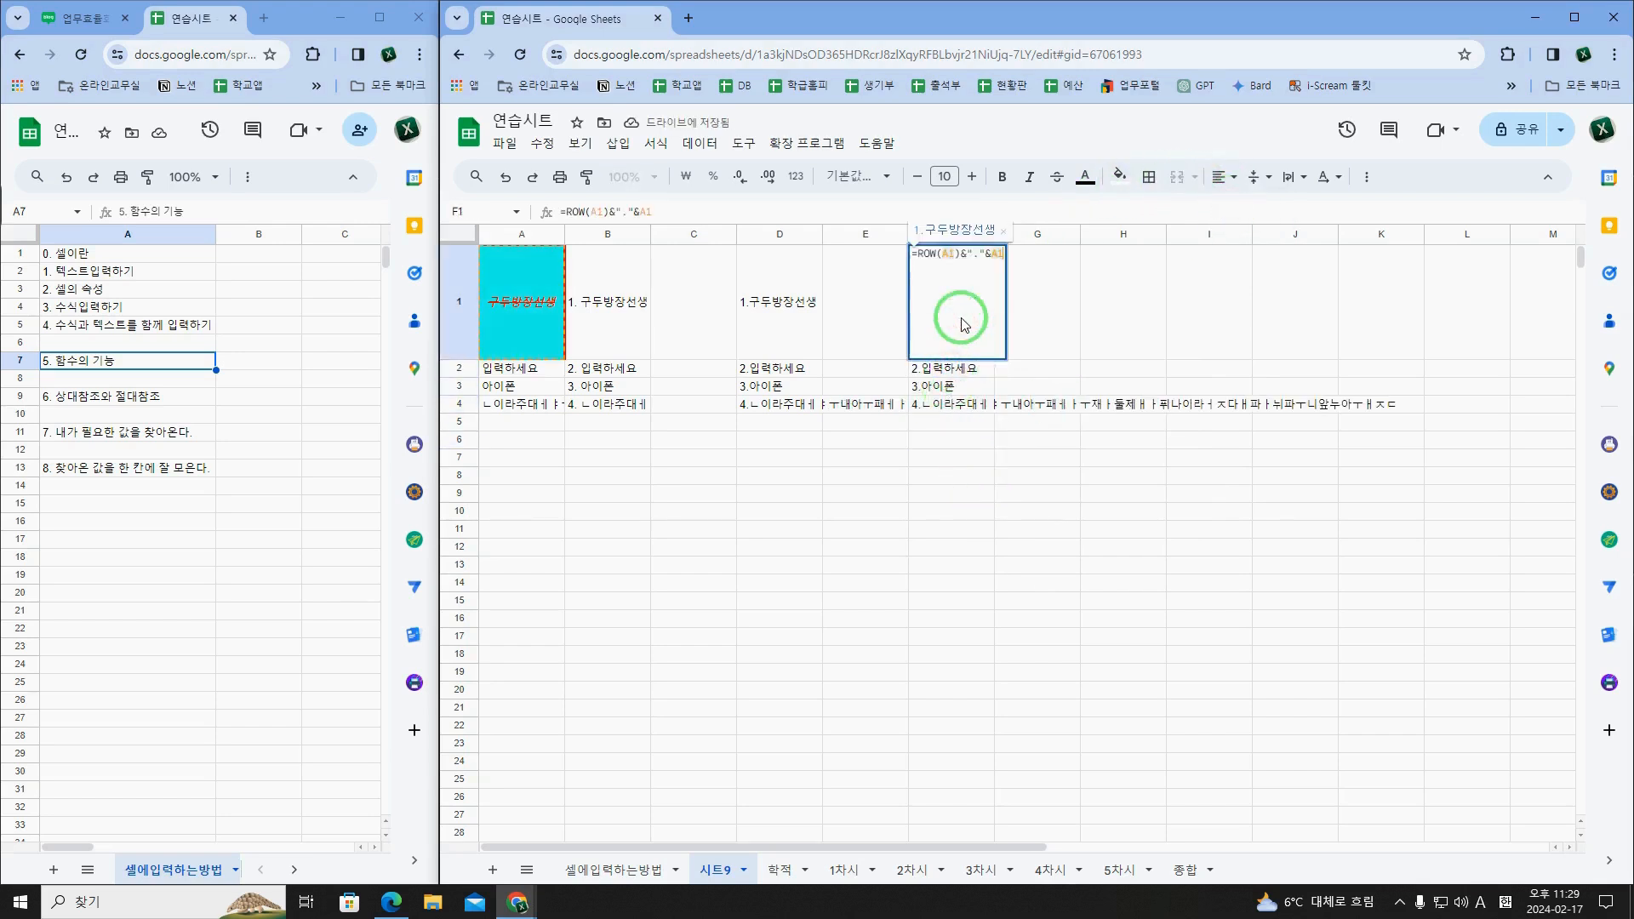
drag(959, 314, 966, 415)
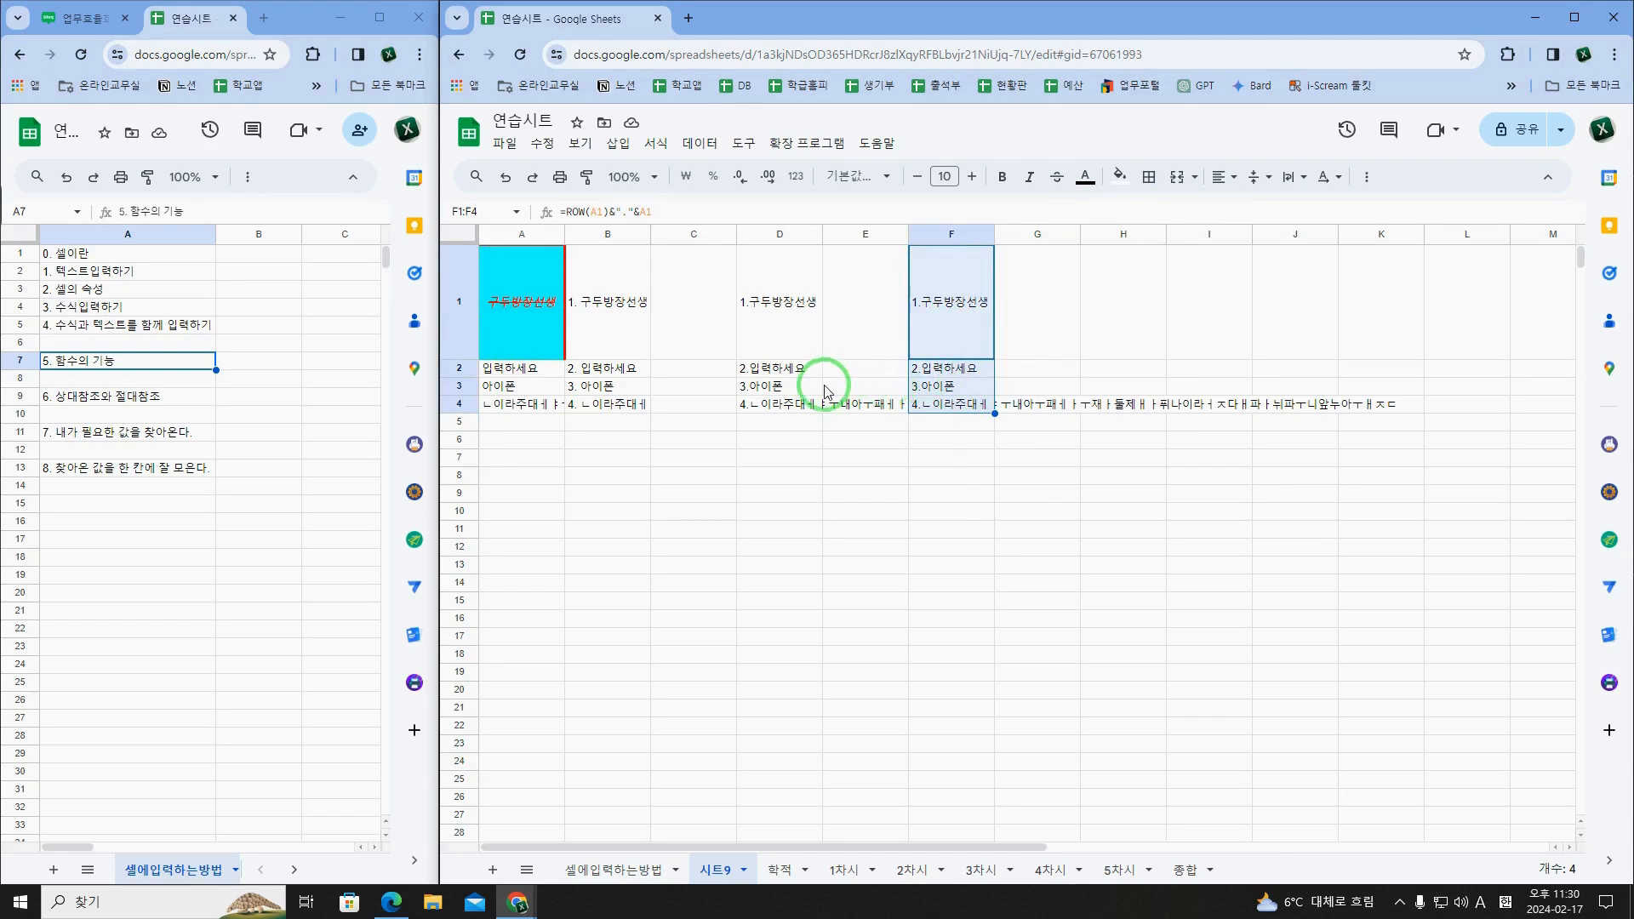
Step: Compare the manually numbered entries in B1 to B4 with the ROW-based formulas in F1 to F4
click(609, 326)
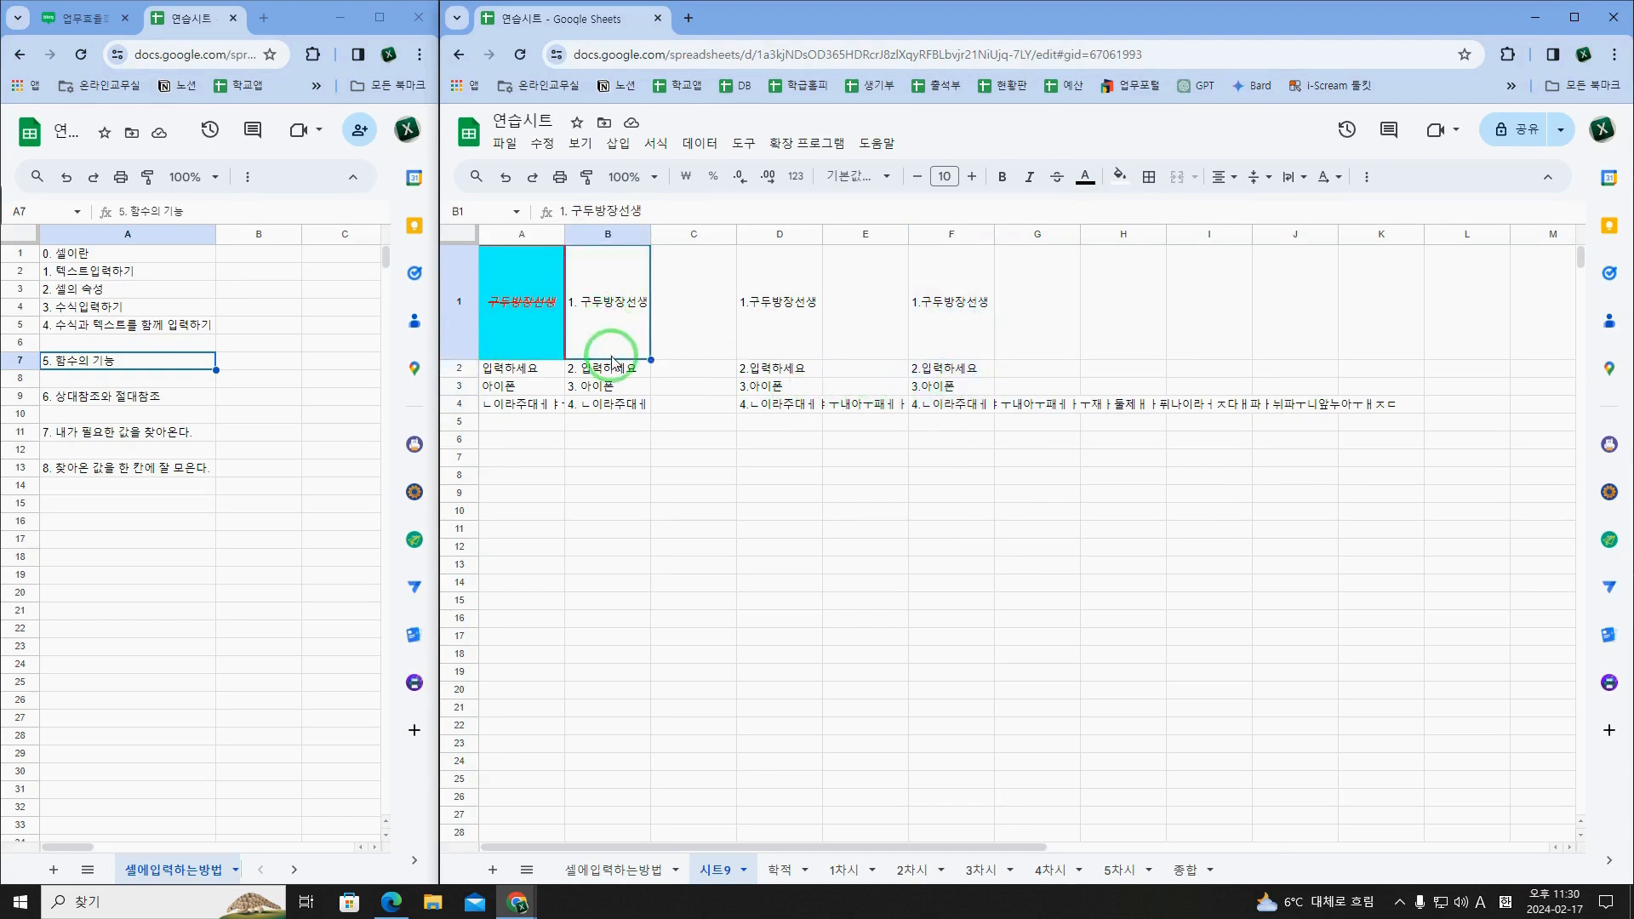
click(521, 329)
click(612, 375)
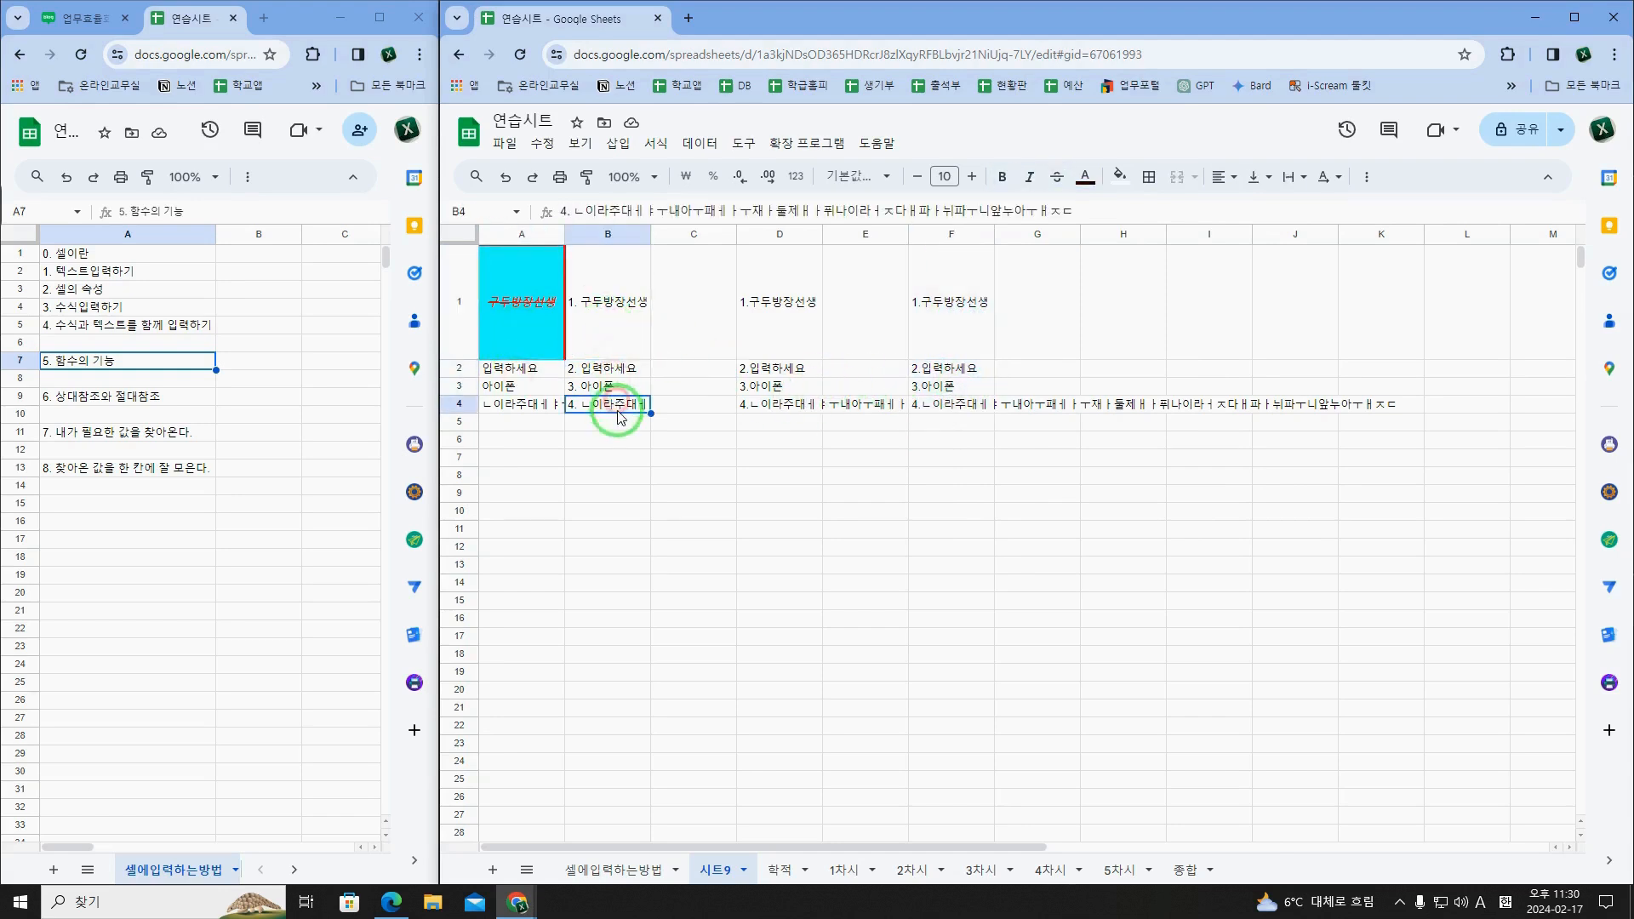
click(620, 322)
click(951, 332)
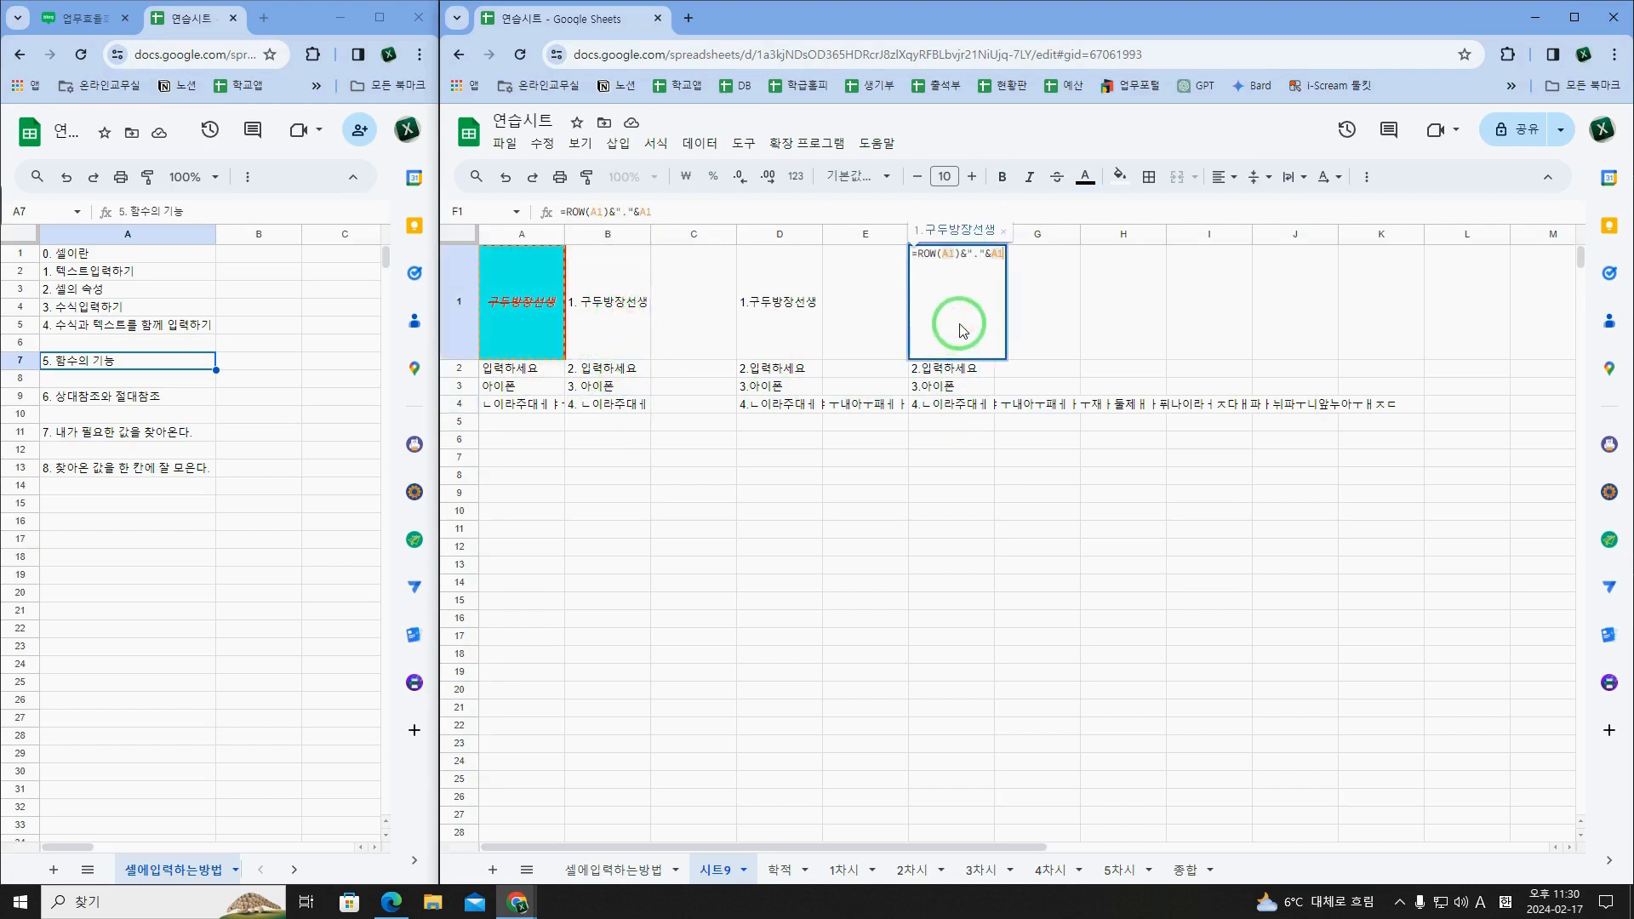
drag(957, 322, 964, 405)
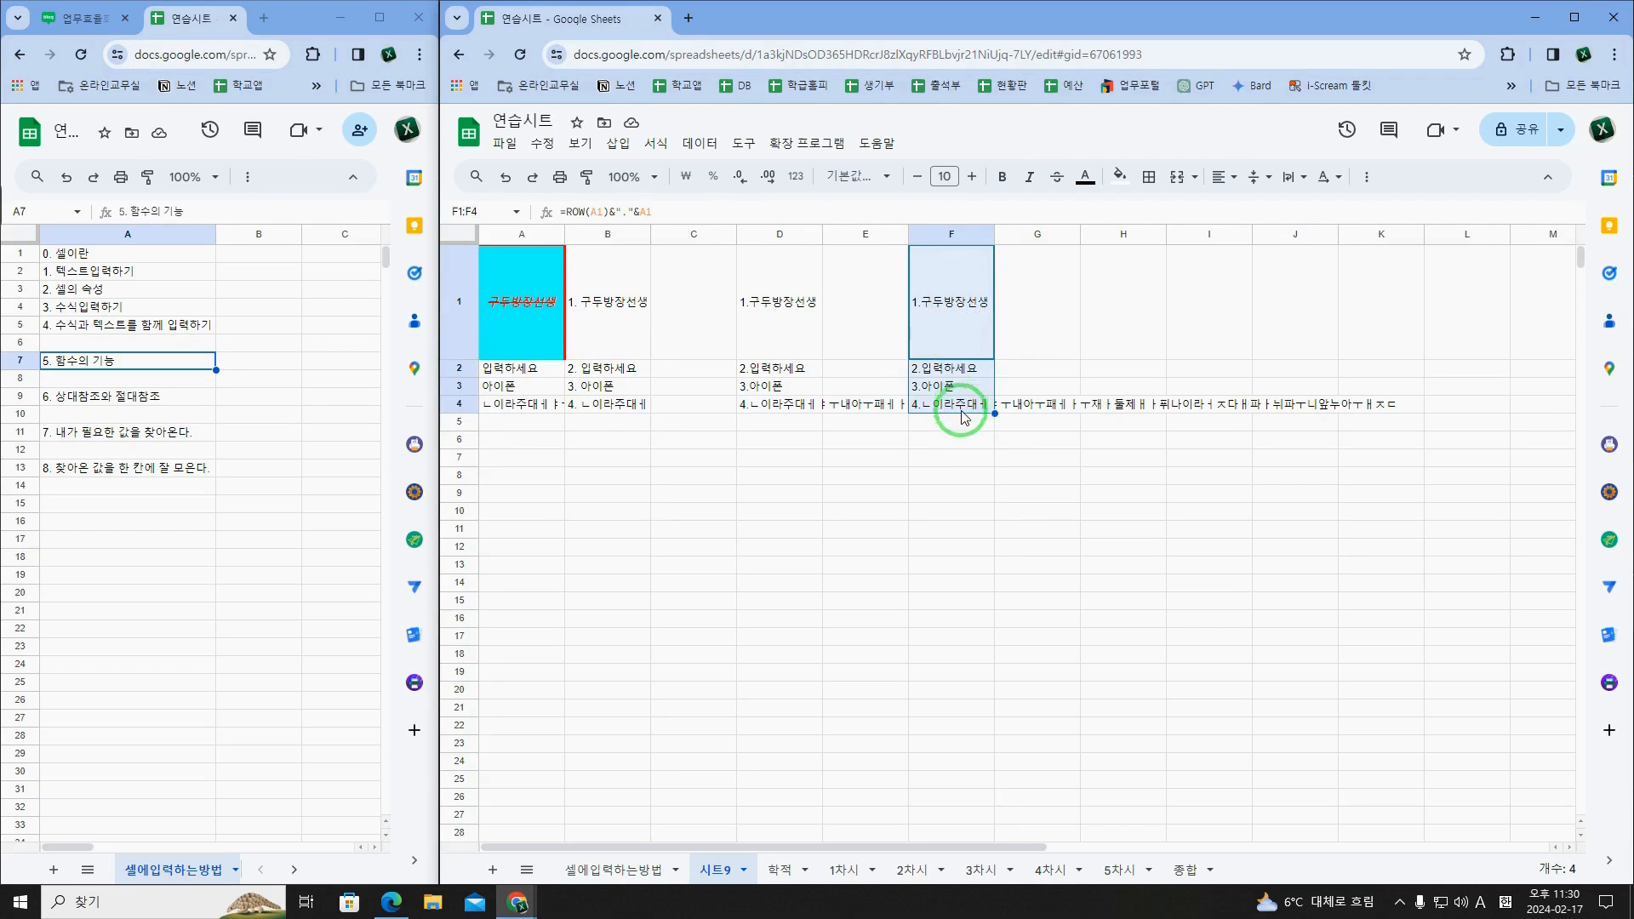
click(959, 440)
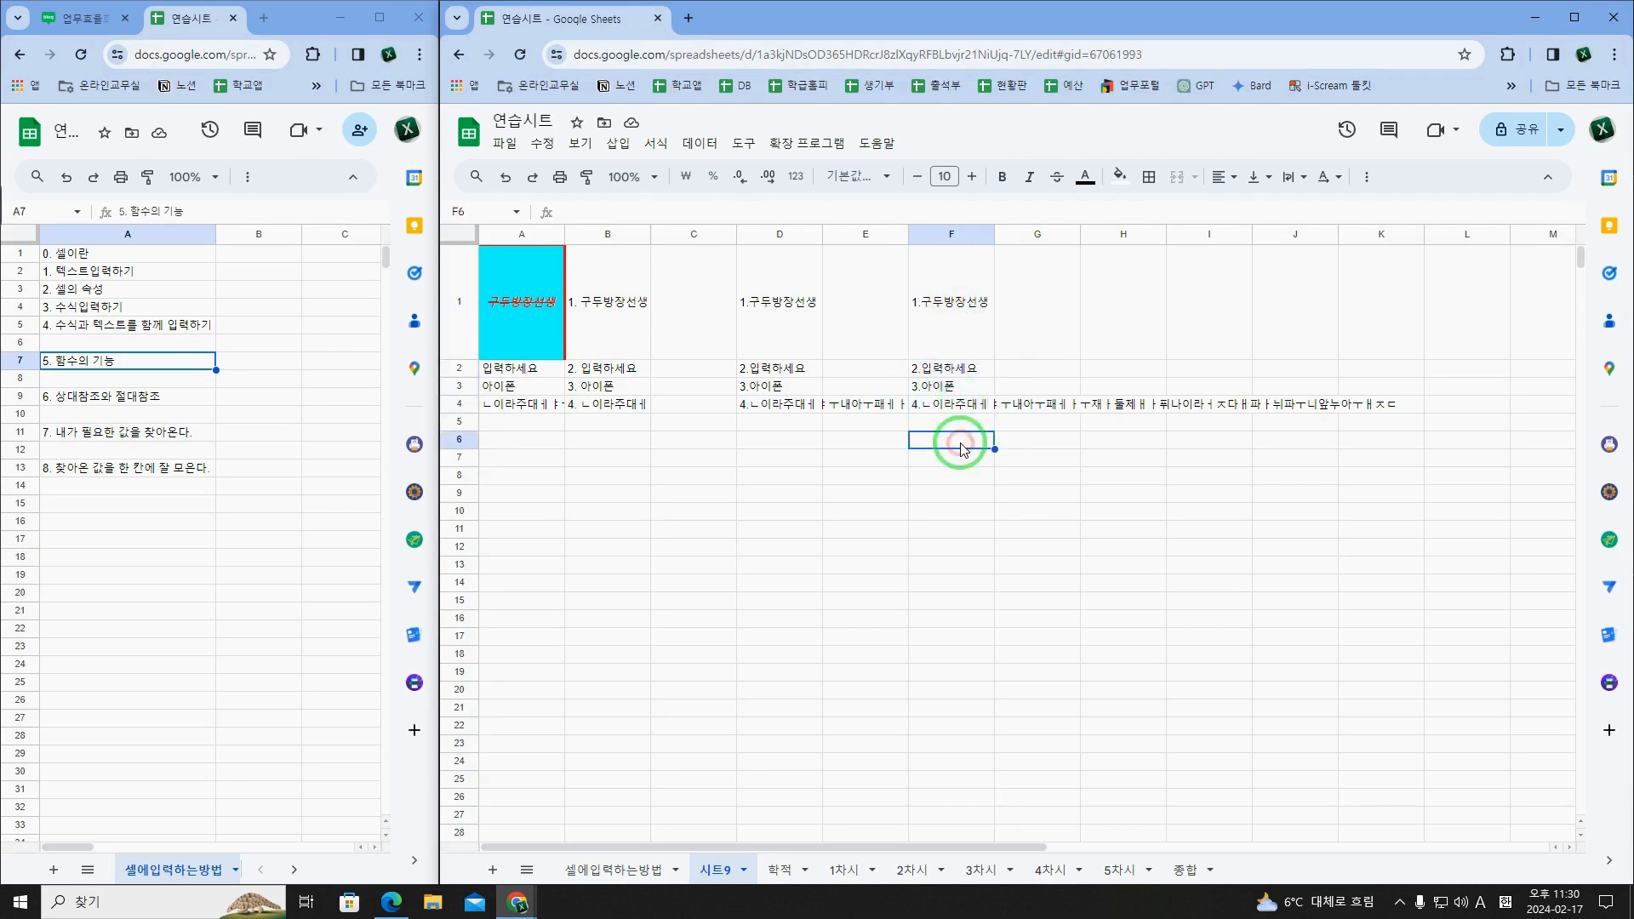
click(502, 421)
click(459, 385)
right_click(459, 385)
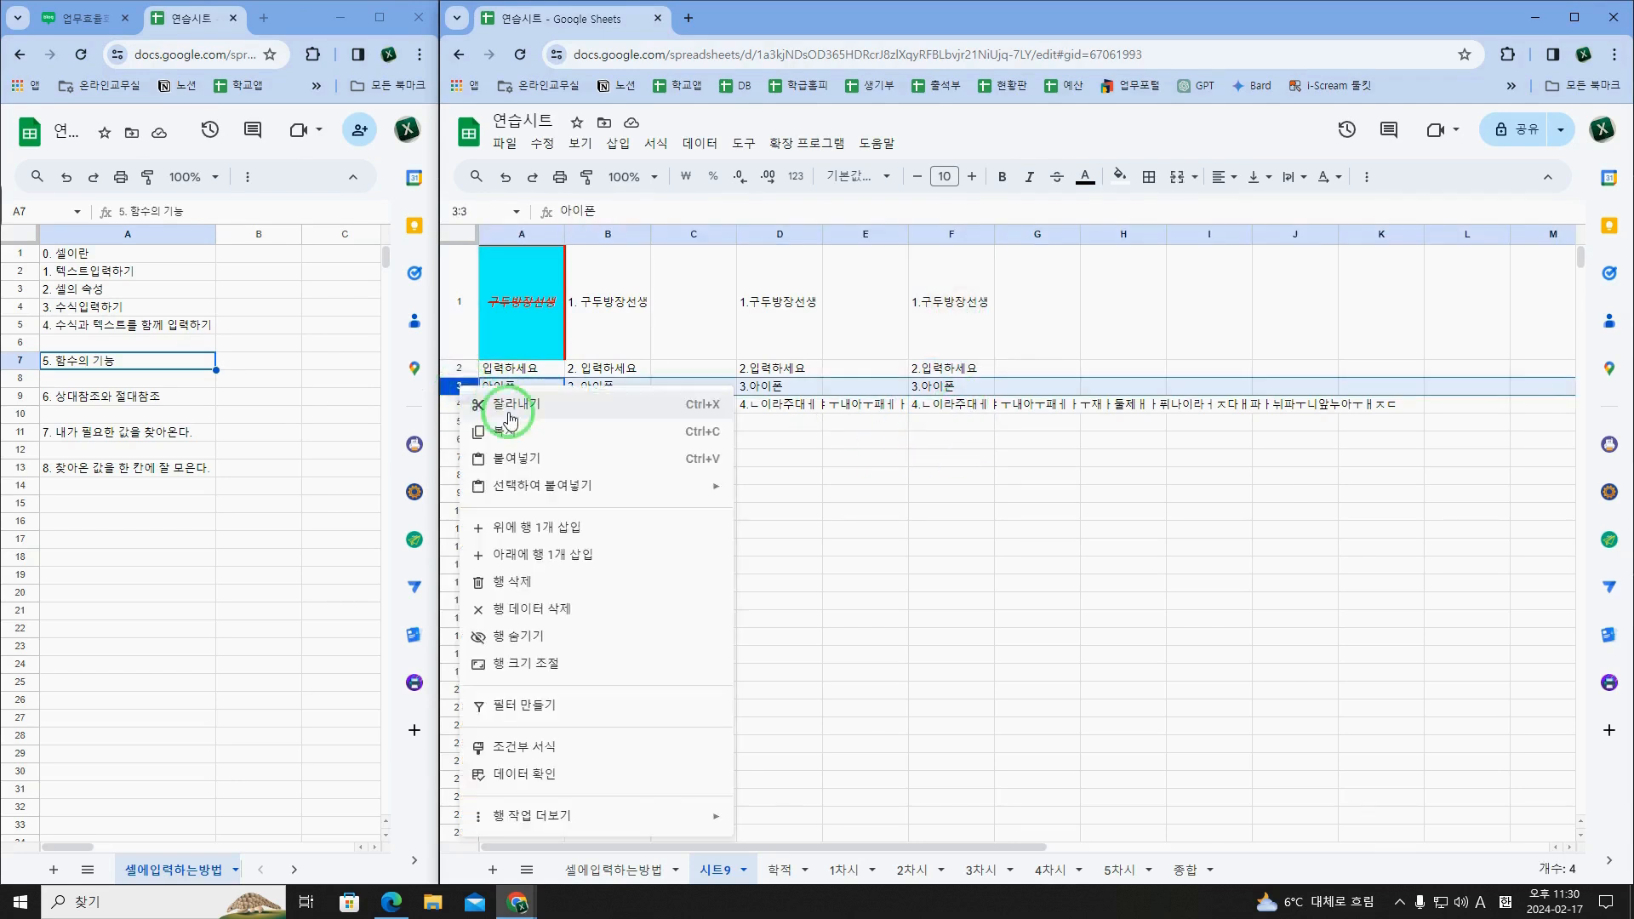
click(1000, 547)
Step: Insert one row above row 2 and enter 블로그 in the new cell A2
click(949, 345)
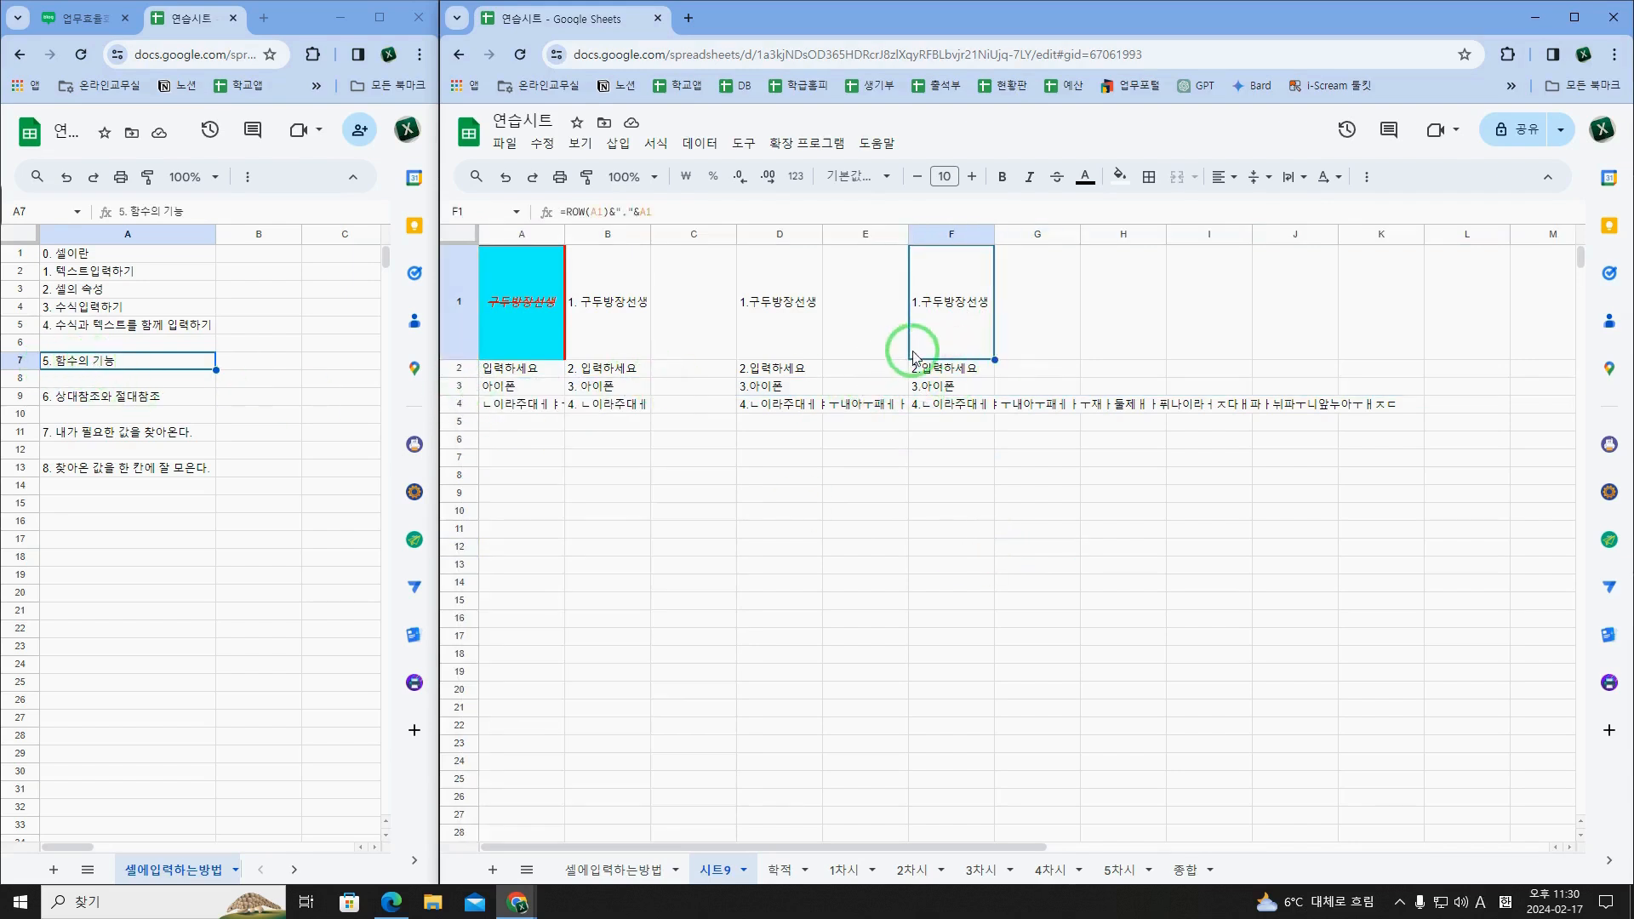
drag(590, 353, 593, 406)
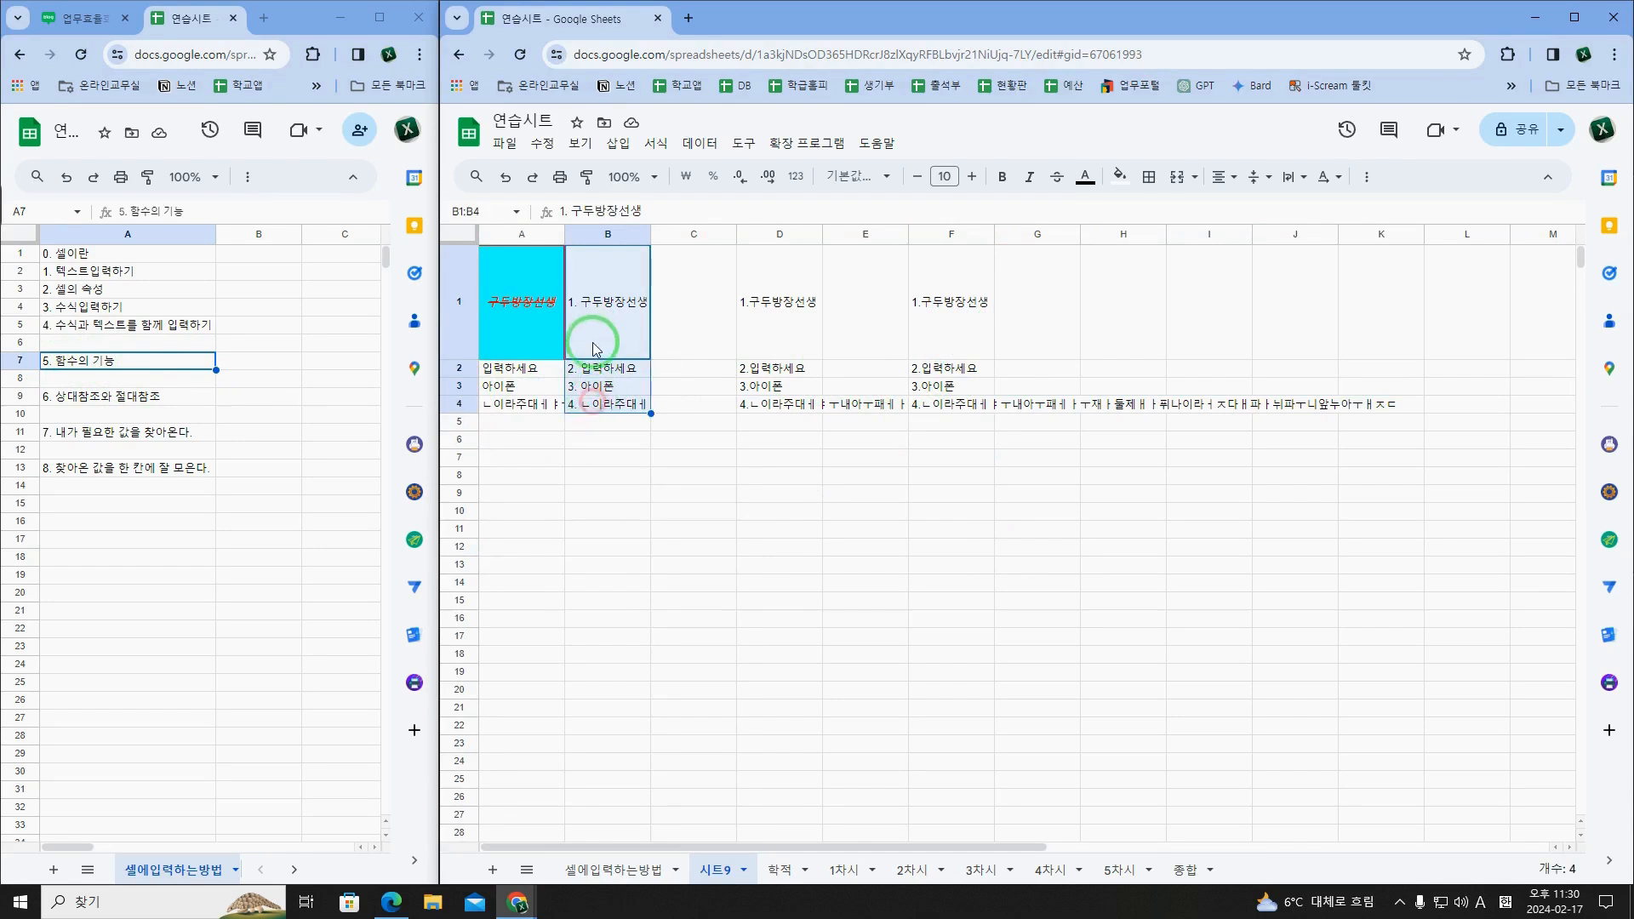
drag(523, 328, 535, 406)
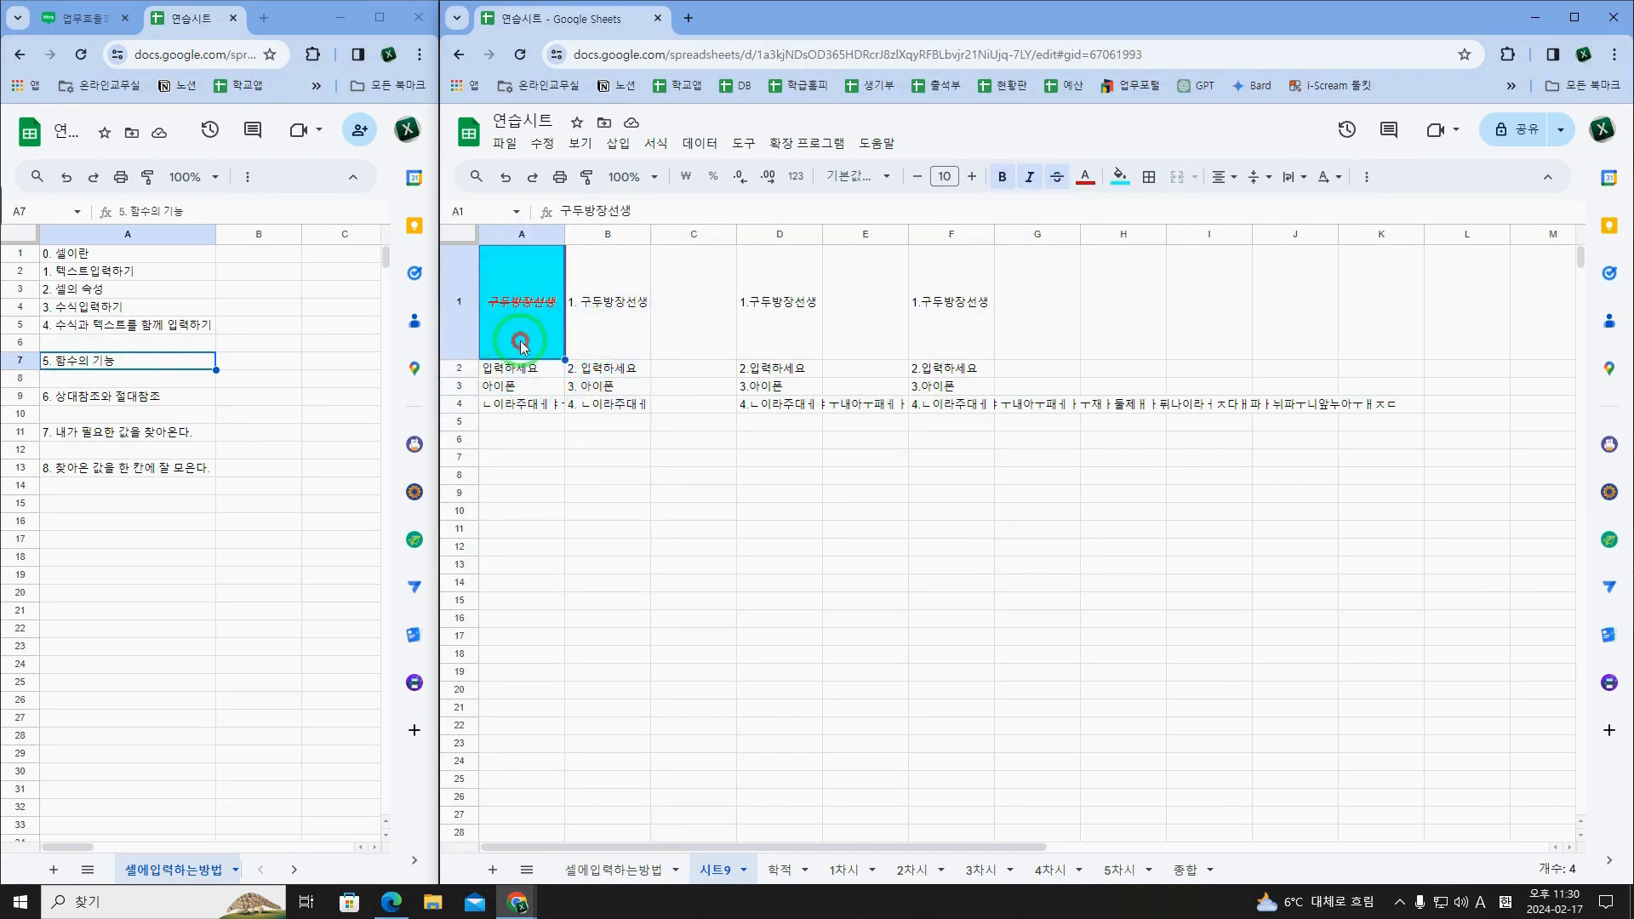
click(459, 367)
right_click(459, 368)
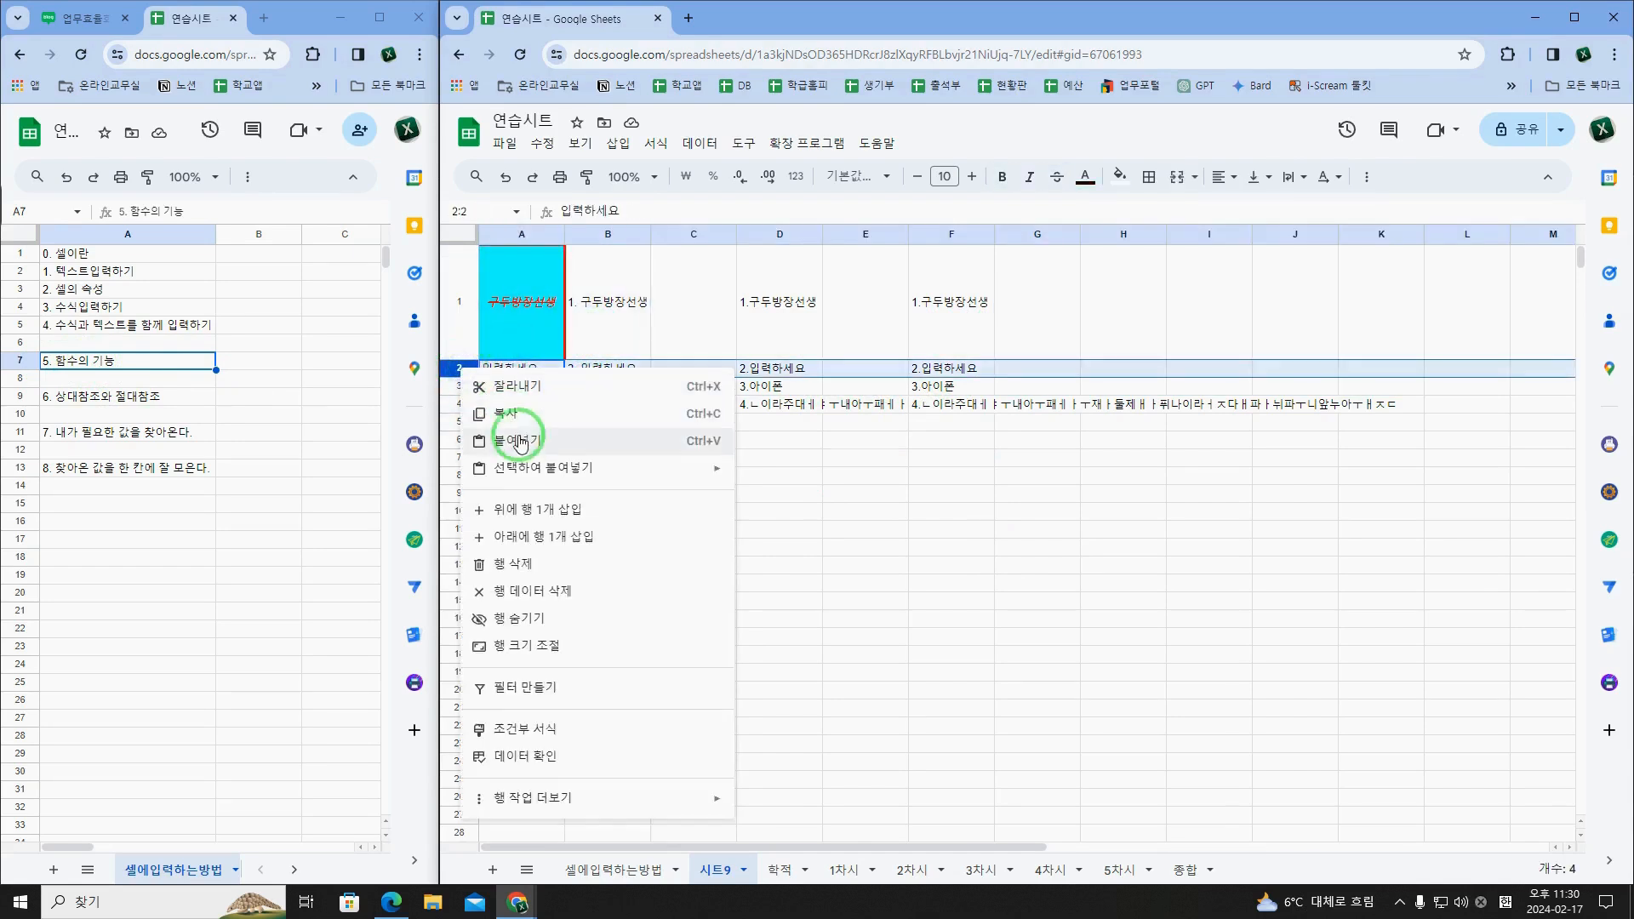
click(522, 509)
double_click(523, 368)
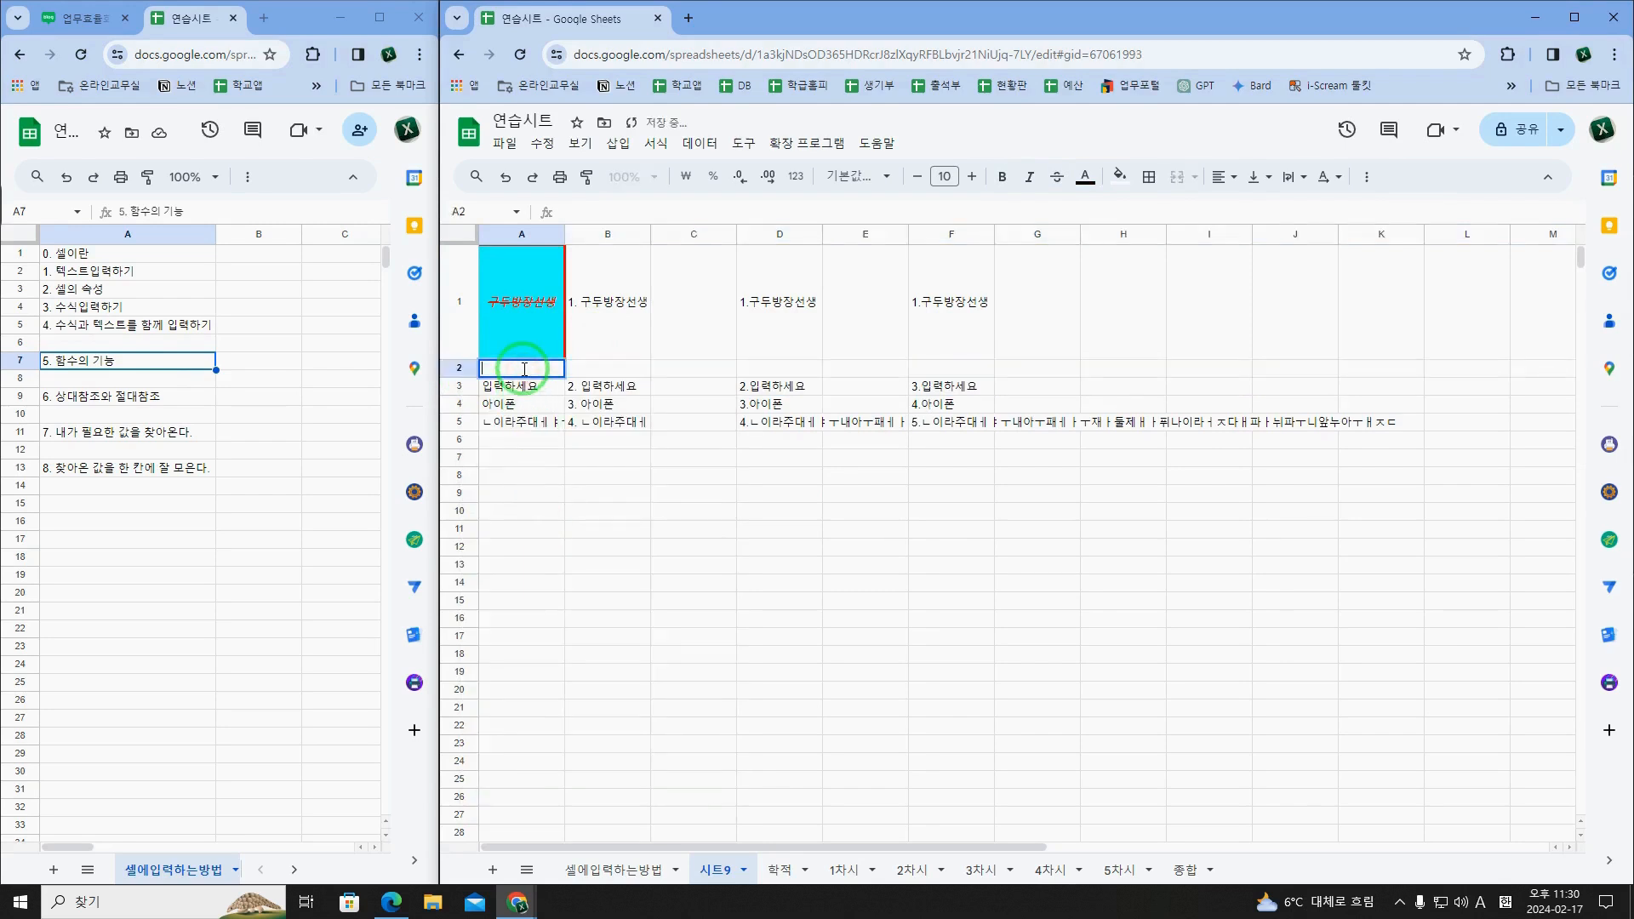
text(블로그)
key(Return)
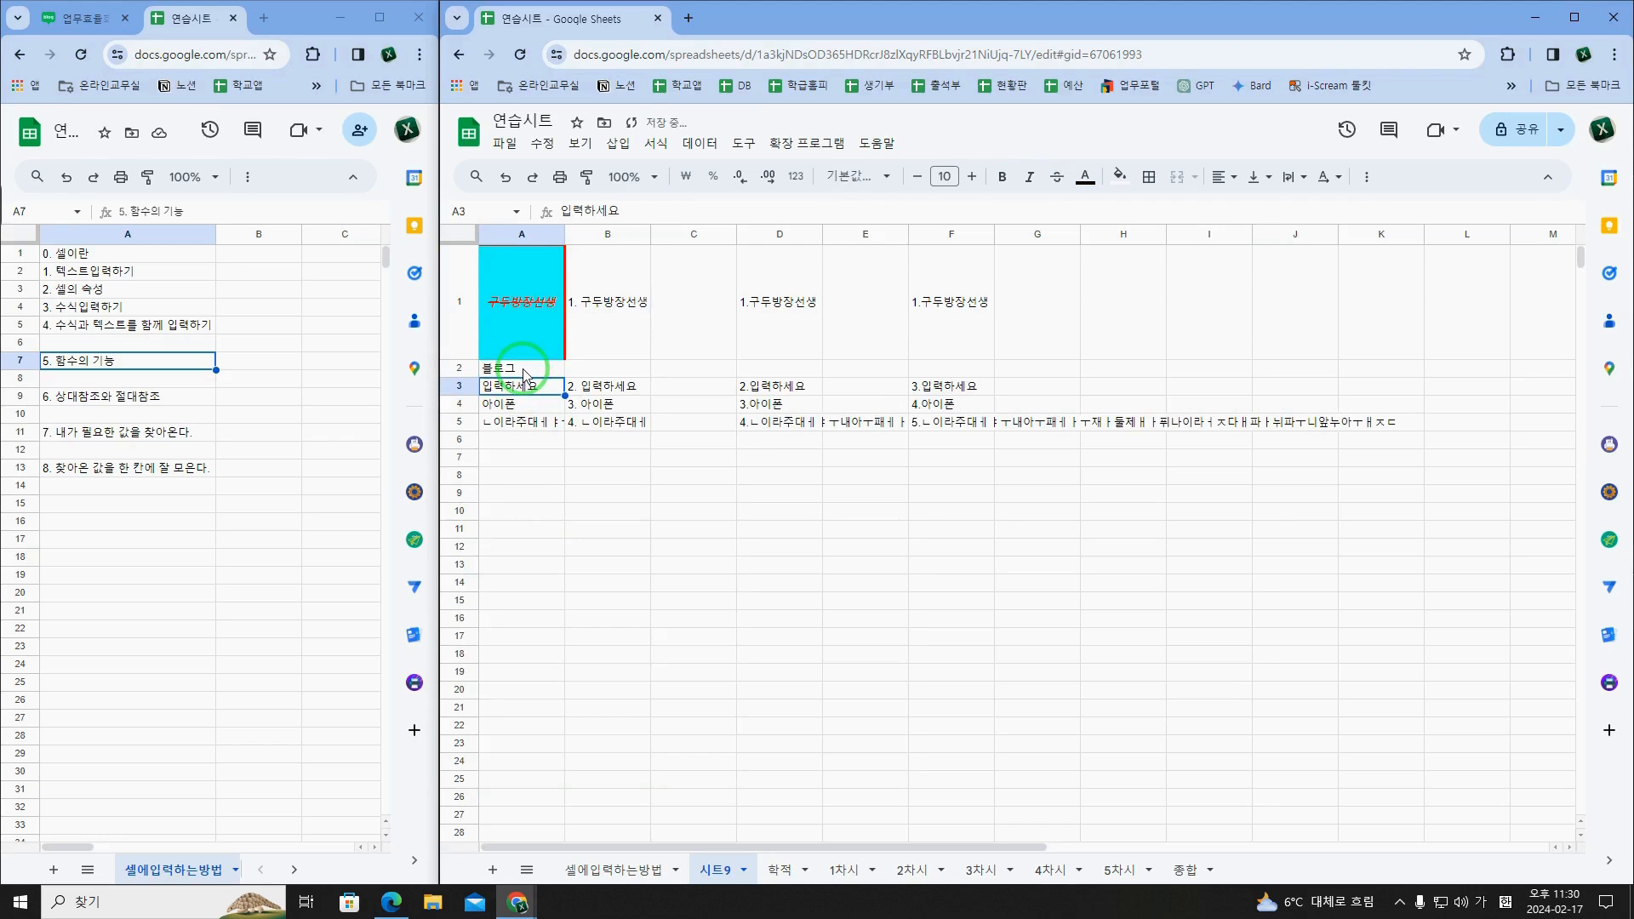
Step: Check the gap in column B's numbering and enter "2. 블로그" in B2
click(525, 373)
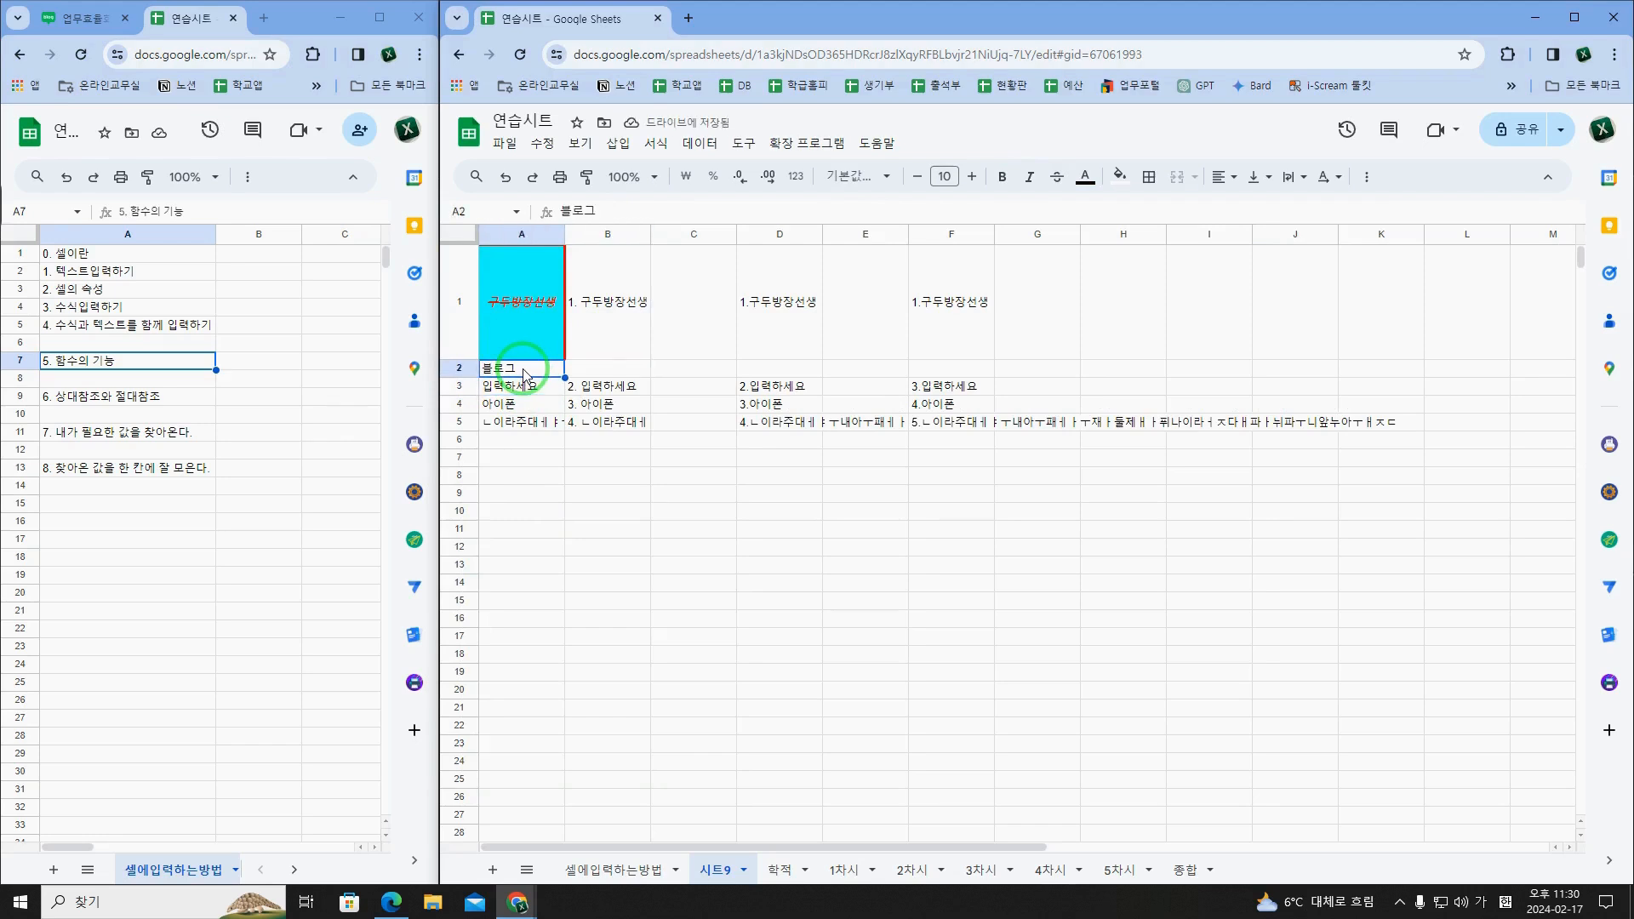
click(587, 371)
drag(588, 322, 595, 419)
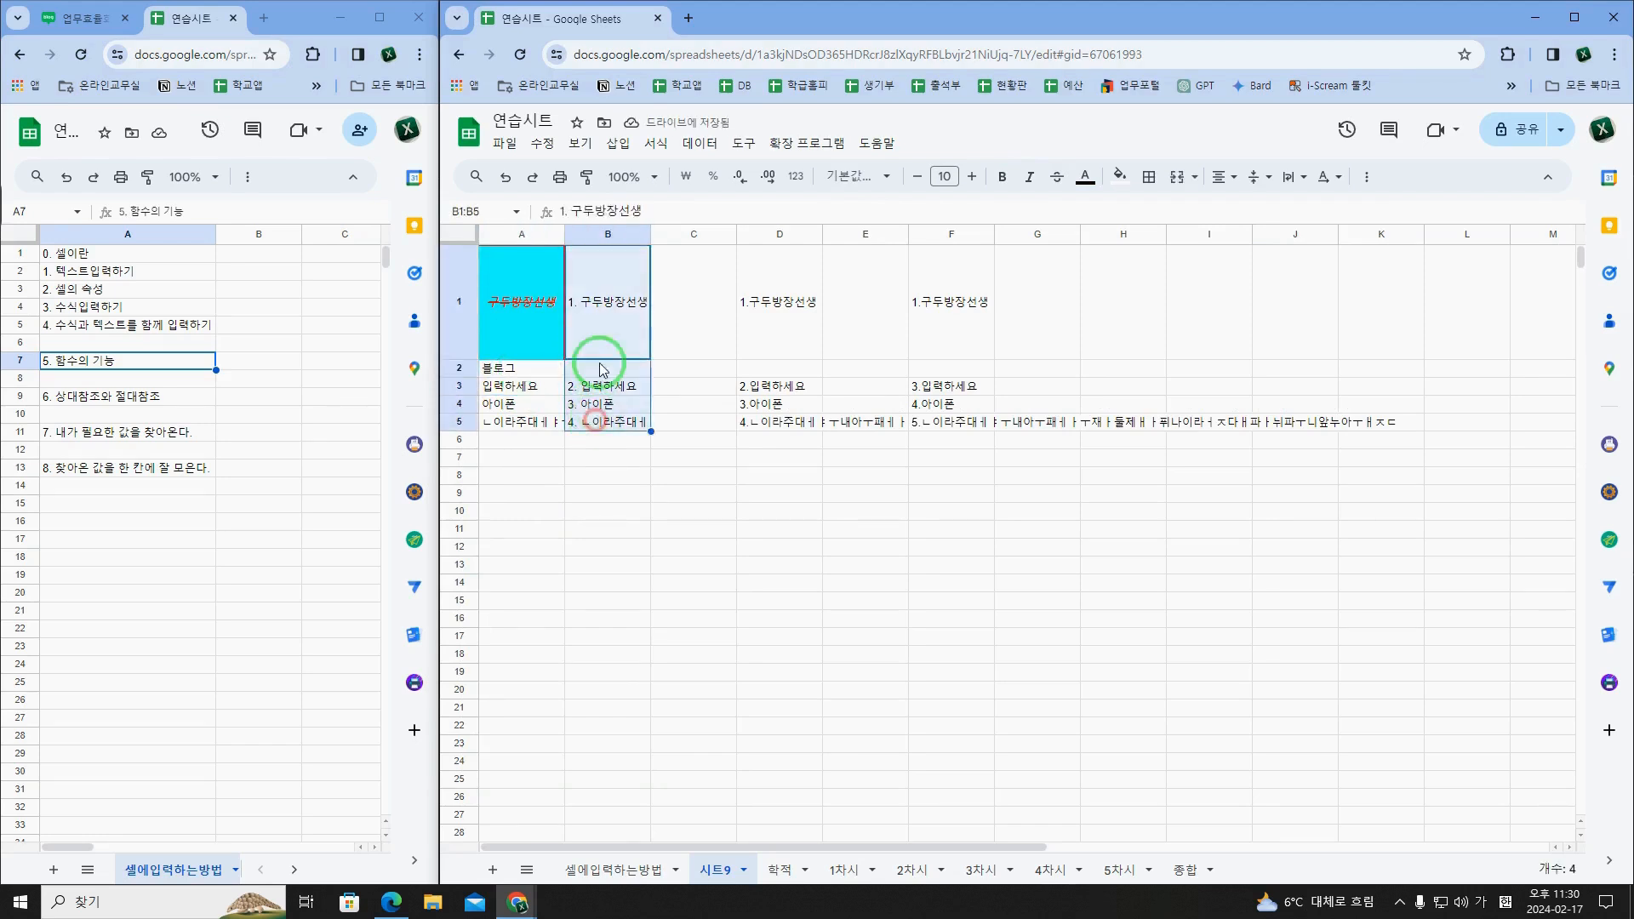
click(600, 336)
click(609, 374)
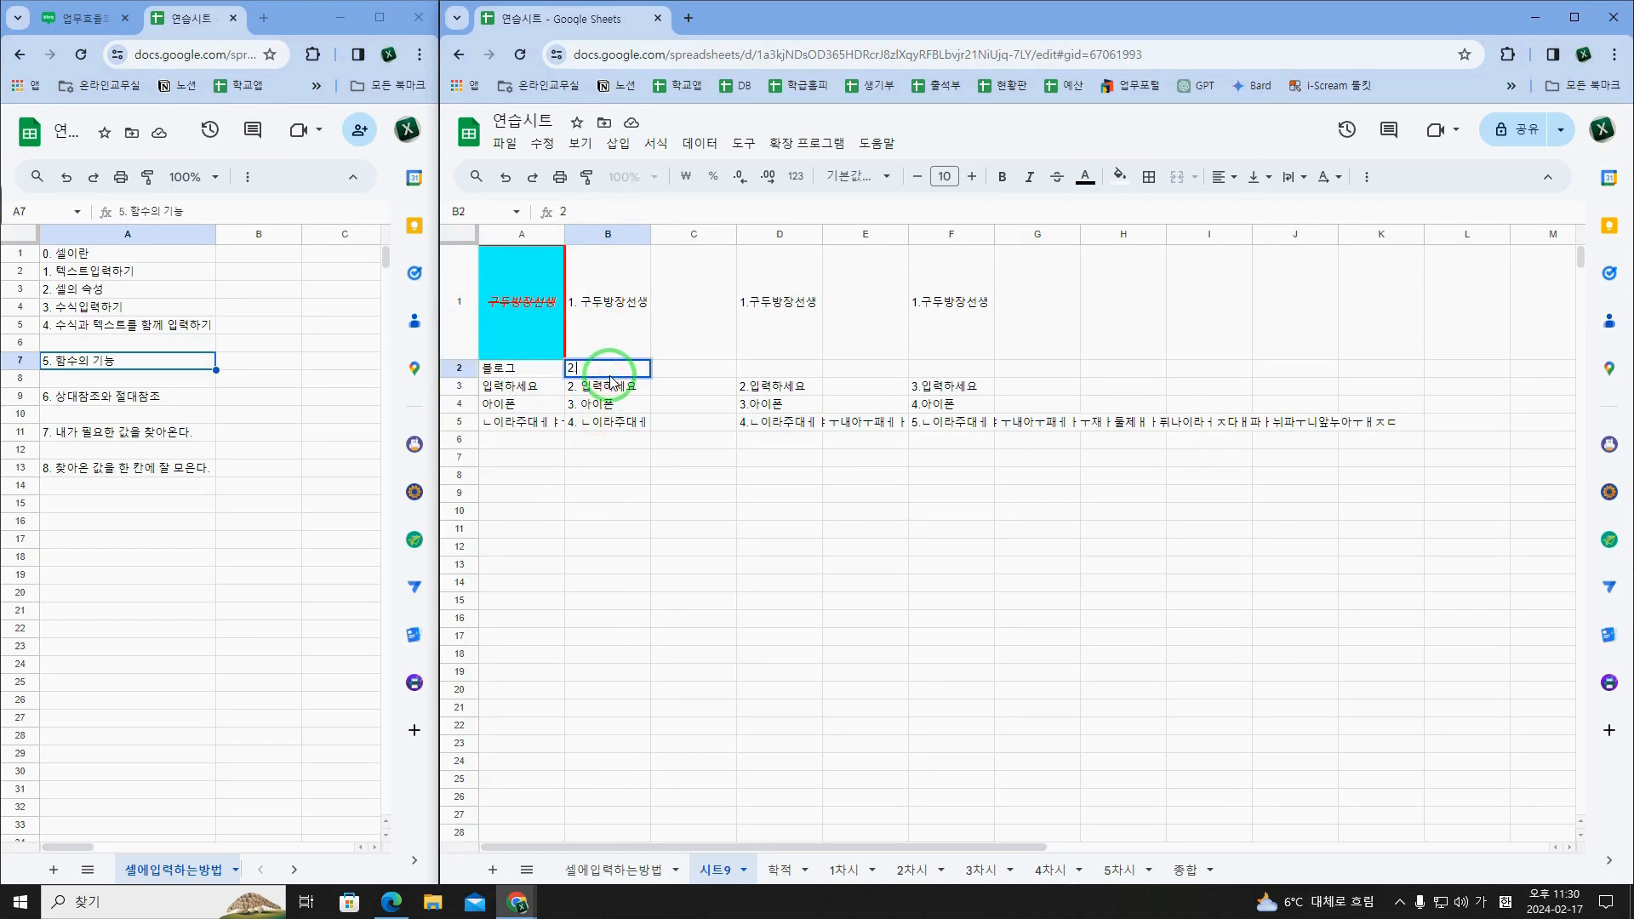
text(2. 블로그)
key(Return)
Step: Renumber the text entries in B3, B4 and B5 as 3, 4 and 5
double_click(611, 380)
key(Return)
key(Return)
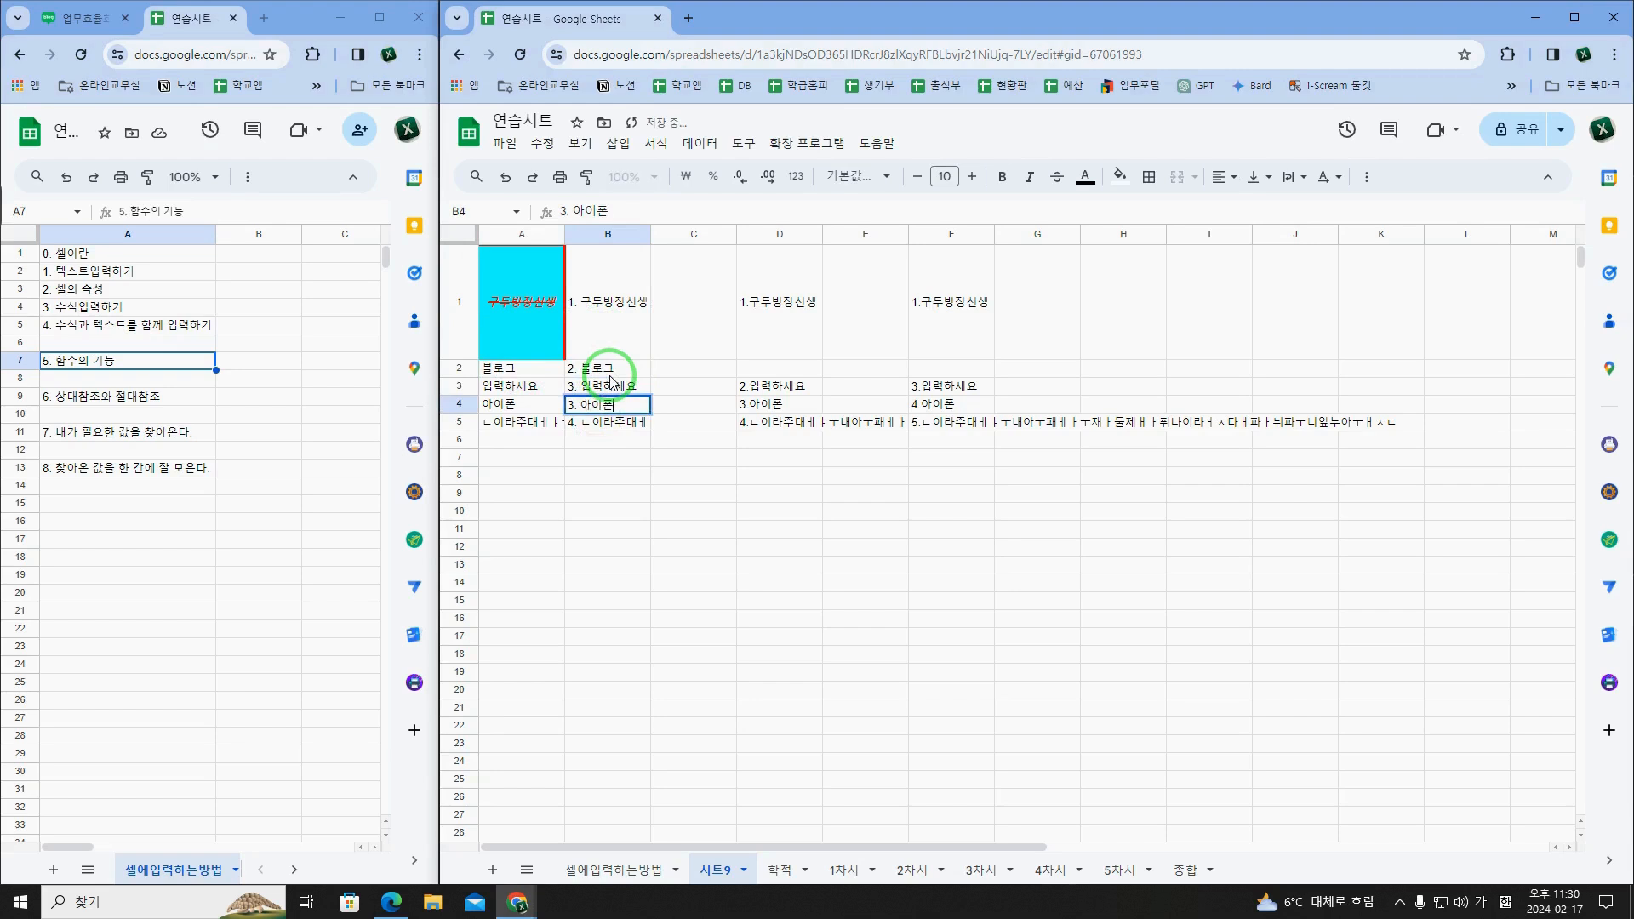
key(Return)
key(Return)
key(Delete)
text(5)
key(Return)
Step: Review the manually renumbered entries in column B, from B2 to B5
key(Up)
key(Up)
key(Up)
key(Up)
key(Down)
key(Down)
key(Down)
key(Up)
key(Up)
key(Up)
key(Down)
key(Down)
key(Down)
Step: Inspect the manually typed numbers in column D's formulas in D1, D3 and D4
key(Up)
key(Up)
key(Right)
key(Right)
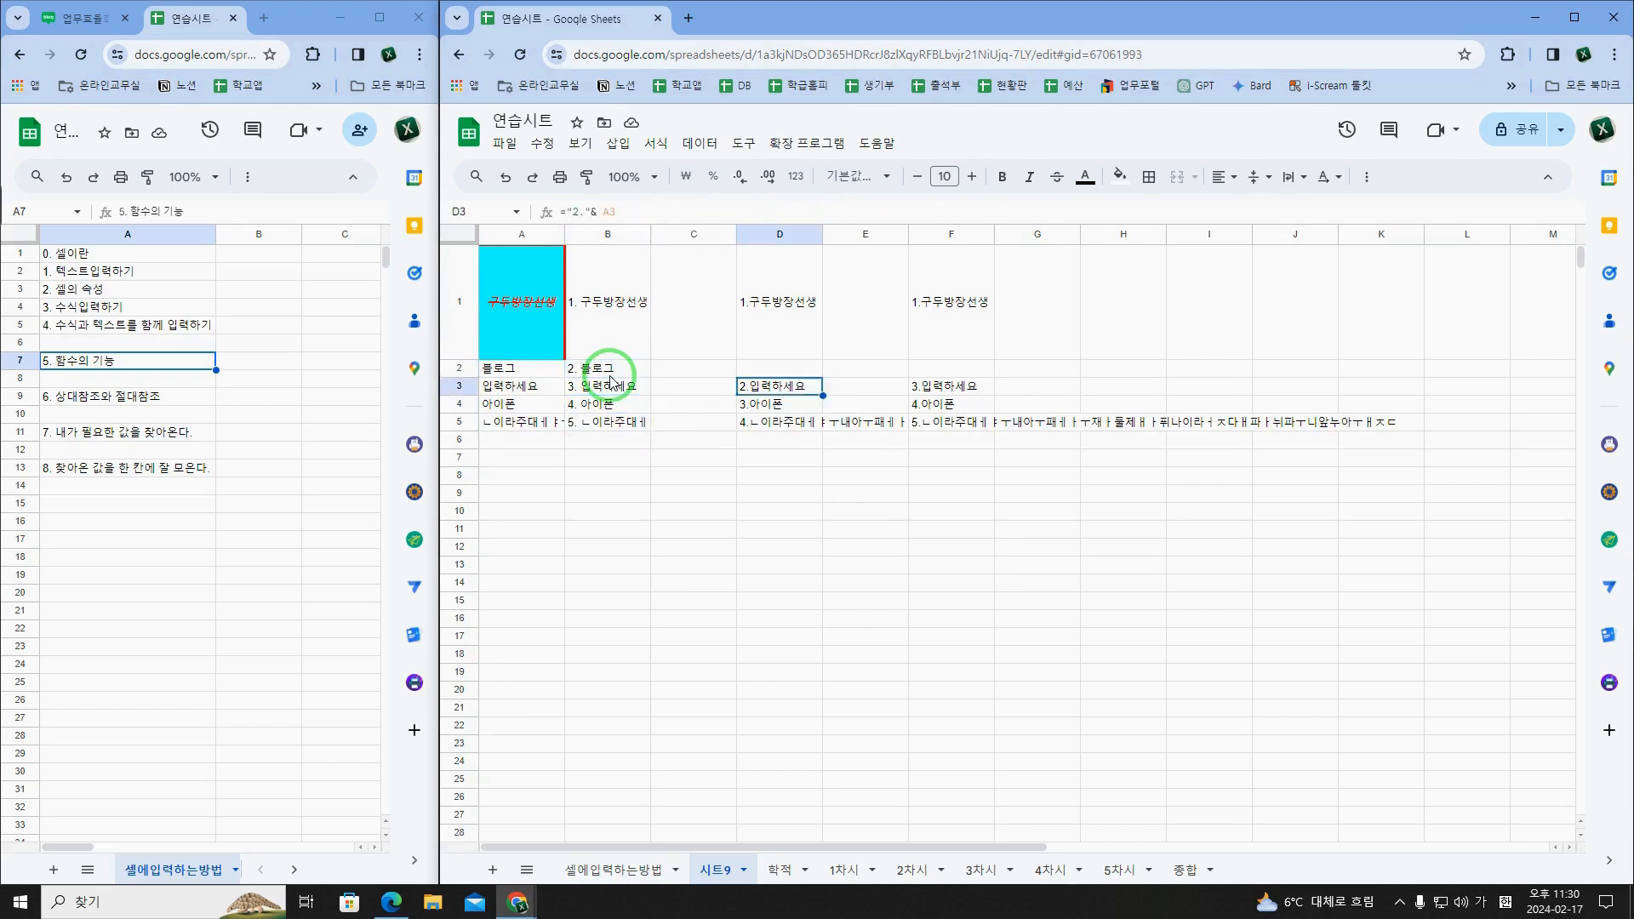
key(Up)
key(Up)
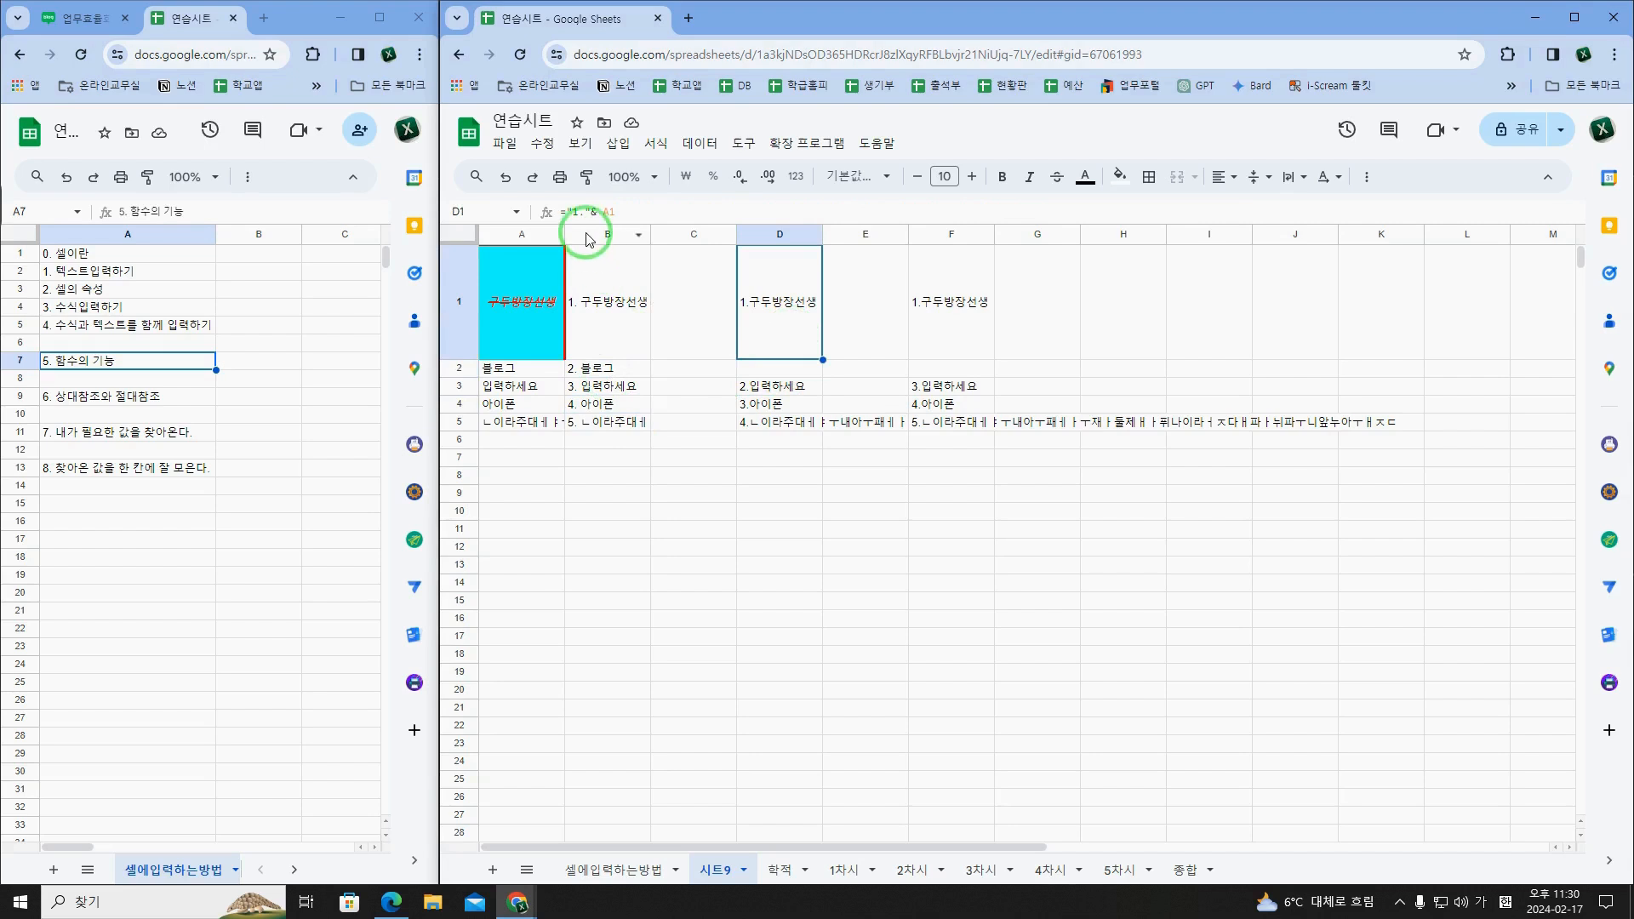
click(778, 399)
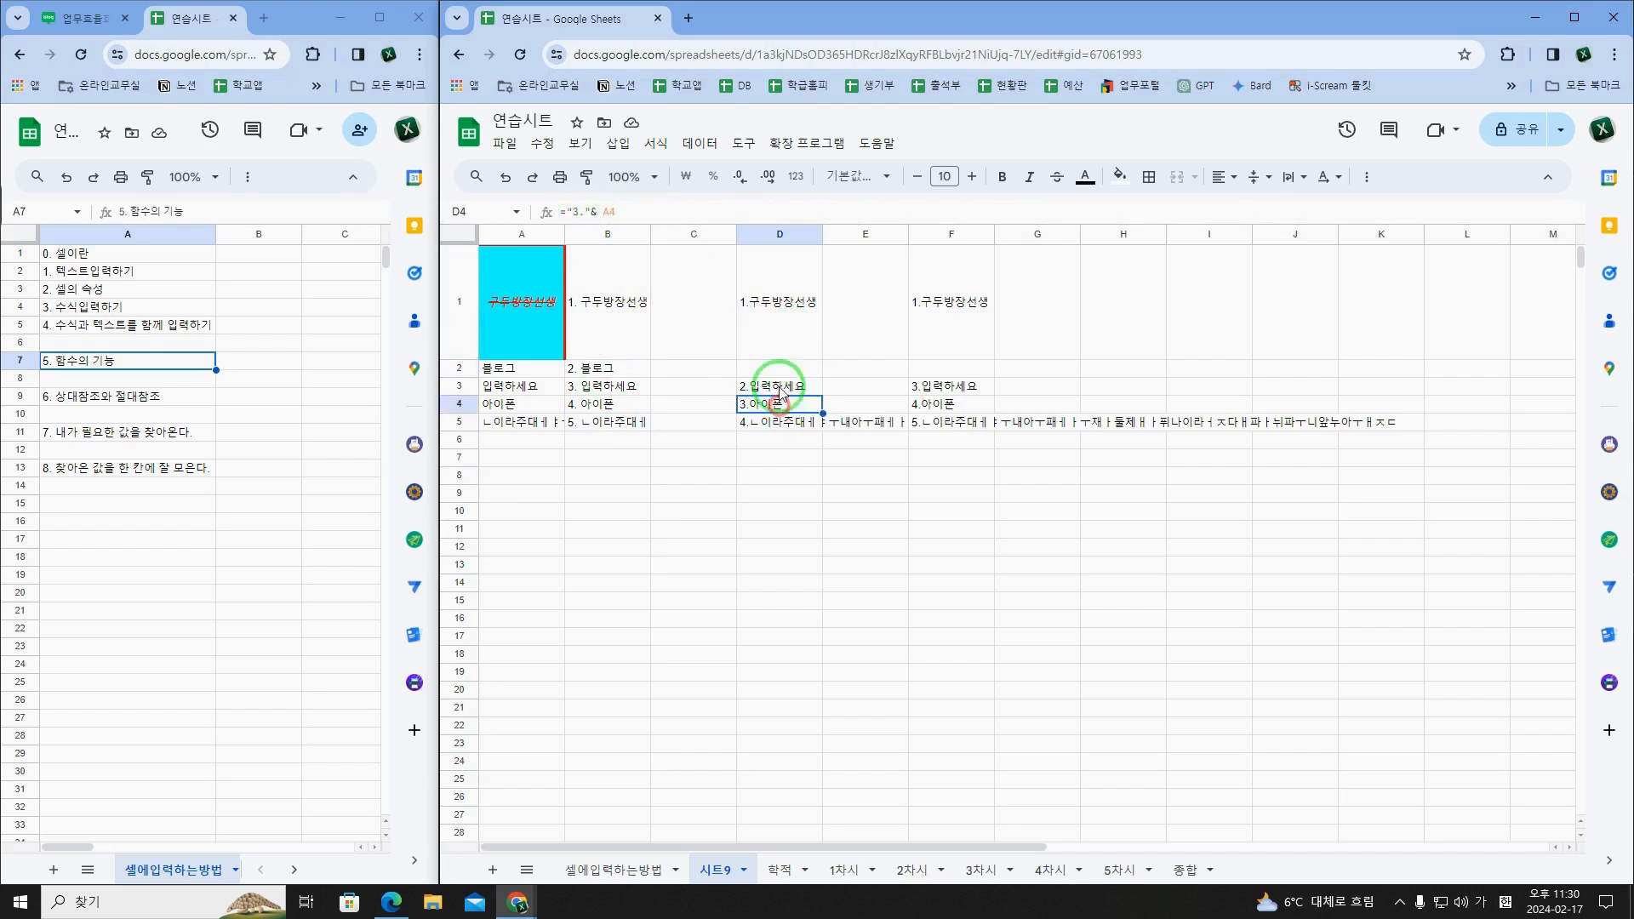
Step: Compare A2 with the empty D2 and check D1's manually numbered formula against the range D1:D5
click(521, 369)
click(739, 373)
click(515, 368)
click(781, 373)
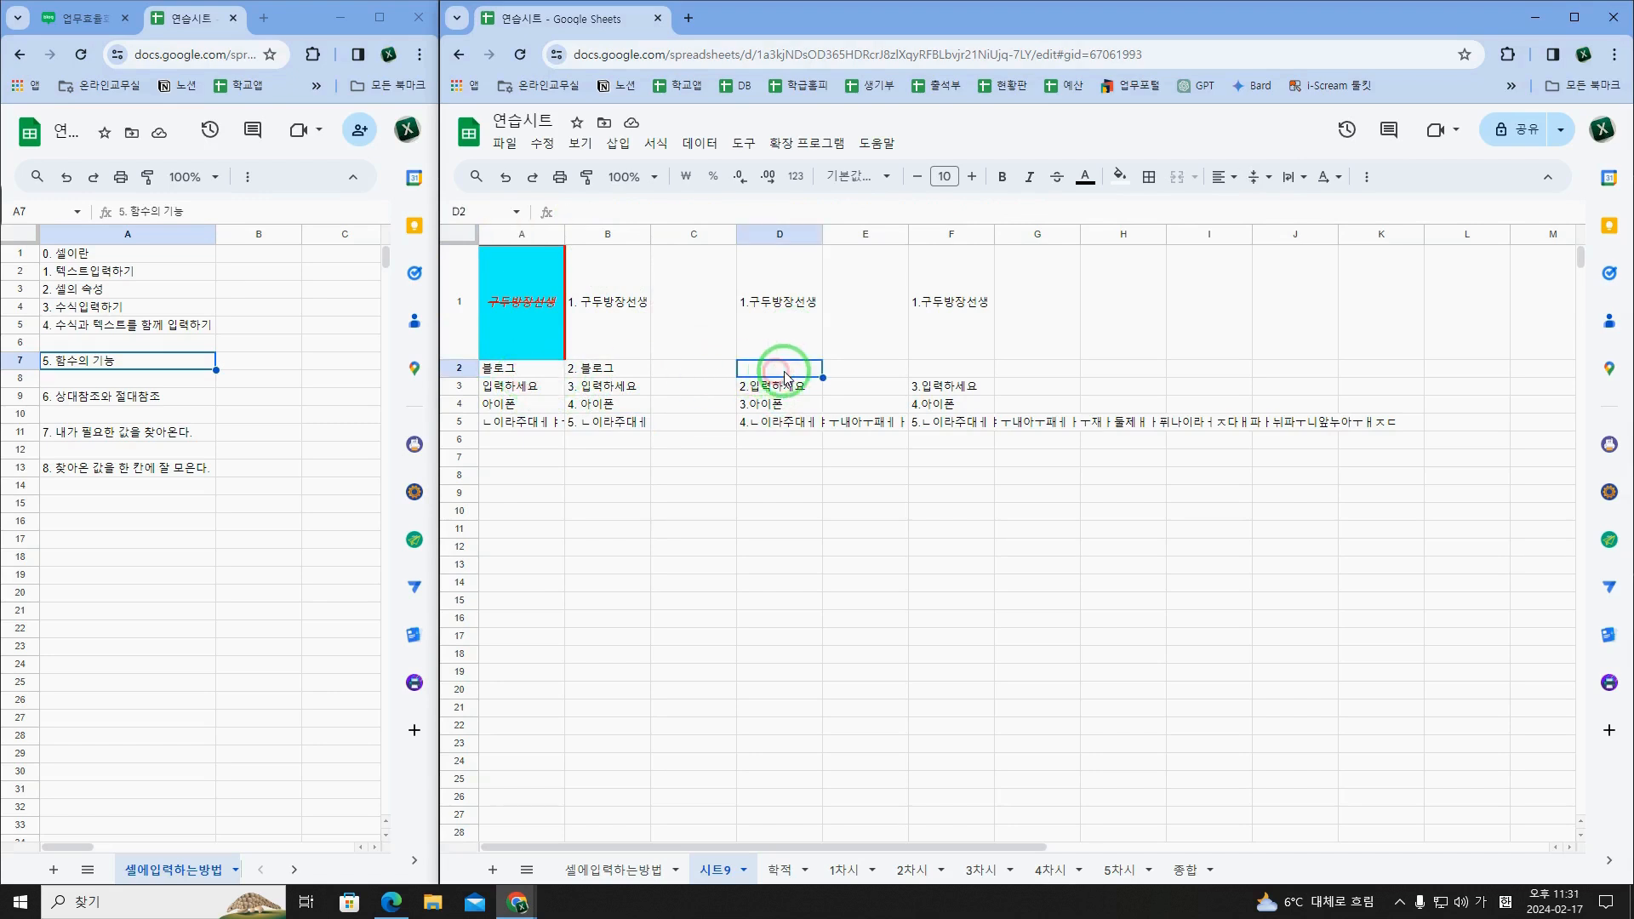
click(749, 322)
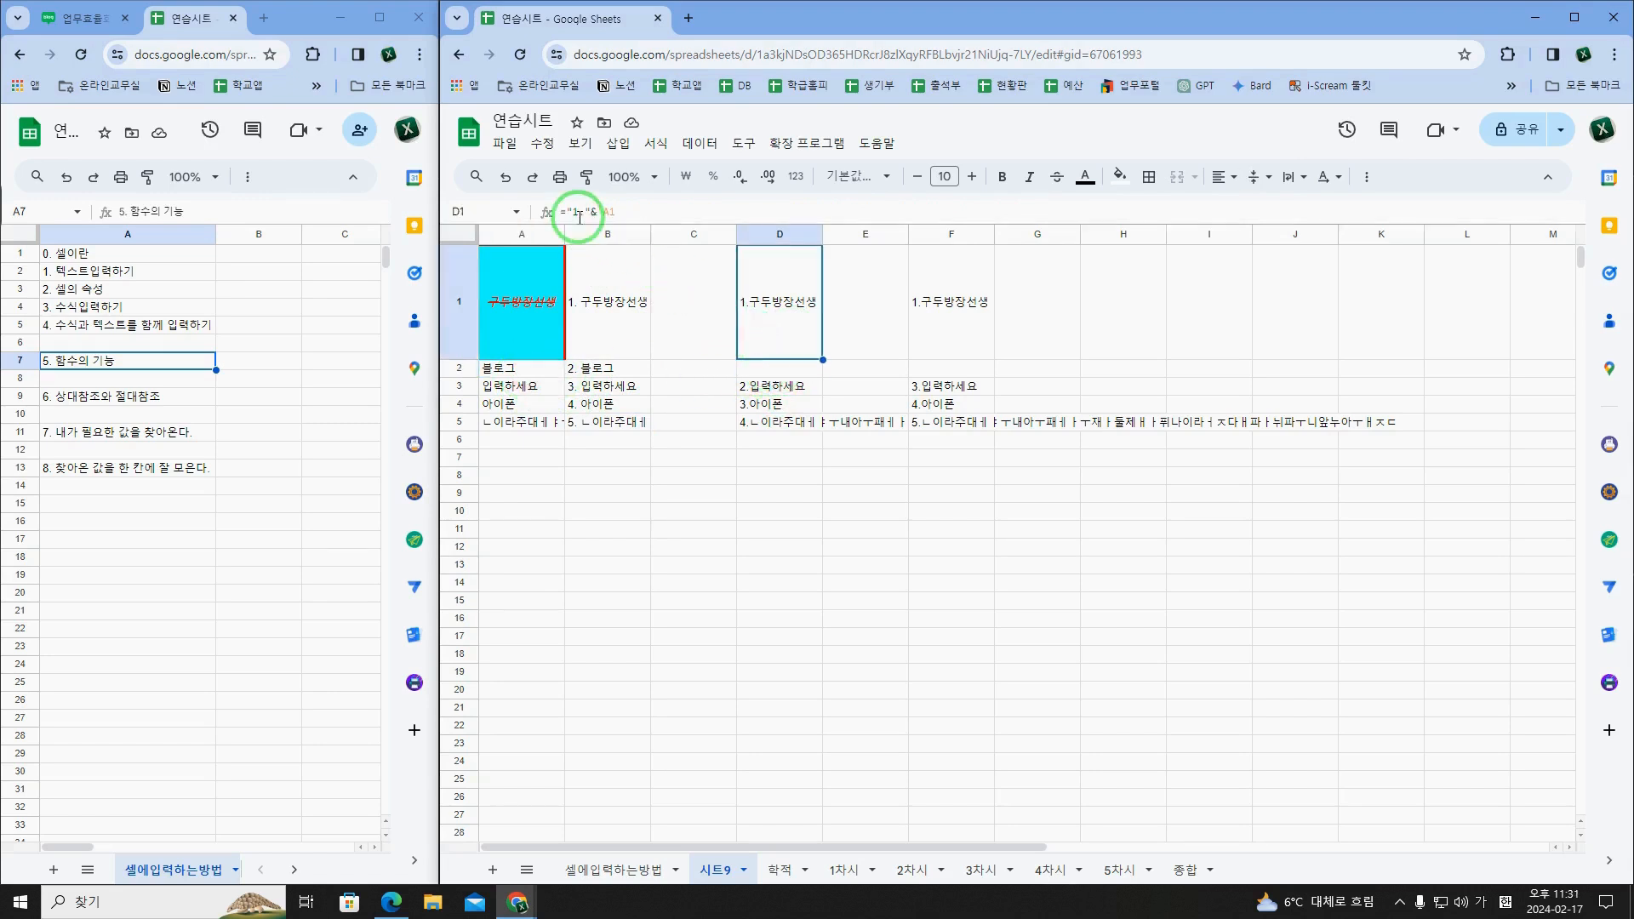
click(783, 343)
drag(783, 343, 782, 417)
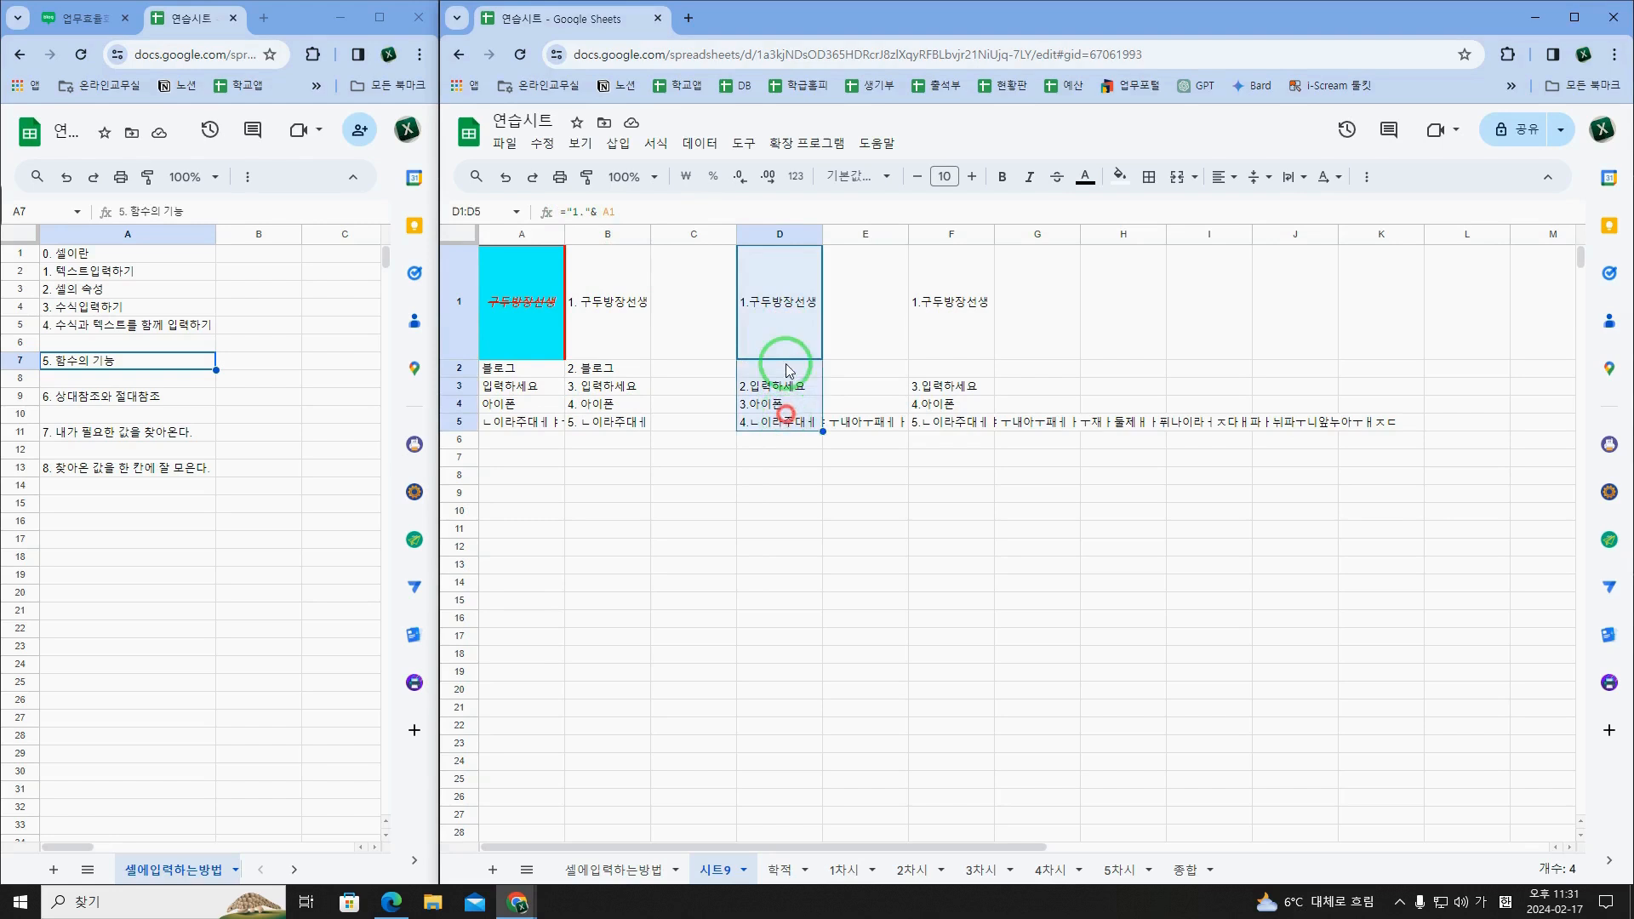
Step: Examine the manually numbered formulas down column D, from D1 to D5
click(783, 348)
click(742, 372)
click(743, 390)
click(747, 406)
click(760, 425)
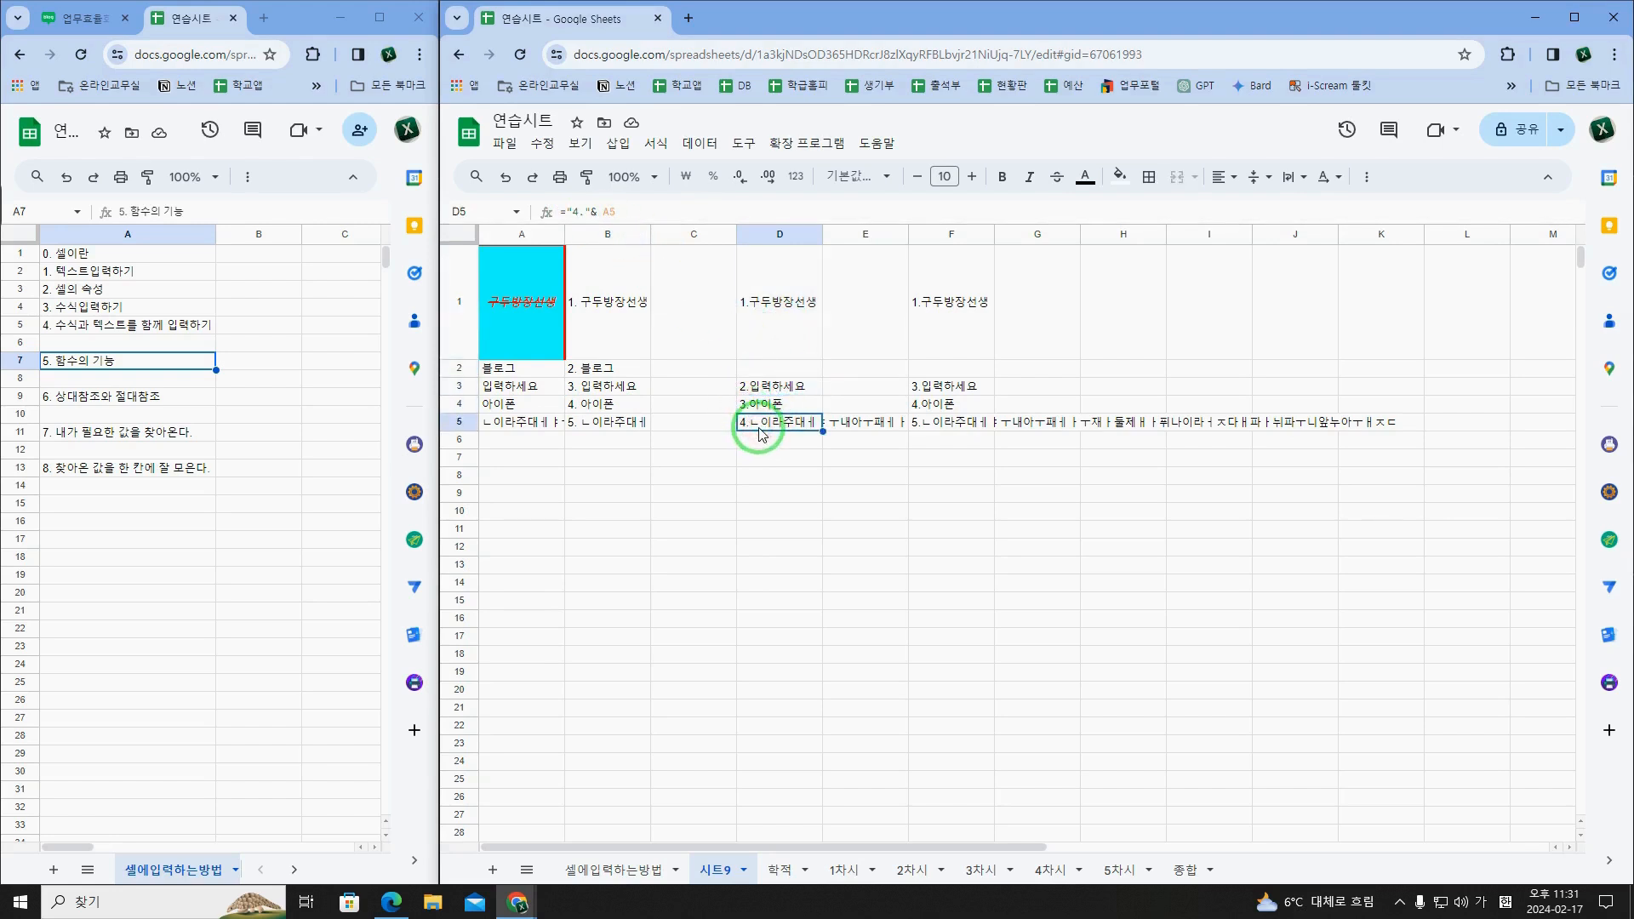
click(773, 385)
click(783, 405)
click(787, 425)
Step: Fill D1's formula down to D5 and renumber the prefixes in D2 to D5 as 2, 3, 4 and 5
drag(784, 337, 821, 421)
click(790, 372)
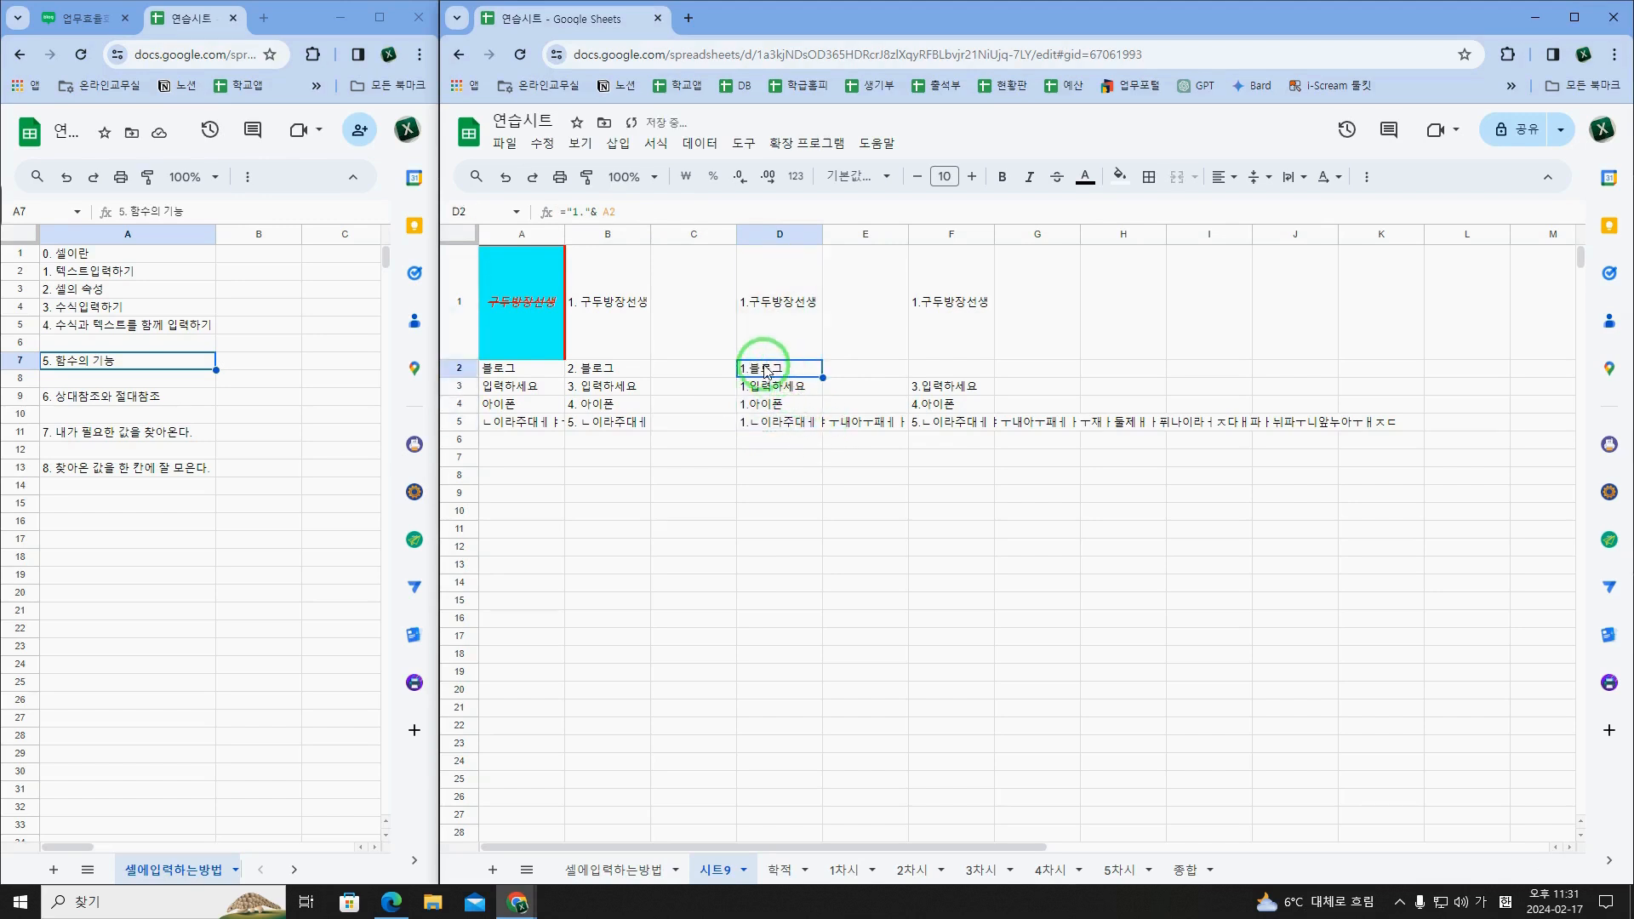
double_click(763, 372)
click(747, 370)
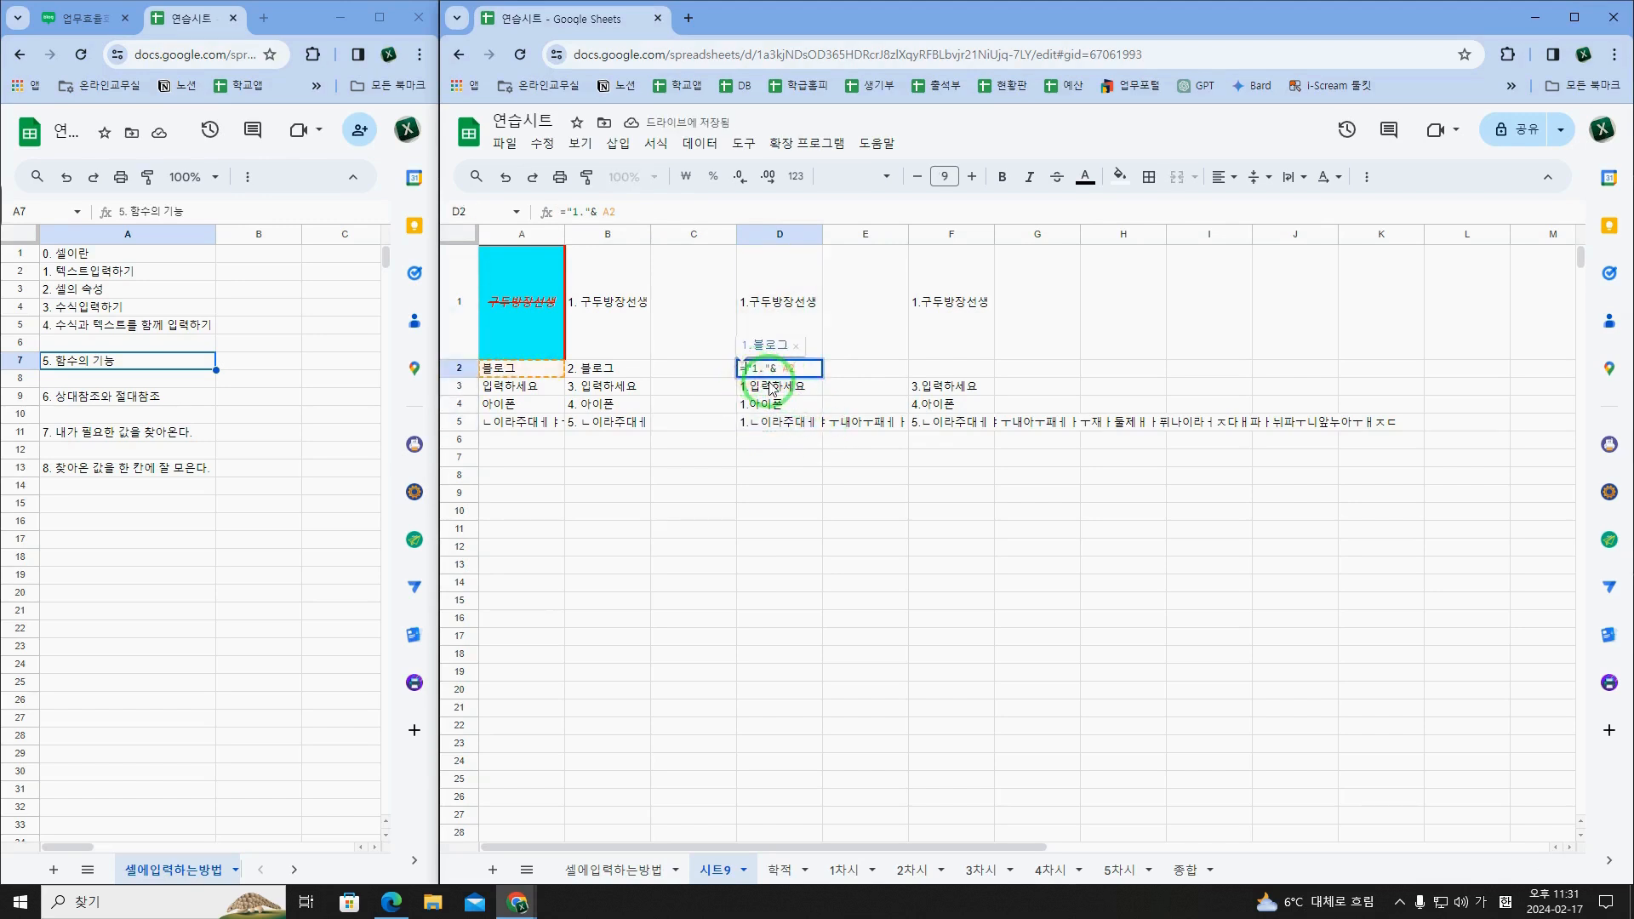
double_click(771, 385)
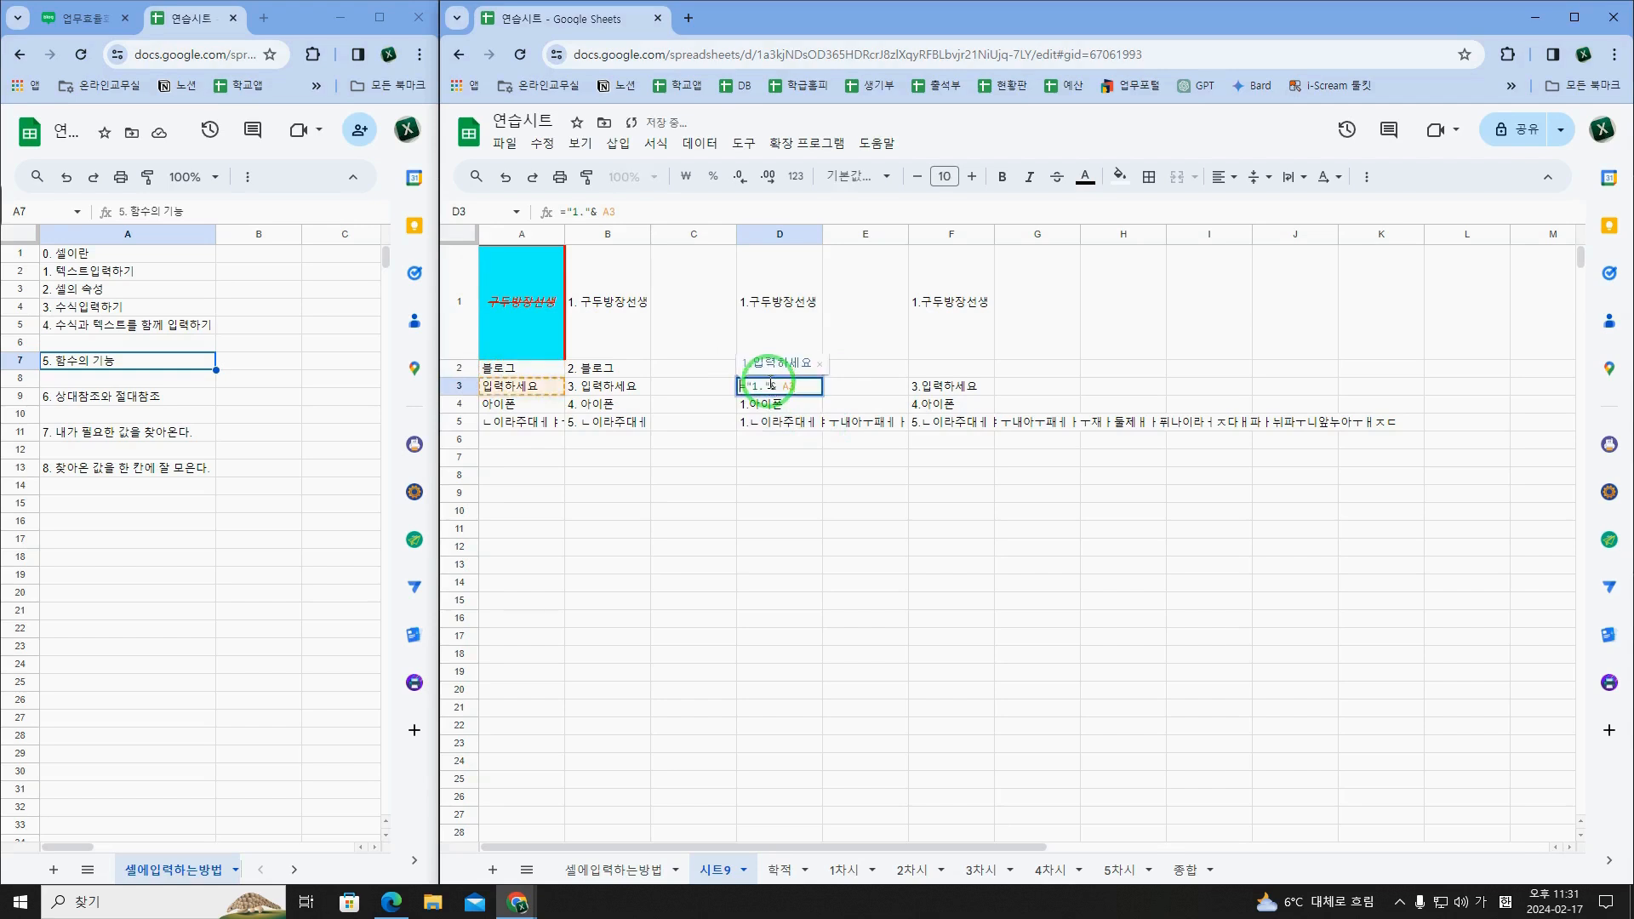
key(Return)
key(Return)
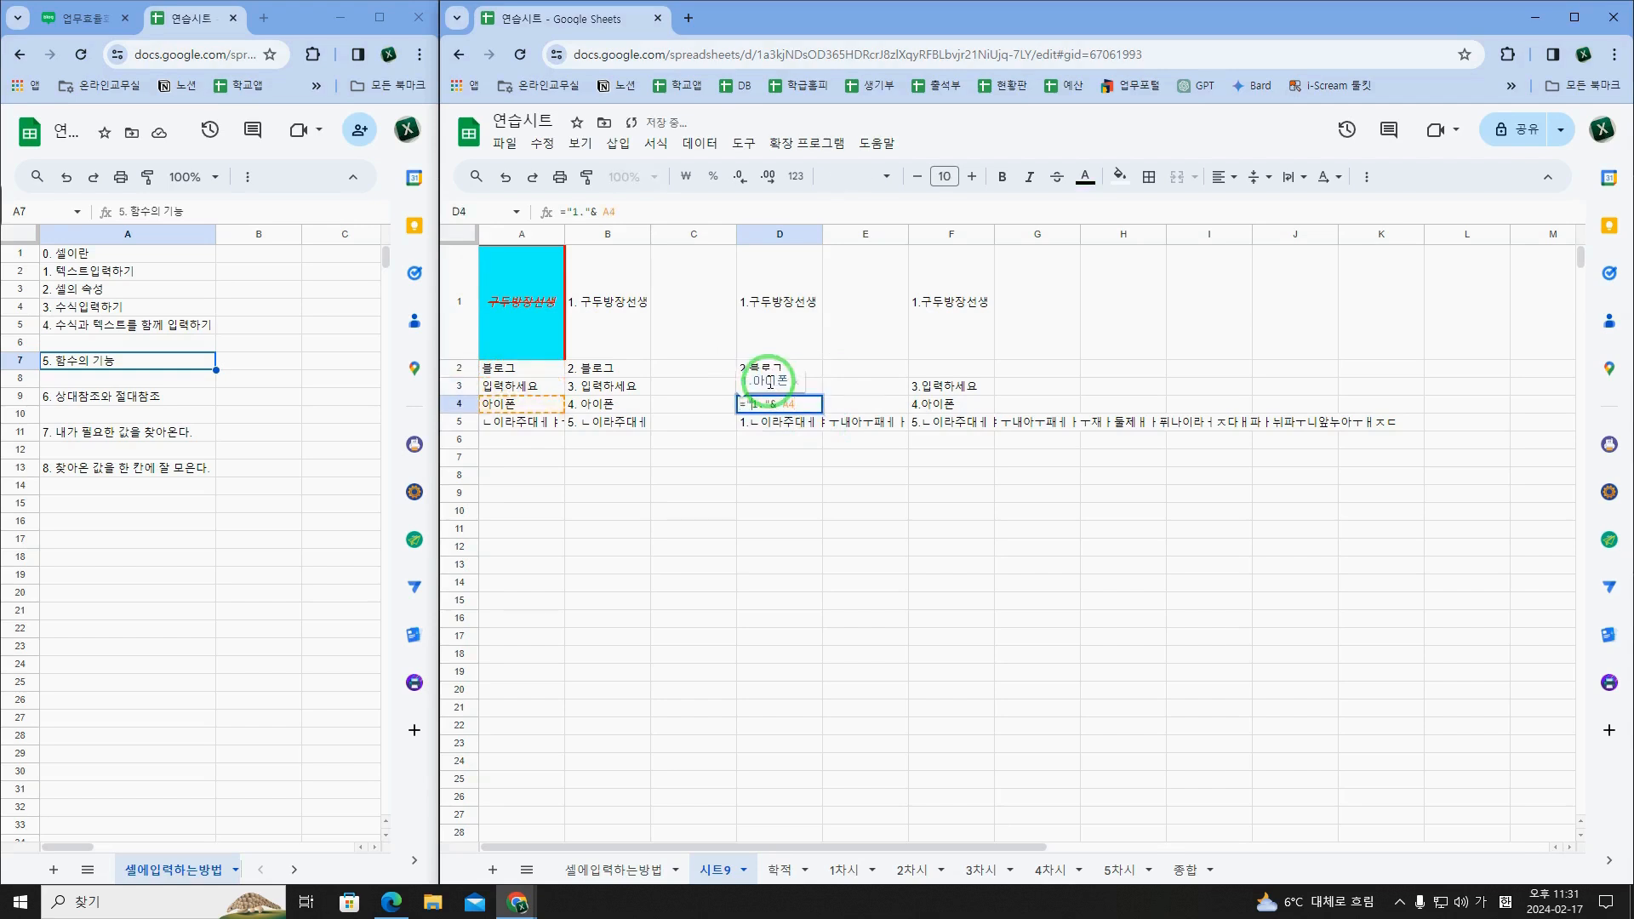
key(Return)
key(Return)
key(BackSpace)
text(5)
key(Return)
Step: Check the gap at F2 and the ROW-based formulas in F3, F4 and F5
key(Up)
key(Right)
key(Right)
key(Up)
key(Up)
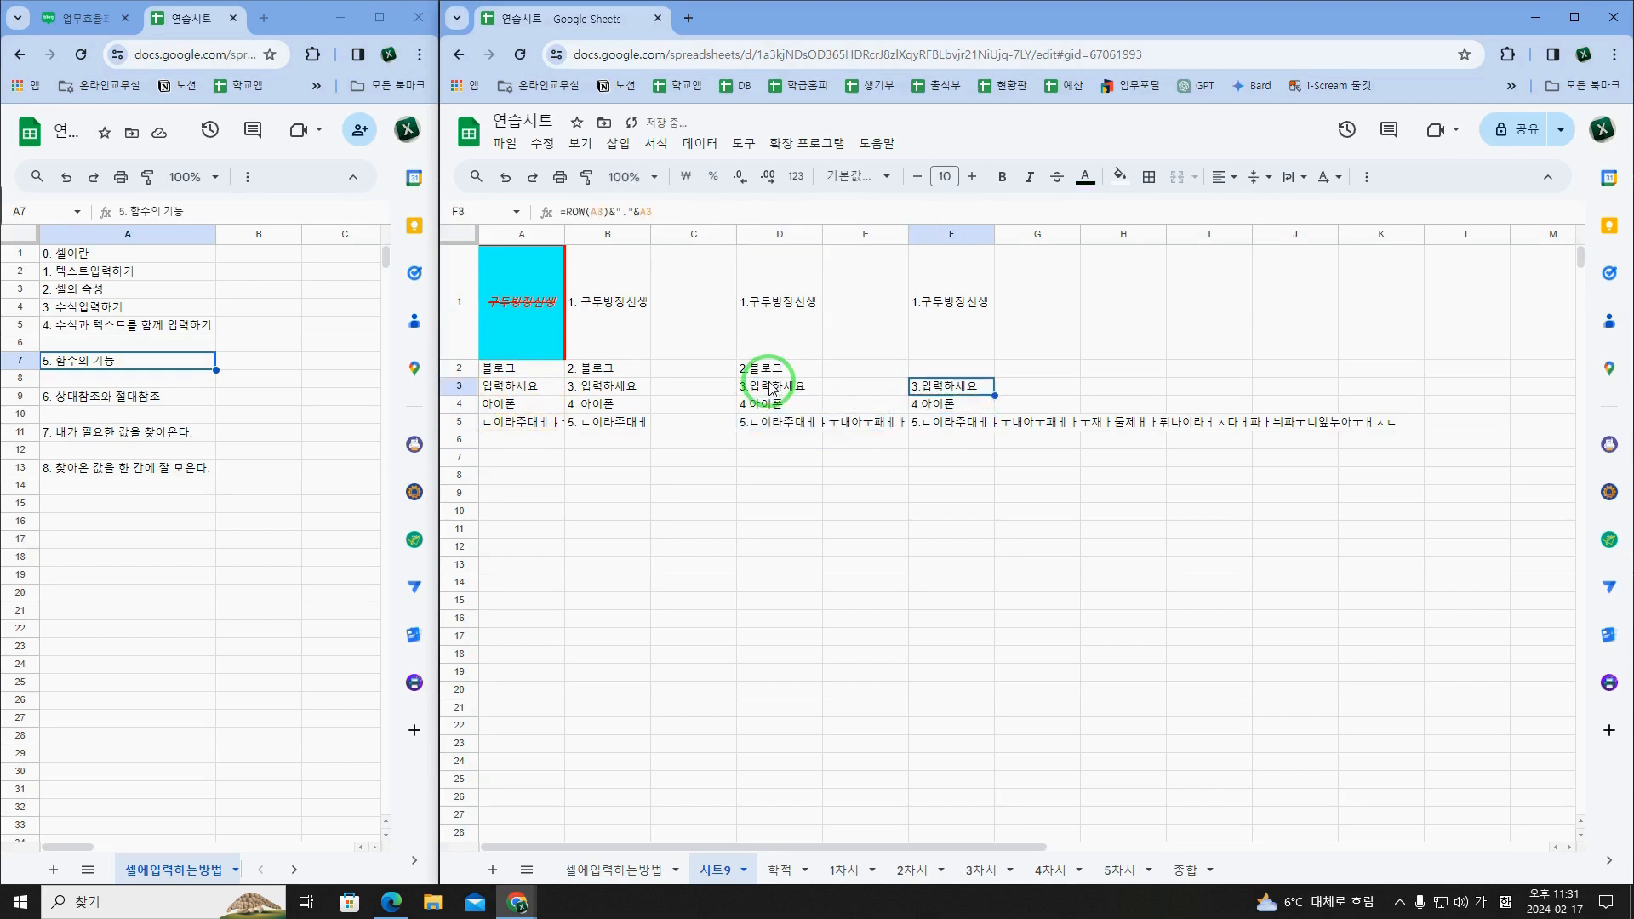
click(946, 371)
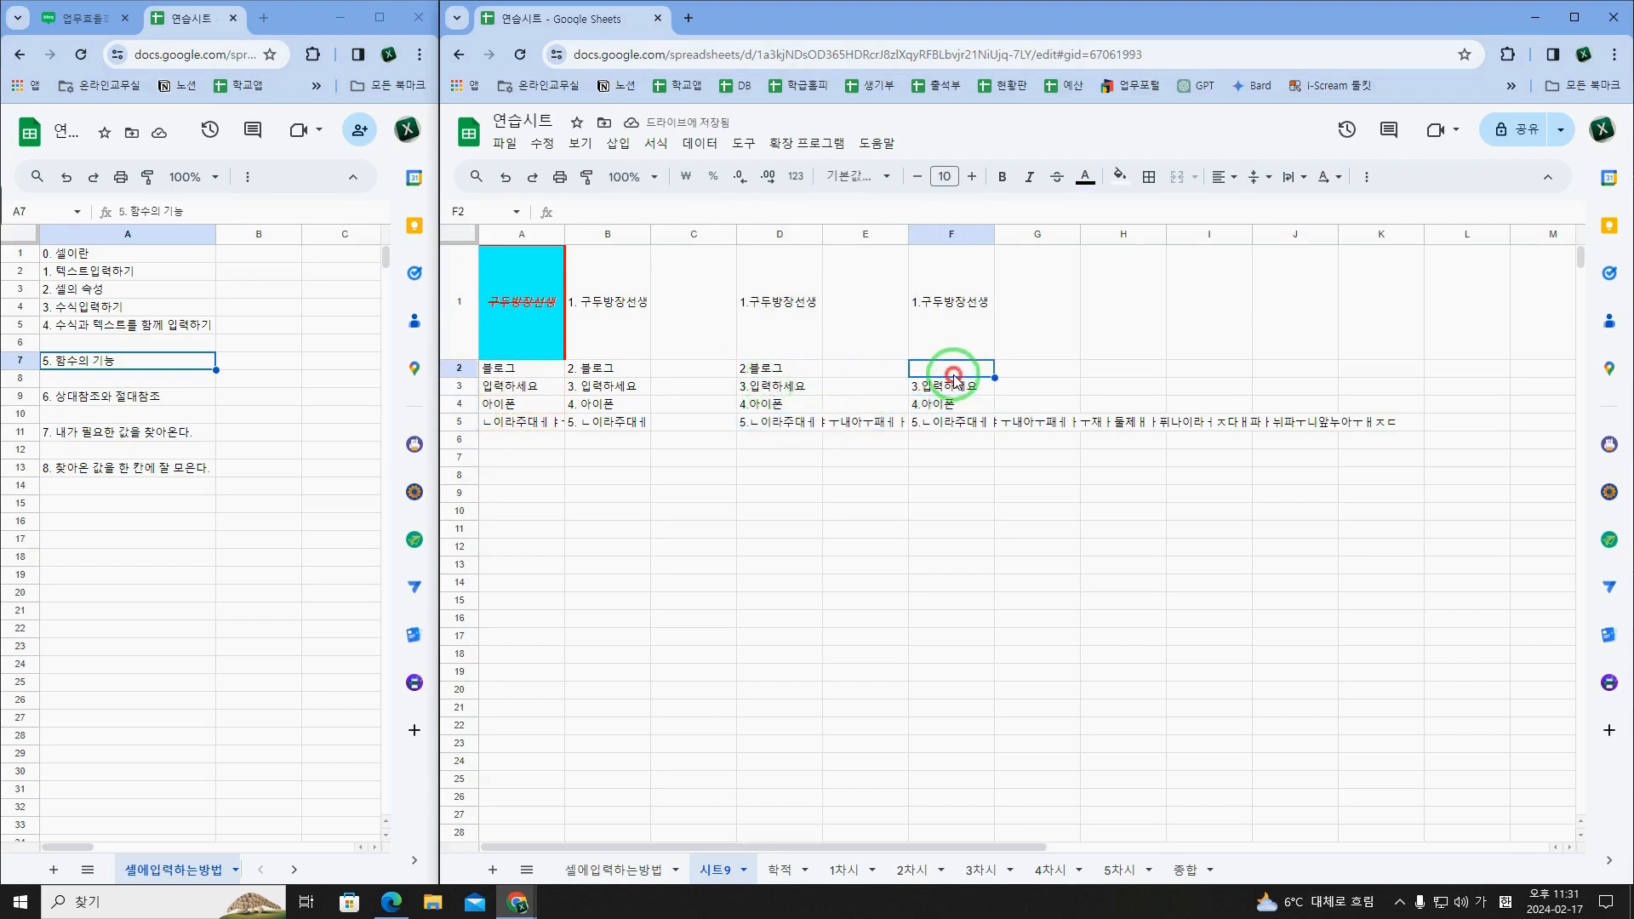
click(458, 367)
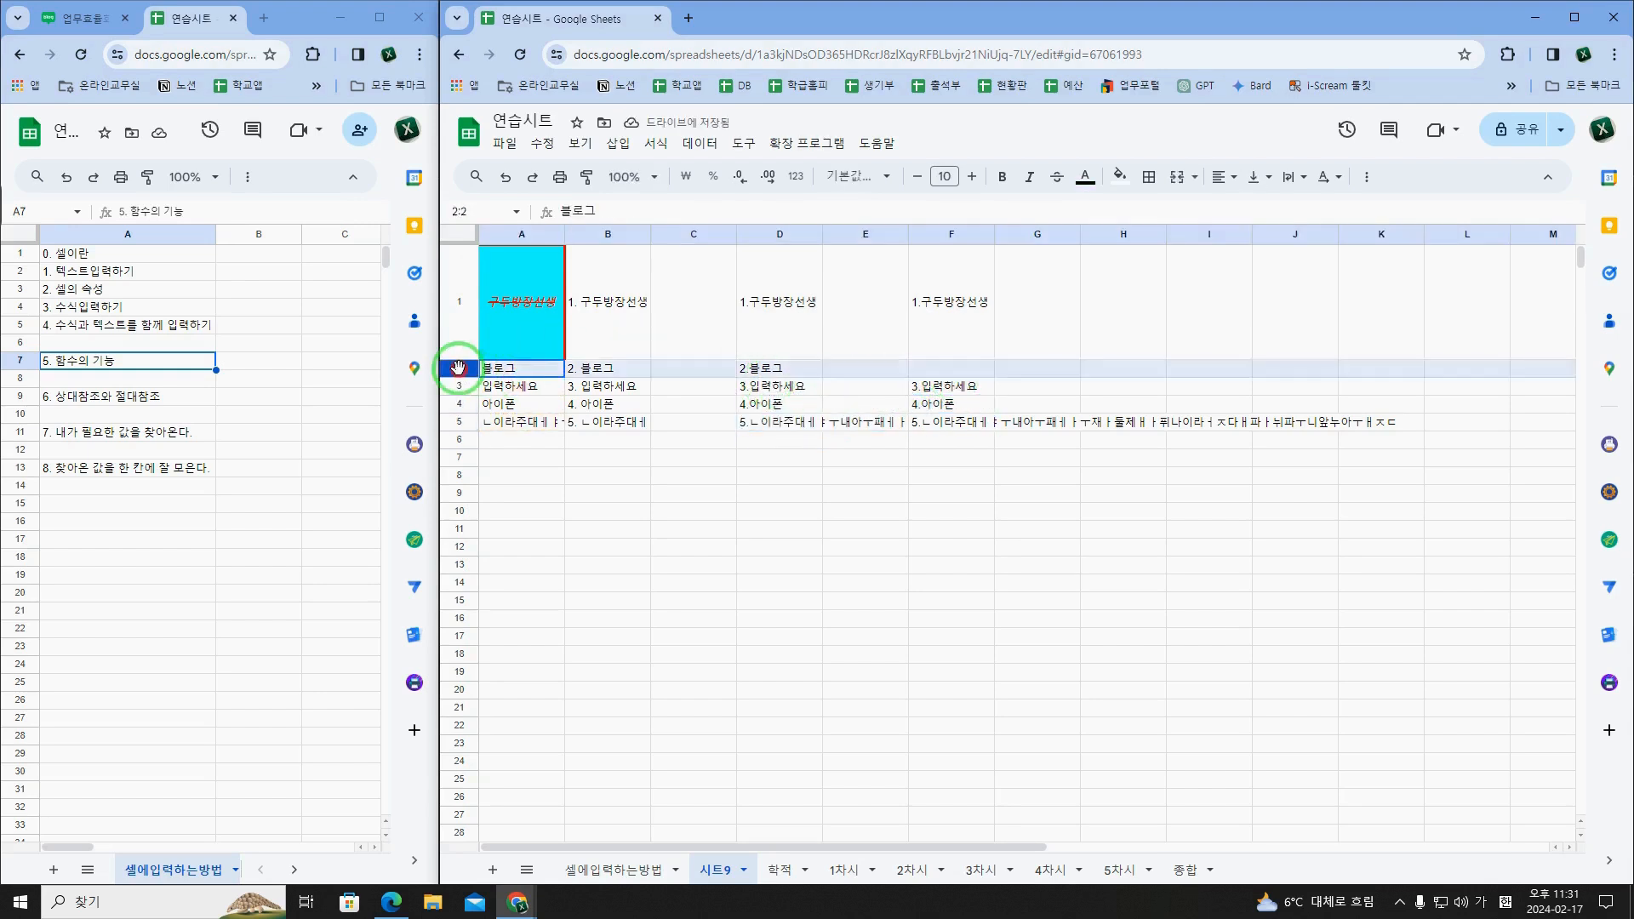
click(944, 371)
click(939, 390)
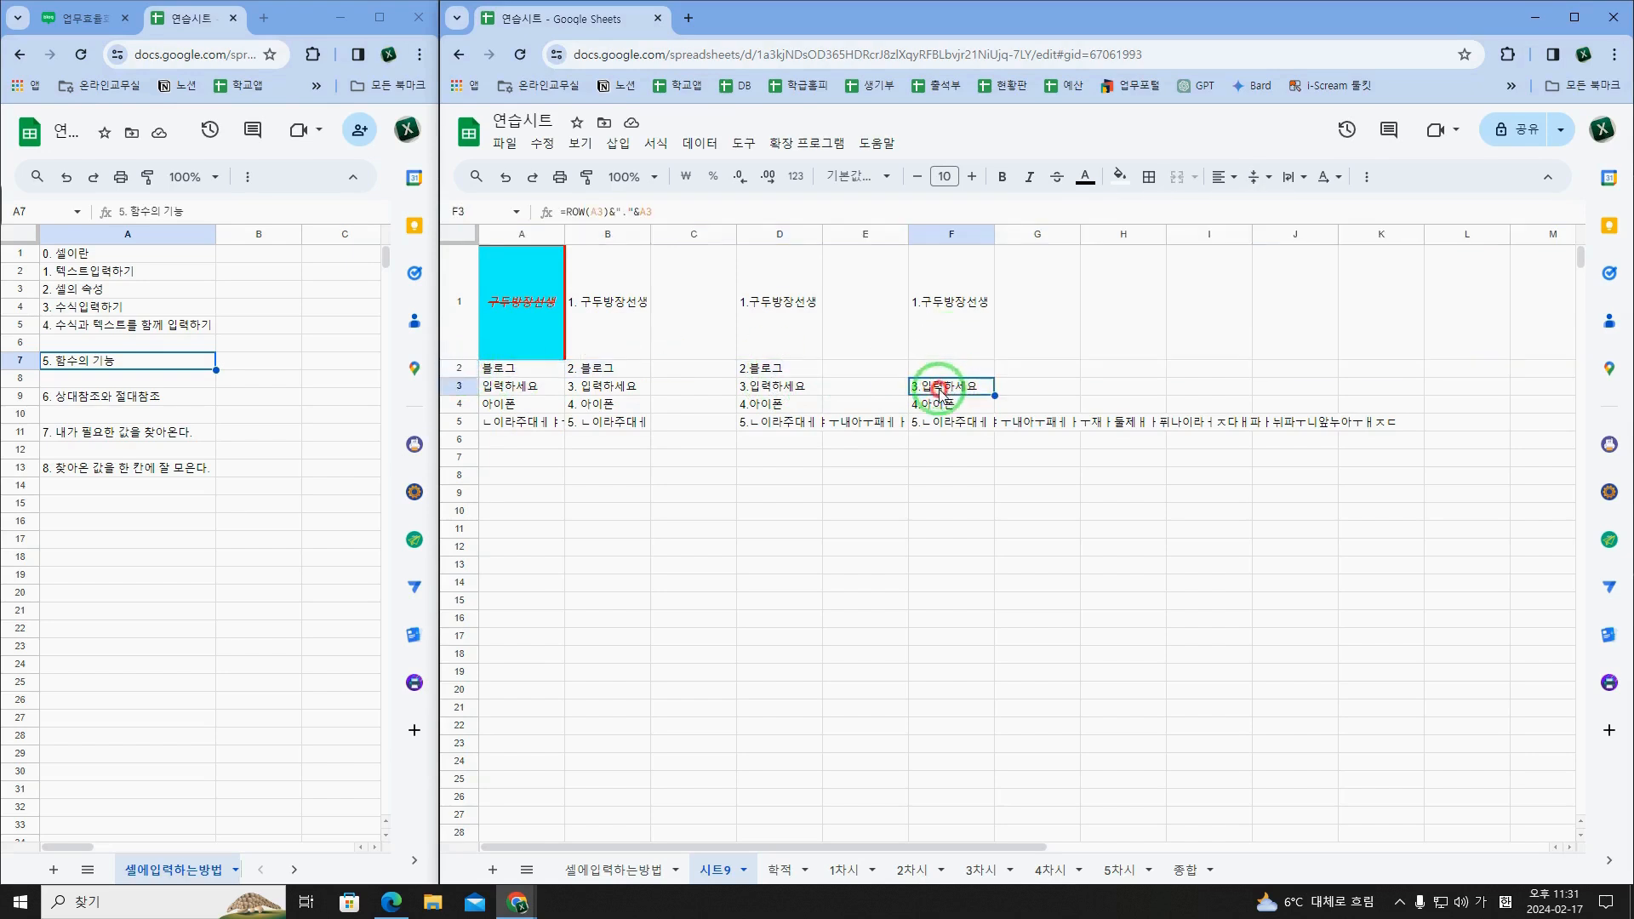
click(939, 410)
click(941, 431)
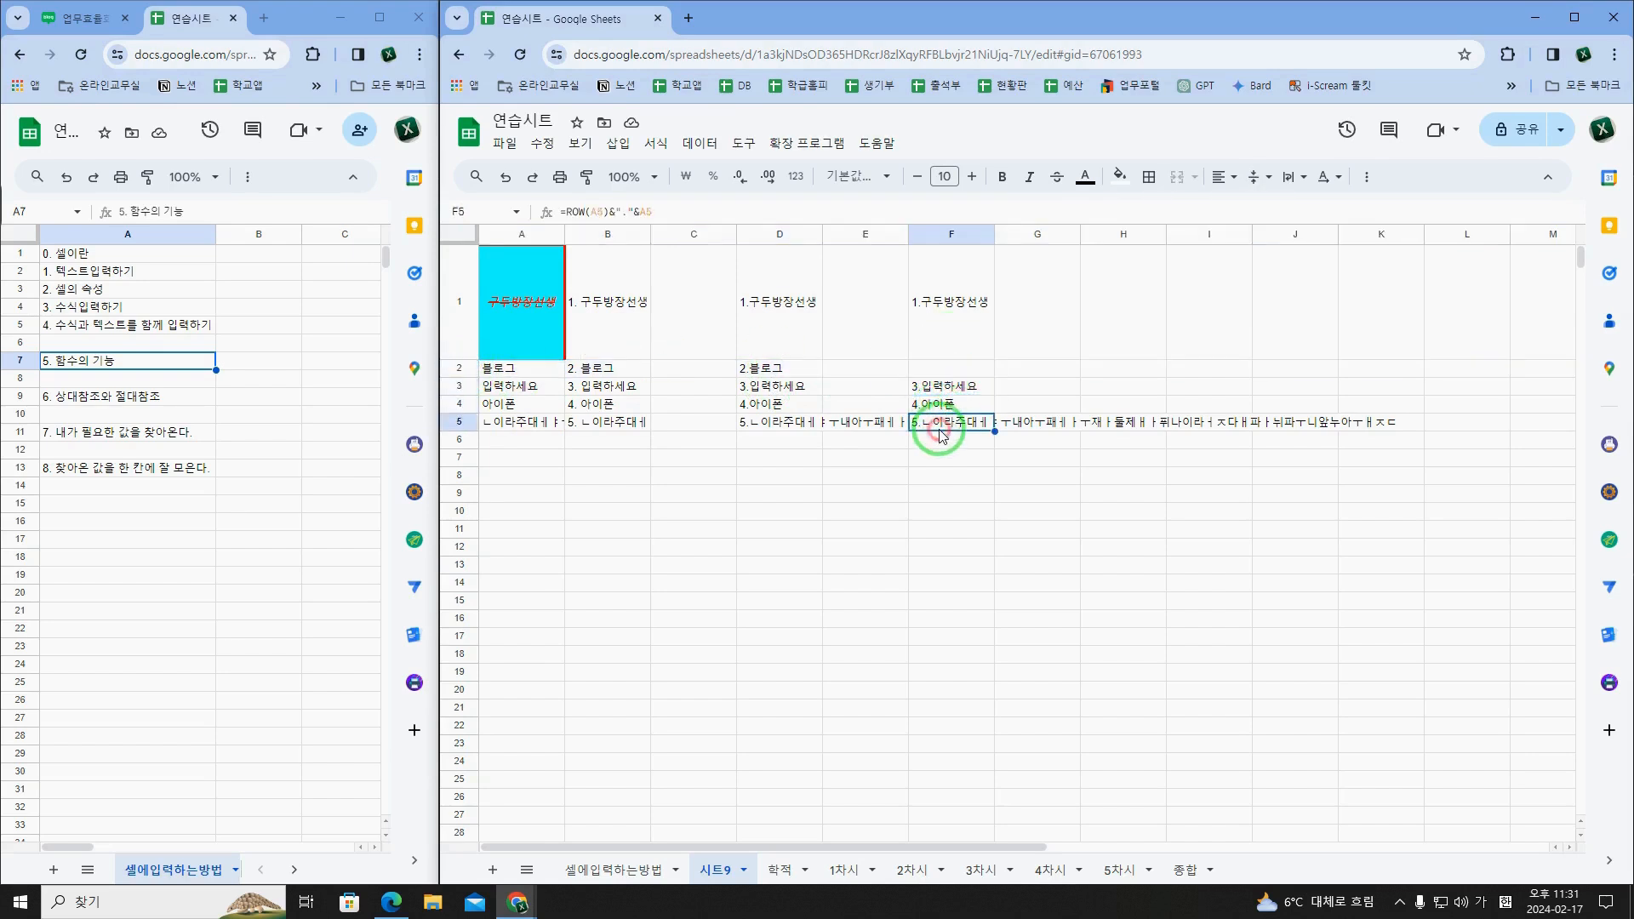
Step: Fill F1's ROW-based numbering formula down through F5 to cover the empty F2
click(946, 372)
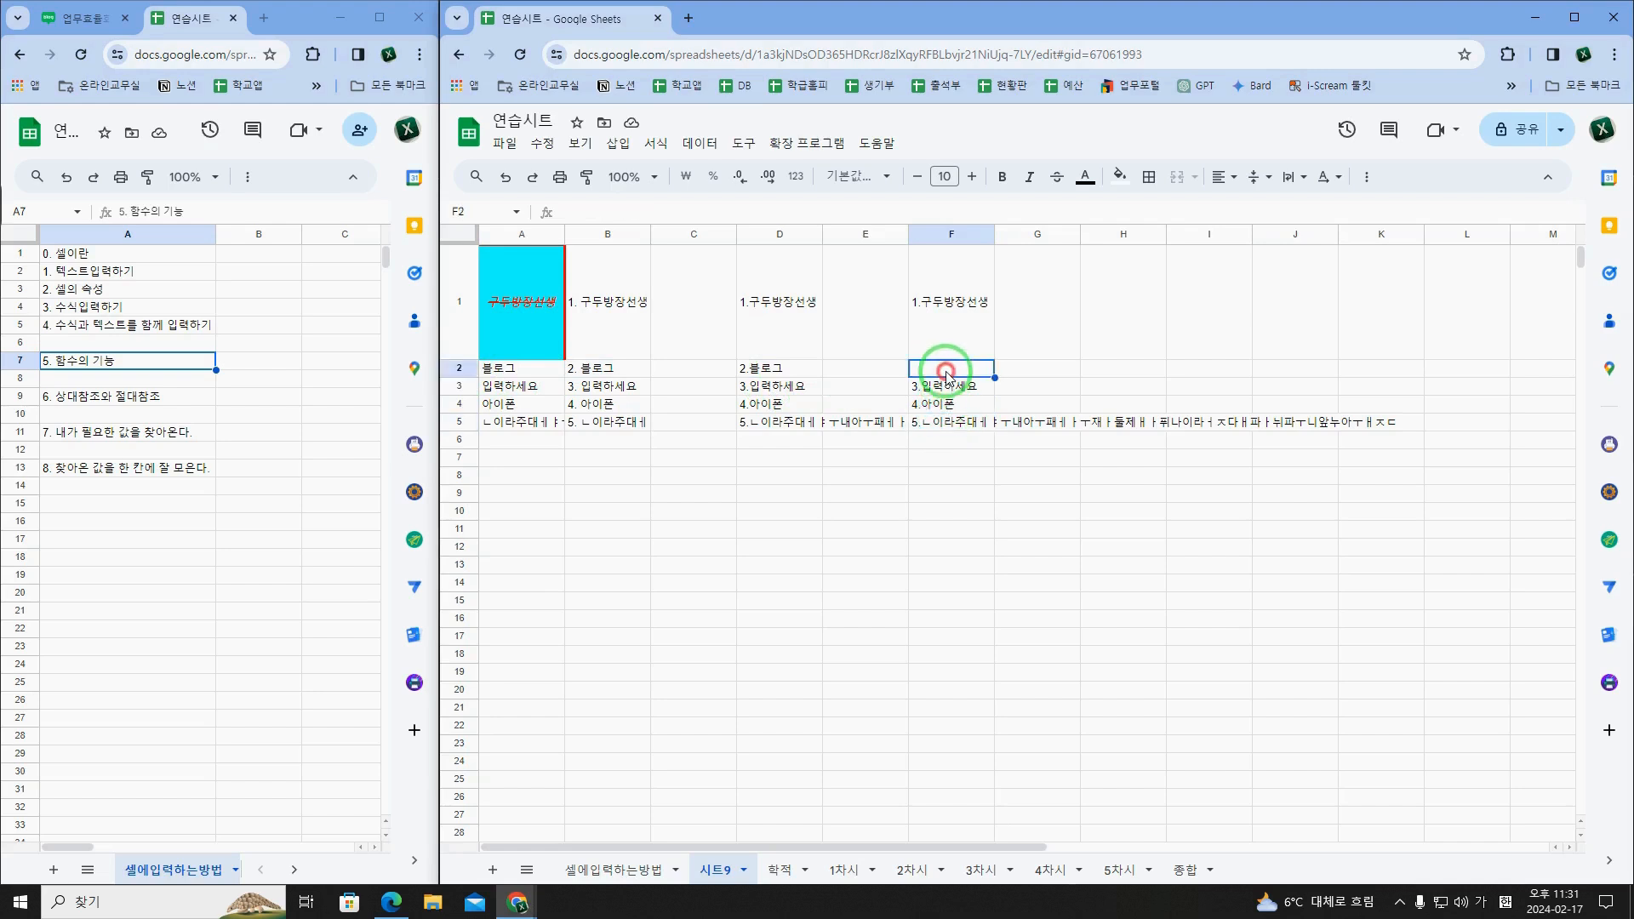
click(963, 349)
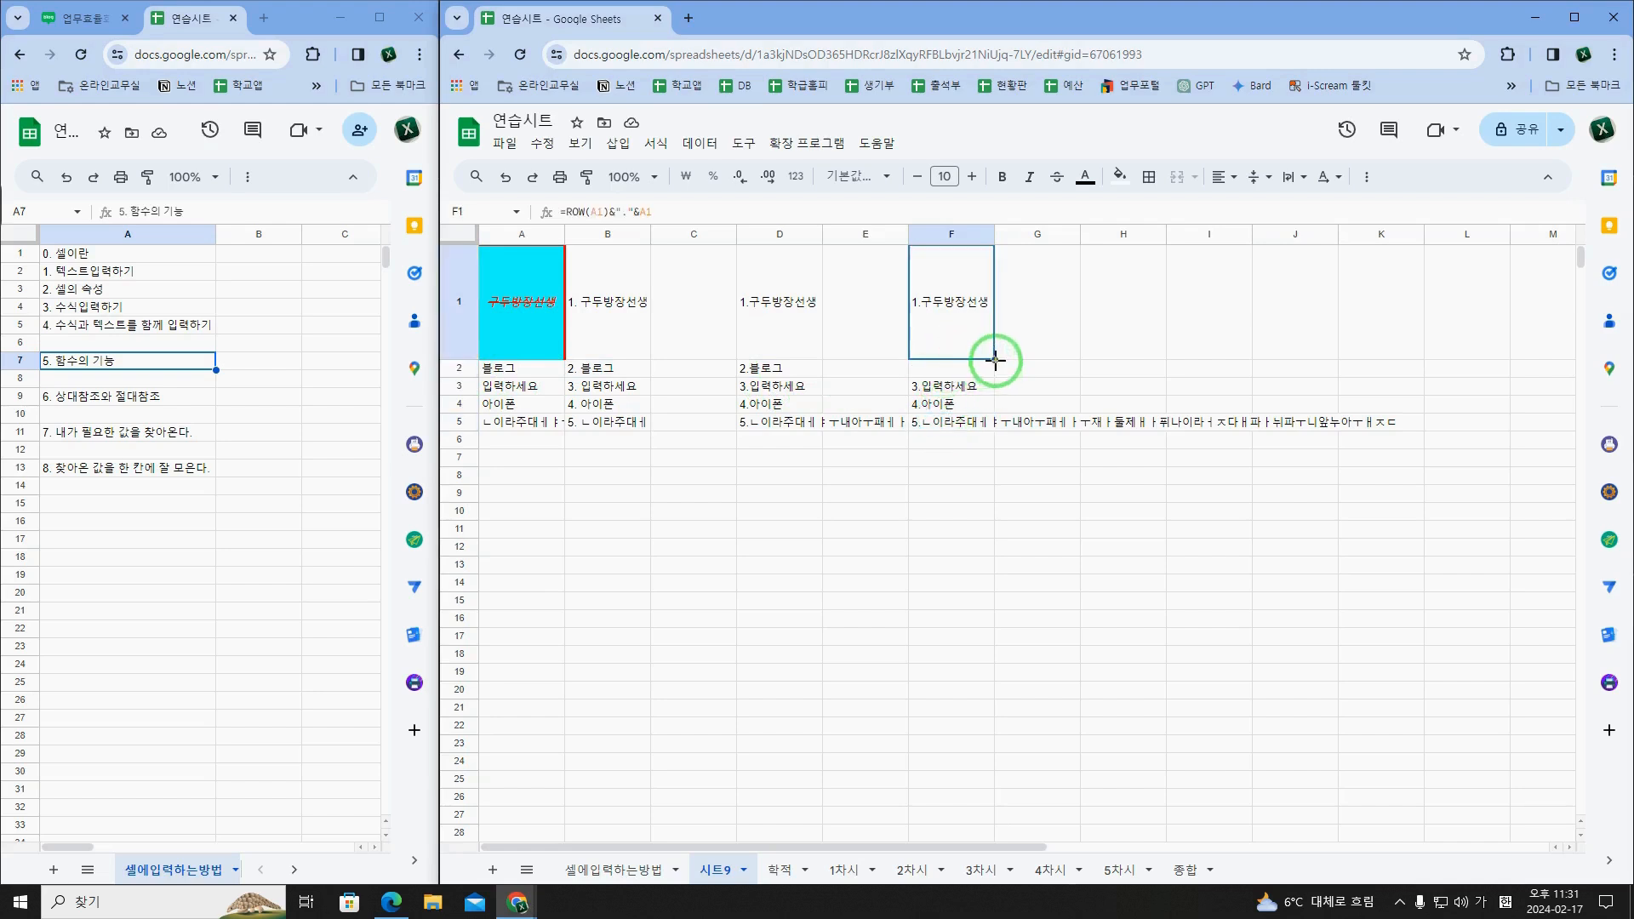
drag(993, 364, 958, 426)
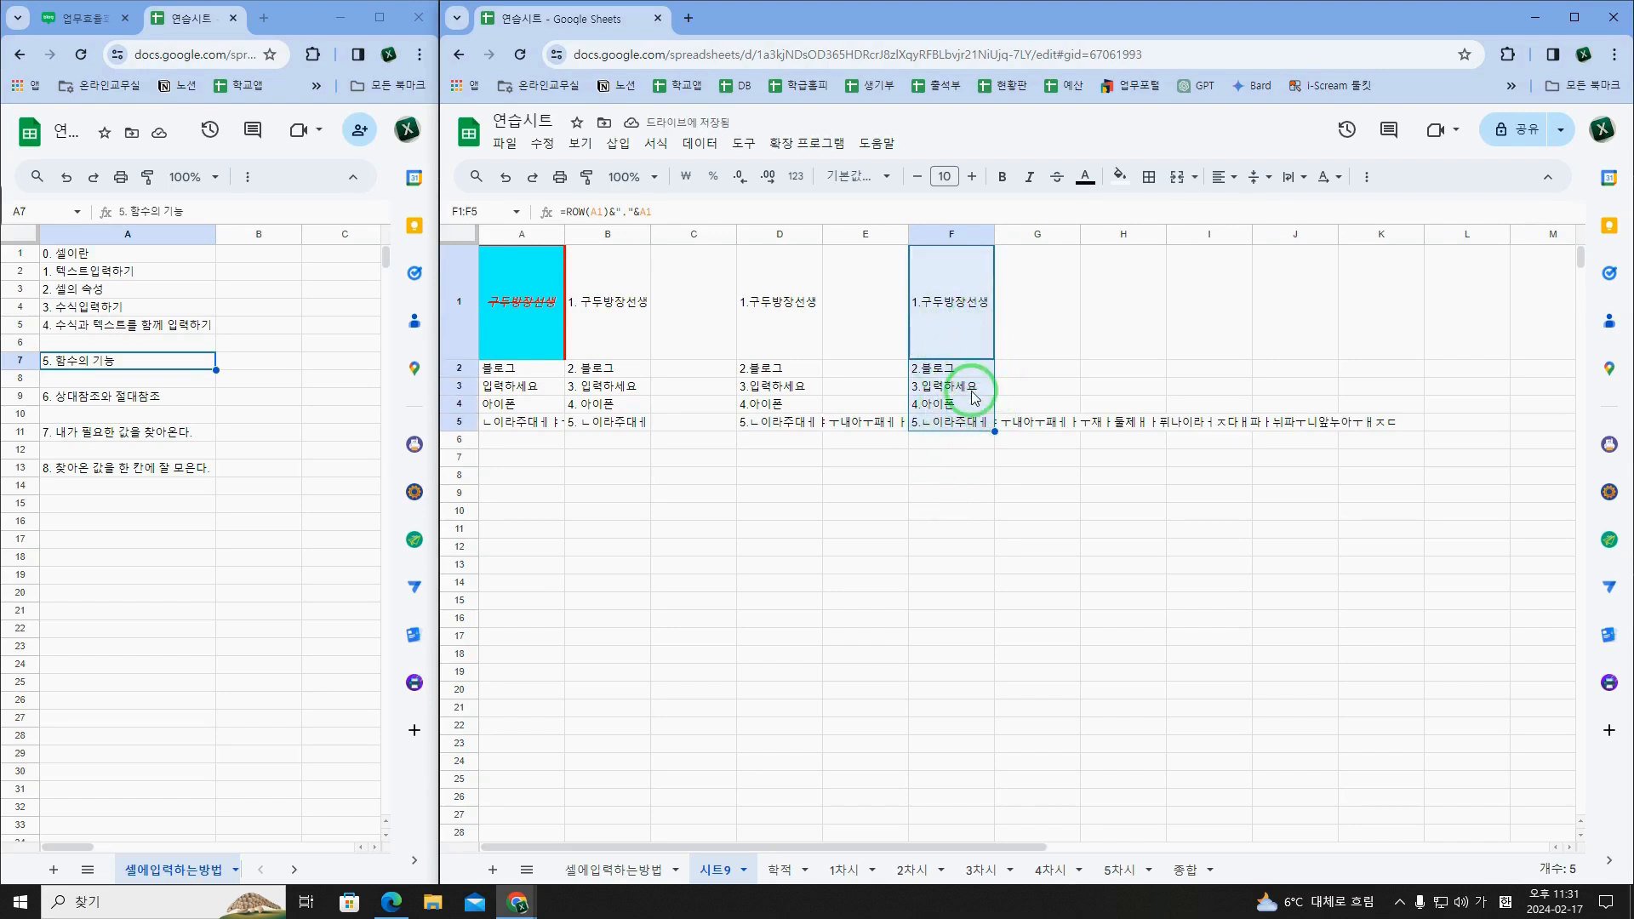
Step: Insert a row above row 2 and enter "뿅뿅" in the new A2
click(455, 368)
right_click(455, 368)
click(521, 513)
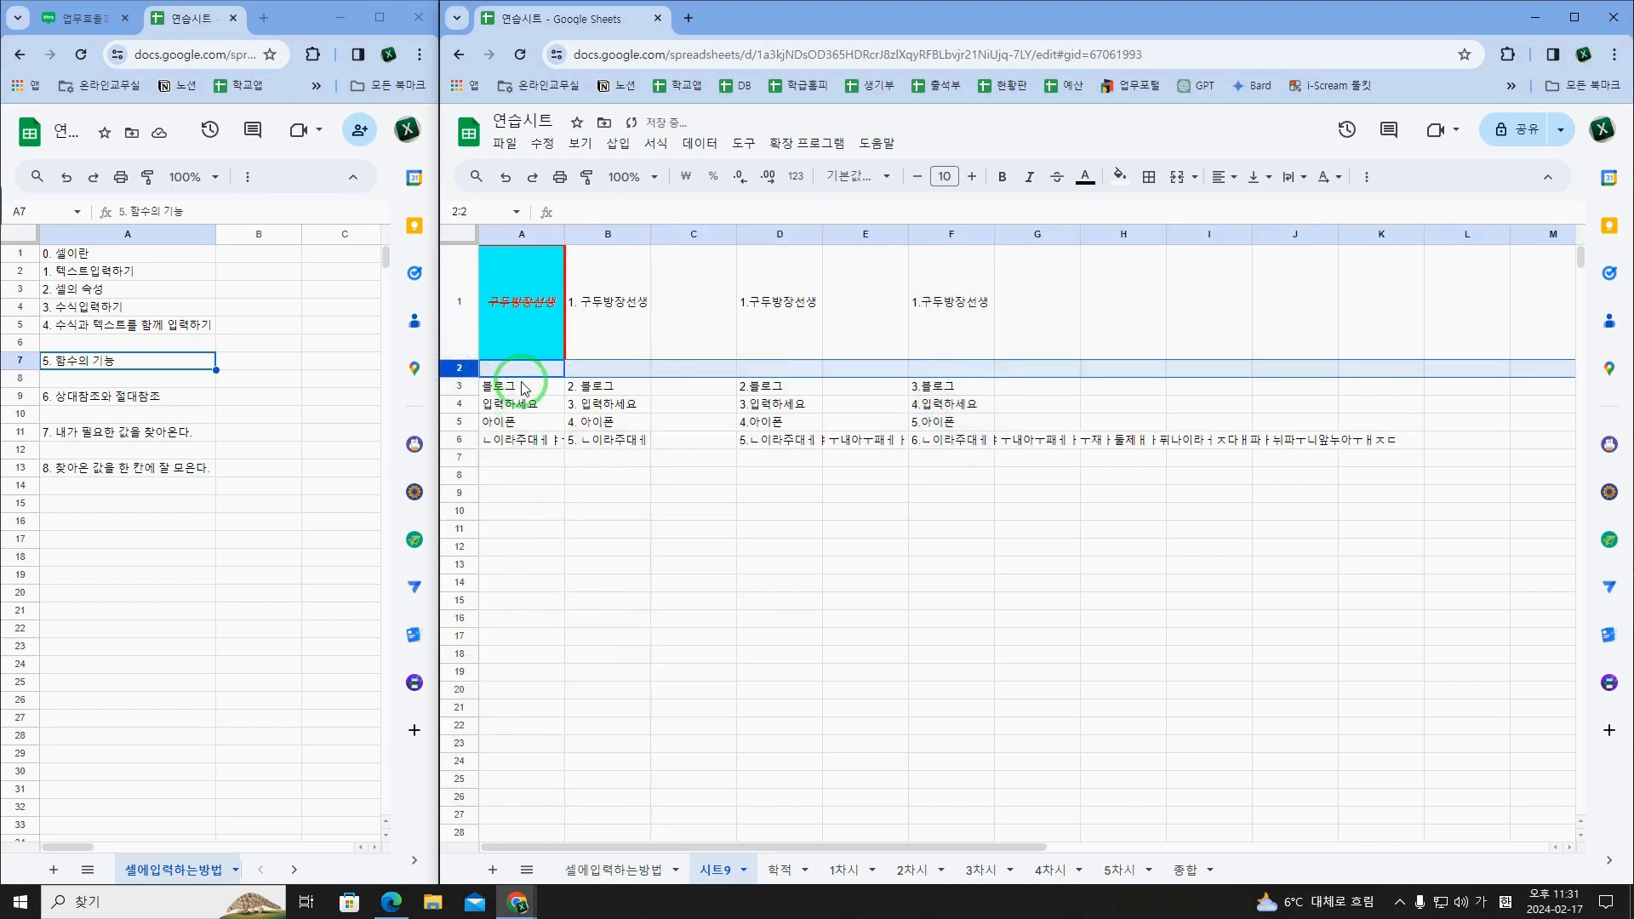
click(529, 375)
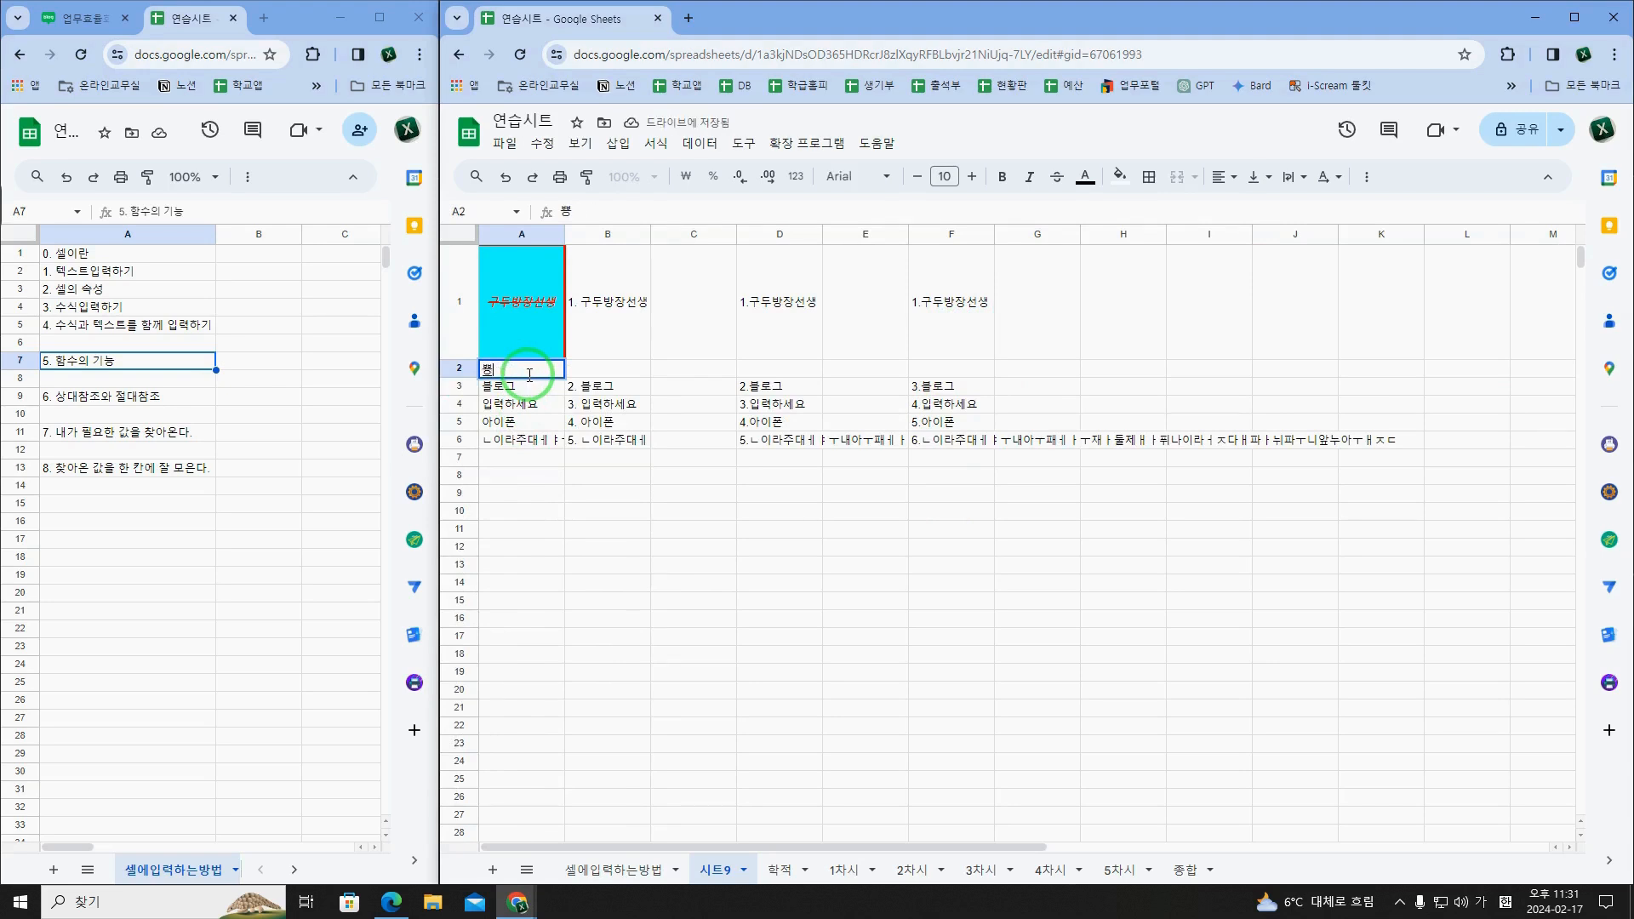
Step: Fill F1's ROW-based formula down through F6 to number the inserted row
drag(955, 339, 957, 449)
key(ctrl+d)
click(953, 386)
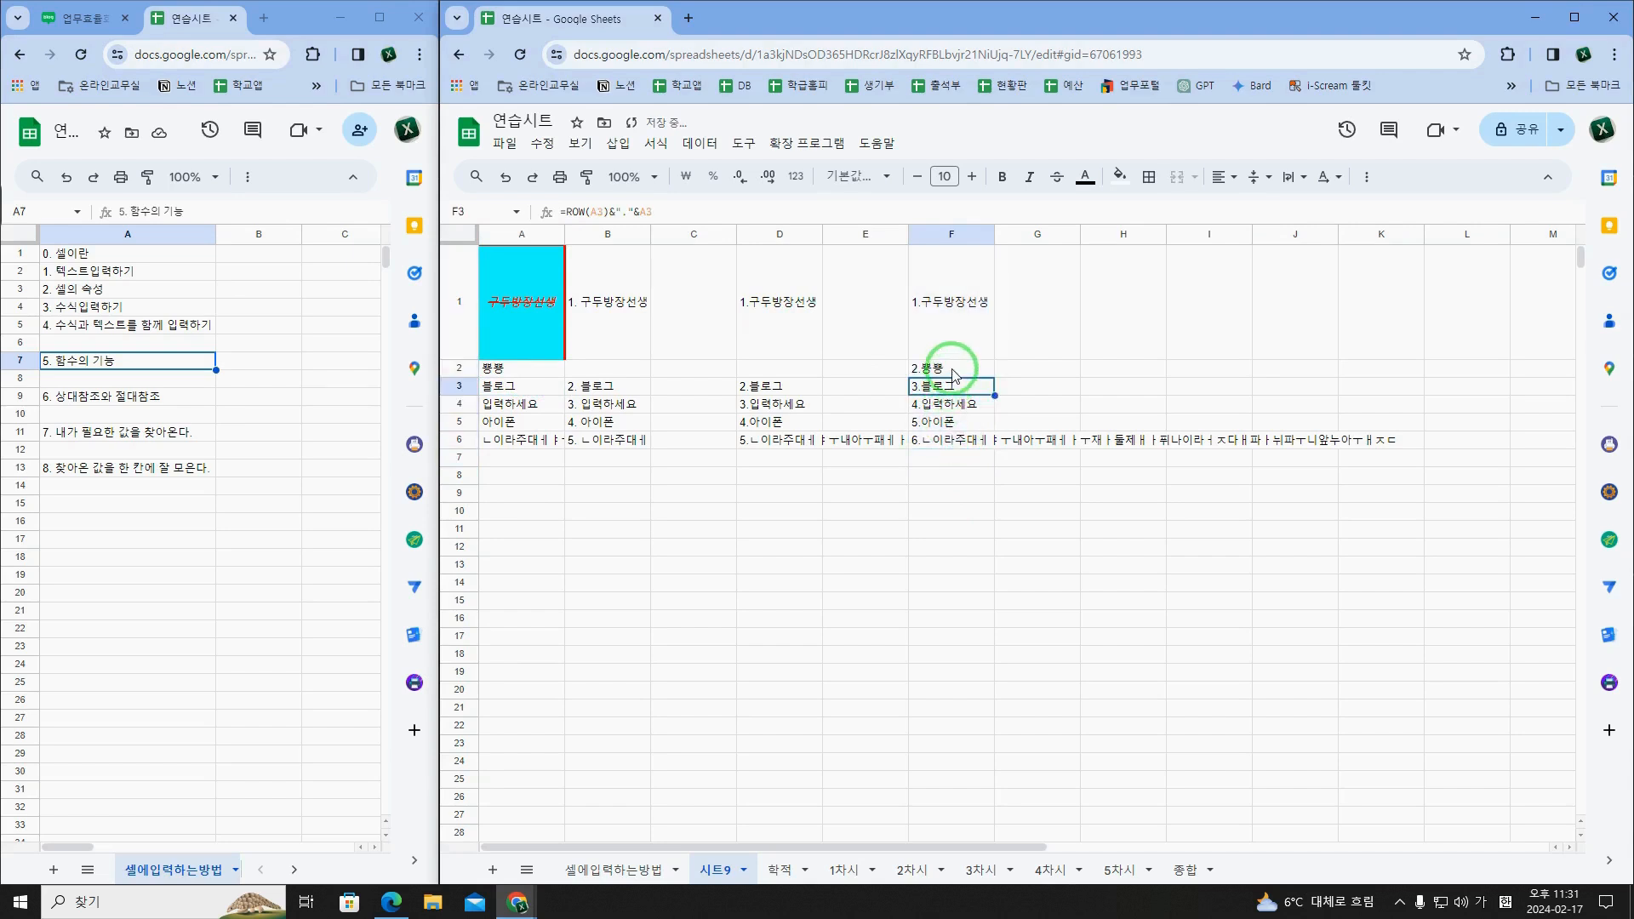
Step: Review the ROW-based numbering down column F, from F1 to F6
click(963, 442)
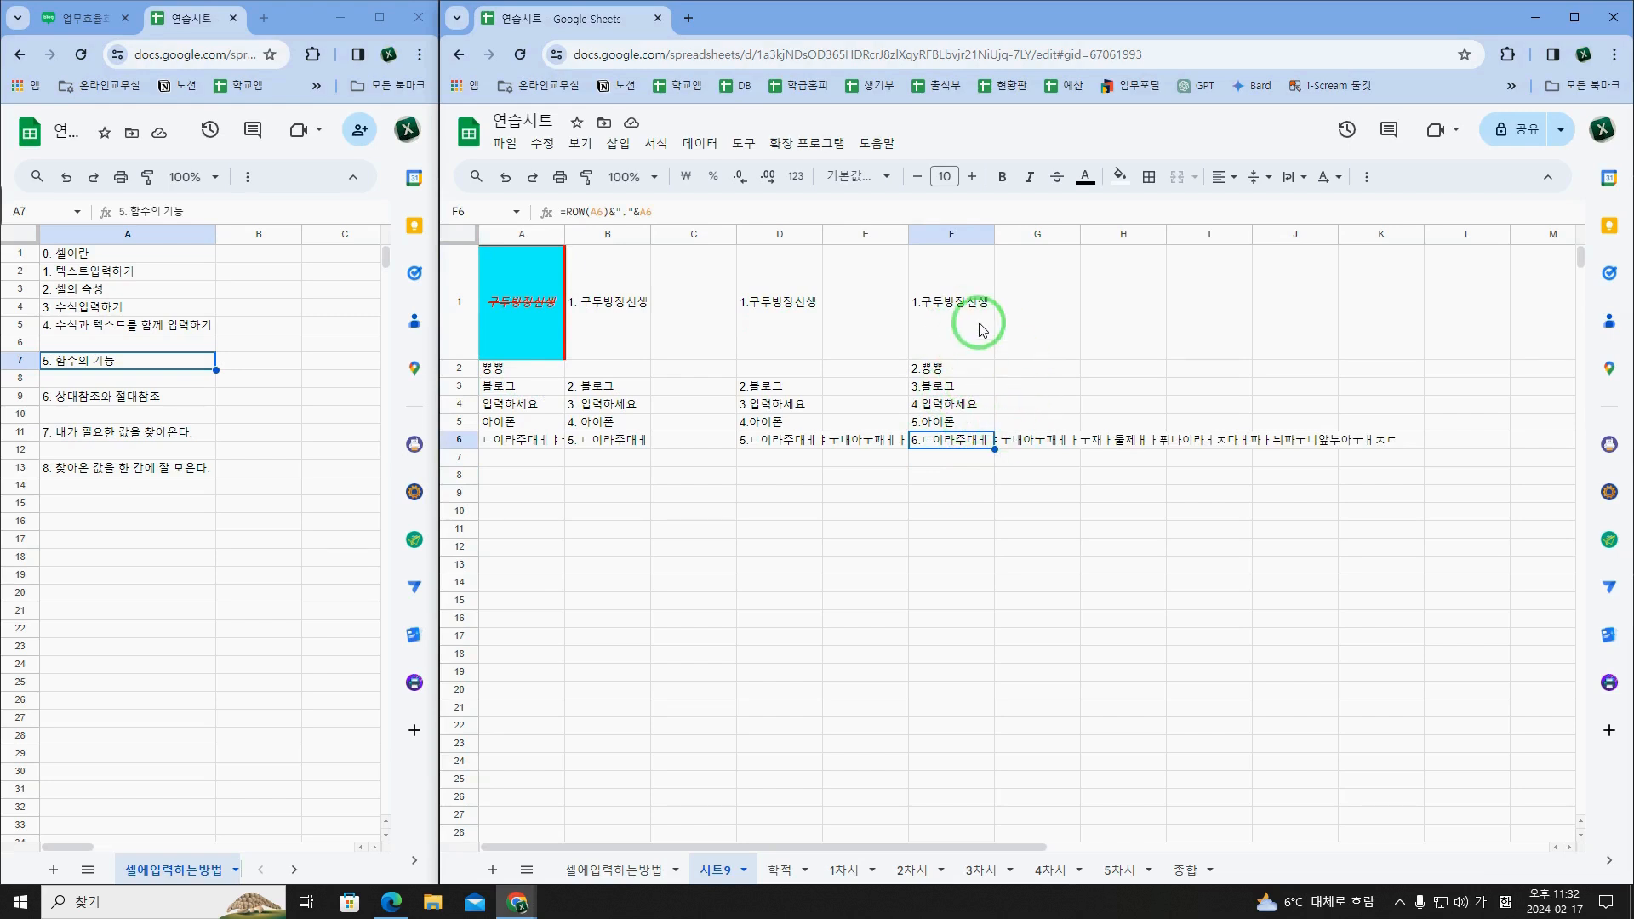
click(937, 332)
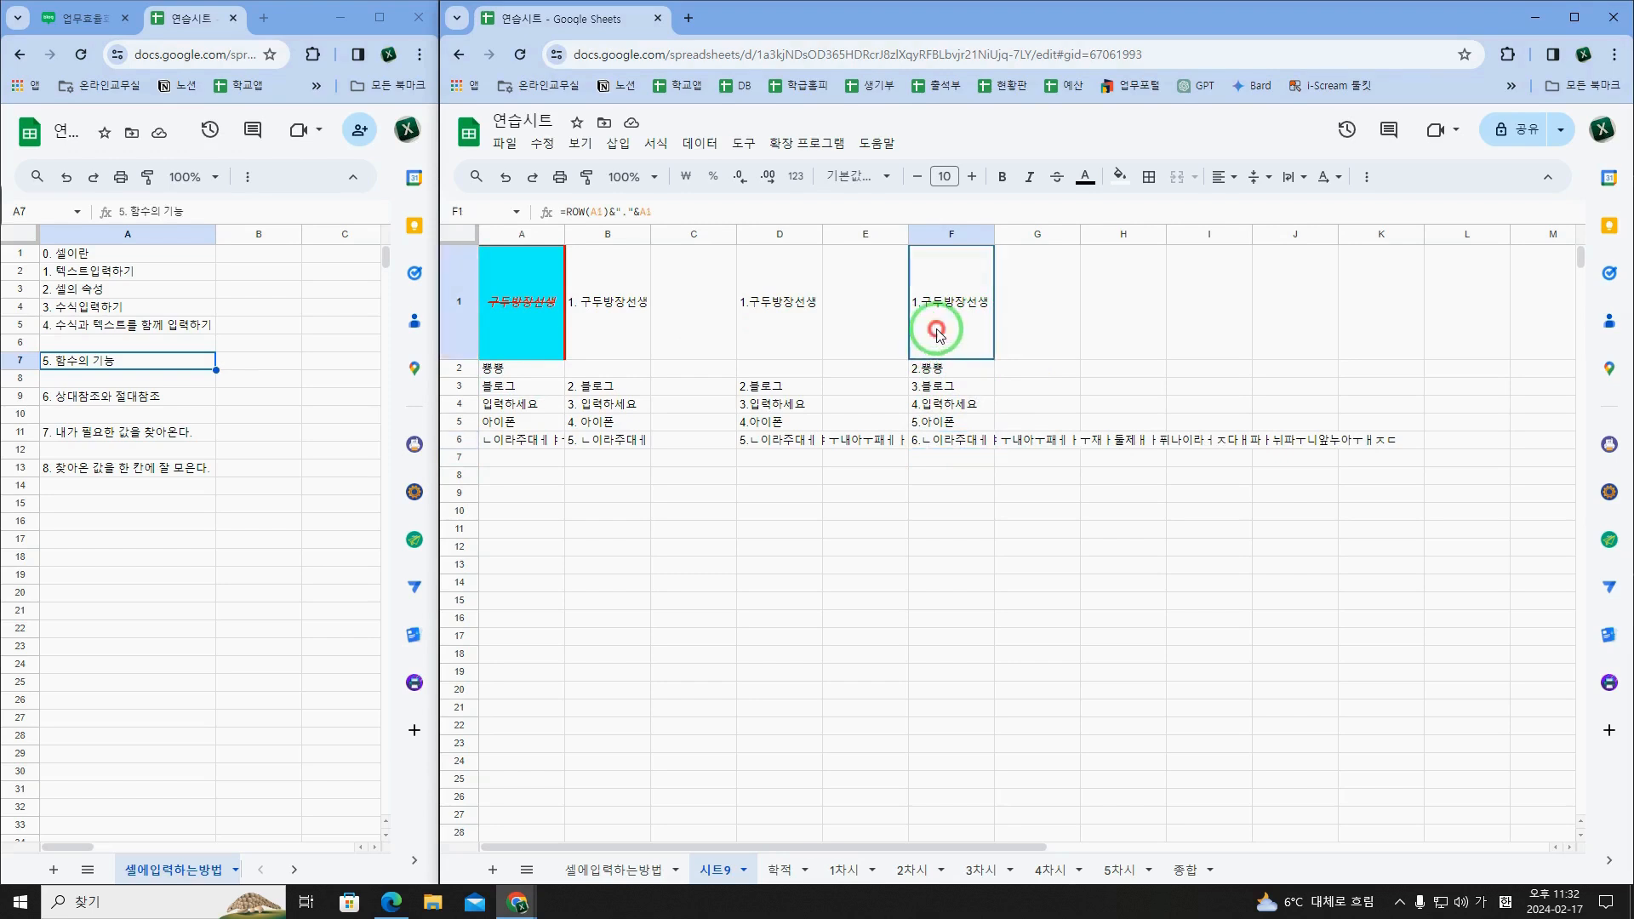
click(948, 370)
click(944, 405)
click(940, 424)
click(939, 443)
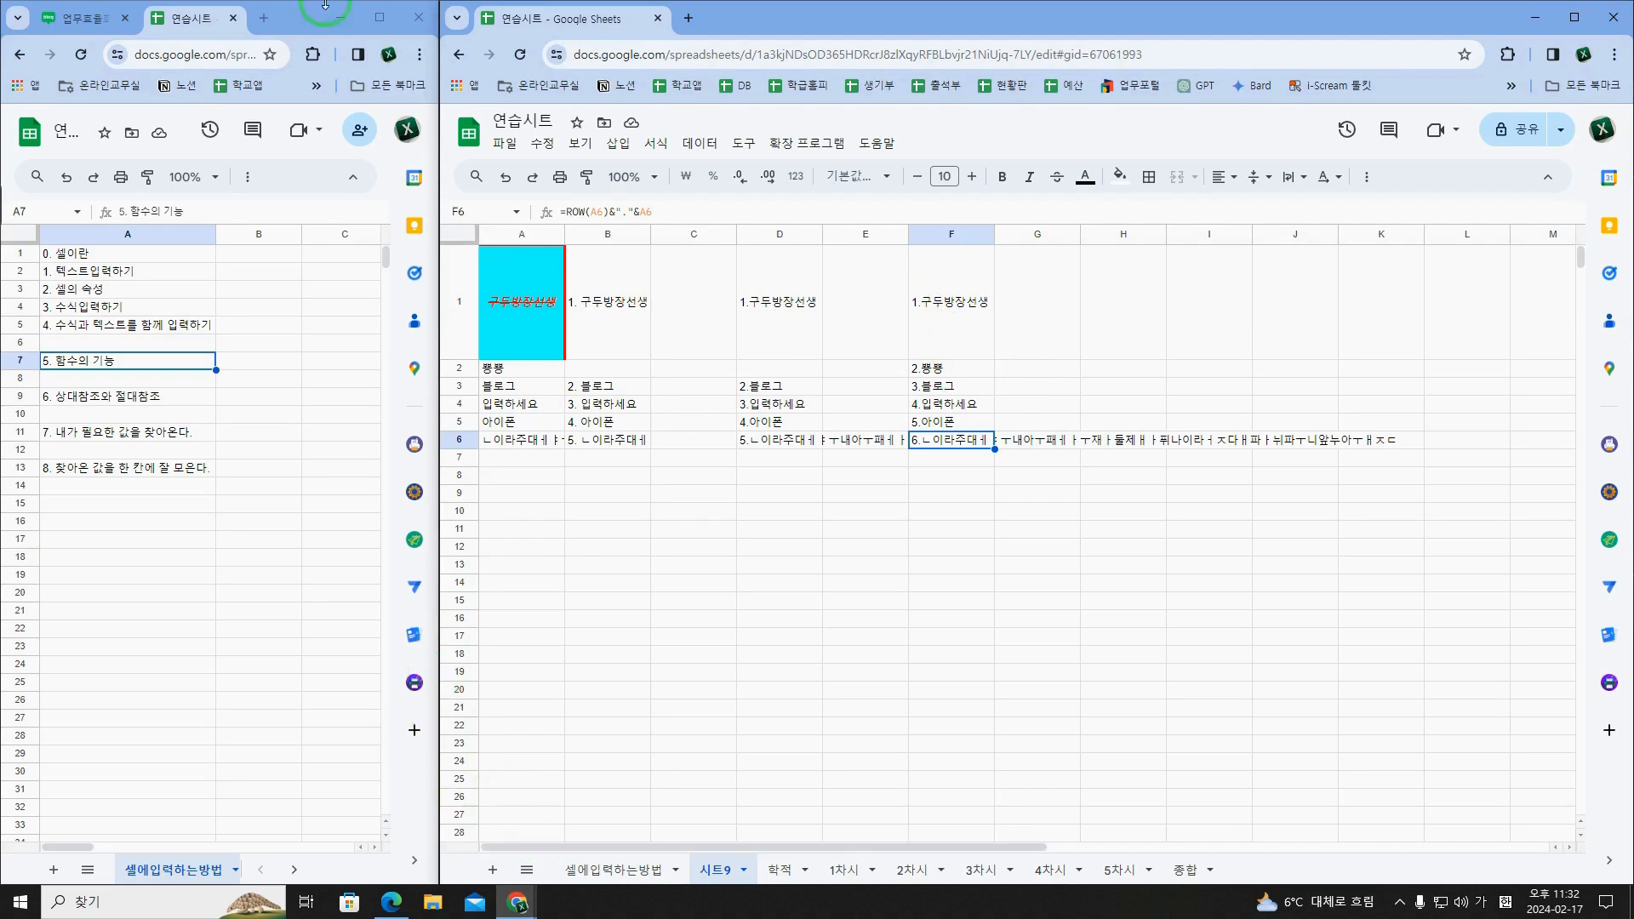
Step: Switch to the Naver blog post and find its list of five topics on using the collected data
click(68, 31)
scroll(245, 500, down, 5)
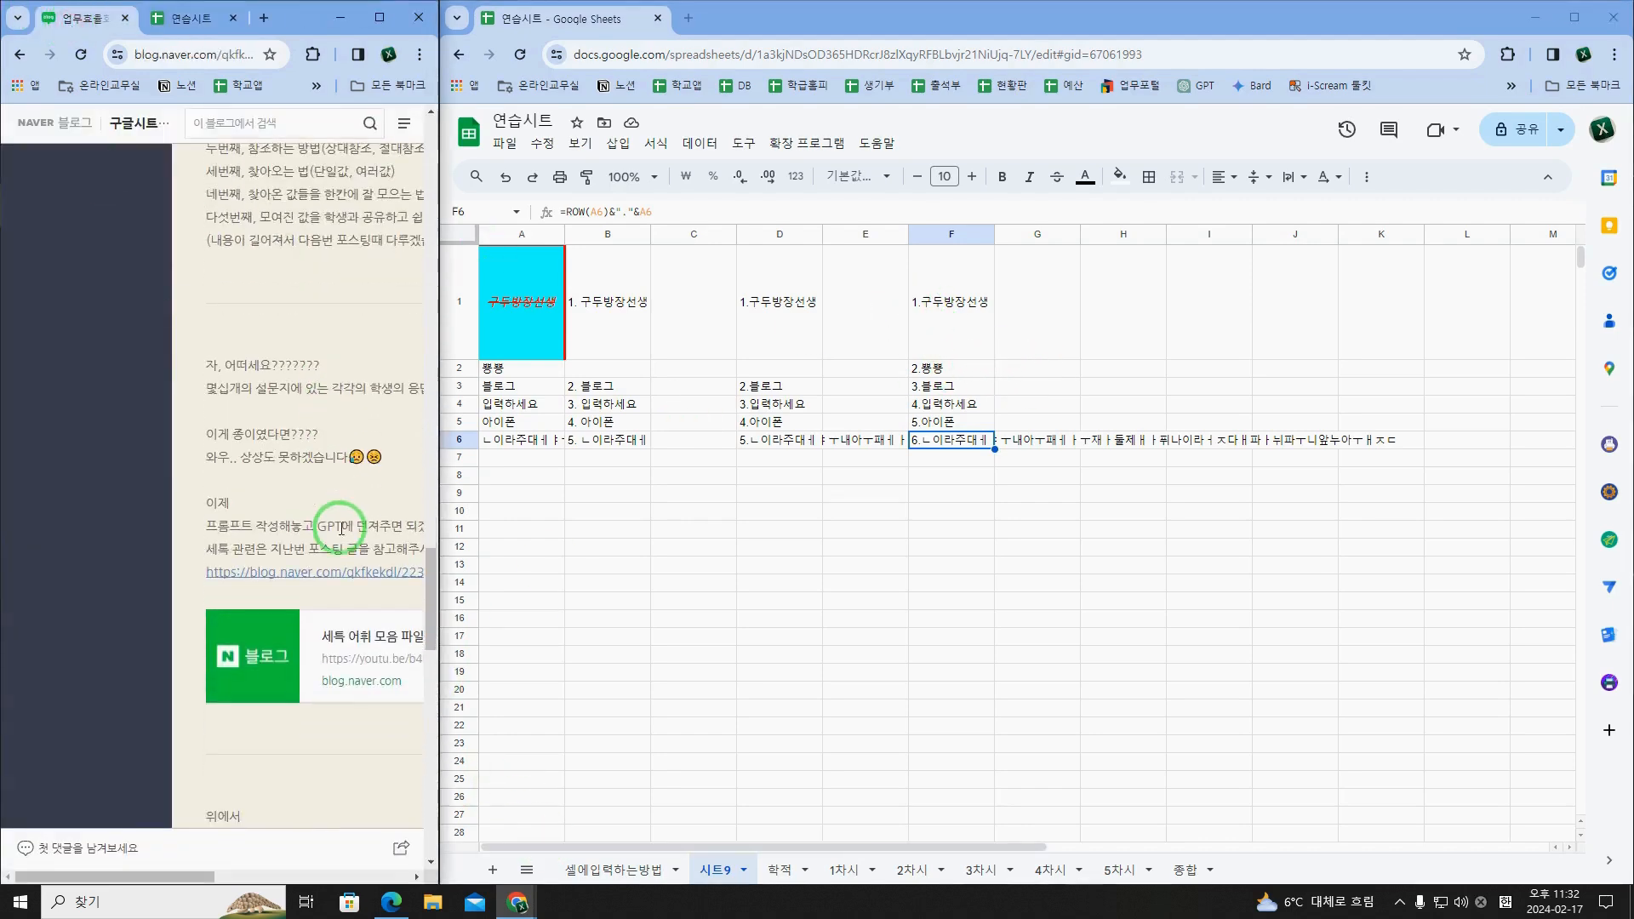
scroll(354, 493, down, 4)
scroll(355, 502, up, 5)
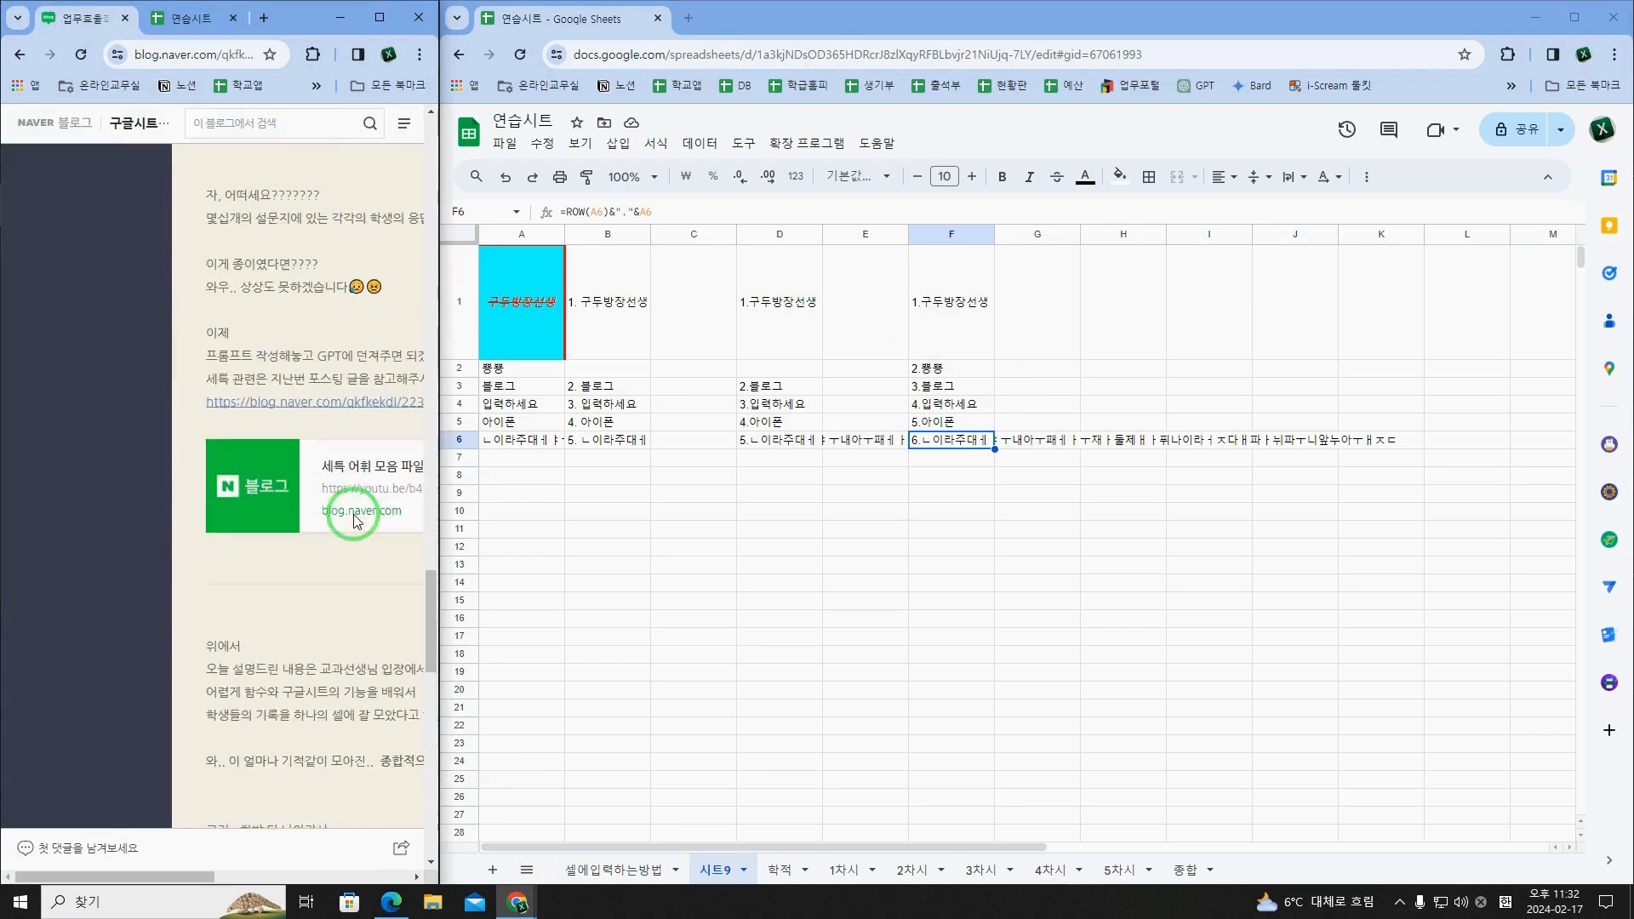
scroll(356, 520, down, 10)
scroll(349, 506, up, 3)
scroll(345, 489, down, 7)
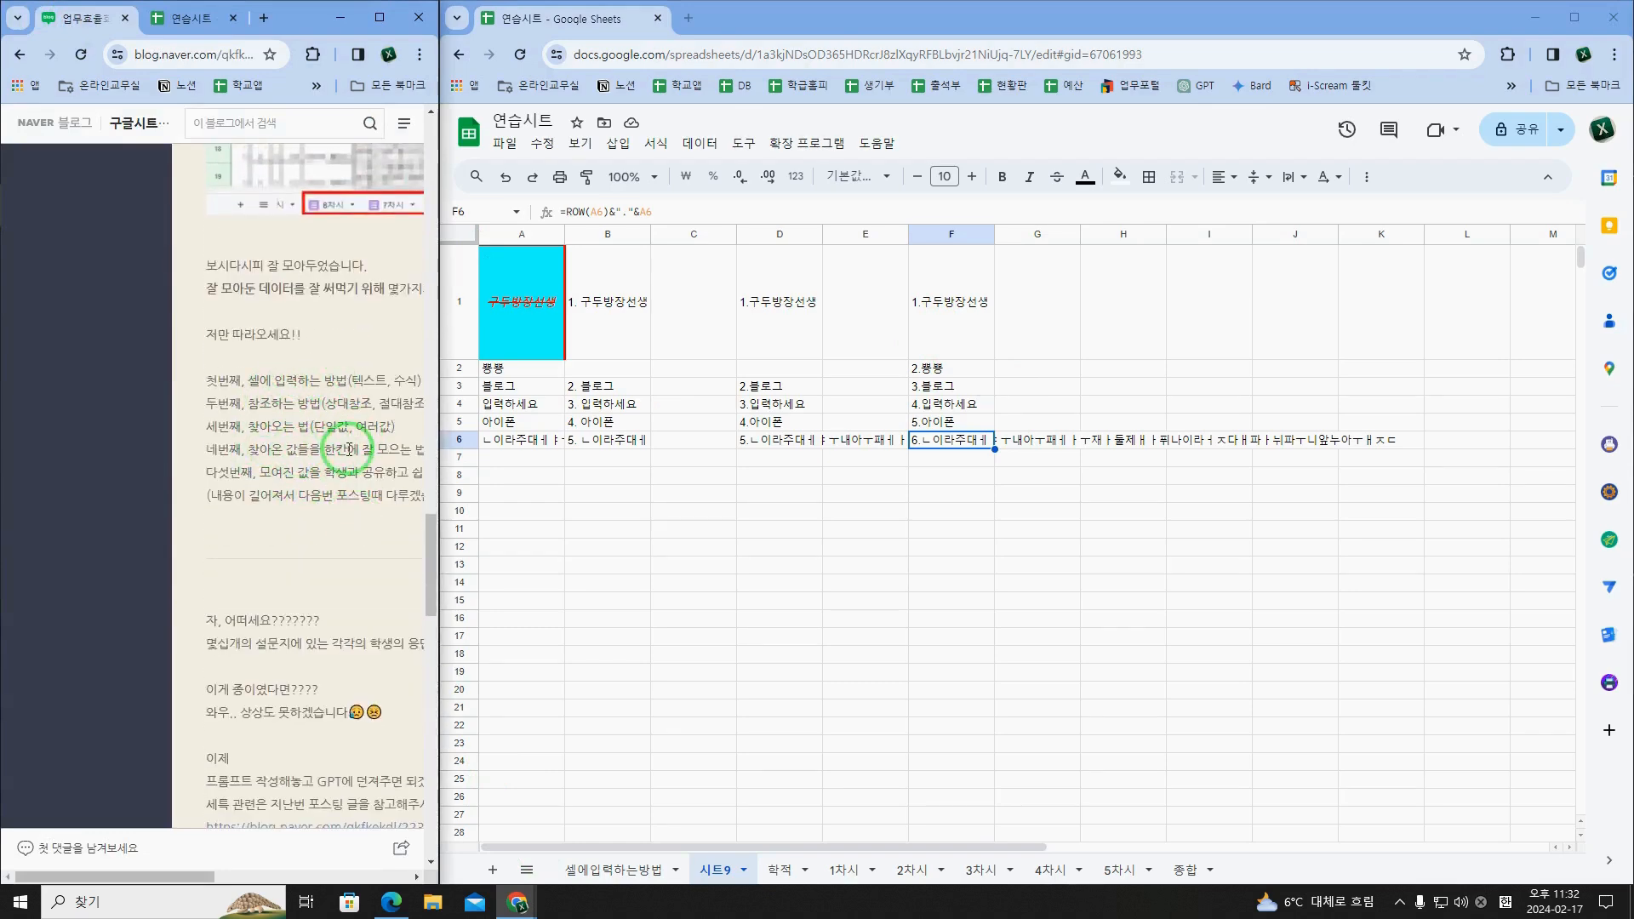
click(945, 320)
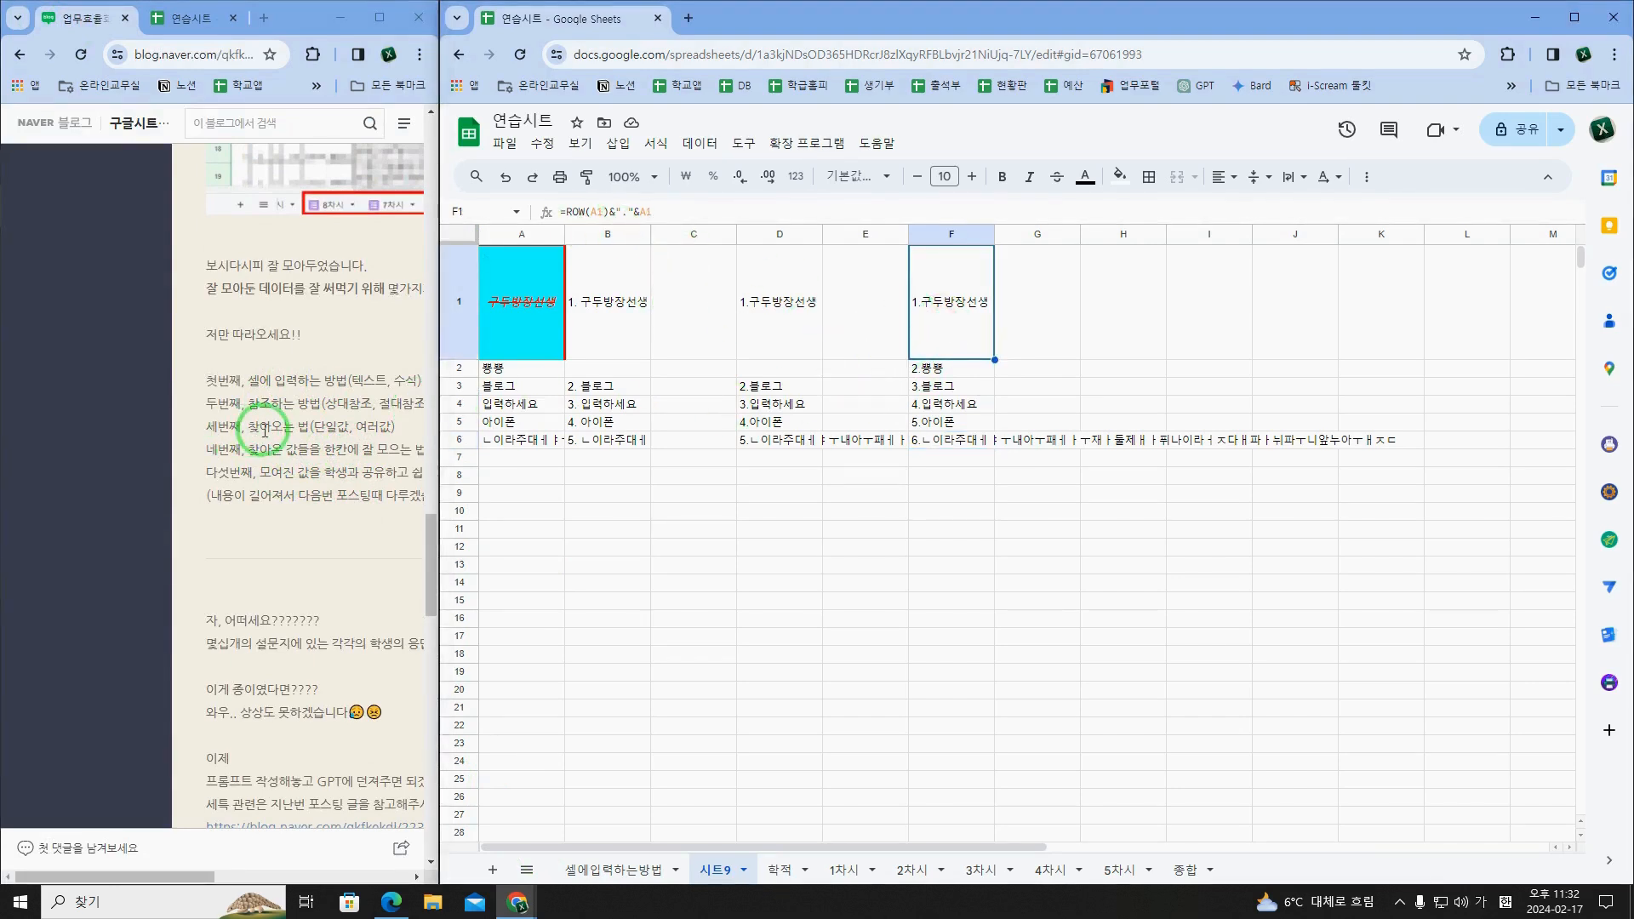
Step: Highlight the blog's first topic on entering data in cells and its second on relative and absolute references
drag(274, 375, 57, 379)
click(267, 391)
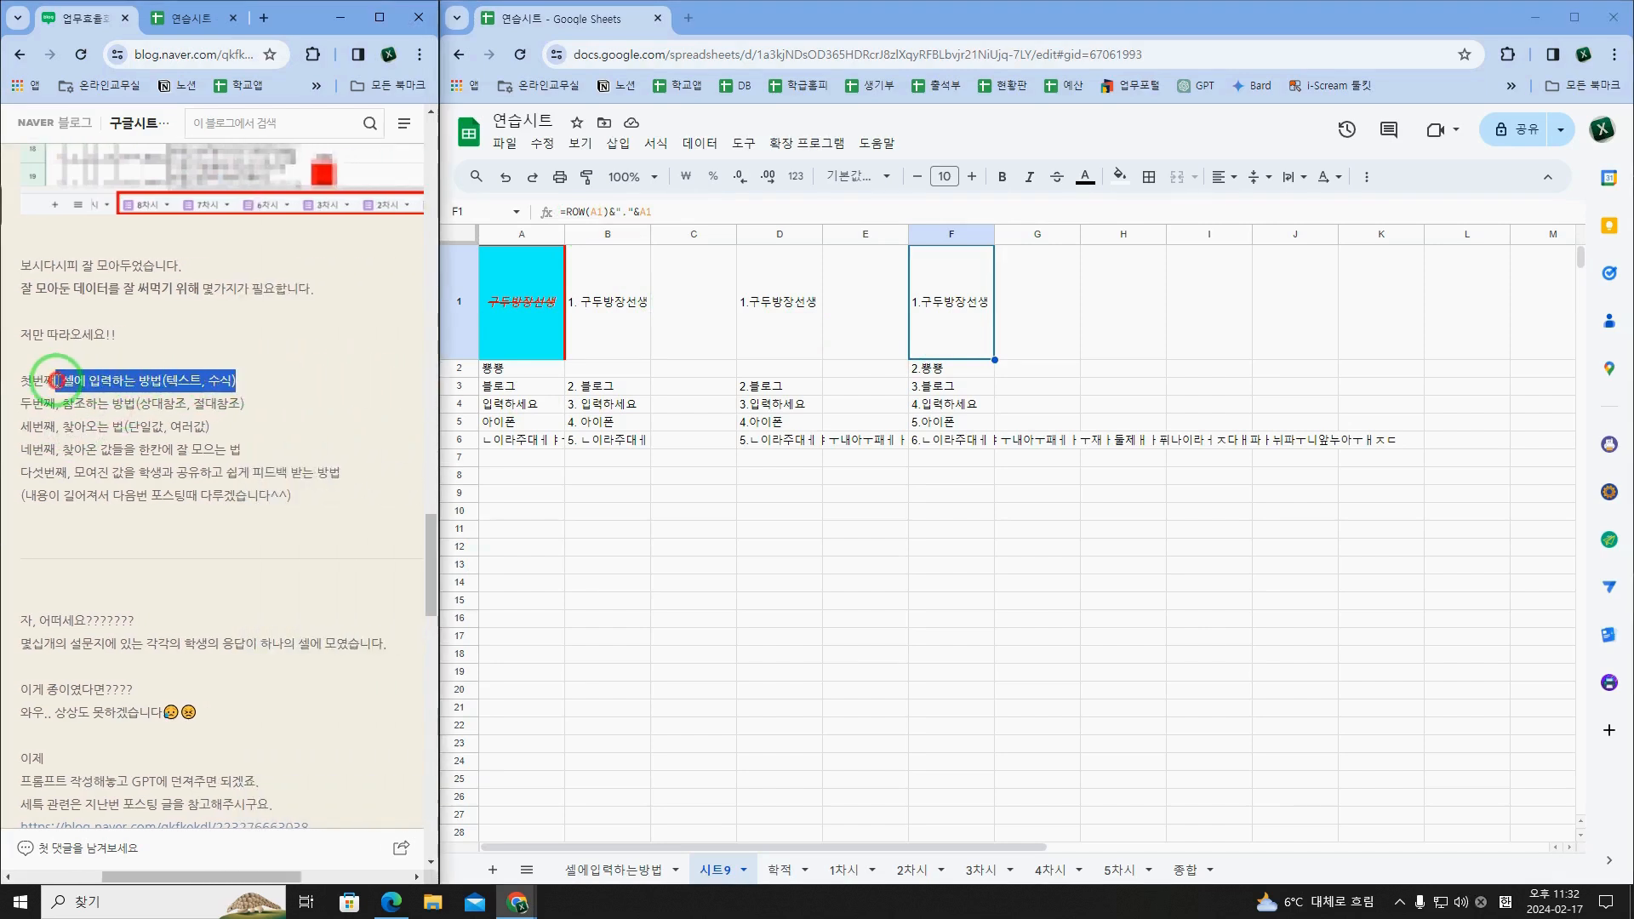
drag(234, 379, 60, 382)
click(286, 397)
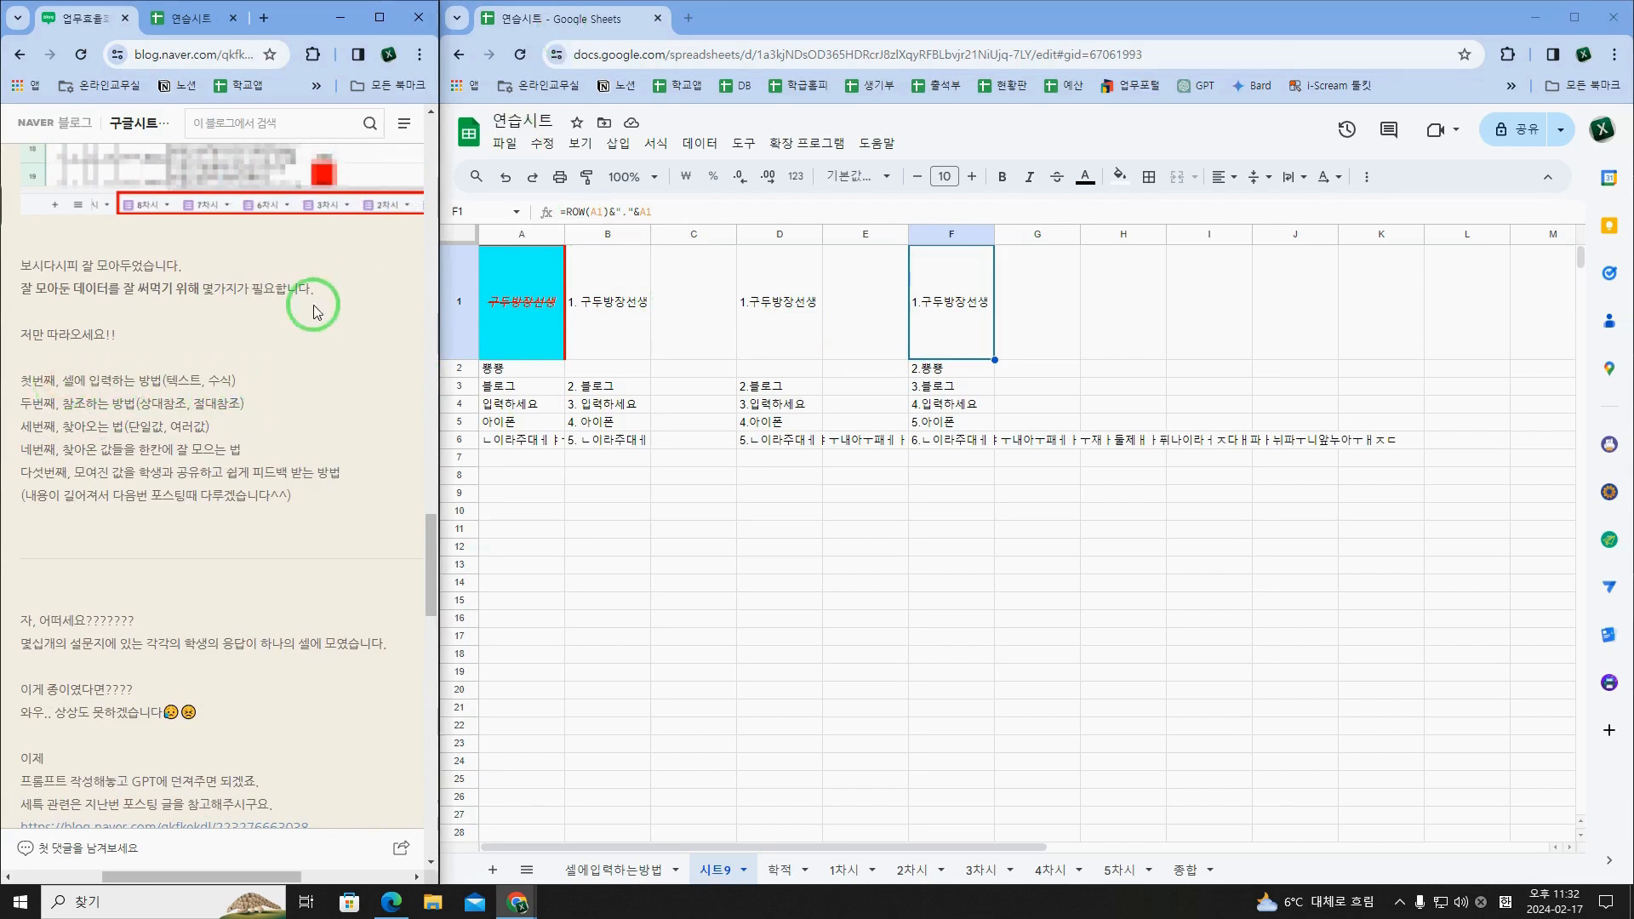
drag(256, 413, 61, 410)
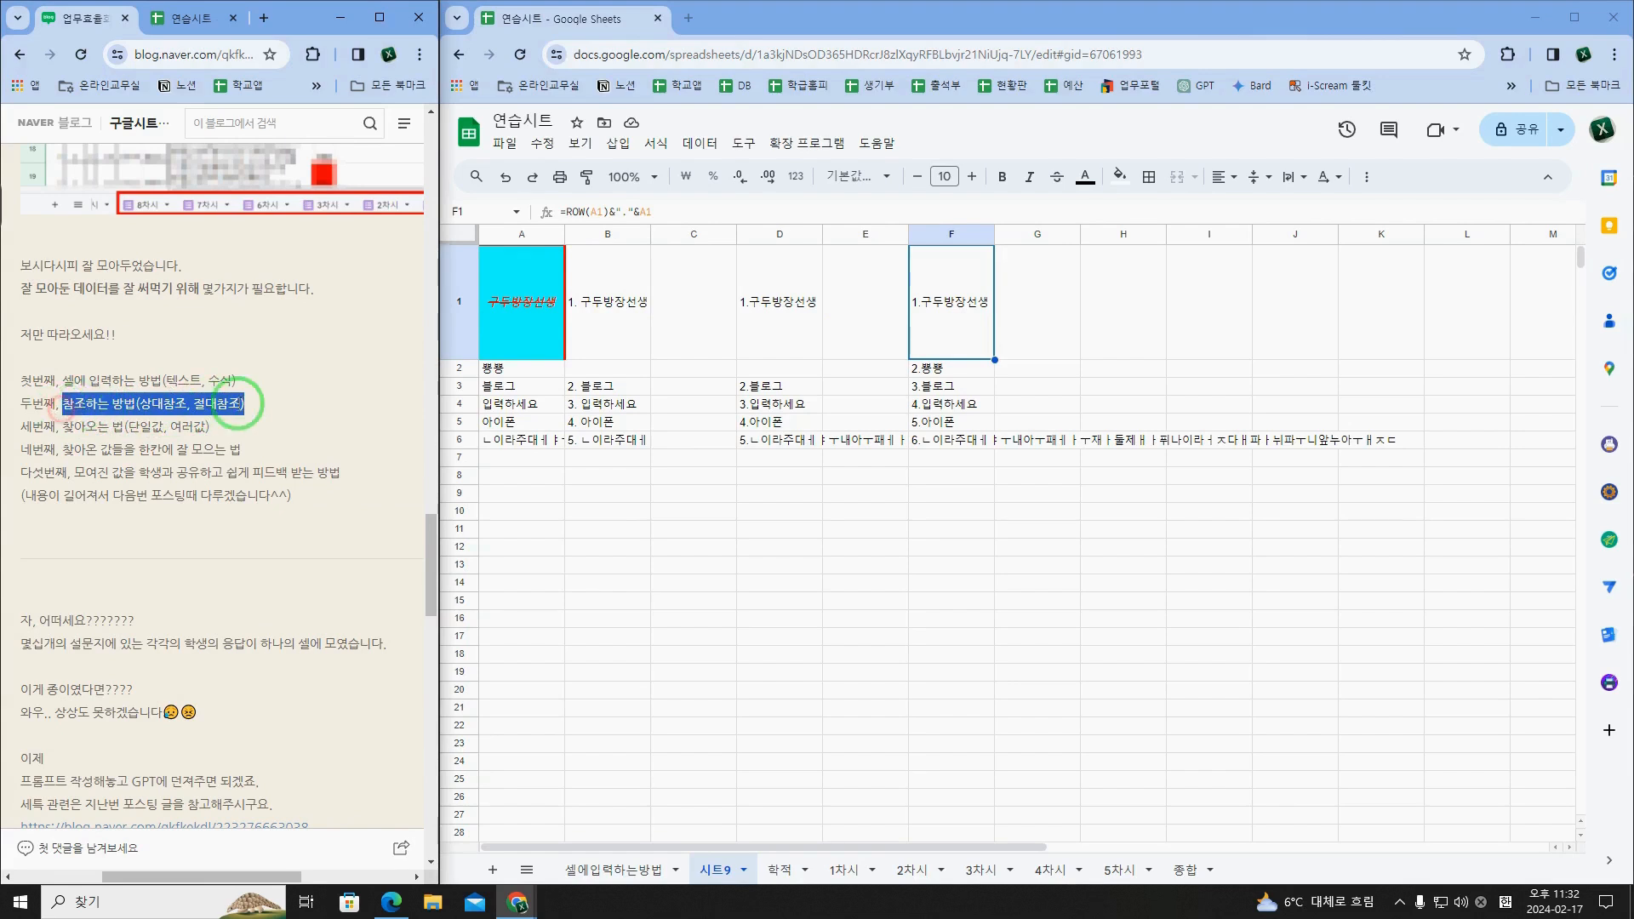
click(253, 411)
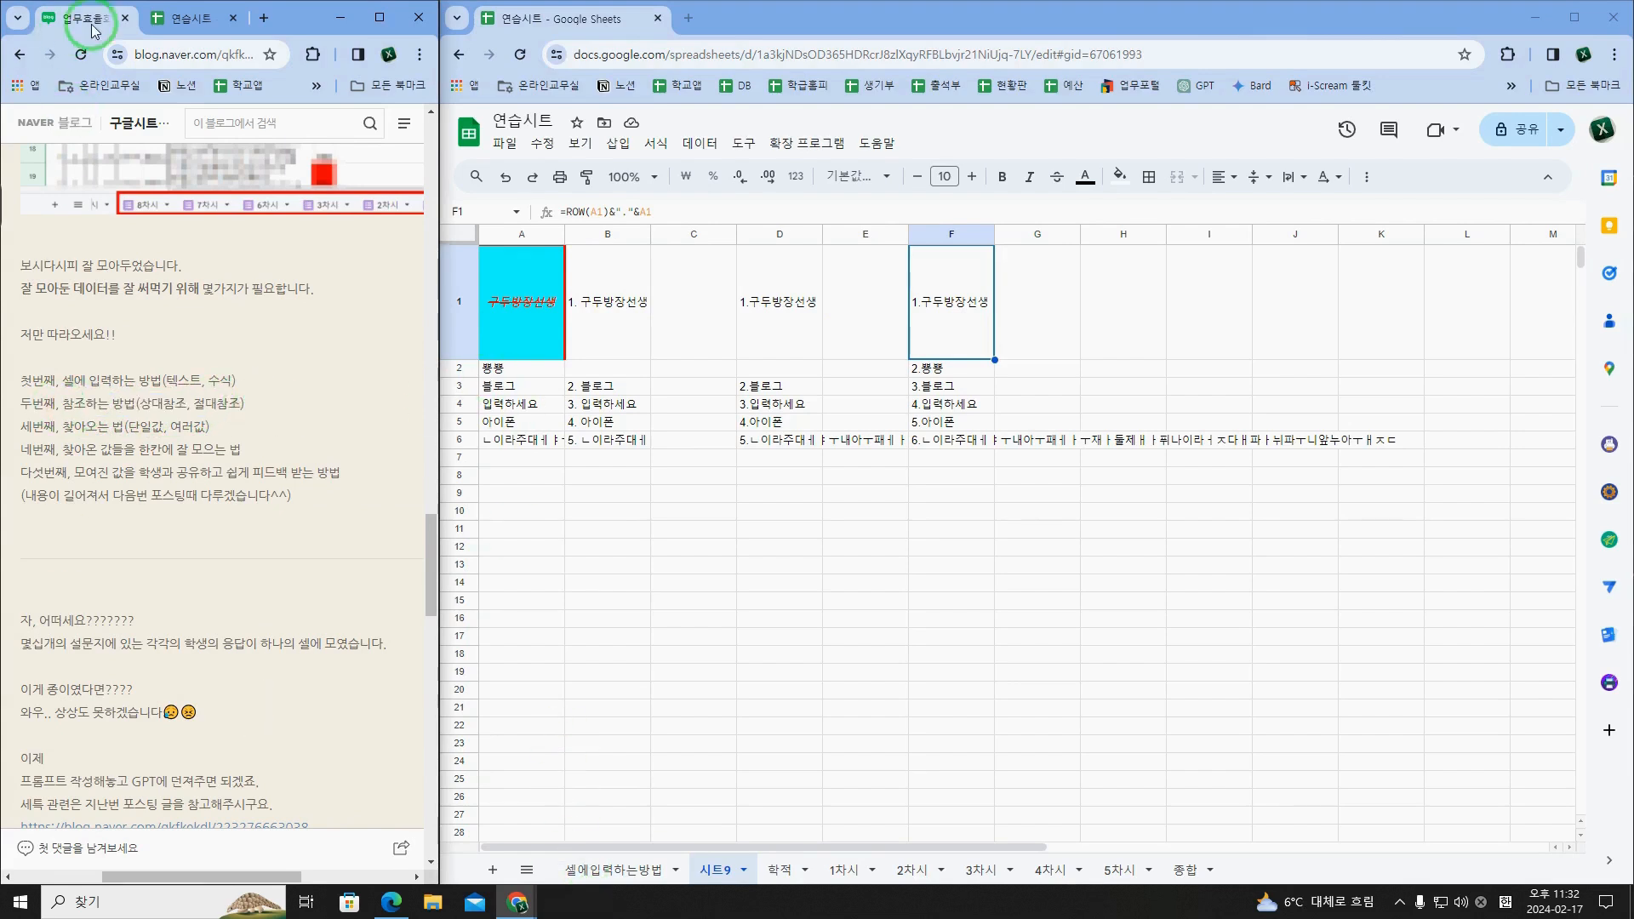
Step: Return to the 연습시트 outline, select "6. 상대참조와 절대참조" in A9 and examine the A3 reference in D3's formula
click(181, 17)
click(119, 393)
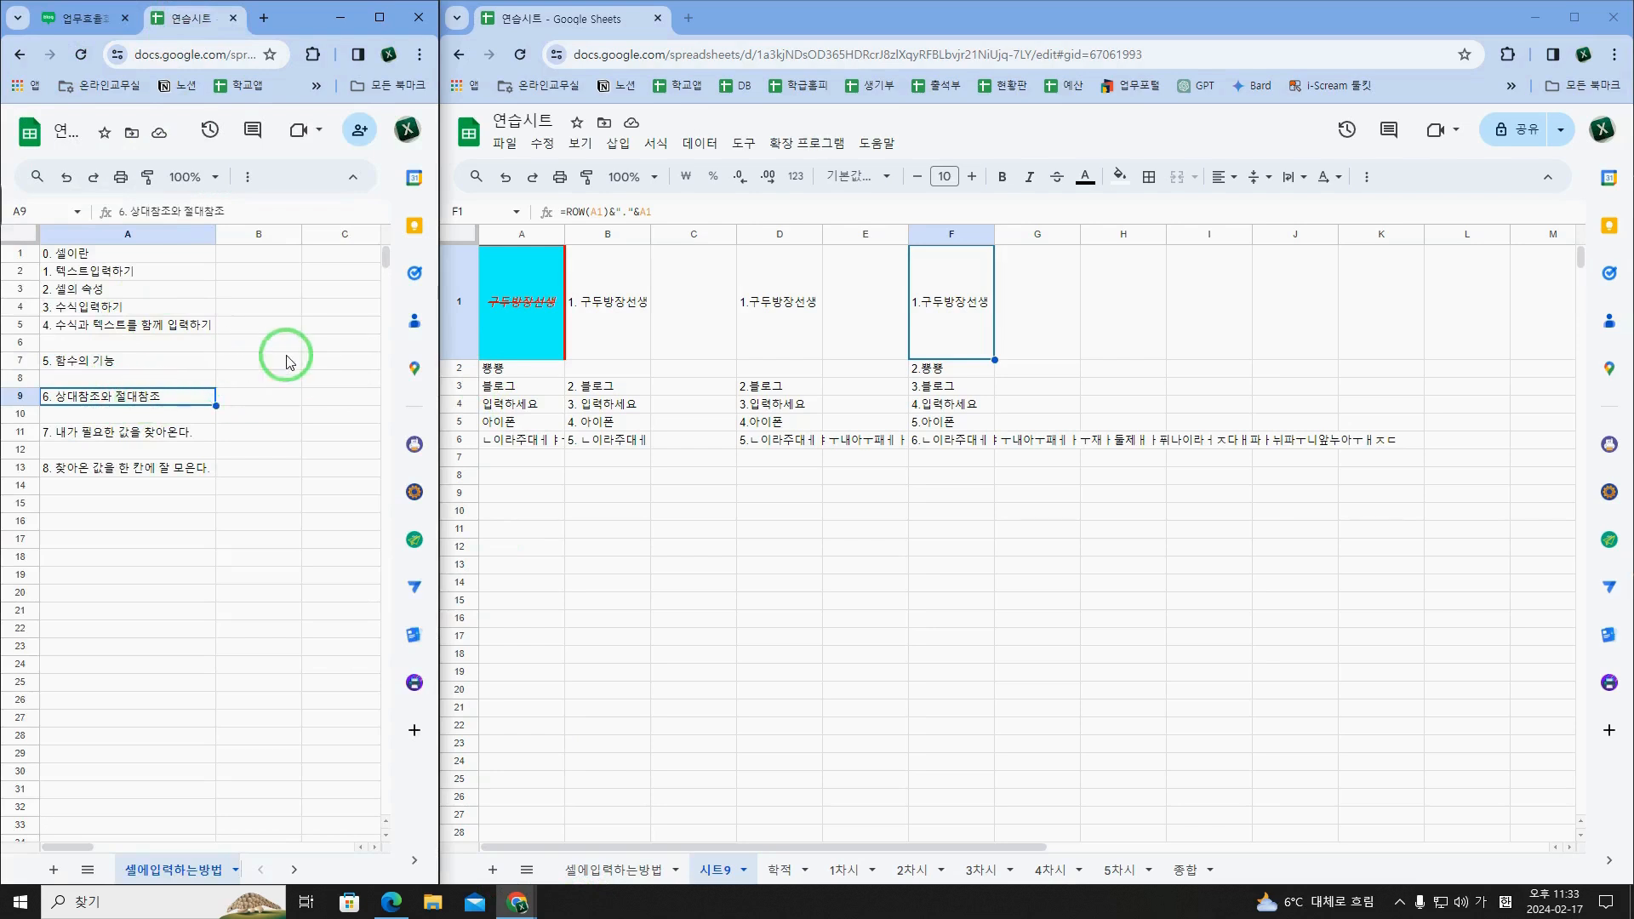
click(637, 296)
click(753, 315)
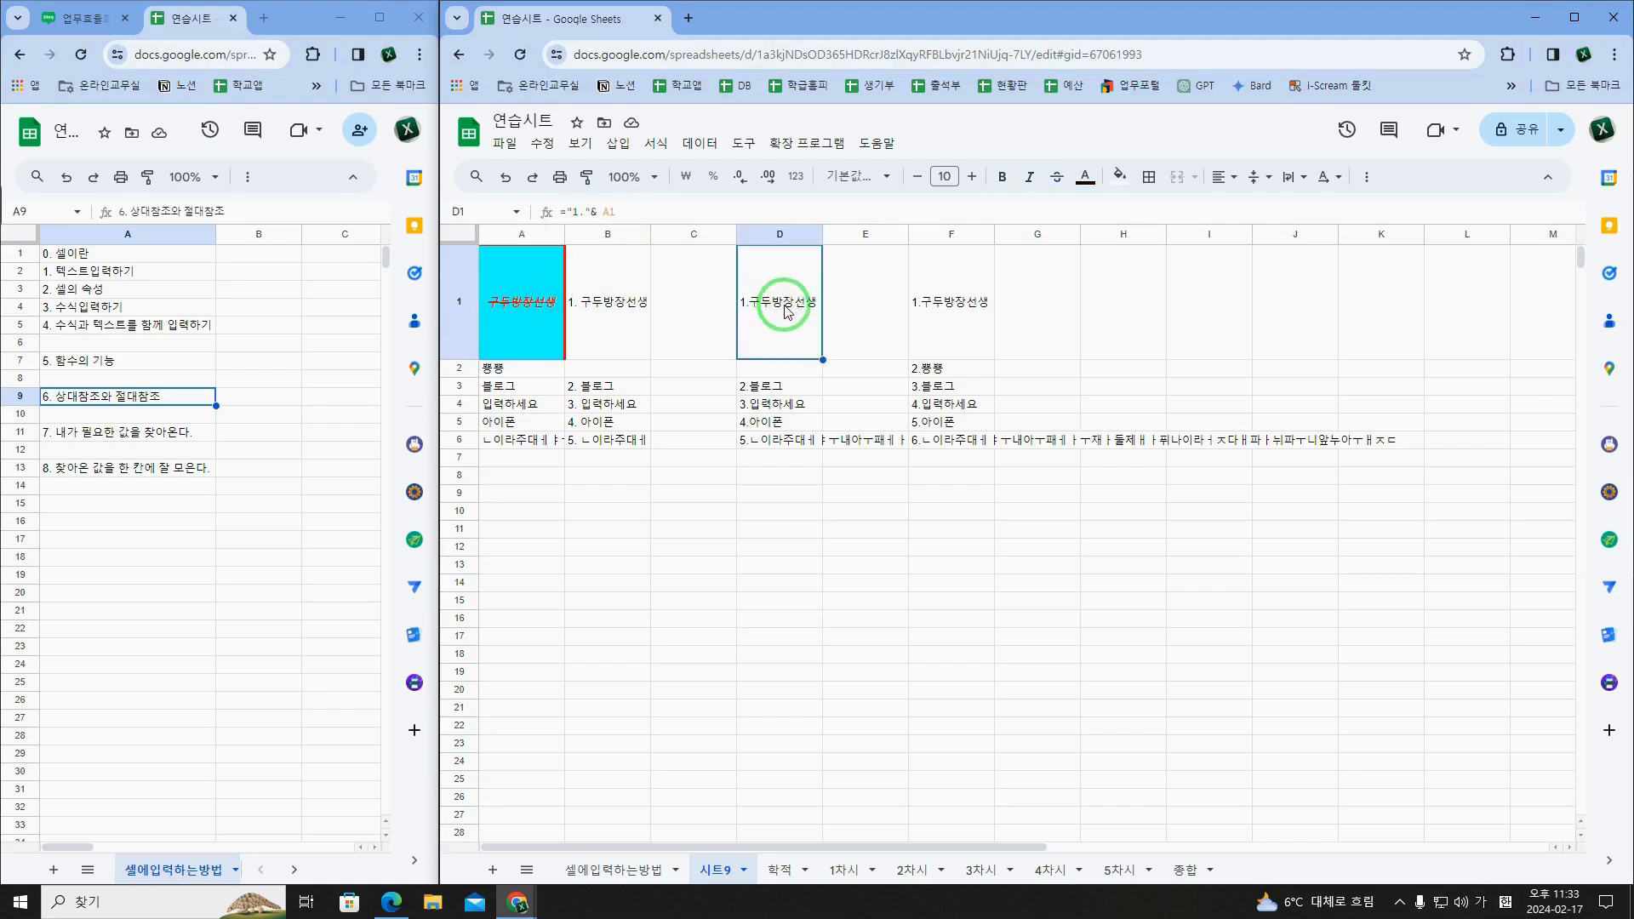
click(791, 392)
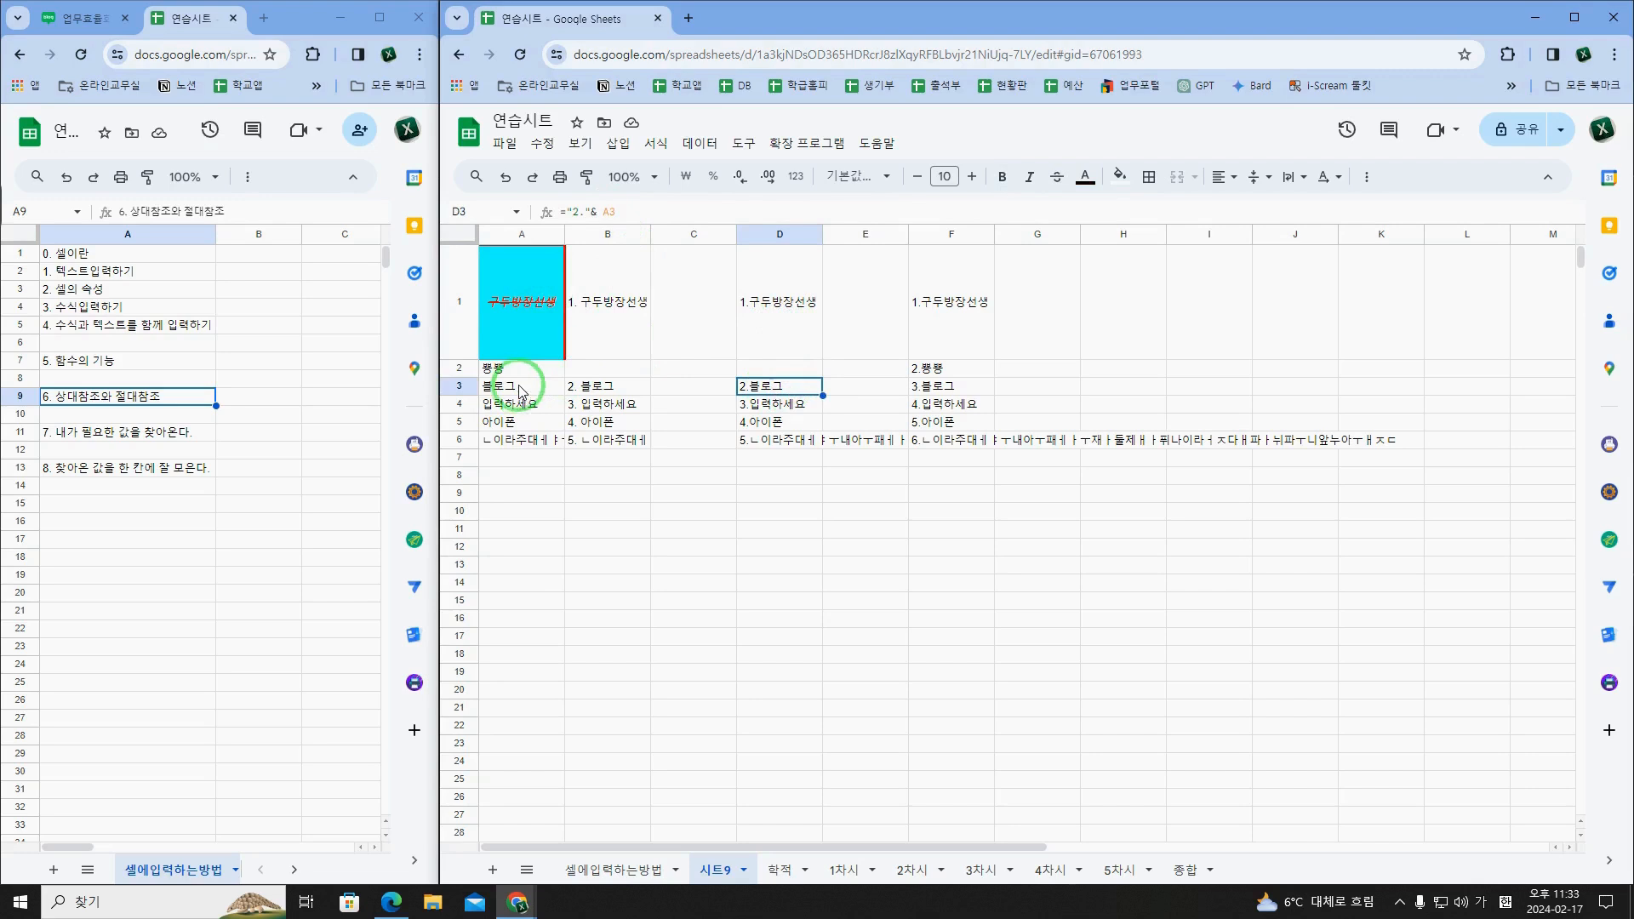
double_click(608, 211)
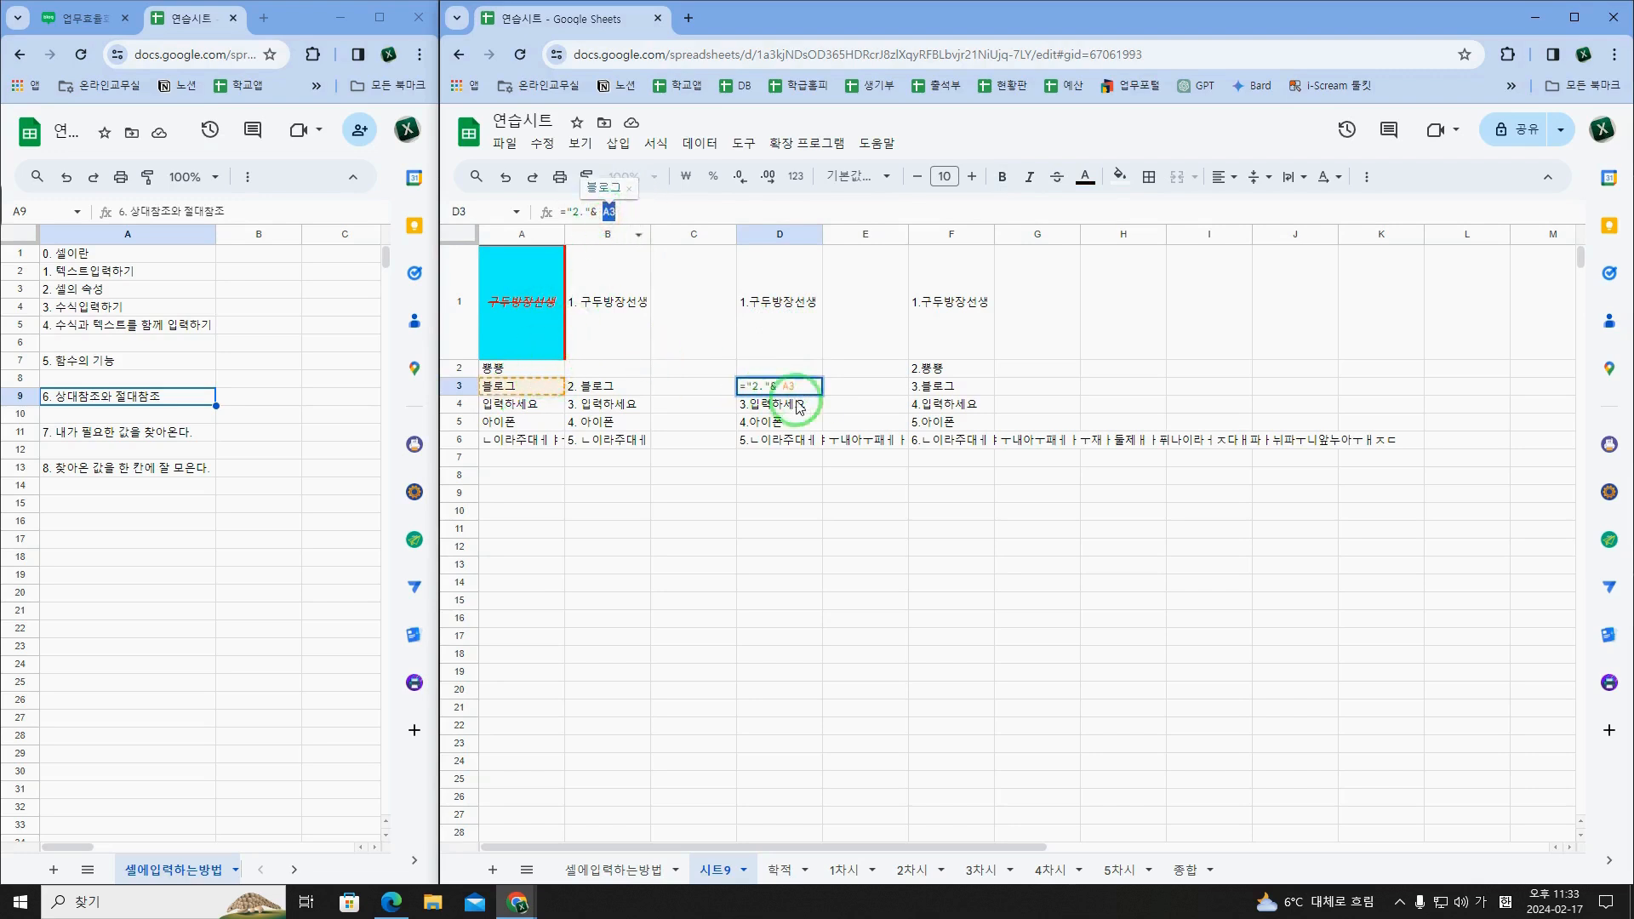
key(Escape)
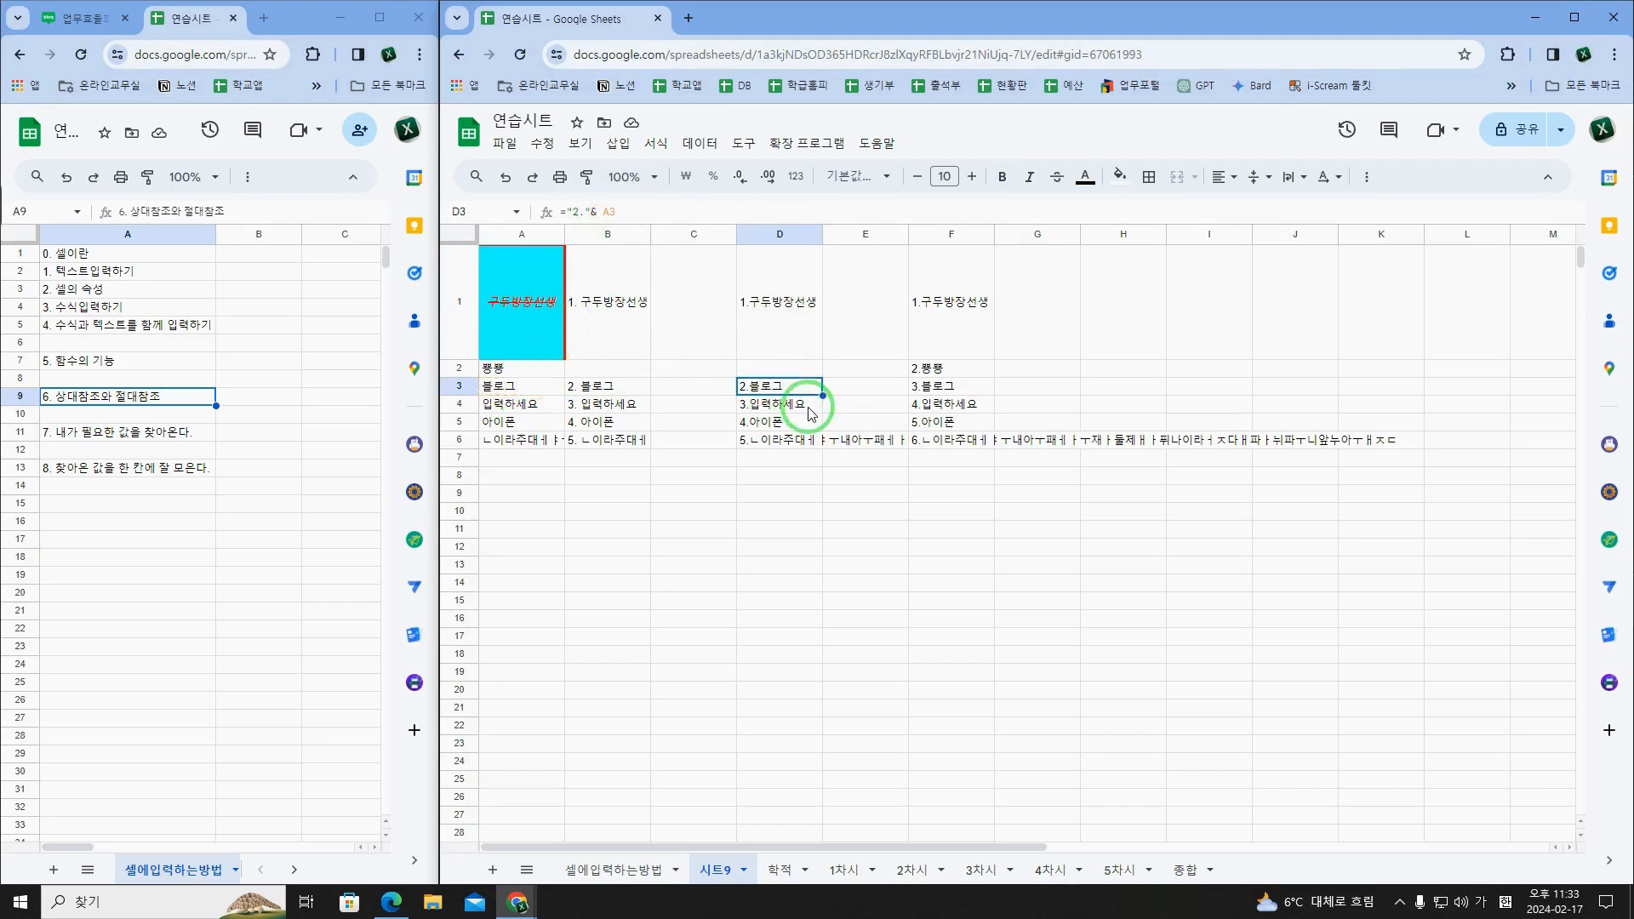
Step: Compare the cell references in the D3 and D4 formulas with their source cells A3 and A4
click(524, 394)
click(780, 391)
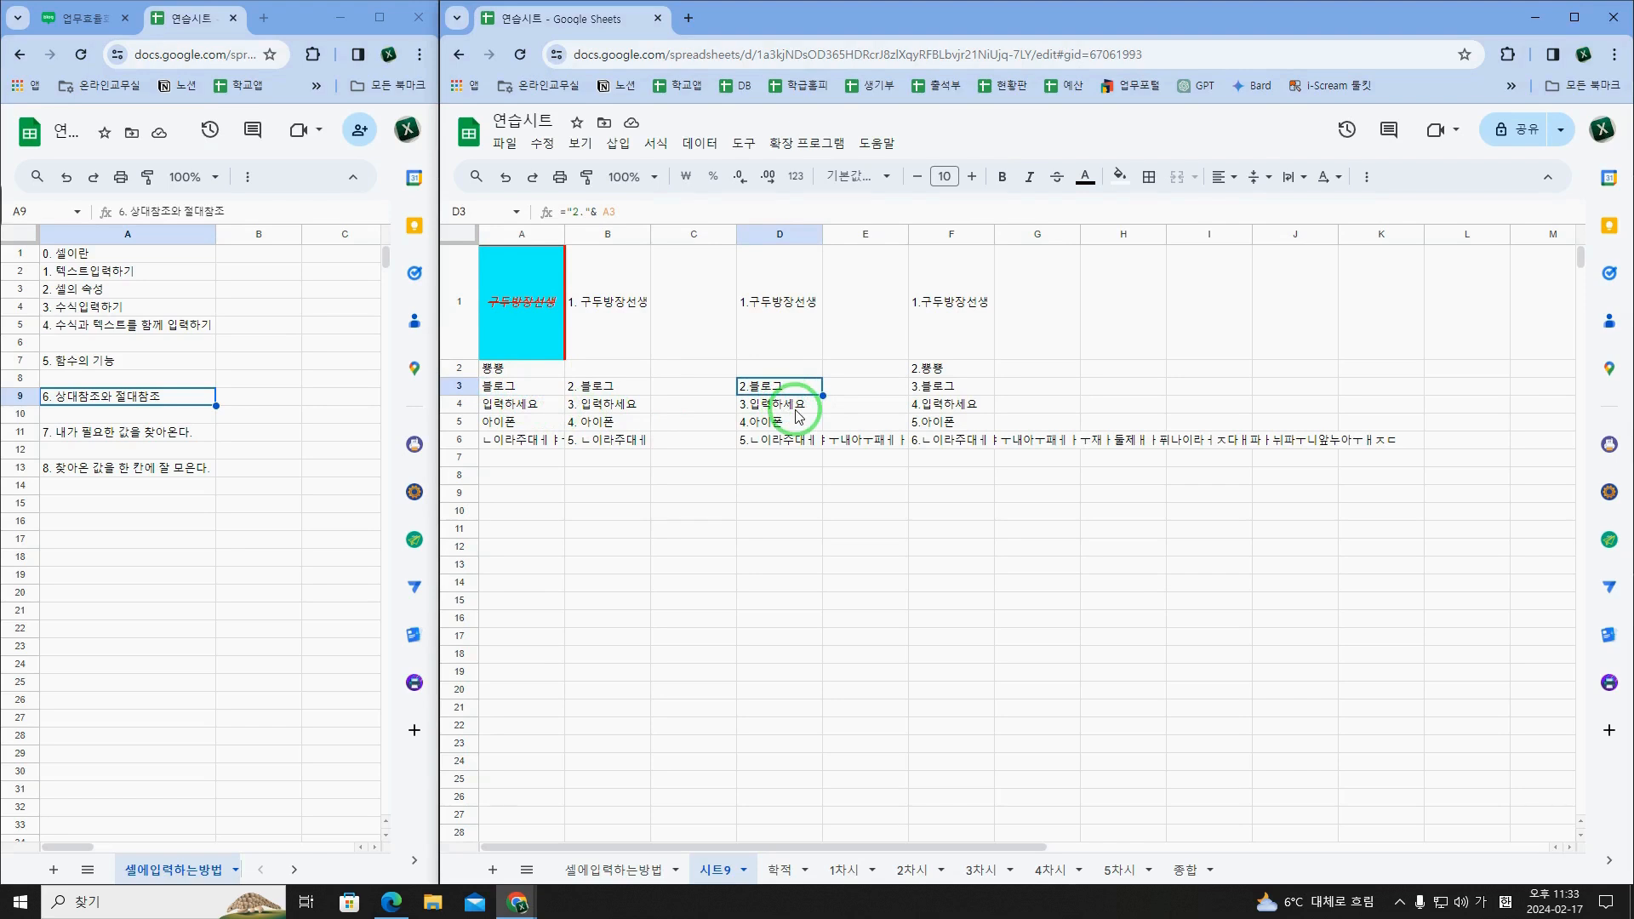
click(498, 405)
click(791, 406)
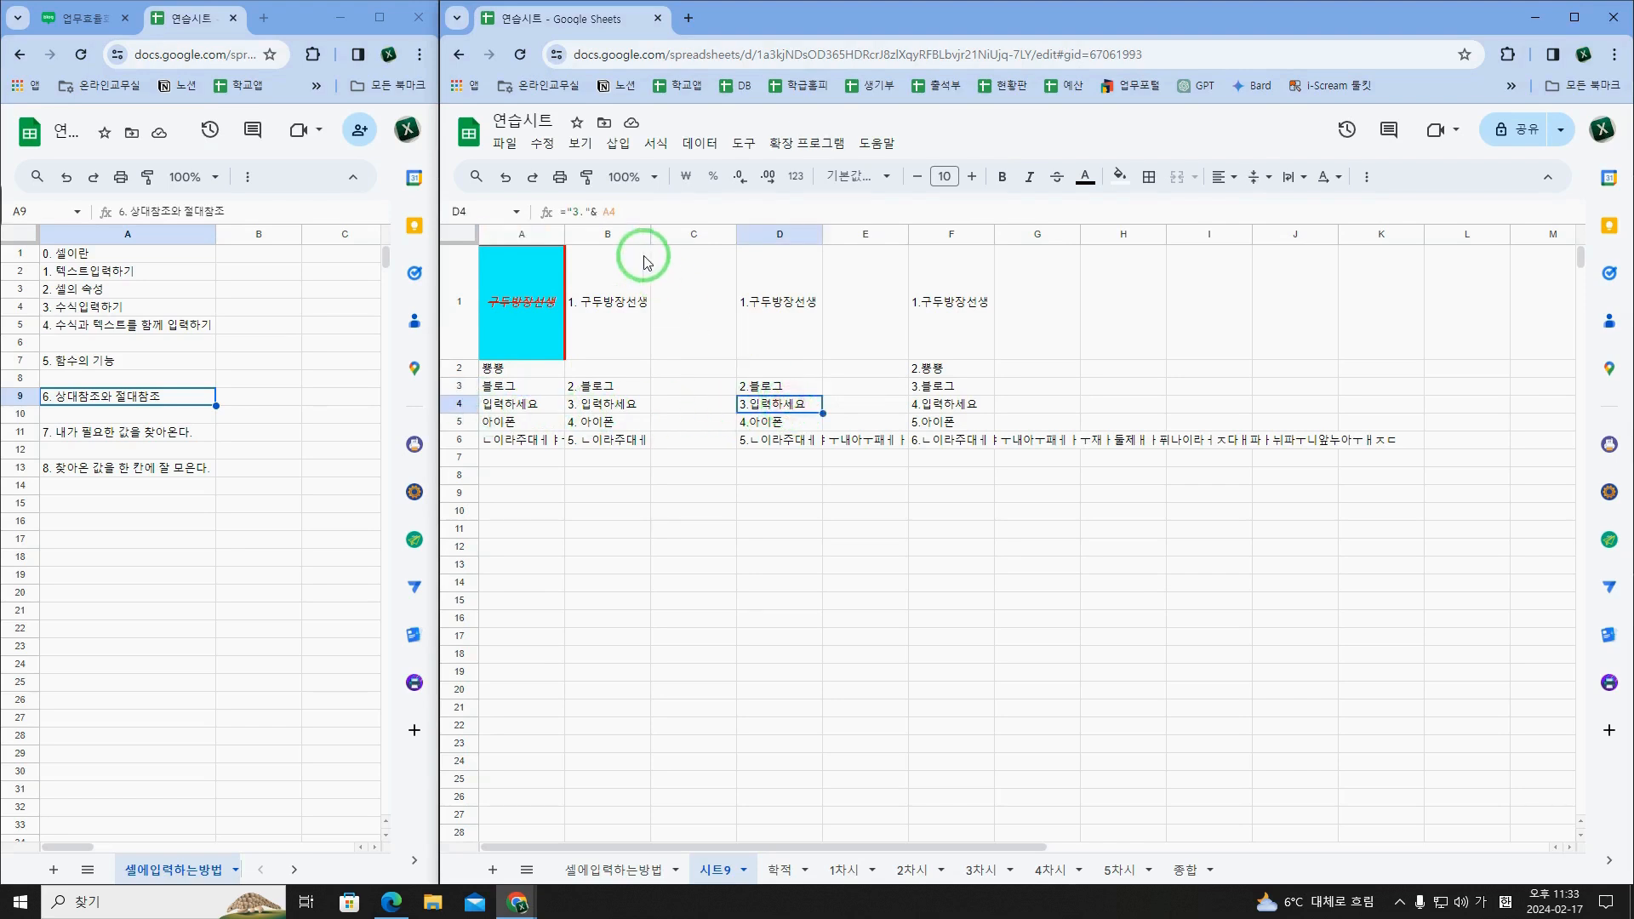
click(780, 412)
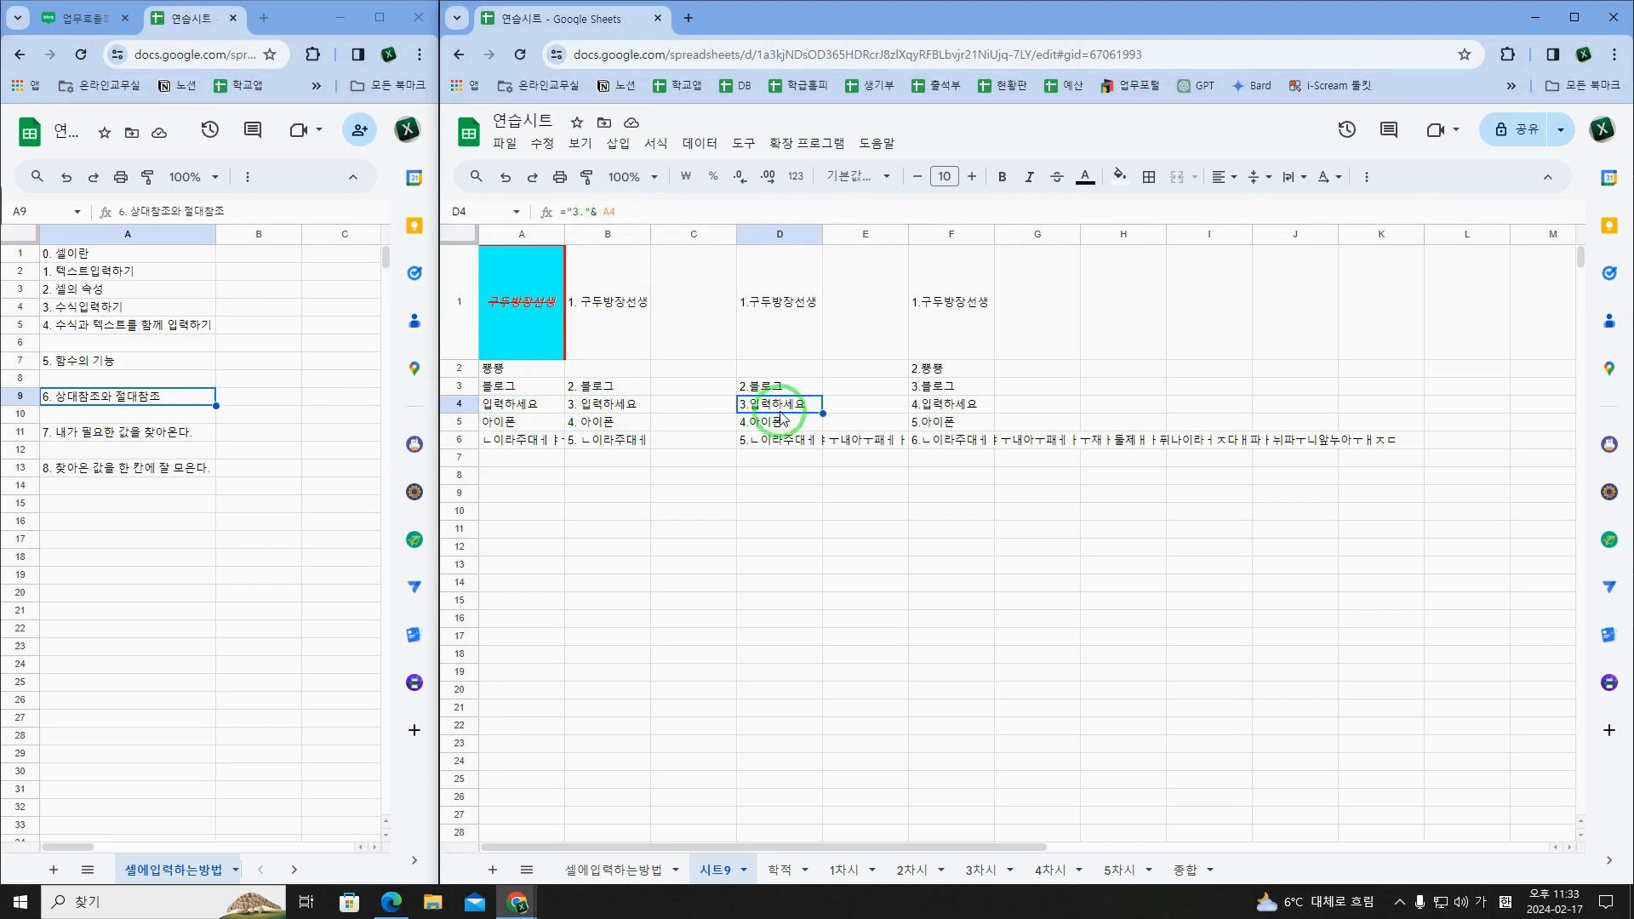
click(691, 616)
click(676, 536)
key(ctrl+a)
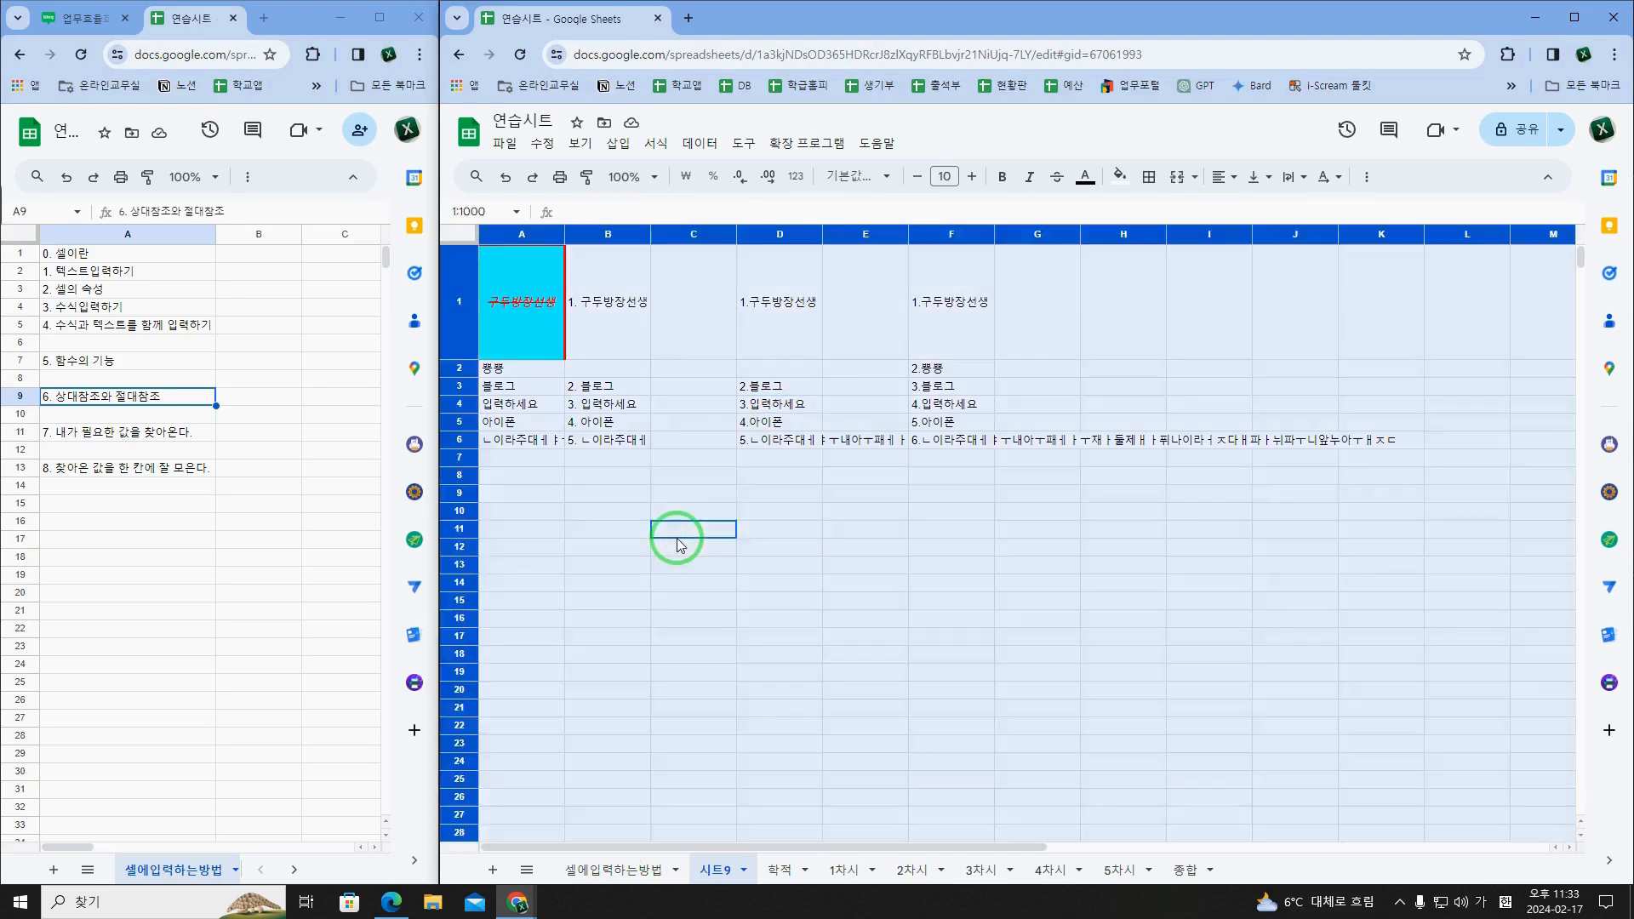
click(515, 537)
click(537, 530)
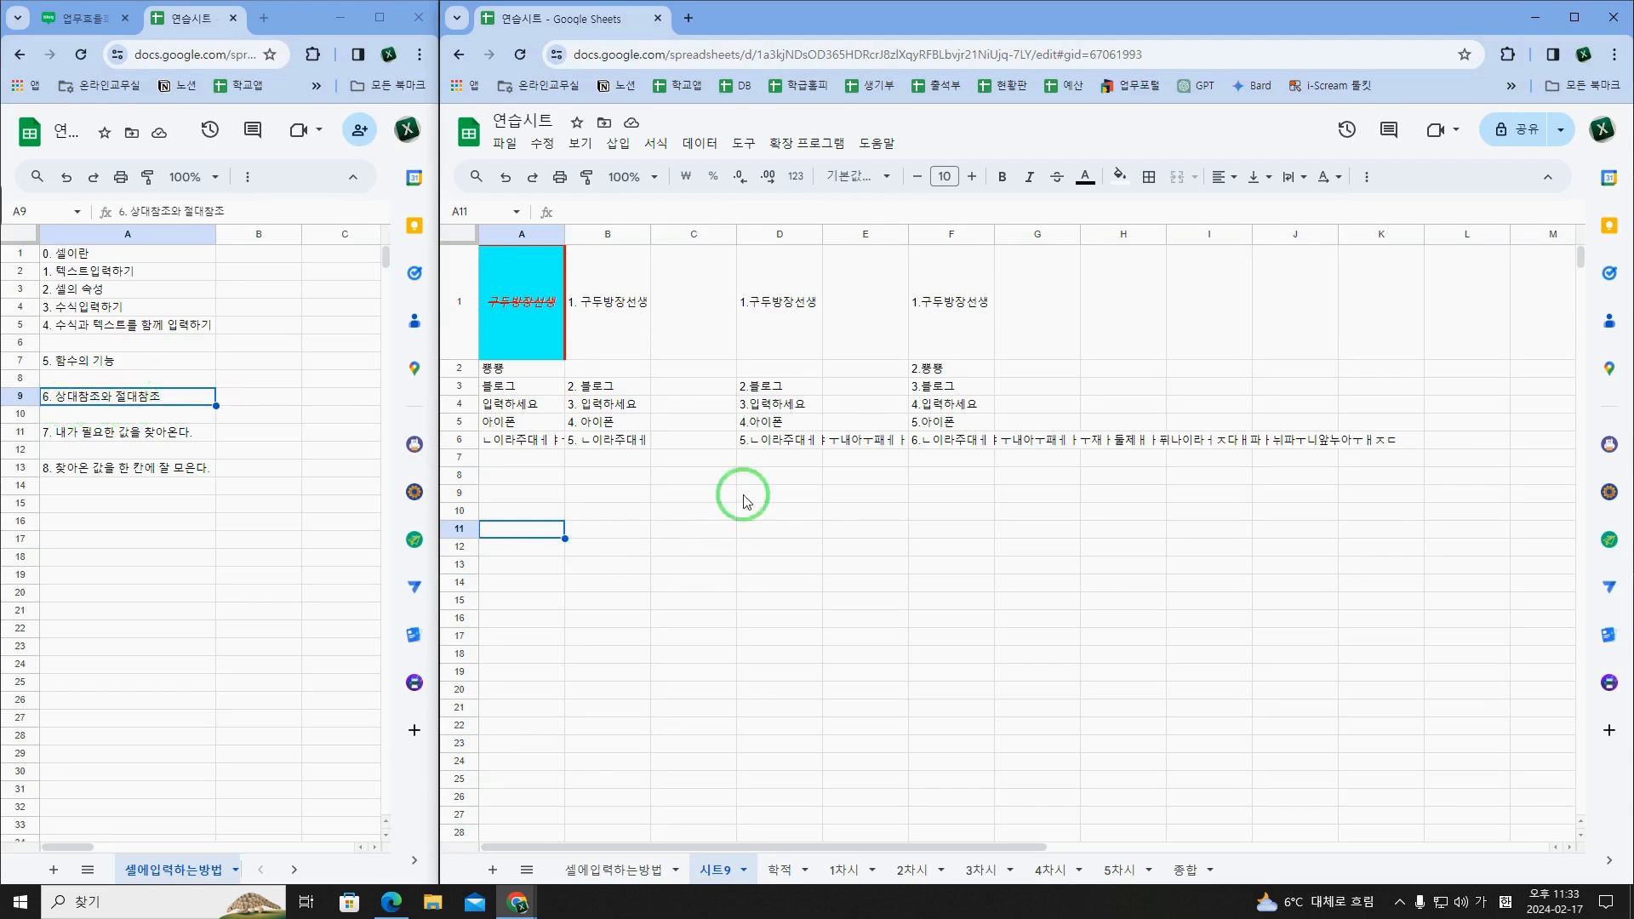
Step: Step down column F from F1 to F5 to examine how the A1 reference shifts in each ROW formula
click(941, 320)
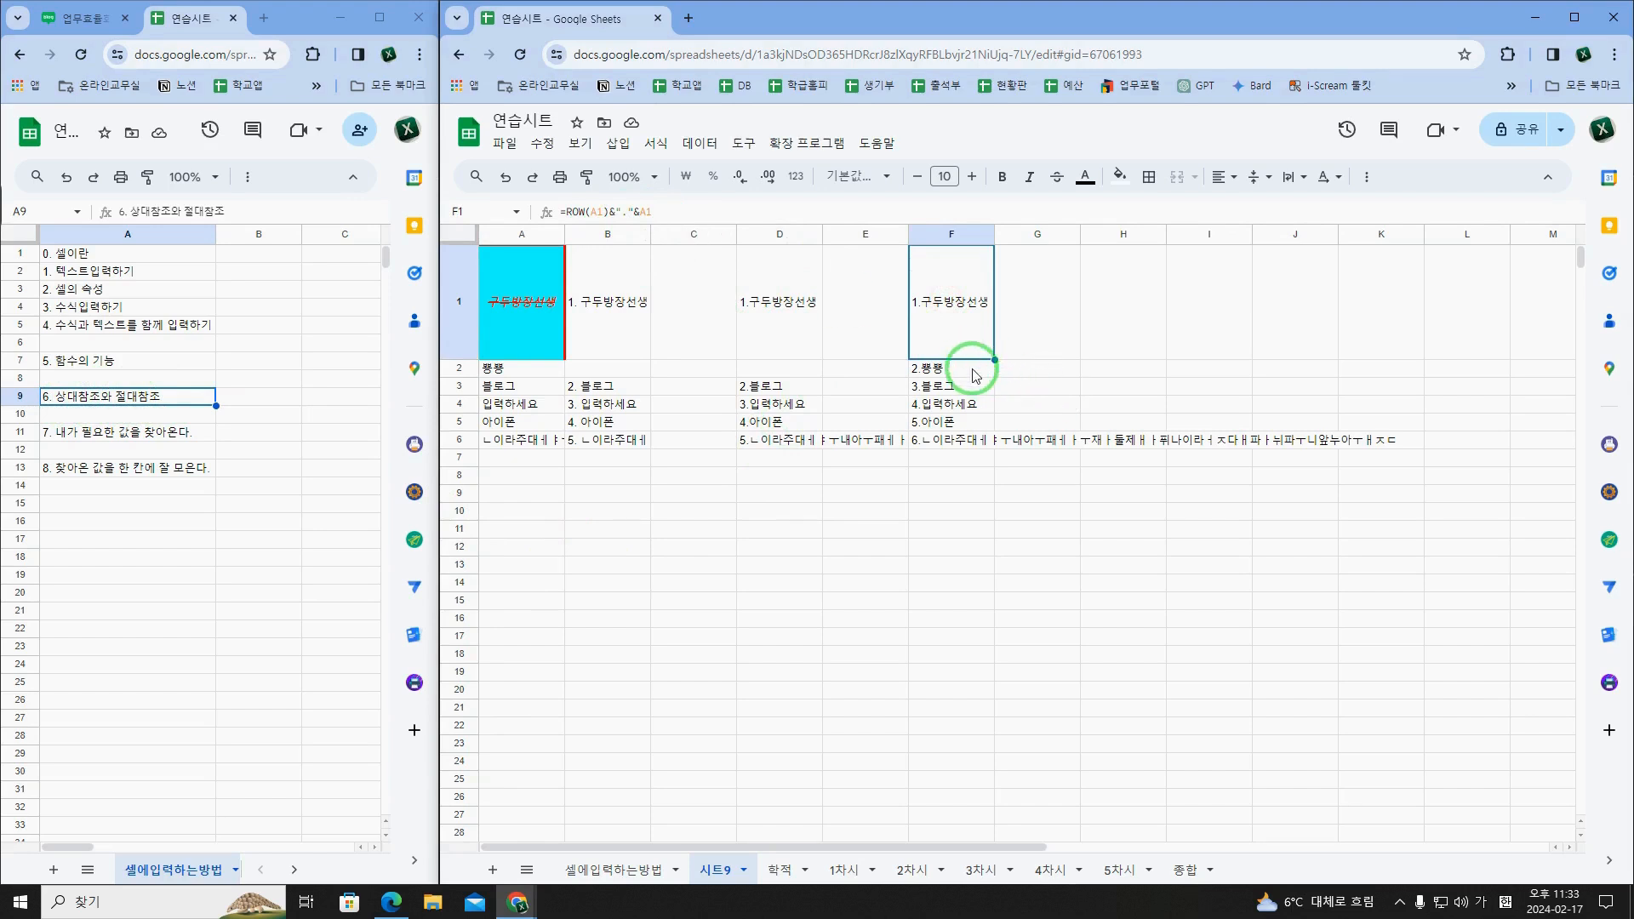
key(Down)
key(Down)
key(Down)
key(Down)
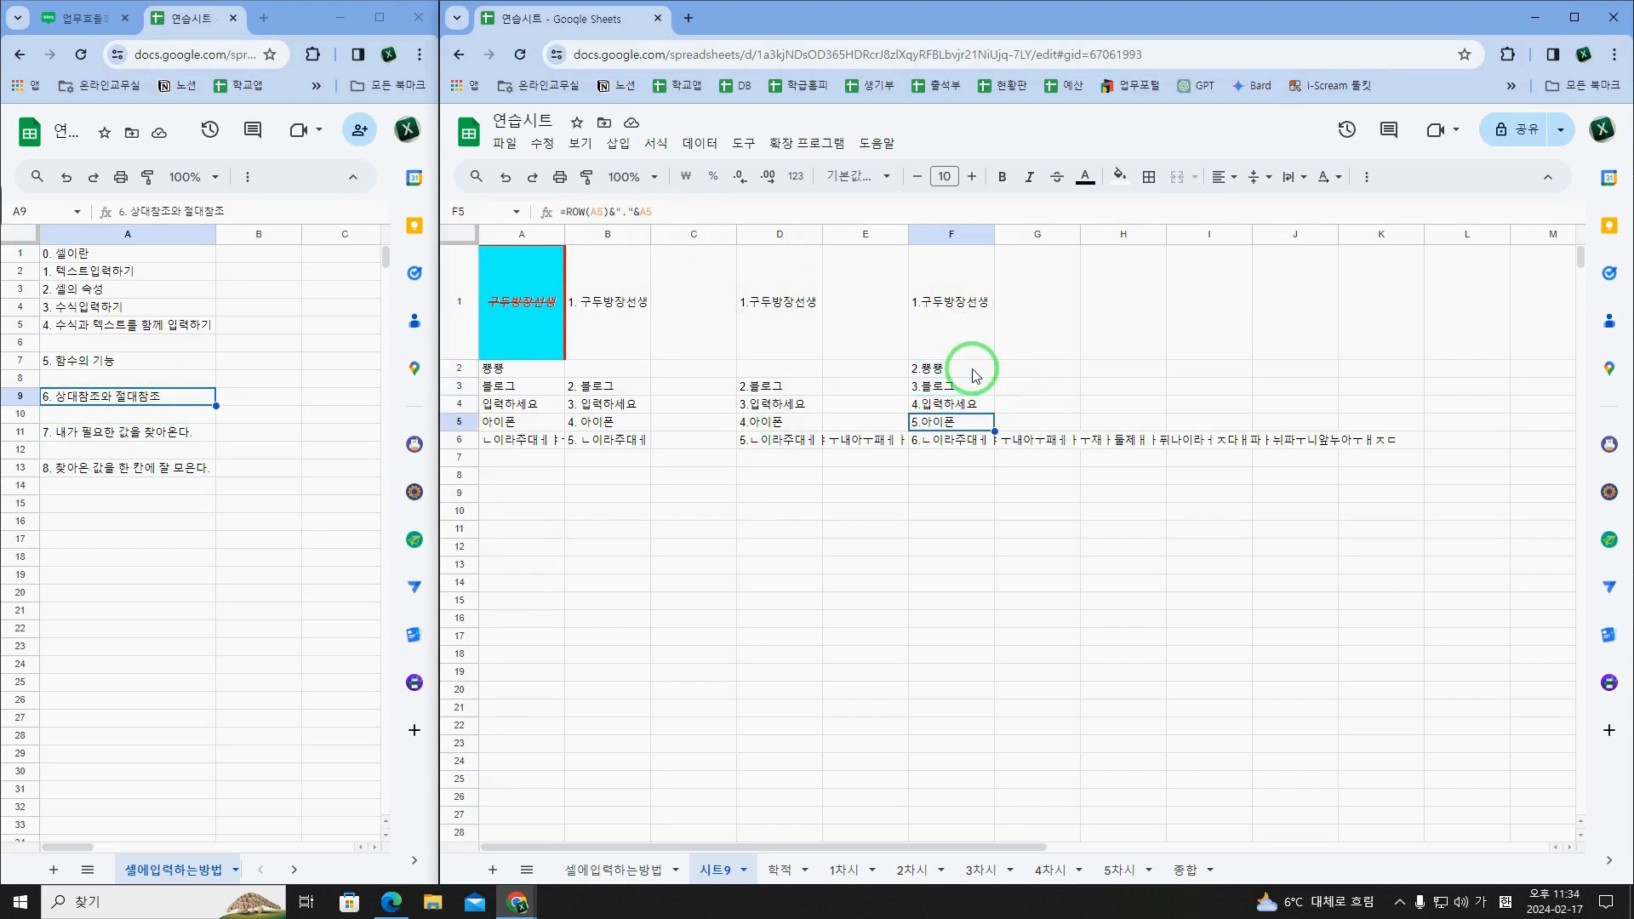
Step: Fill F1's ROW formula down column F through F6 again and return to F1
click(975, 351)
drag(994, 383, 995, 439)
click(977, 346)
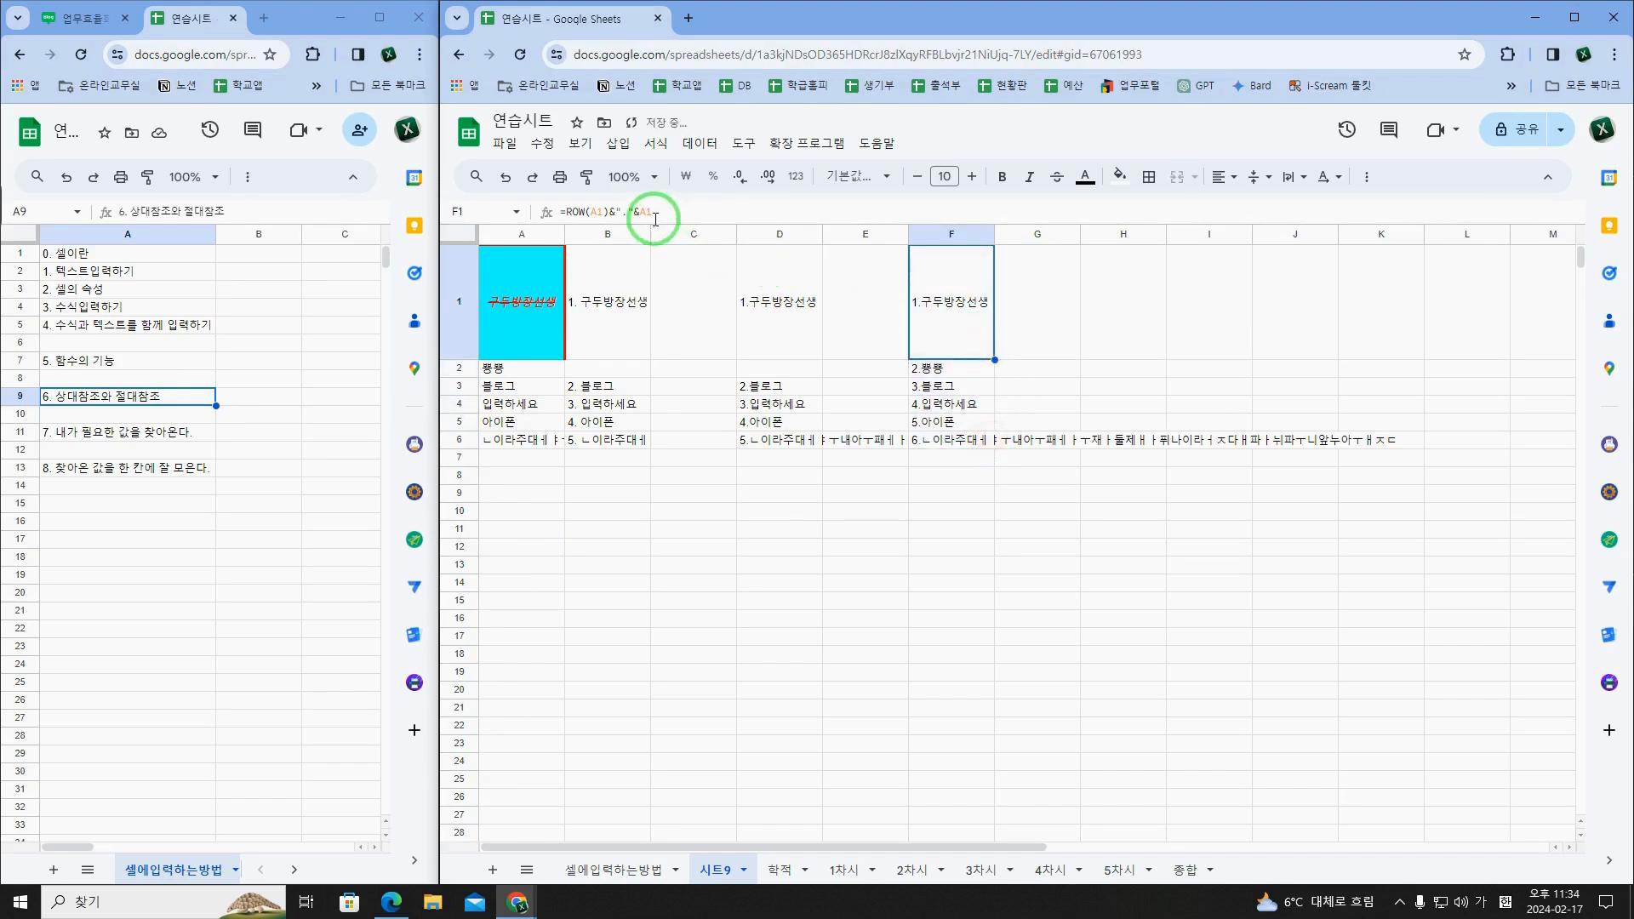
Step: Check the references in the formulas from F2 down to F6, ending back at F1
click(945, 385)
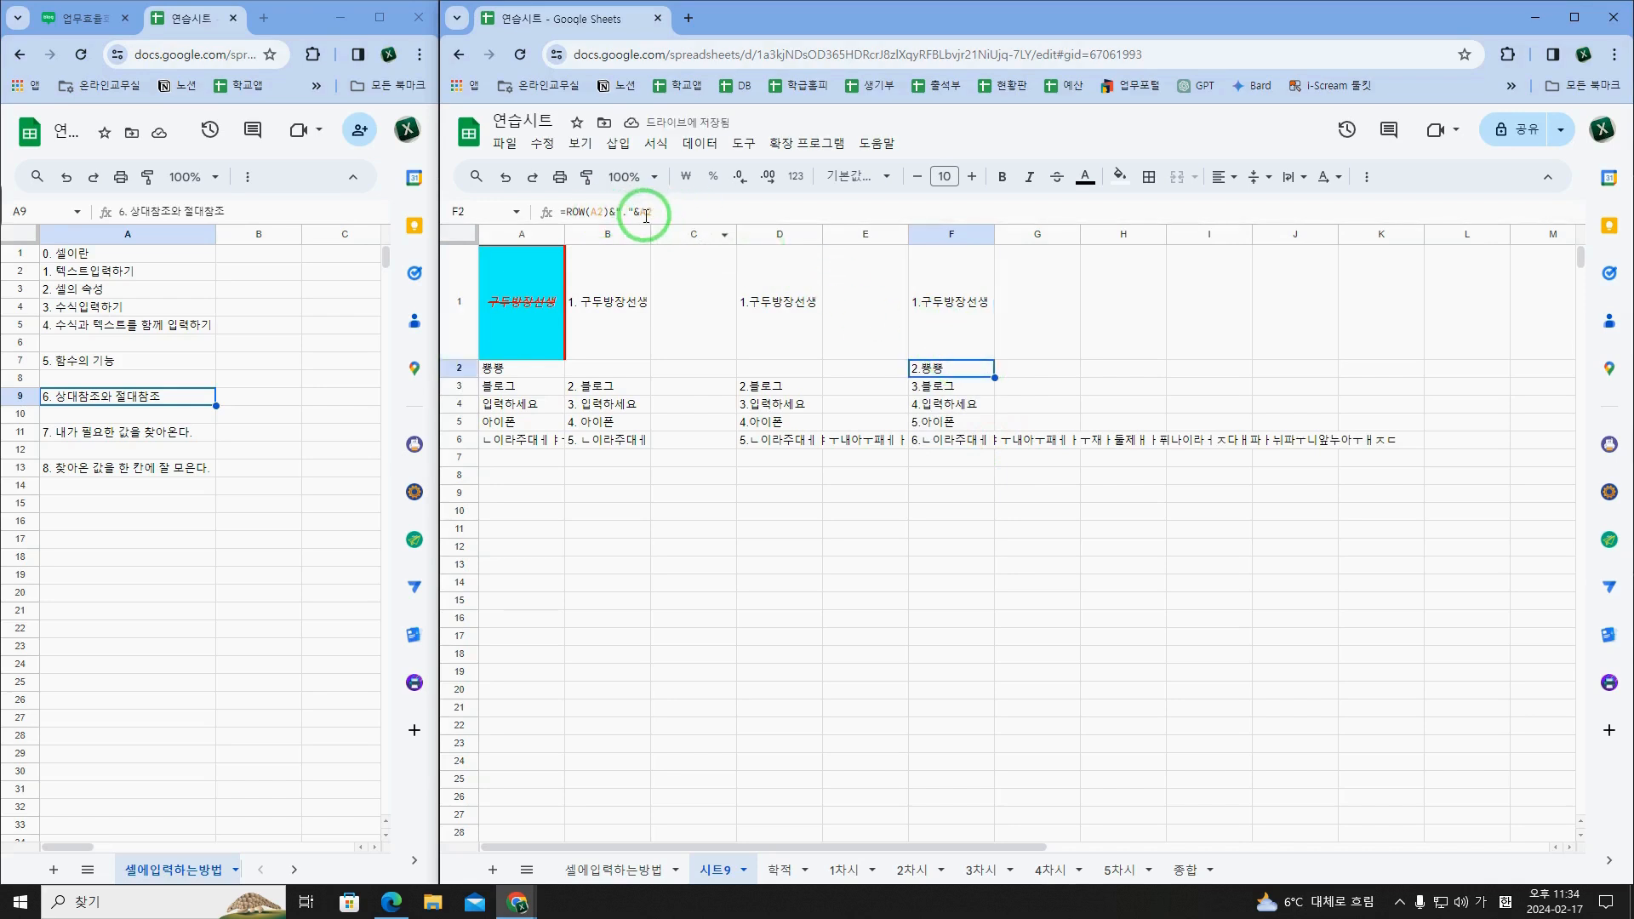
key(Down)
key(Down)
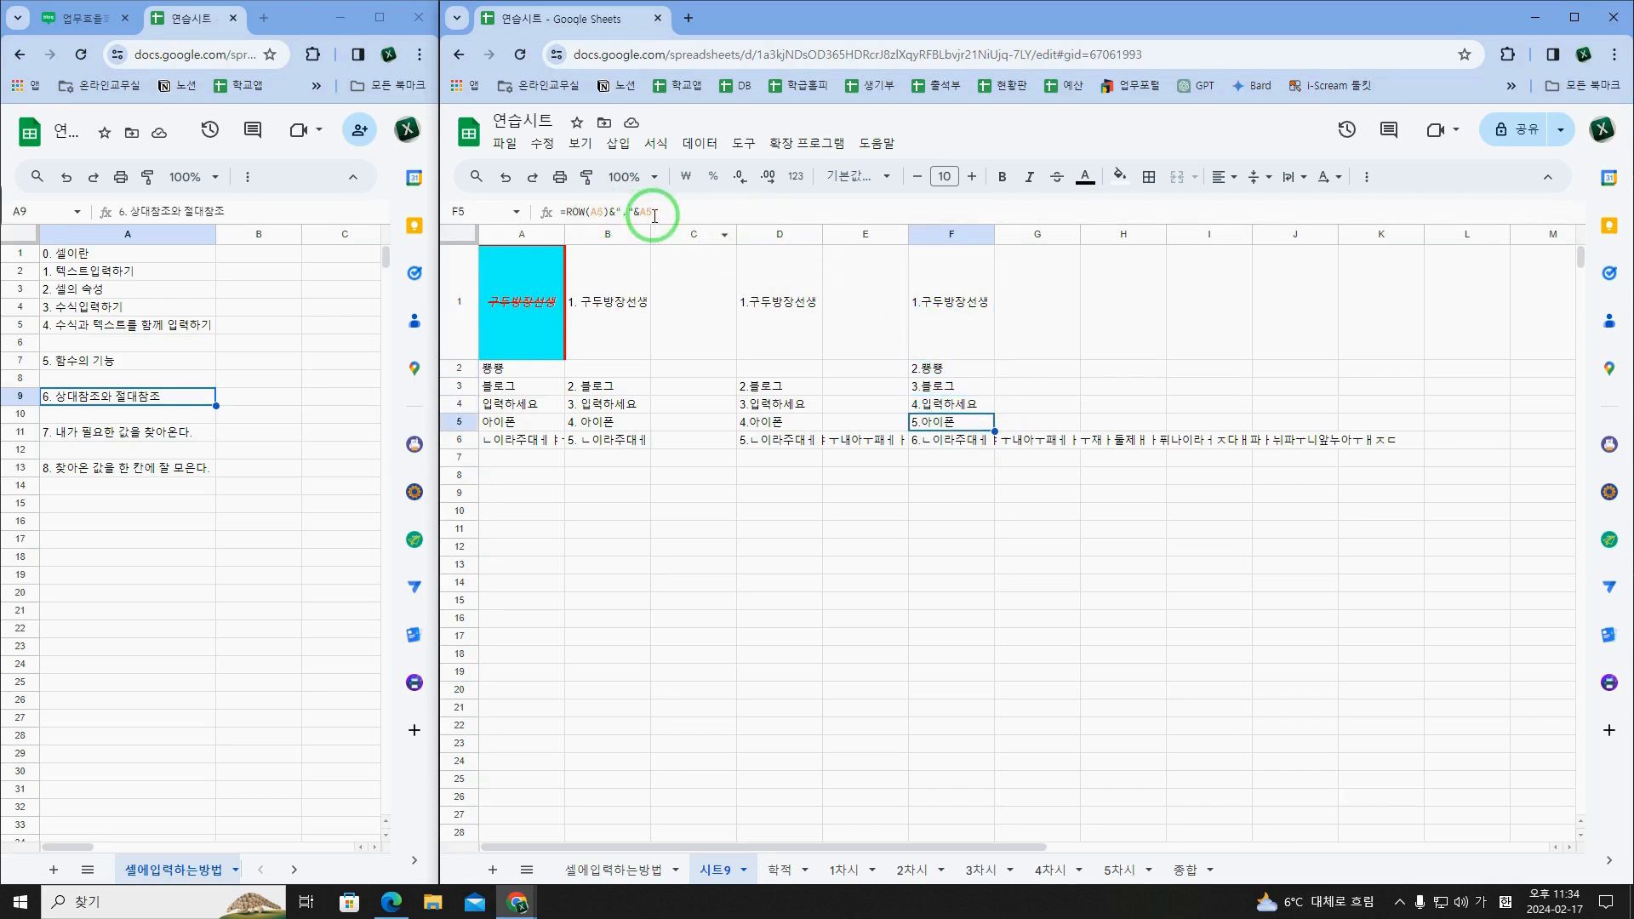
key(Down)
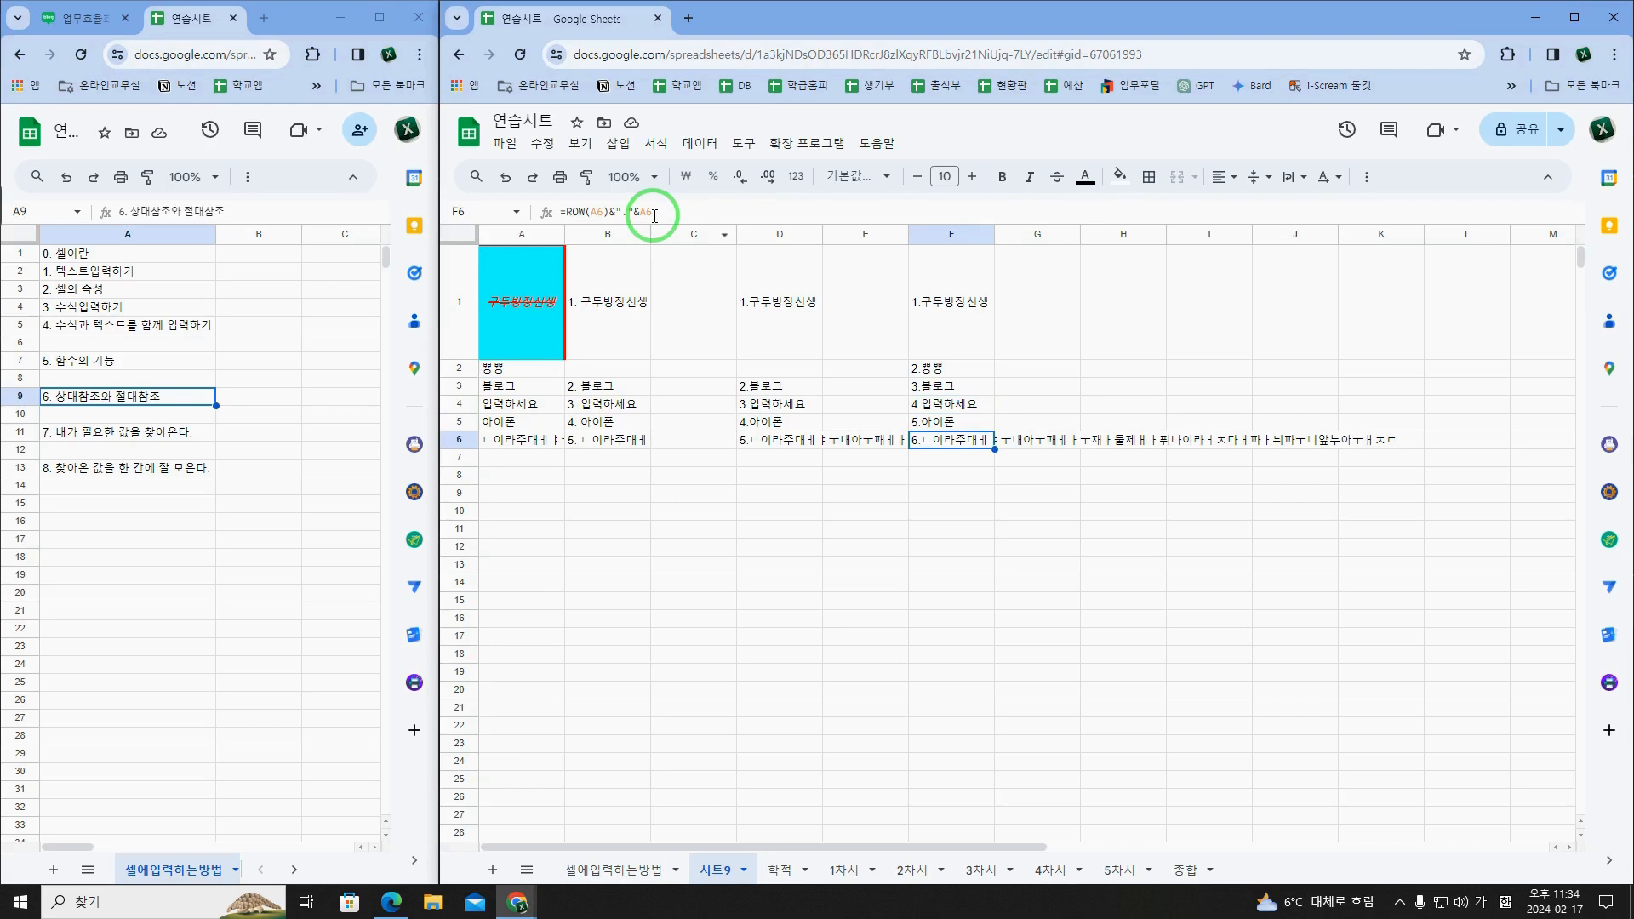
click(991, 355)
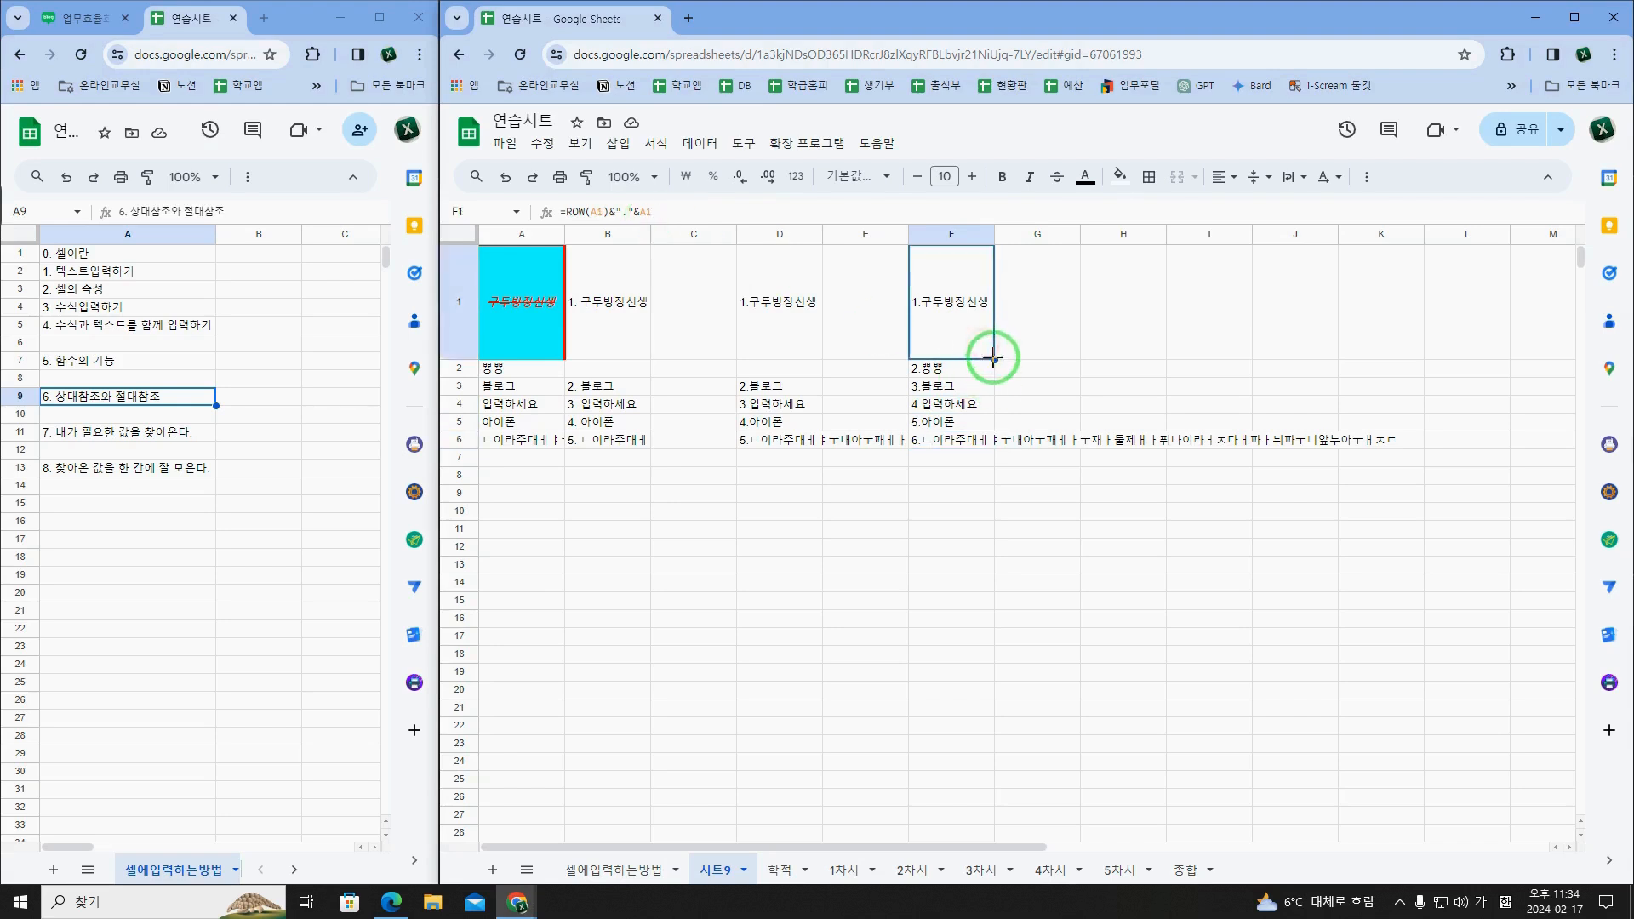
mouse_move(993, 359)
mouse_down()
mouse_move(1084, 357)
mouse_move(990, 349)
mouse_up()
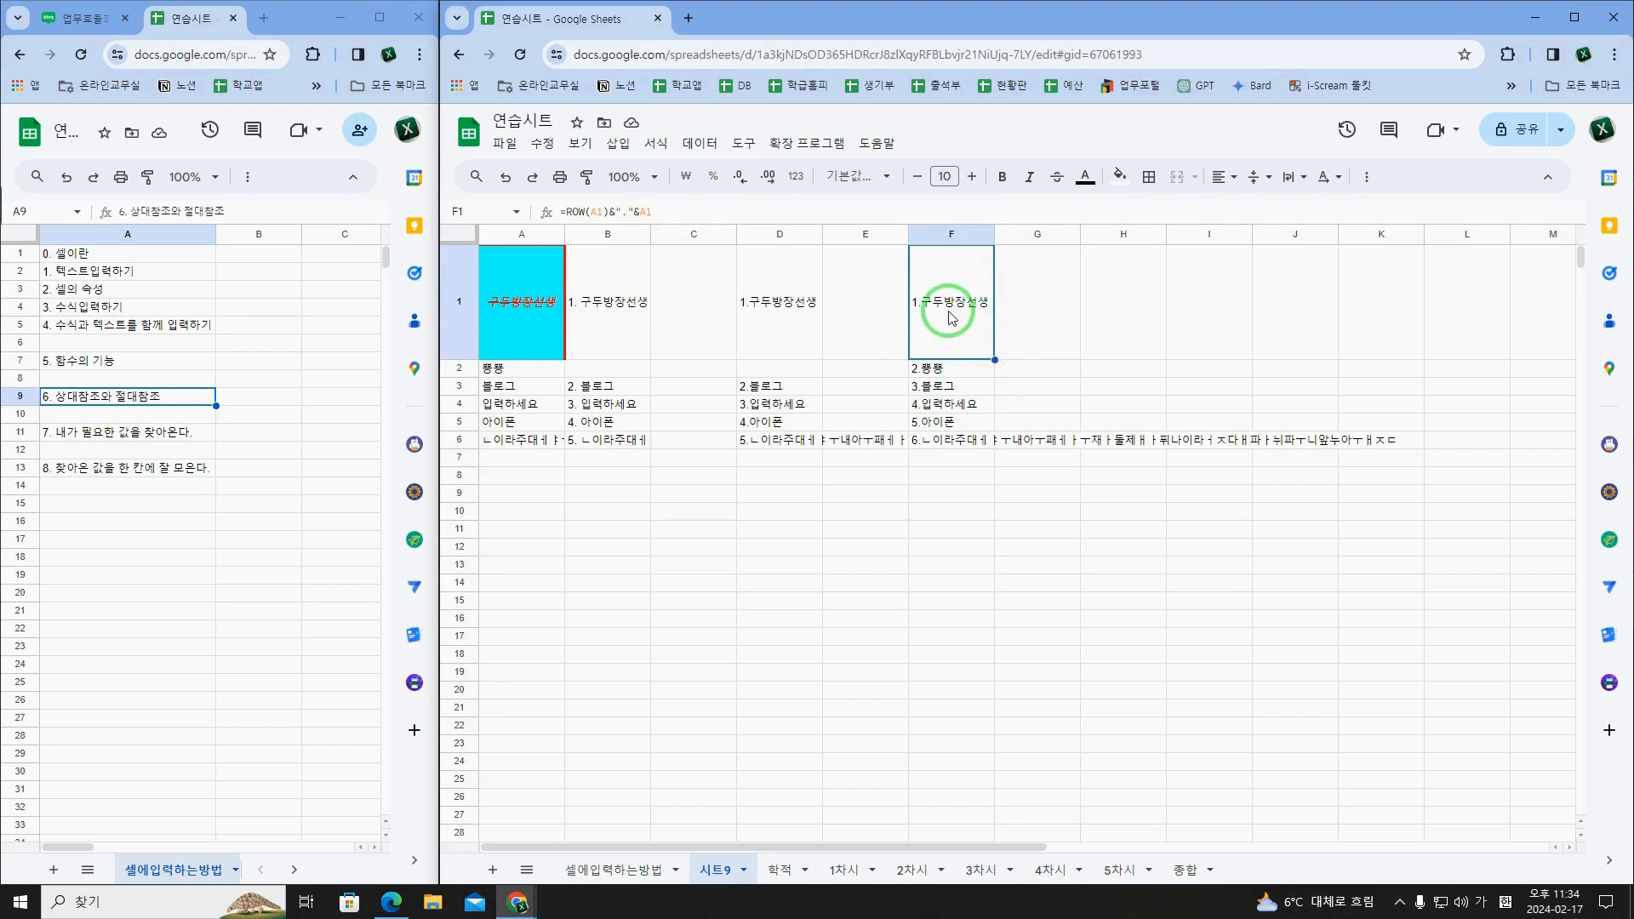
Step: Copy F1's ROW formula one column across into G1 and examine how its references change
click(591, 213)
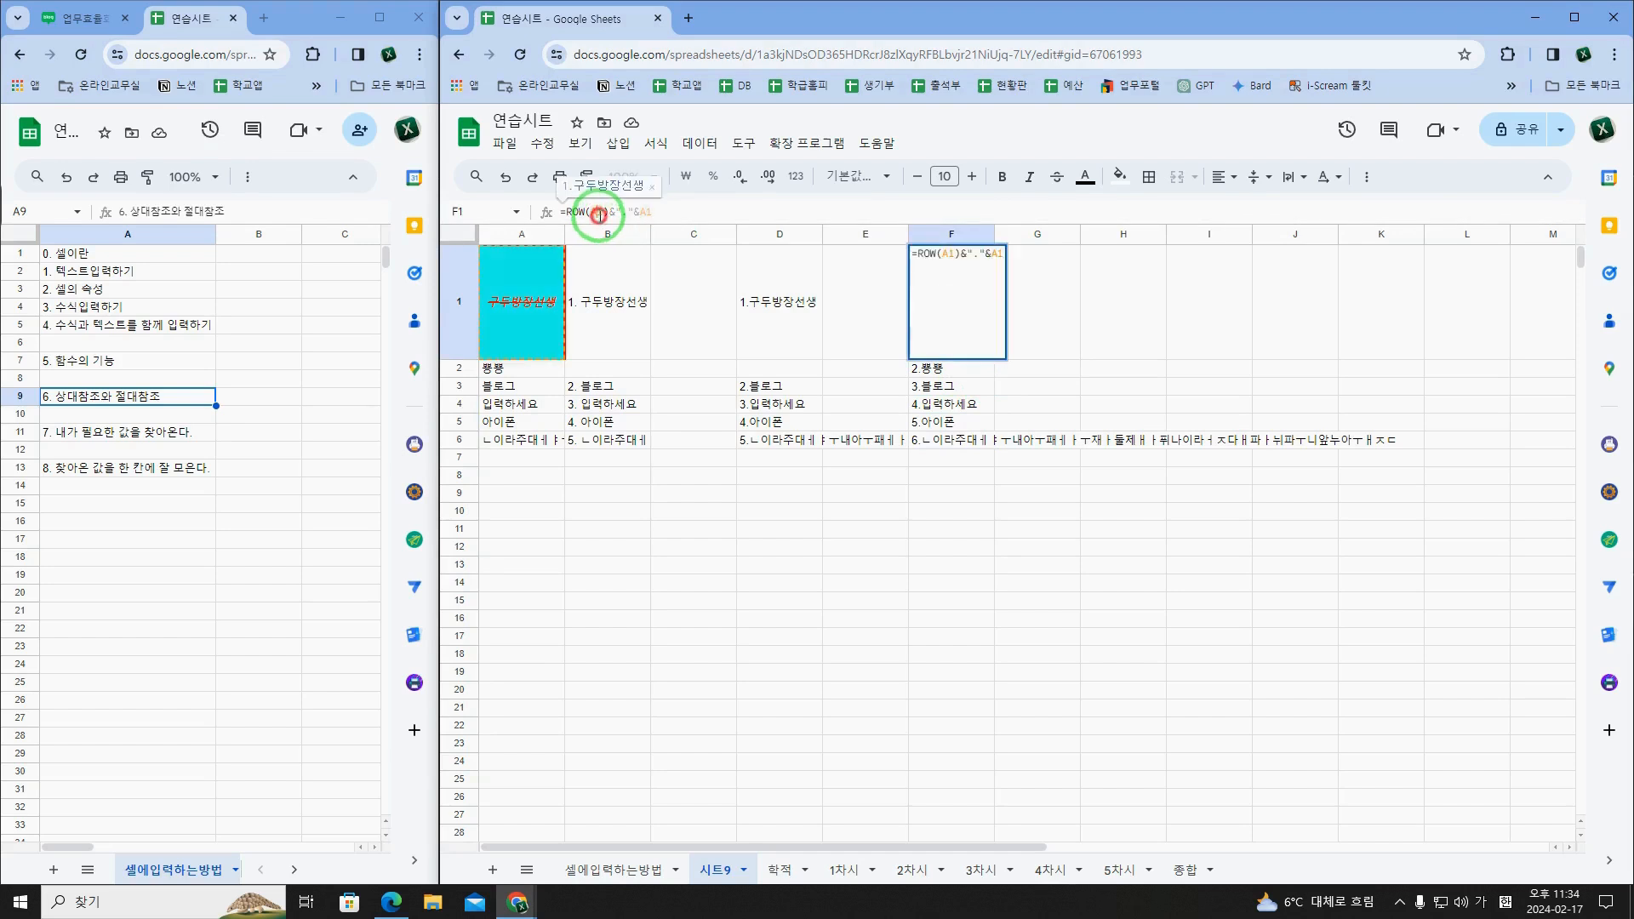
click(693, 217)
click(976, 299)
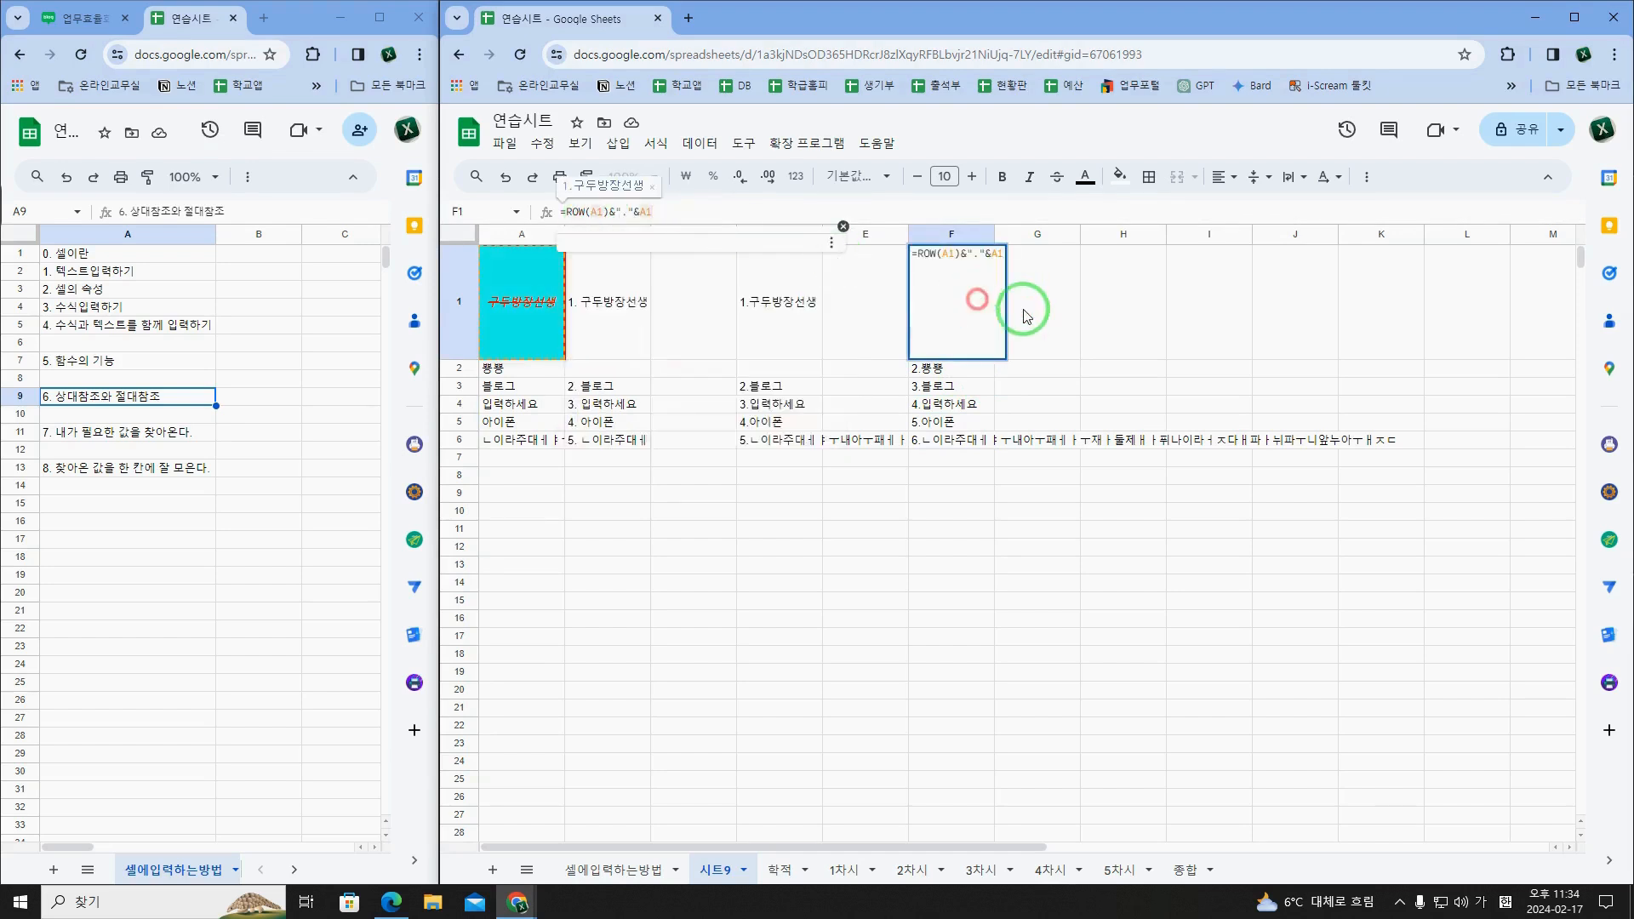
click(1029, 312)
click(990, 312)
drag(995, 360, 1055, 358)
click(1053, 340)
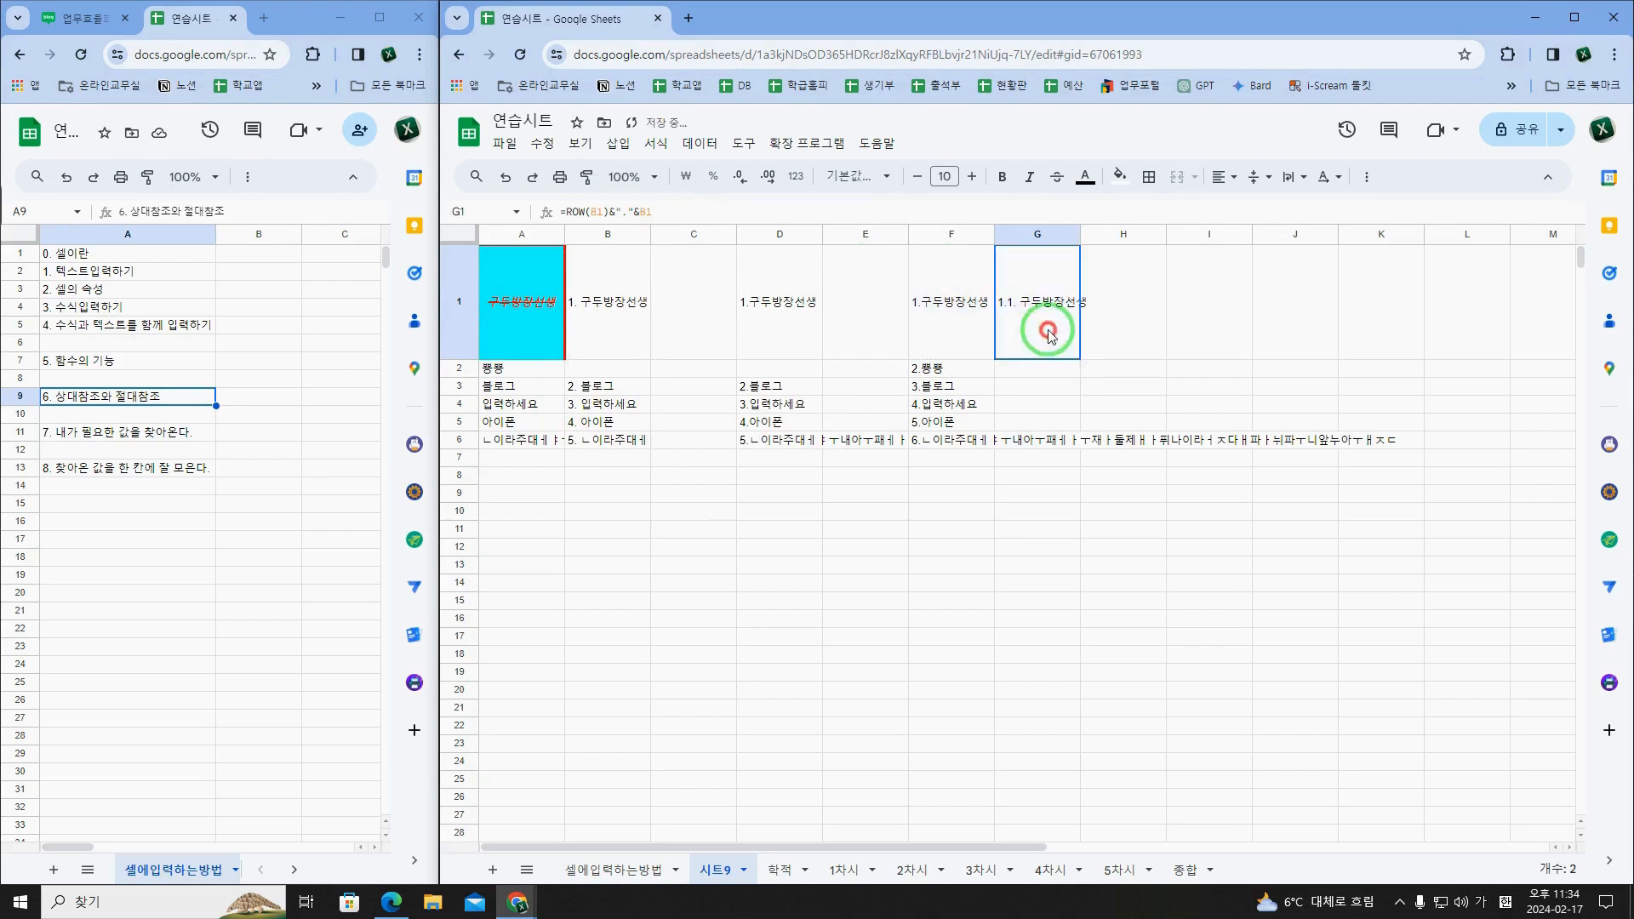
click(591, 215)
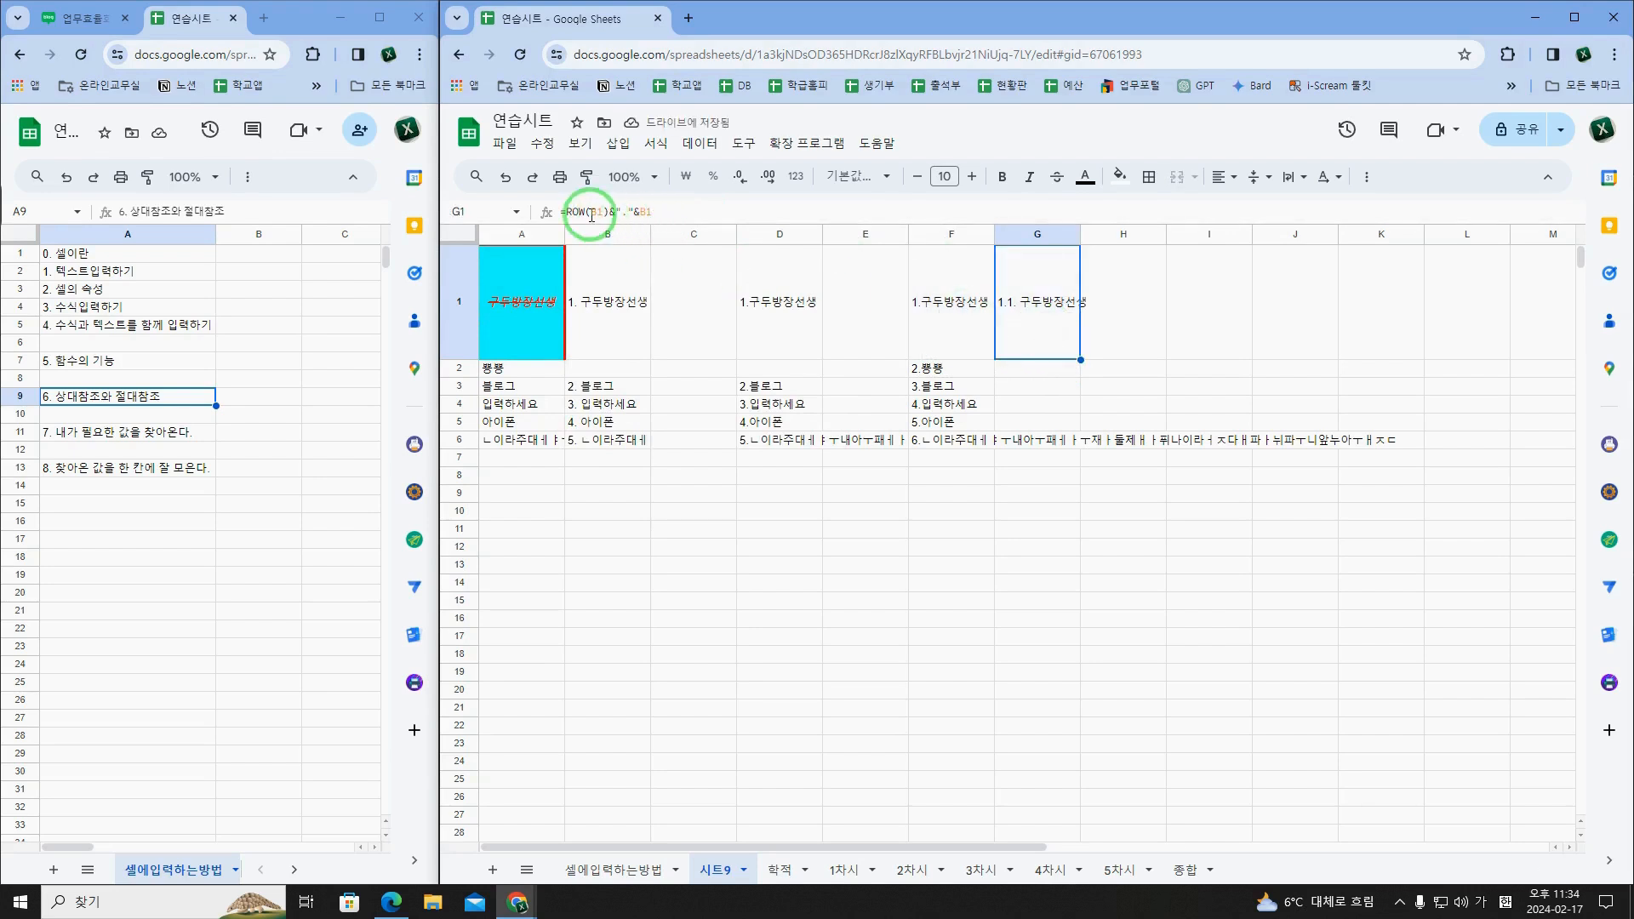
Step: Highlight F1's whole formula and examine its two A1 references without editing it
click(957, 321)
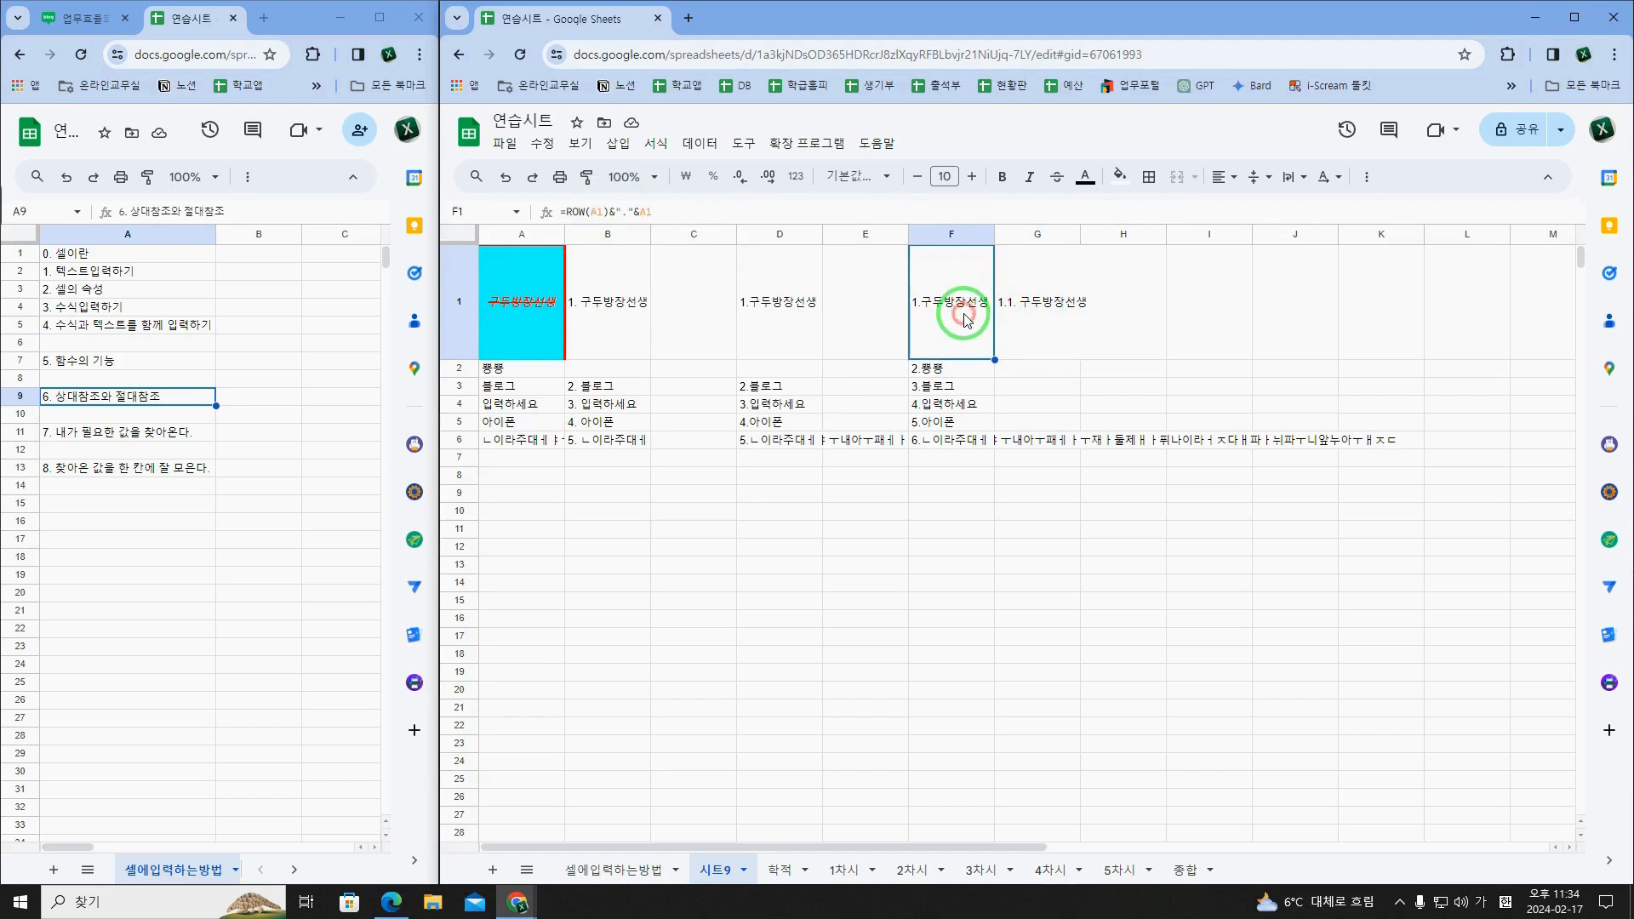
drag(665, 214, 558, 214)
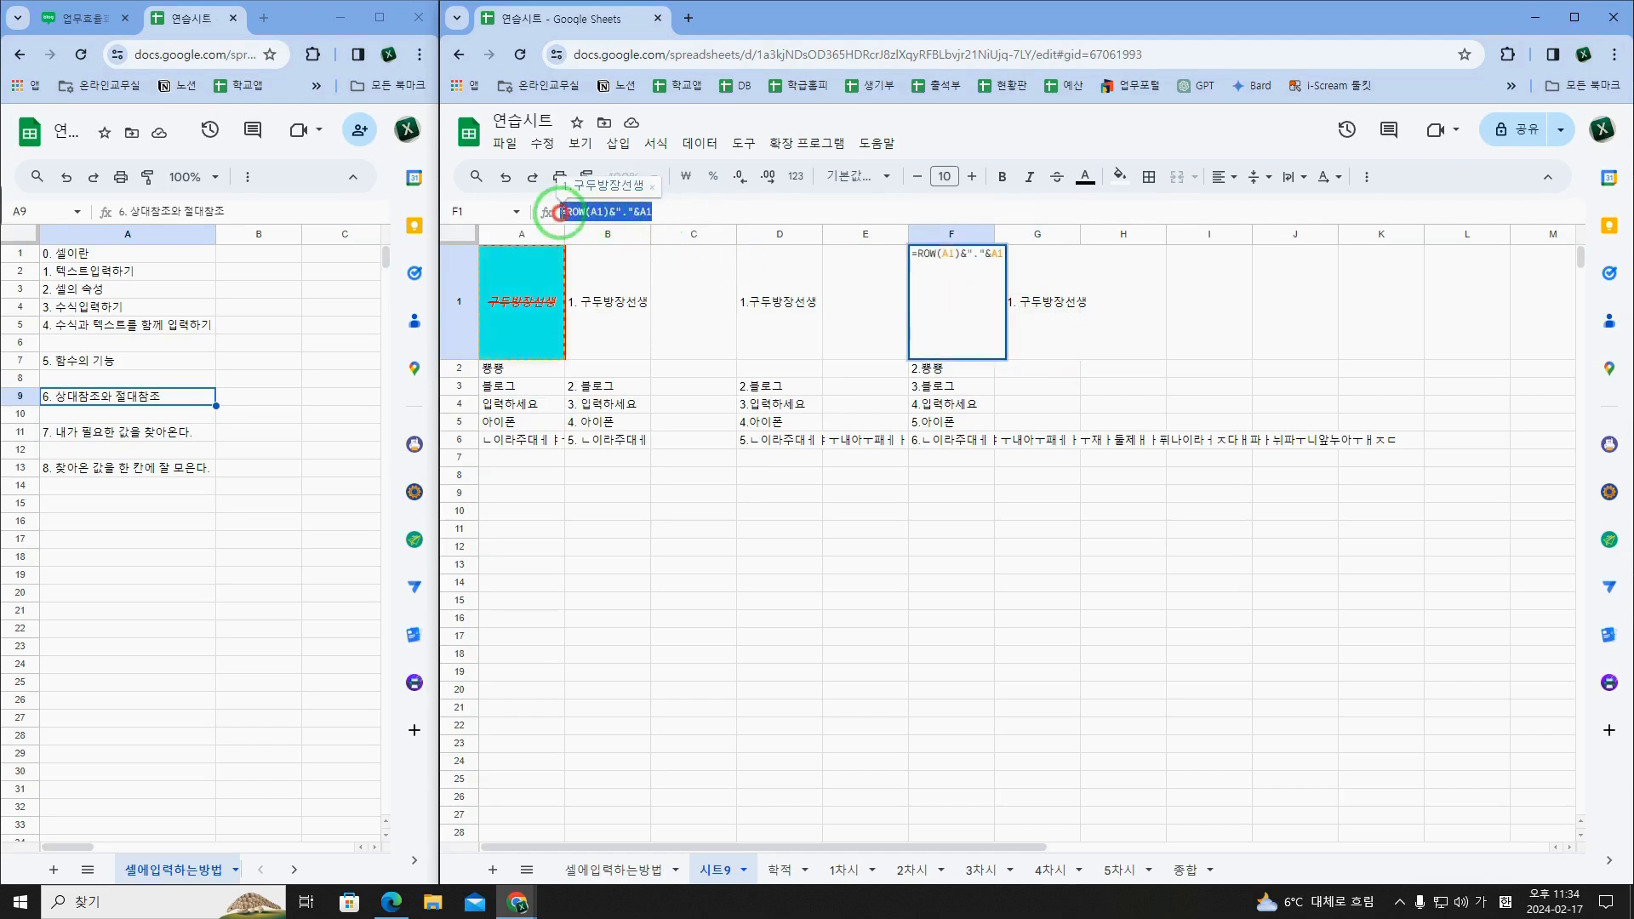
click(602, 213)
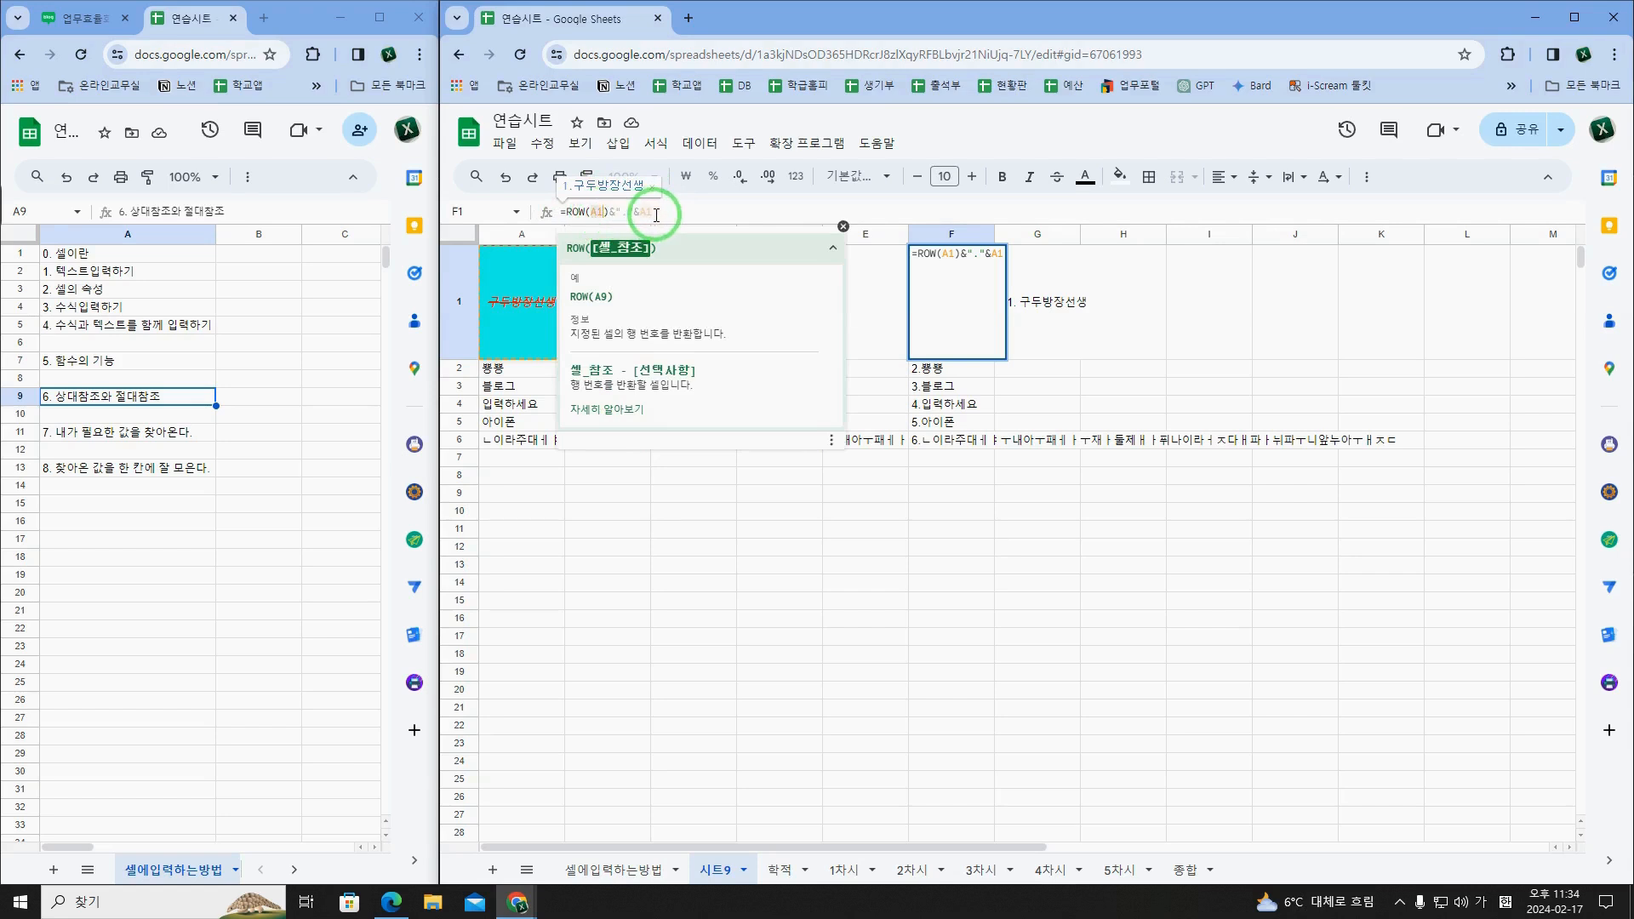
click(640, 213)
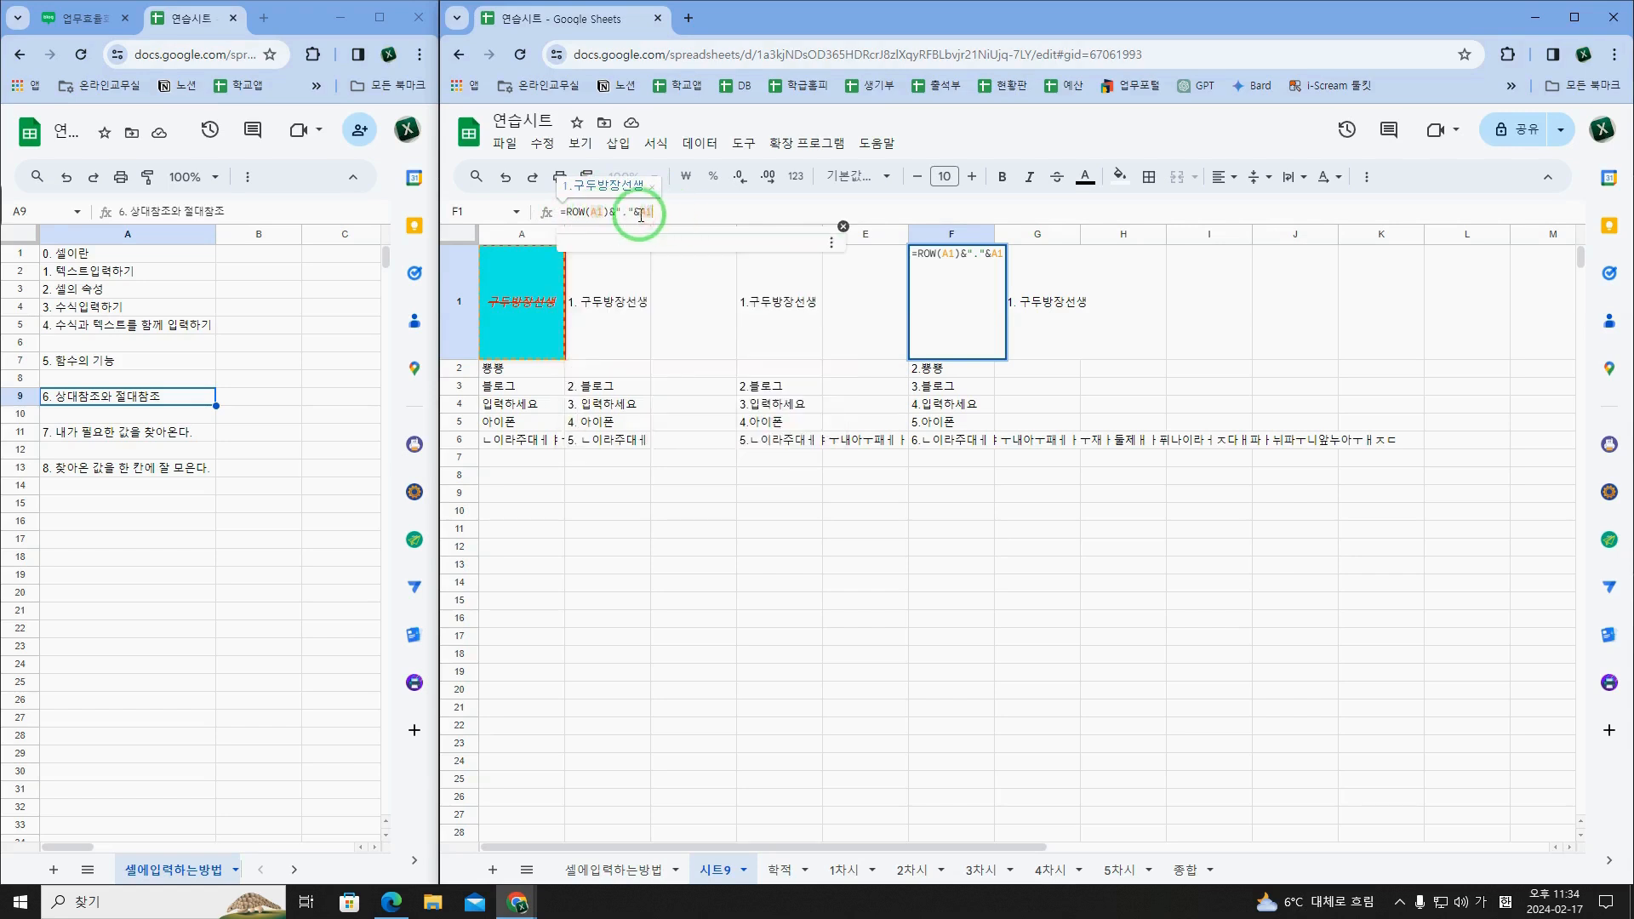
click(953, 264)
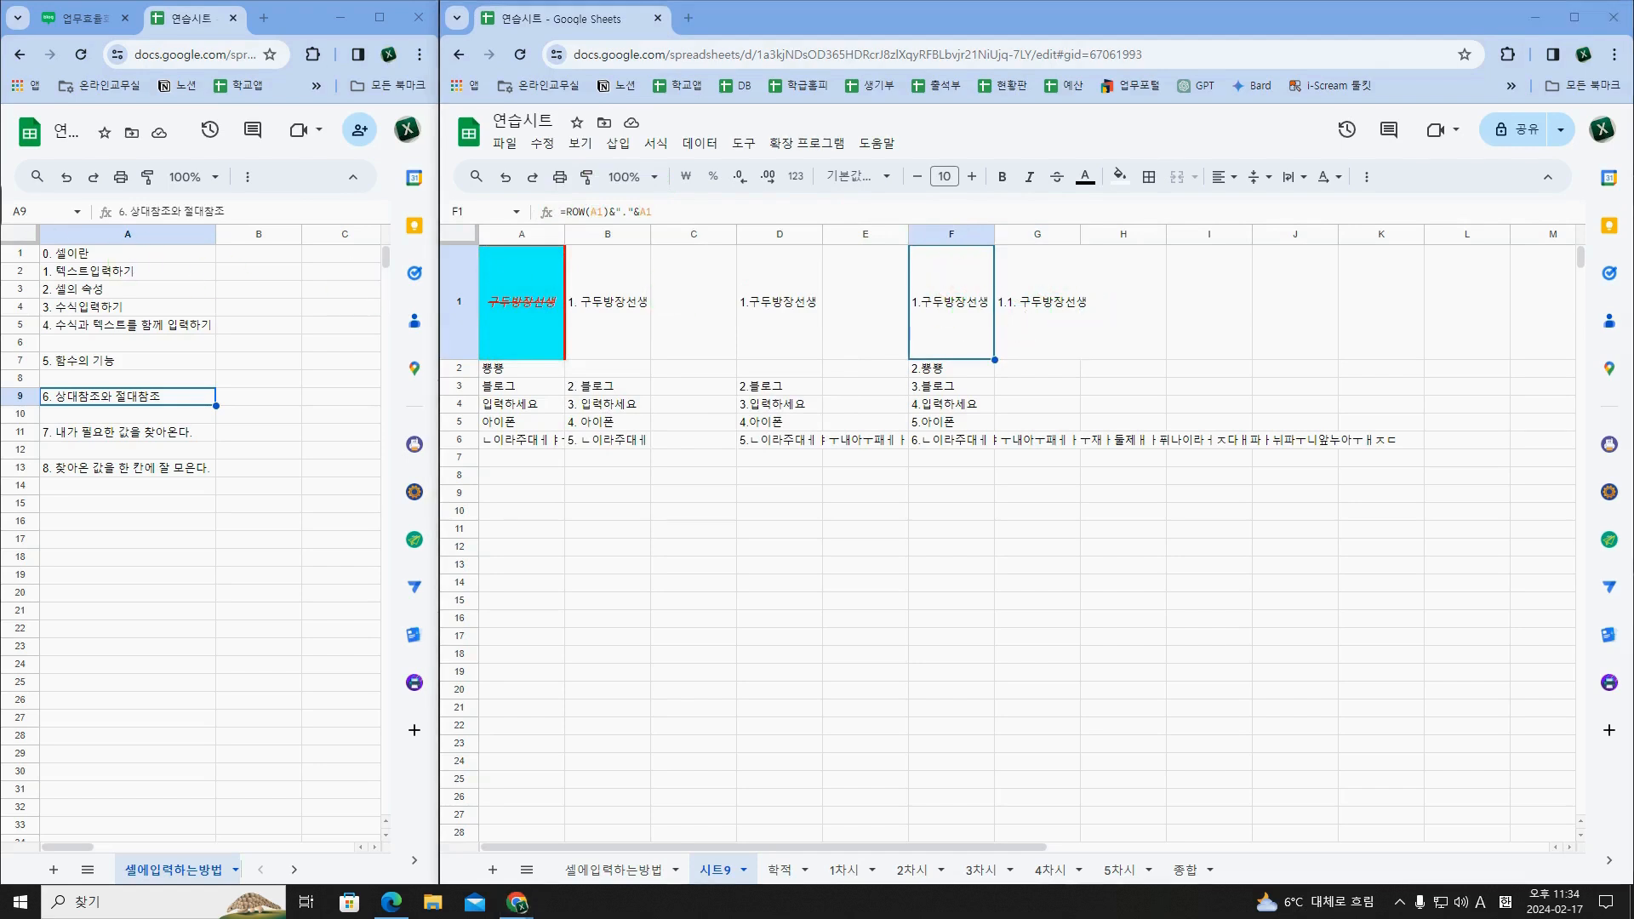
Step: Annotate row 1 on screen with a rightward arrow and the letters A, B and C over columns F, G and H
drag(950, 324, 1128, 325)
key(ctrl+2)
mouse_move(1100, 317)
mouse_down()
mouse_move(1127, 324)
mouse_move(1100, 346)
mouse_up()
mouse_move(951, 256)
mouse_down()
mouse_move(945, 292)
mouse_move(1039, 273)
mouse_move(1057, 292)
mouse_move(1126, 291)
mouse_up()
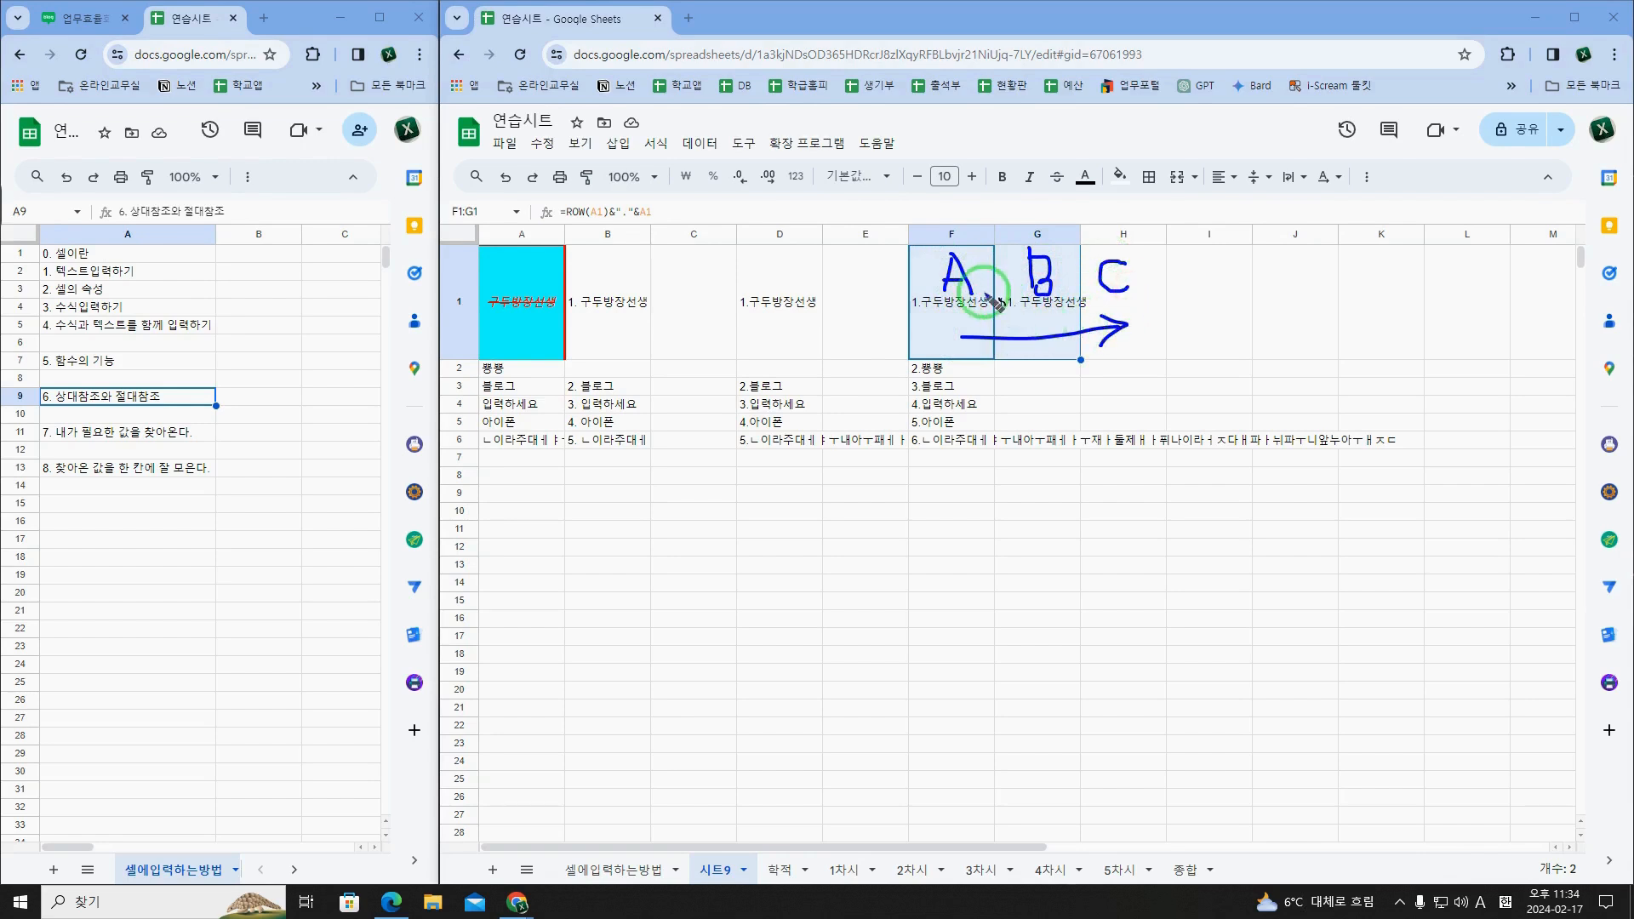
Step: Write a 1 beside the handwritten A and draw a downward arrow with the numbers 2 to 6 along column F
drag(982, 253, 983, 291)
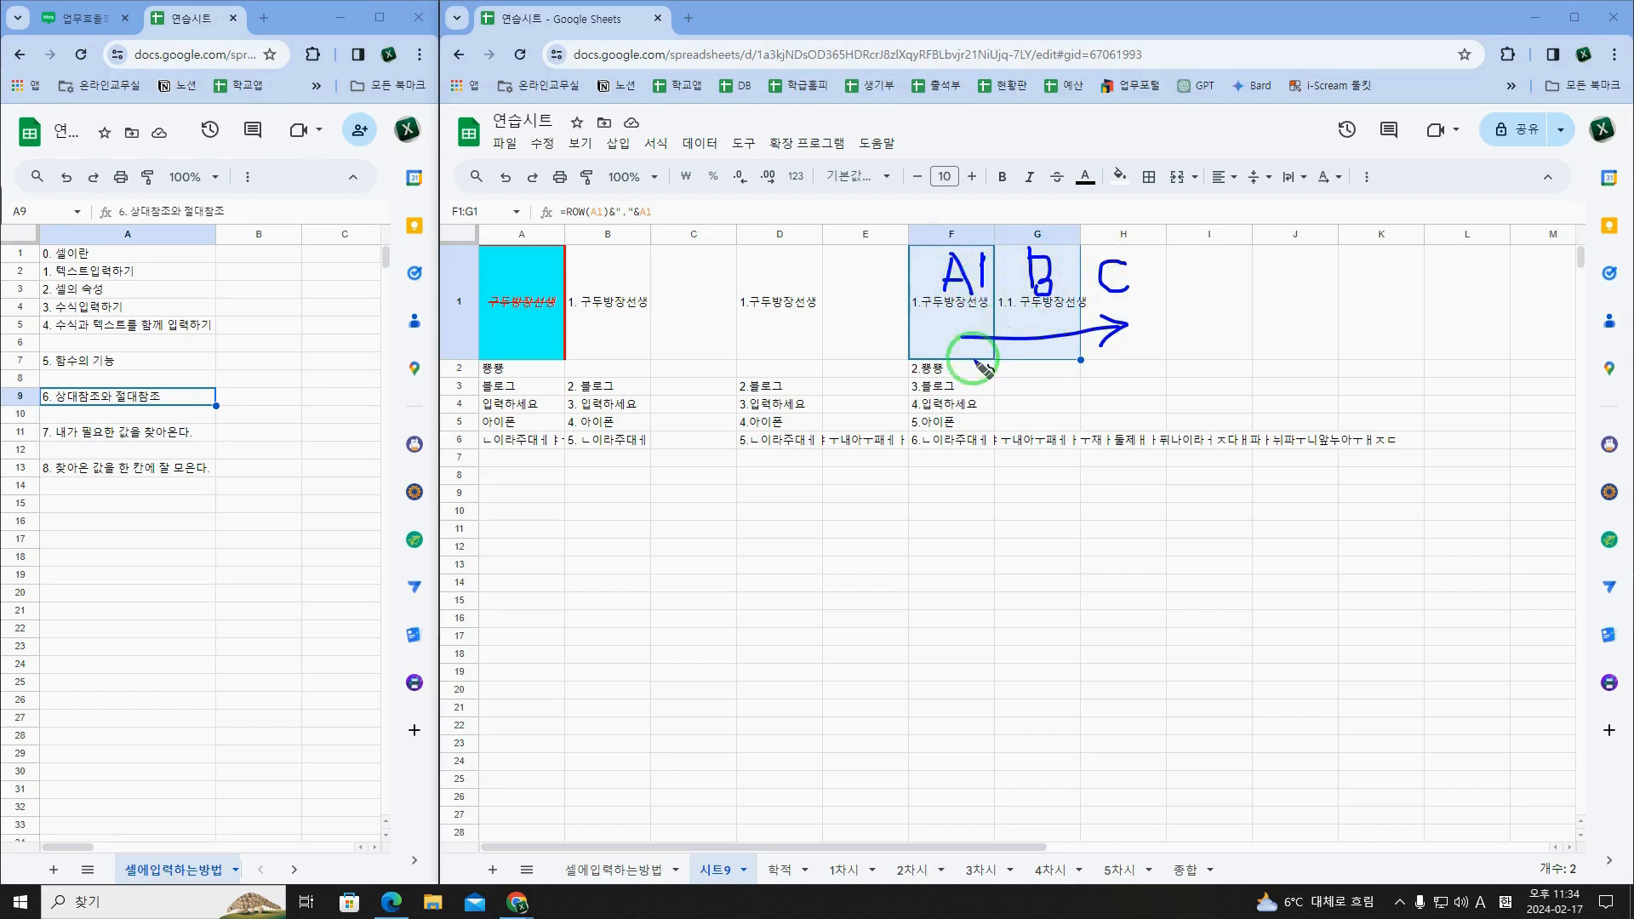
mouse_move(936, 336)
mouse_down()
mouse_move(933, 436)
mouse_move(947, 407)
mouse_up()
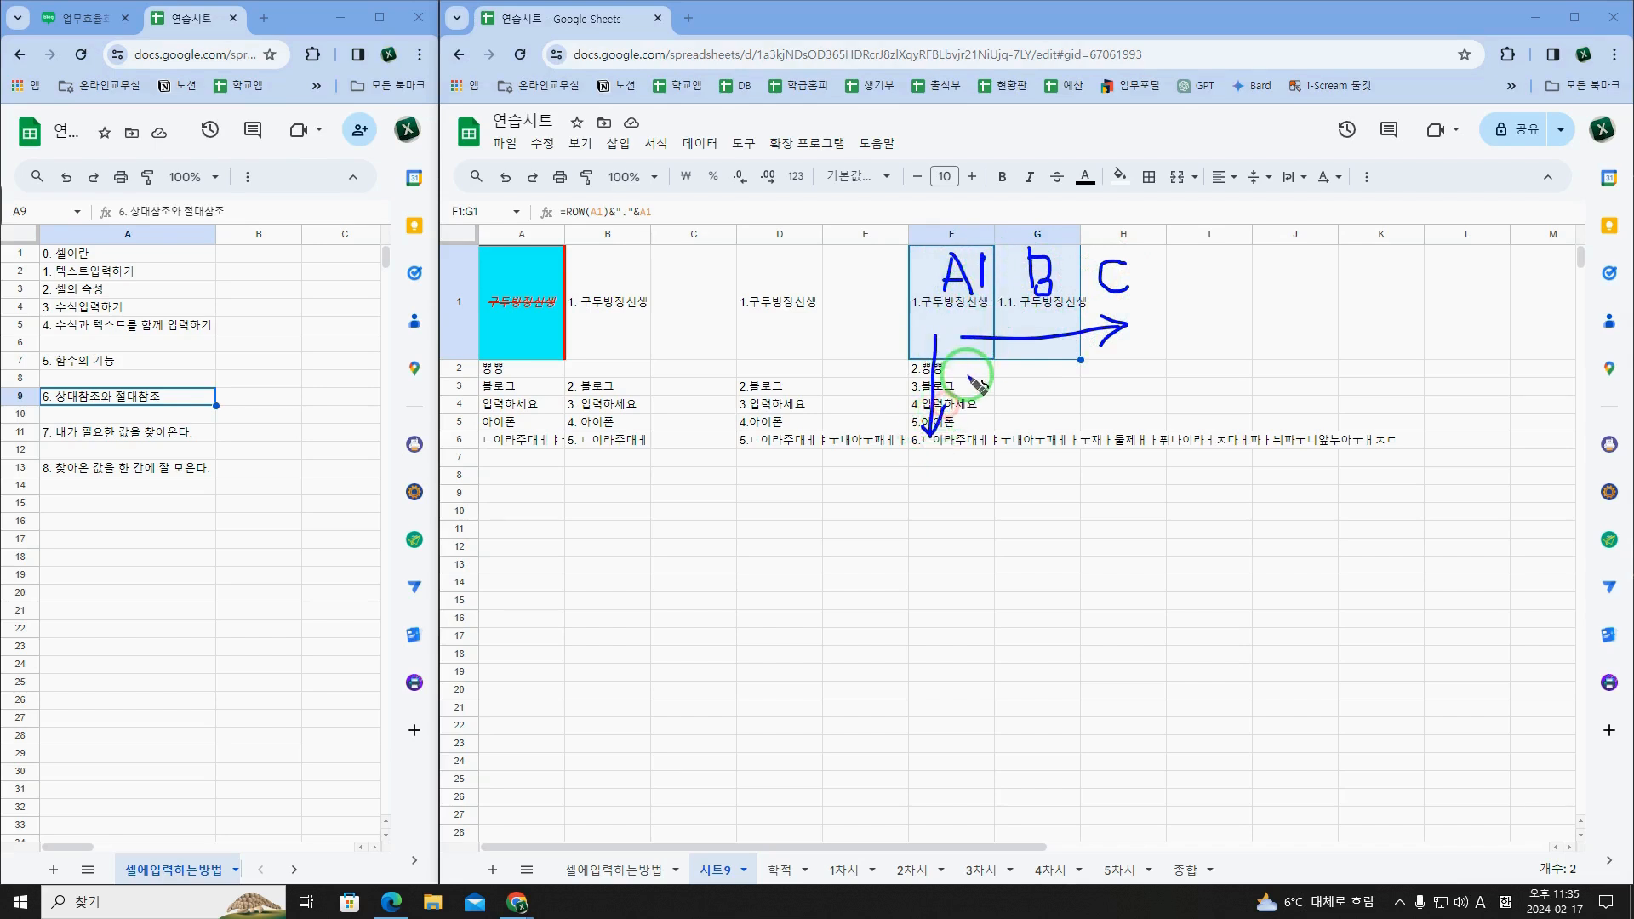
mouse_move(967, 352)
mouse_down()
mouse_move(983, 417)
mouse_move(968, 443)
mouse_up()
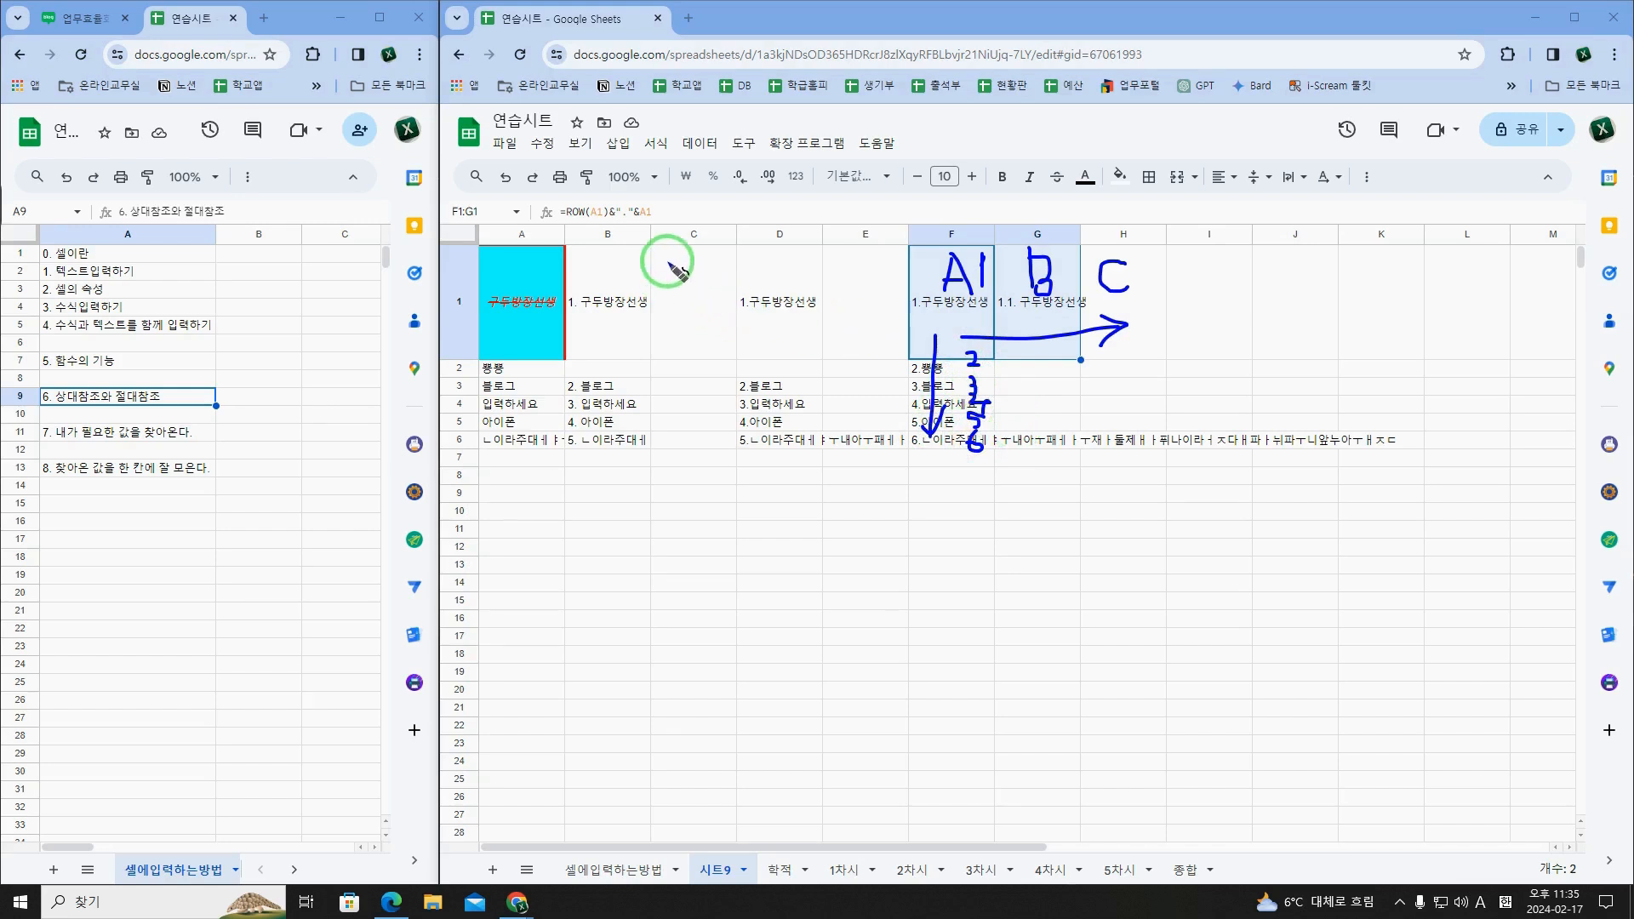
Step: Circle both A1 references in the formula and underline the handwritten A, B and C with another rightward arrow
mouse_move(606, 223)
mouse_down()
mouse_move(580, 213)
mouse_move(660, 202)
mouse_move(645, 223)
mouse_up()
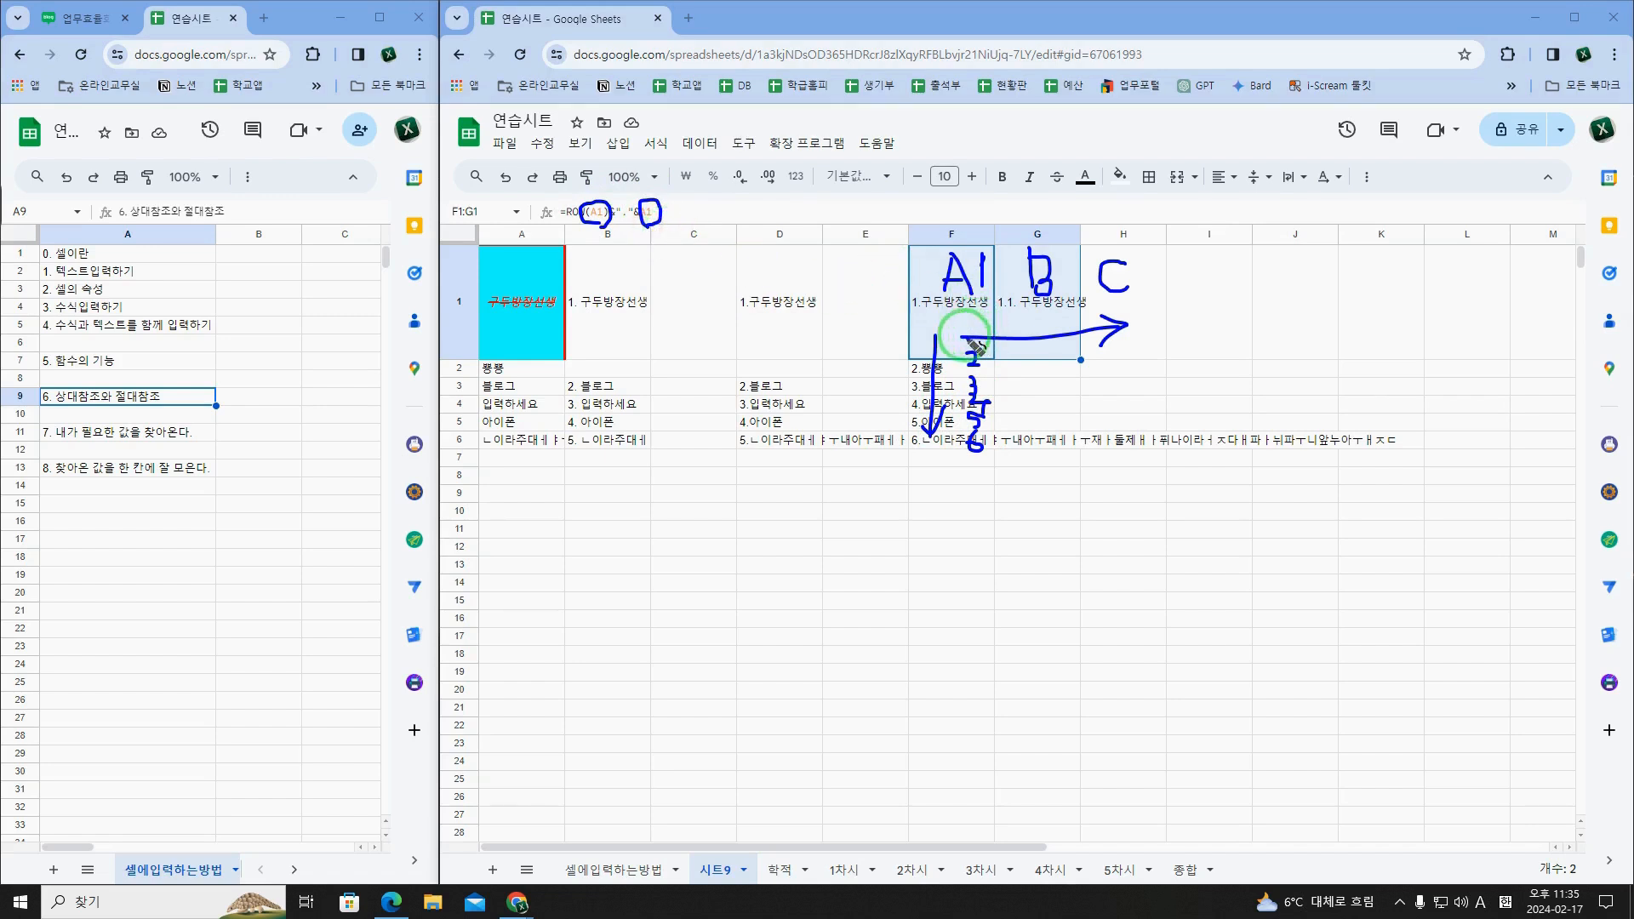
mouse_move(944, 304)
mouse_down()
mouse_move(1042, 330)
mouse_move(1124, 324)
mouse_move(1076, 355)
mouse_move(1138, 356)
mouse_up()
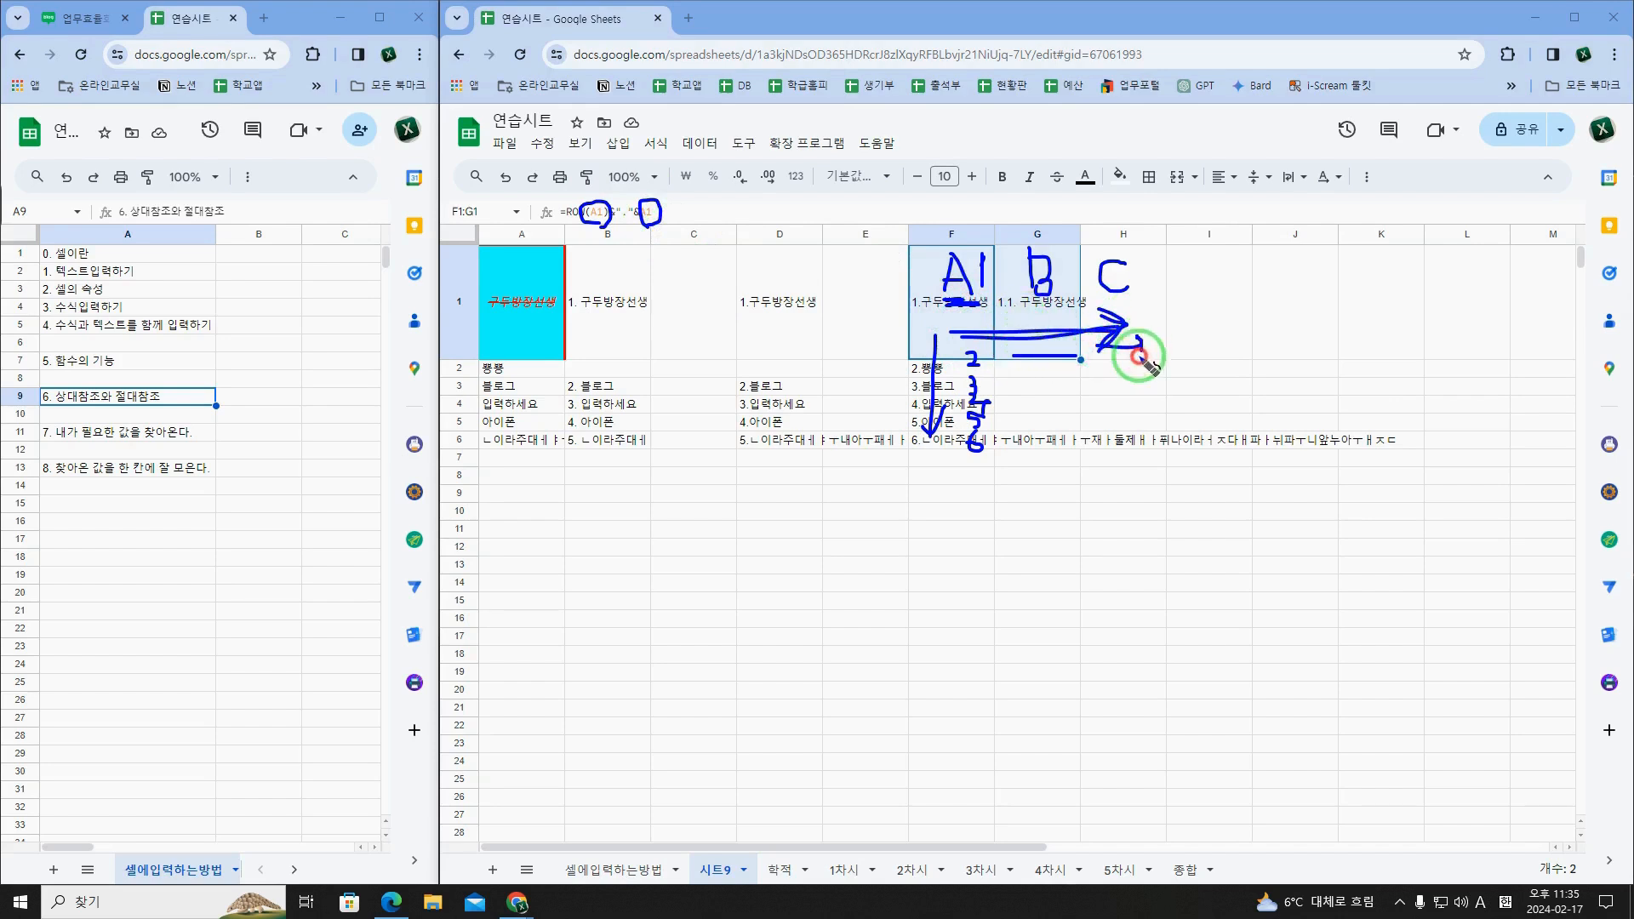
drag(1028, 312, 1128, 310)
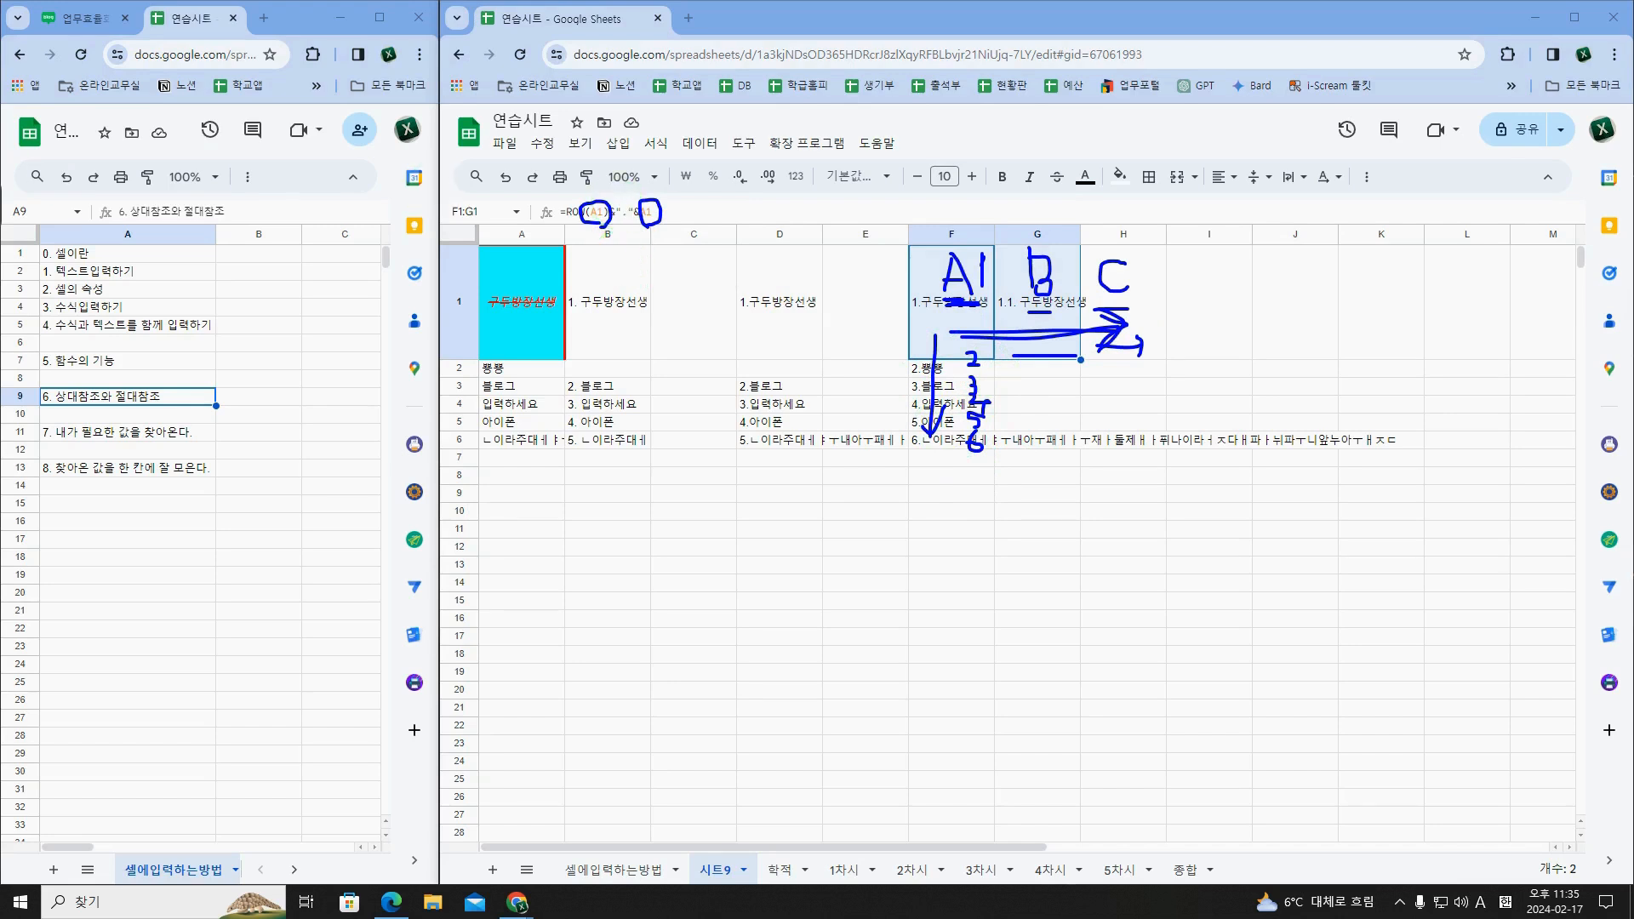
Step: Lock column A in both references of F1's formula so it reads =ROW($A1)&"."&$A1
click(618, 215)
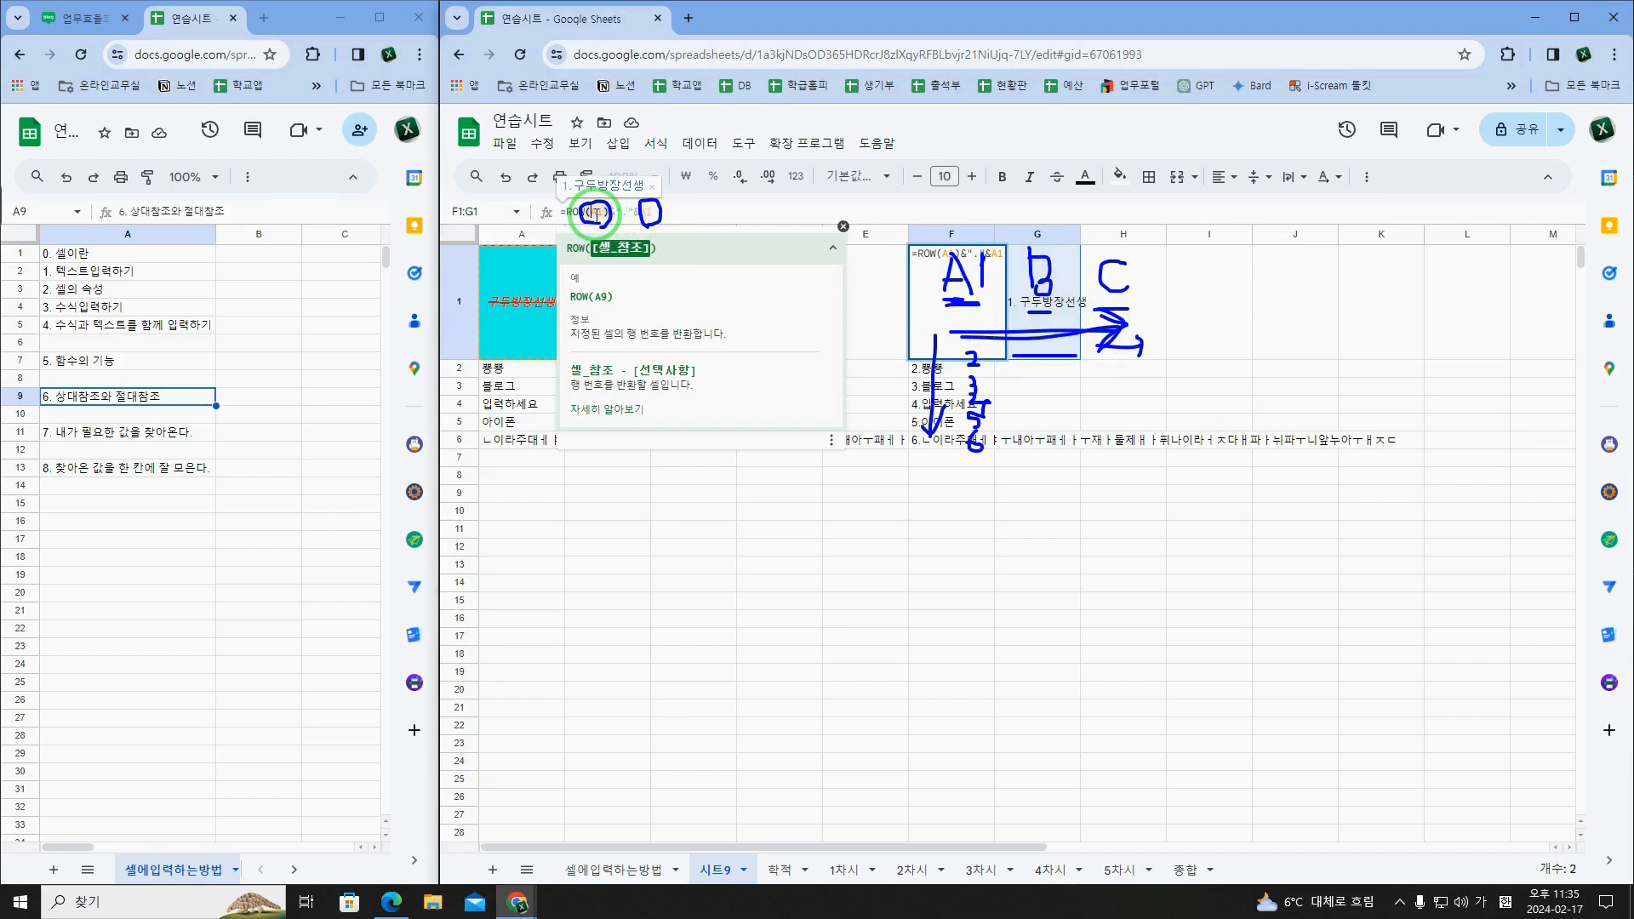
text($)
click(644, 212)
text($)
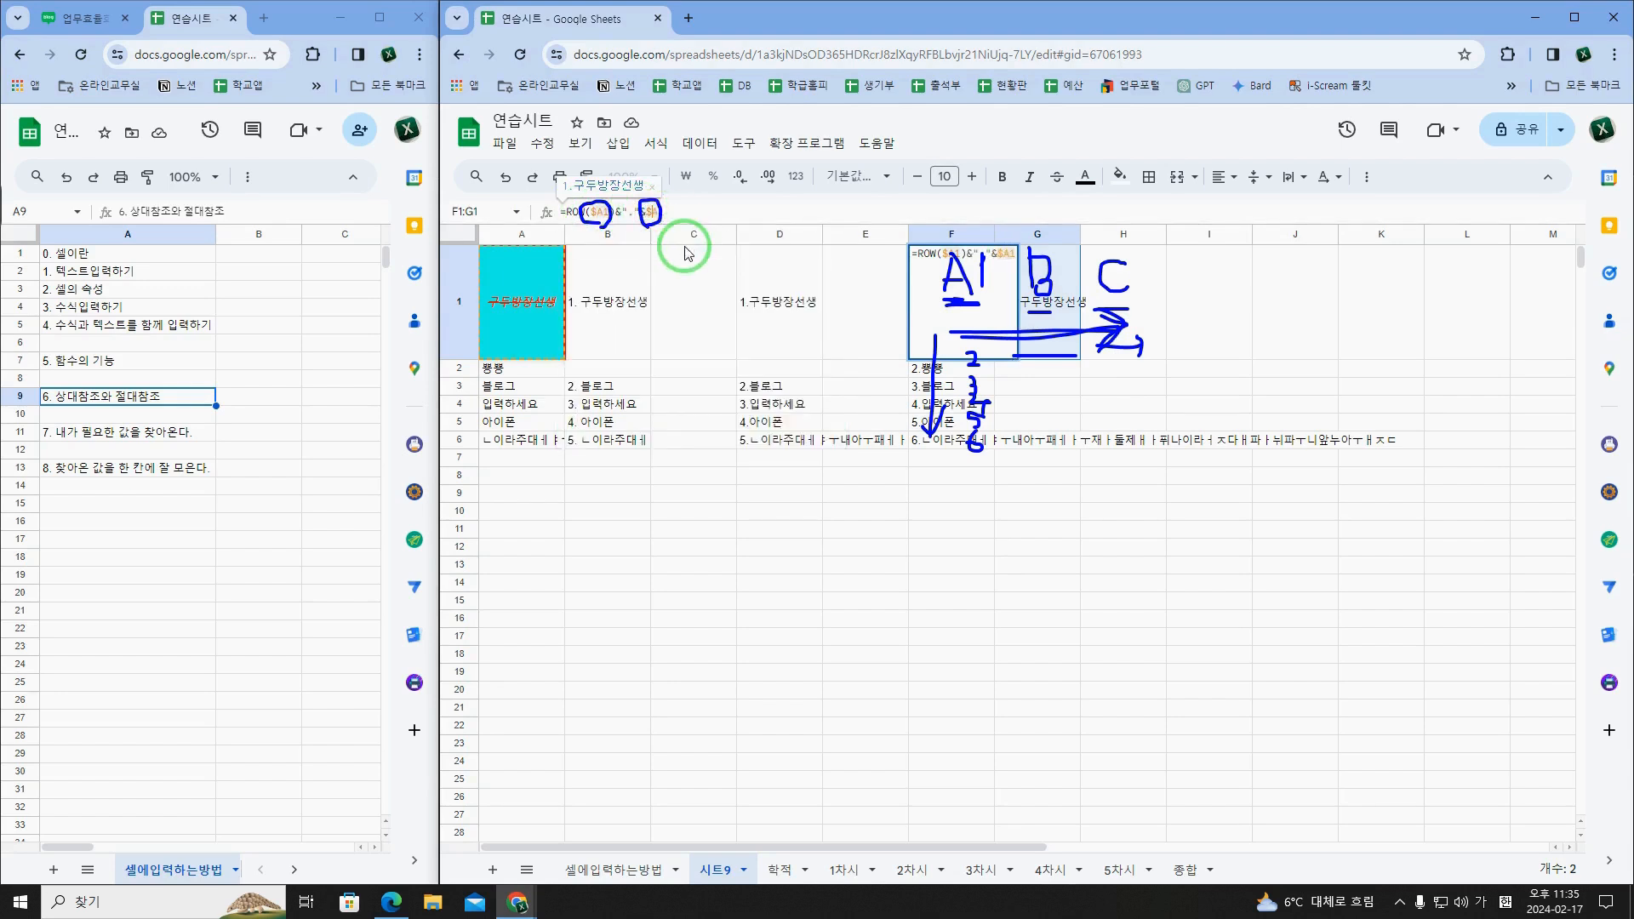
key(ctrl+Return)
Step: Fill F1's column-locked formula across to H1 and check the references in the copied cells
click(932, 302)
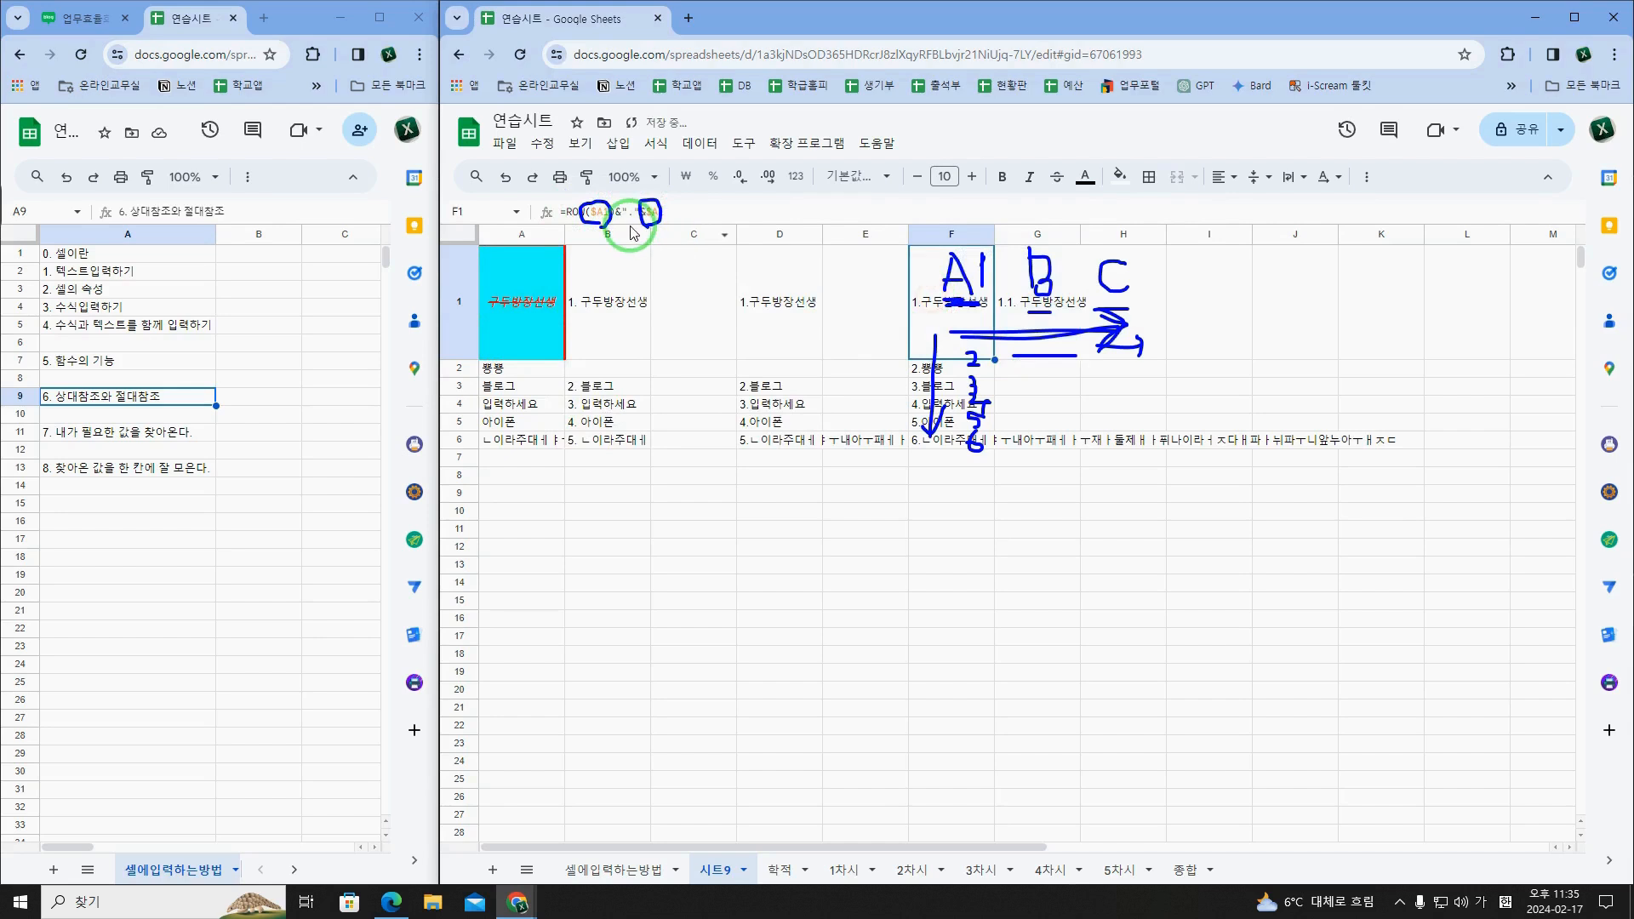
drag(993, 360, 1123, 349)
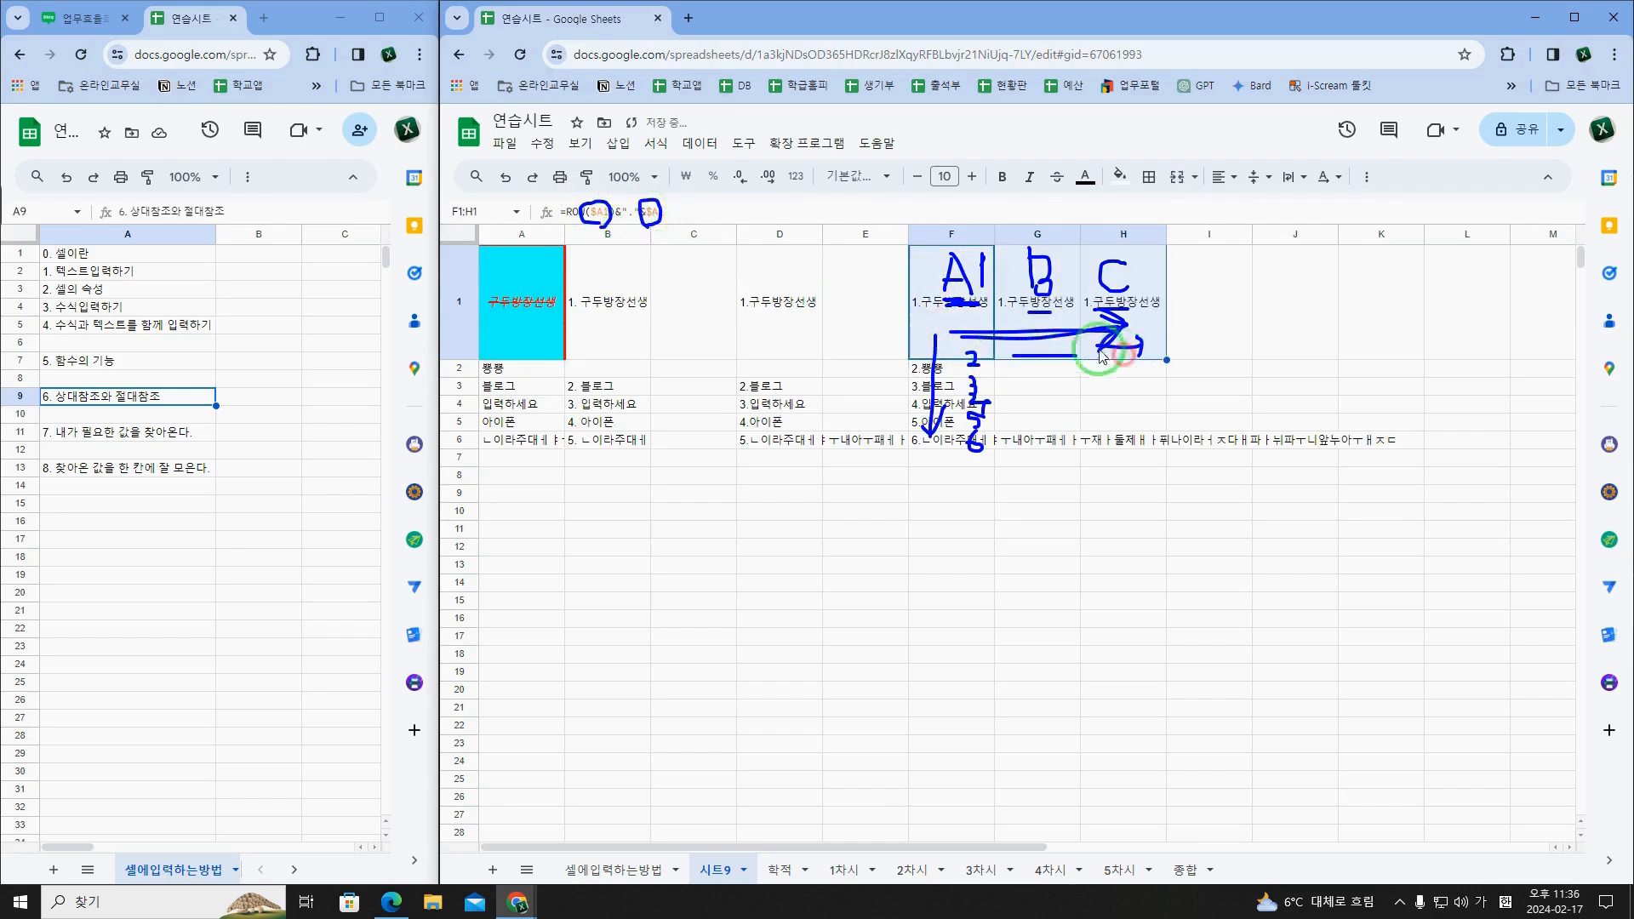
click(1042, 331)
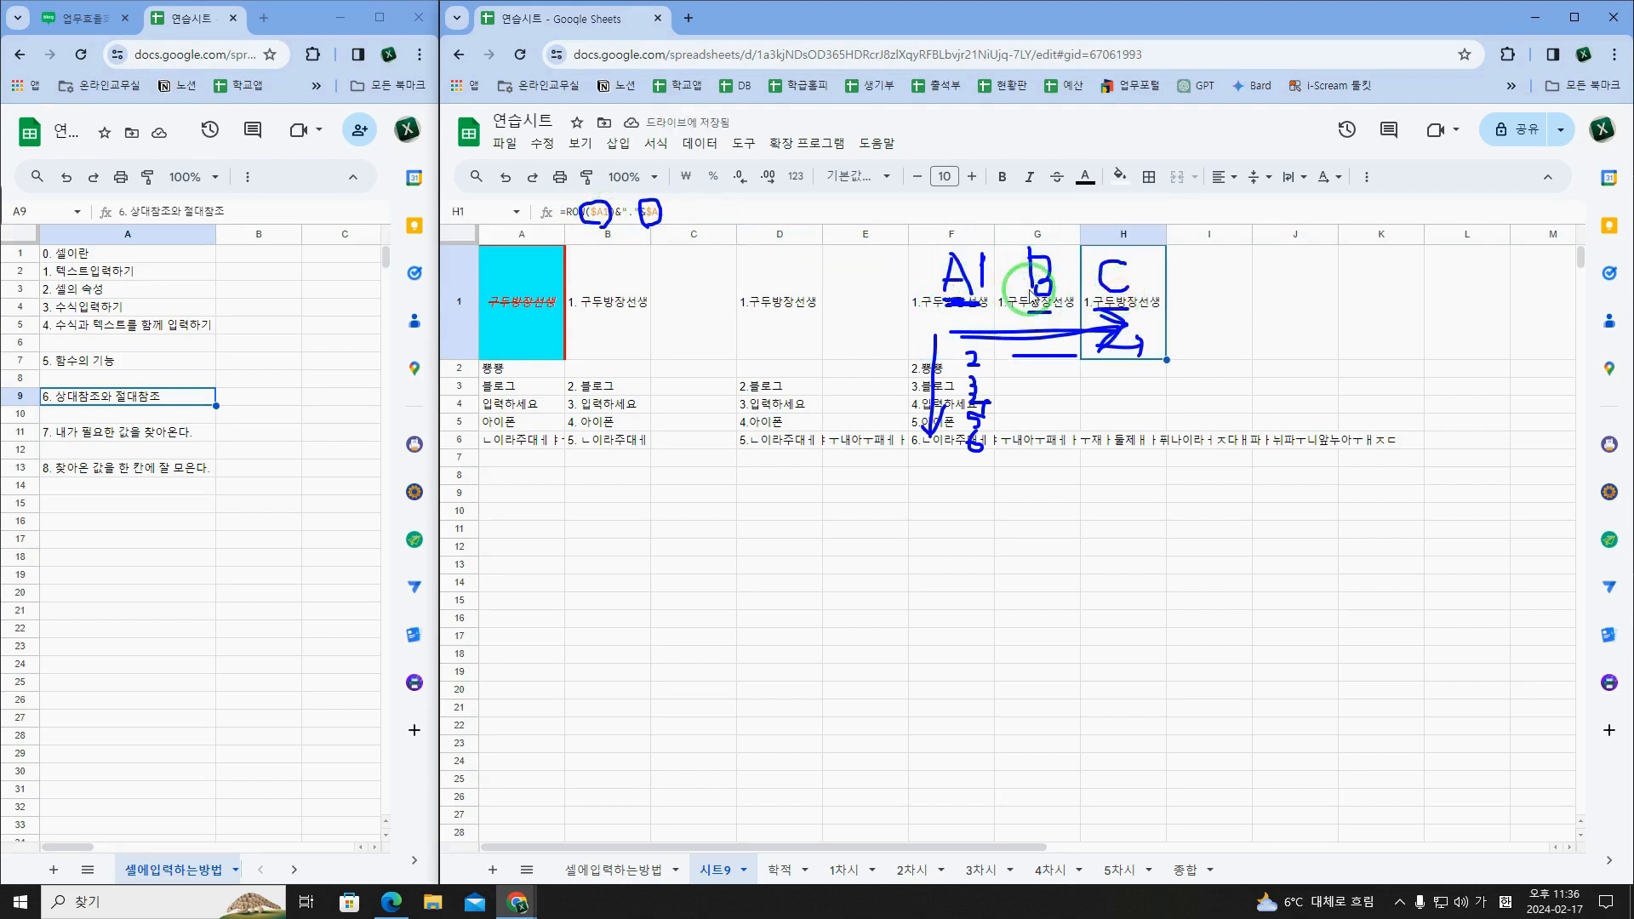
click(923, 274)
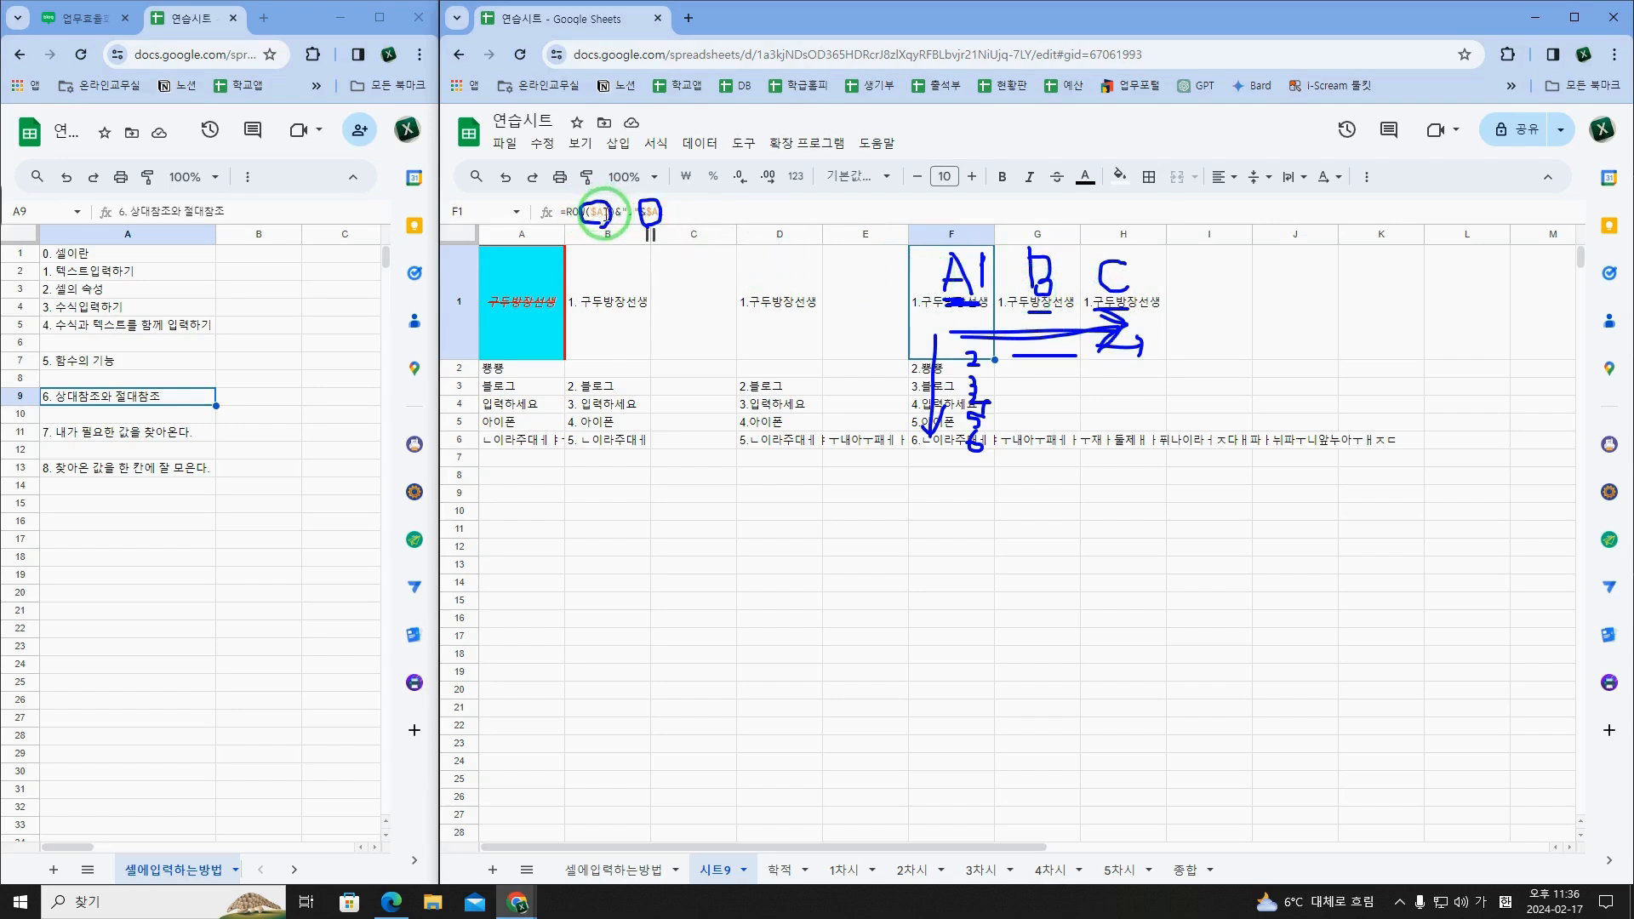
Step: Copy F1's column-locked formula into cell I14 and inspect both references in the pasted formula
click(604, 213)
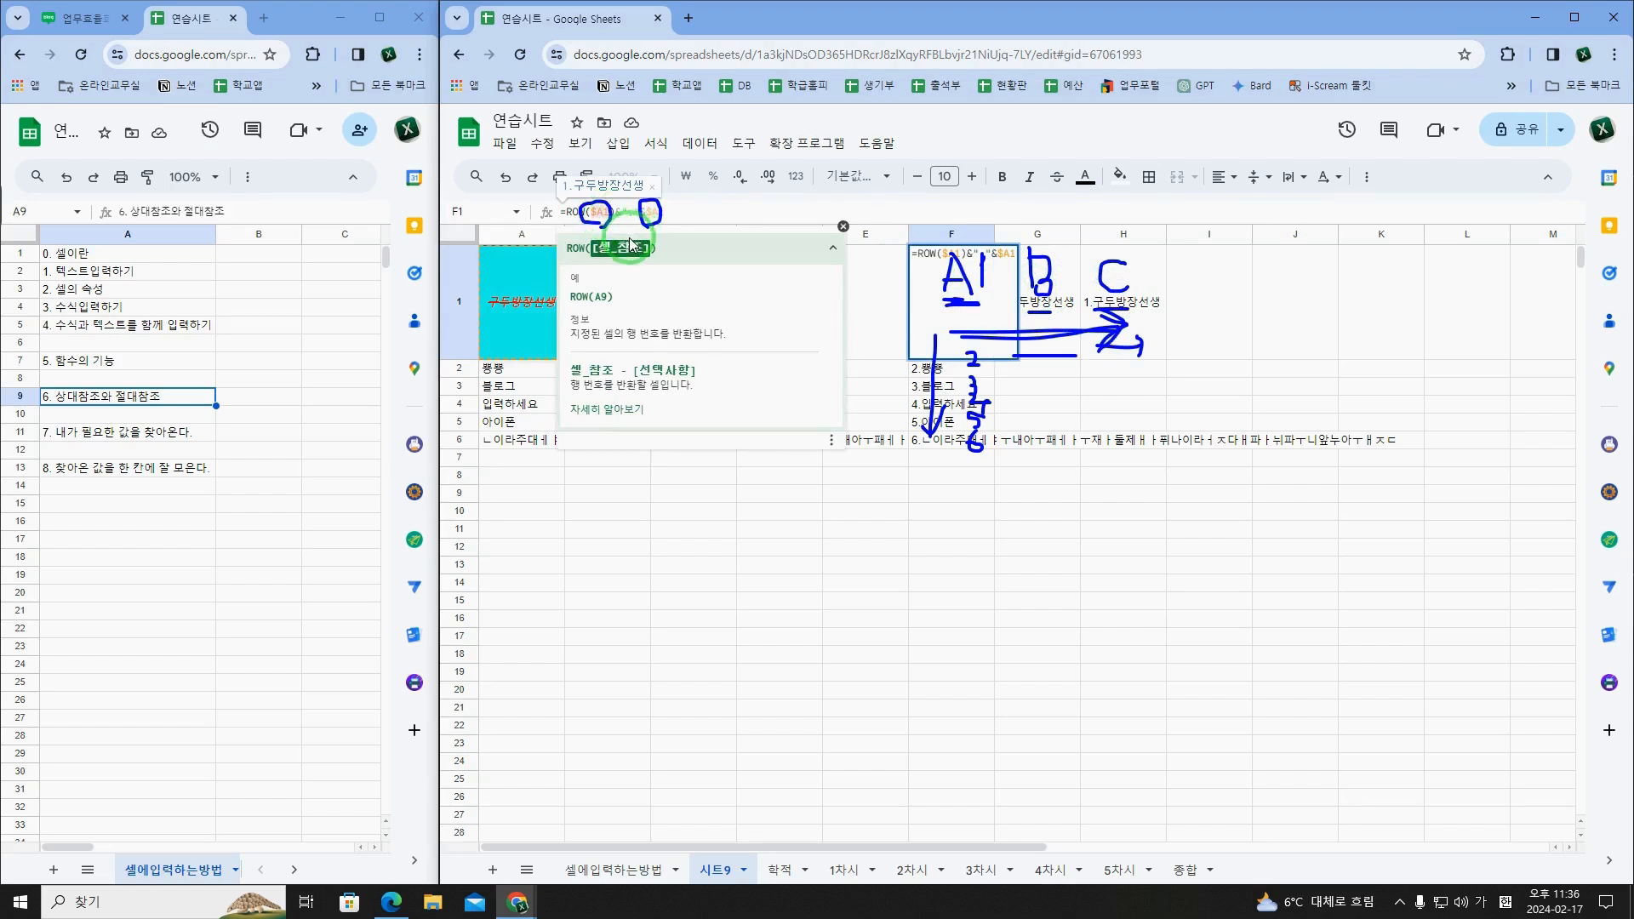
key(Escape)
click(950, 328)
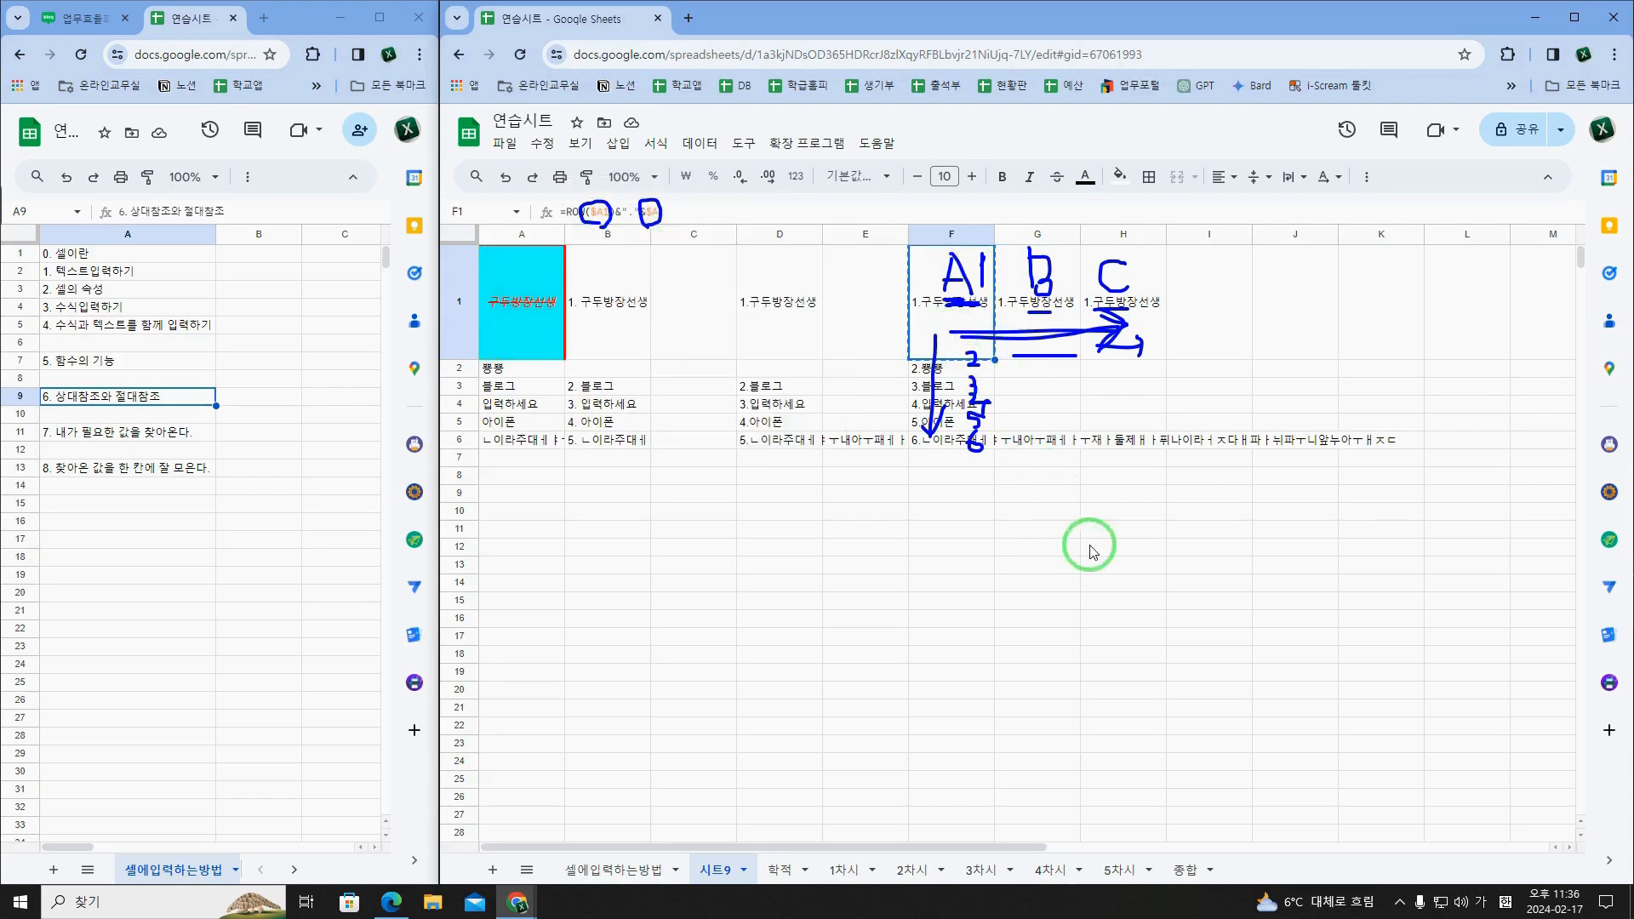
click(1208, 583)
key(ctrl+v)
double_click(1213, 590)
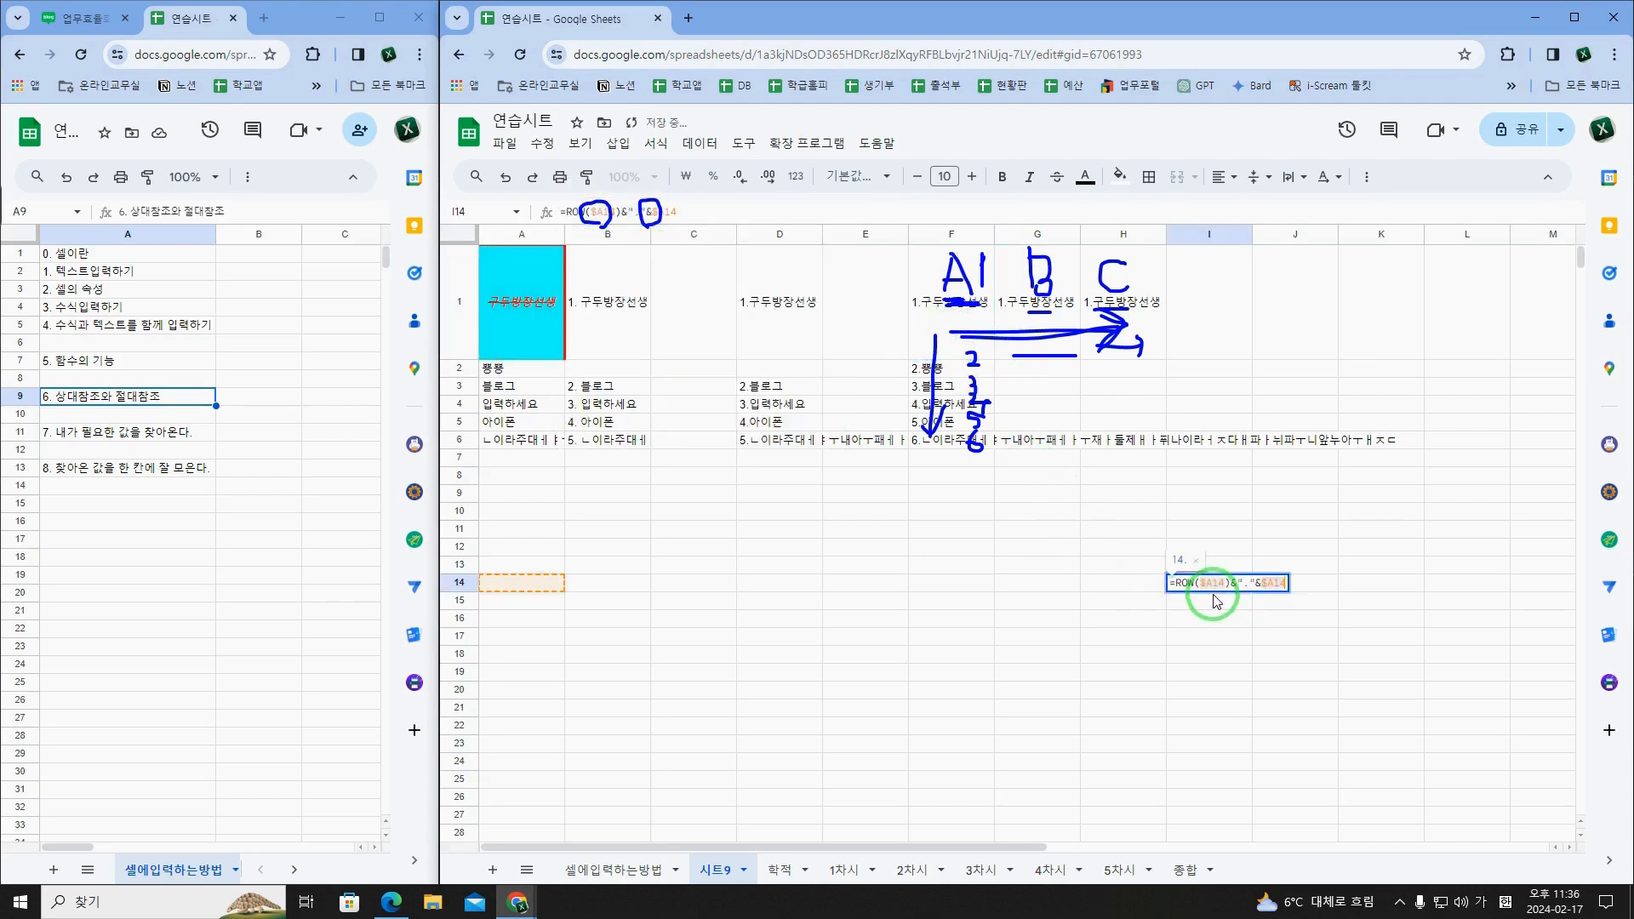
click(1202, 586)
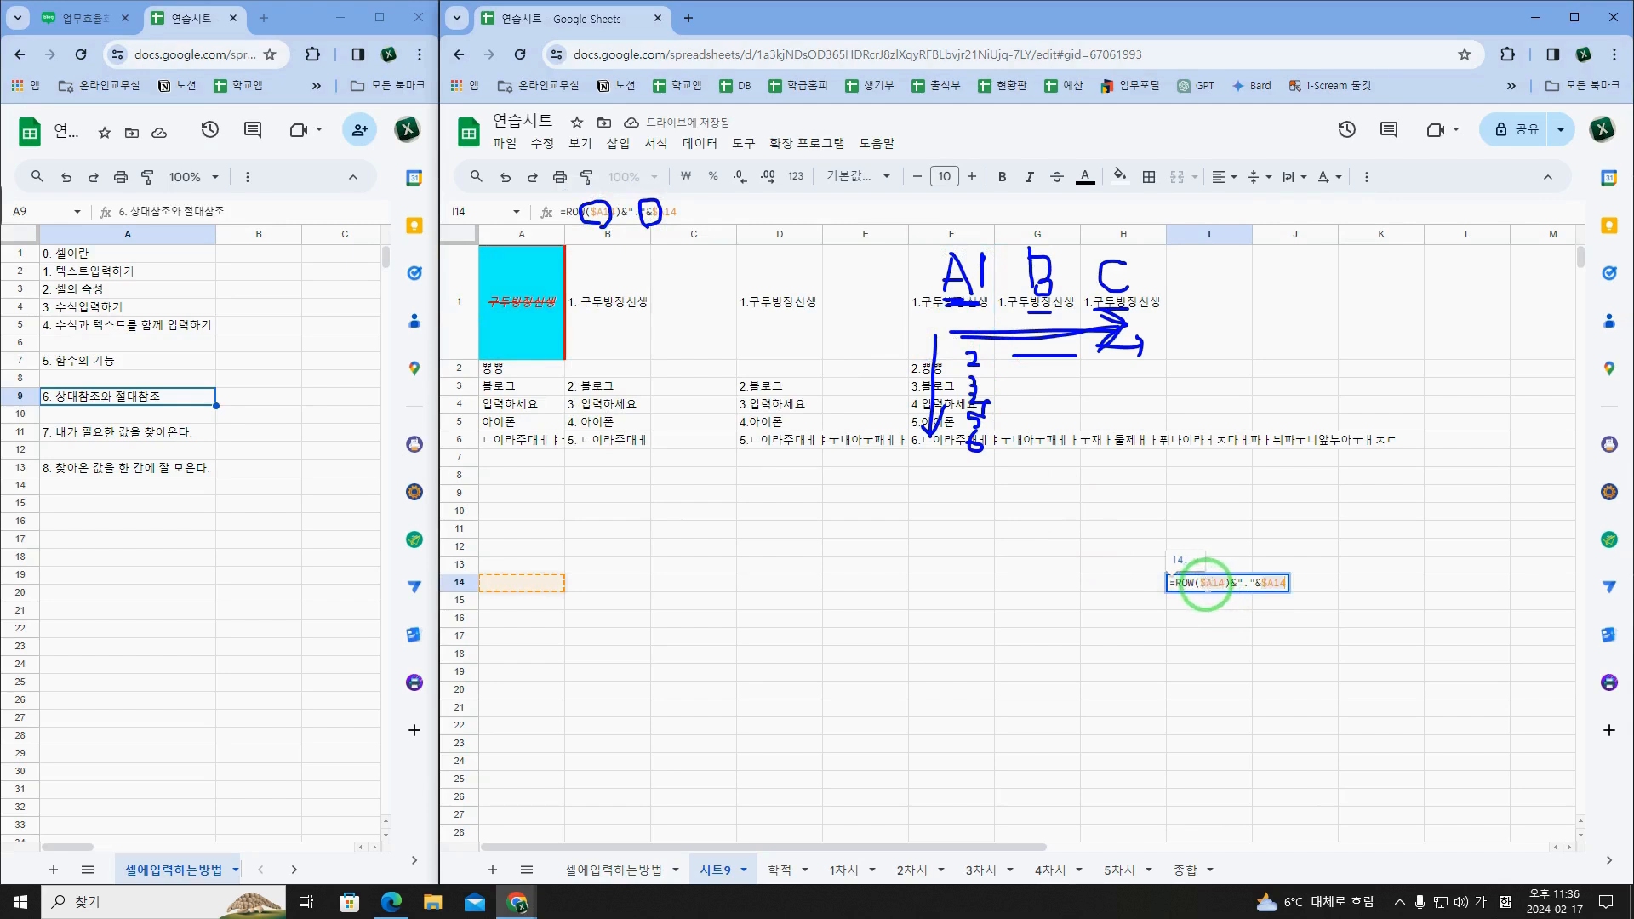
click(1267, 584)
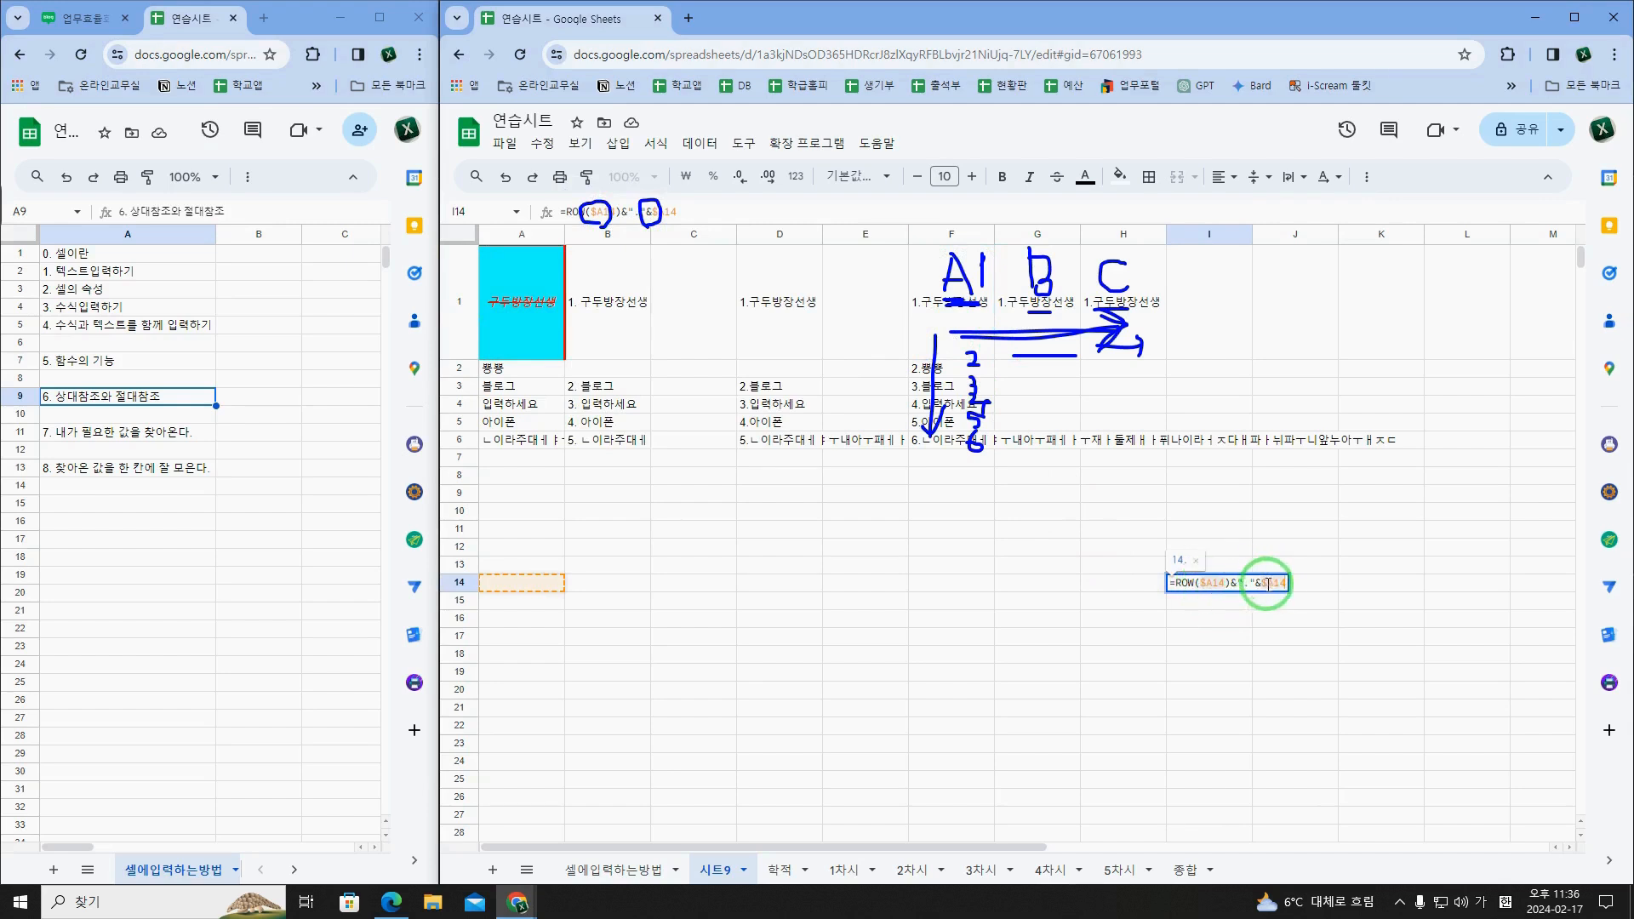
click(128, 399)
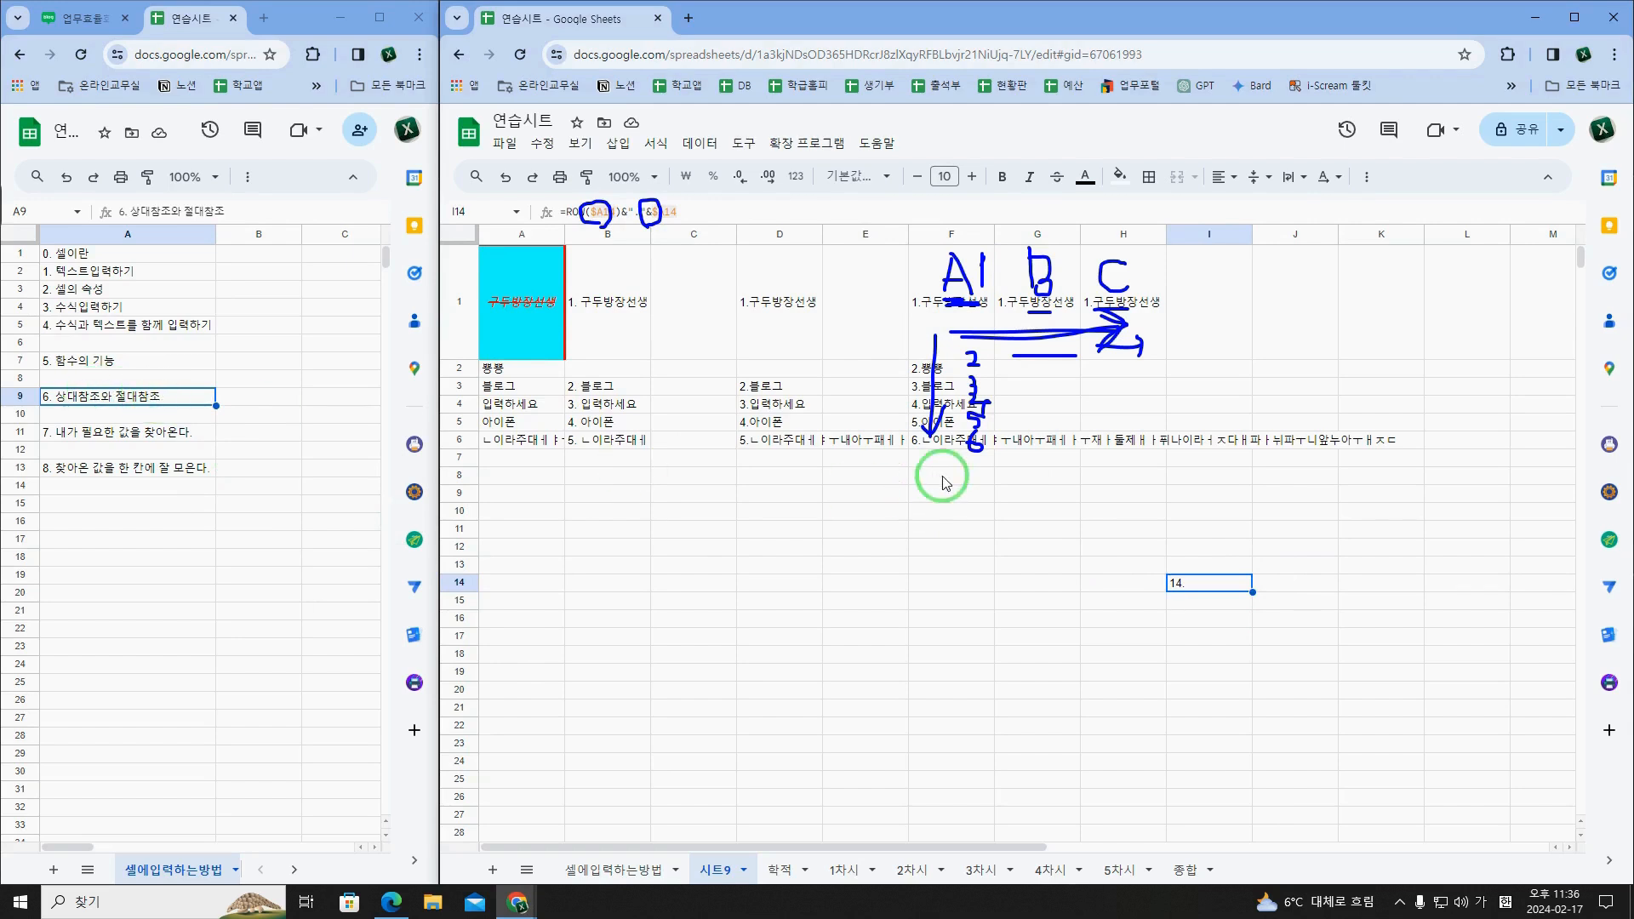
Step: Lock the row inside F1's ROW function so the formula reads =ROW($A$1)&"."&$A1, and clear the handwritten annotations
double_click(961, 341)
click(959, 256)
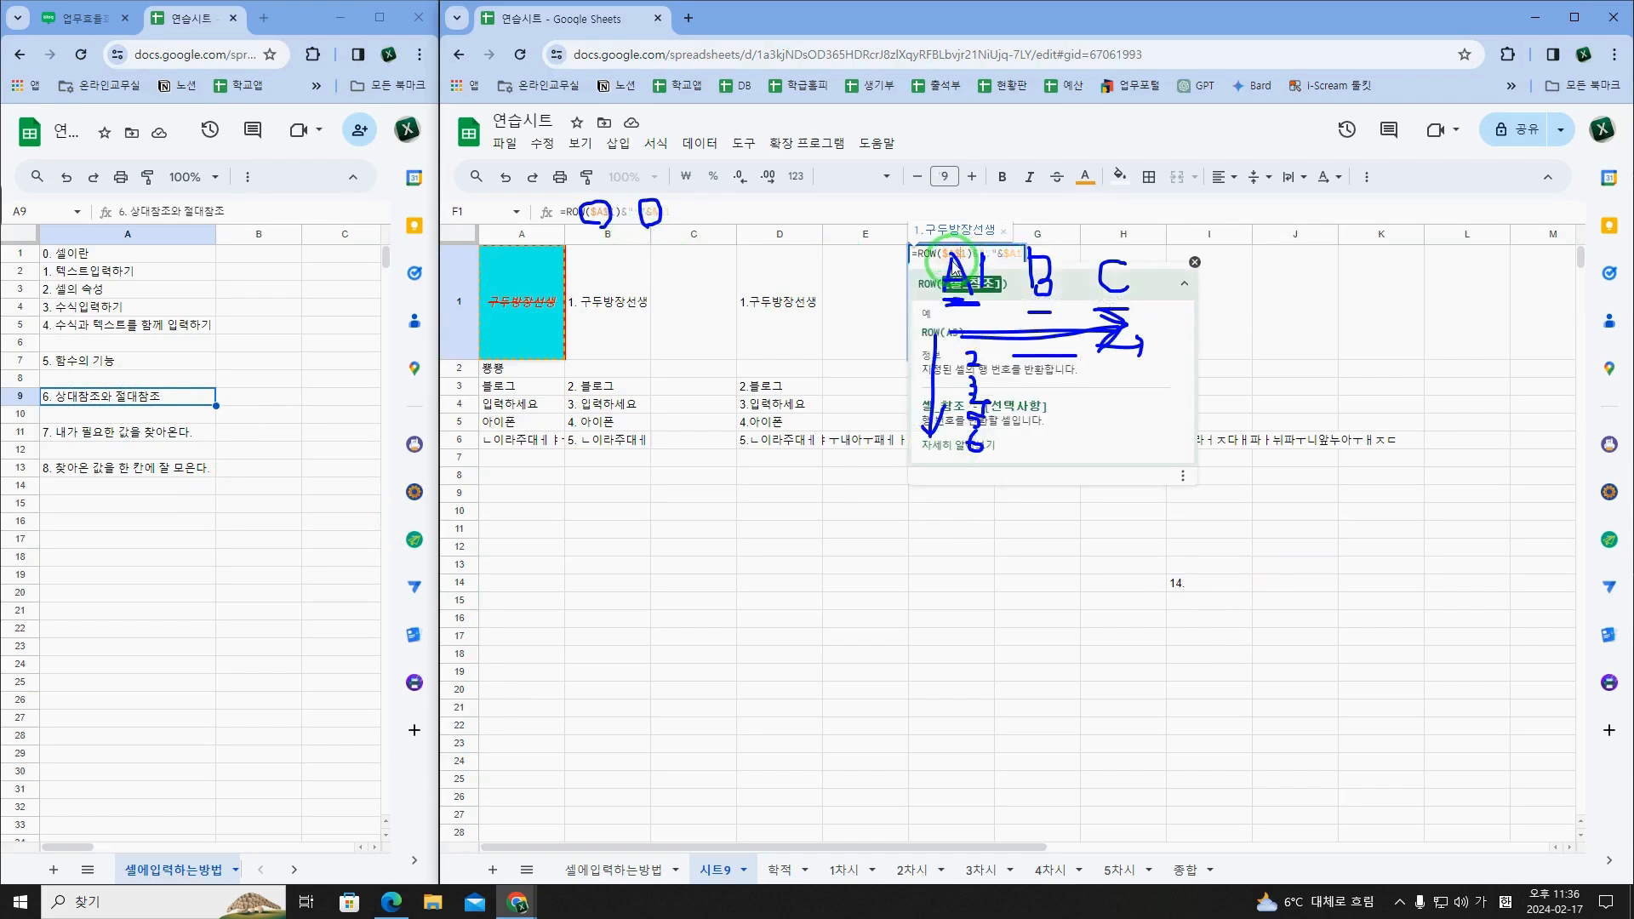
key(Return)
key(Escape)
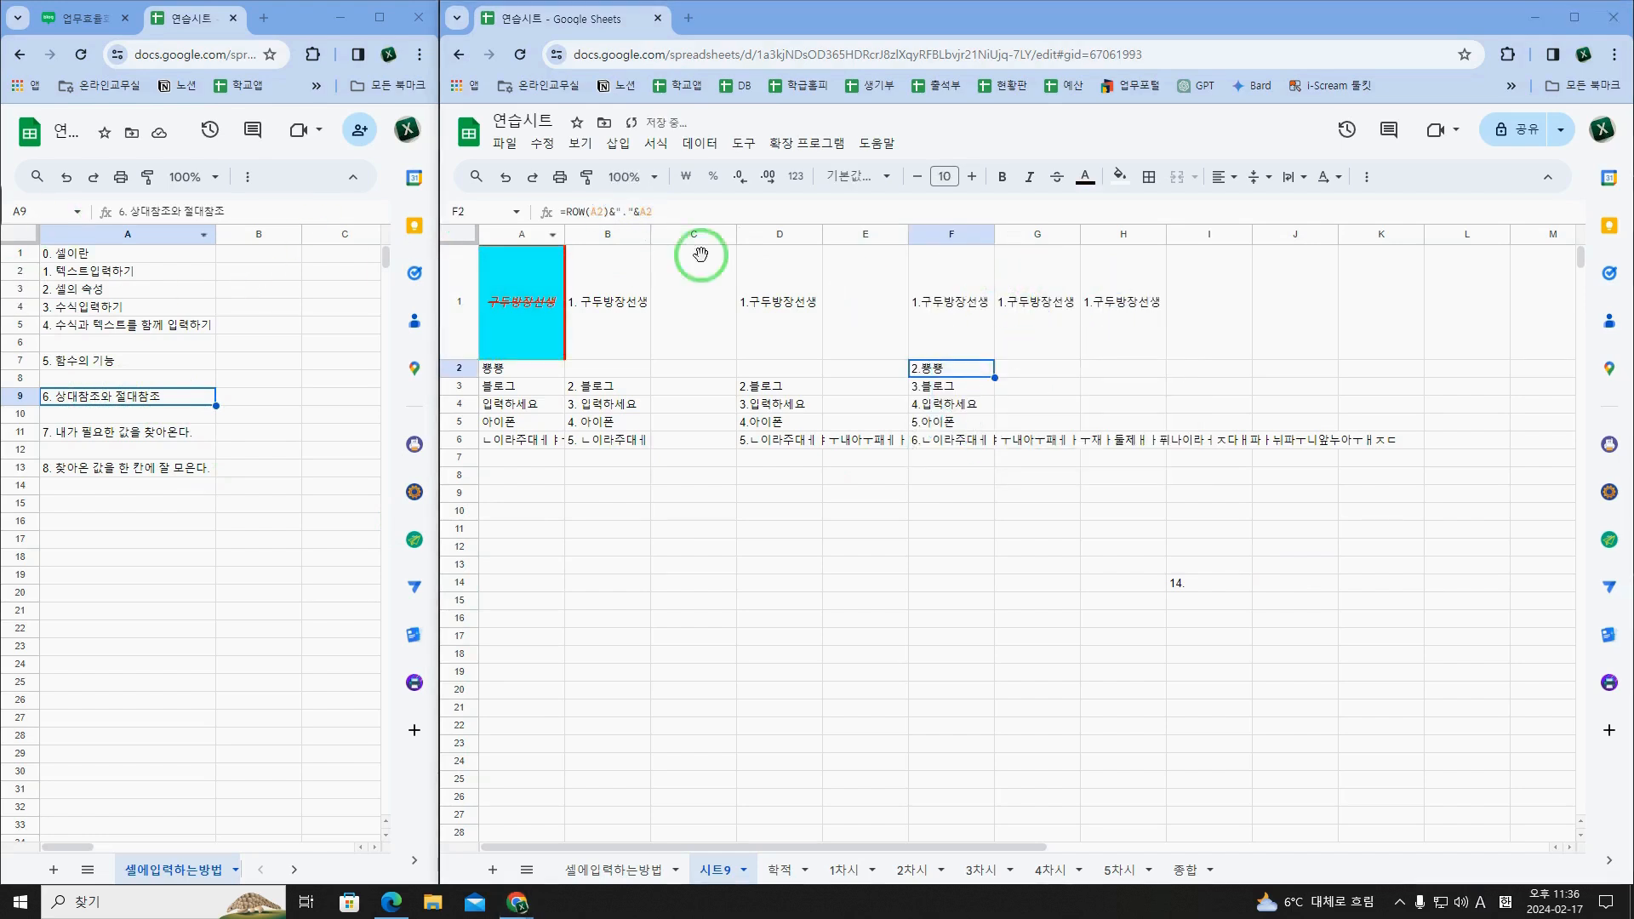
Step: Remove the column lock from the second reference in F1 so the formula reads =ROW($A$1)&"."&A1
drag(970, 303, 1131, 428)
click(968, 305)
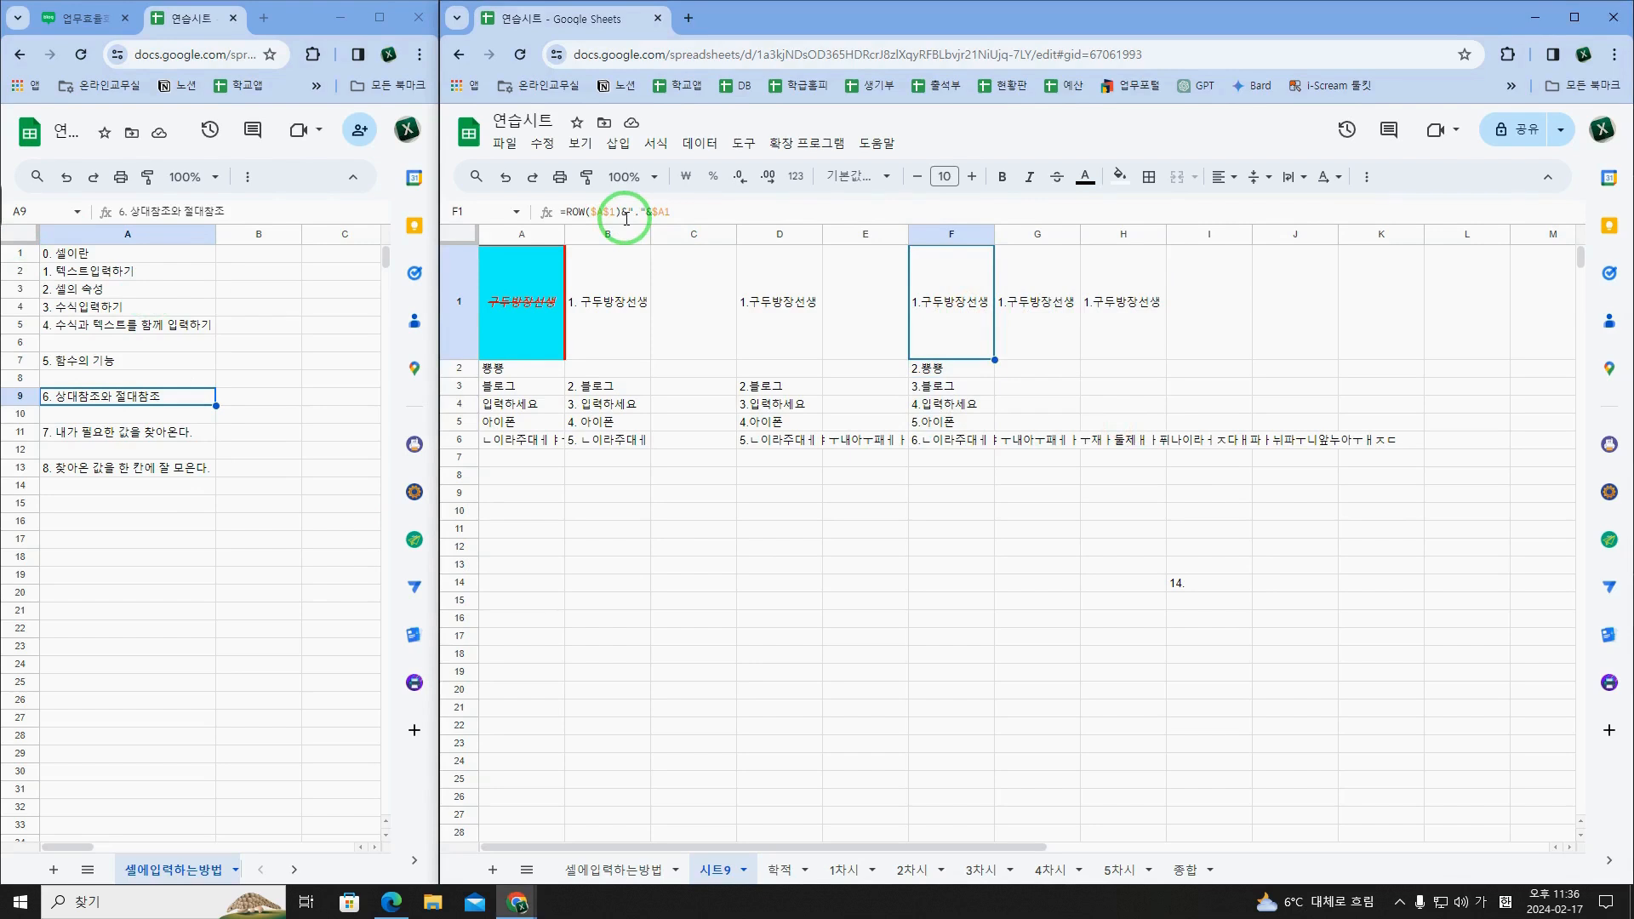
click(655, 211)
key(BackSpace)
key(Return)
Step: Fill F1's formula across to H1 and check how the references in the copied cells differ
click(980, 292)
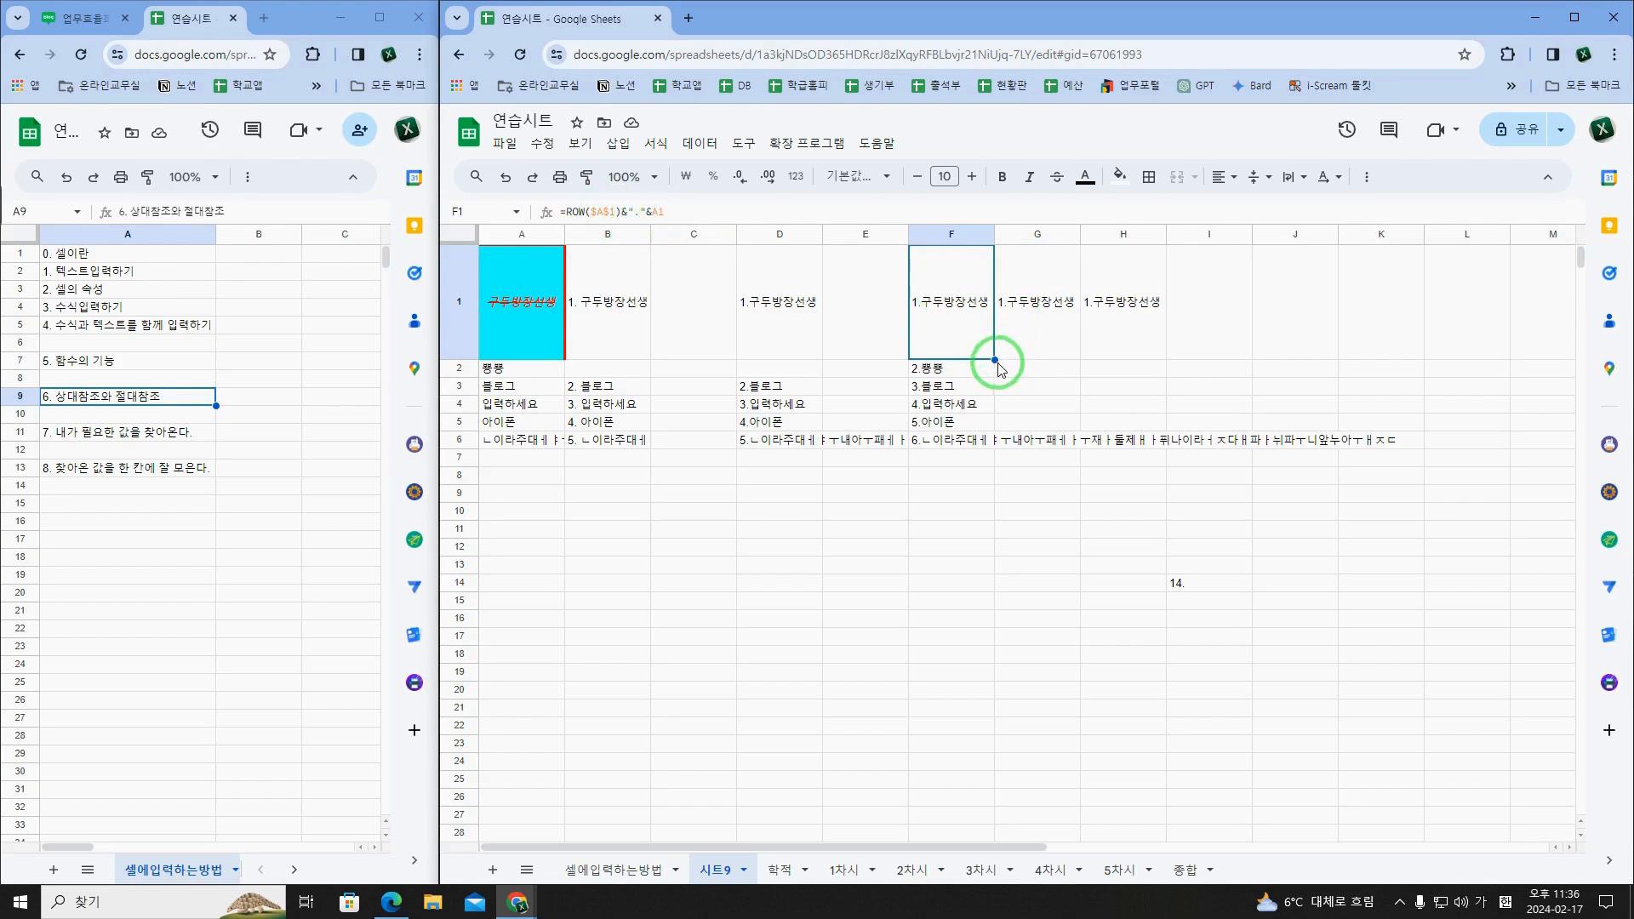
drag(1004, 359, 1051, 332)
click(929, 311)
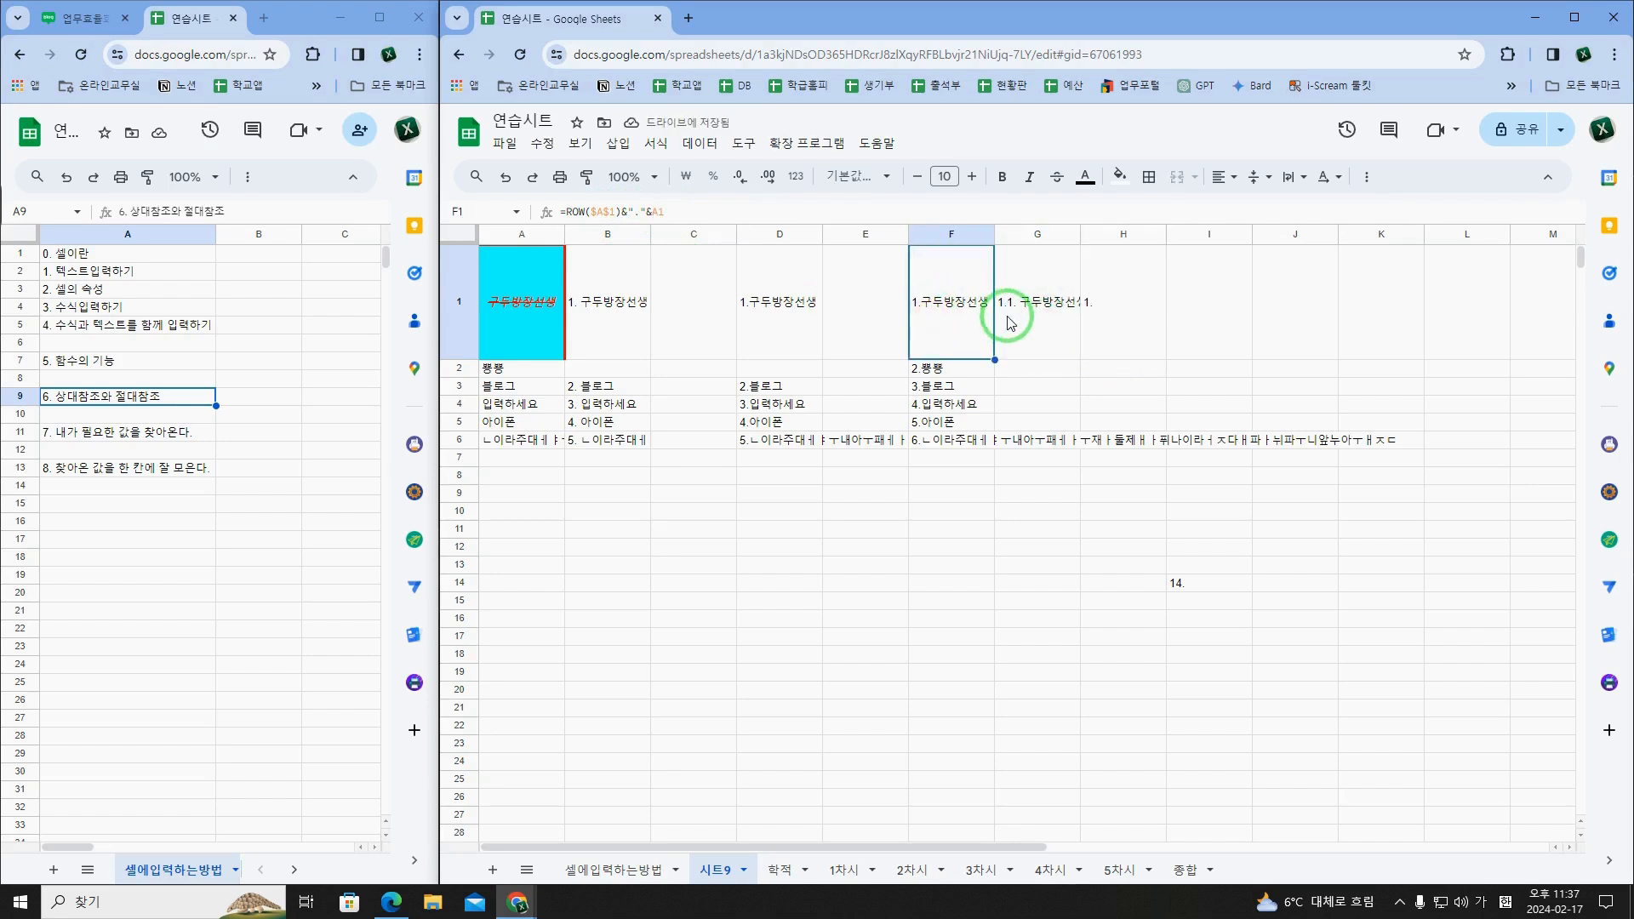
key(Right)
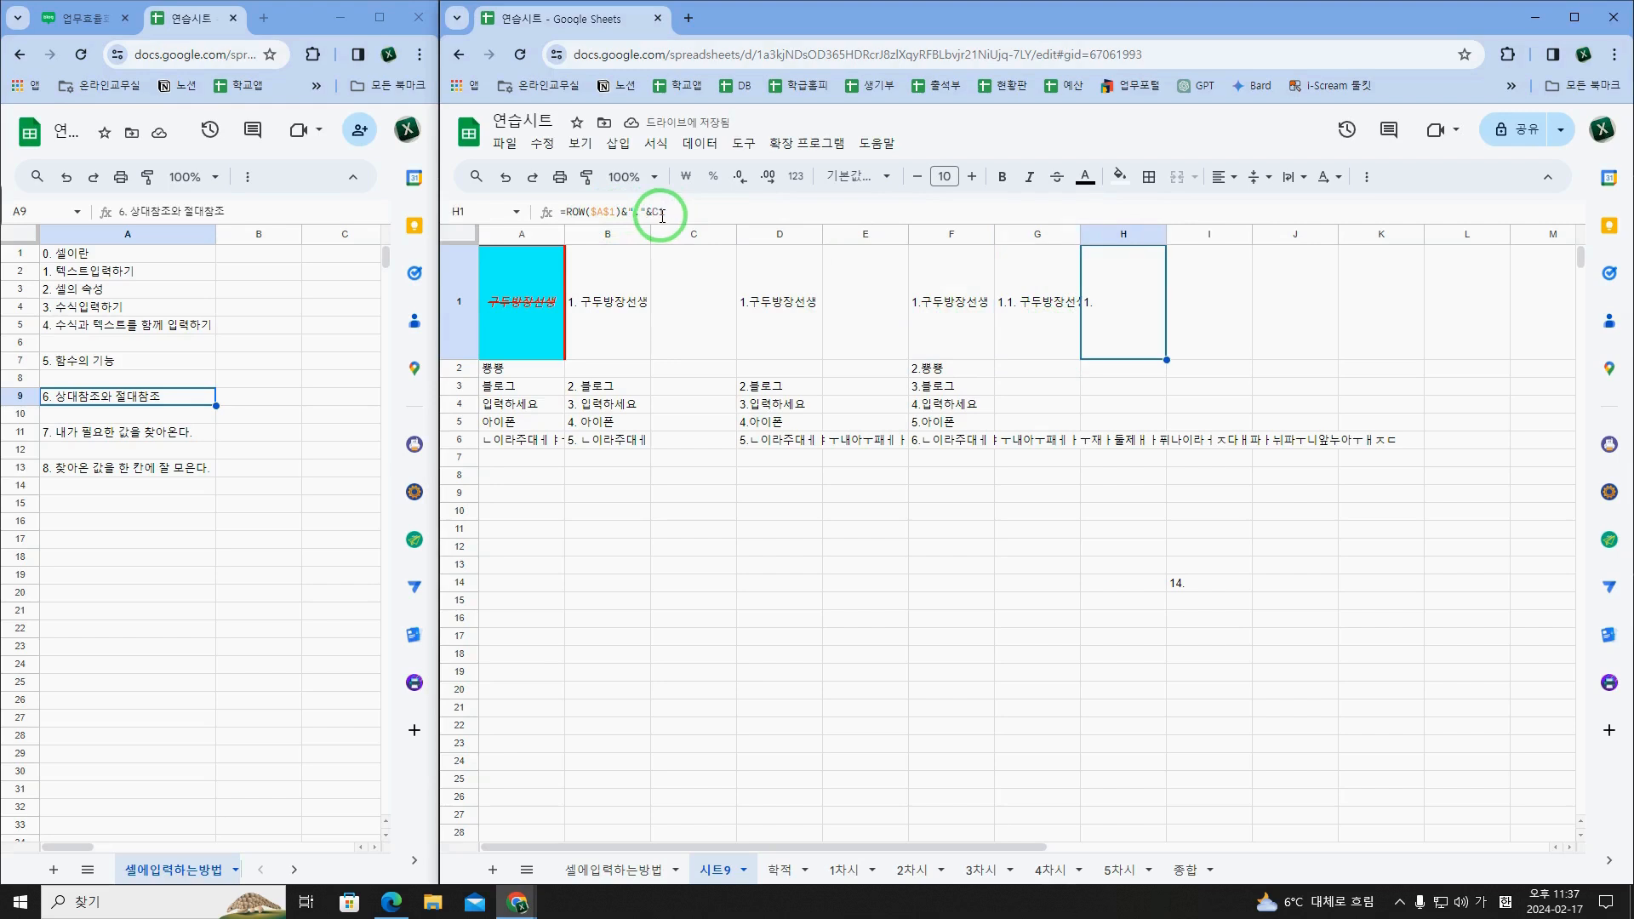
Step: Fill F1's formula down to F14 and check the references in each cell from F2 to F6
click(940, 321)
drag(994, 361, 992, 583)
click(952, 330)
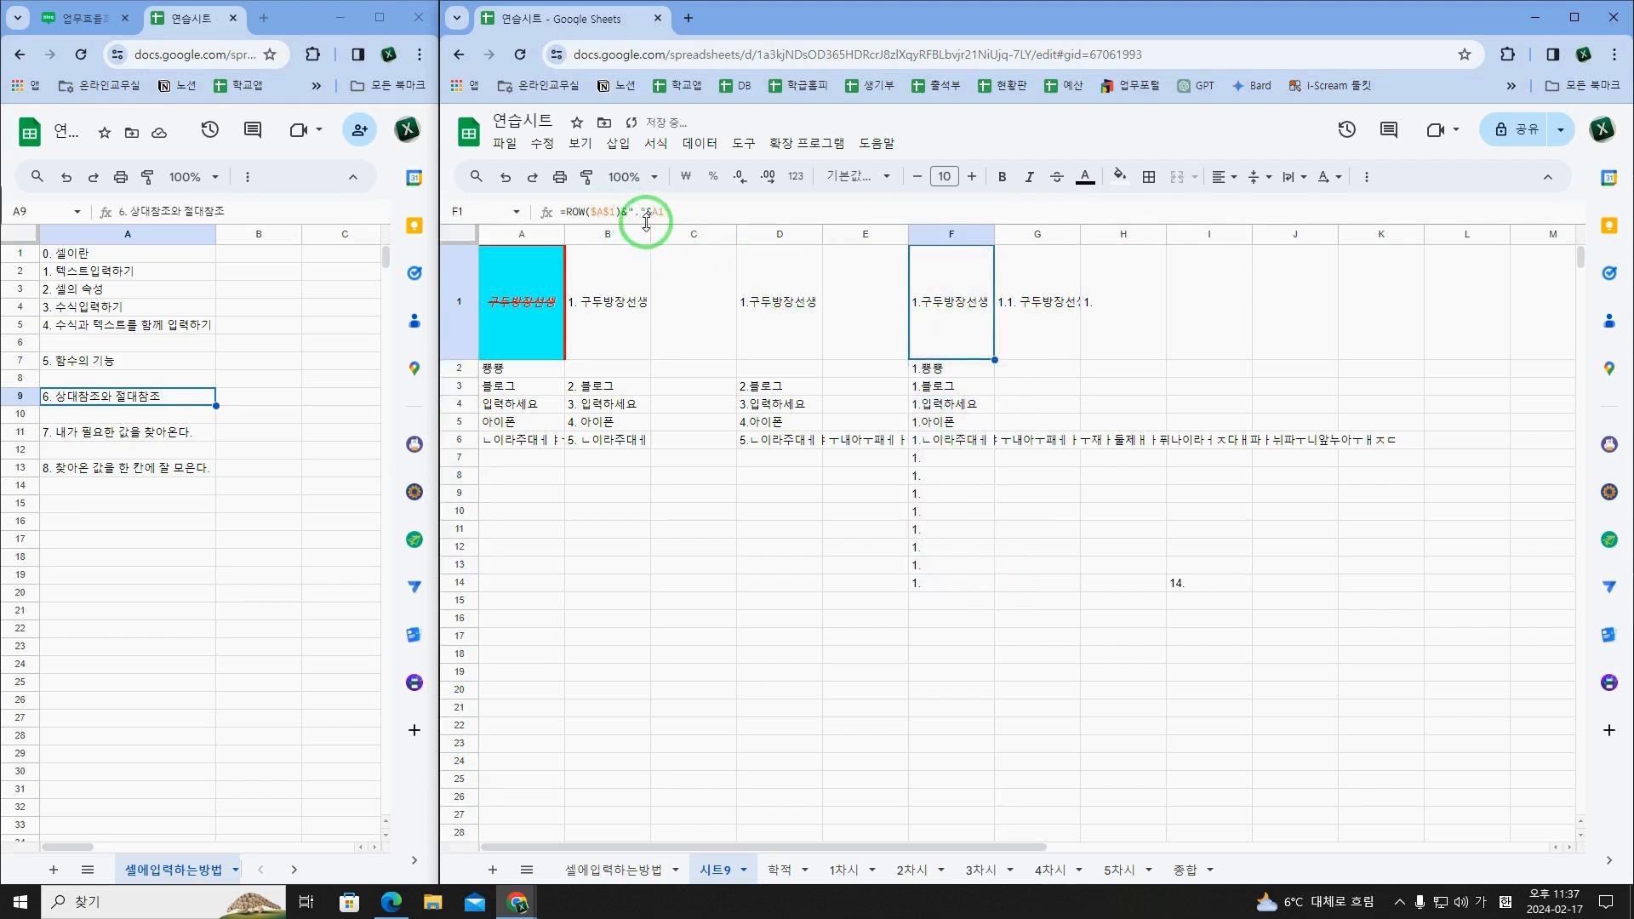
key(Down)
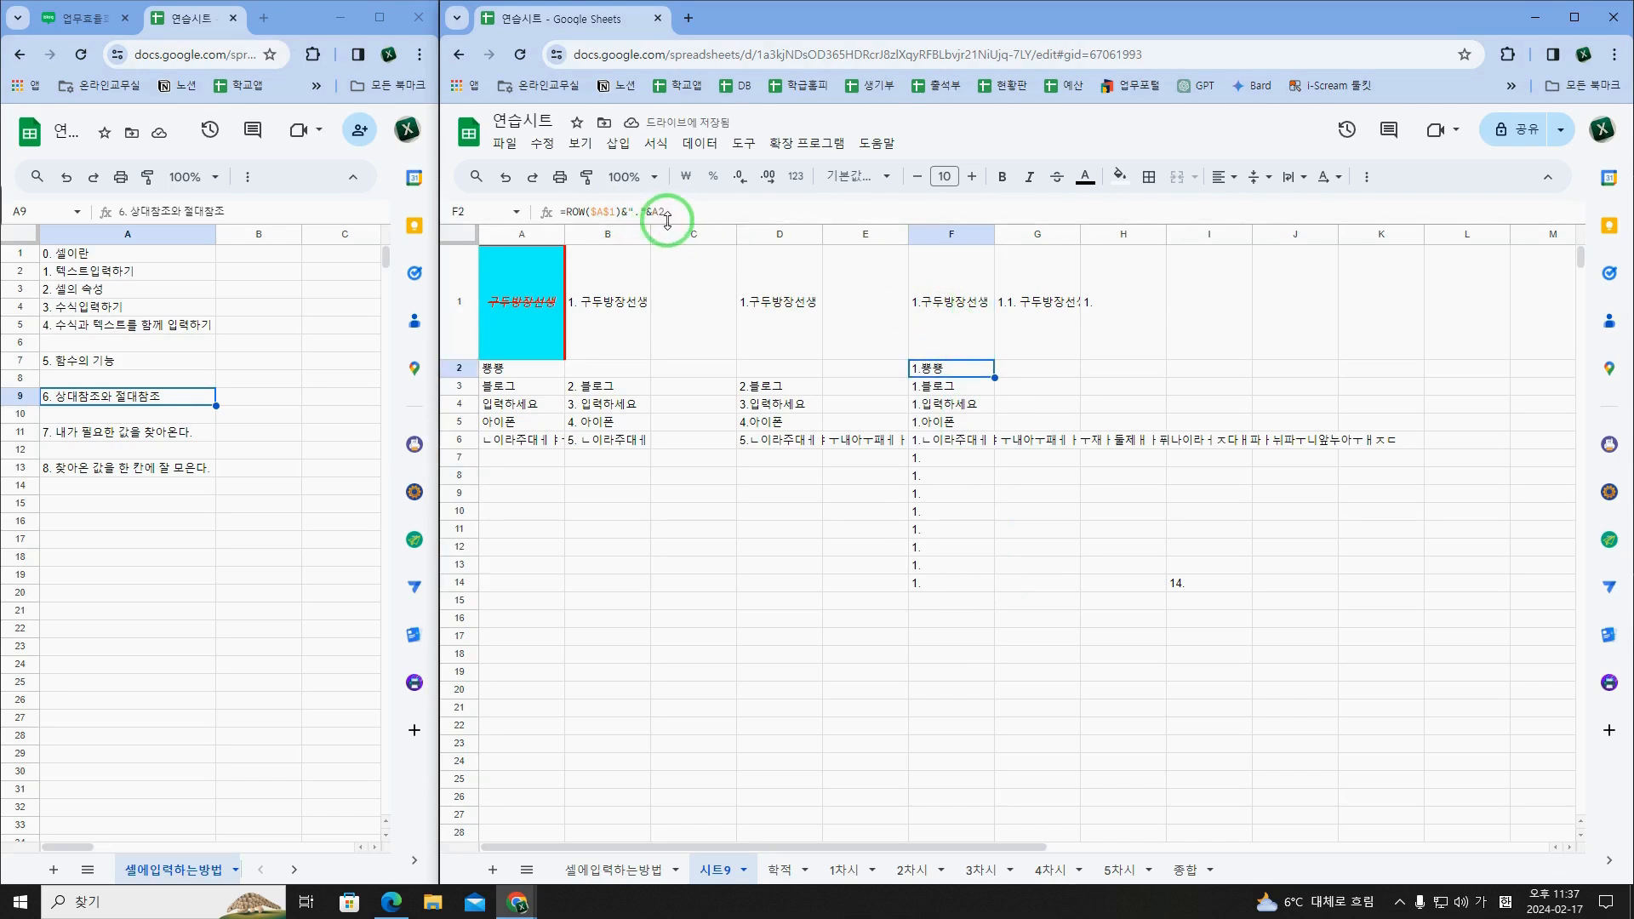
key(Down)
key(Down)
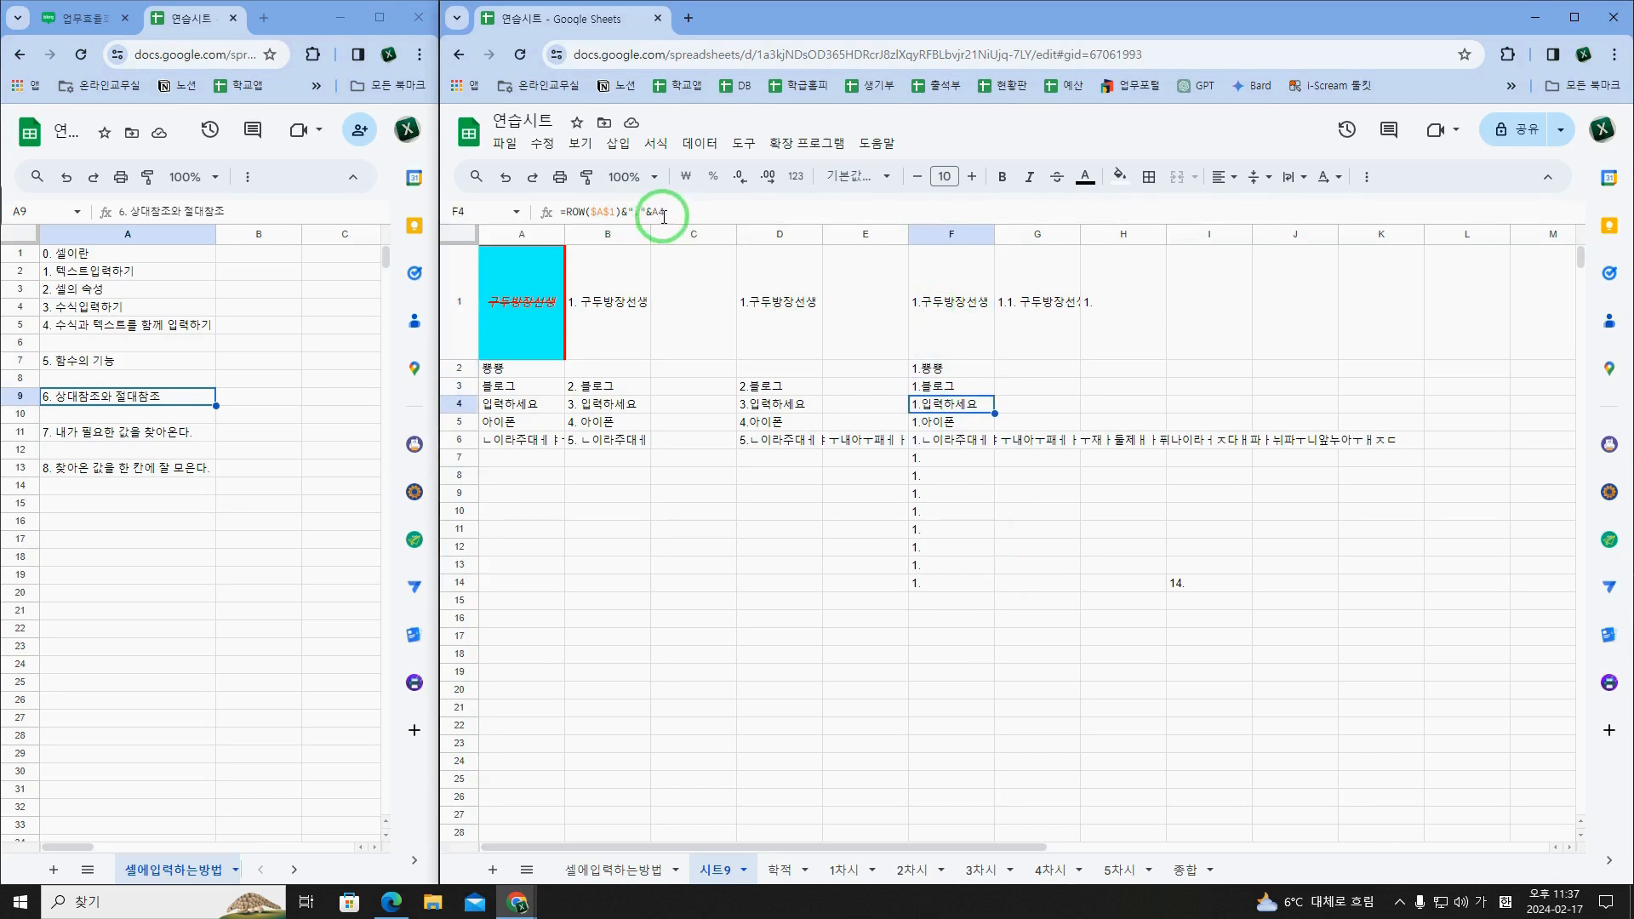
key(Down)
key(Down)
click(593, 219)
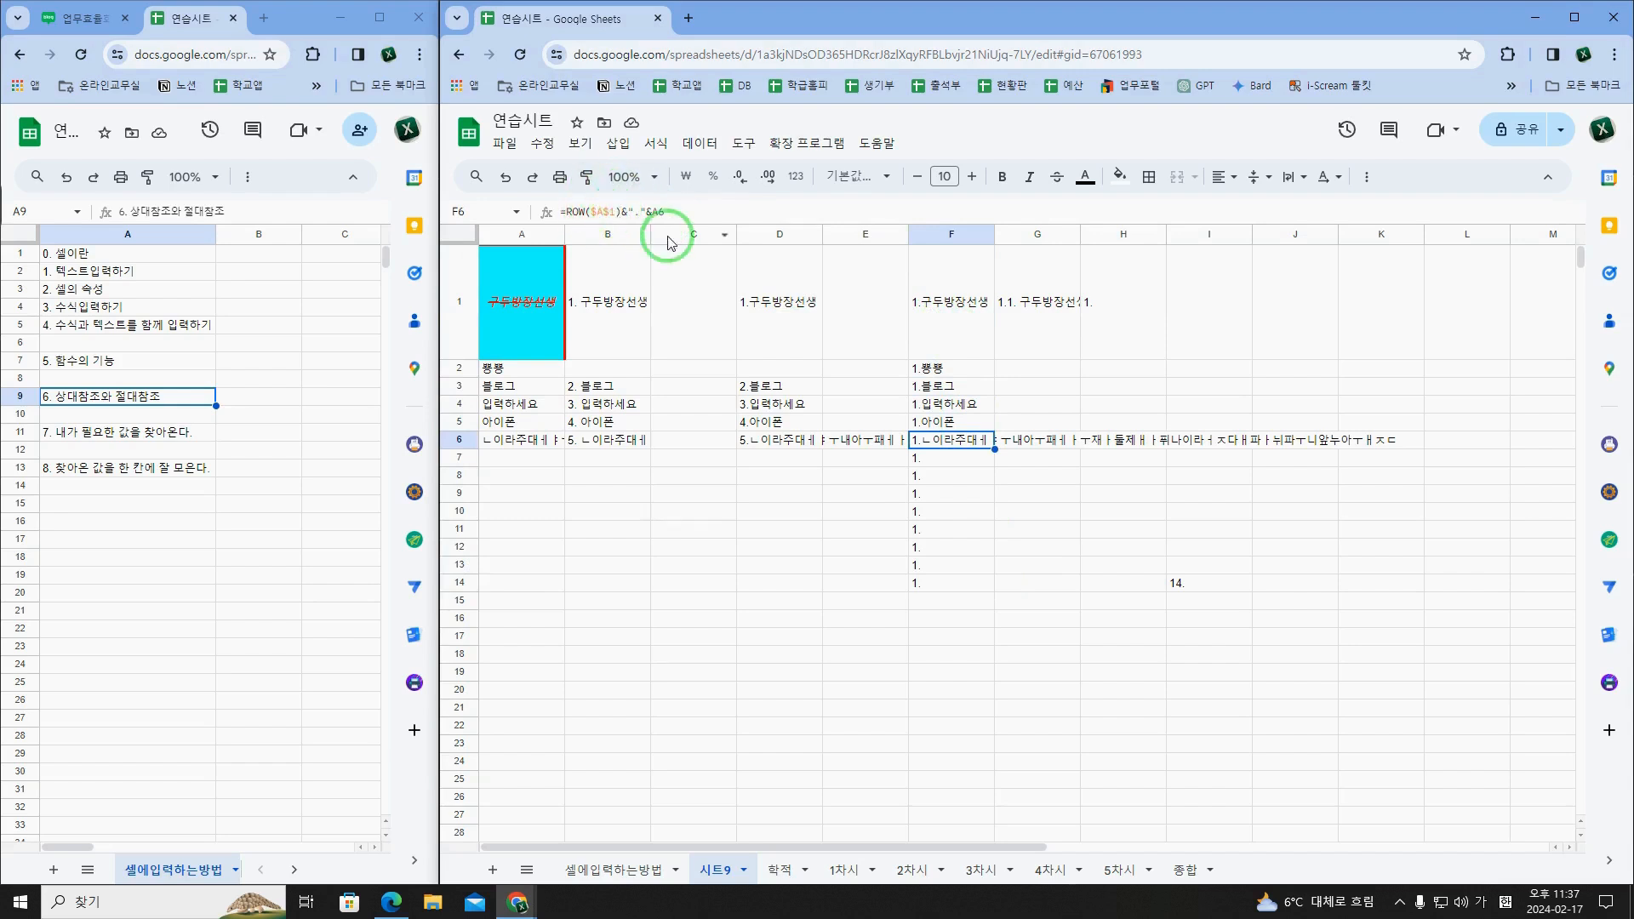
Step: Highlight the $A$1 reference in F1's formula to examine it, leaving the formula as it is
click(977, 321)
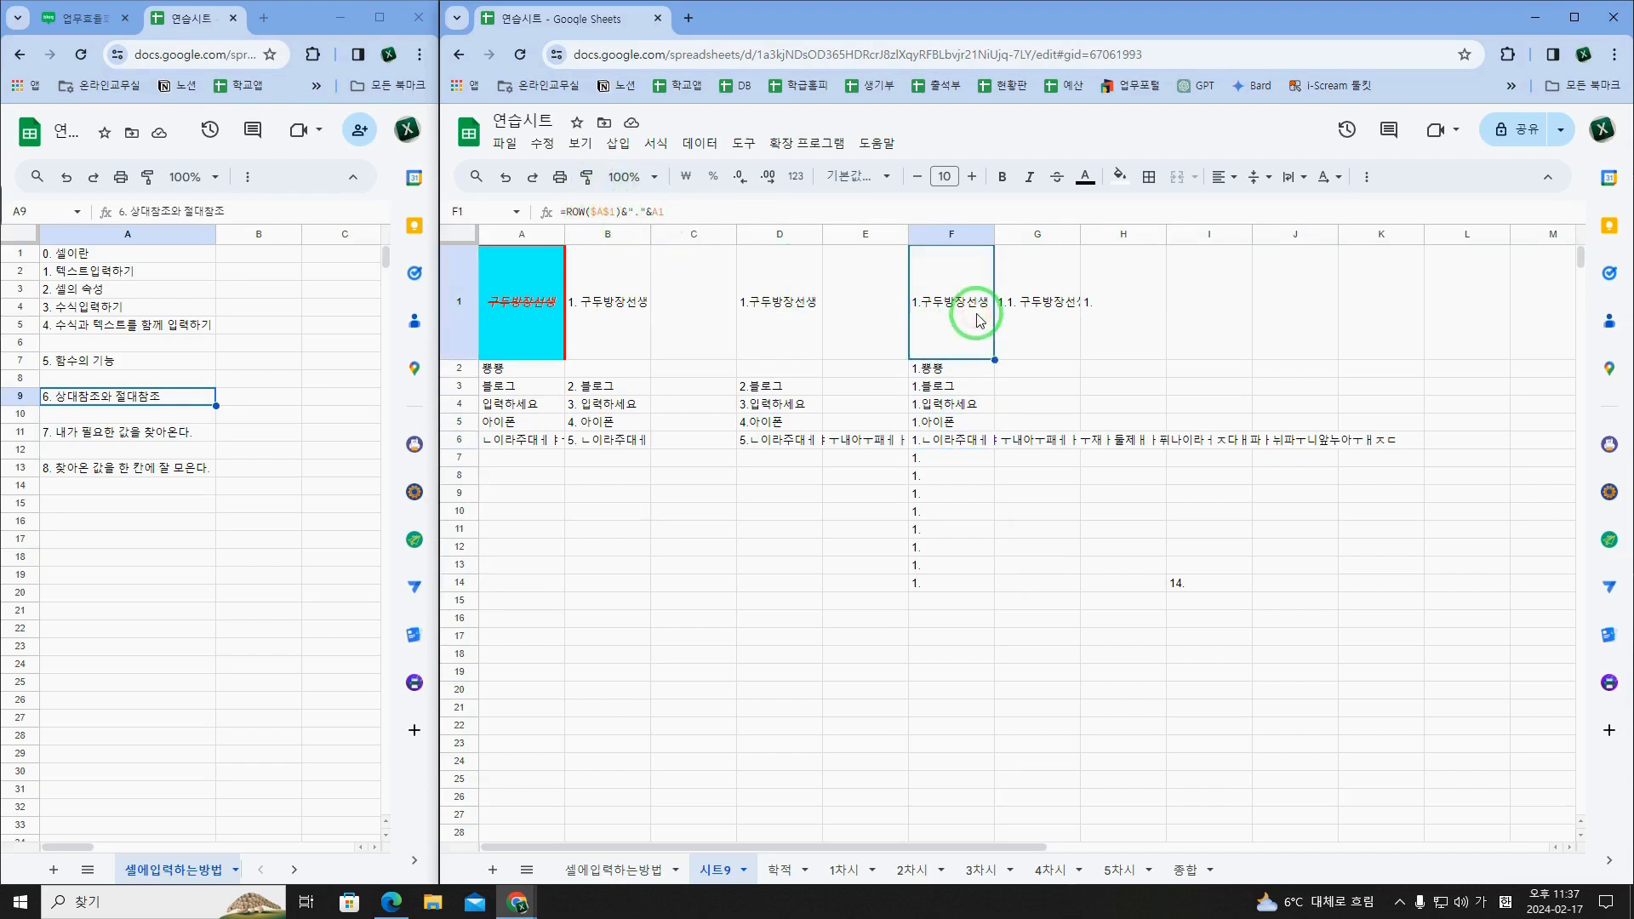
click(613, 214)
drag(613, 212, 595, 212)
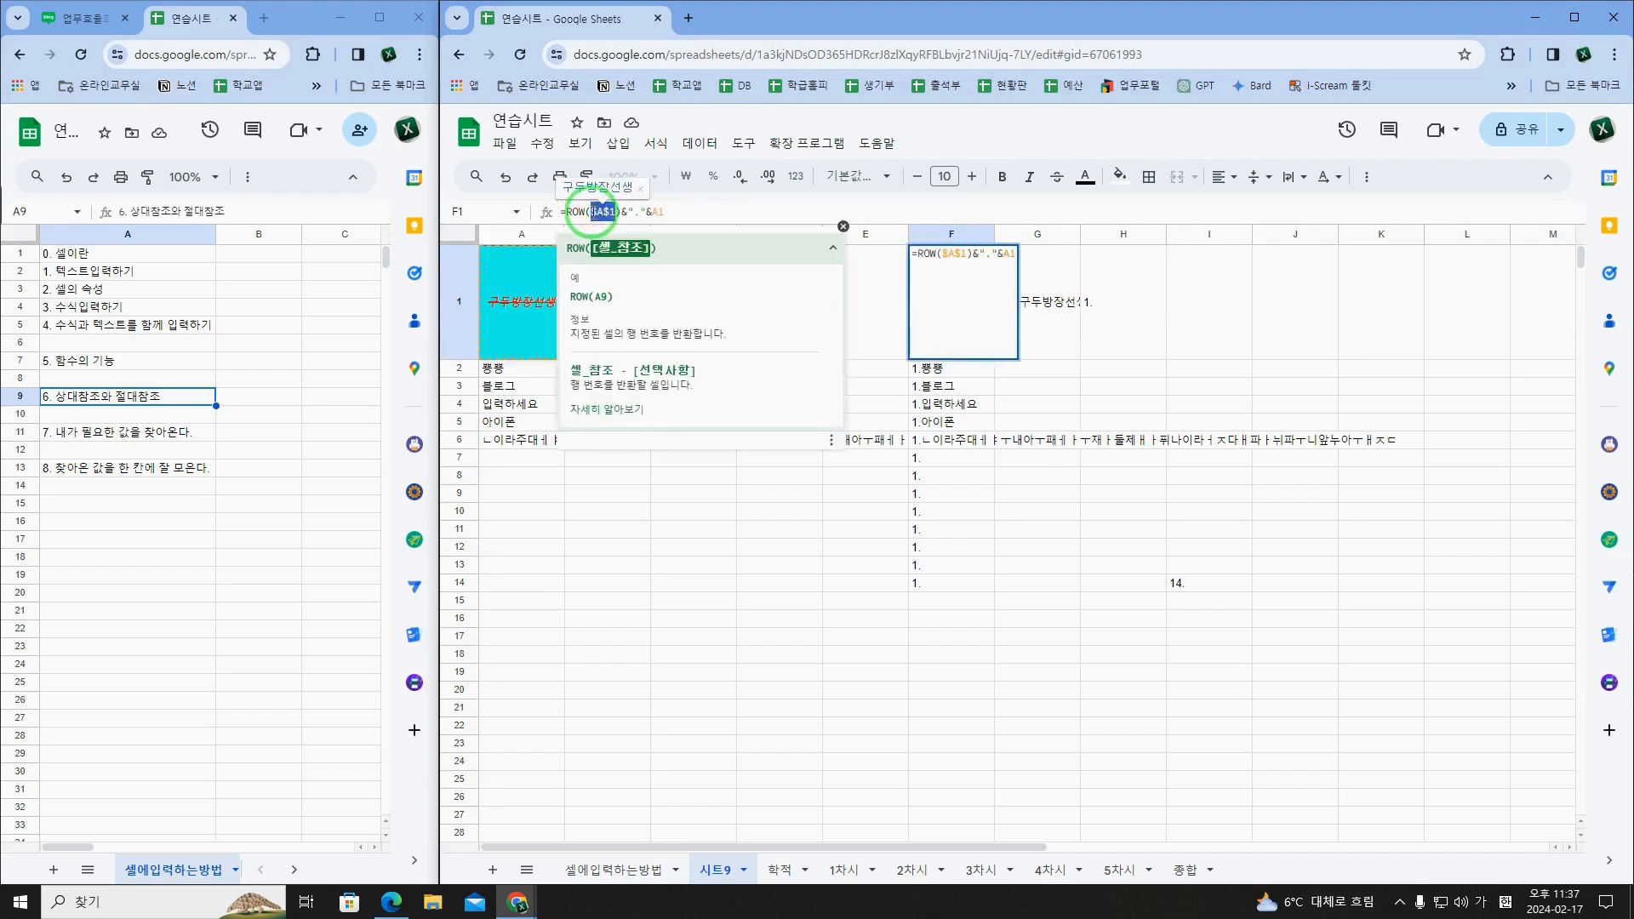
key(Escape)
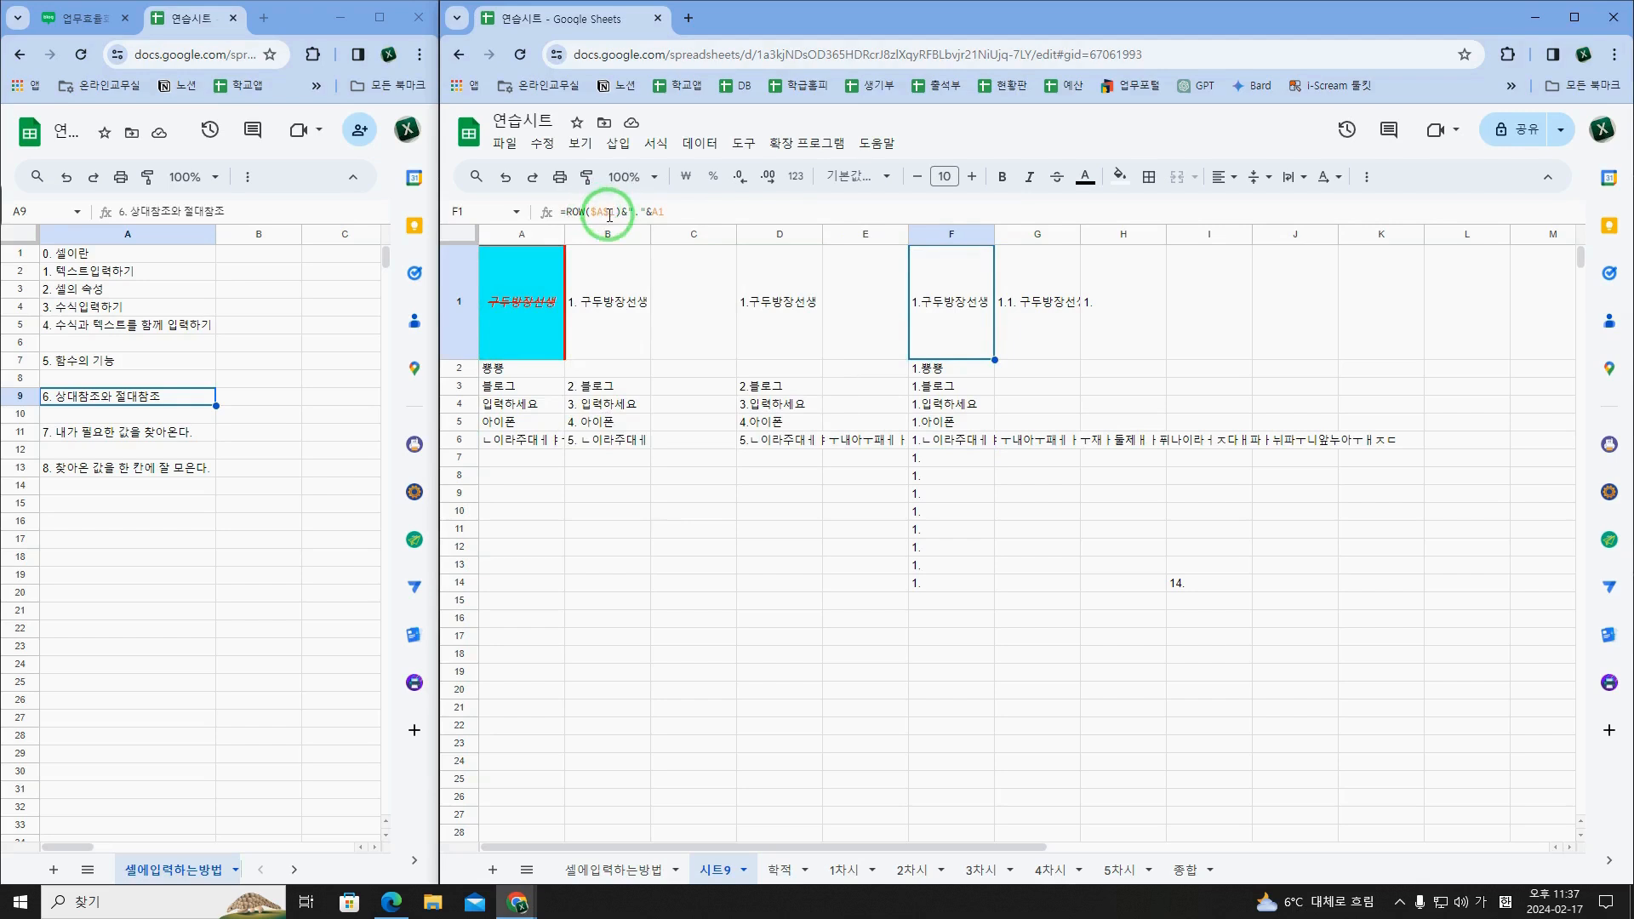